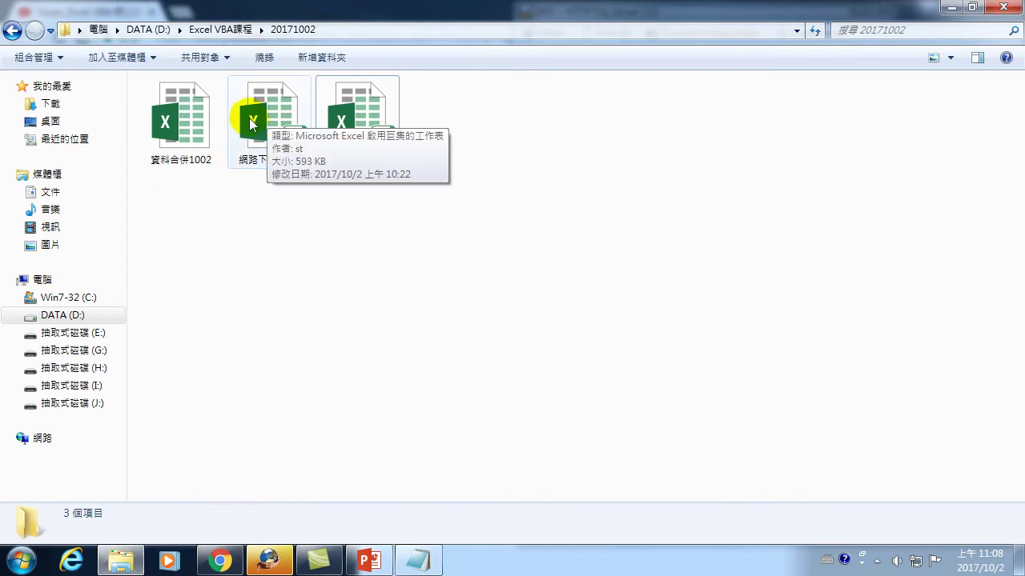
Step: Open the 網路下載0922F workbook in Excel from the 20171002 folder
double_click(345, 116)
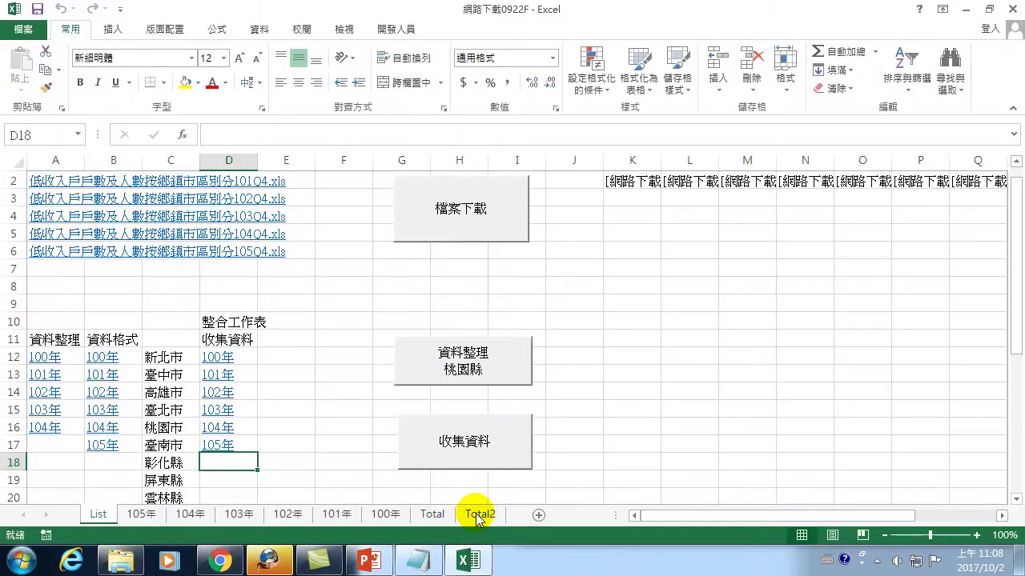
Step: On the Total sheet, review the city names in B2, B3, B5 and first-quarter counts in C2, C3
click(432, 514)
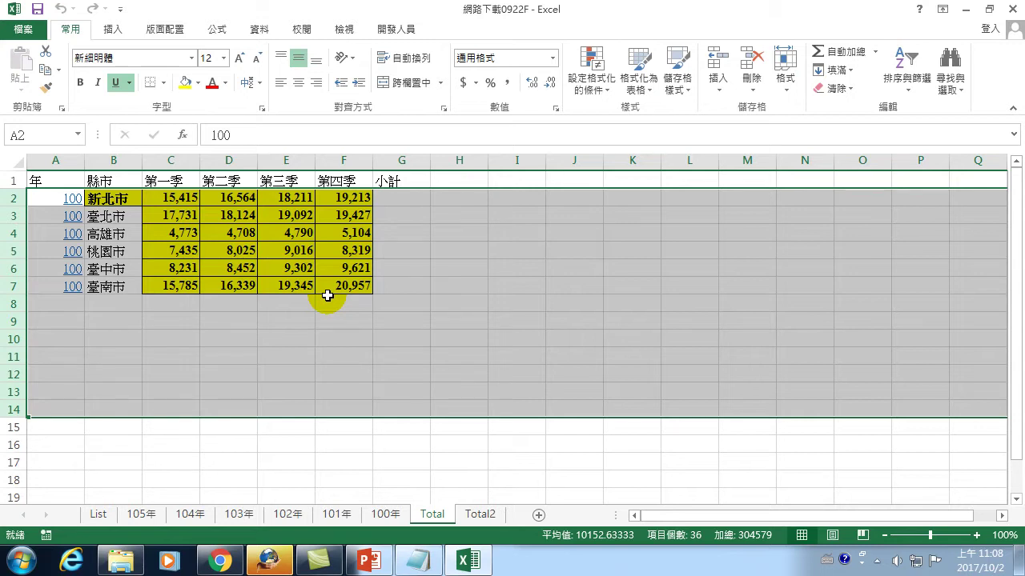
click(187, 217)
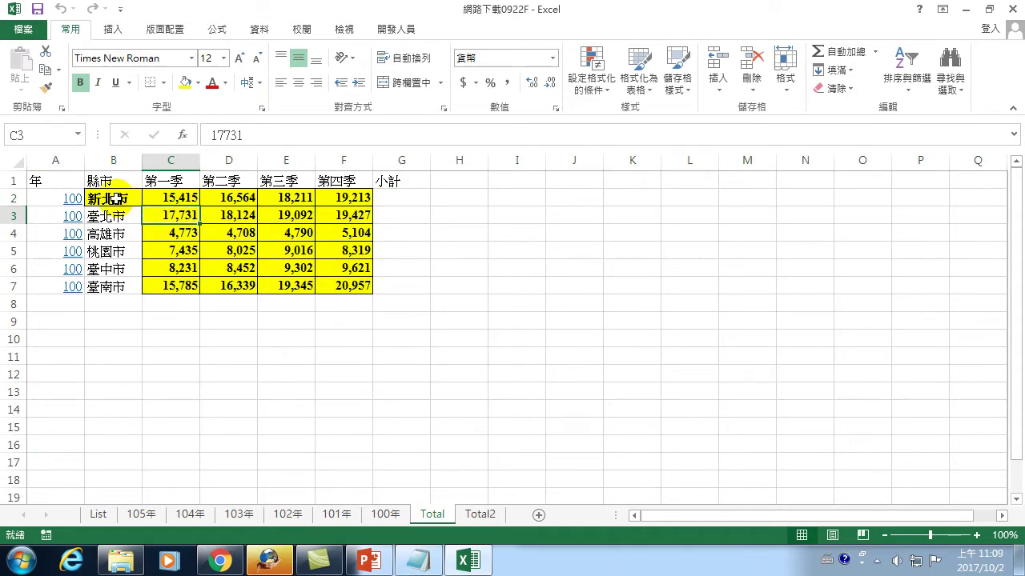
click(122, 200)
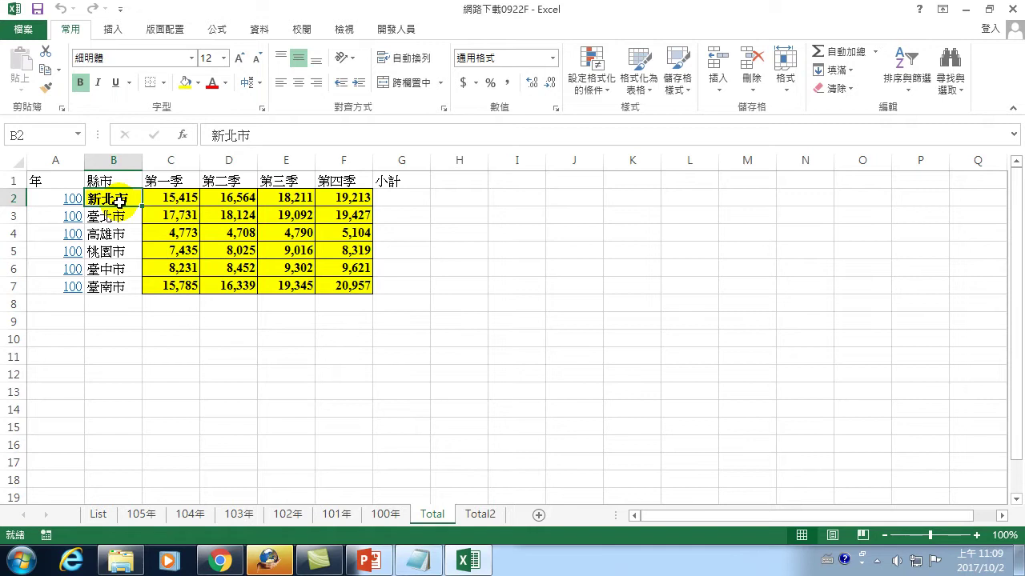
click(119, 217)
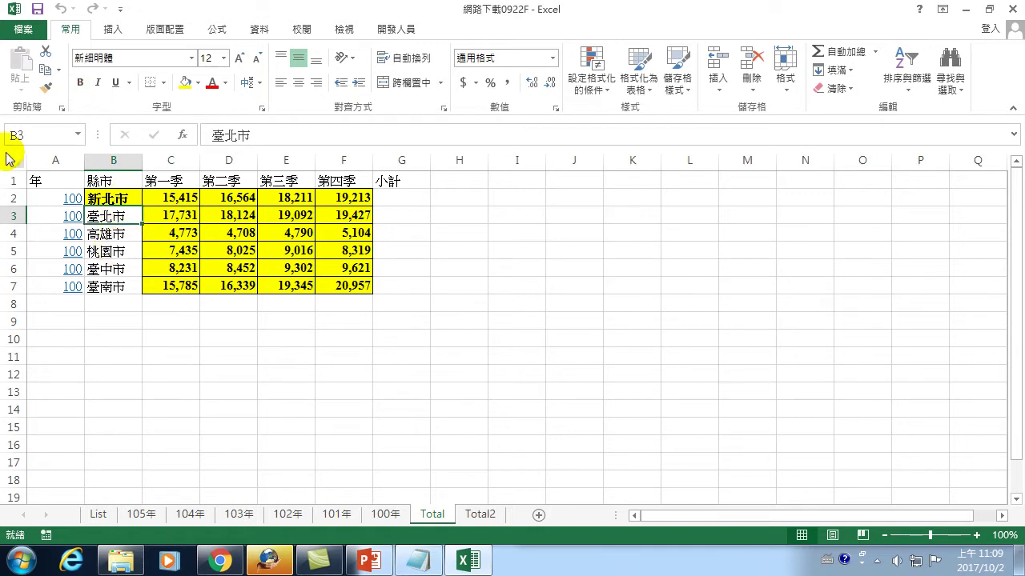
click(107, 250)
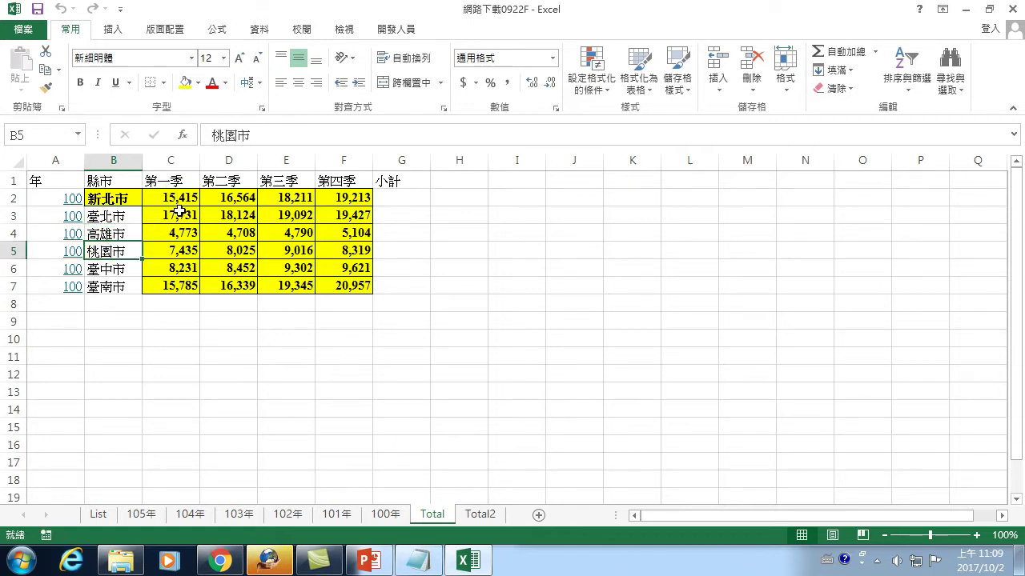
click(186, 200)
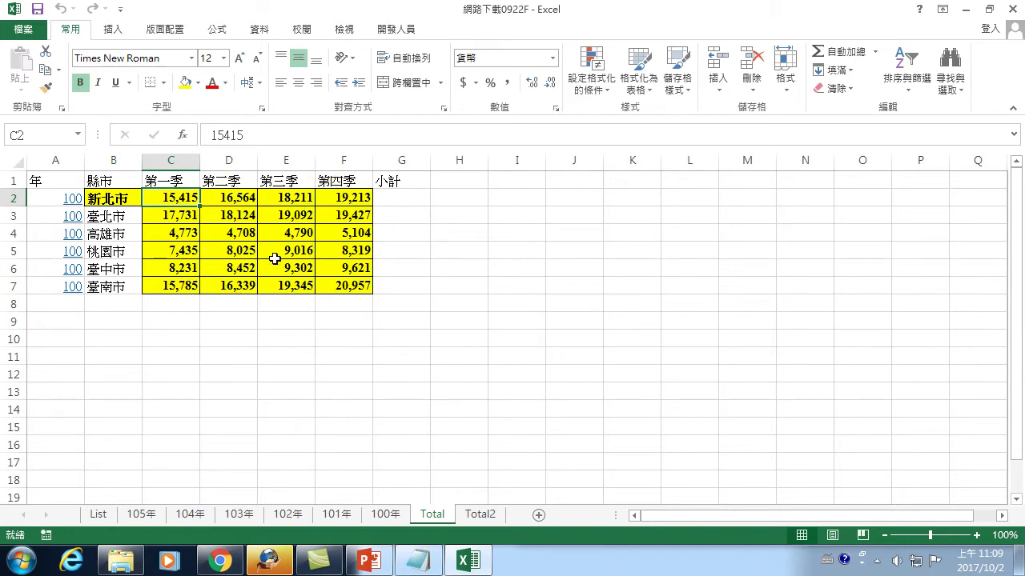
click(54, 305)
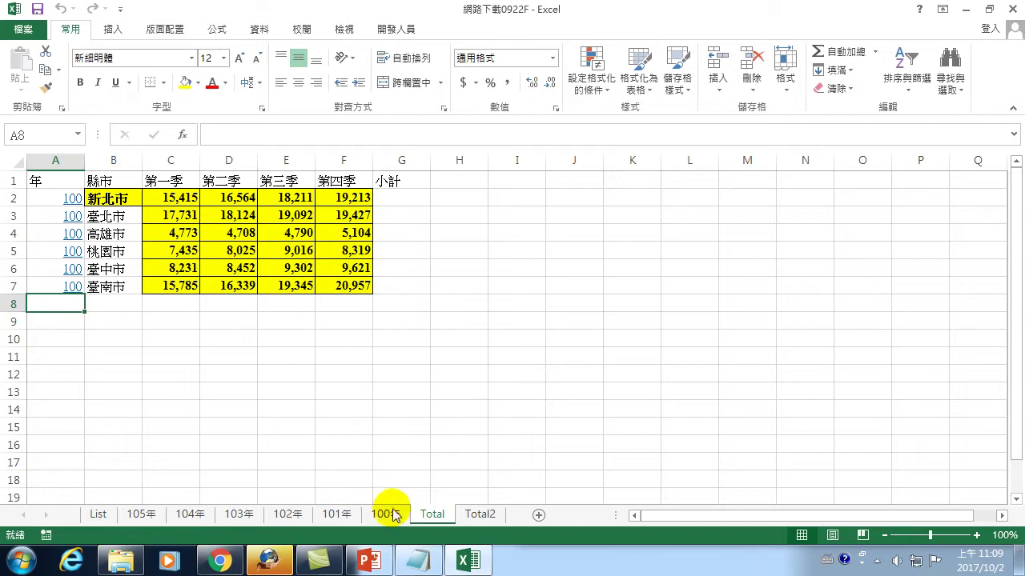
click(128, 195)
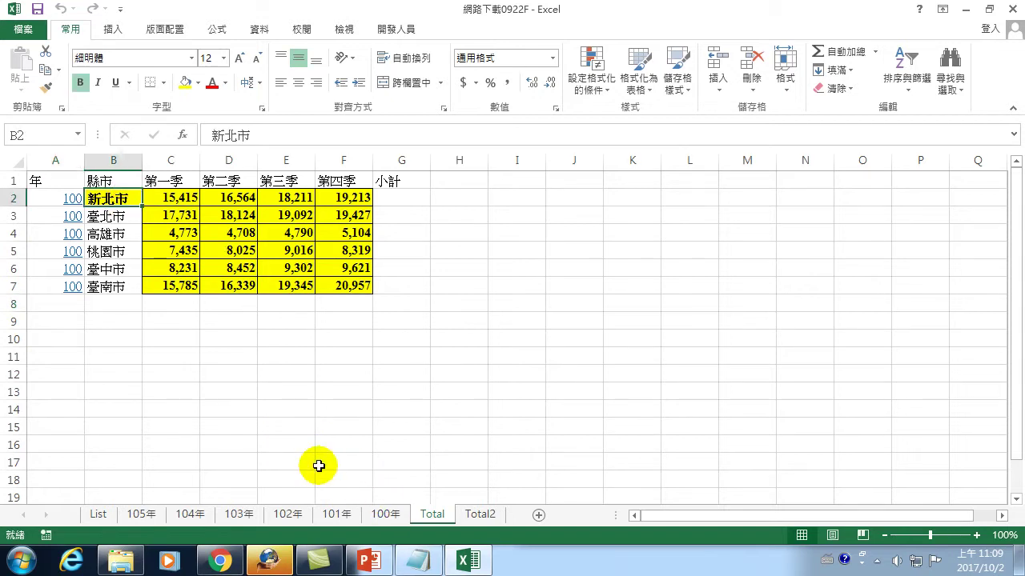
click(381, 514)
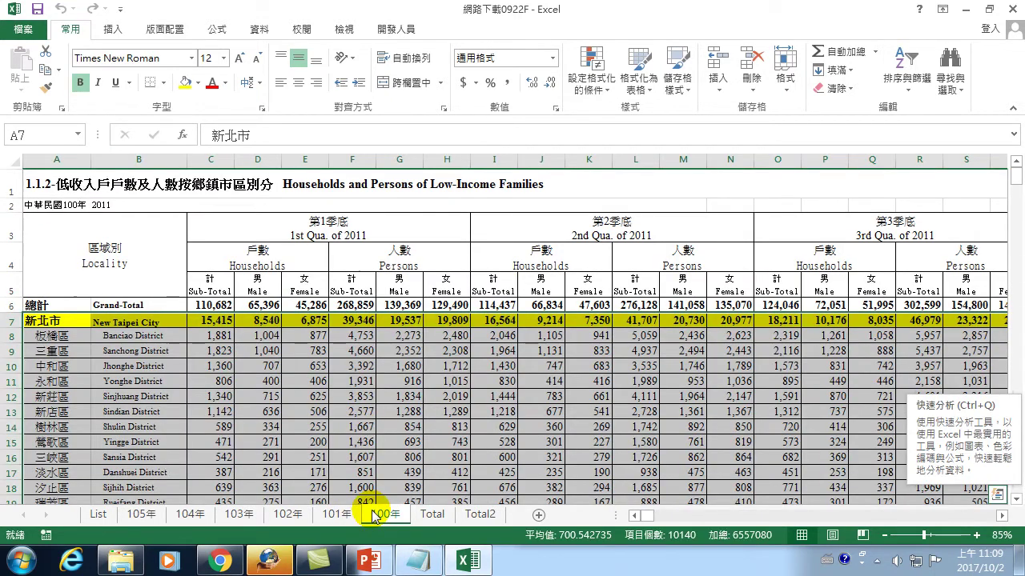
click(56, 319)
click(433, 514)
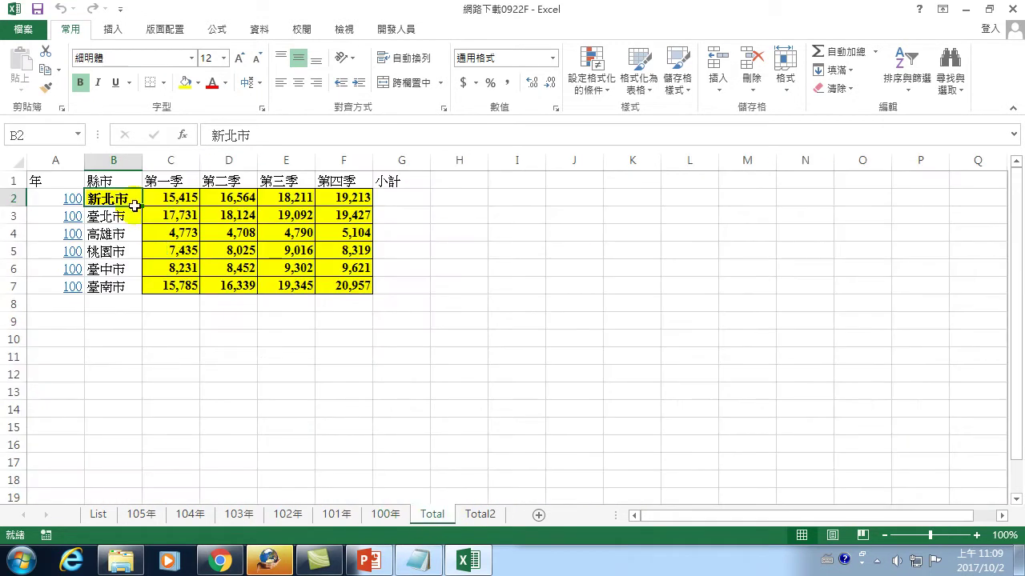
click(392, 513)
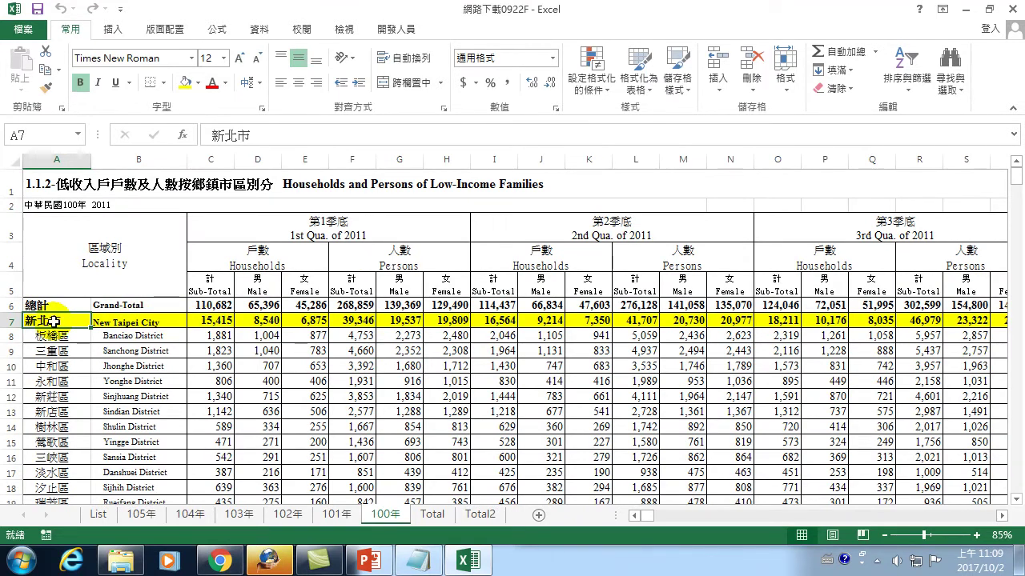
click(48, 185)
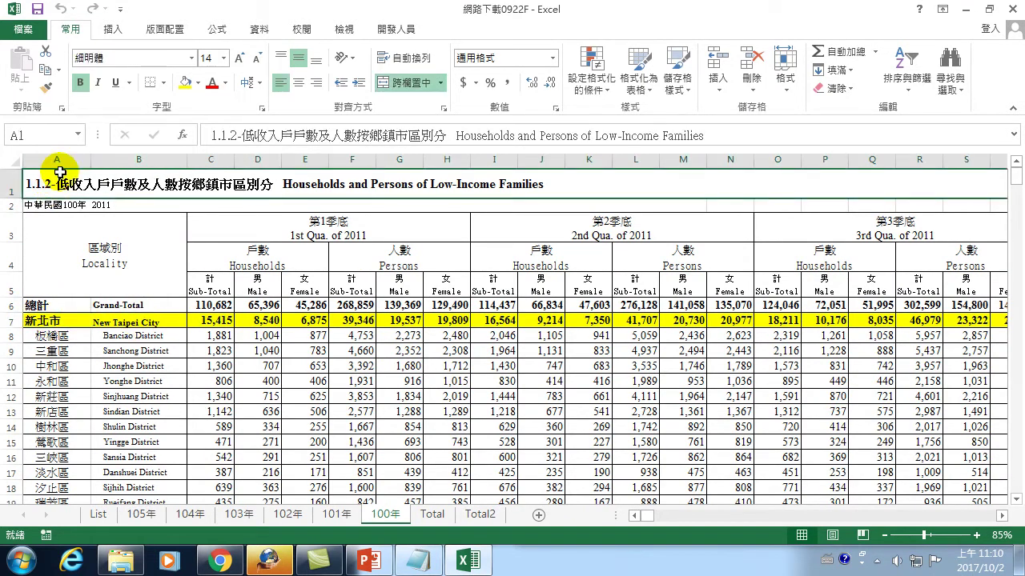
click(45, 321)
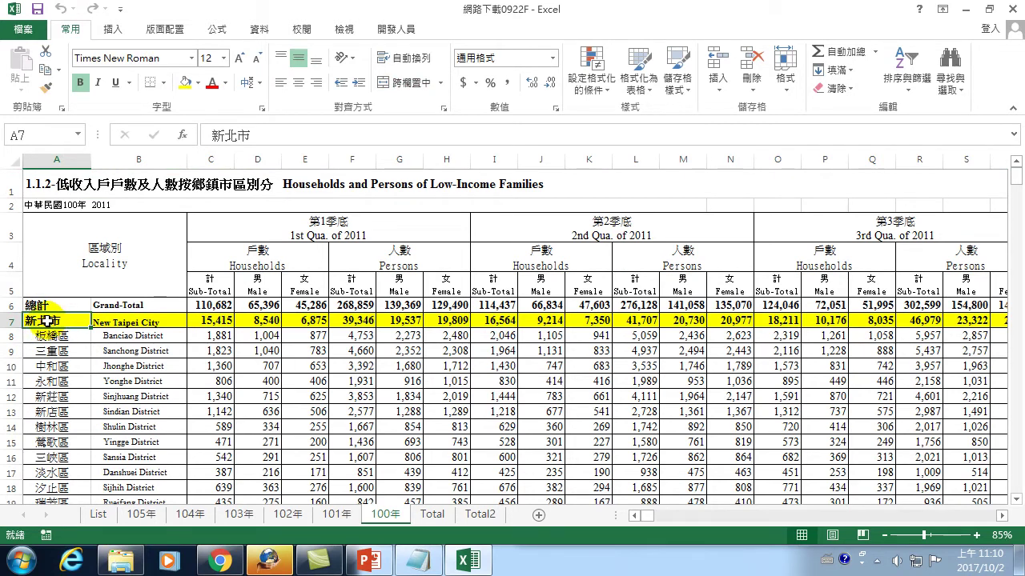
click(208, 322)
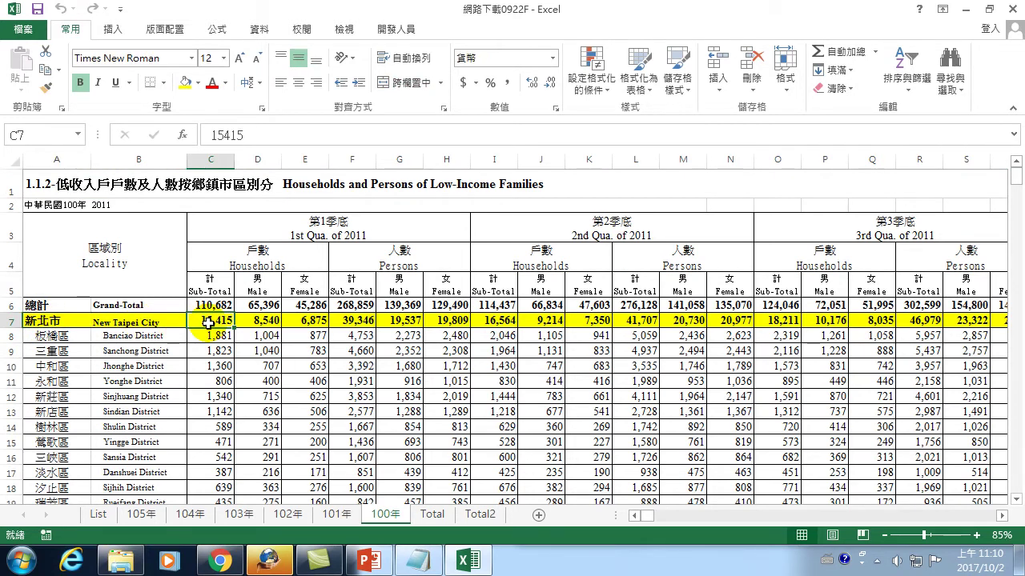
click(487, 322)
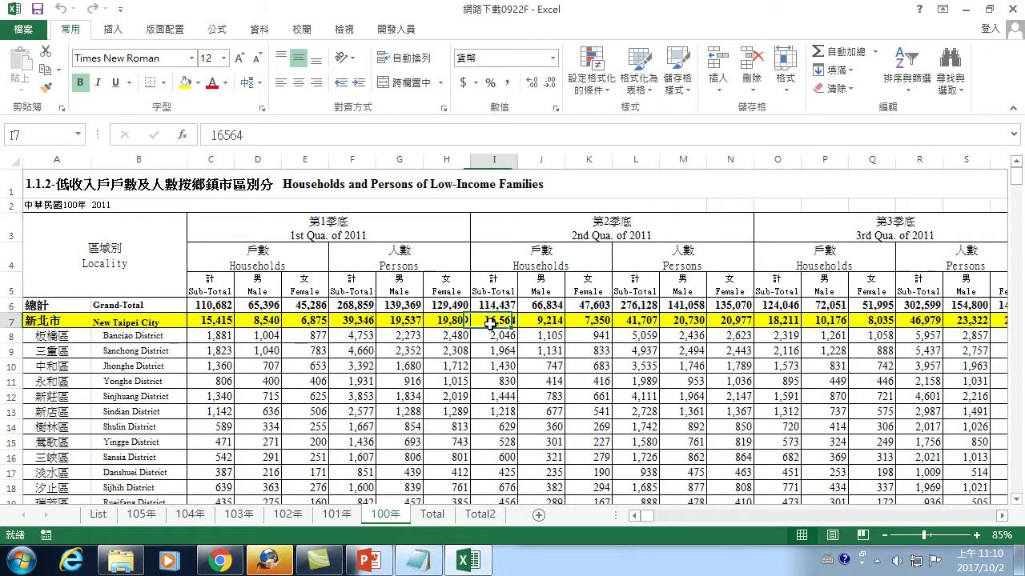
click(777, 319)
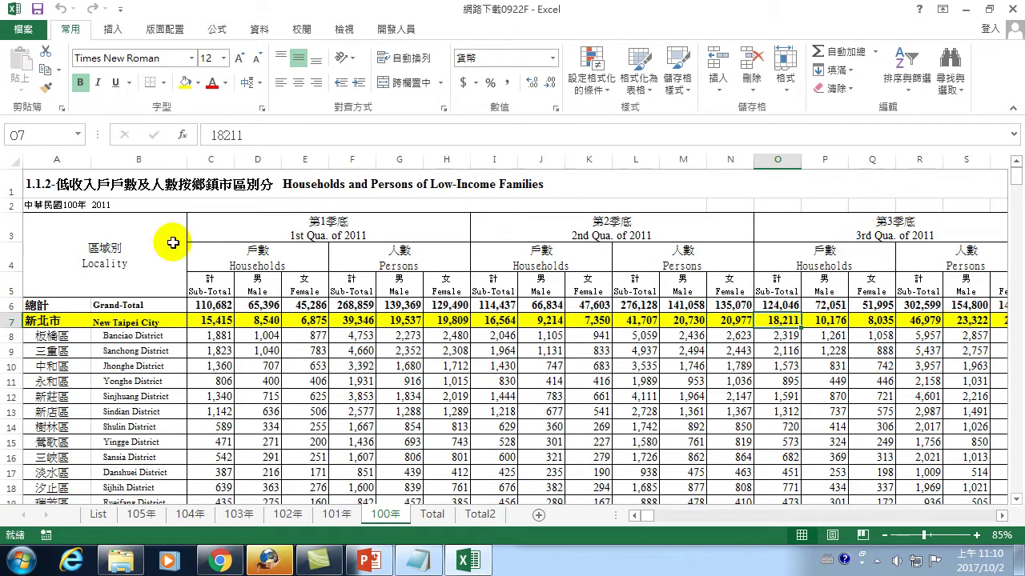
click(211, 321)
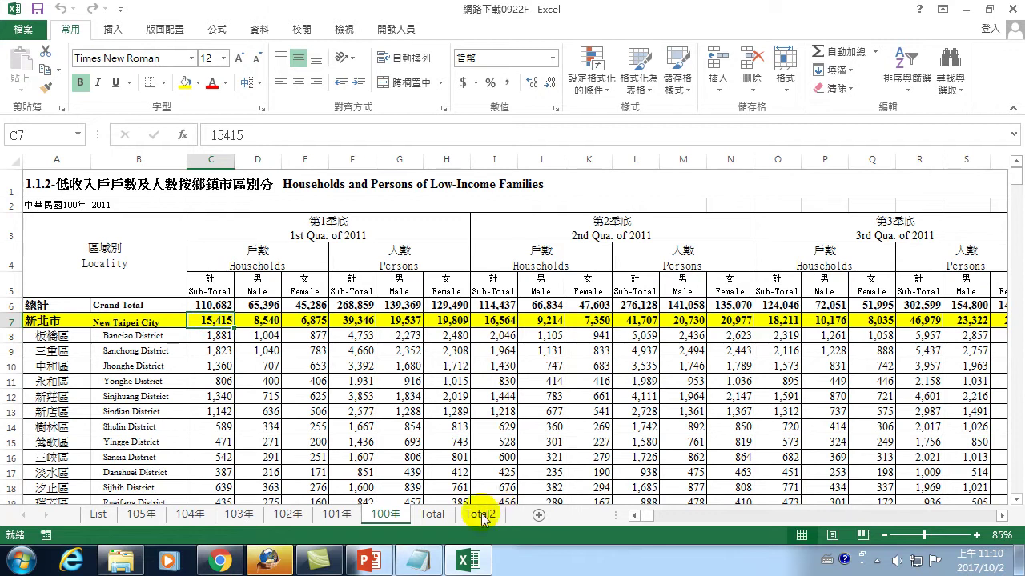
click(432, 514)
click(169, 197)
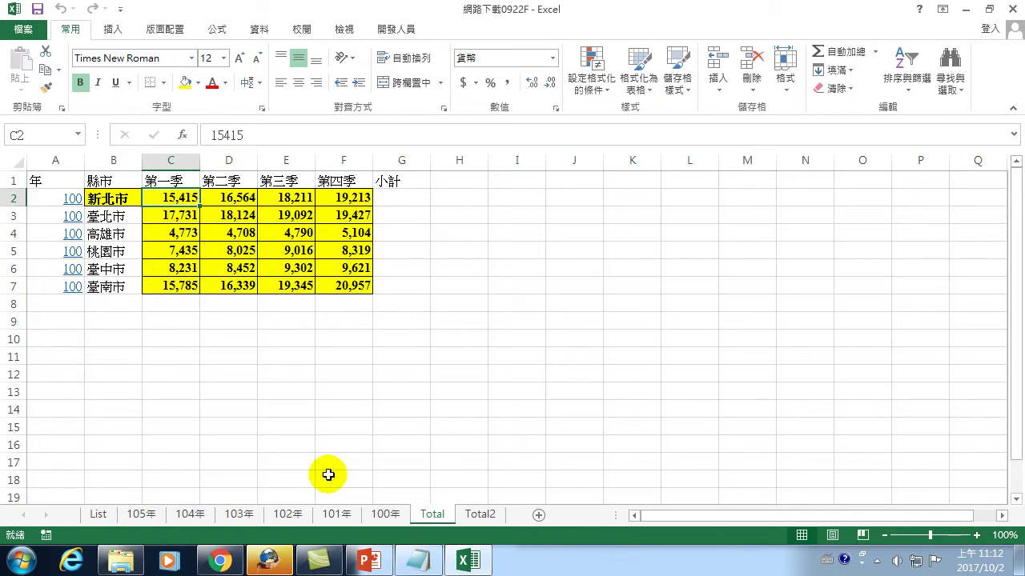
click(385, 514)
Step: Check 新北市's first-quarter value on 100年, then clear Total's C2:F7 and select C2
click(54, 322)
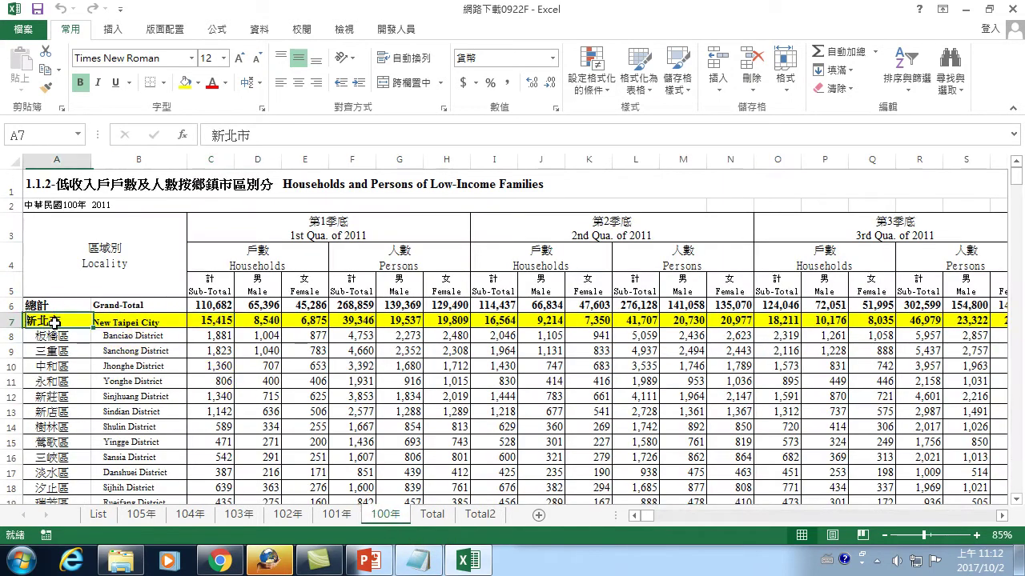
click(220, 322)
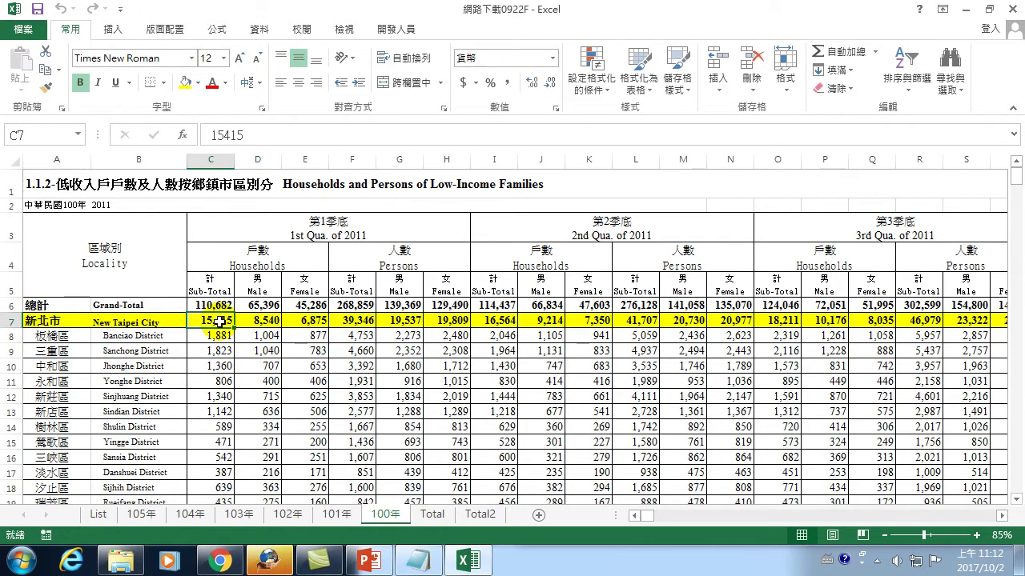
click(432, 514)
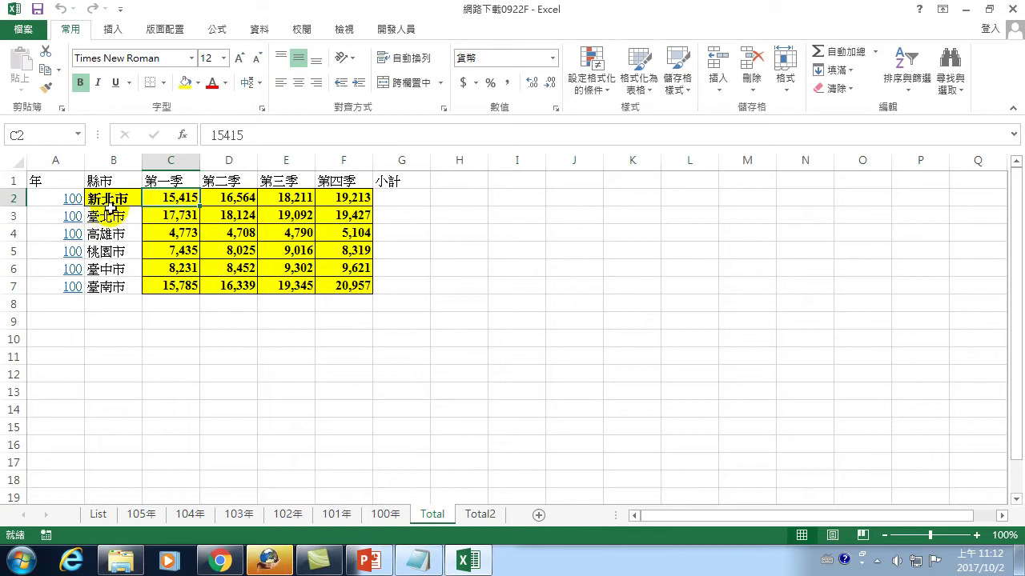
drag(168, 198, 360, 286)
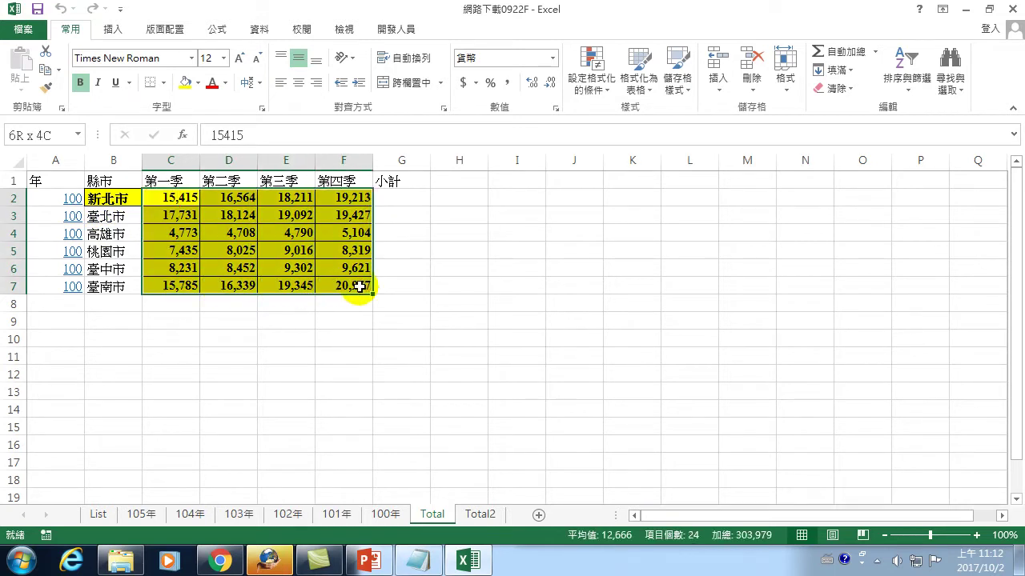
key(Delete)
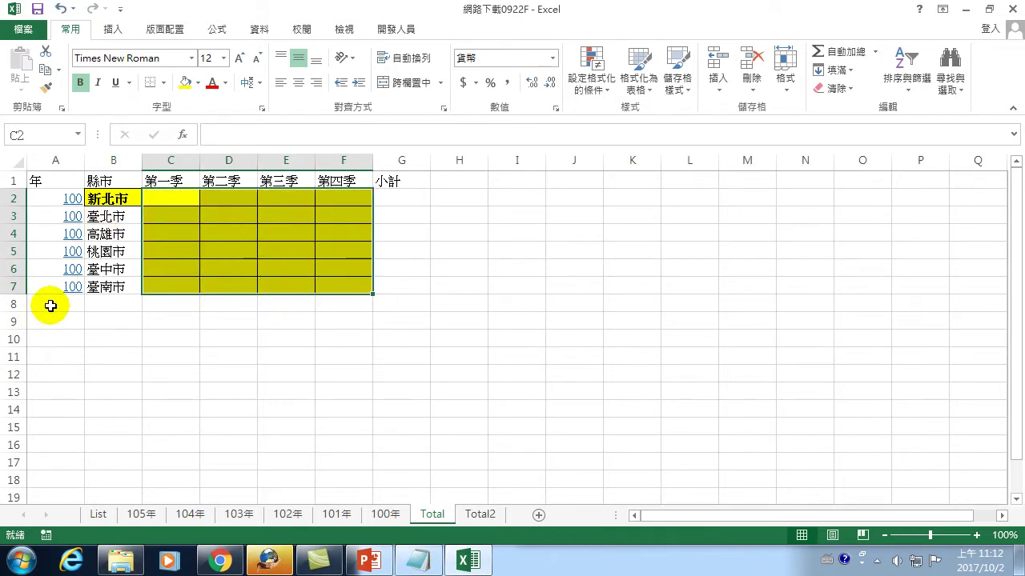
click(157, 197)
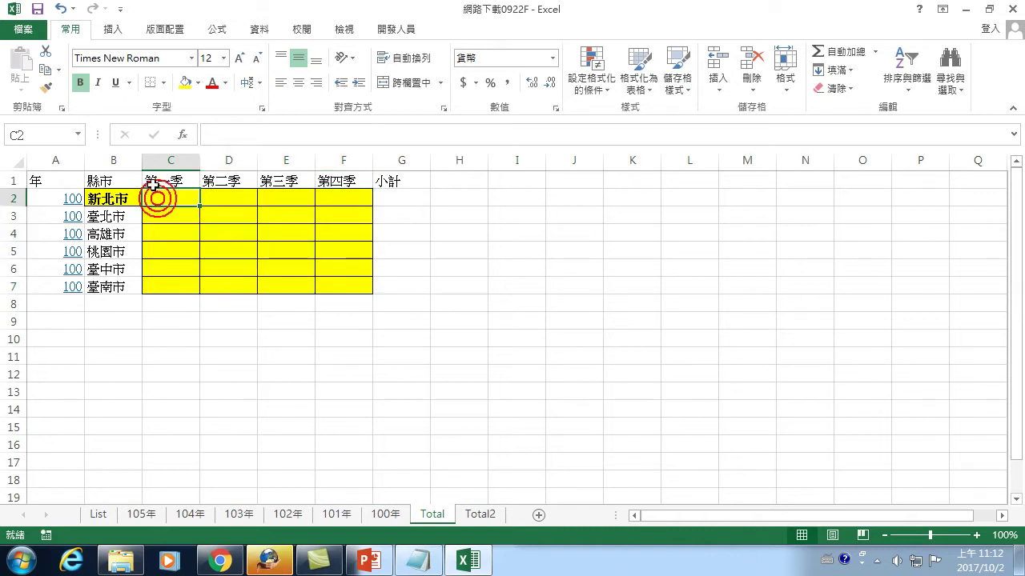
Step: Test-run the 收集資料1 macro, then remove its shifted output around E3:I10
click(388, 29)
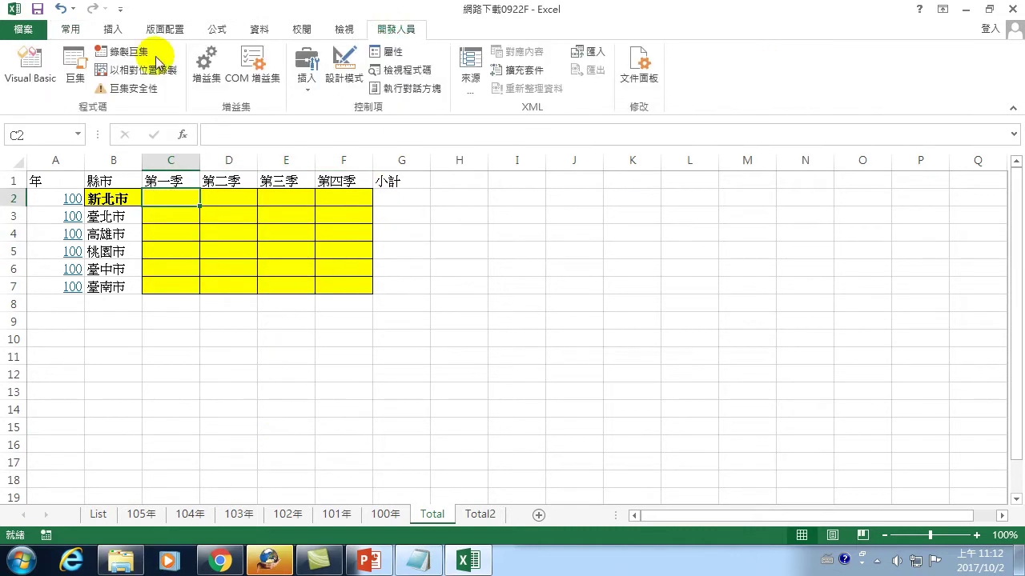
click(75, 65)
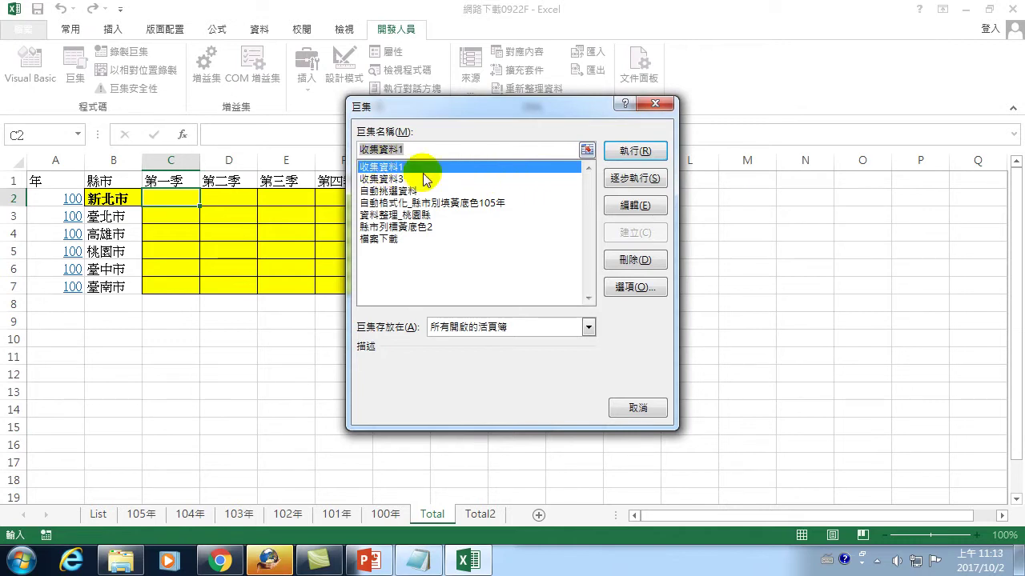
click(635, 151)
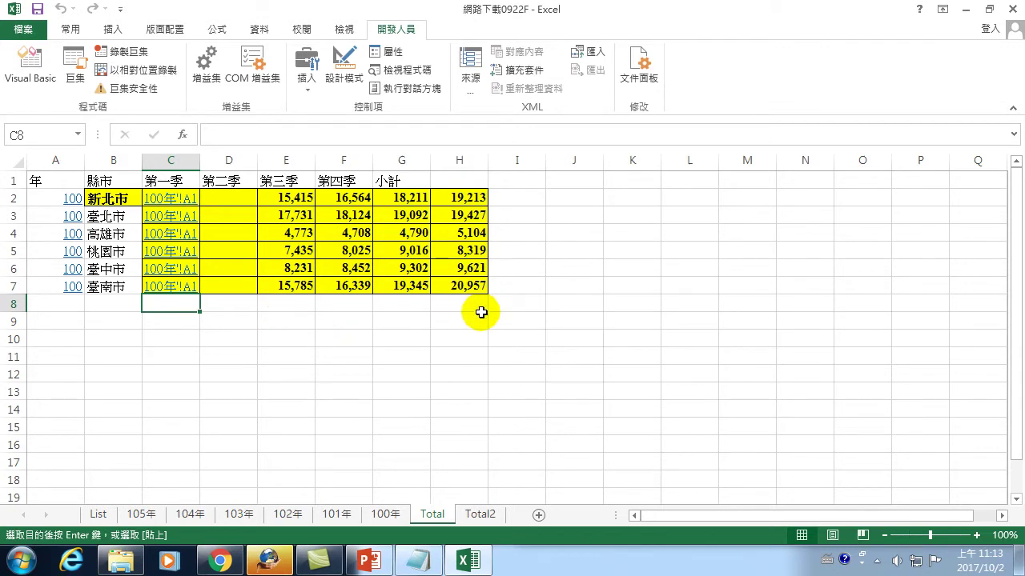
drag(516, 338, 269, 221)
key(ctrl+v)
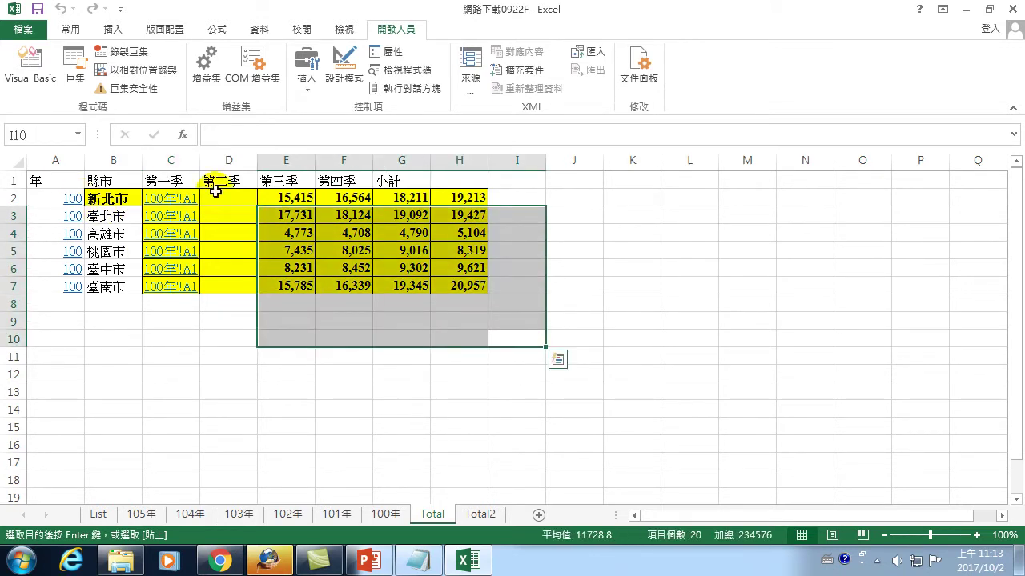
click(215, 196)
key(Left)
key(Left)
key(Left)
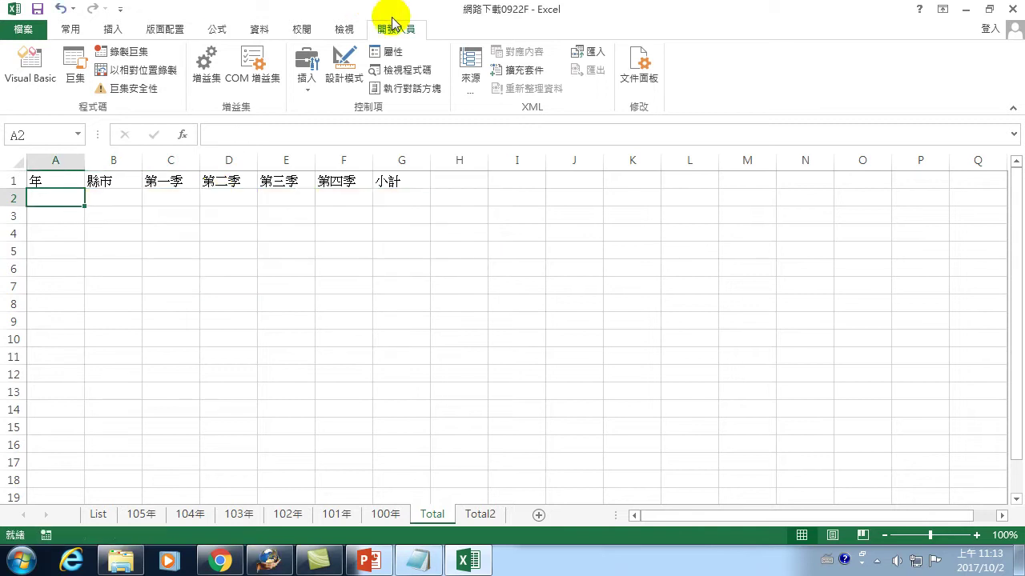
Step: Run 收集資料1 from the Macros list to refill C2:F7 on the Total sheet
click(74, 60)
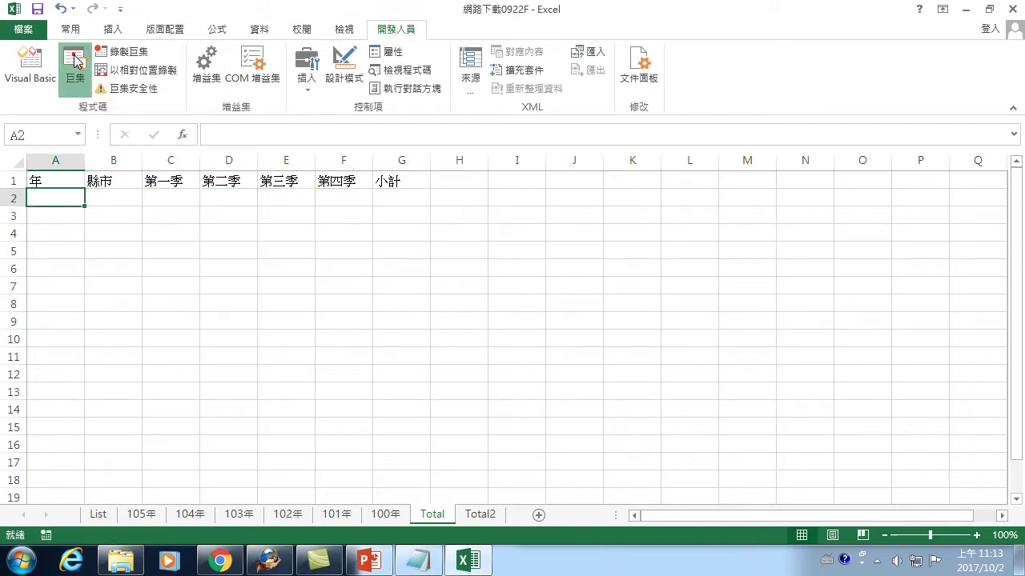
click(378, 166)
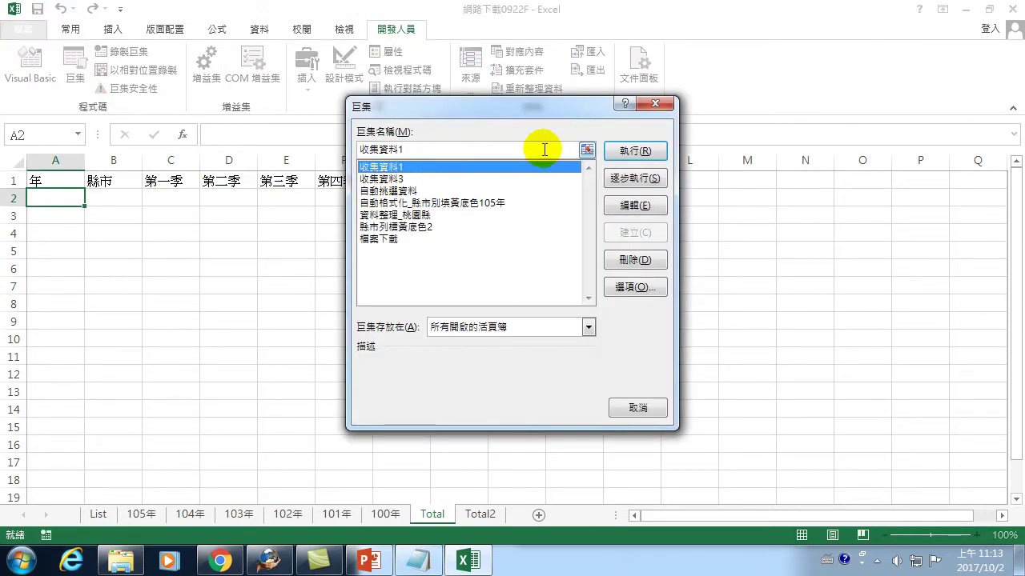
click(635, 151)
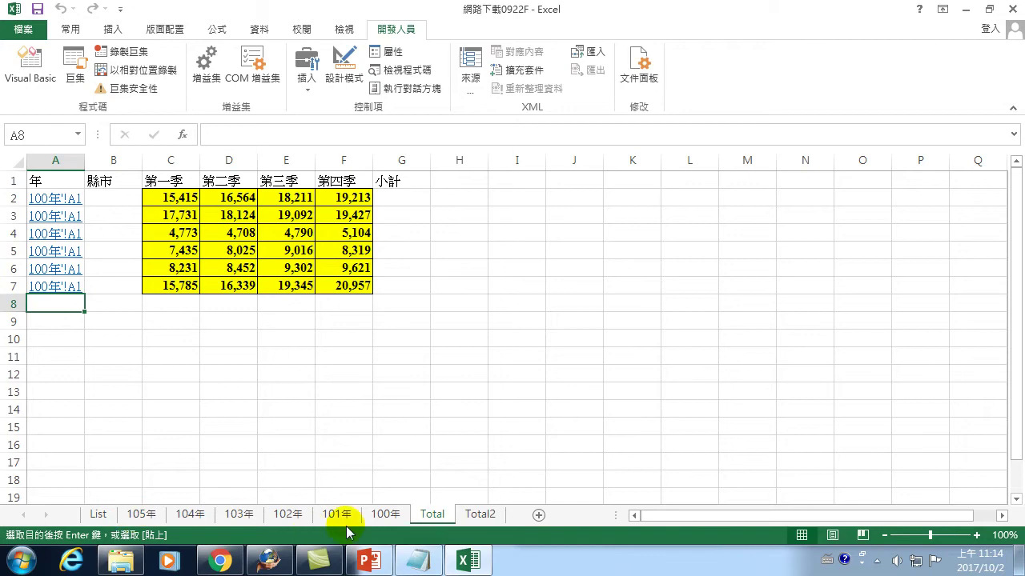
Step: Inspect 新北市's first-quarter households in A7 and C7 on 100年, then select Total's column A
click(393, 519)
scroll(282, 366, up, 9)
key(ctrl+Home)
click(38, 321)
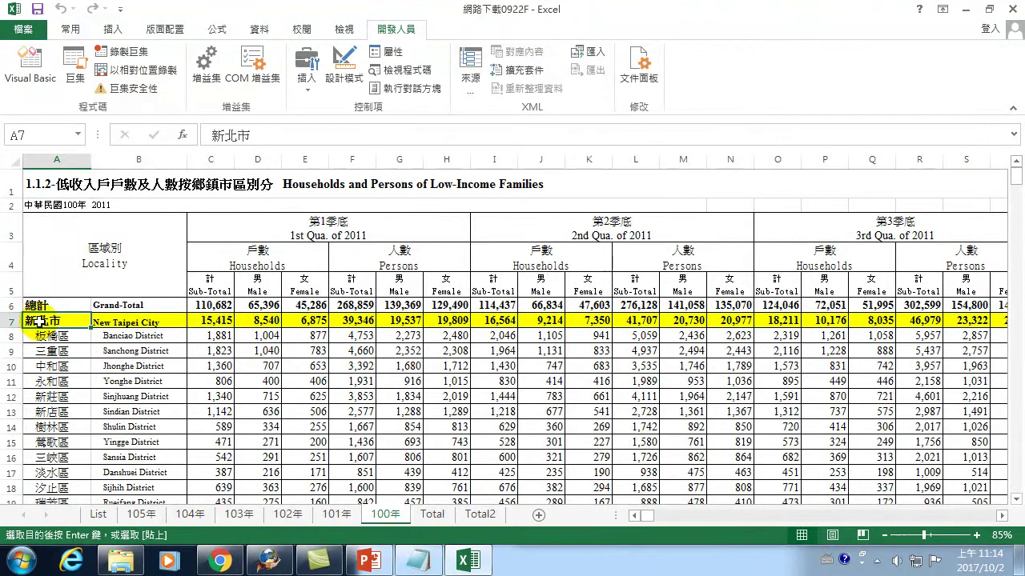
click(221, 322)
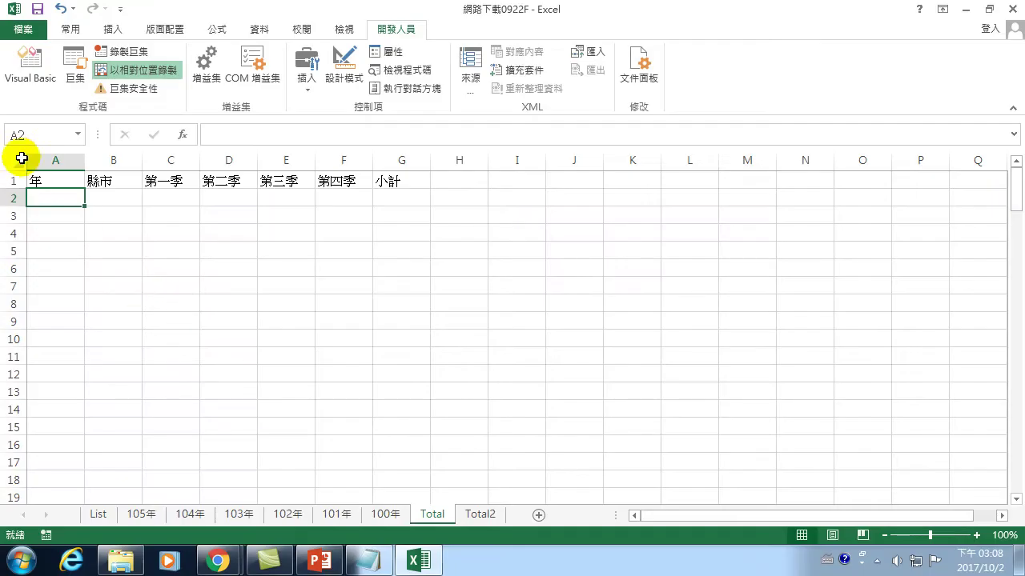
click(50, 160)
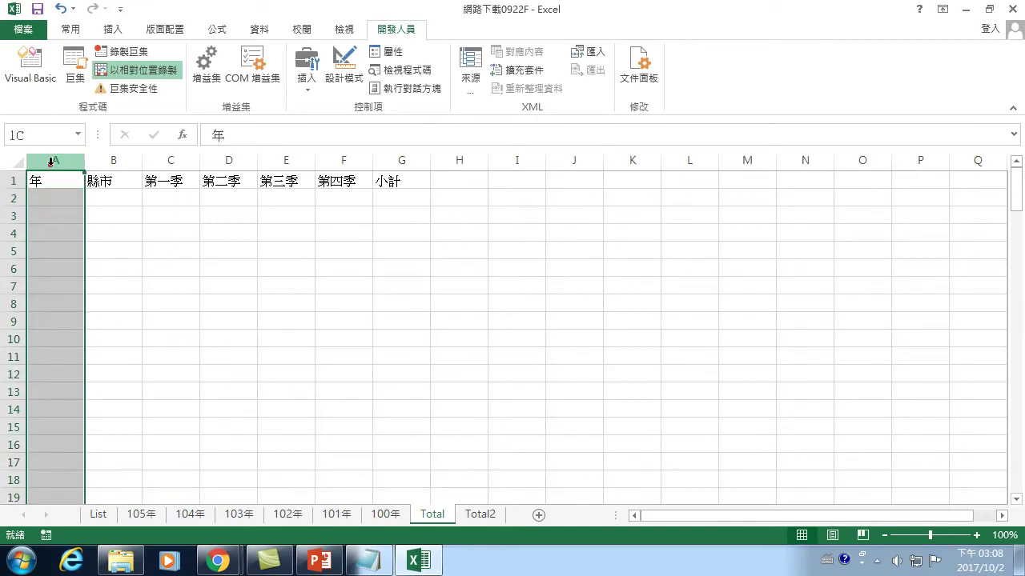
Step: Select Total's columns C to G, then check the 100年 entry in D12 on the List sheet
click(112, 160)
click(171, 160)
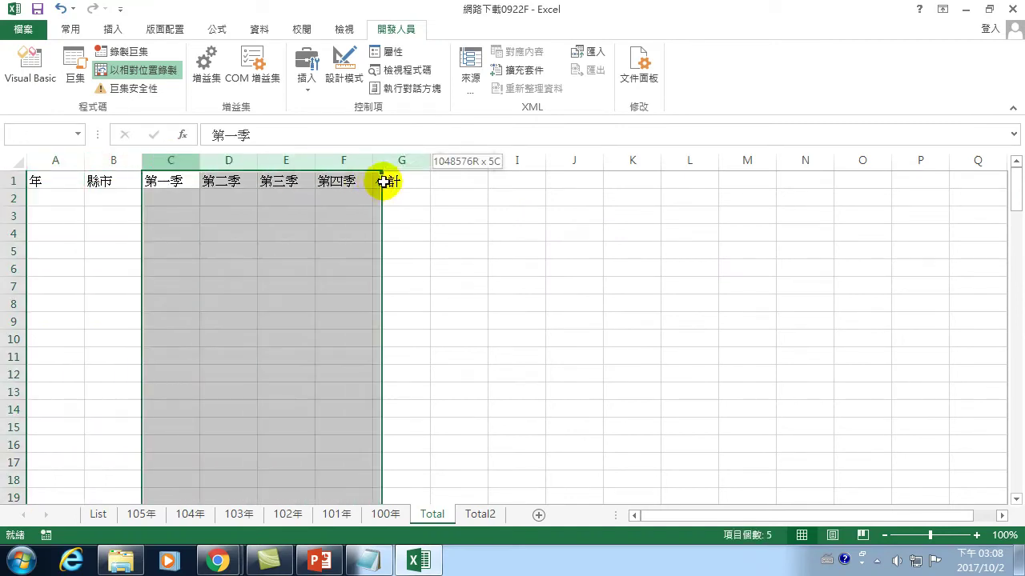
drag(206, 162, 400, 178)
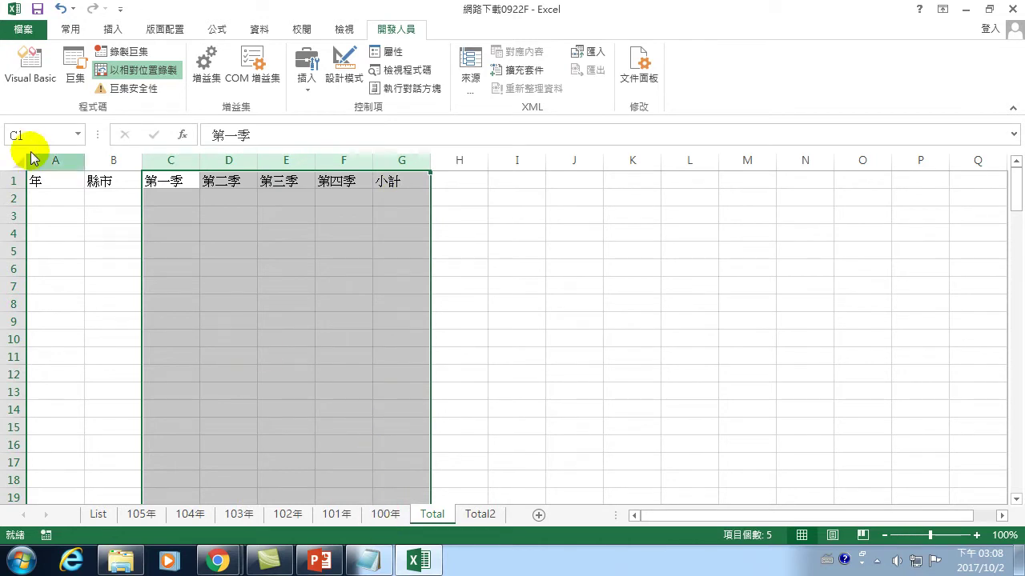
click(48, 198)
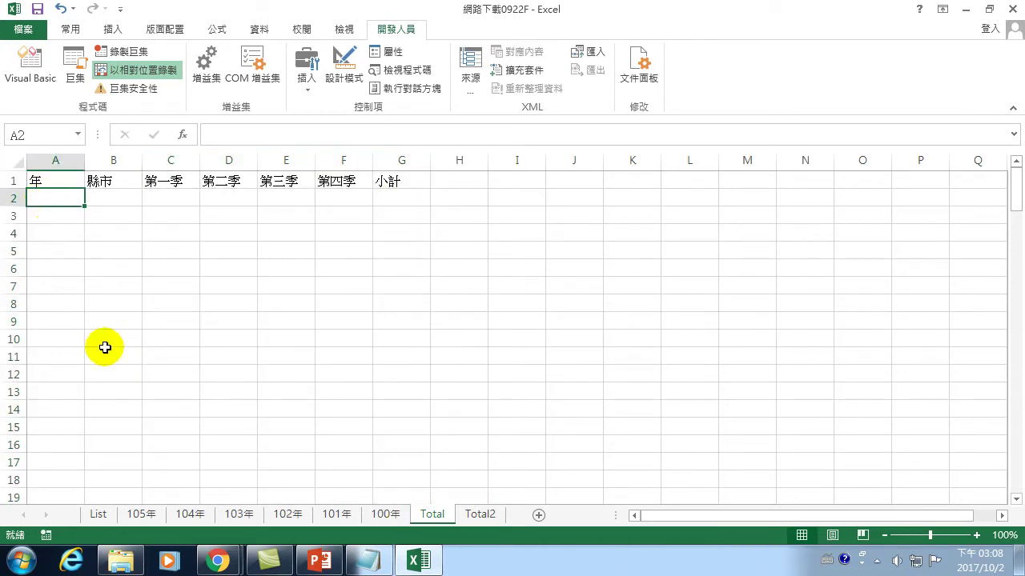
click(100, 513)
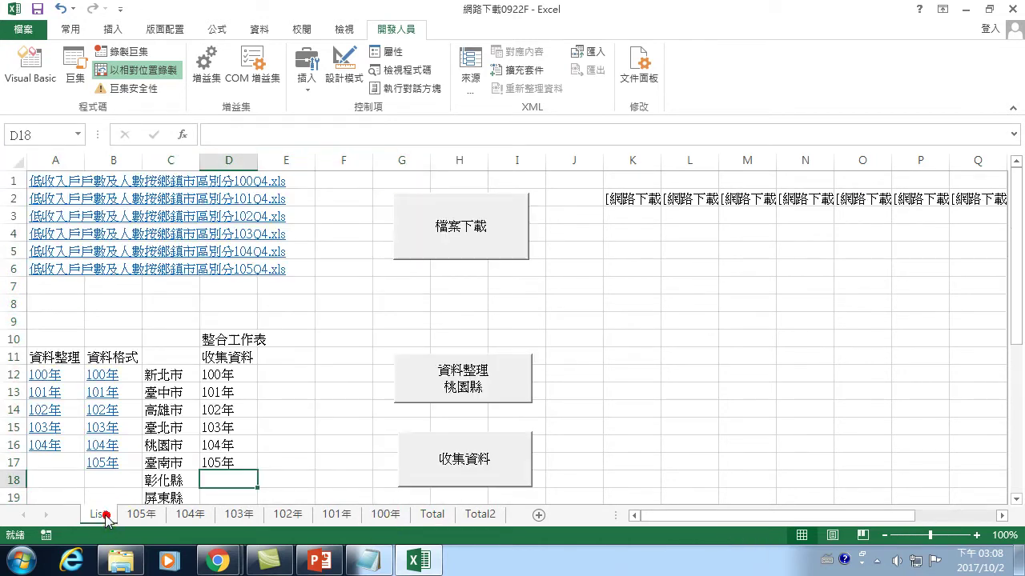
click(217, 373)
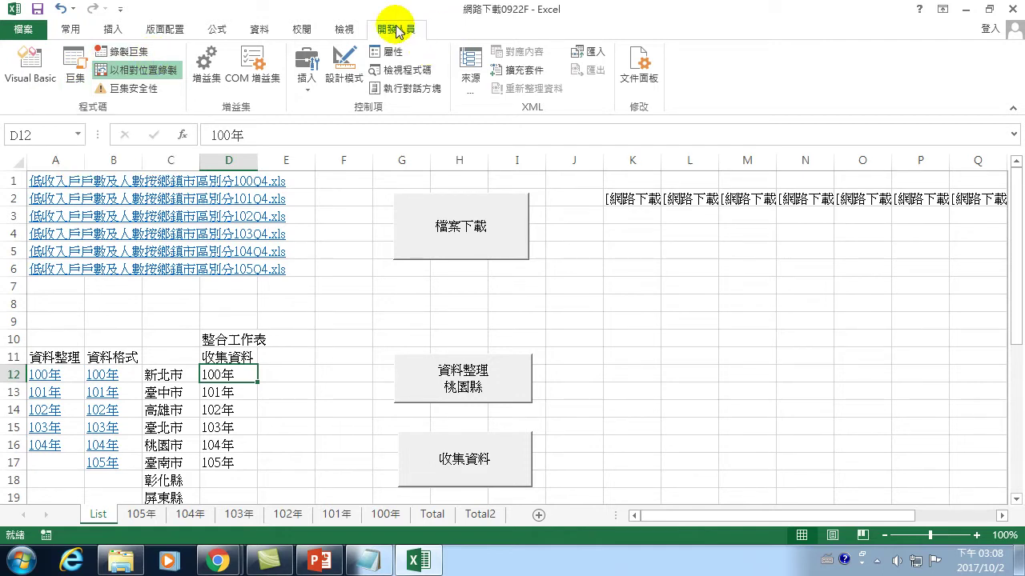
click(433, 514)
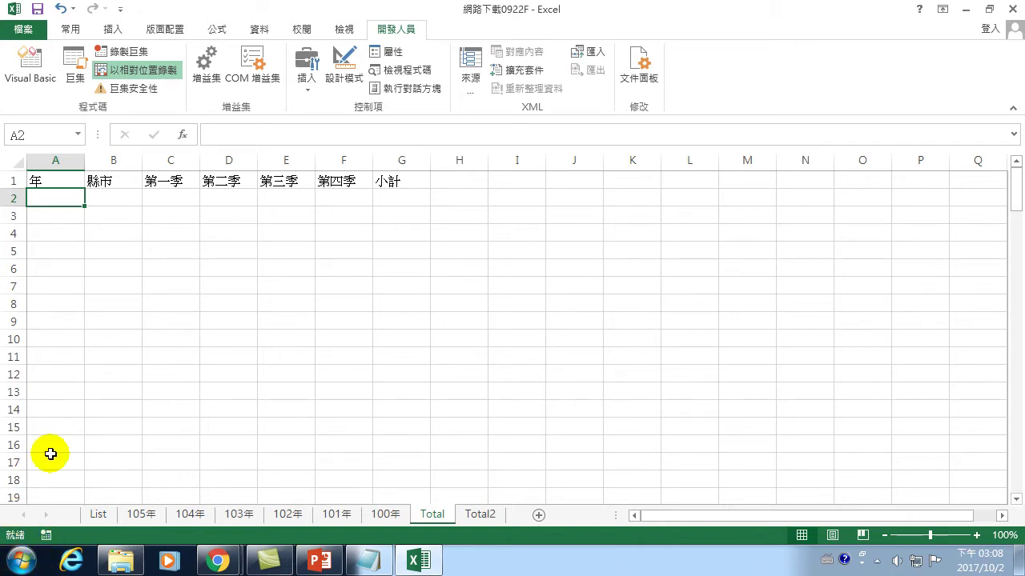
click(96, 514)
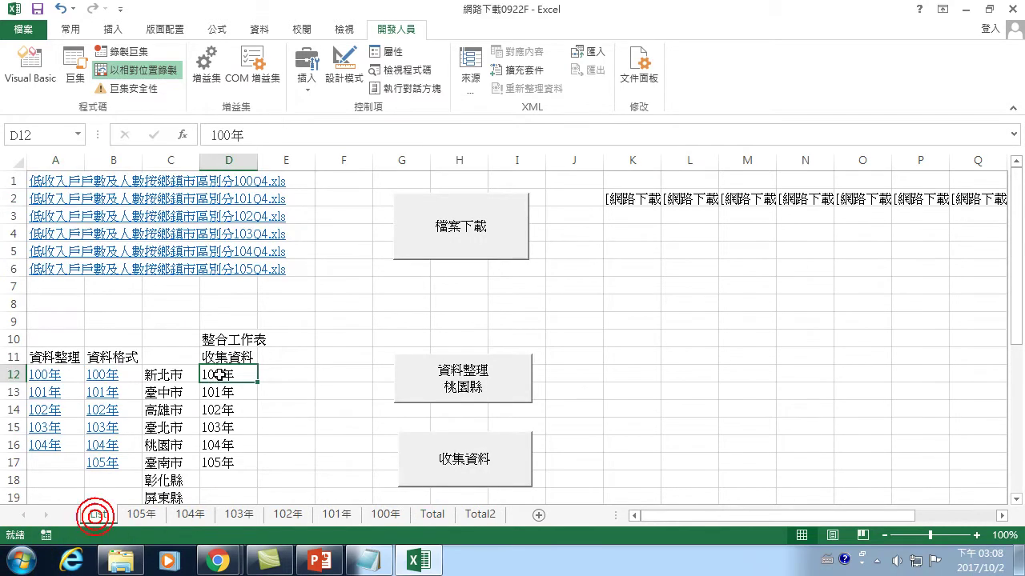
Step: Delete the 年資料_22 macro from the Macros list, confirming the prompt
click(68, 56)
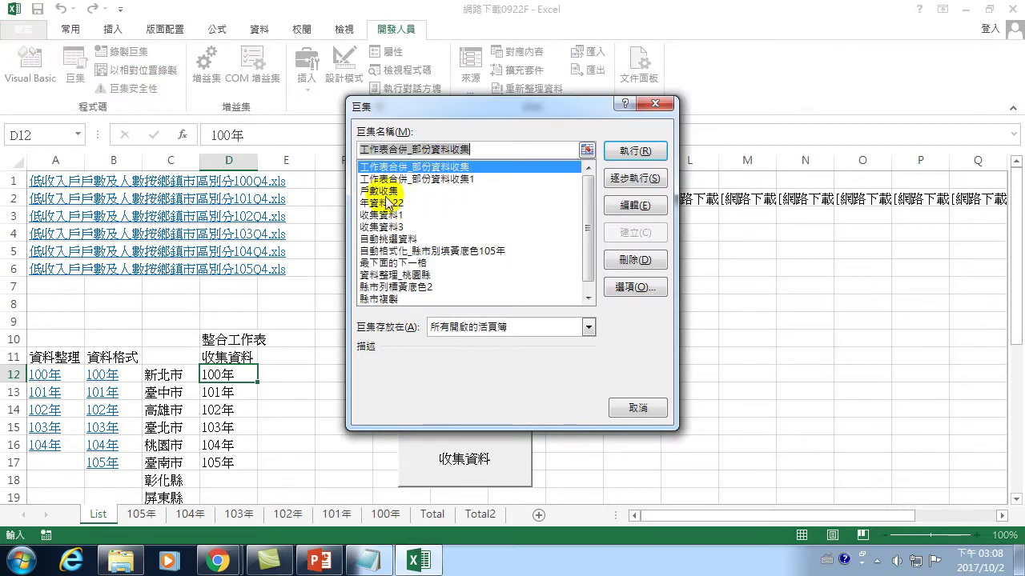
click(382, 203)
click(633, 260)
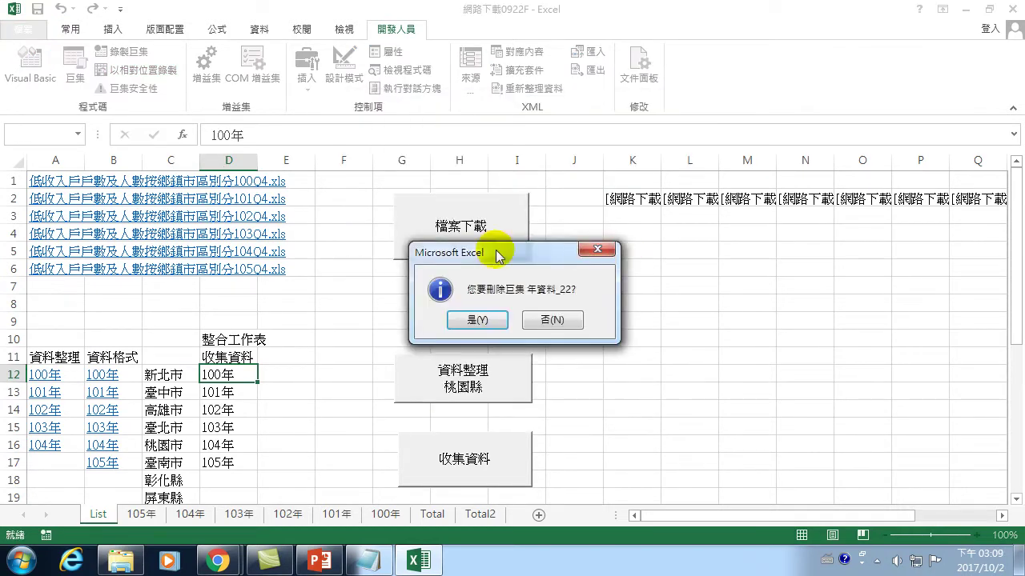
click(472, 319)
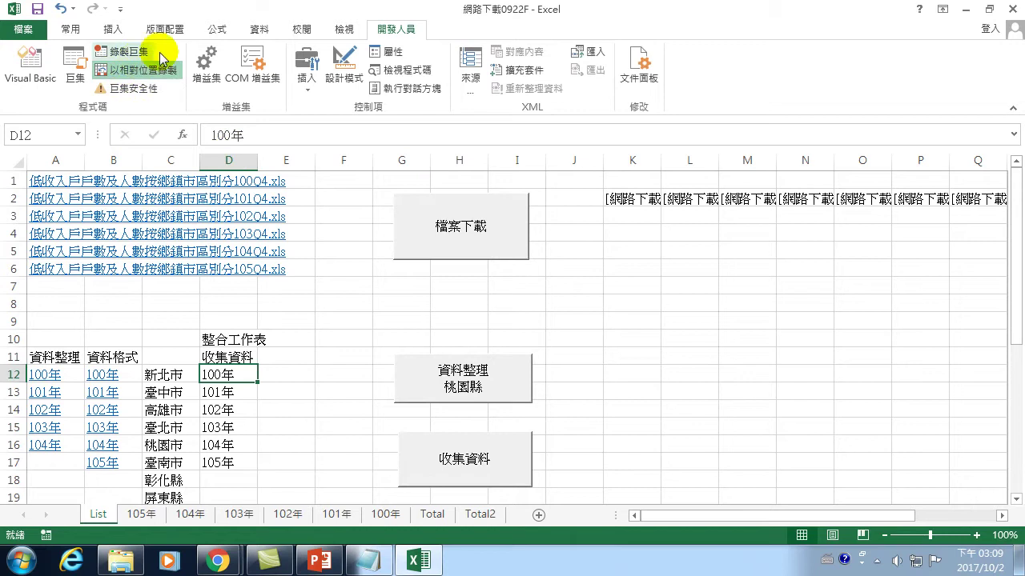
Step: Start recording a new macro named 年資料創造
click(127, 53)
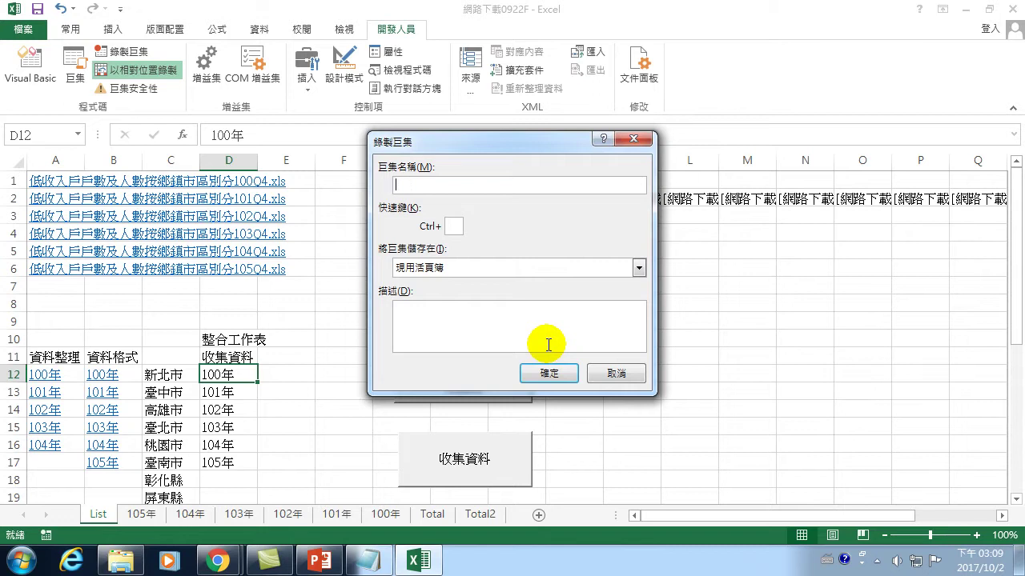
text(年)
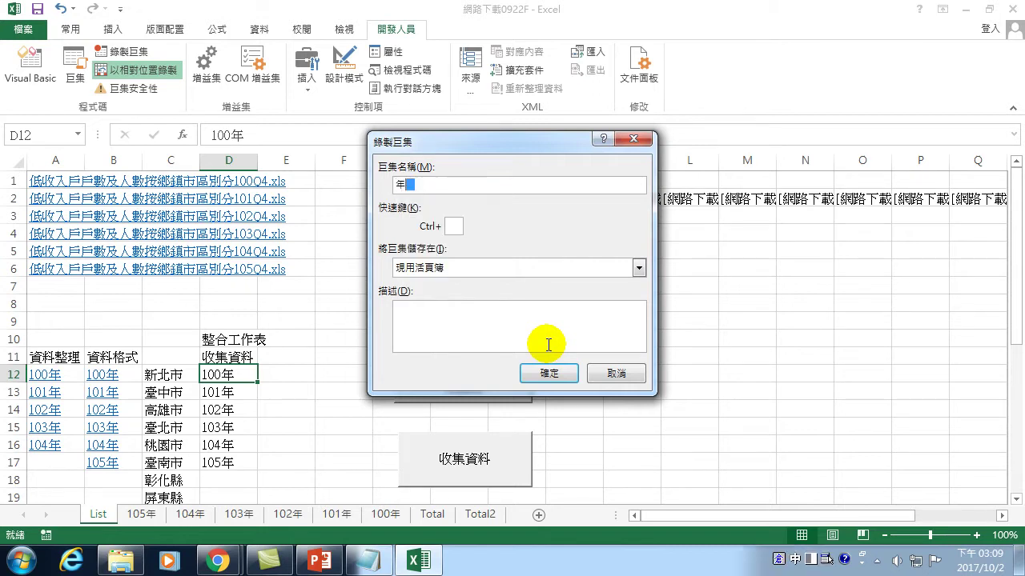
text(資料)
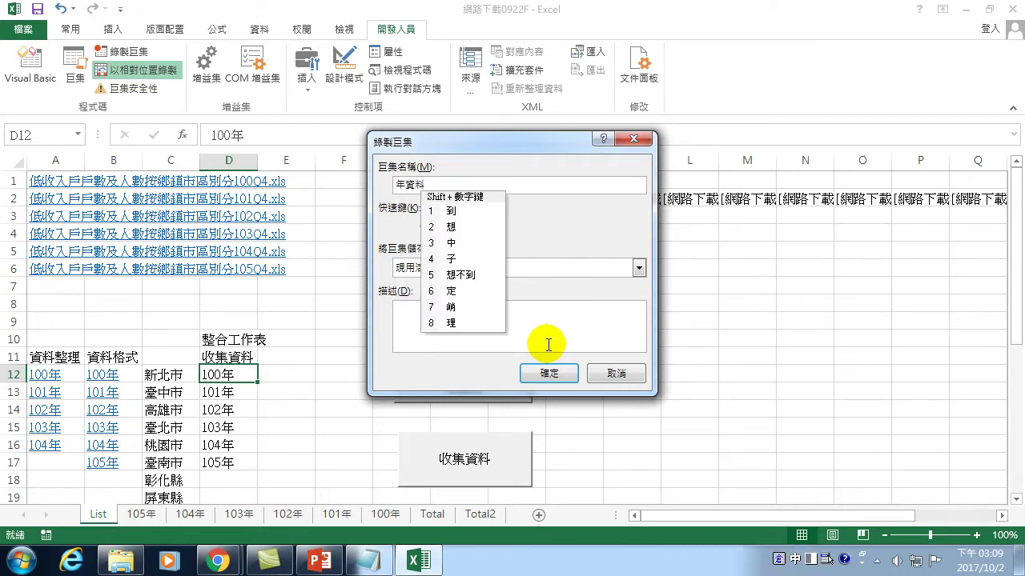
text(b)
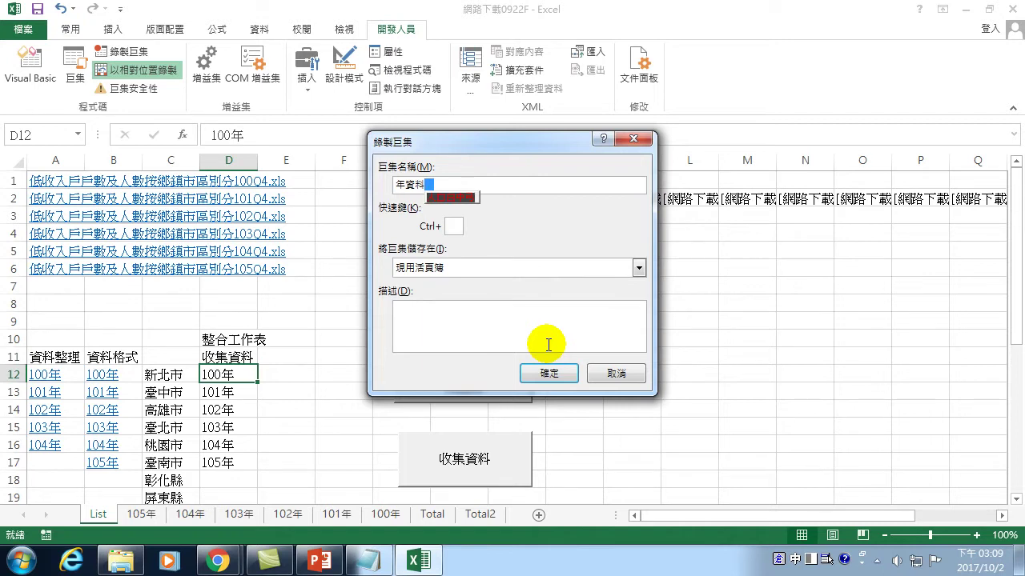
text(創)
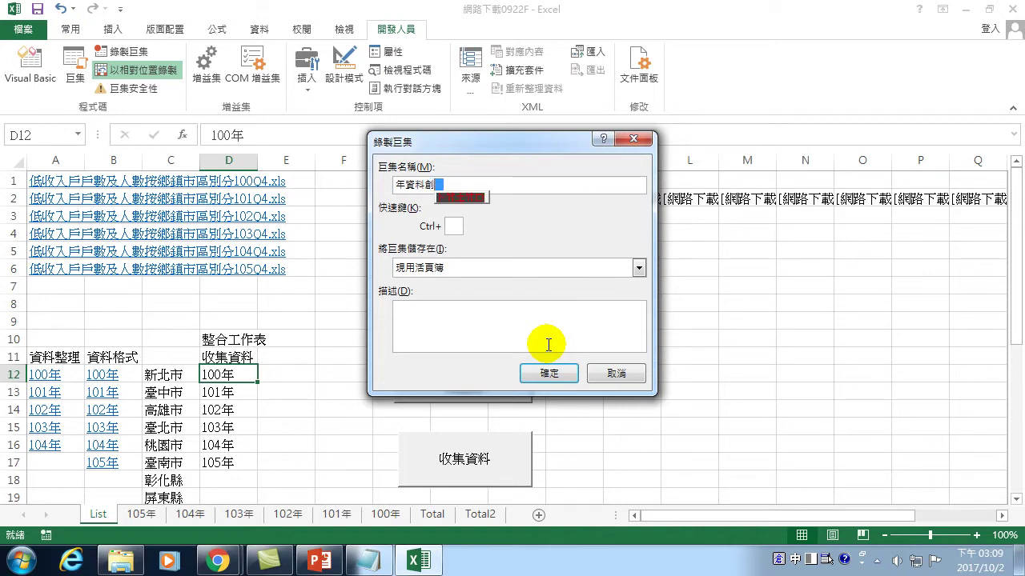
text(造)
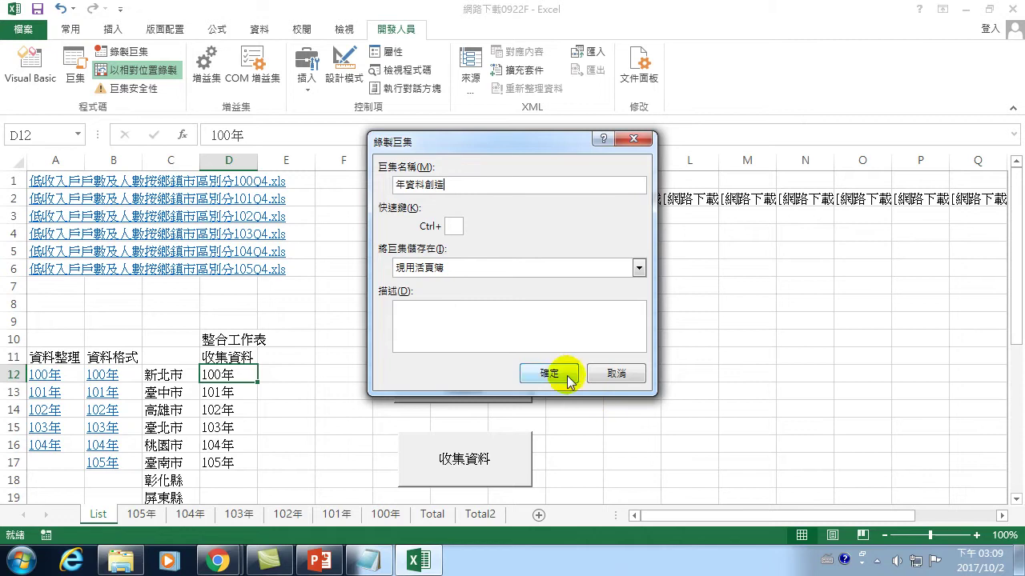
click(550, 373)
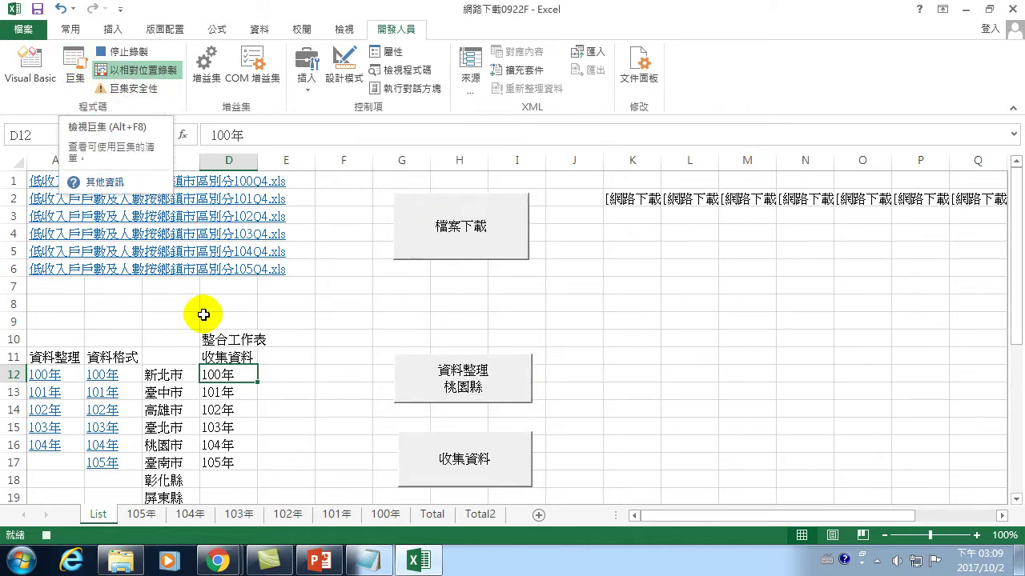
Step: Copy 100年 from List's D12 and paste it into Total's A2:A23
click(70, 30)
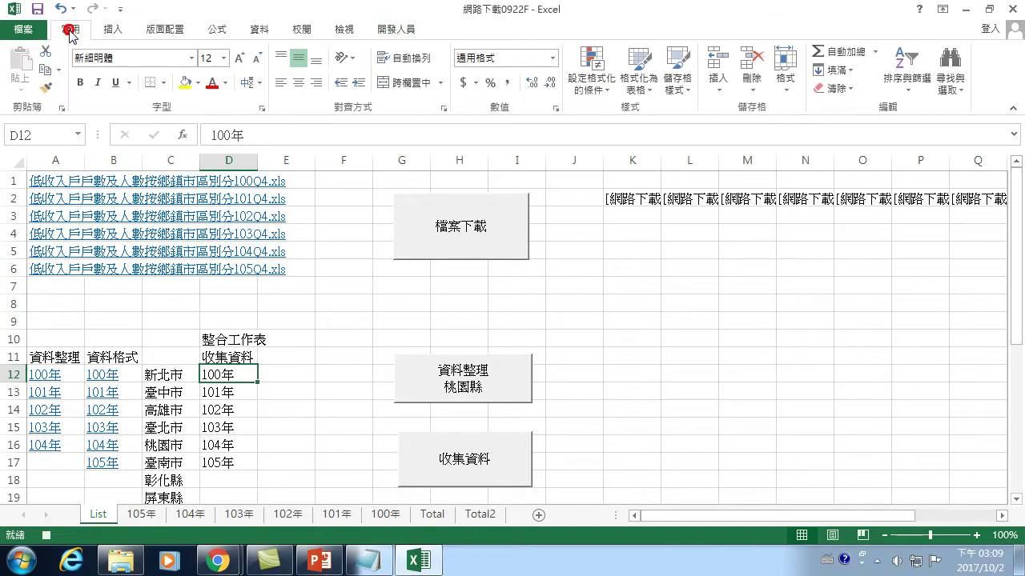
click(40, 70)
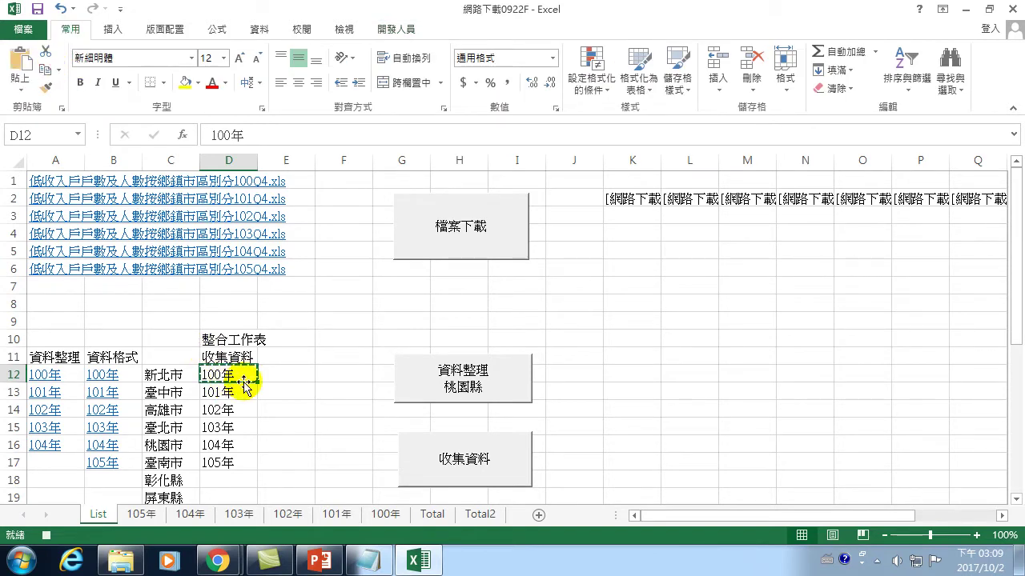
click(431, 514)
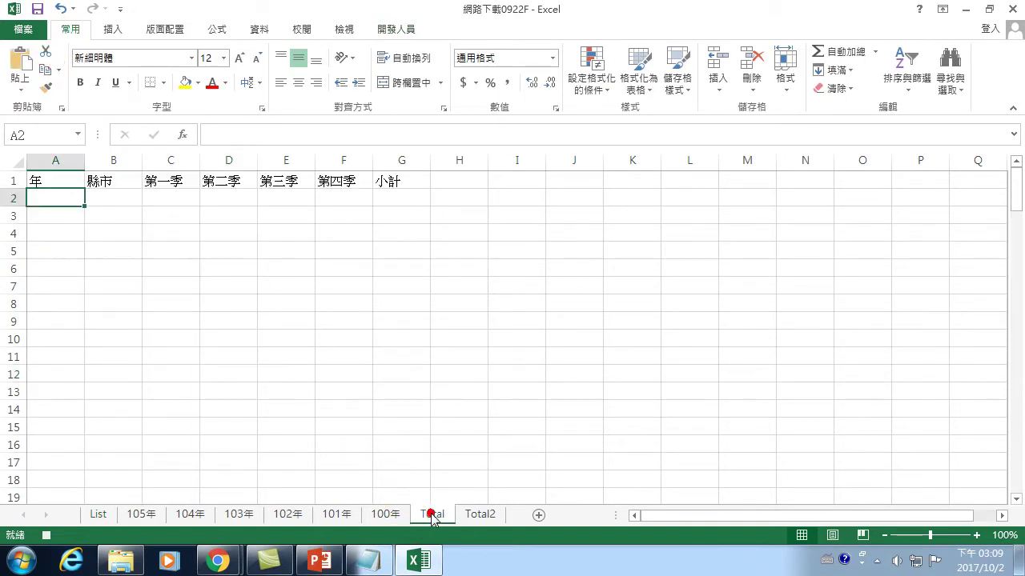
mouse_move(57, 197)
mouse_down()
mouse_move(58, 522)
mouse_move(56, 366)
mouse_up()
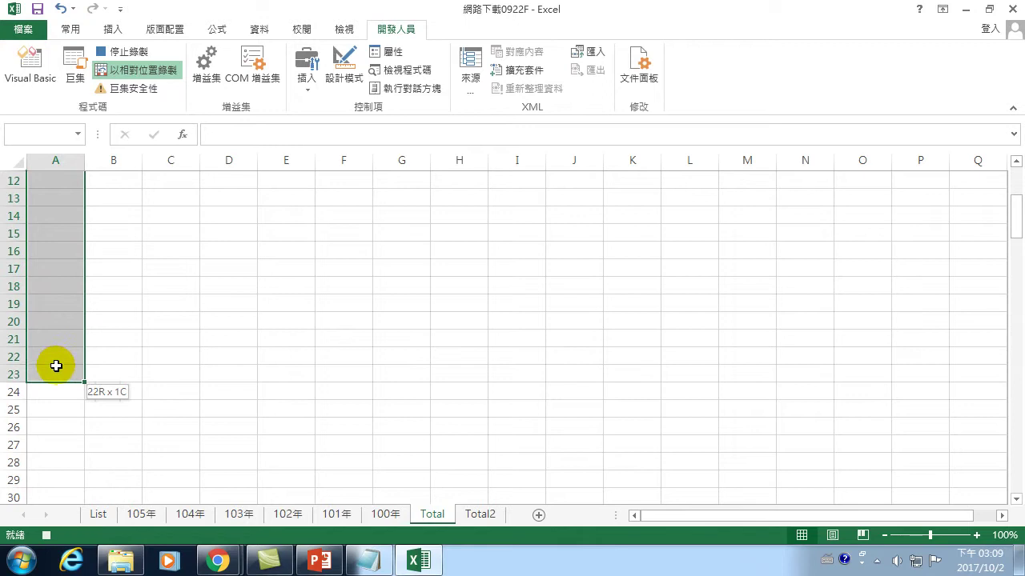
click(70, 29)
click(22, 64)
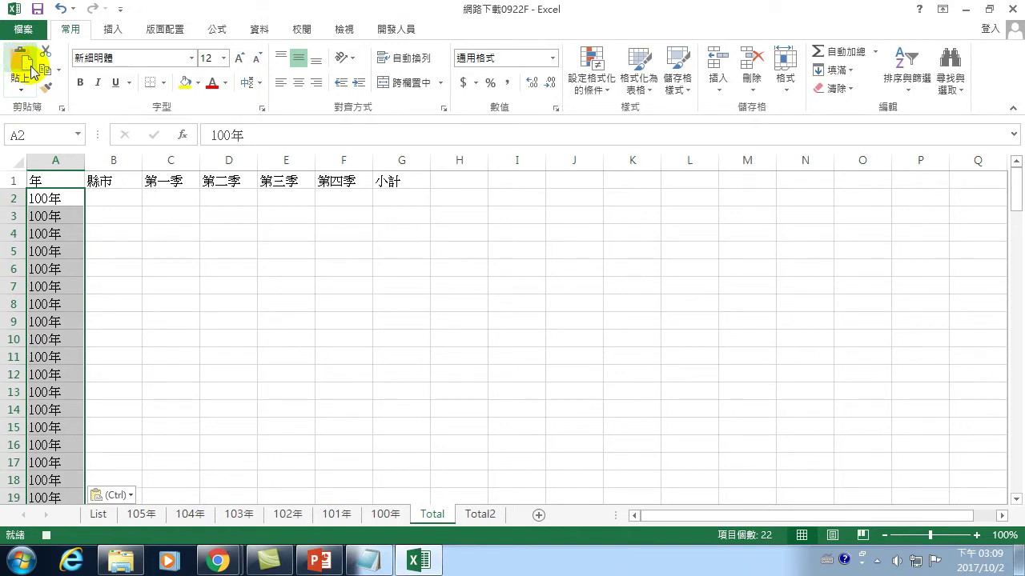
Step: Move to A24 below the pasted years, then return to List and step down to D13
key(ctrl+Down)
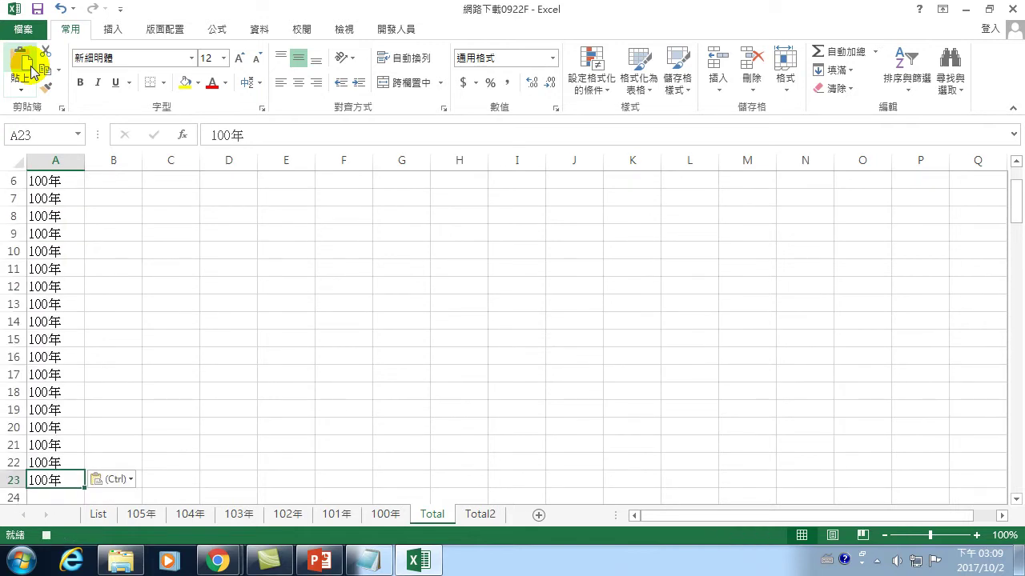
key(Down)
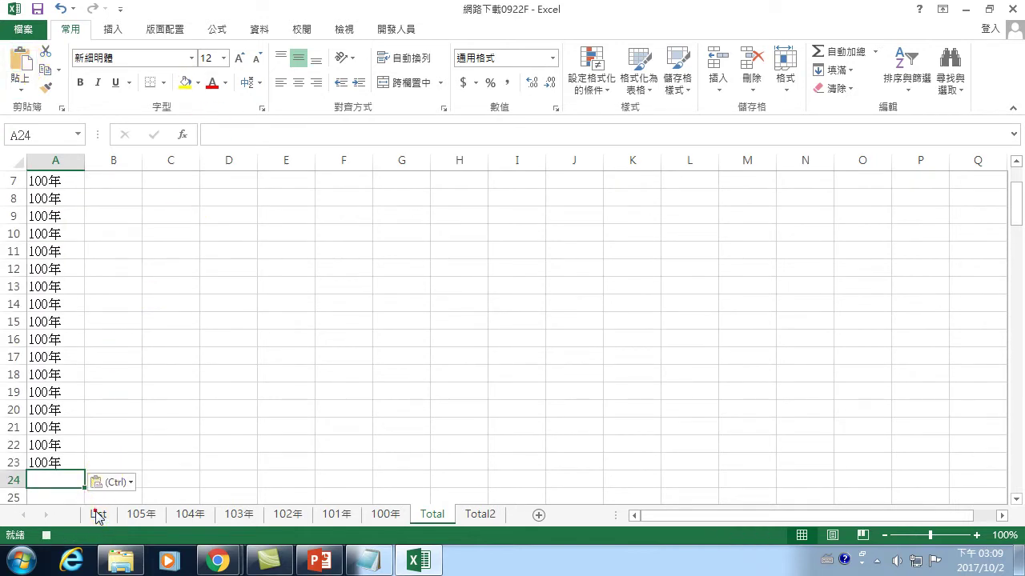
click(98, 515)
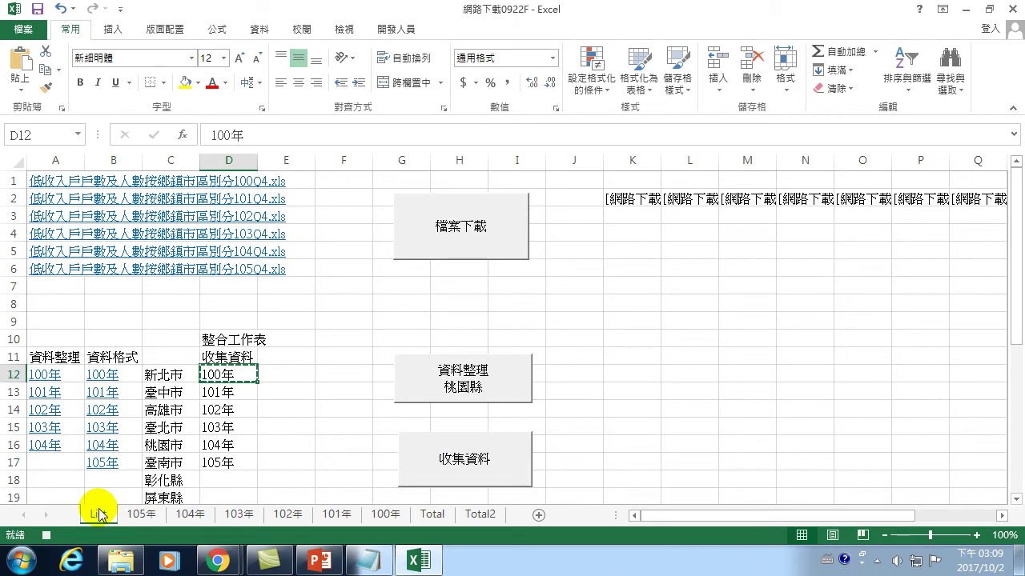
key(Down)
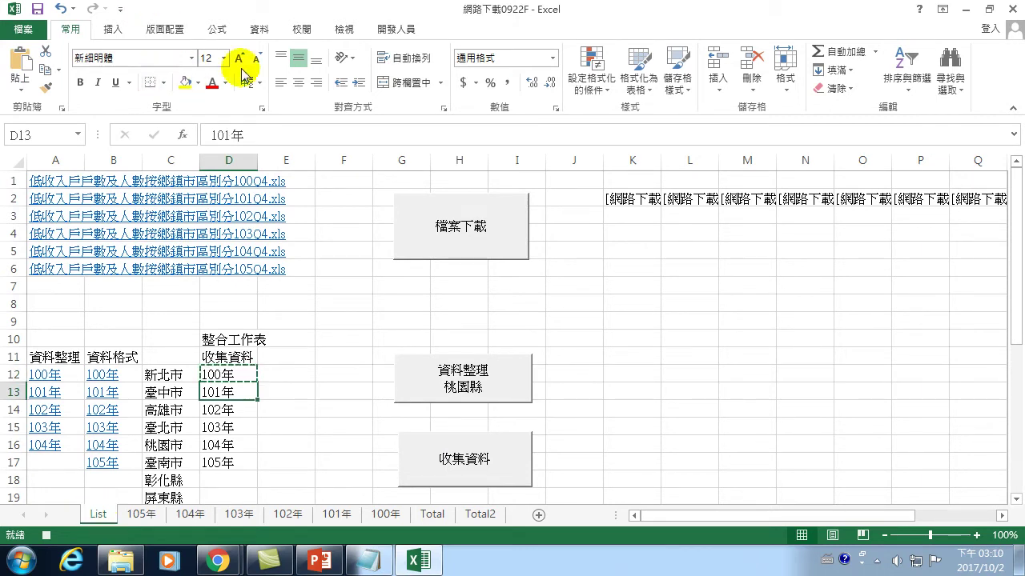
click(396, 30)
Step: Open the 年資料創造 macro in the VBA editor and add the comment '複製'
click(74, 77)
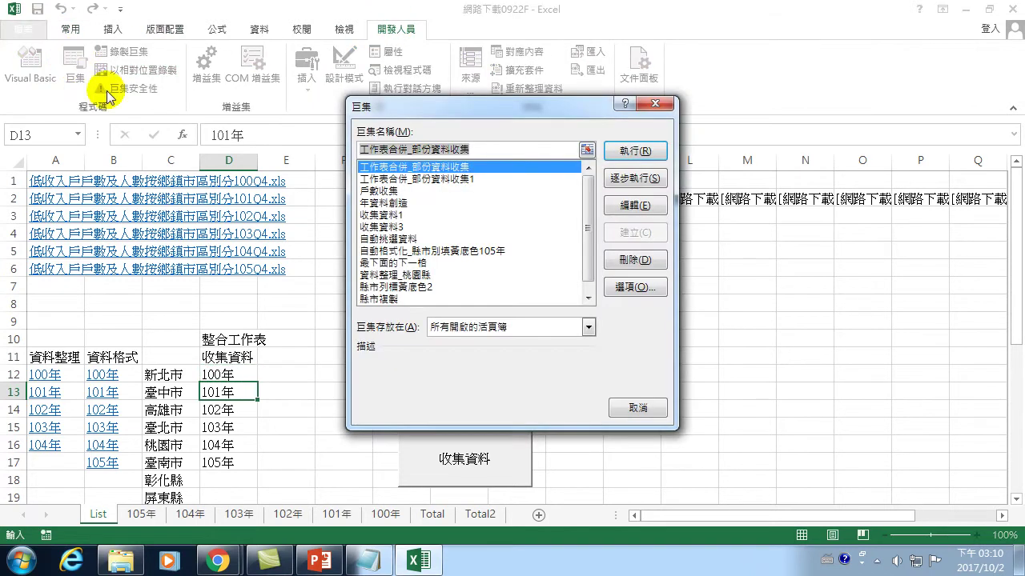
click(383, 204)
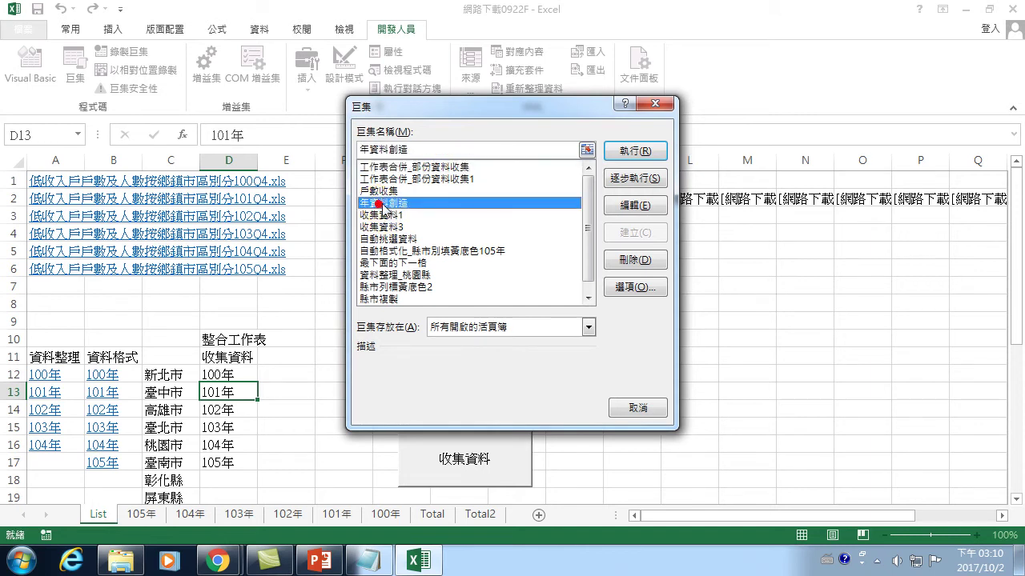
click(636, 205)
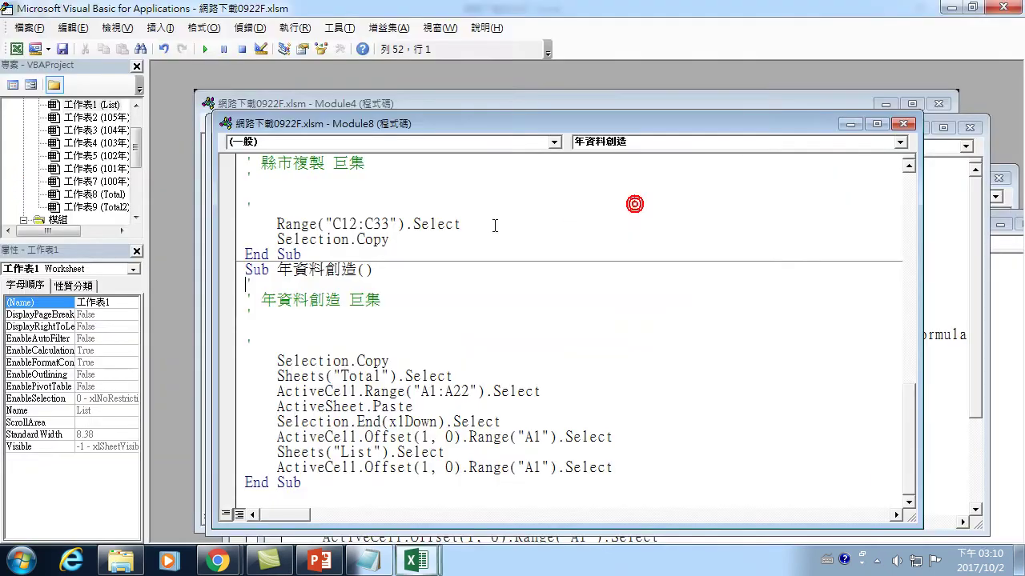
click(279, 344)
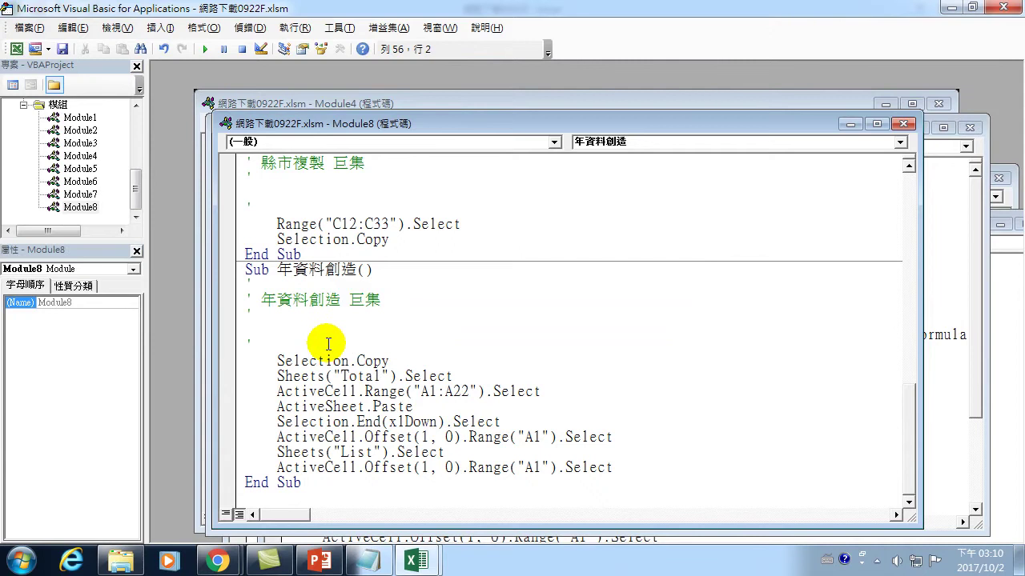
key(Delete)
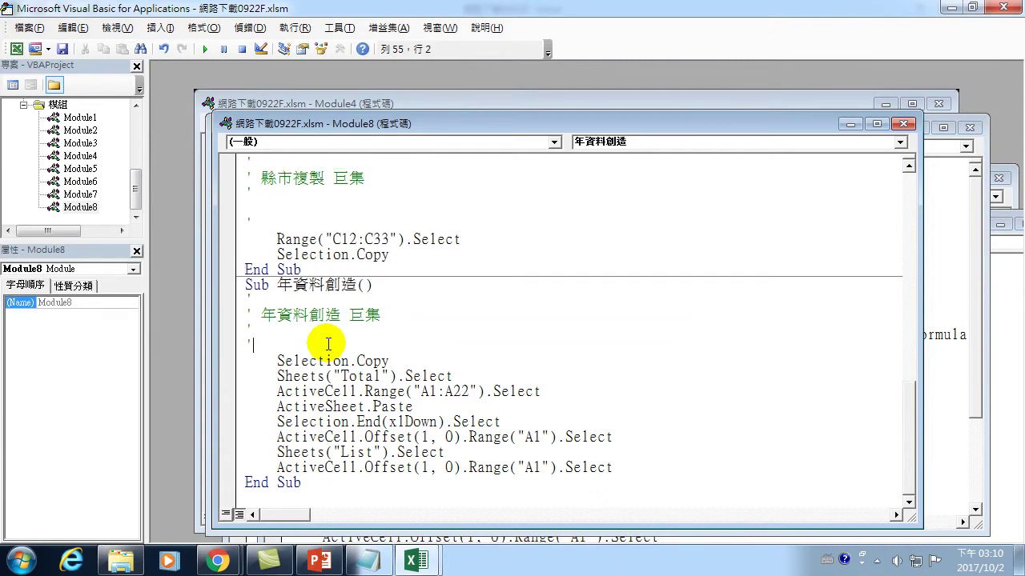
key(ctrl+space)
text(複)
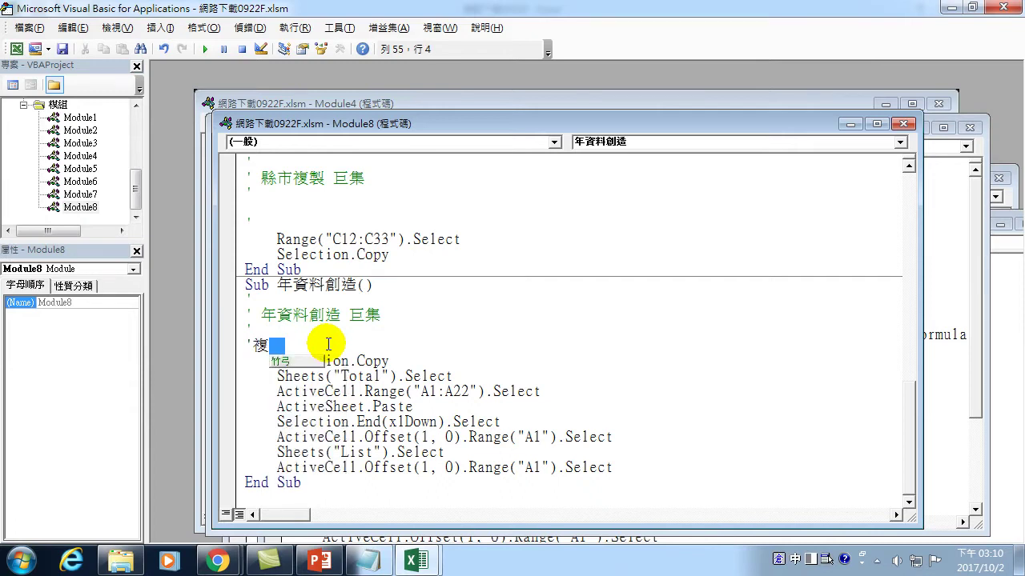
key(space)
key(Down)
key(Down)
Step: Add the comment '到Total,貼上' after the Selection.Copy line
key(Up)
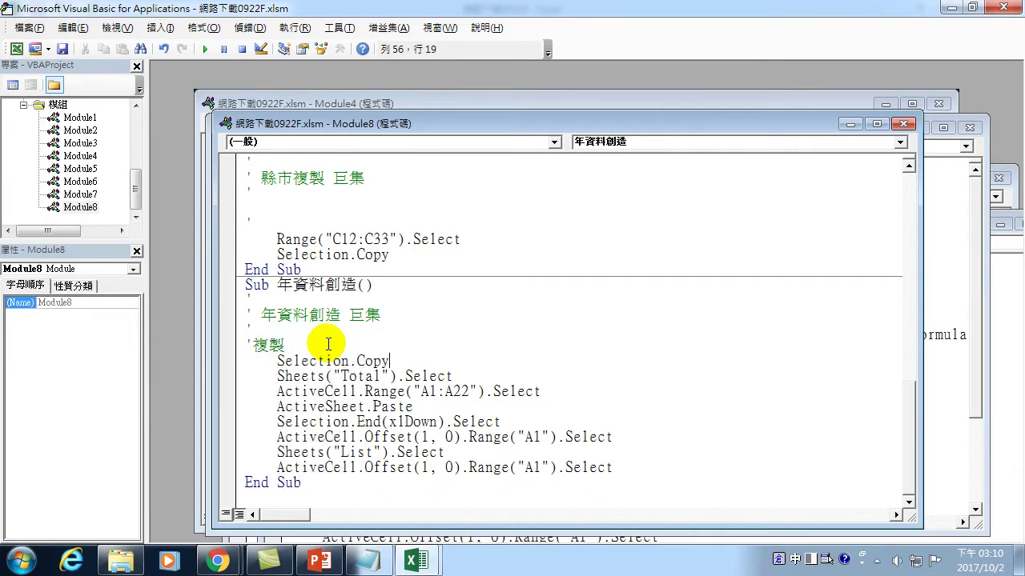
key(Return)
text(')
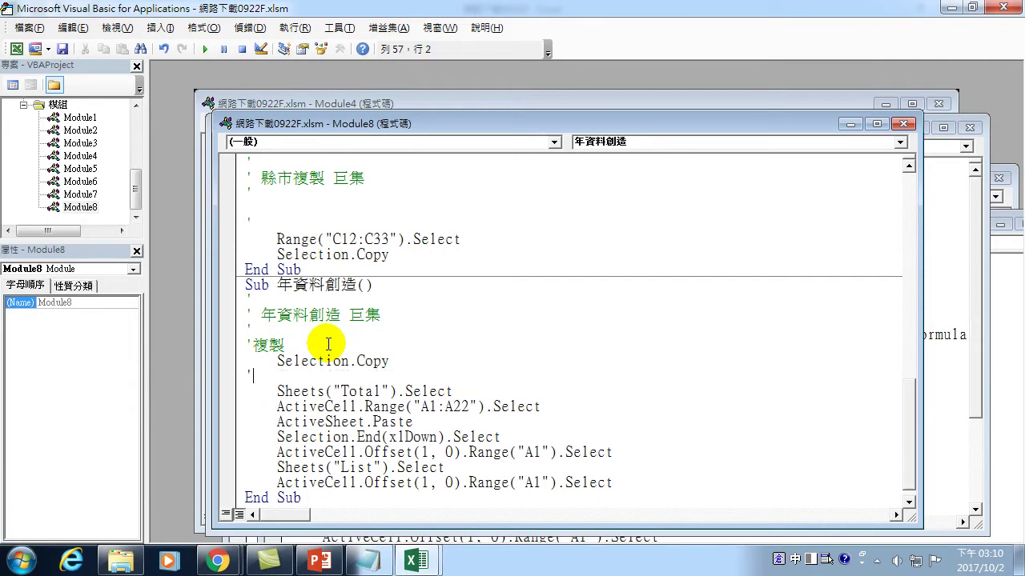
text(g)
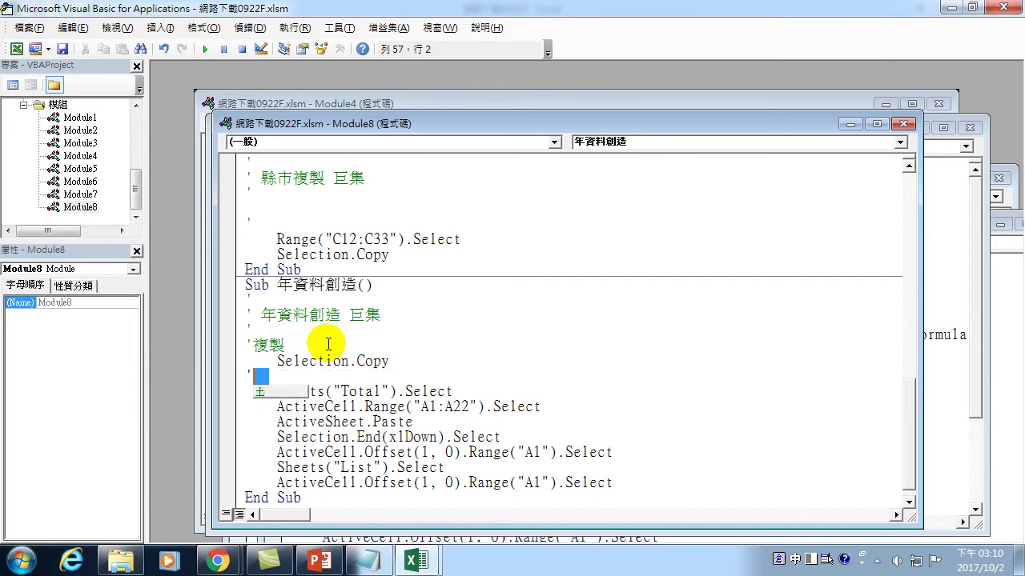
text(到Total)
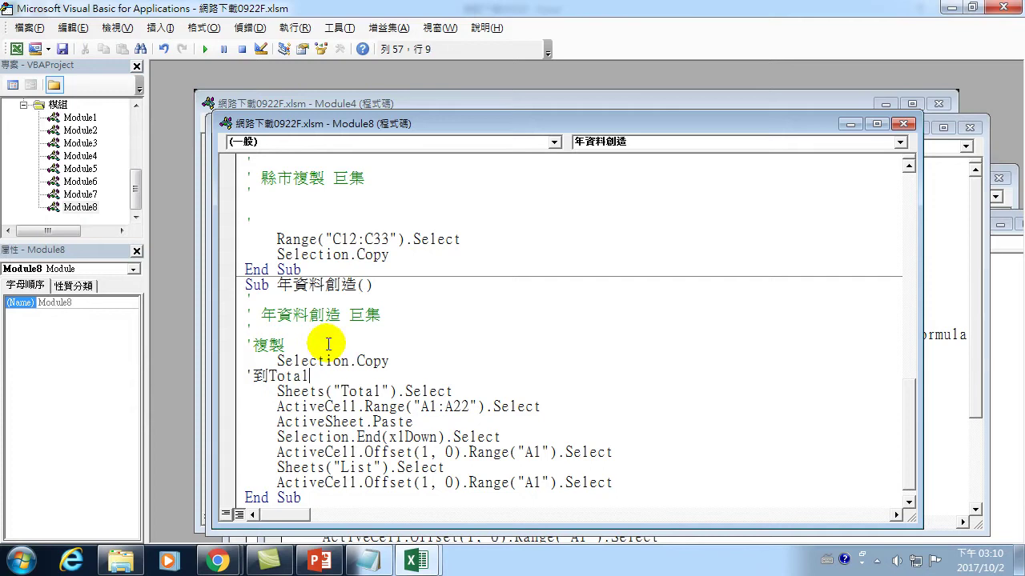
key(Down)
key(Up)
text(,)
text(貼上)
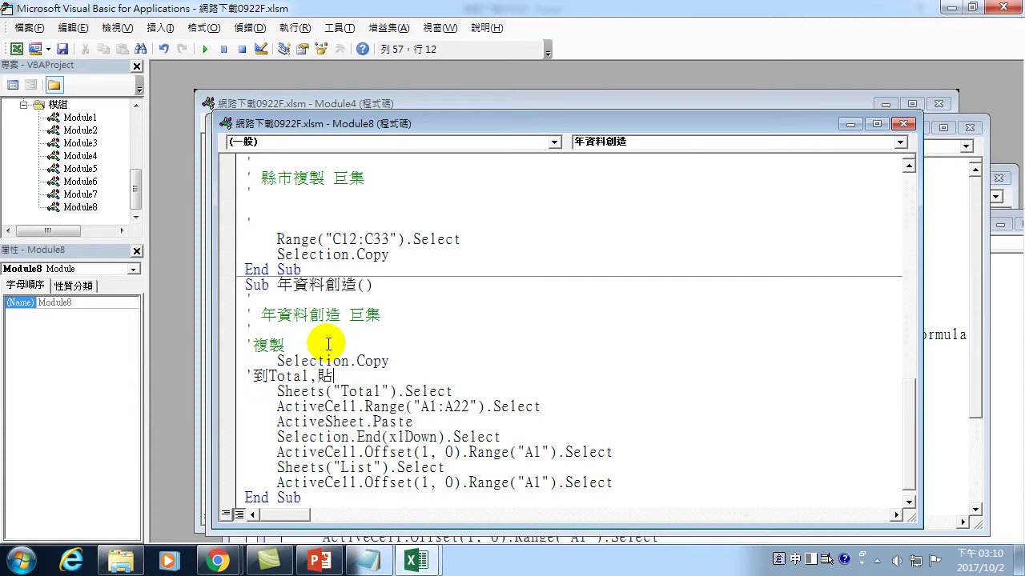
key(Return)
key(Escape)
key(Down)
key(Down)
key(Down)
Step: Add the comment '移到最下面的下一格' after the ActiveSheet.Paste line
key(Up)
key(Return)
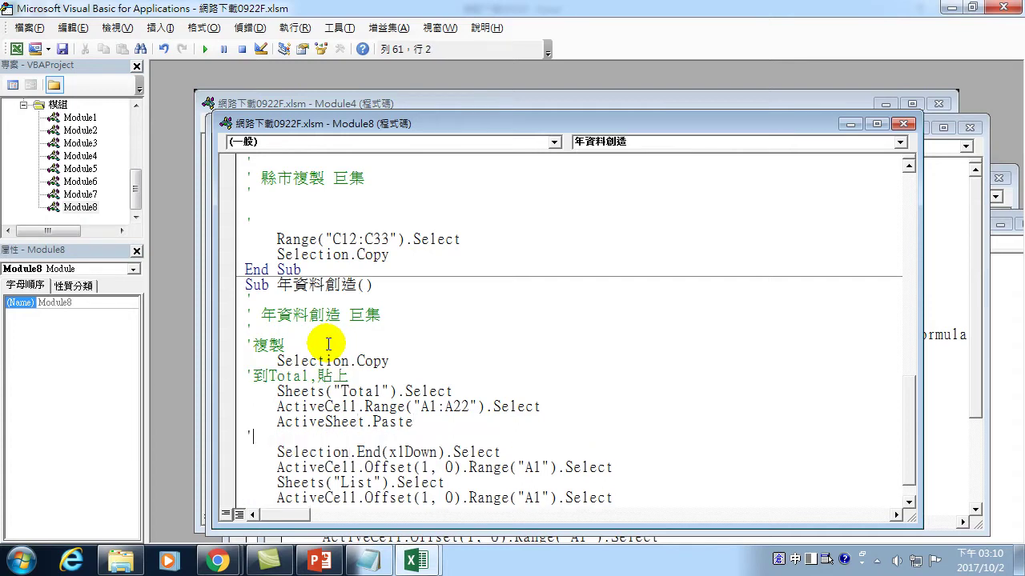
text(移到)
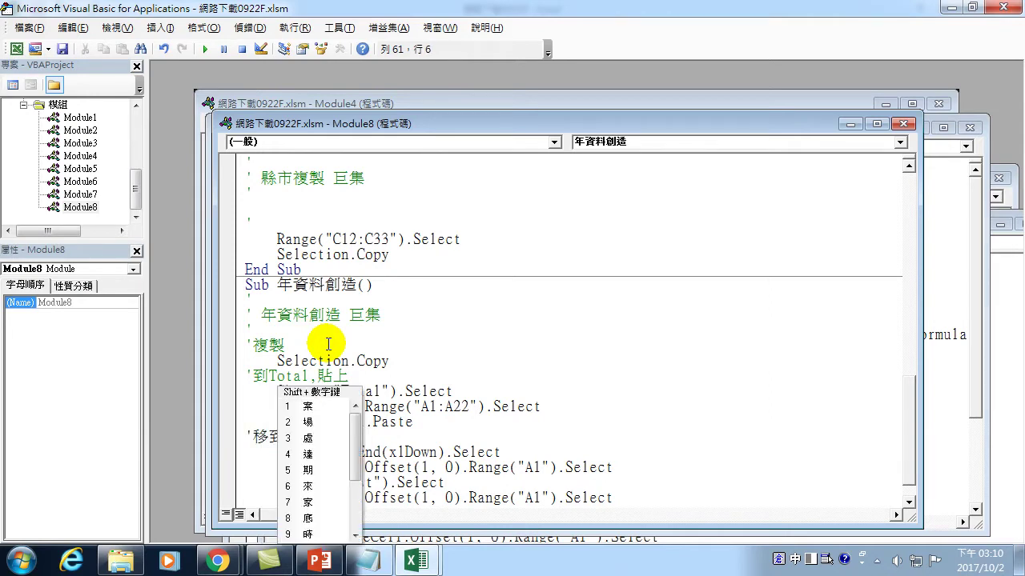
text(最下面)
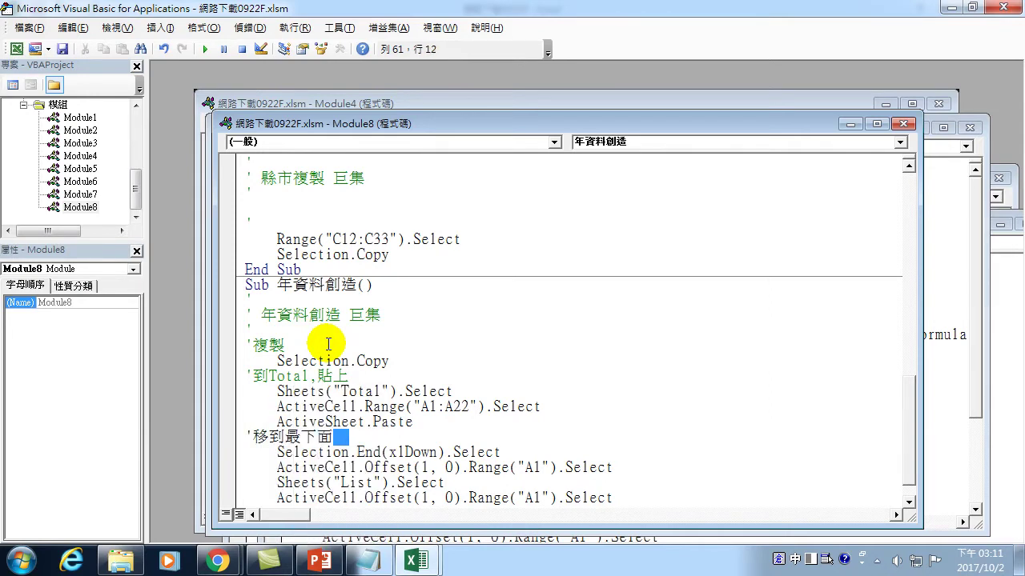
text(的下一格)
key(Escape)
key(Down)
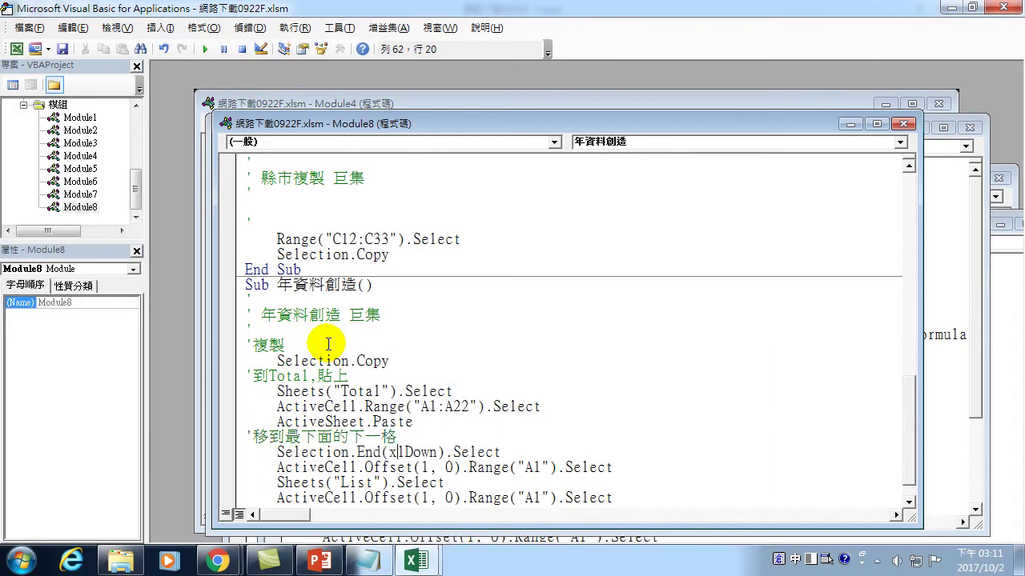
key(Down)
key(Down)
Step: Add the comment '到List,下移一格' above Sheets("List").Select, then insert a blank line below the heading
key(End)
key(Return)
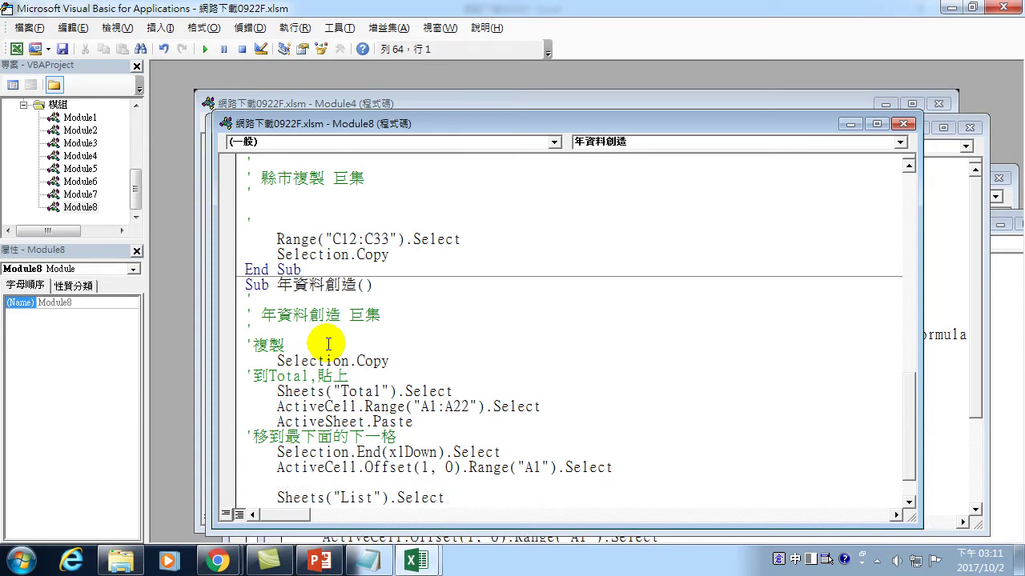
text(到)
key(Down)
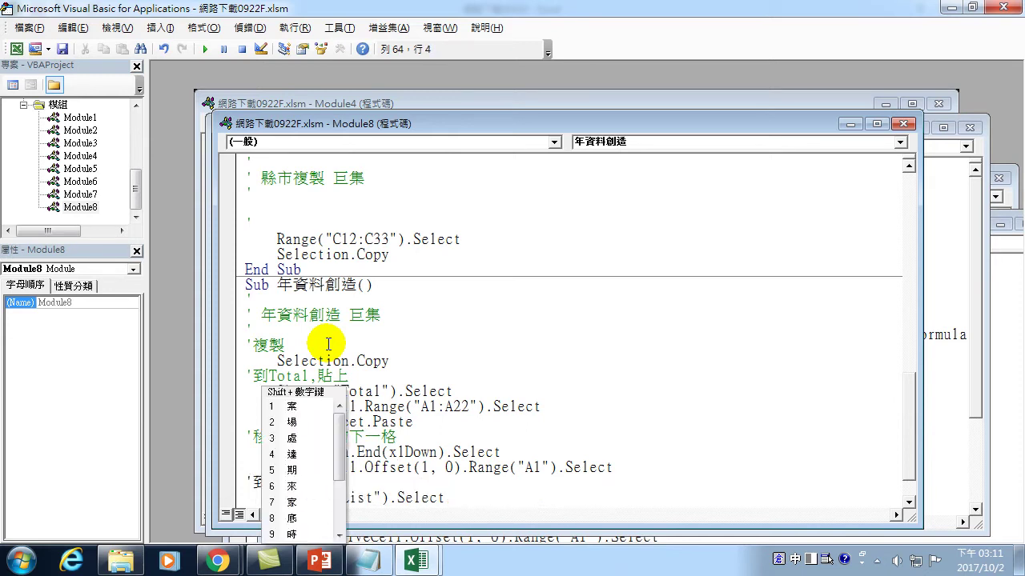
key(shift)
text(list)
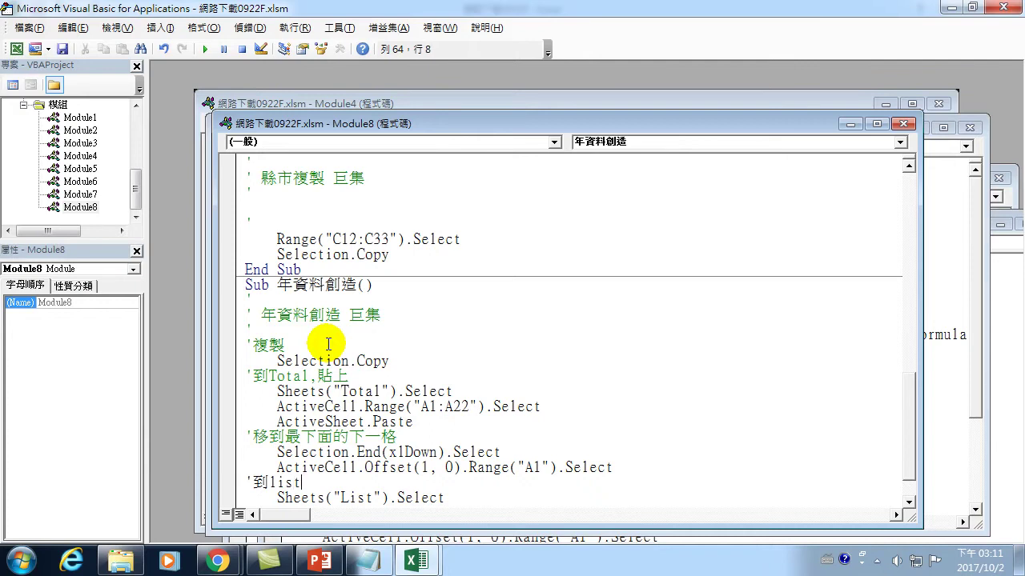
key(BackSpace)
text(L)
scroll(328, 344, down, 1)
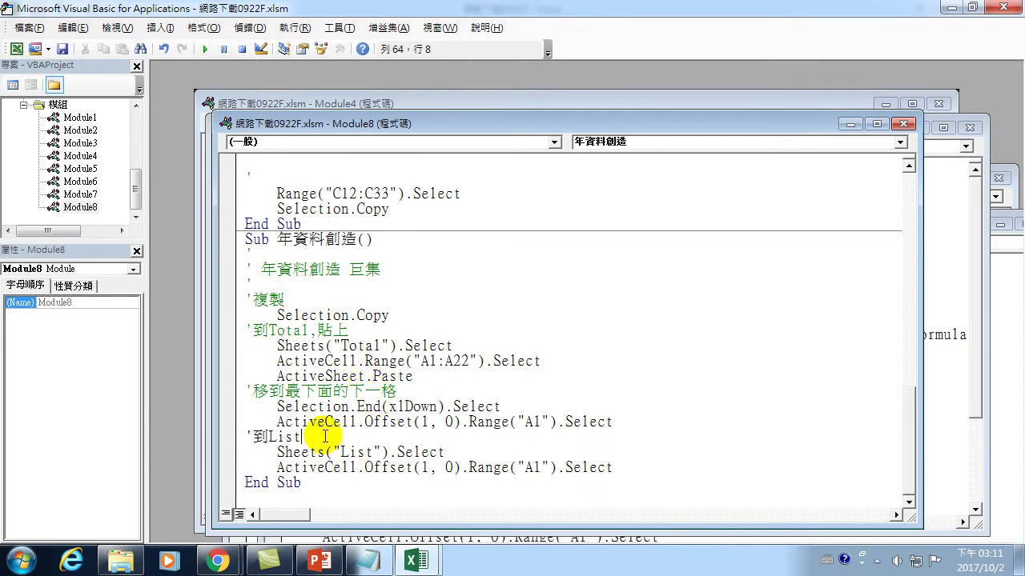
key(shift)
text(下)
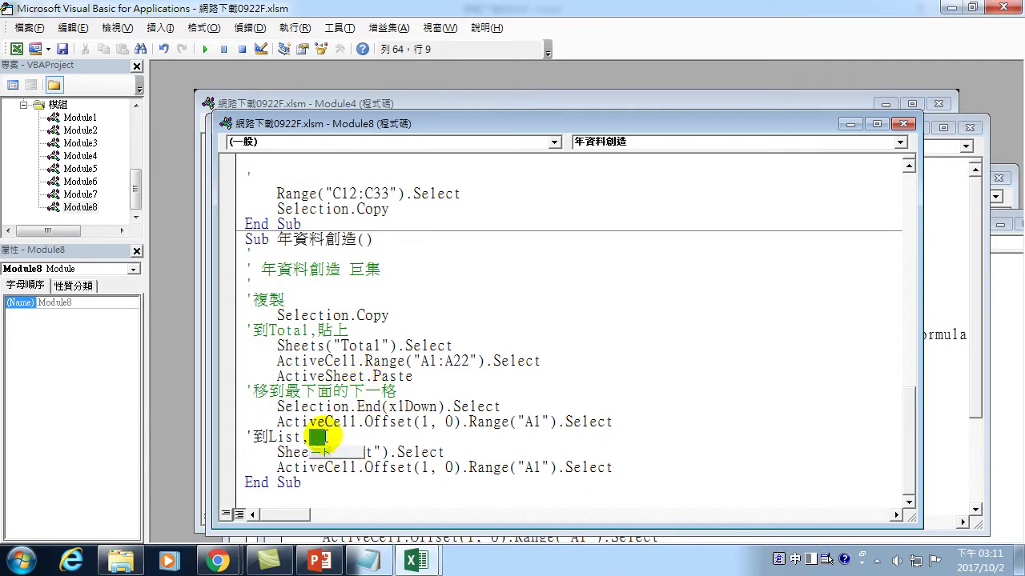
text(hd)
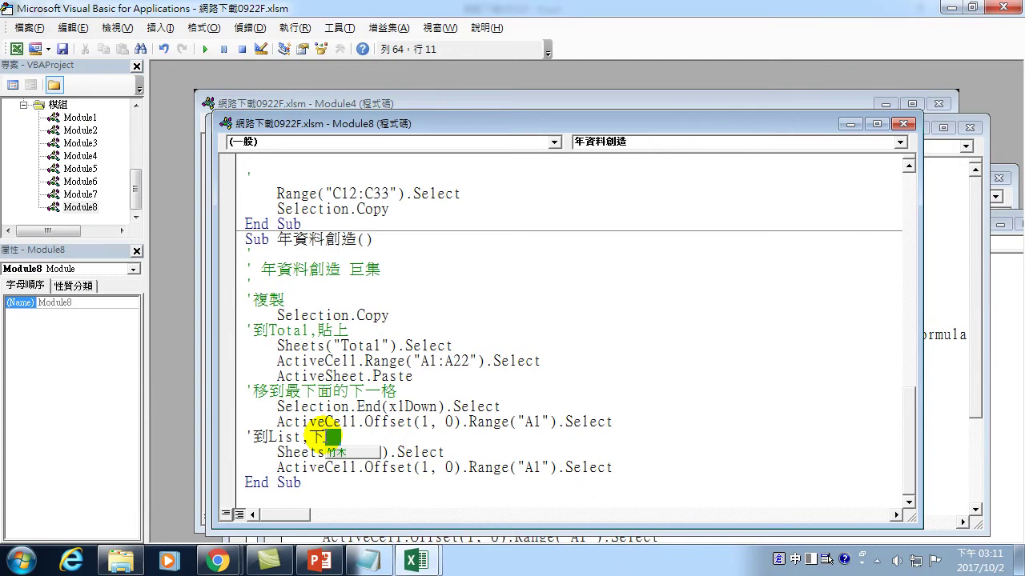
text(nin)
key(space)
text(m dher)
key(shift)
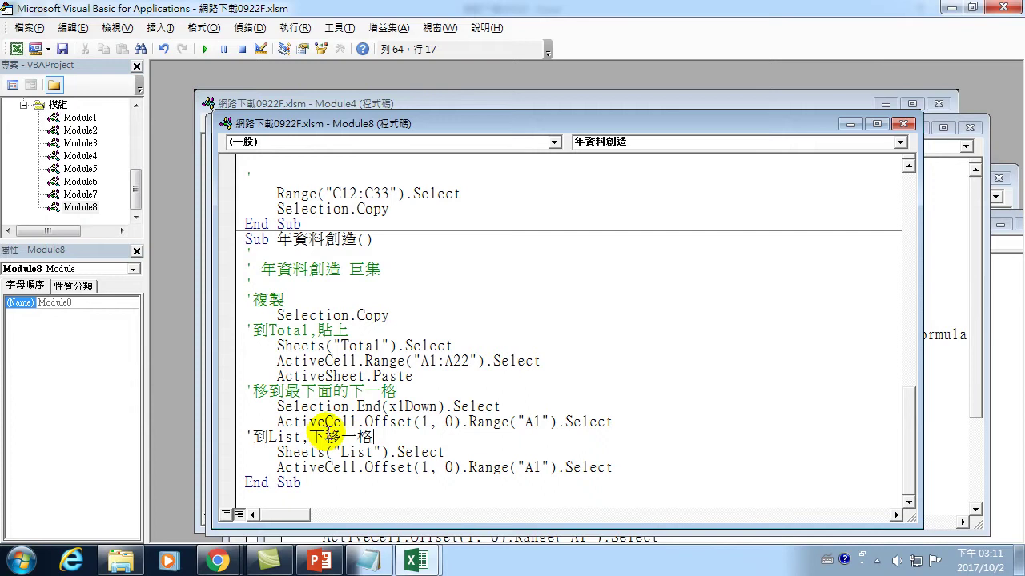
click(270, 283)
key(Return)
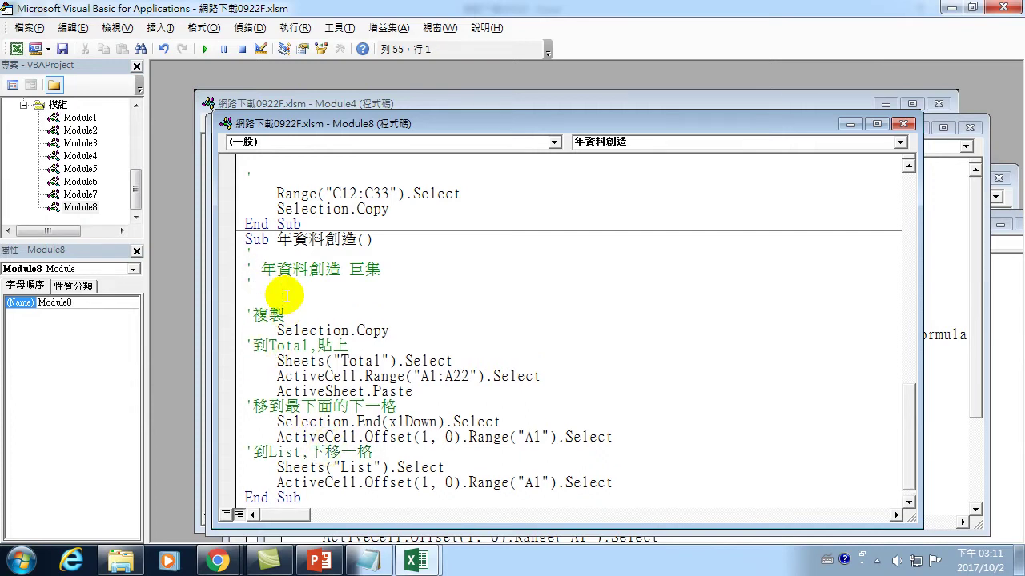
Step: Start the macro with the condition If ActiveCell.Value <> "" Then
text(i)
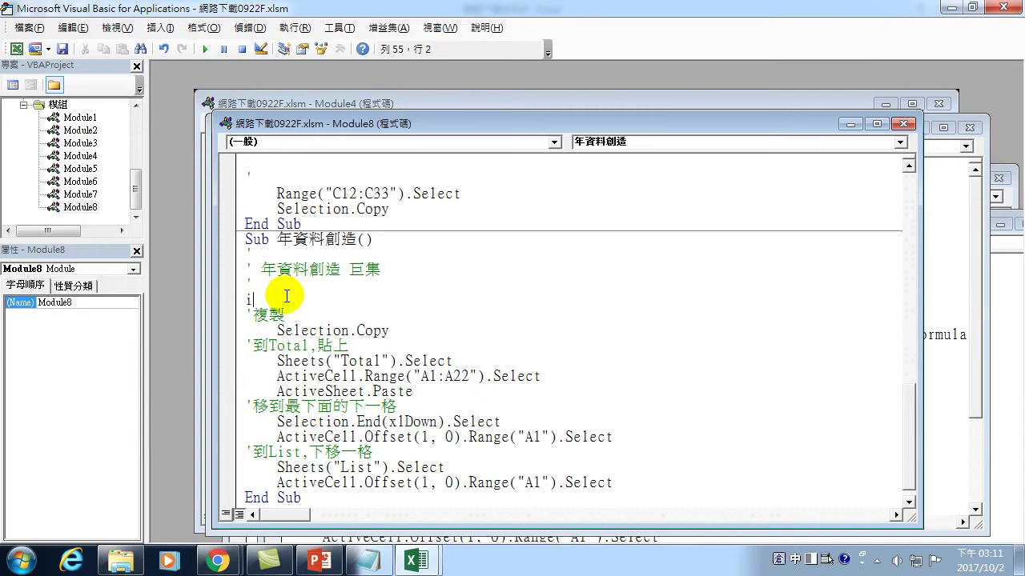
text(f )
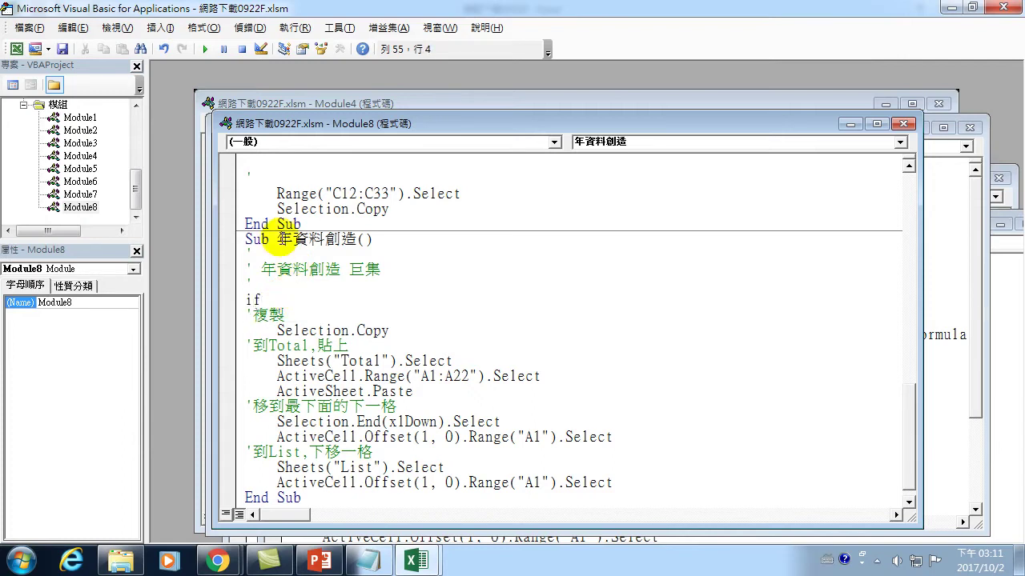
text(activecell.)
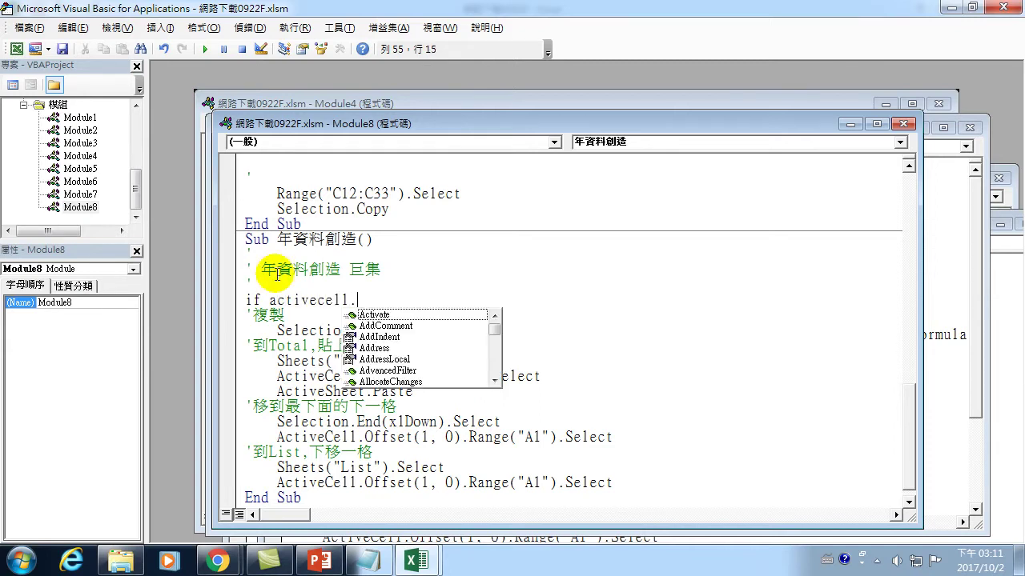
text(val)
key(Down)
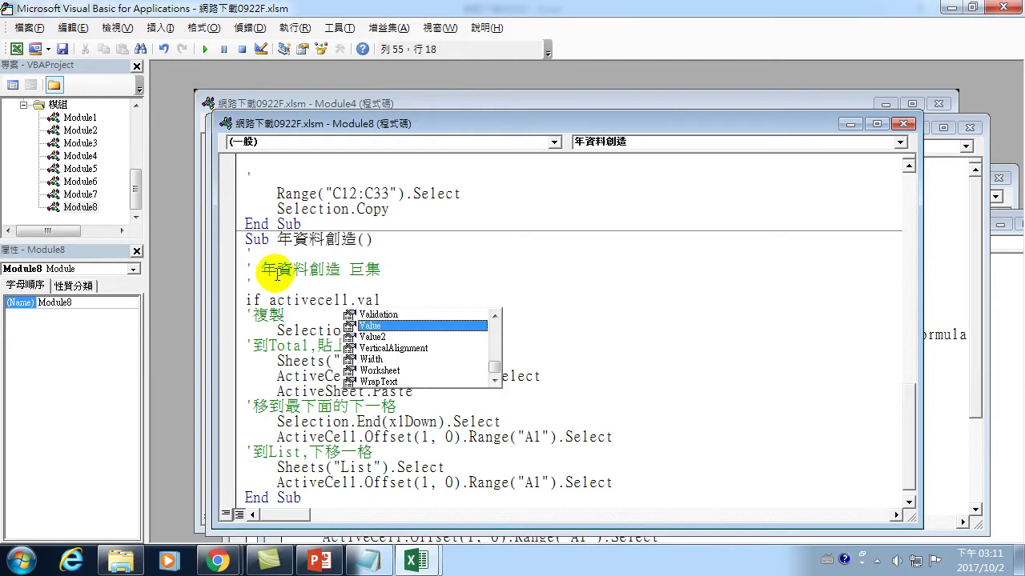
key(Tab)
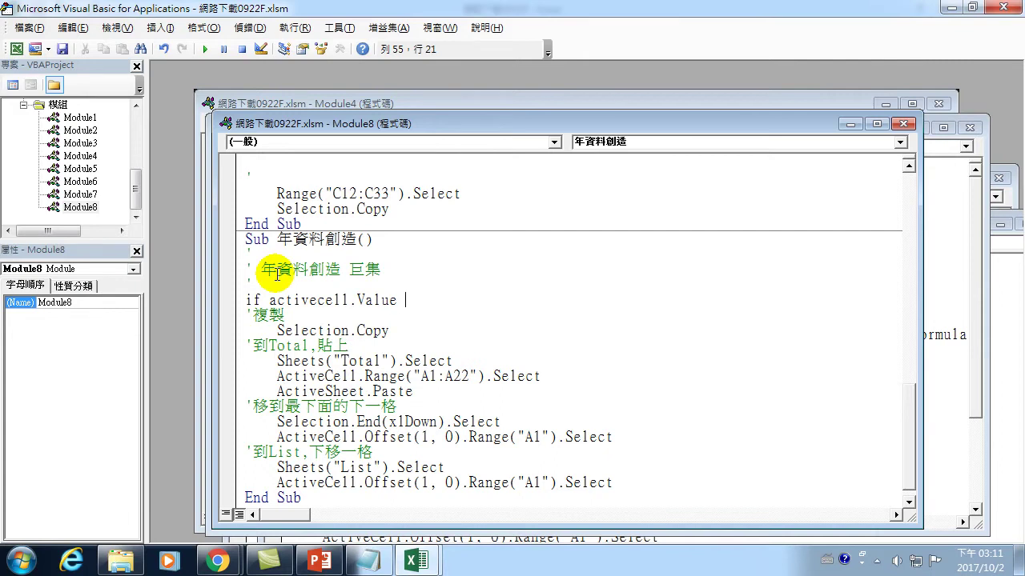
text(<> "" )
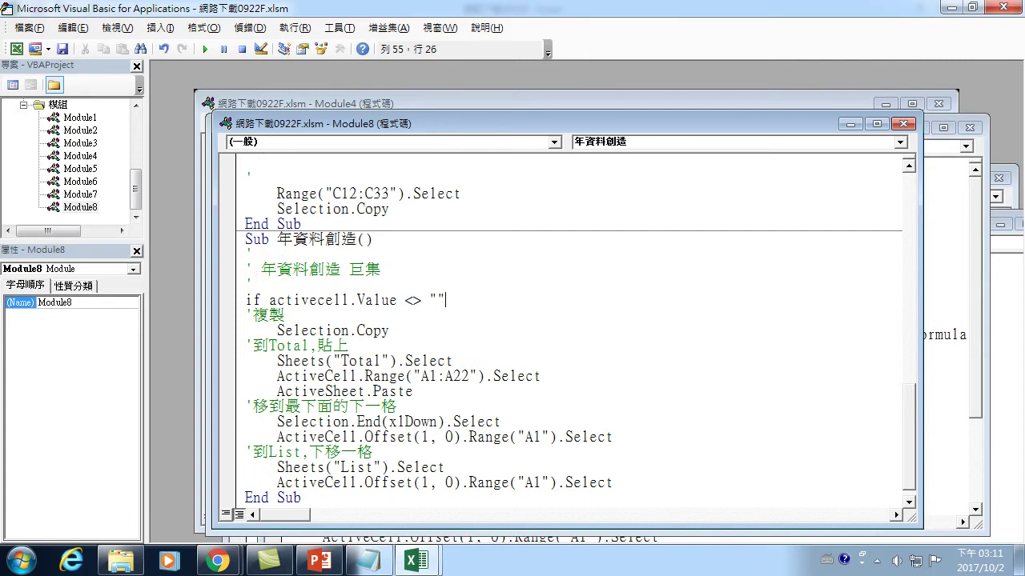
text(then)
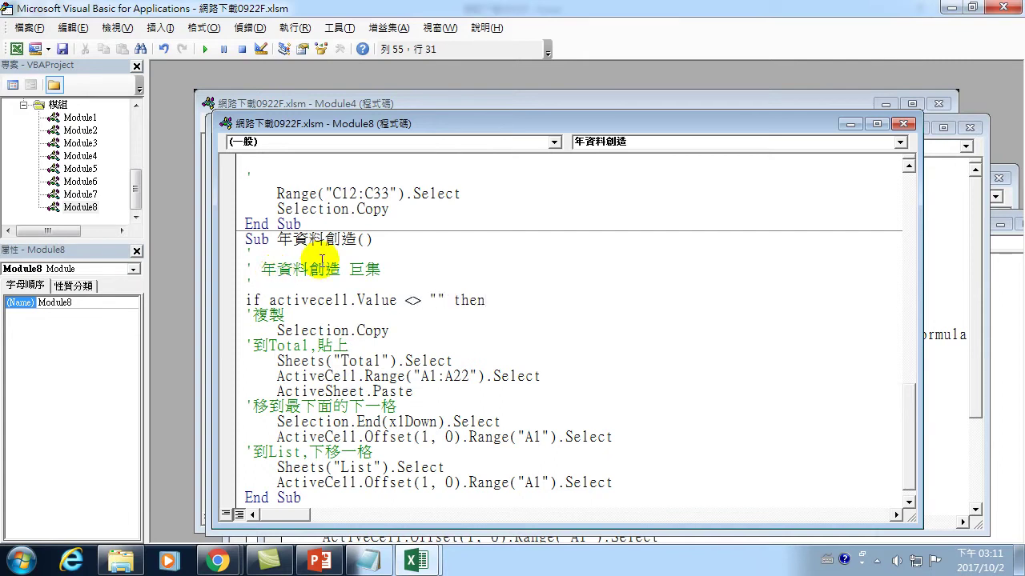
drag(277, 239, 360, 239)
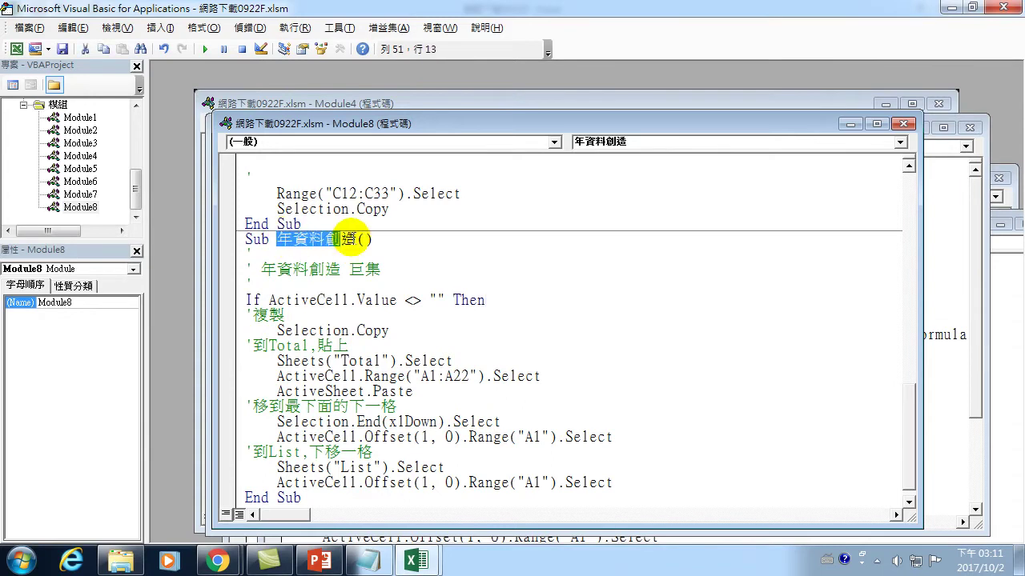
click(350, 391)
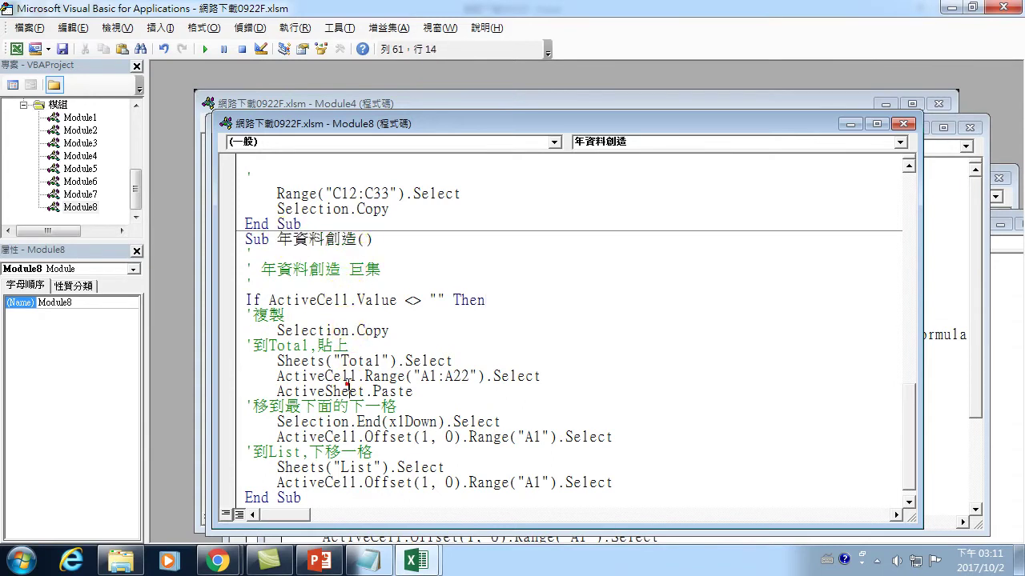
Step: Add call 年資料創造 after the last Select line and End If before End Sub
scroll(337, 424, down, 1)
click(628, 468)
key(Return)
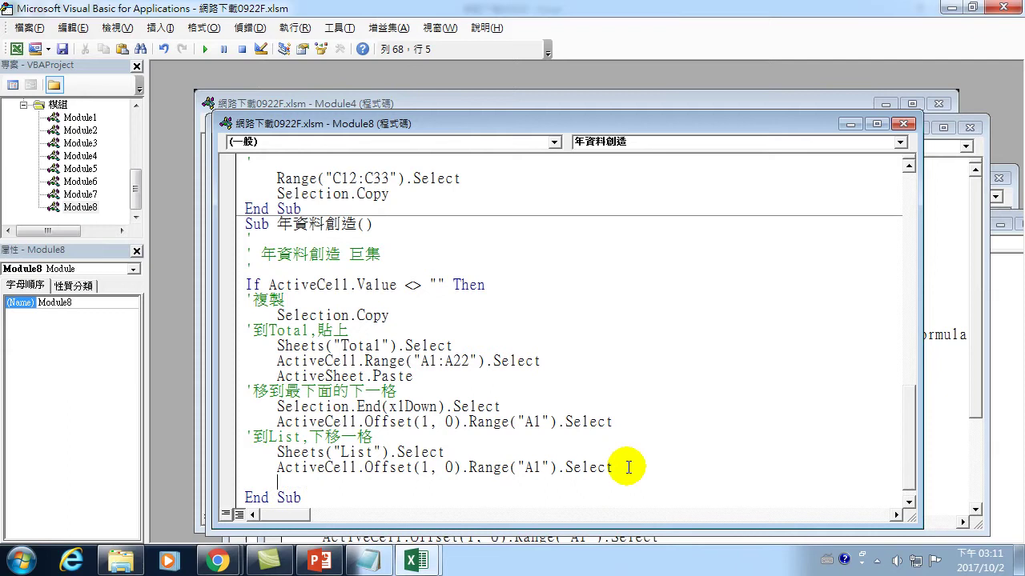
text(end if)
key(Up)
key(Return)
text(call )
text(年資料創造)
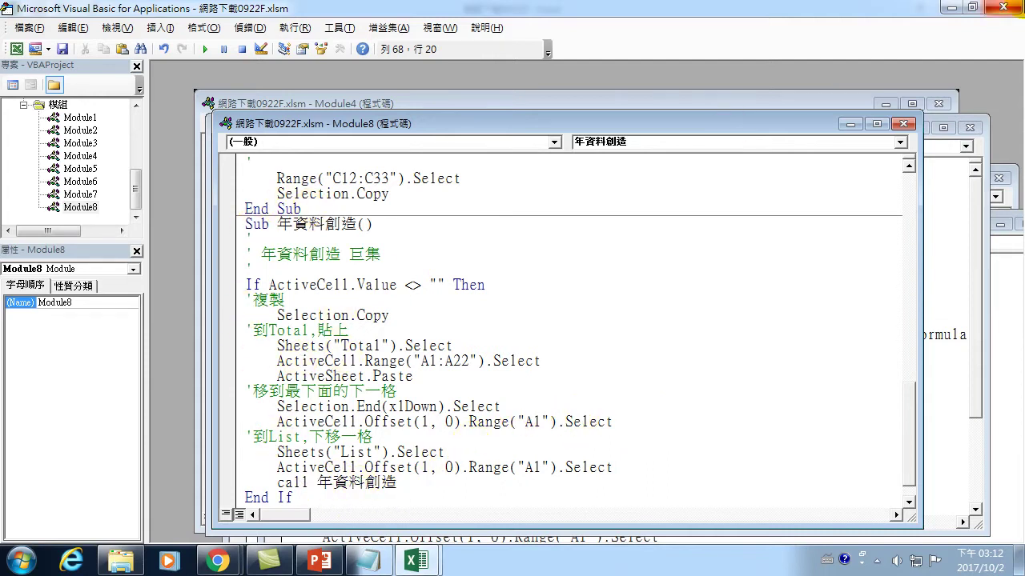
click(1005, 7)
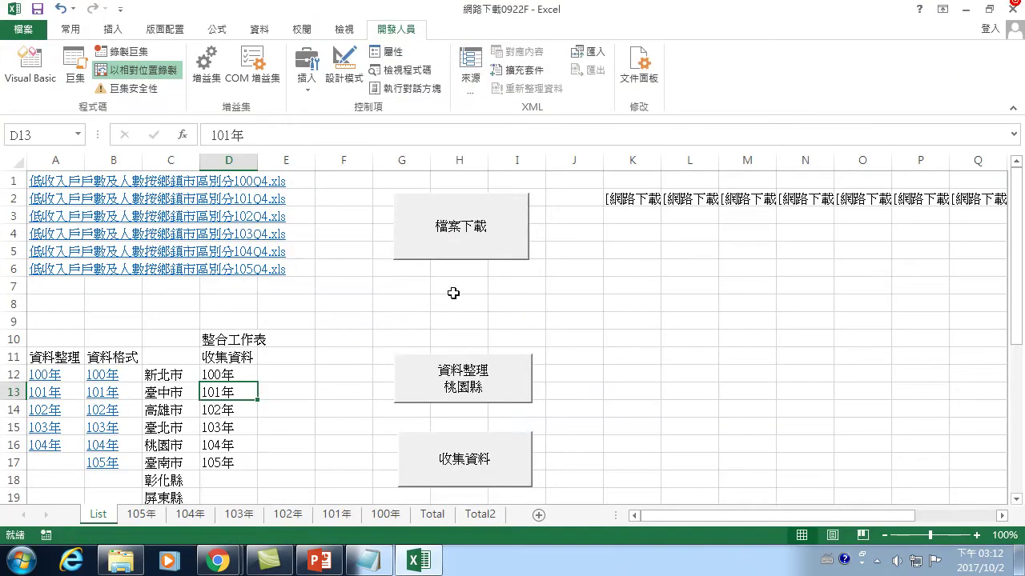
Step: Delete the old 100年 data rows 2–53 on the Total sheet, then return to List
click(224, 374)
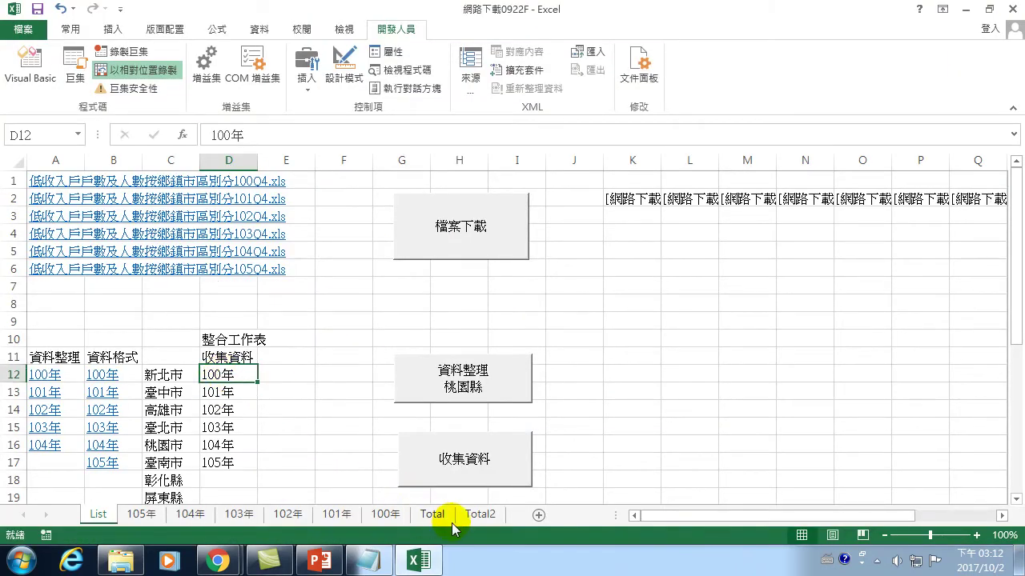
click(438, 514)
scroll(120, 320, up, 2)
mouse_move(14, 199)
mouse_down()
mouse_move(54, 573)
mouse_move(54, 489)
mouse_up()
right_click(133, 327)
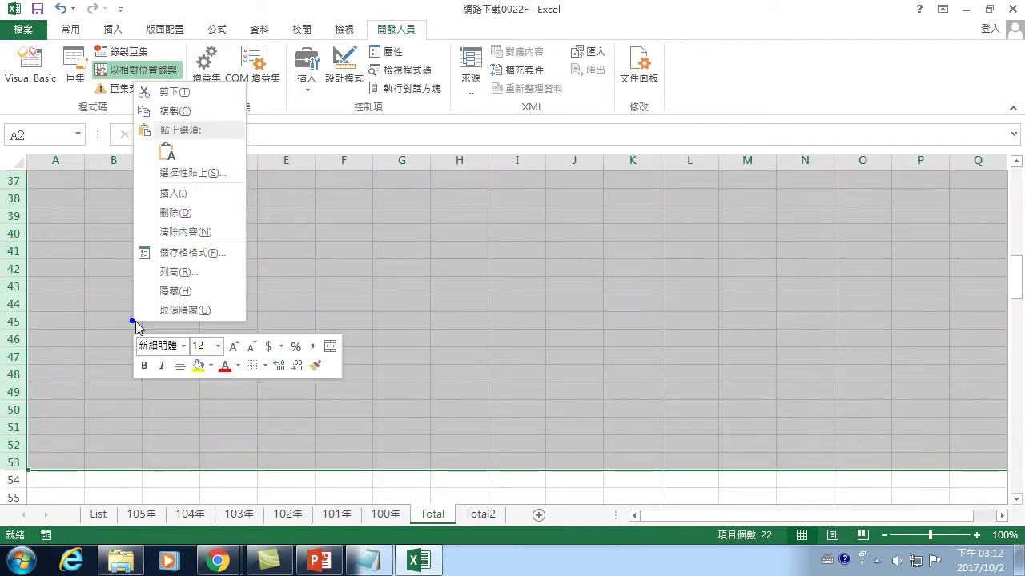
click(178, 213)
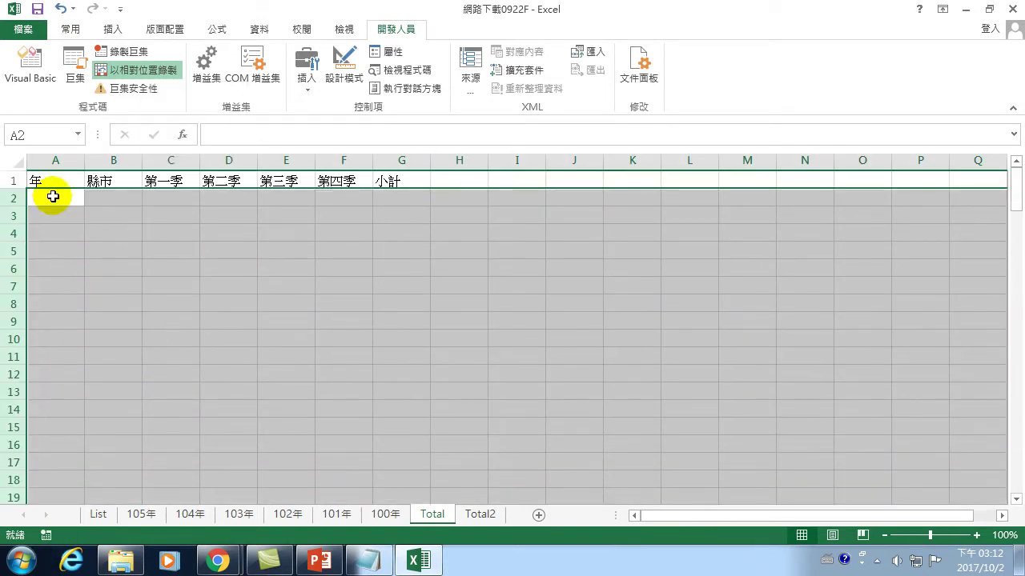
click(50, 196)
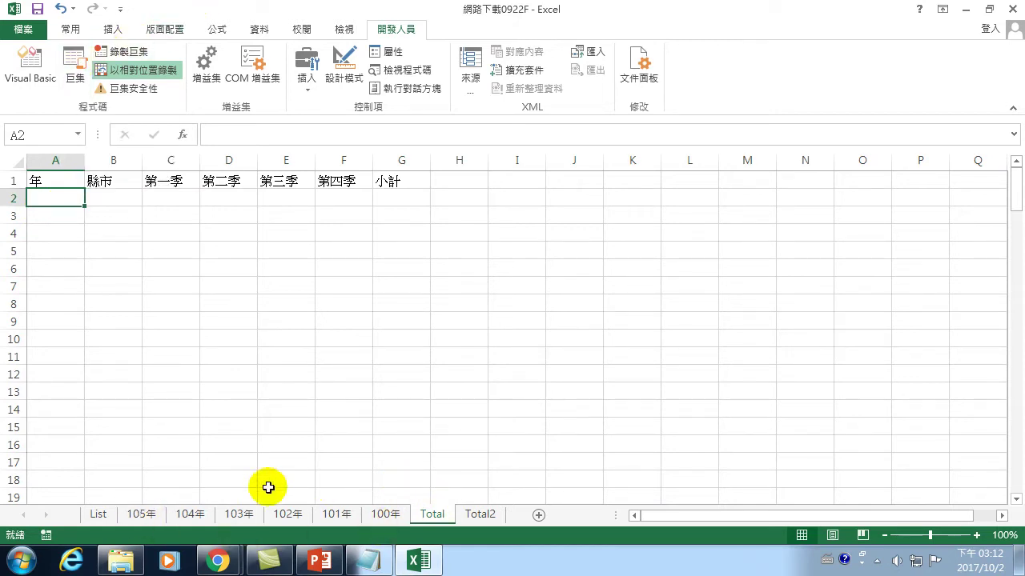
click(74, 68)
key(Return)
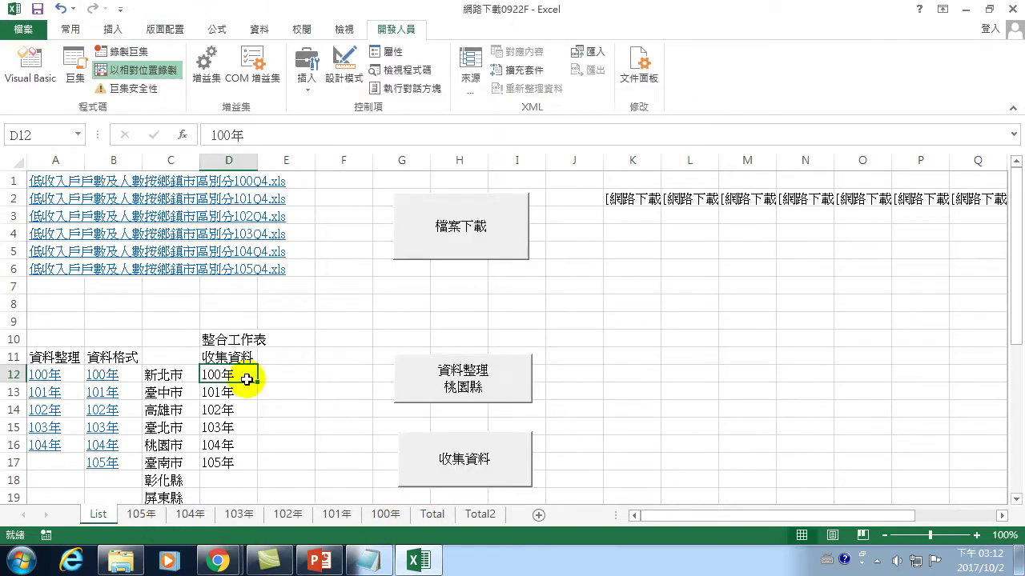
Step: Run the 年資料創造 macro and check the Total sheet's year labels through 105年
click(74, 68)
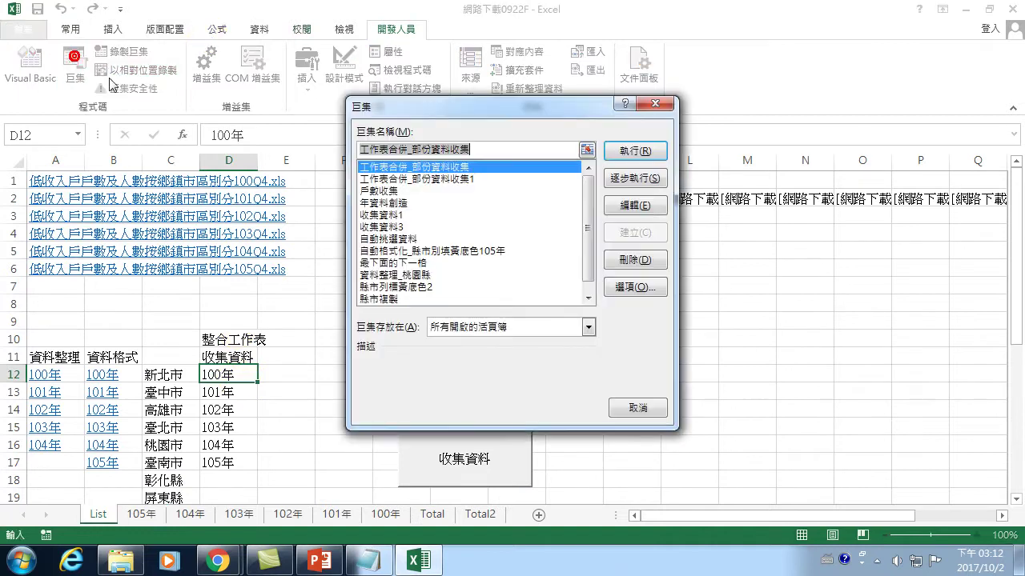
click(380, 203)
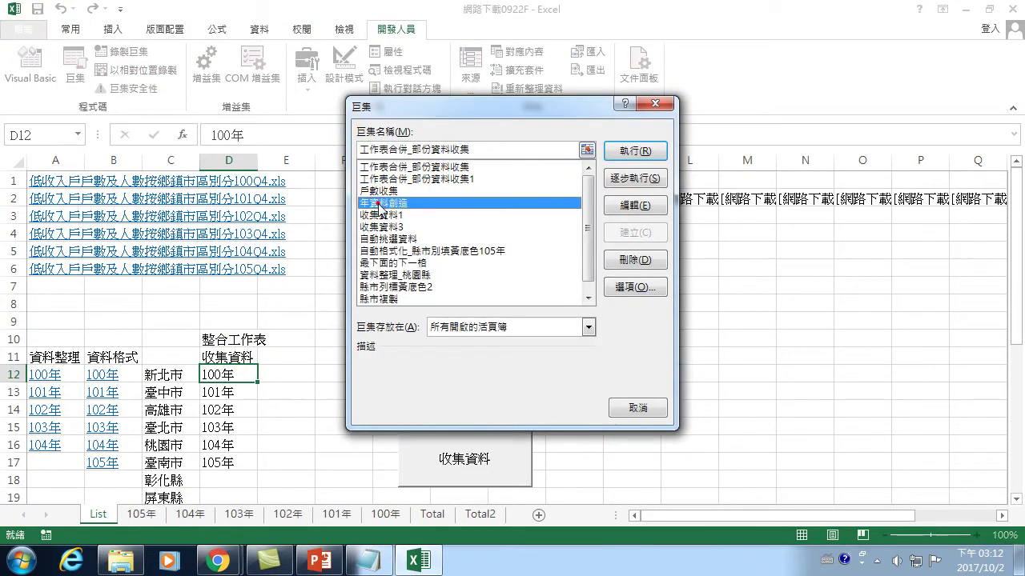
click(635, 151)
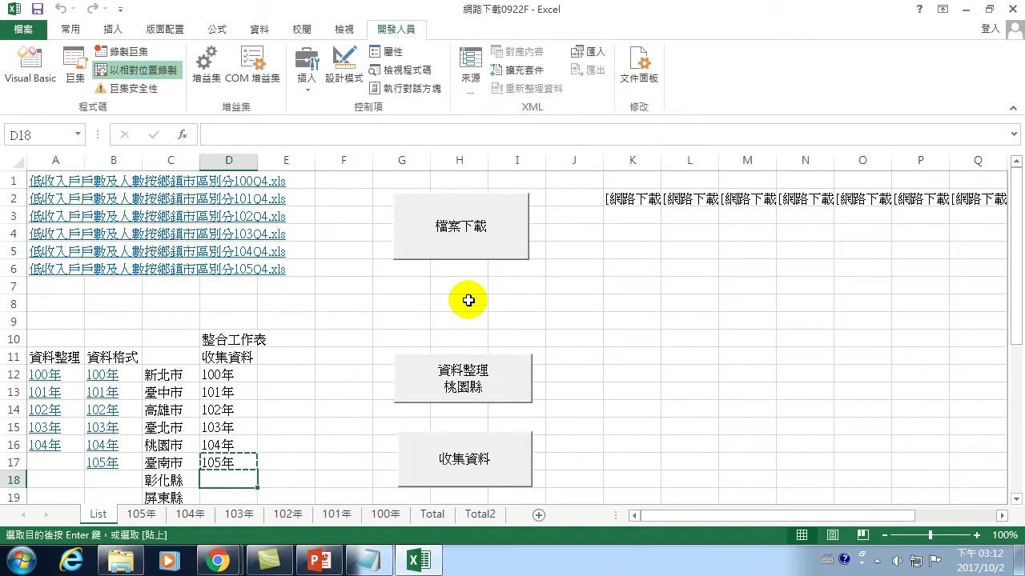
click(433, 512)
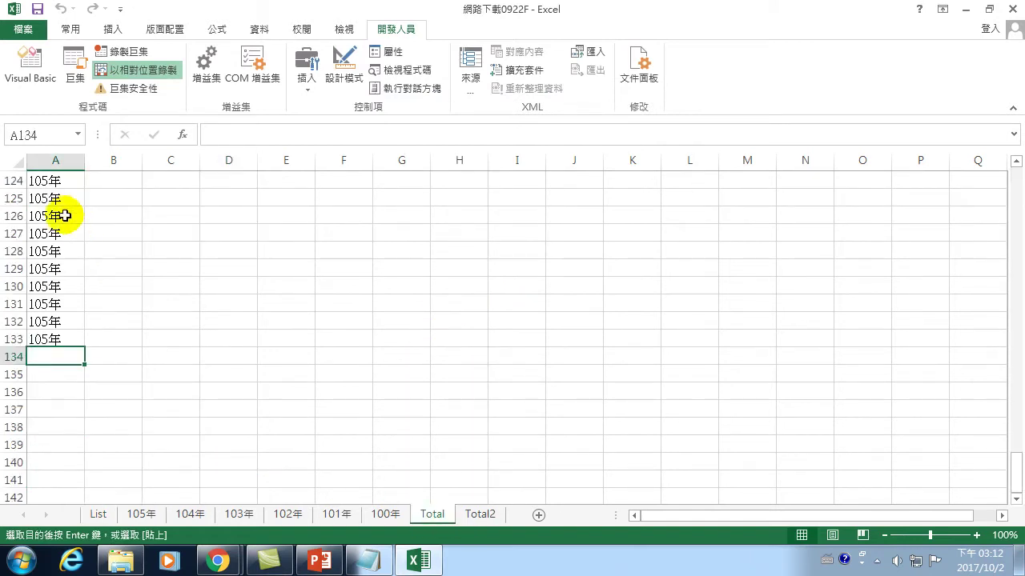
scroll(56, 272, up, 12)
scroll(62, 224, up, 11)
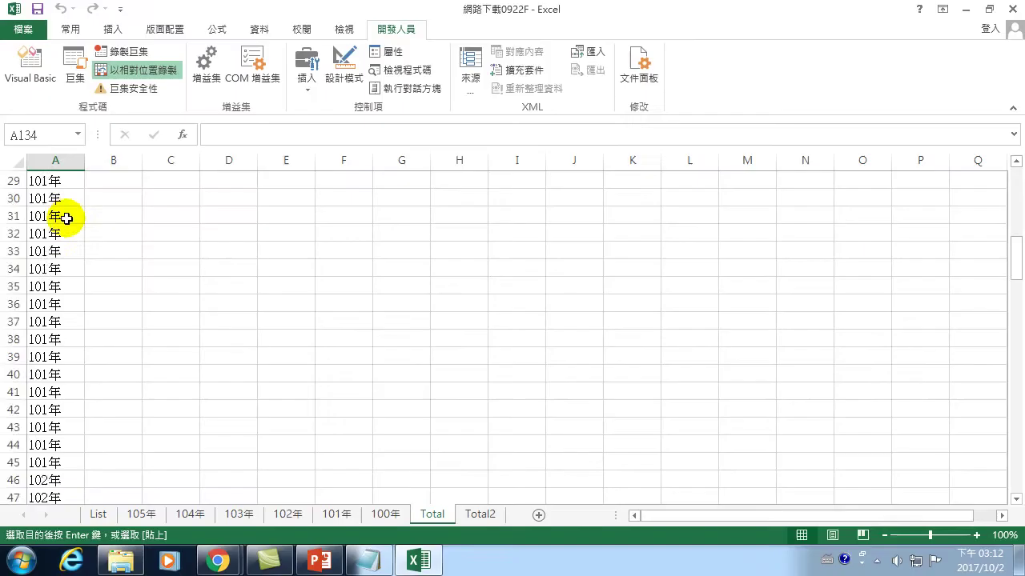
Step: Select B2 at the top of Total, then select 新北市 in C12 on the List sheet
scroll(69, 216, up, 5)
scroll(70, 214, up, 5)
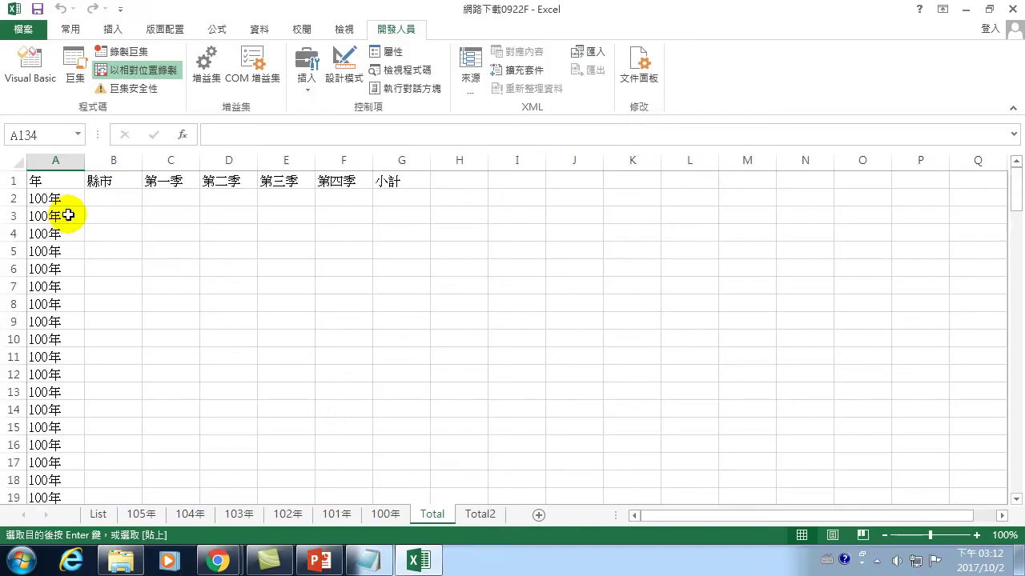
click(102, 196)
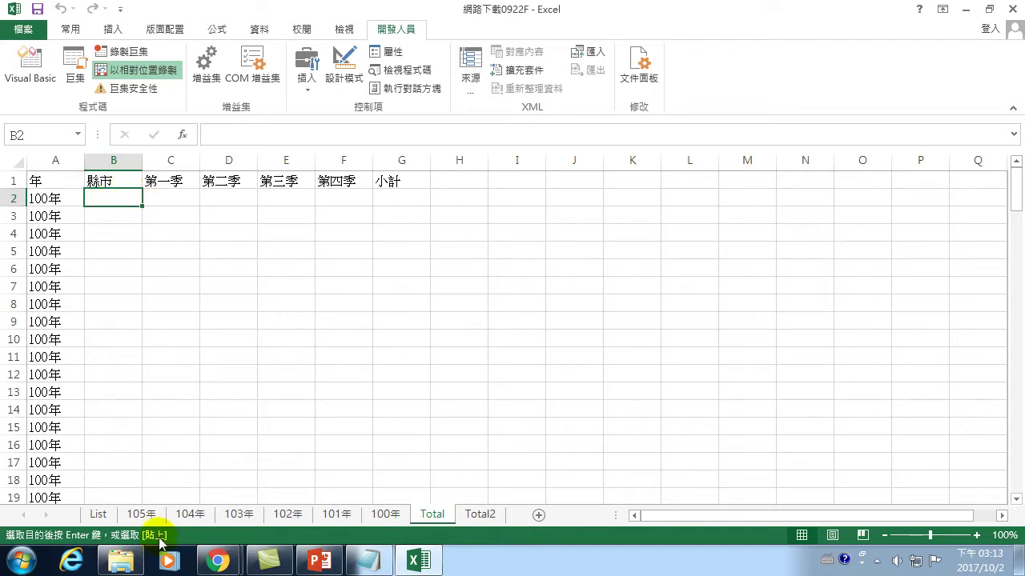
click(97, 515)
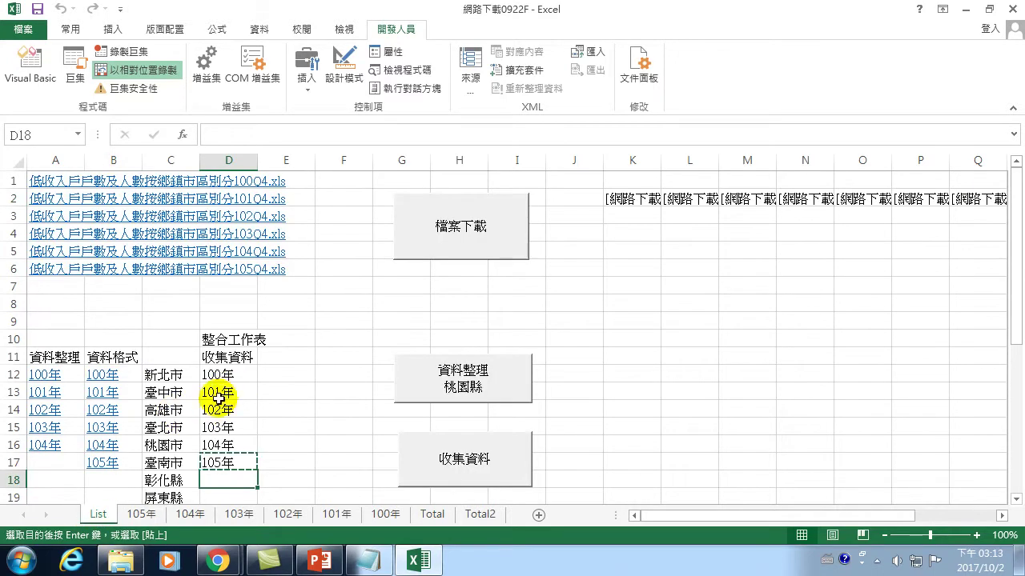
drag(175, 374, 177, 490)
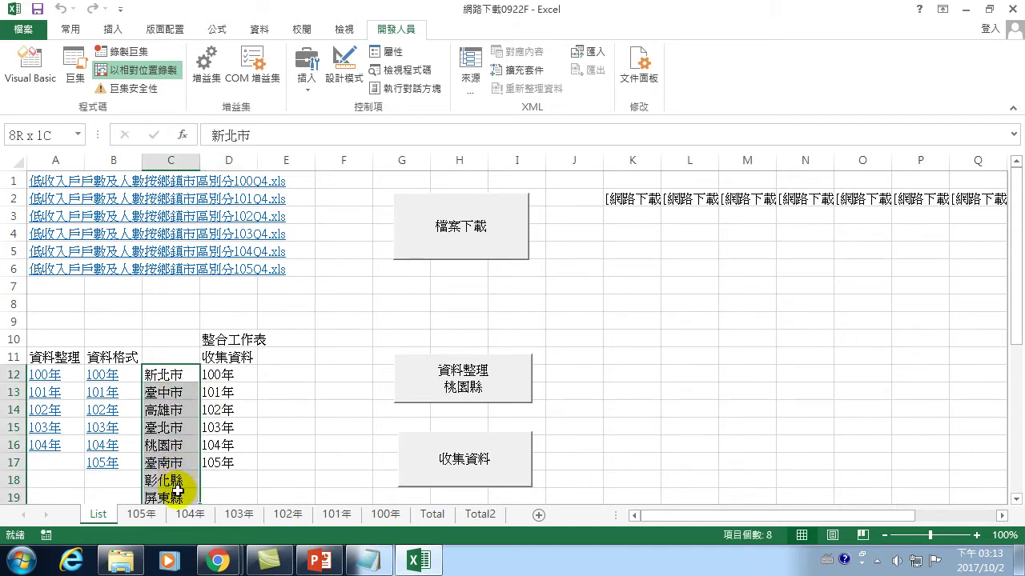
drag(178, 490, 179, 492)
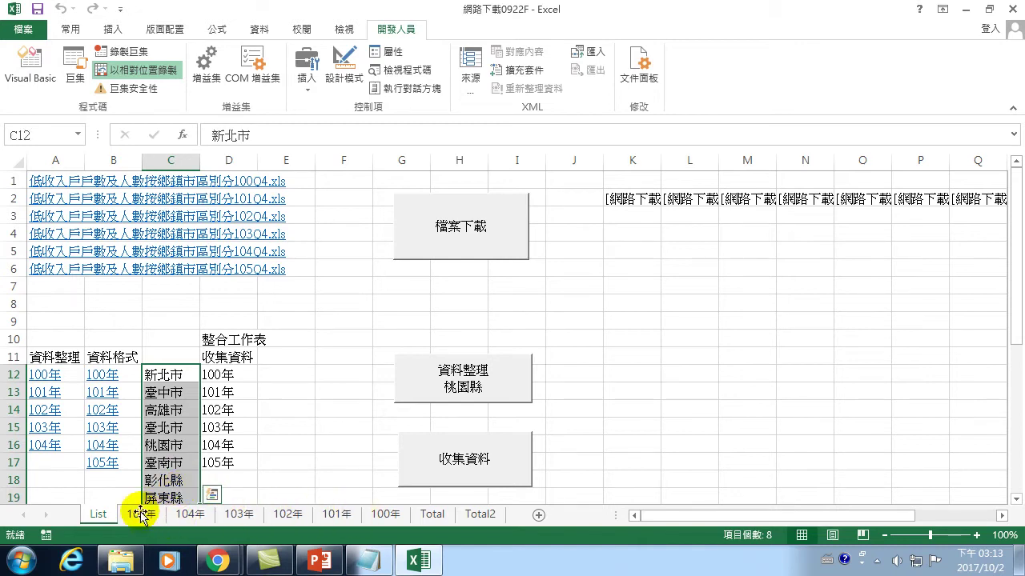
click(164, 376)
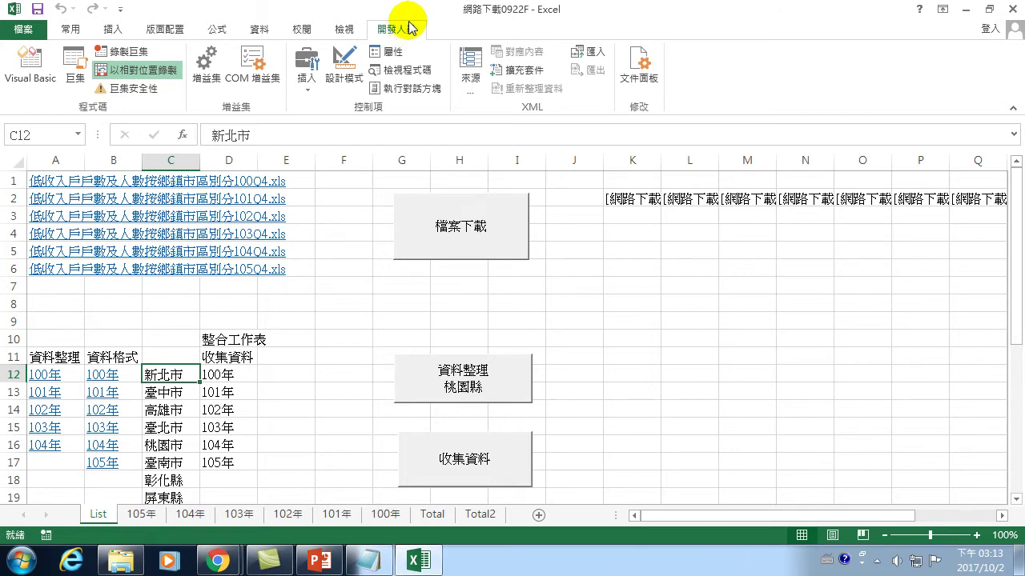
Step: Begin recording a macro named 縣市複製2 stored in This Workbook
click(133, 53)
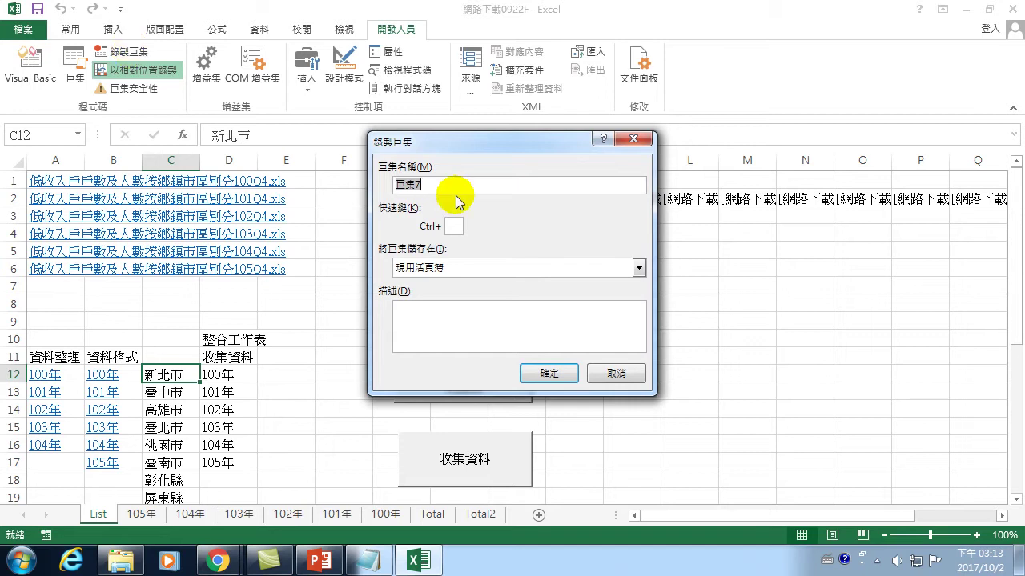
text(b)
key(ctrl+space)
text(vu04)
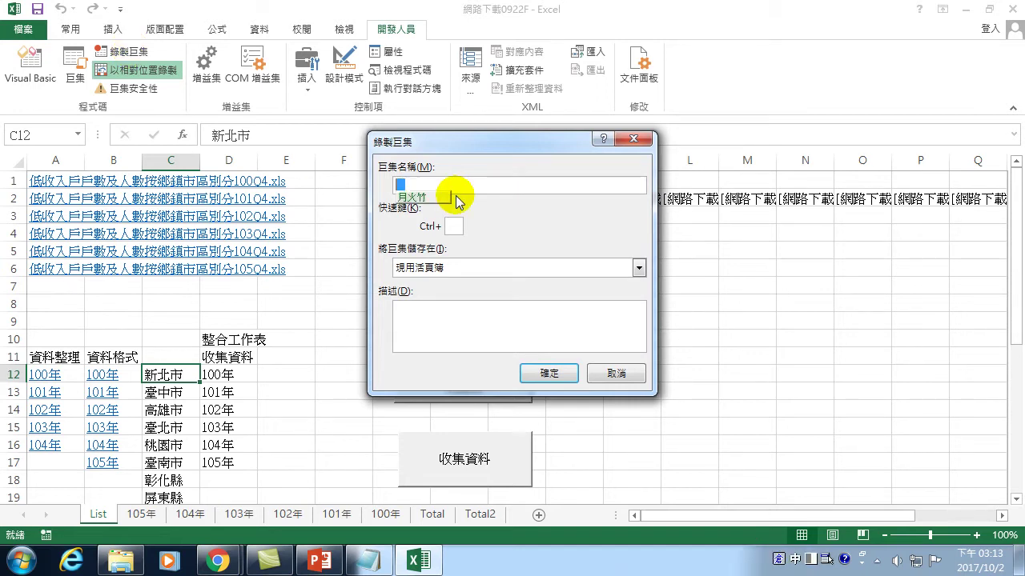
text(市)
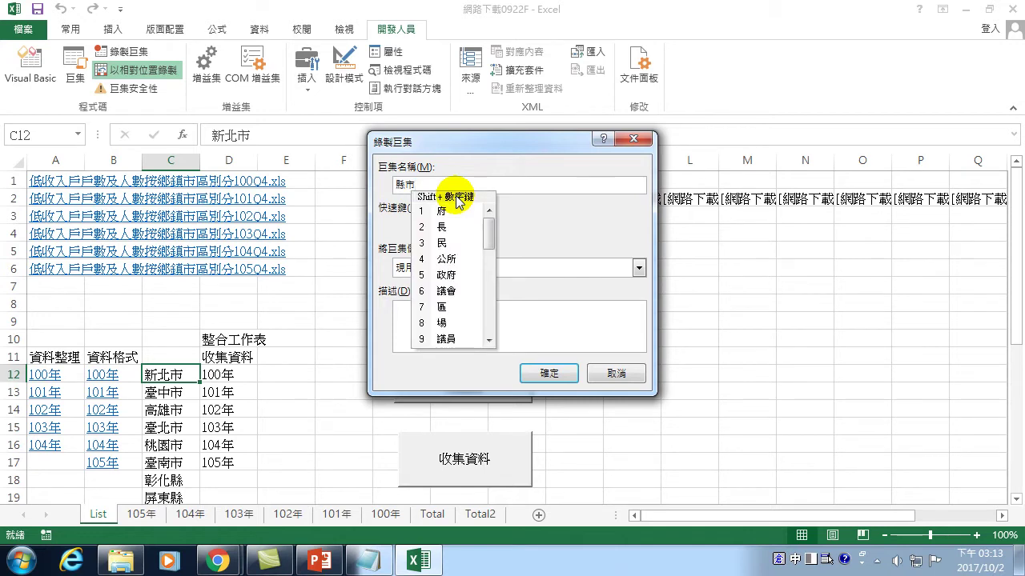
text(複製2)
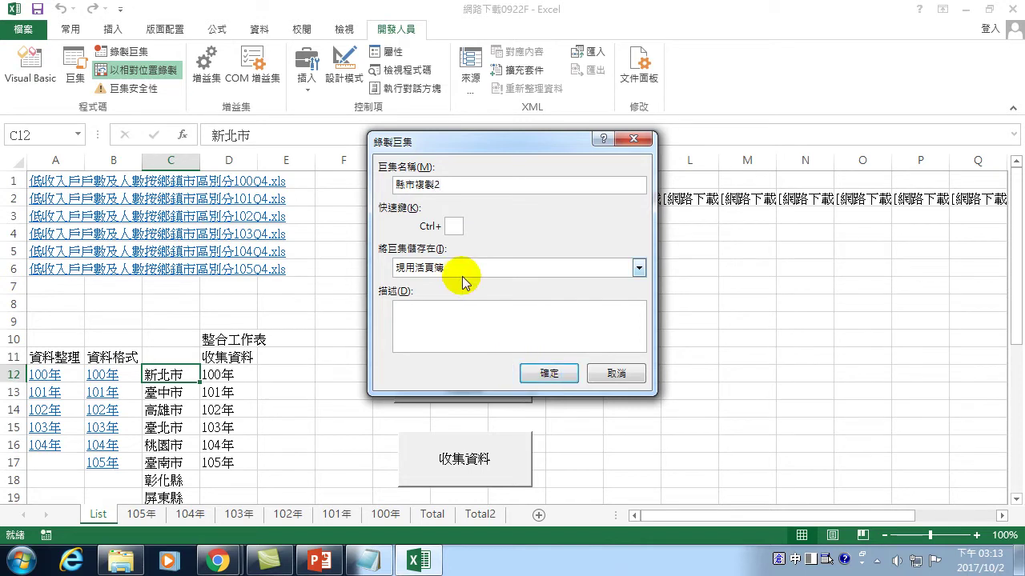
click(543, 375)
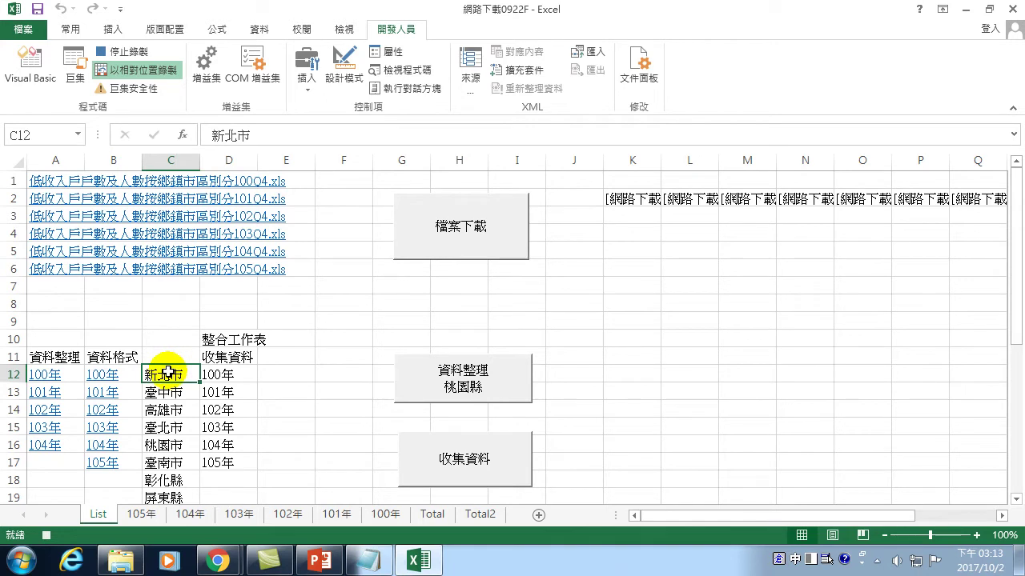
Step: Copy the county names 新北市 through 連江縣 in C12:C33
drag(169, 373, 176, 482)
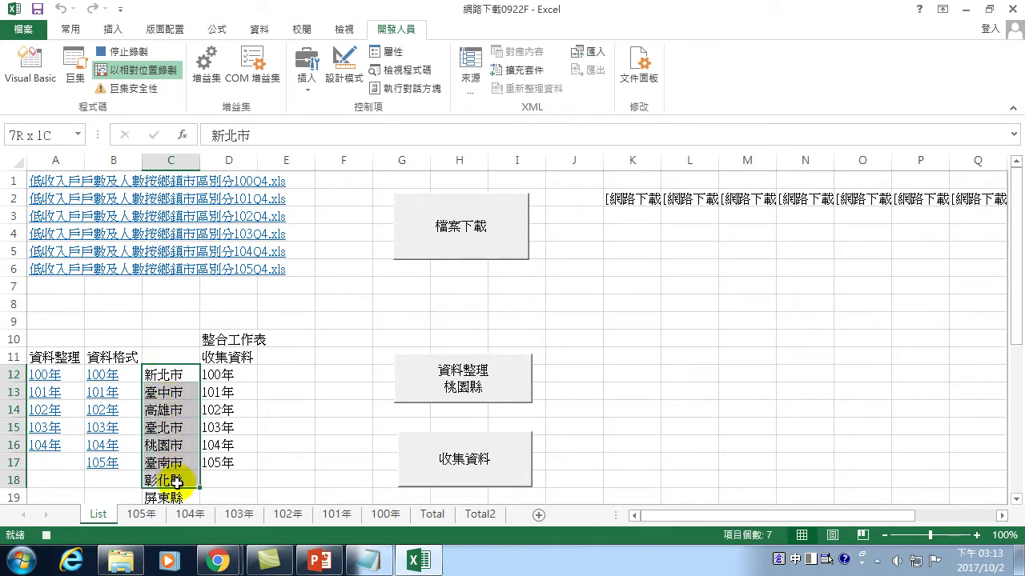
mouse_move(176, 482)
mouse_down()
mouse_move(173, 516)
mouse_move(164, 459)
mouse_up()
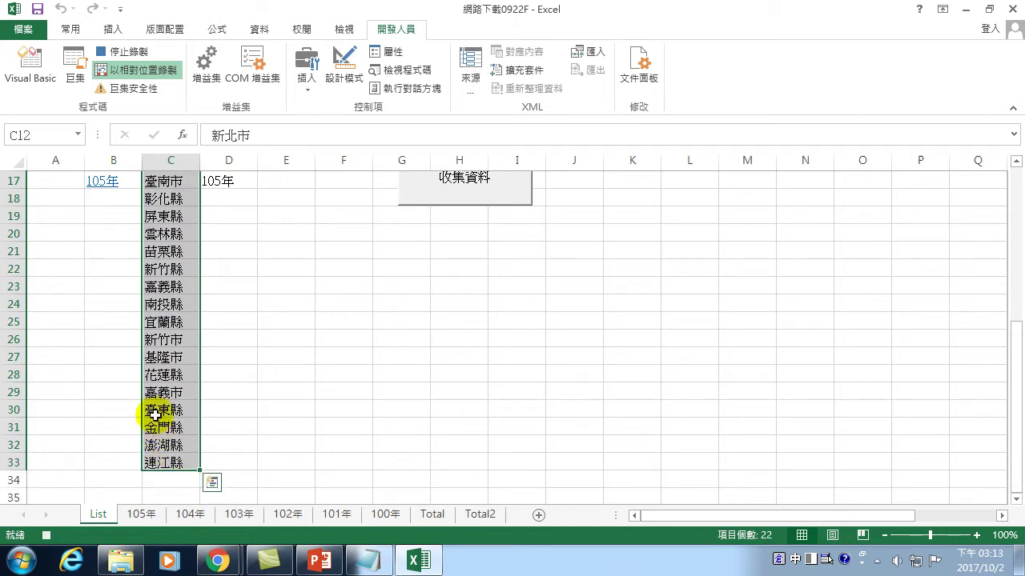
click(67, 29)
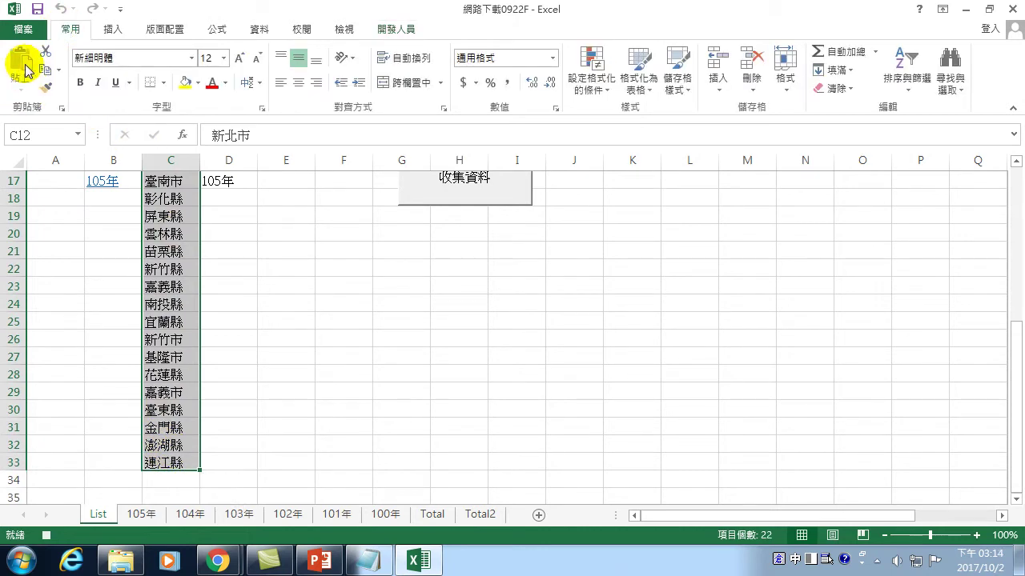
click(46, 70)
scroll(80, 198, up, 5)
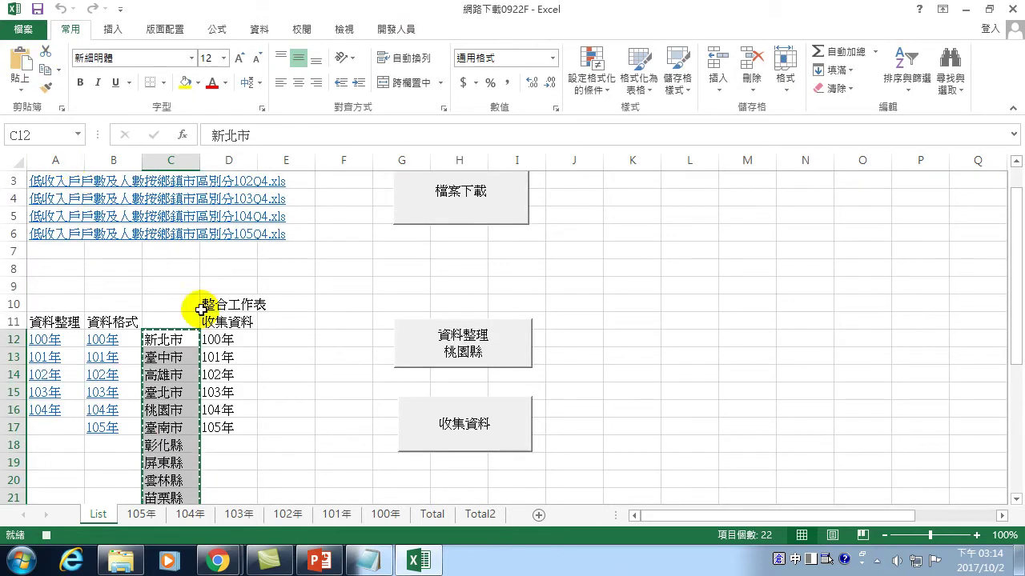
Step: Paste the county list into column B of Total for the 100年 and 101年 blocks
click(435, 515)
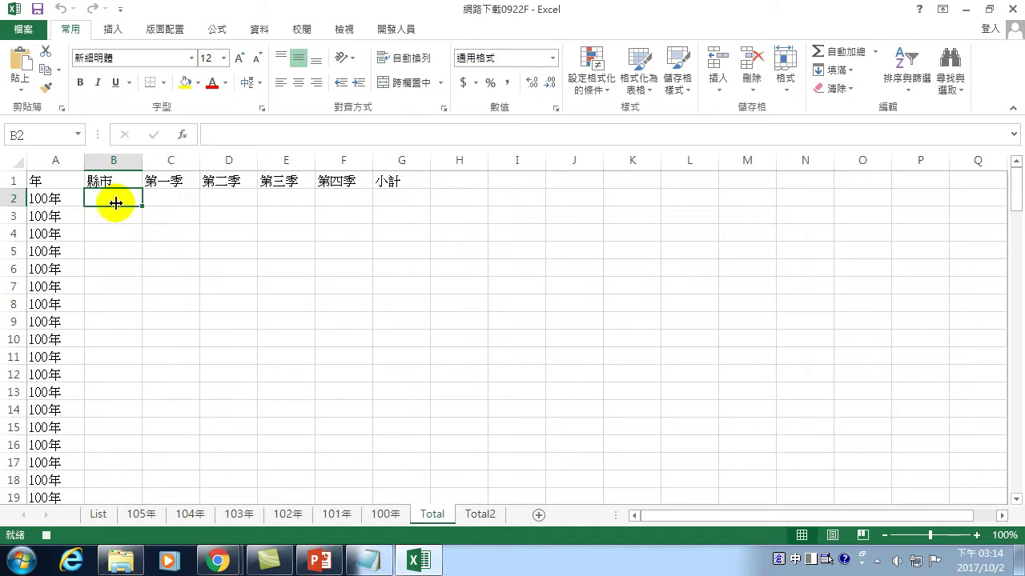
click(22, 61)
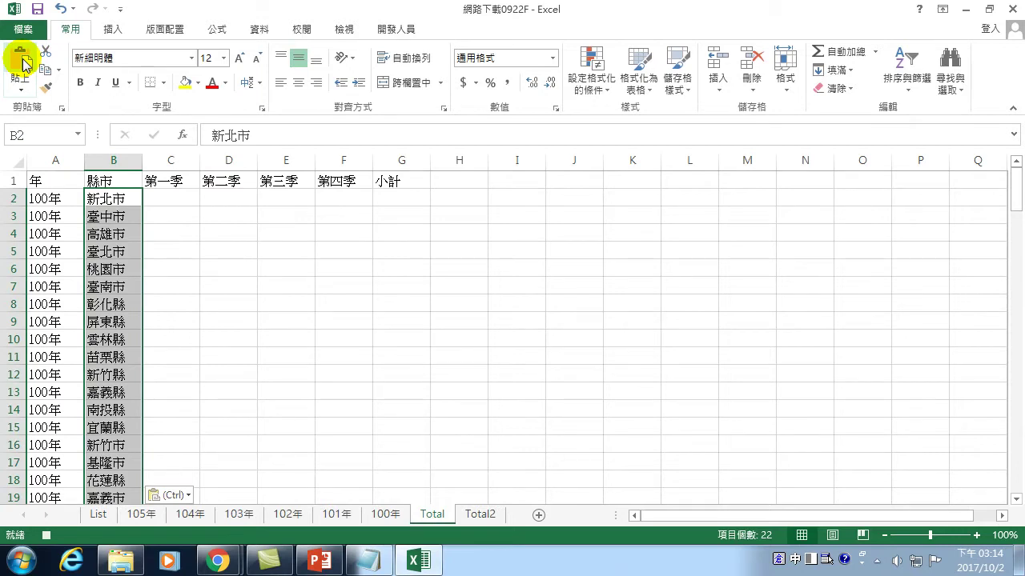
key(ctrl+Down)
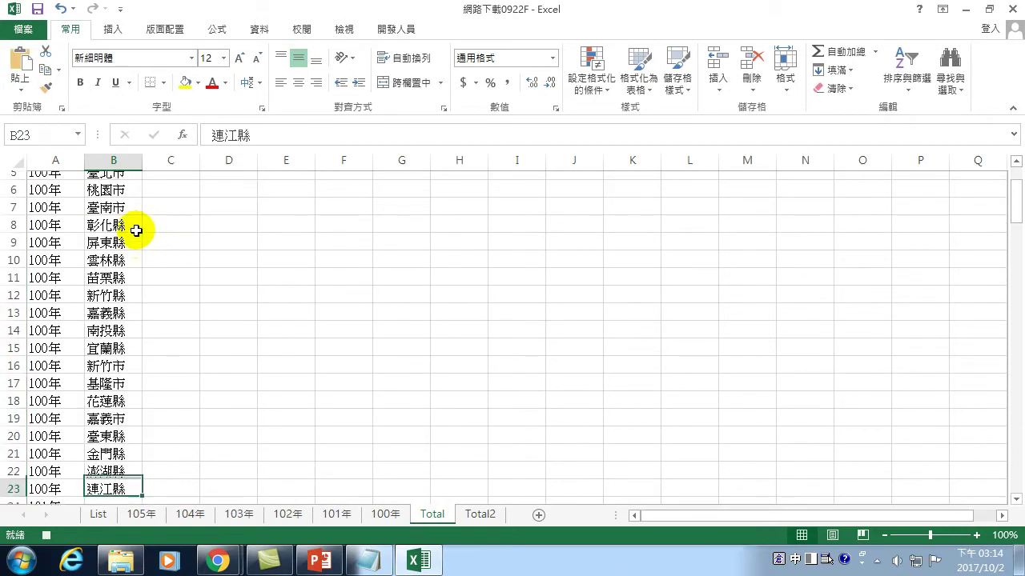
key(Down)
key(ctrl+v)
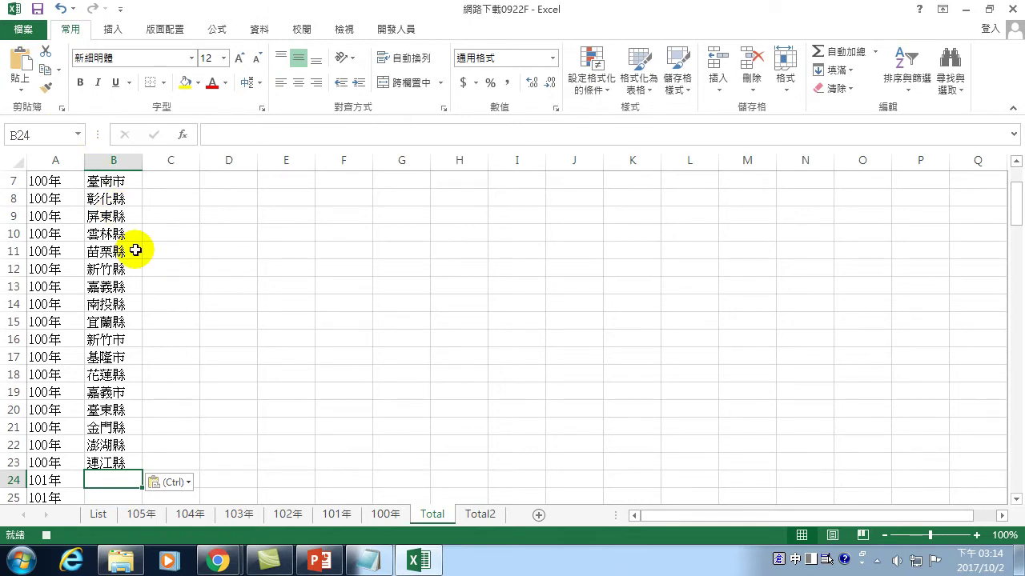
click(22, 60)
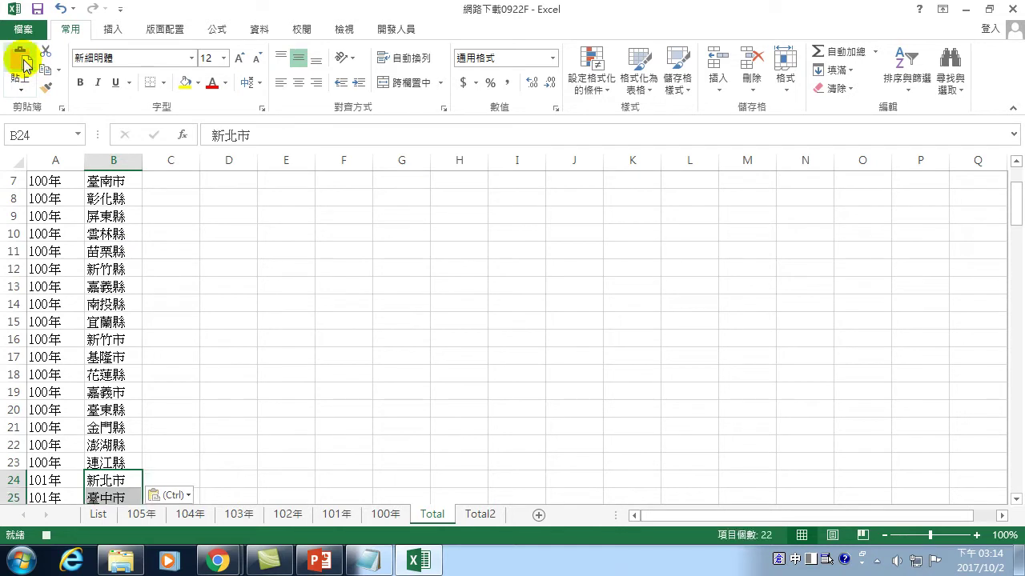
key(ctrl+Down)
key(Down)
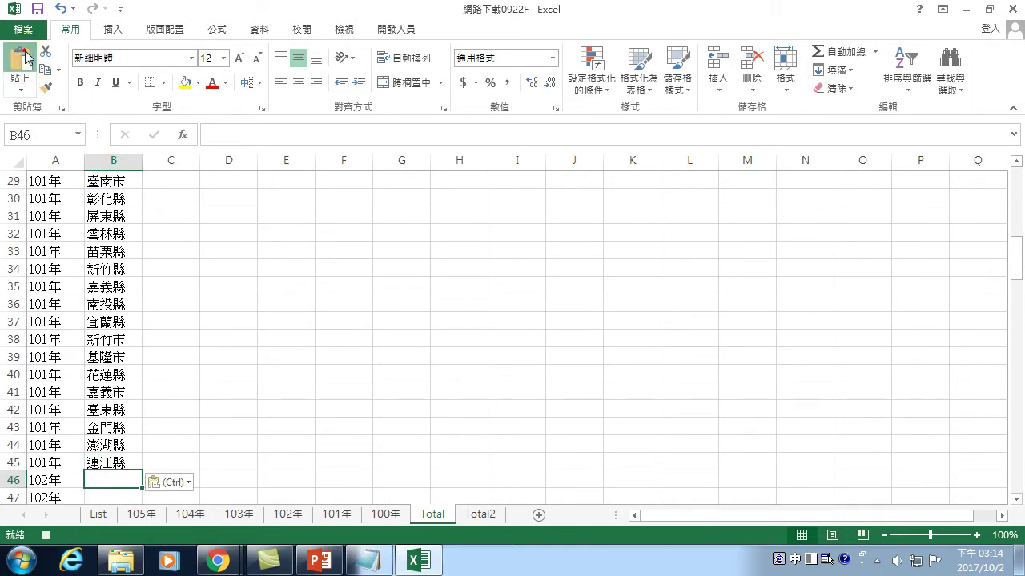
Step: Paste the county list for the 102年 through 105年 blocks, ending at B133
click(24, 56)
key(ctrl+Down)
key(Down)
click(24, 58)
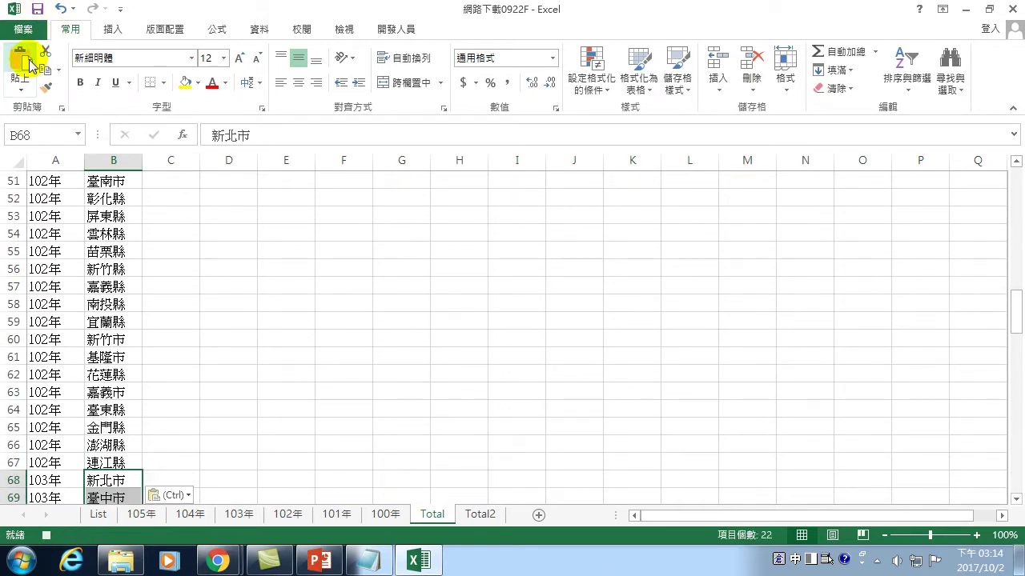
key(ctrl+Down)
key(Down)
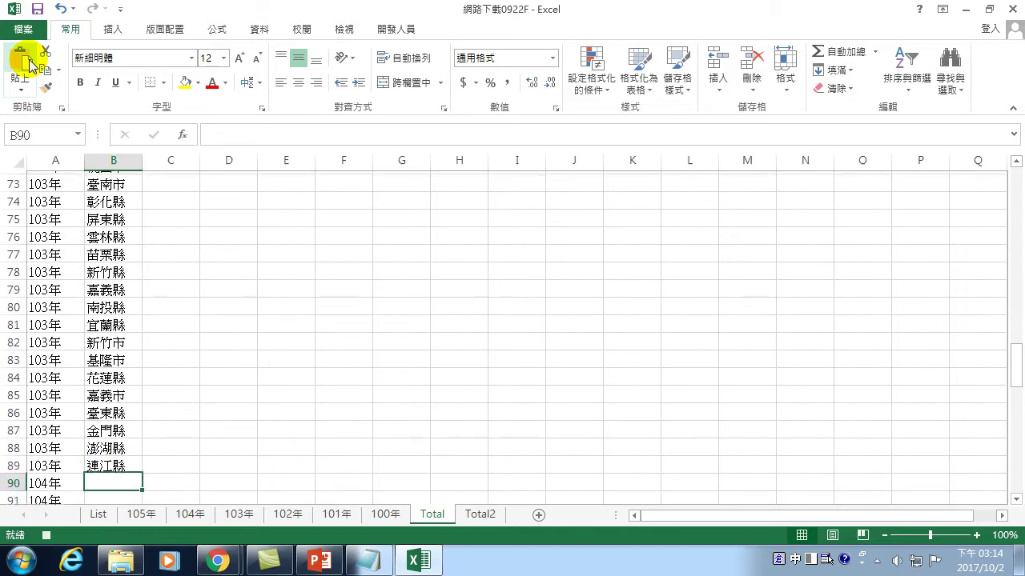
click(23, 62)
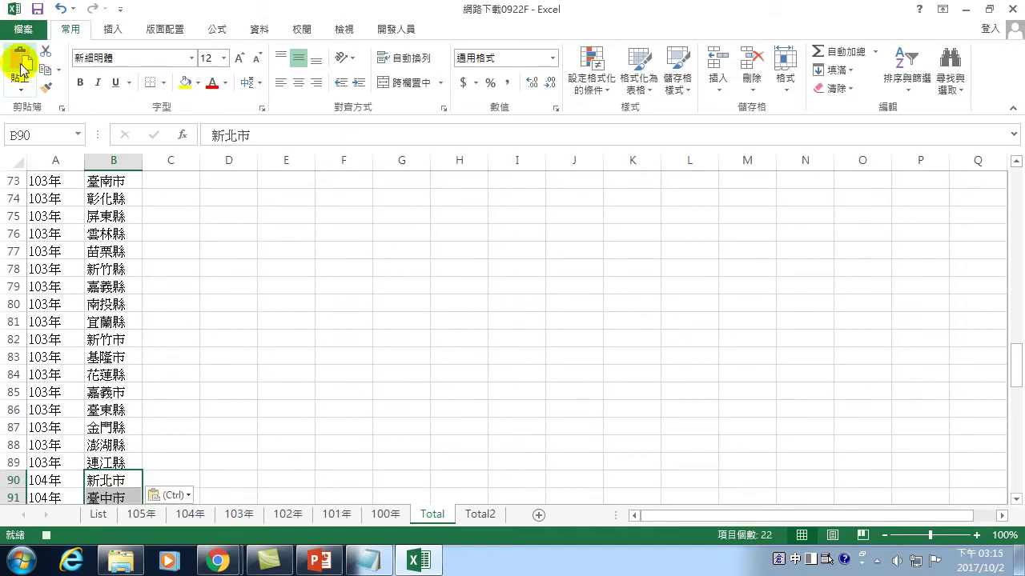
key(ctrl+Down)
key(Down)
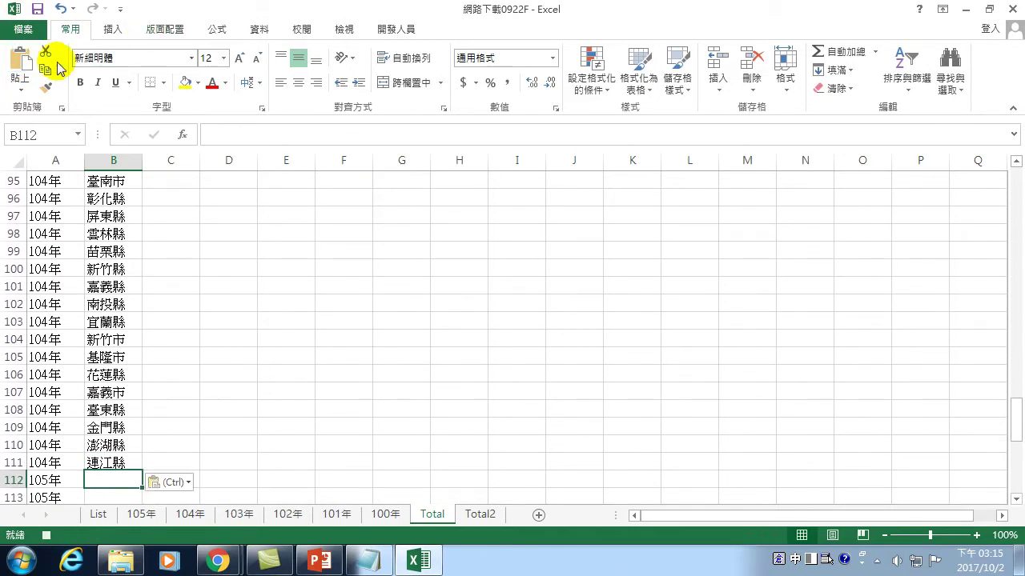
click(23, 60)
key(End)
key(Down)
key(Down)
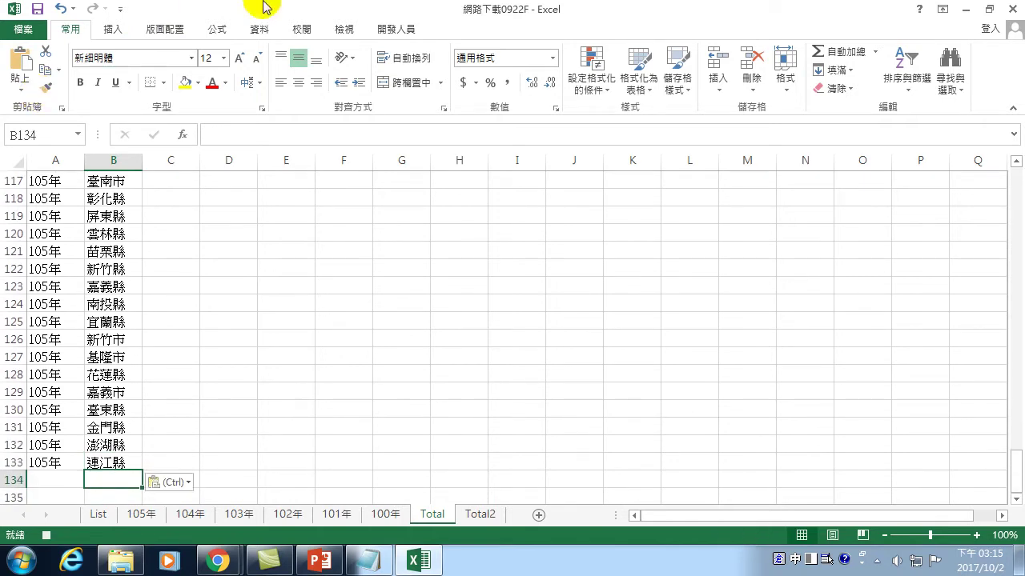
click(389, 29)
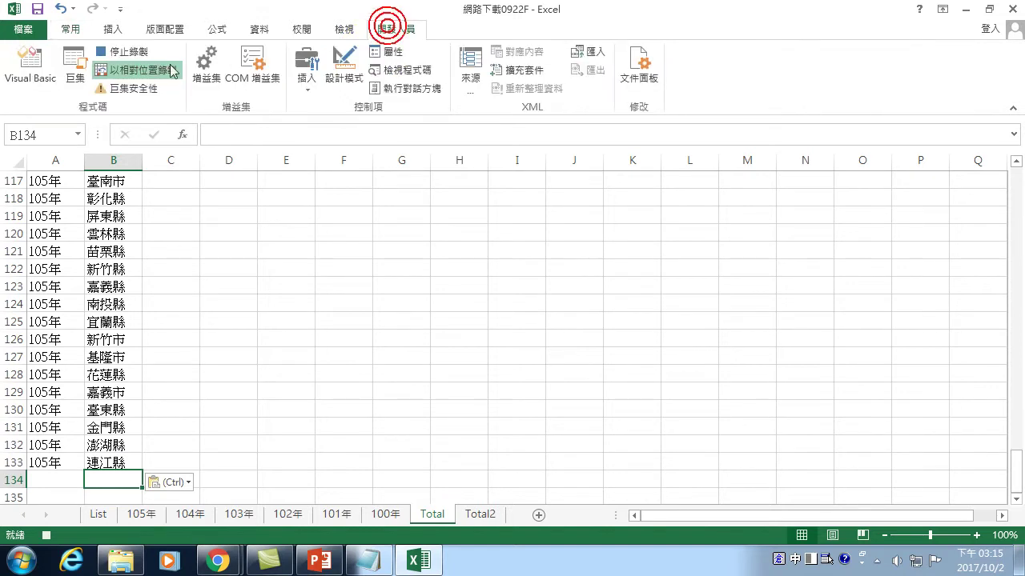
Step: Stop recording and open the Macros list, selecting the 縣市複製 macro
click(126, 53)
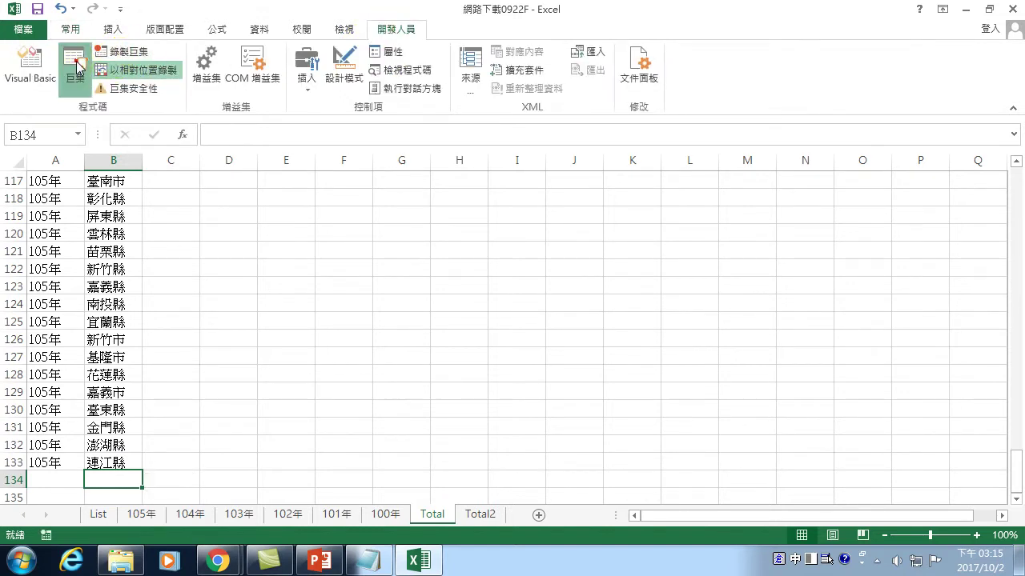
click(75, 65)
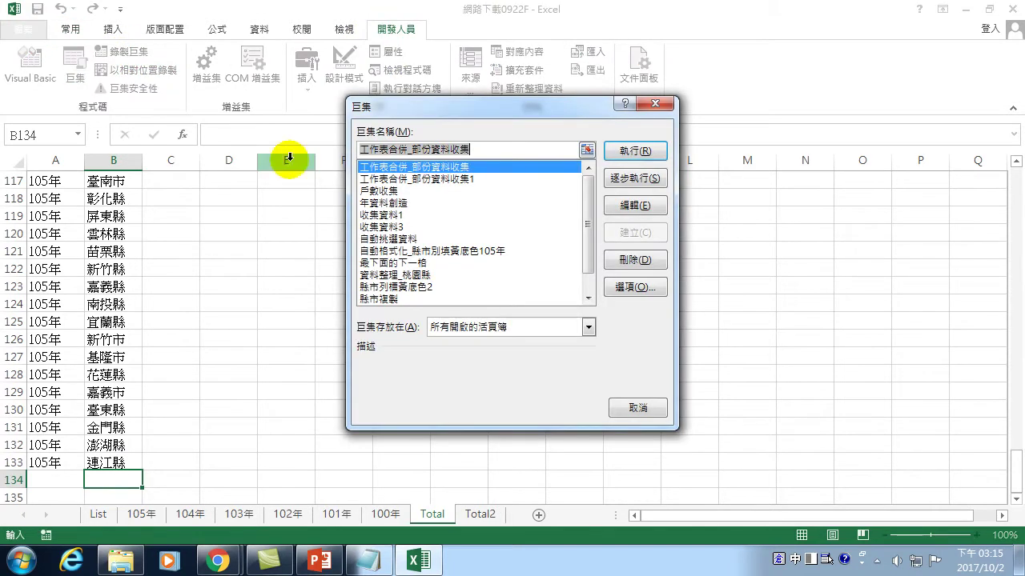
click(366, 204)
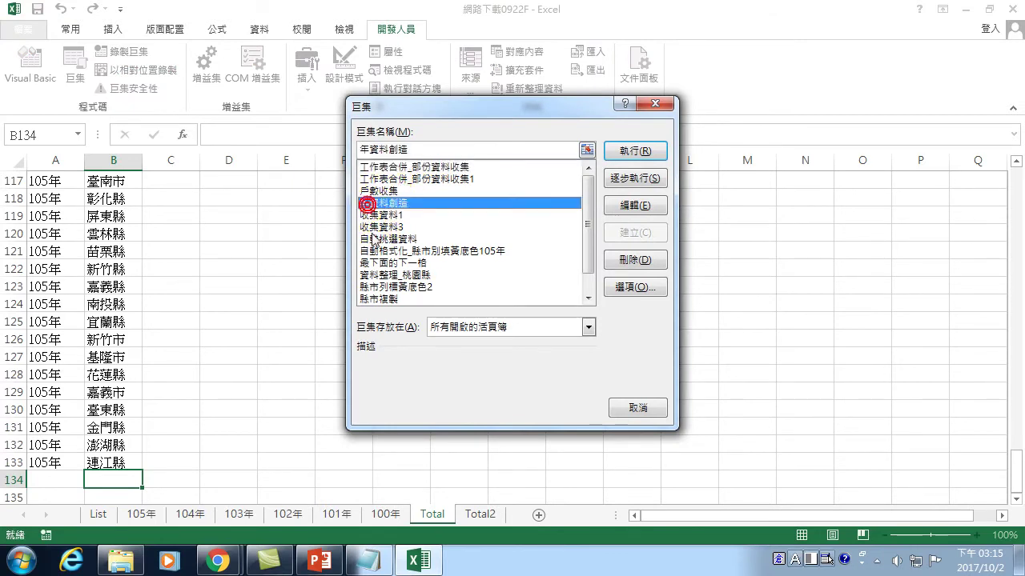
click(380, 298)
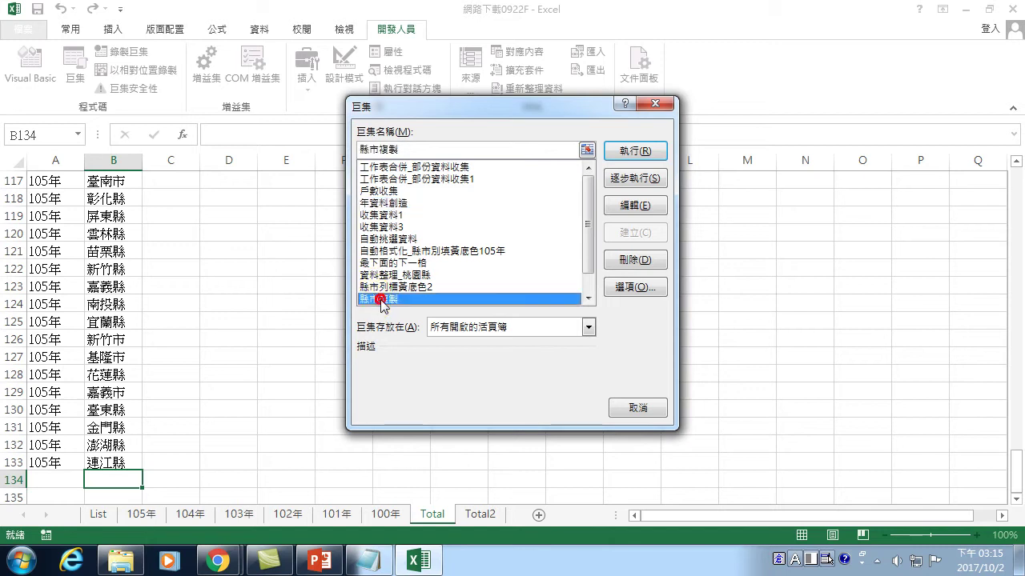
Step: Open the 縣市複製2 macro's code in the VBA editor
scroll(381, 297, down, 1)
click(381, 286)
click(633, 205)
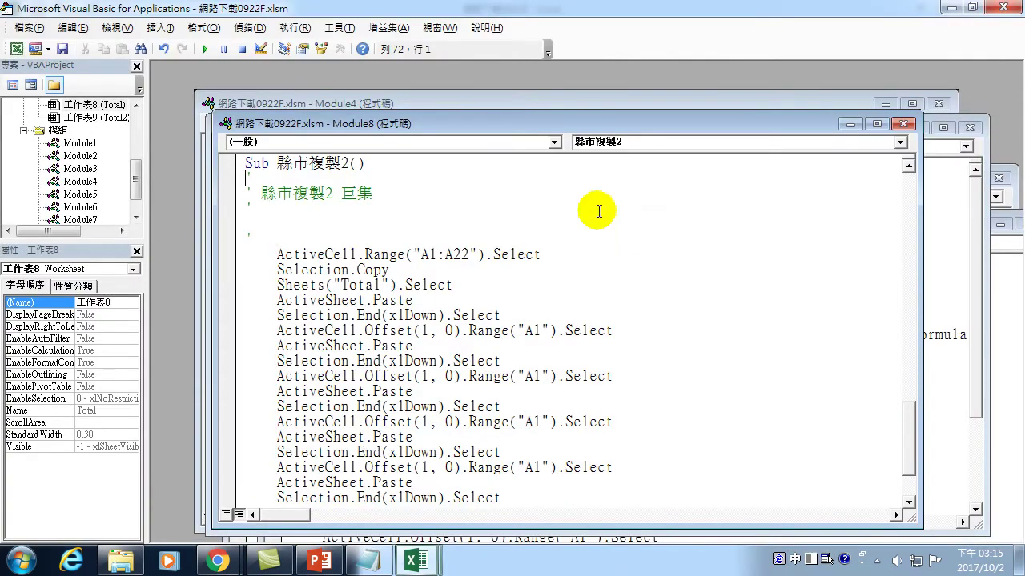
scroll(385, 268, up, 2)
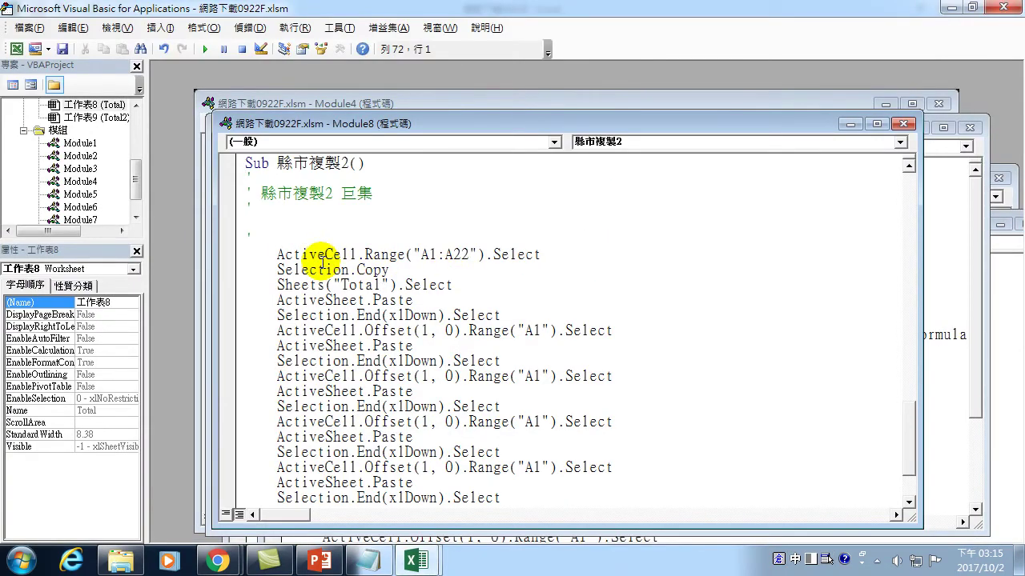
Step: Highlight the Copy and repeated Paste/End(xlDown)/Offset blocks, then return to Excel
drag(229, 254, 229, 269)
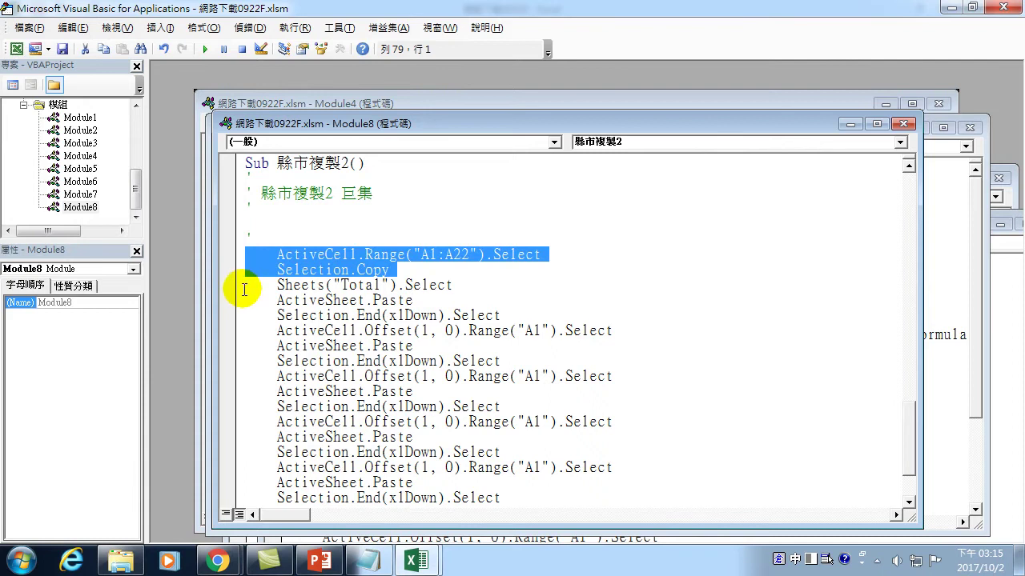
mouse_move(245, 287)
mouse_down()
mouse_move(414, 299)
mouse_move(618, 333)
mouse_up()
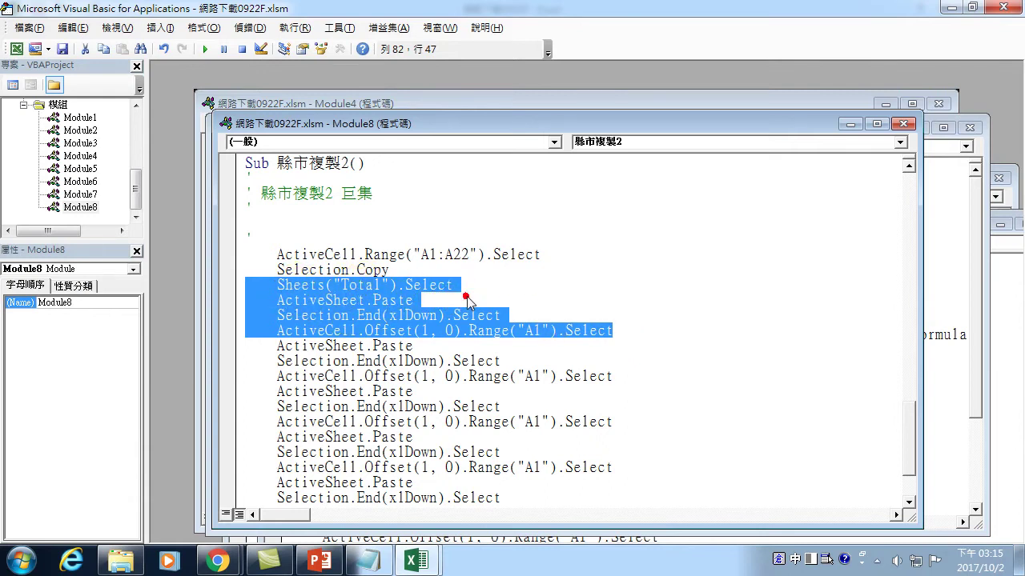
click(253, 358)
drag(247, 300, 630, 333)
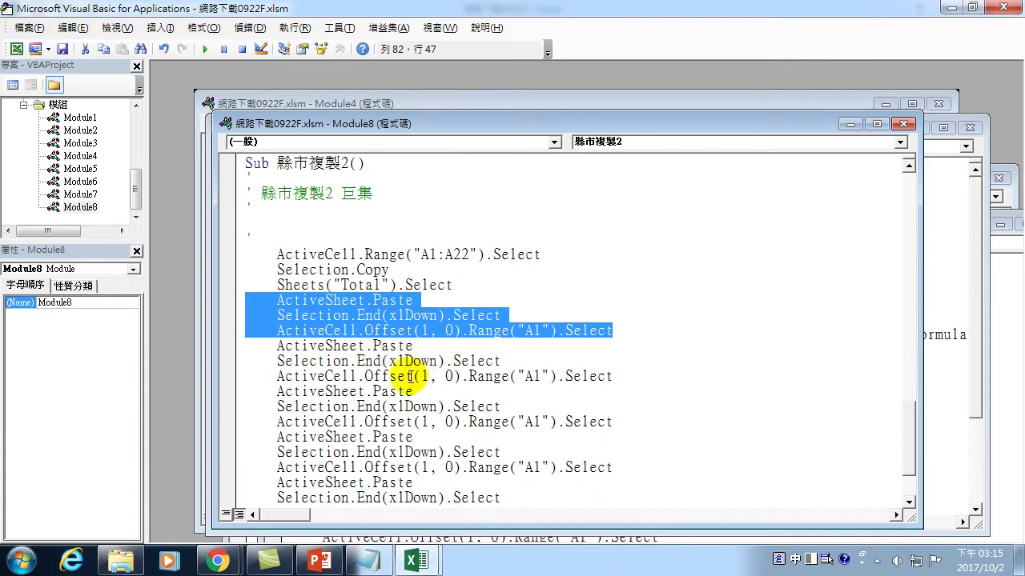
drag(254, 392, 621, 417)
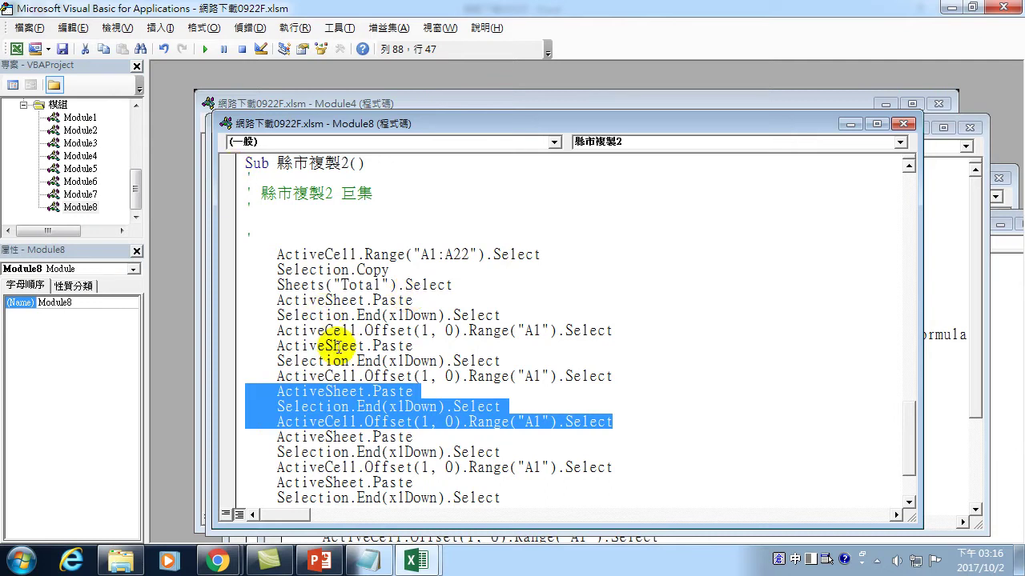
scroll(337, 346, down, 2)
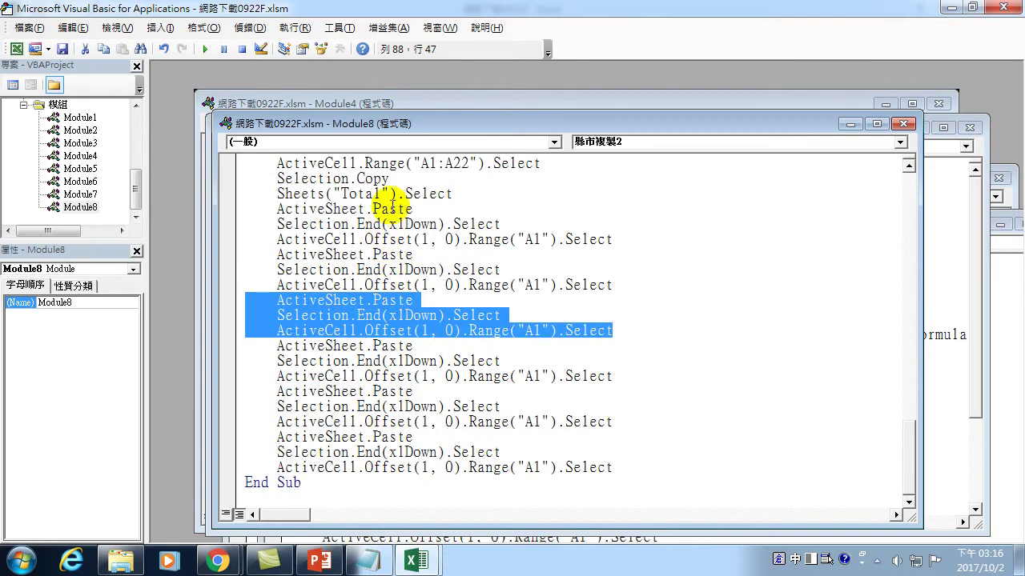
scroll(373, 206, up, 2)
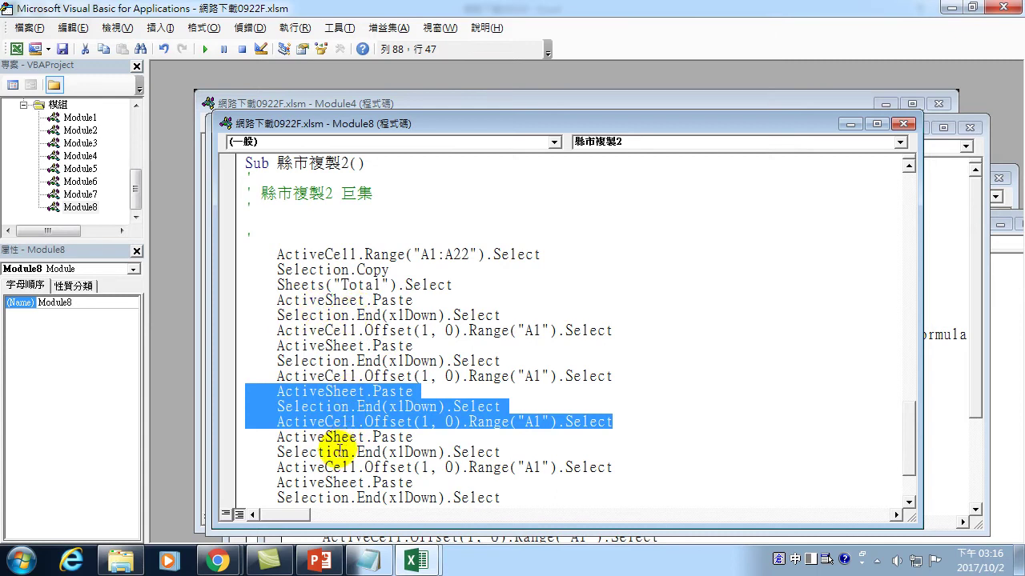
scroll(343, 409, down, 2)
scroll(342, 408, up, 4)
scroll(343, 408, up, 1)
key(alt+F11)
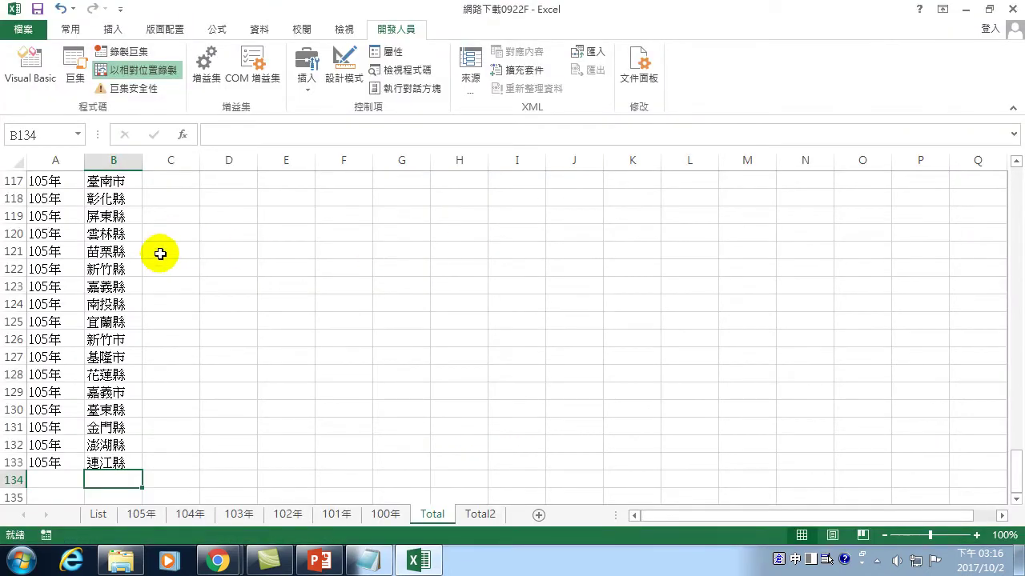
Step: Compare the Total and List sheets, then right-click the 100年 cell D12 on List
key(ctrl+Home)
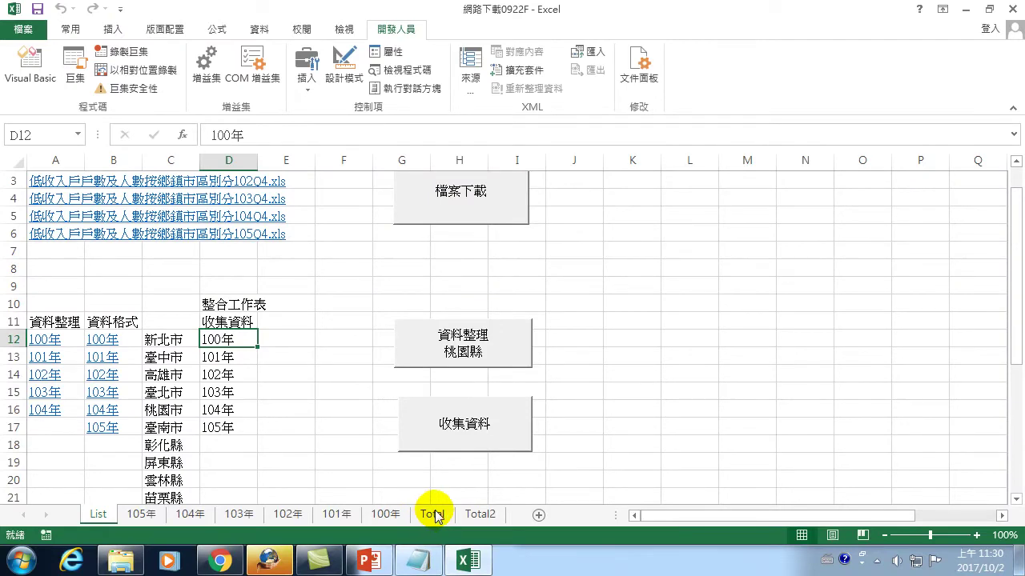
click(434, 515)
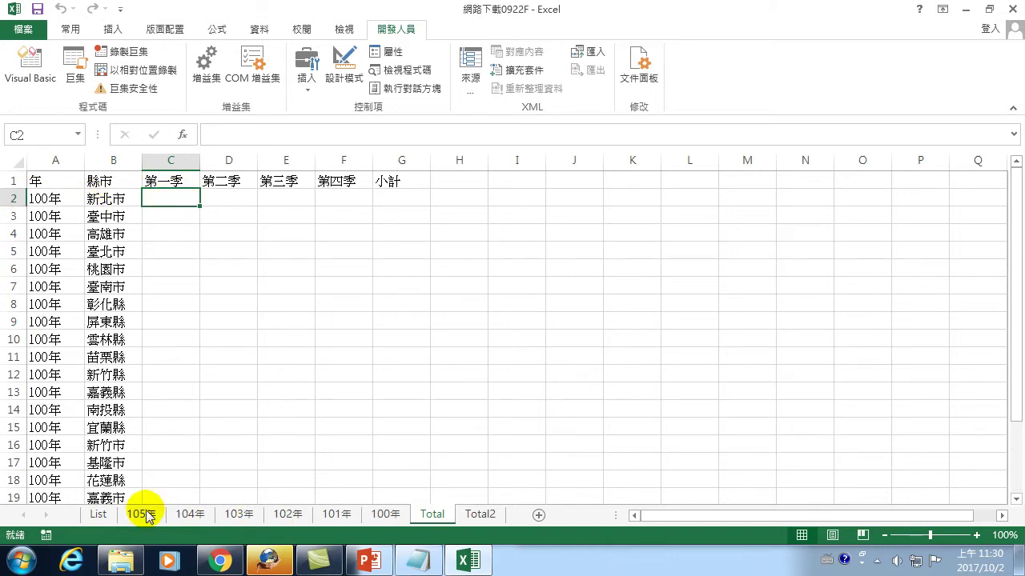
click(99, 516)
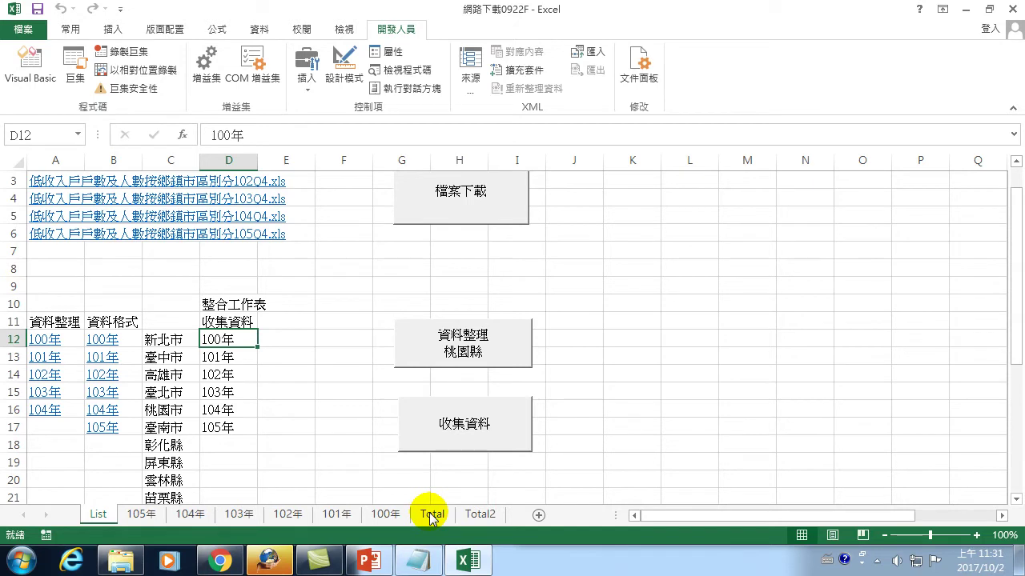
click(431, 516)
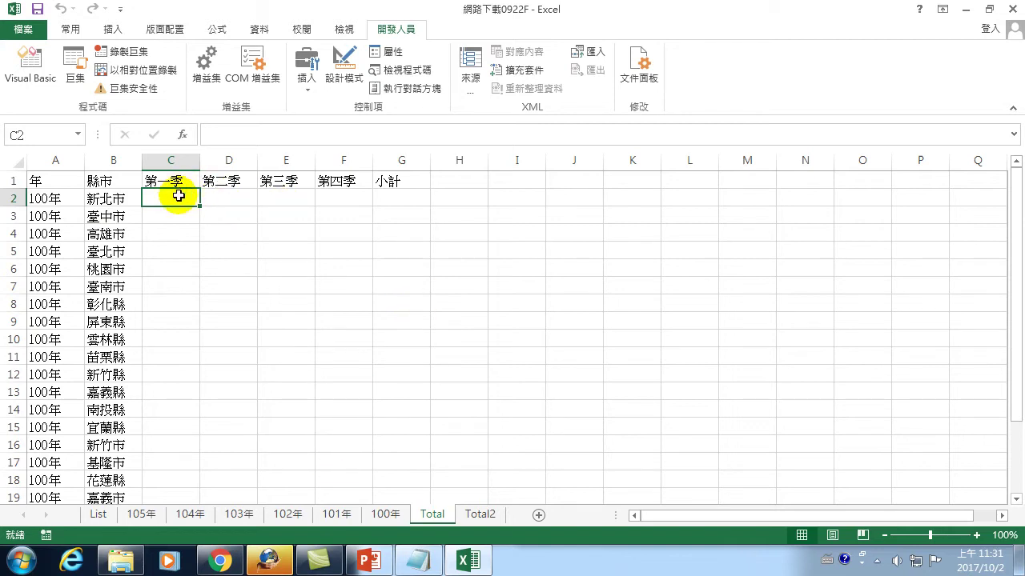
click(435, 515)
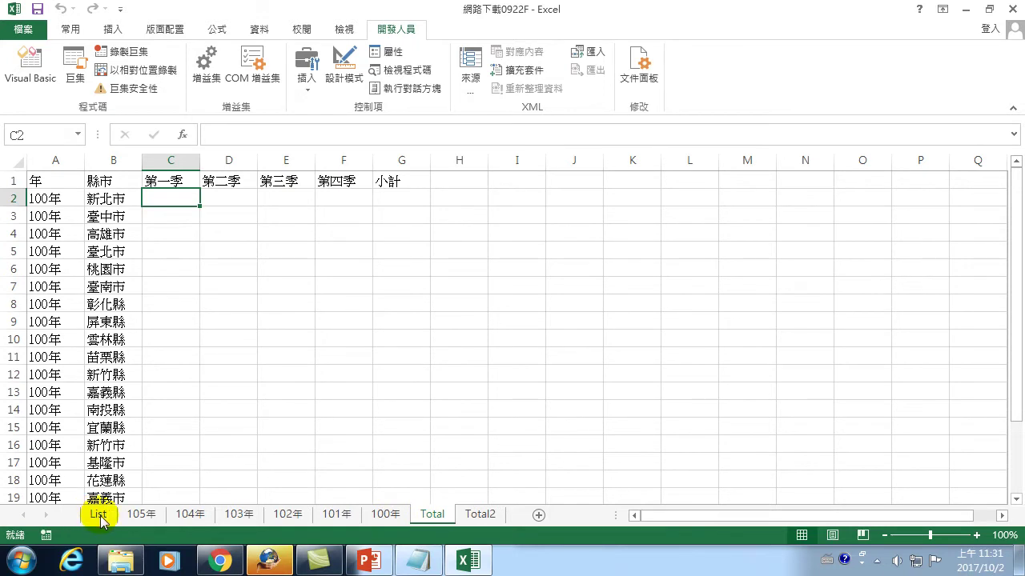
click(97, 514)
right_click(216, 343)
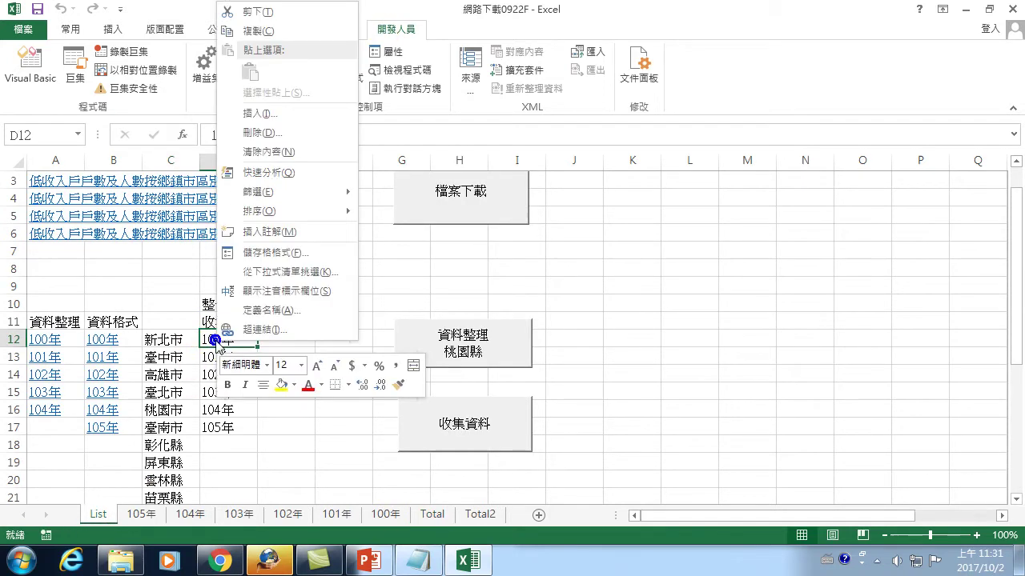
Step: Hyperlink D12's 100年 to cell A1 of the 100年 sheet and follow the link there
click(260, 329)
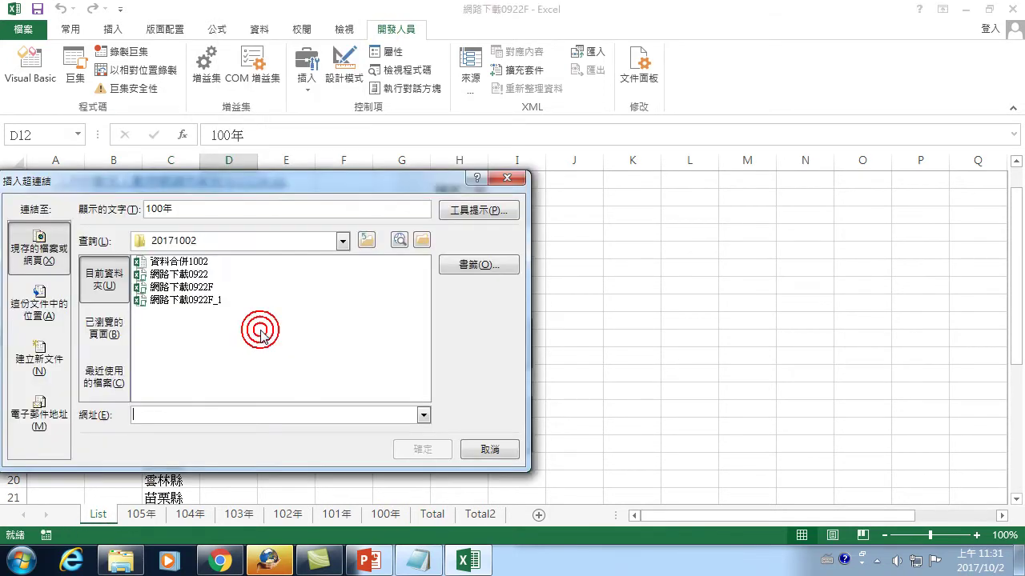
click(44, 305)
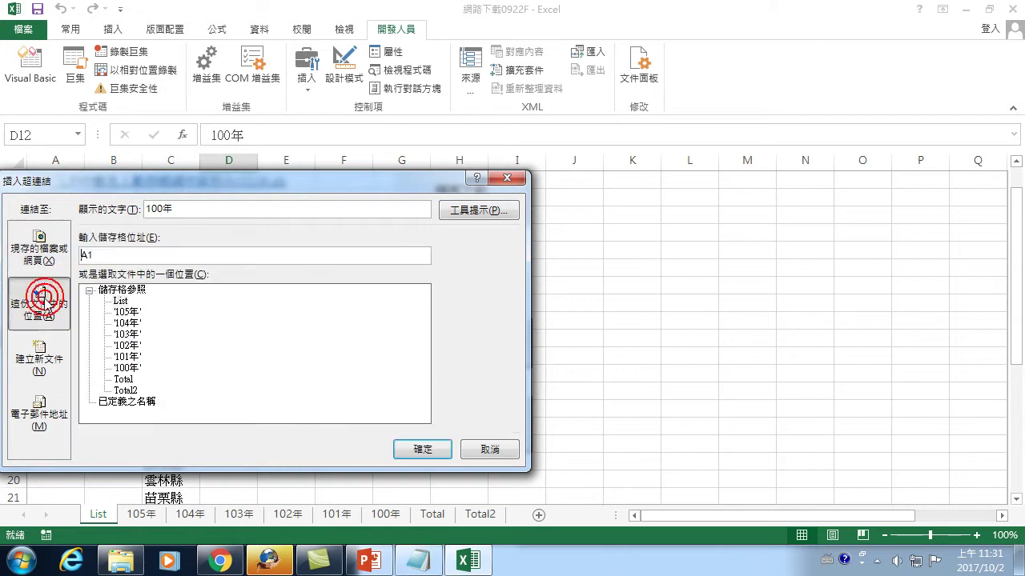
click(128, 369)
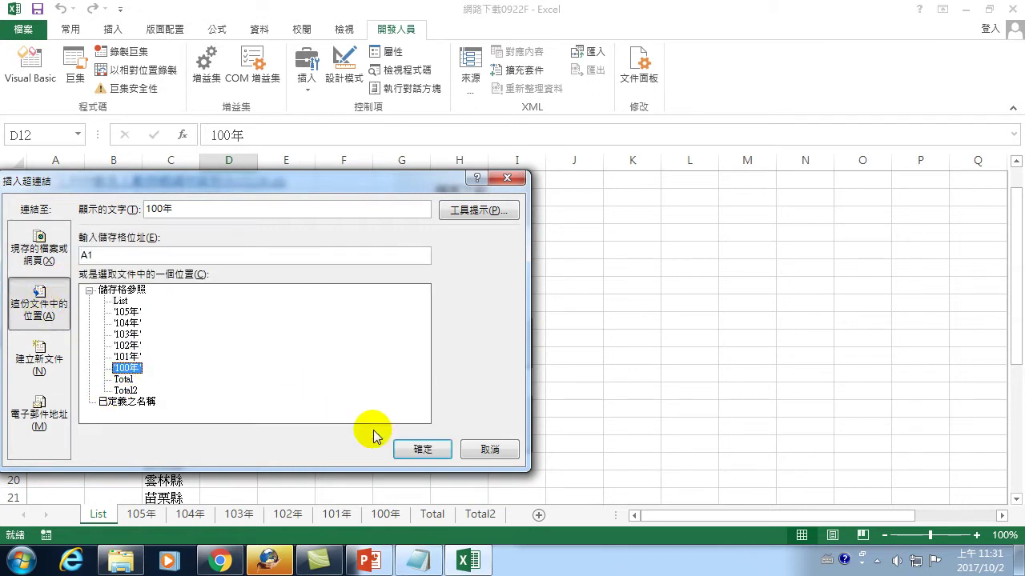
click(424, 451)
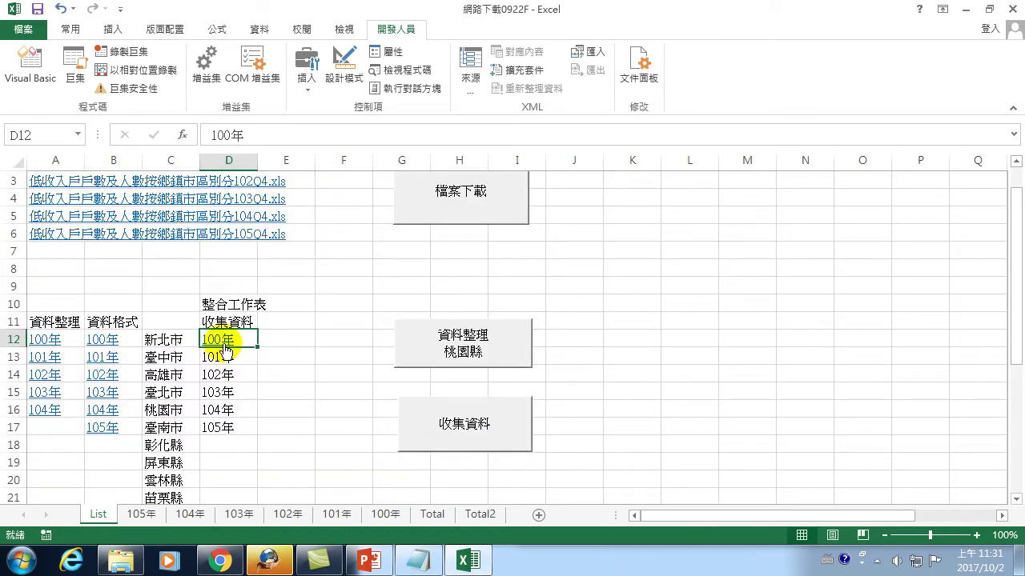
right_click(225, 346)
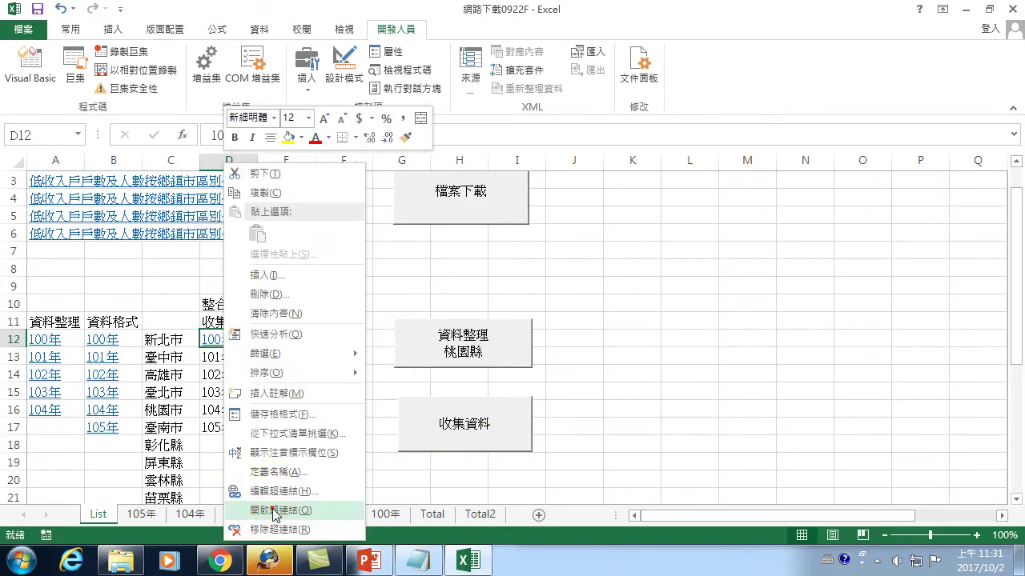
click(272, 510)
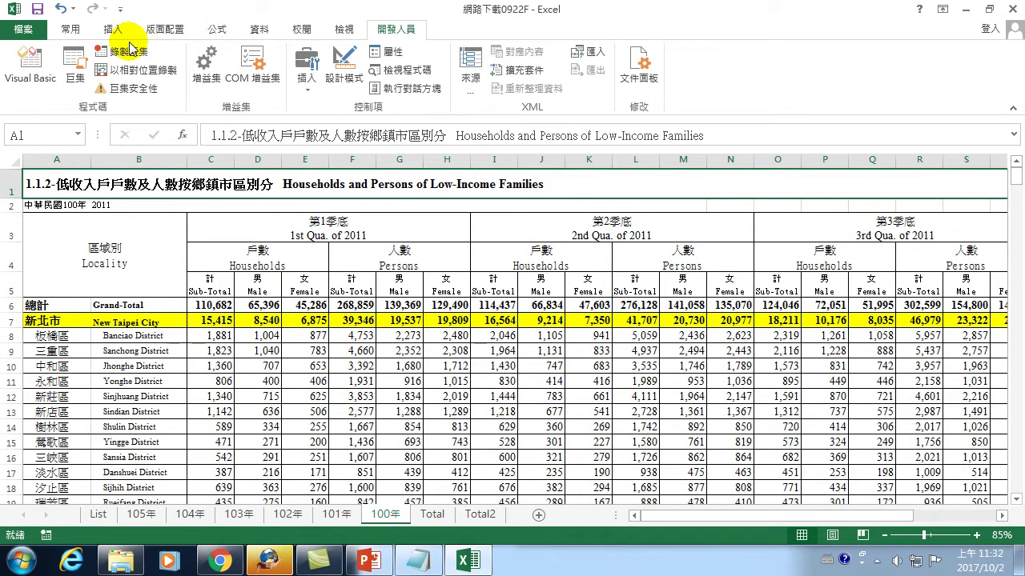
Step: Search the 100年 sheet for 新北市 to land on New Taipei City's row in A7
click(70, 29)
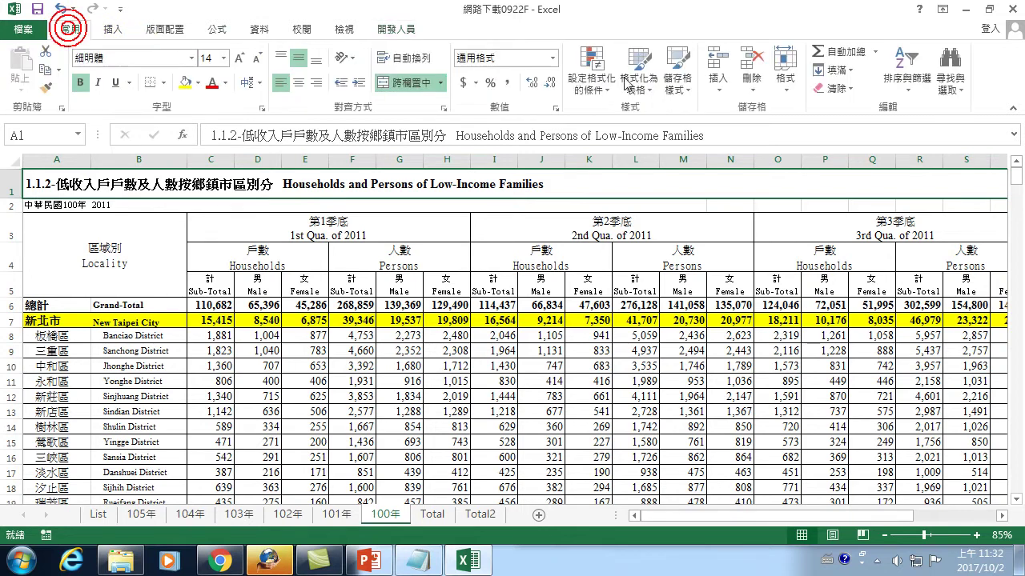
click(953, 72)
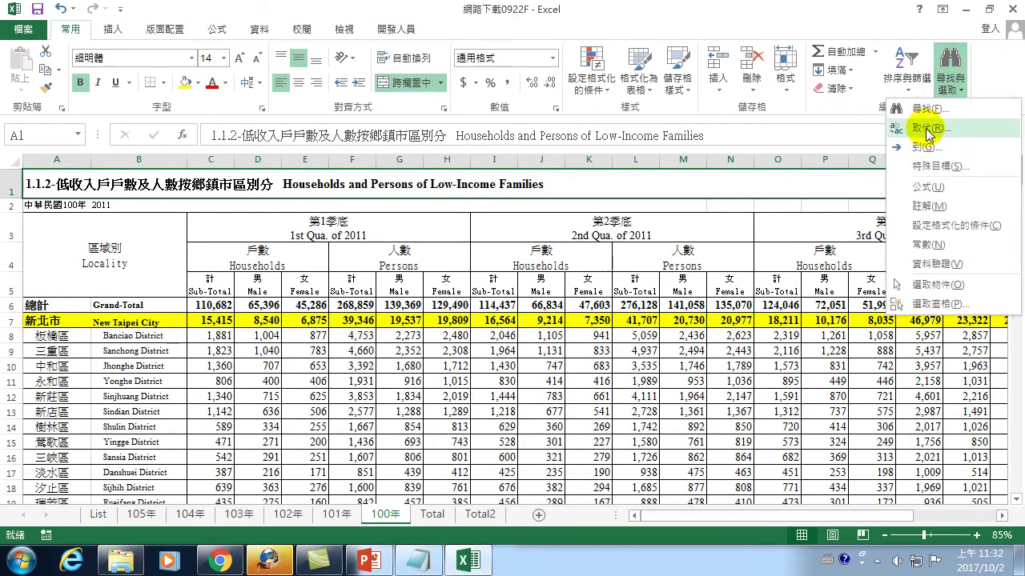
click(919, 120)
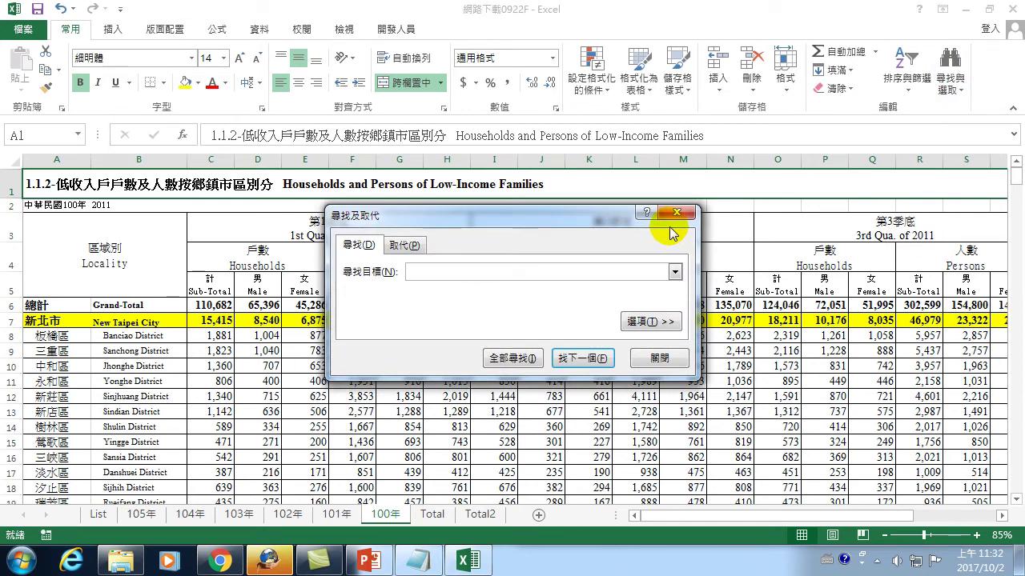
text(新北)
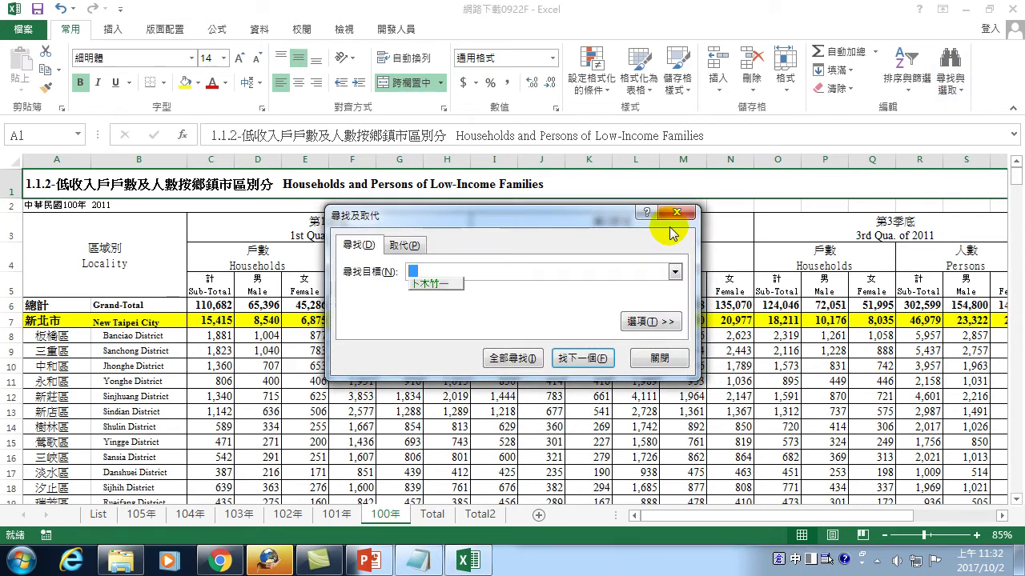
text(市)
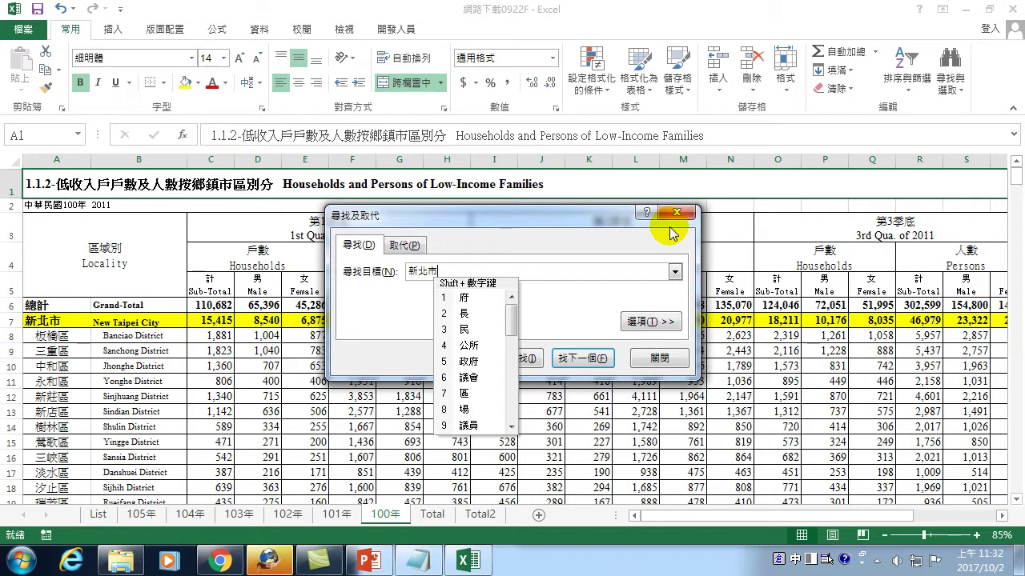
click(504, 207)
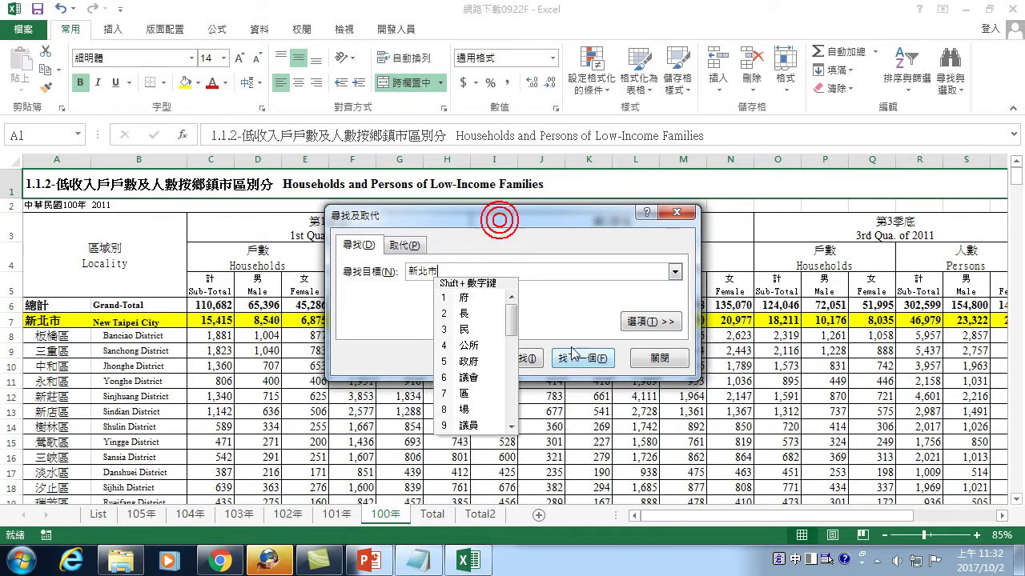
key(Escape)
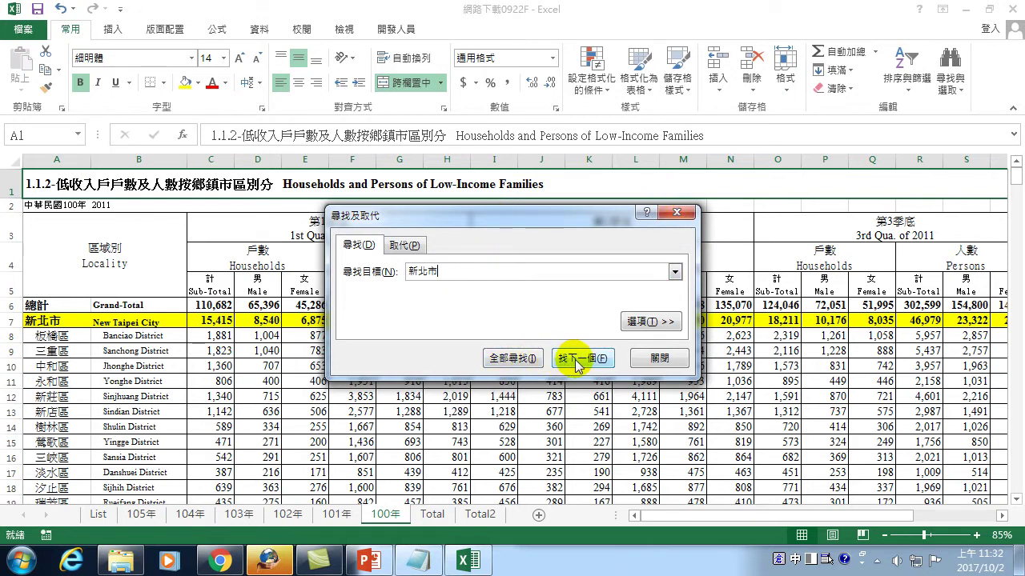
click(576, 360)
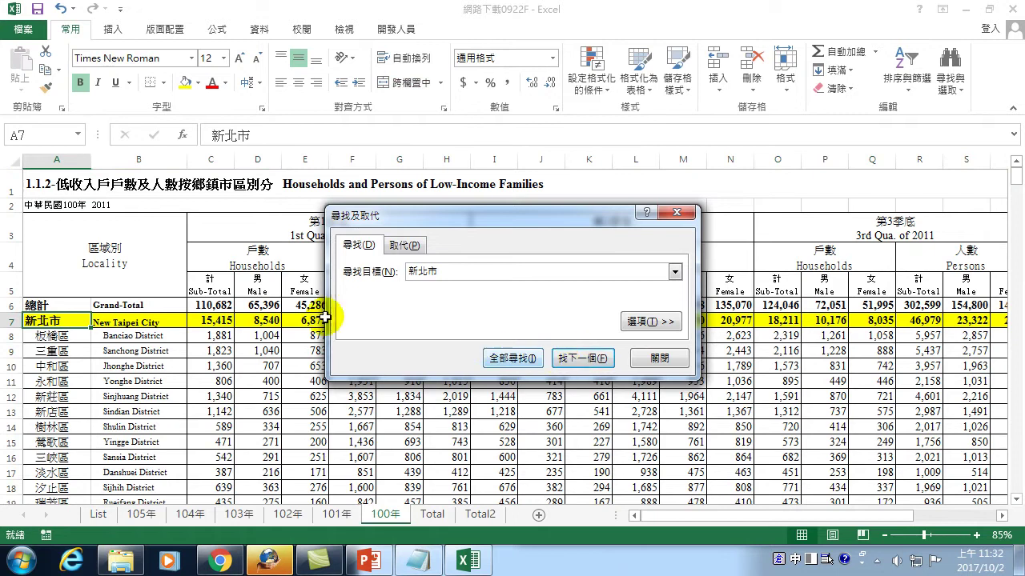
click(659, 358)
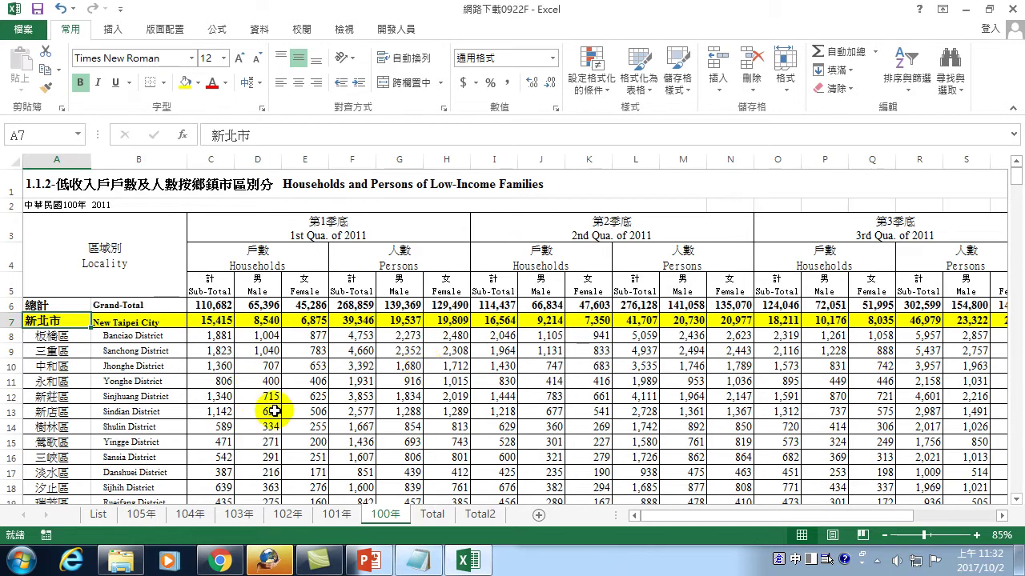
key(Right)
key(Right)
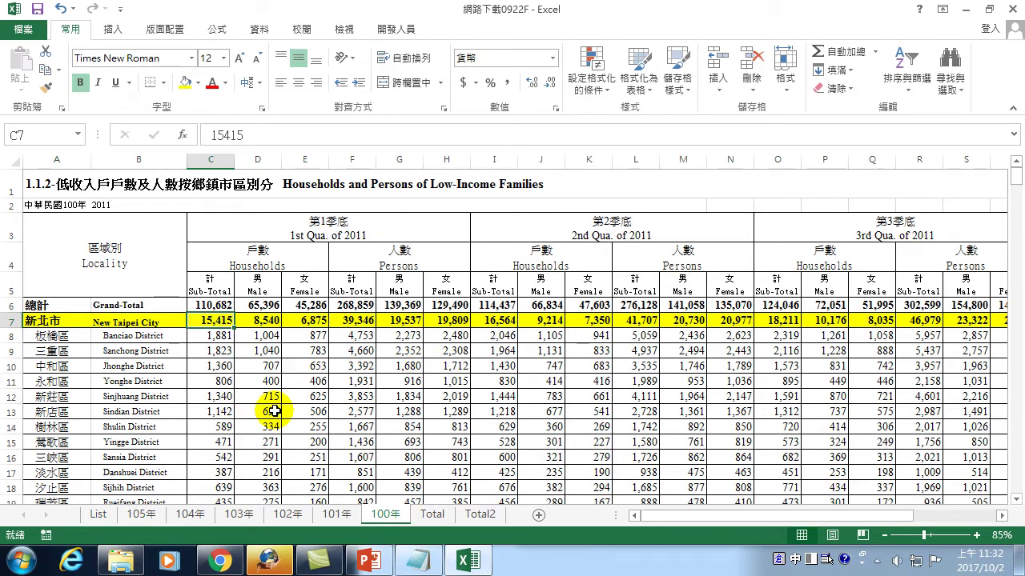
key(ctrl+Right)
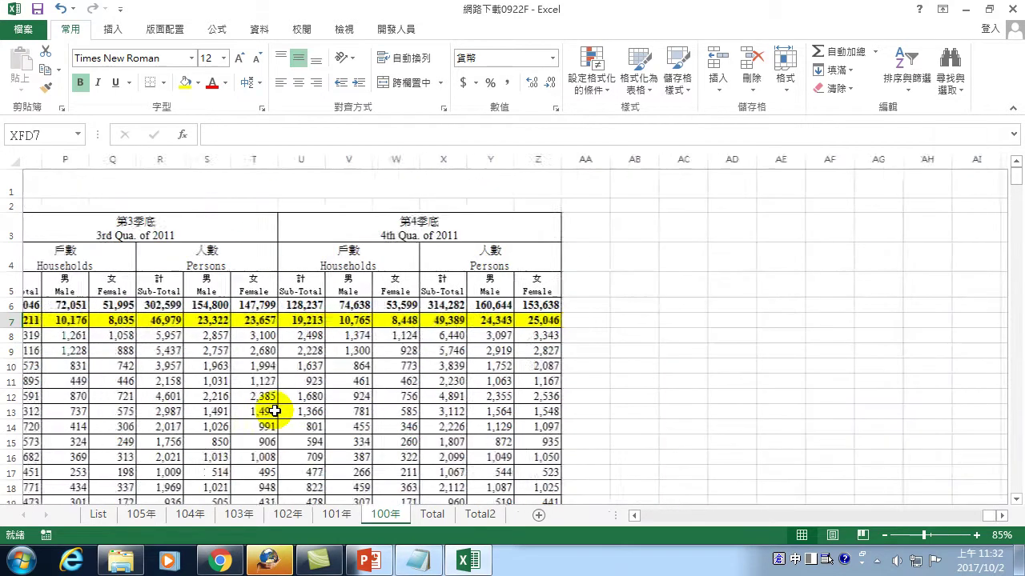
key(ctrl+Right)
key(ctrl+Left)
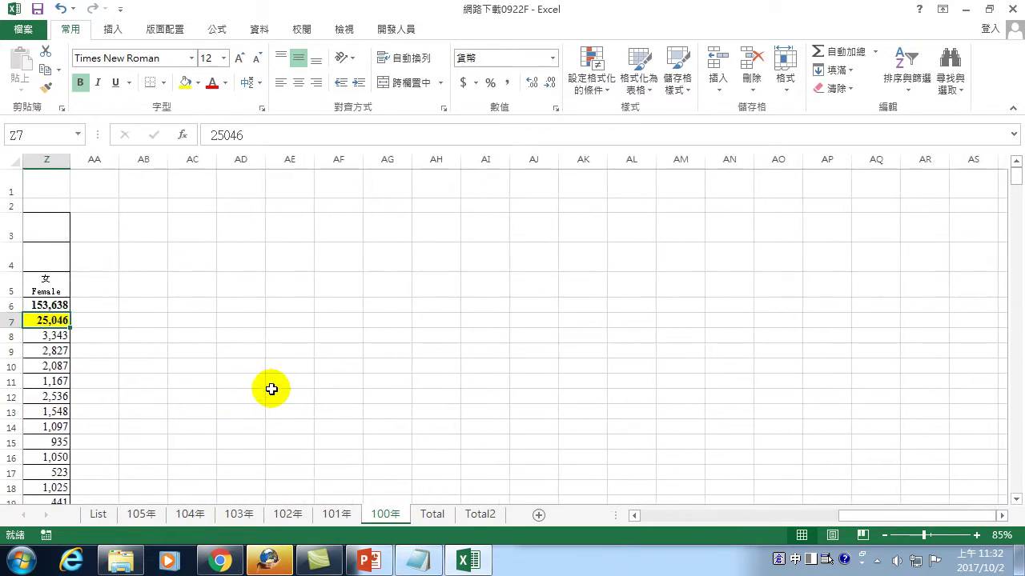
drag(911, 514, 616, 504)
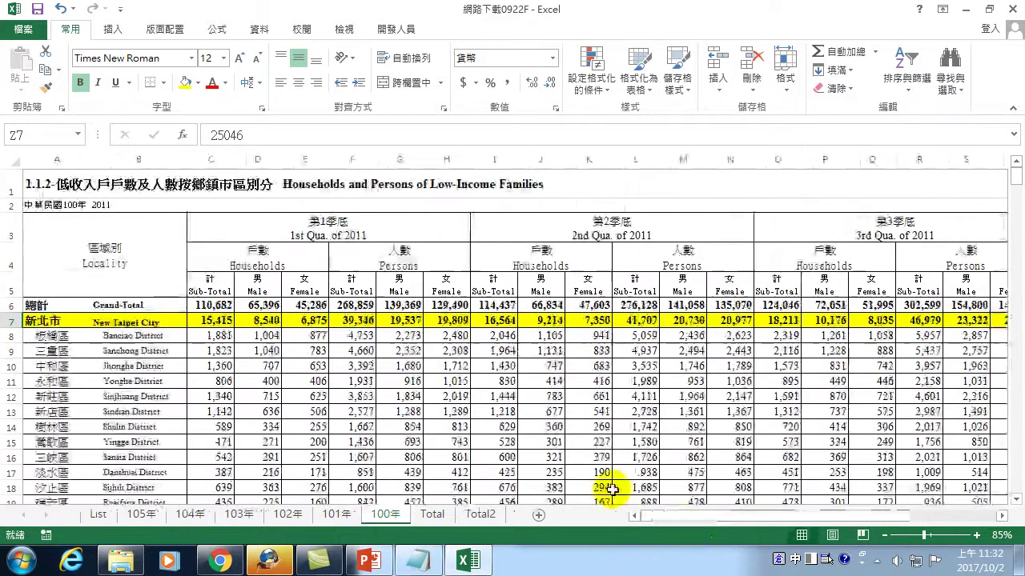
click(208, 320)
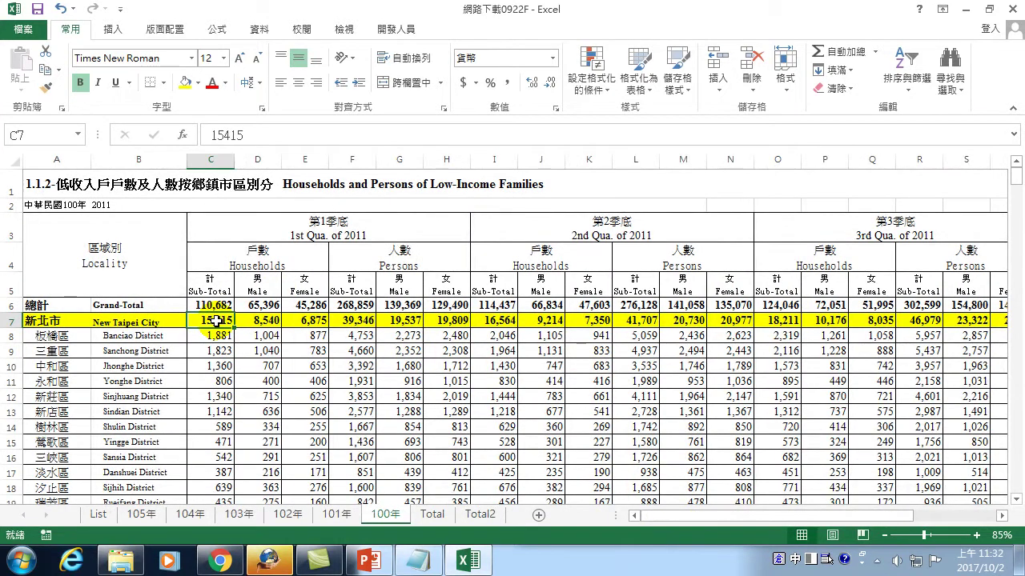
ctrl+click(501, 322)
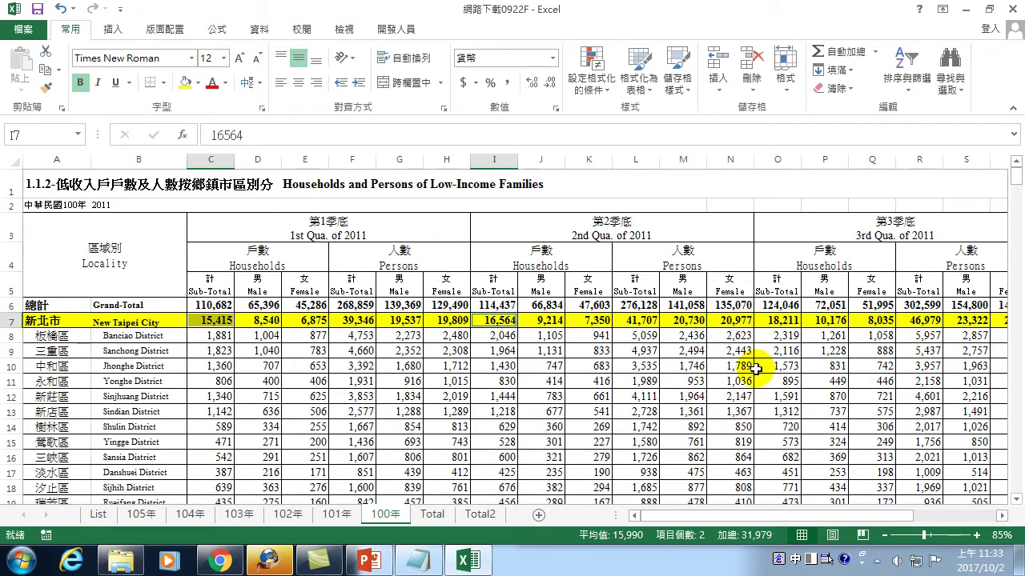
ctrl+click(776, 321)
click(1001, 517)
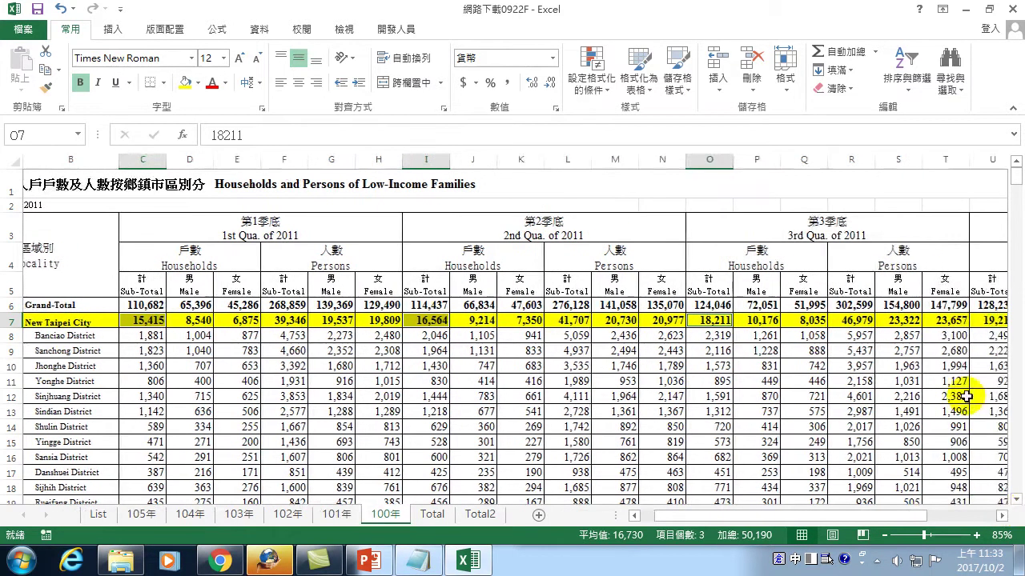
ctrl+click(1000, 322)
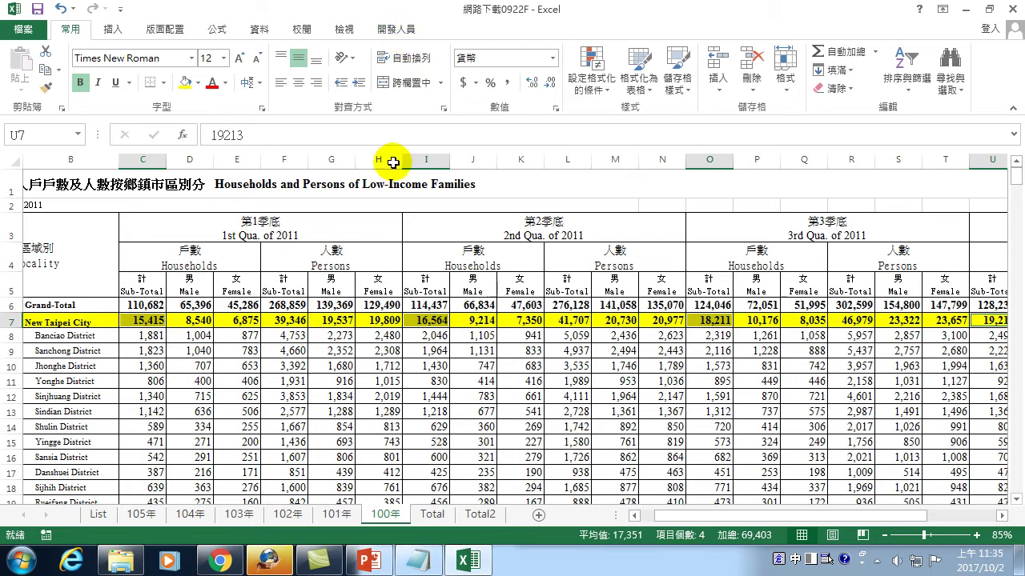
click(59, 195)
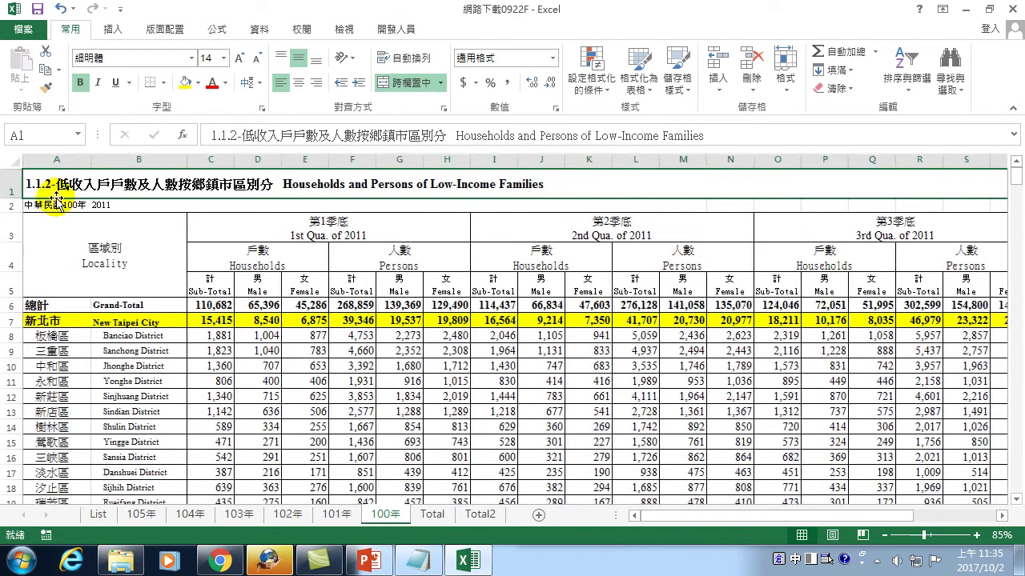
Step: Remove the hyperlink from D12's 100年, check the Total sheet, and return to List
click(98, 514)
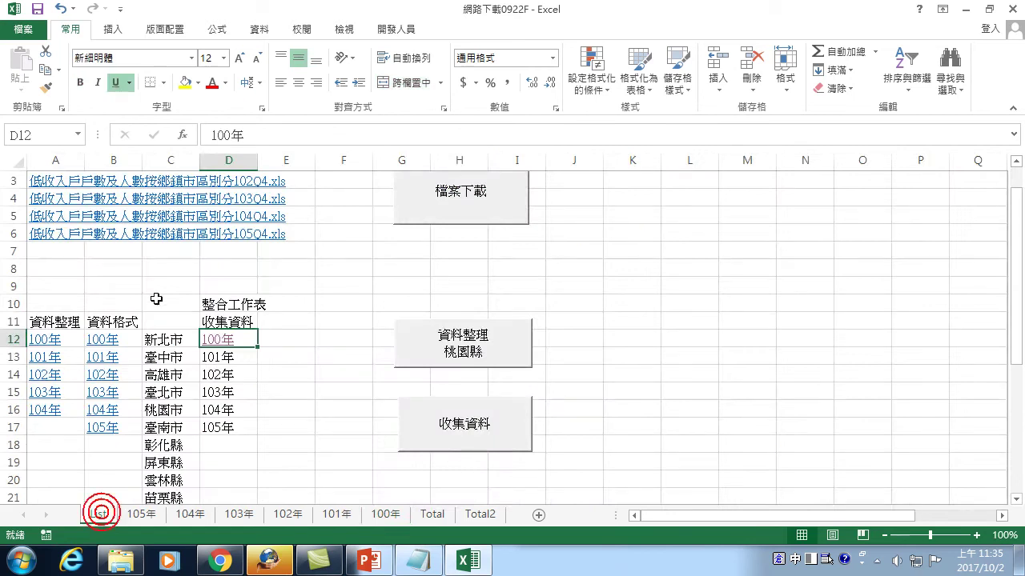
right_click(223, 342)
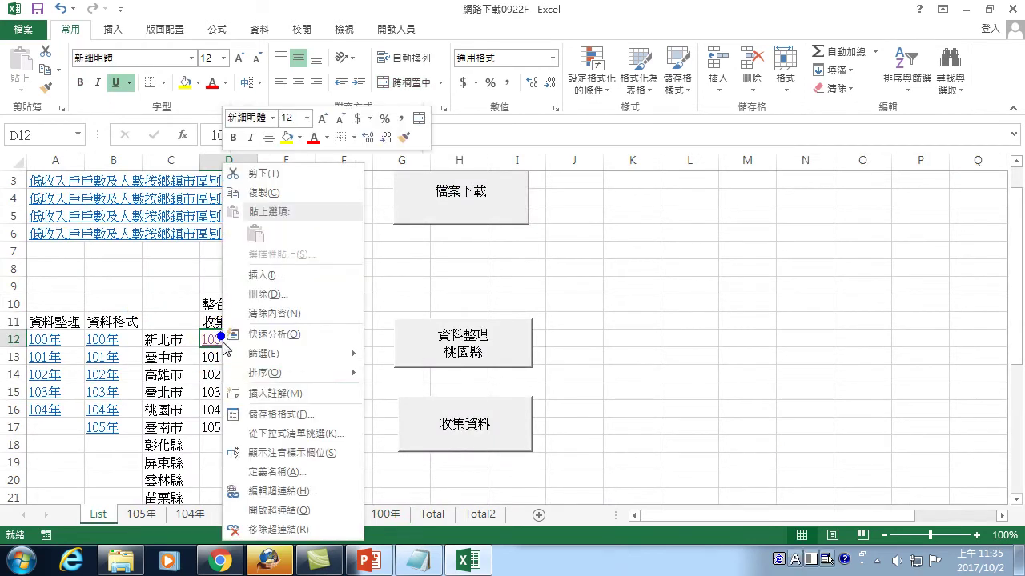
click(268, 529)
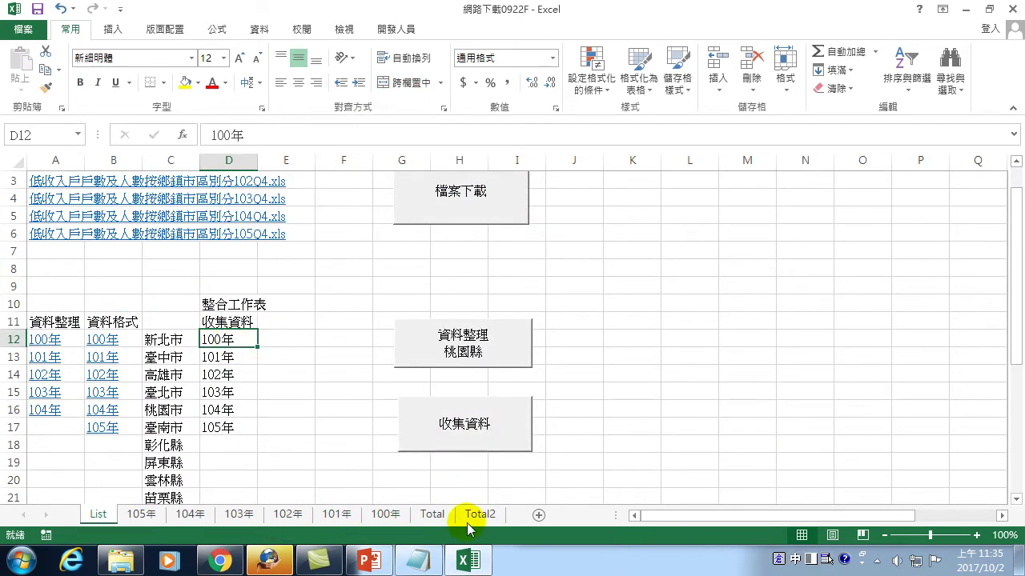
click(432, 514)
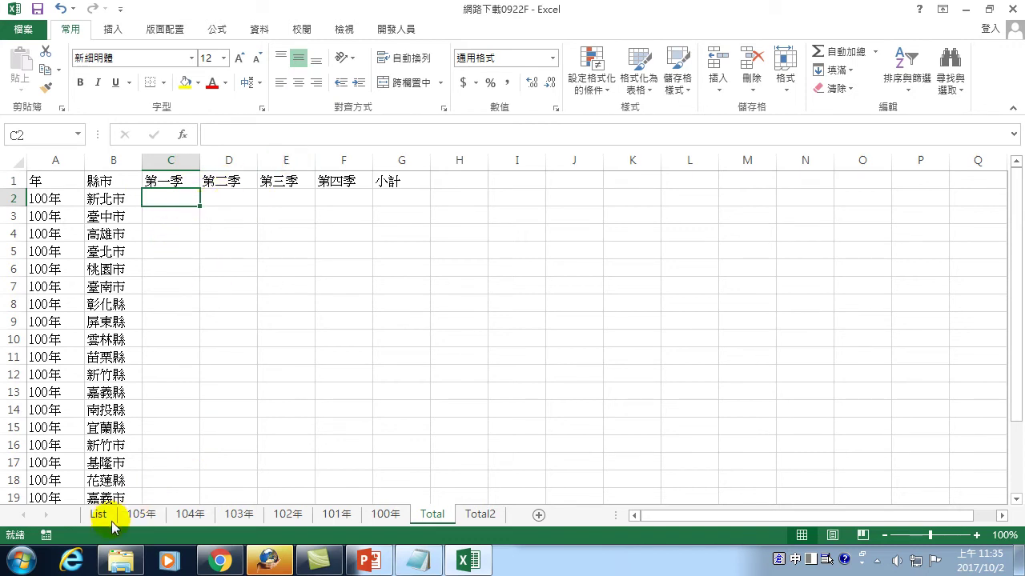
click(97, 515)
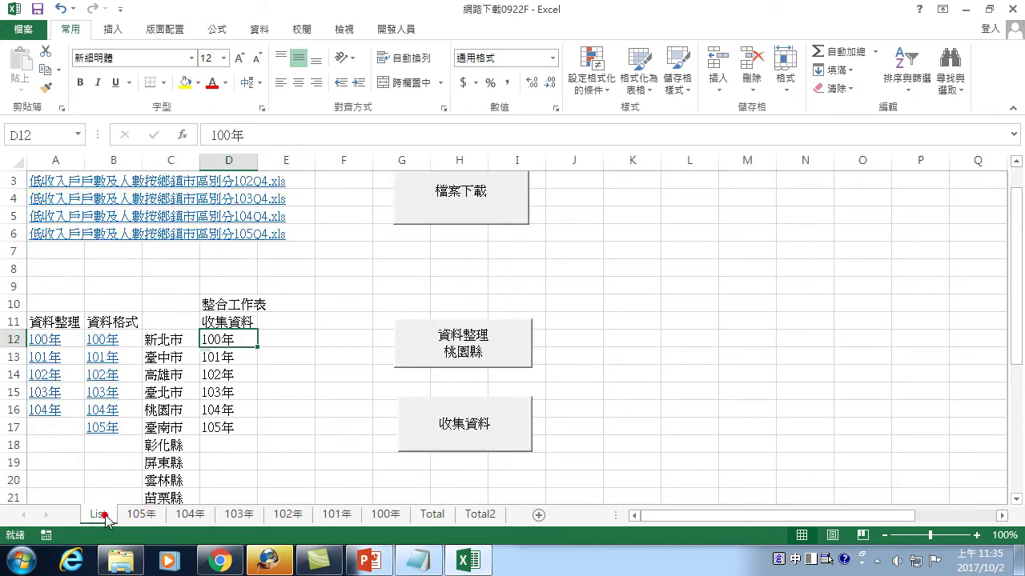
Step: Turn on relative references and start recording a macro named 戶數收集 in this workbook
click(396, 29)
click(132, 70)
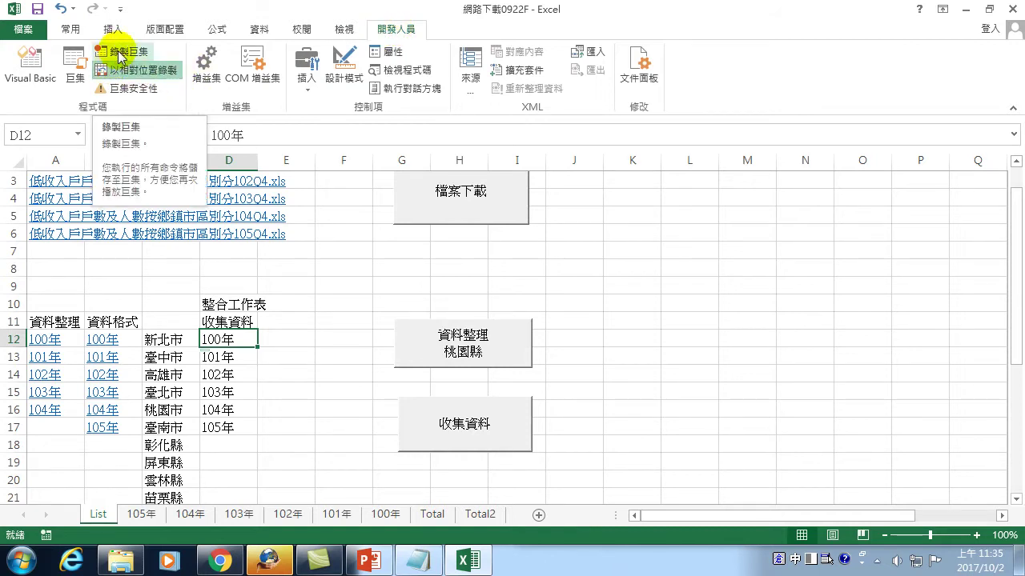
click(126, 54)
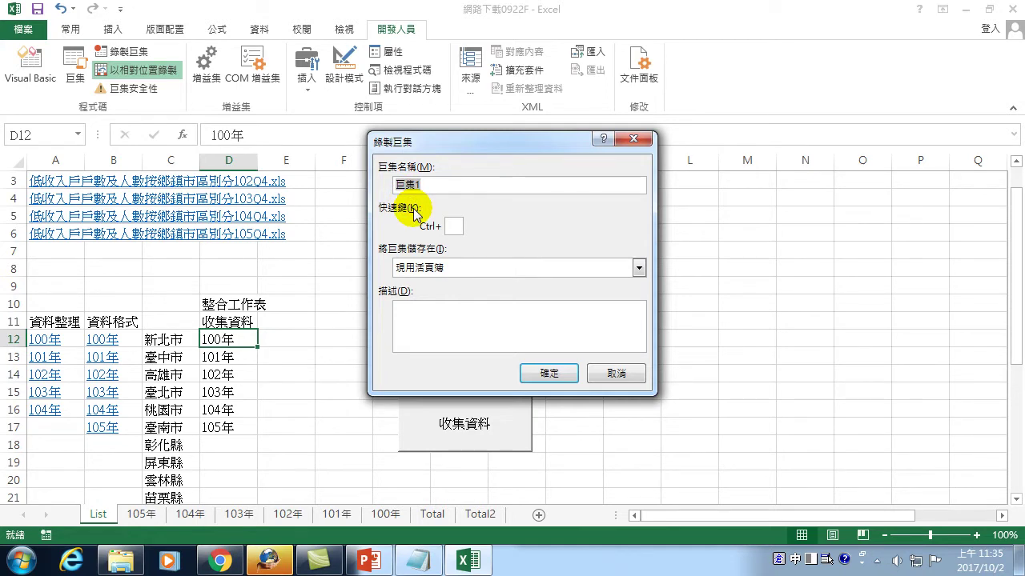
text(hs)
key(space)
text(lvok vlok ogd)
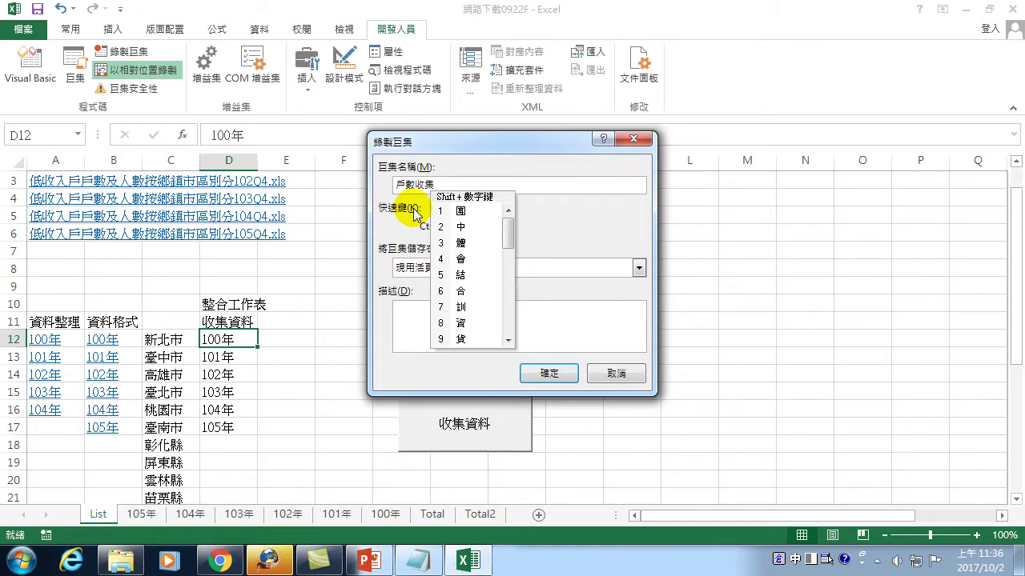
click(506, 156)
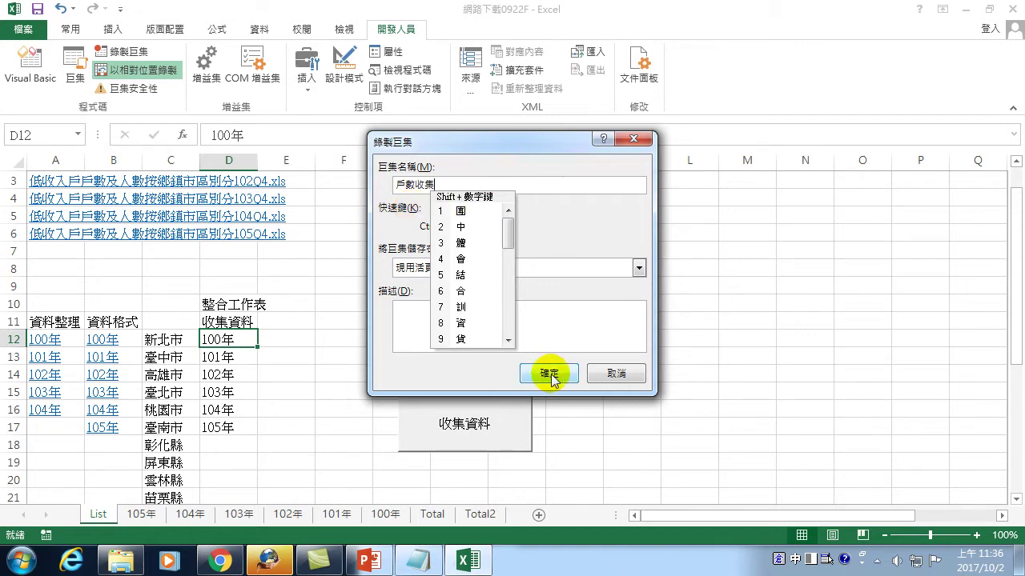
click(549, 374)
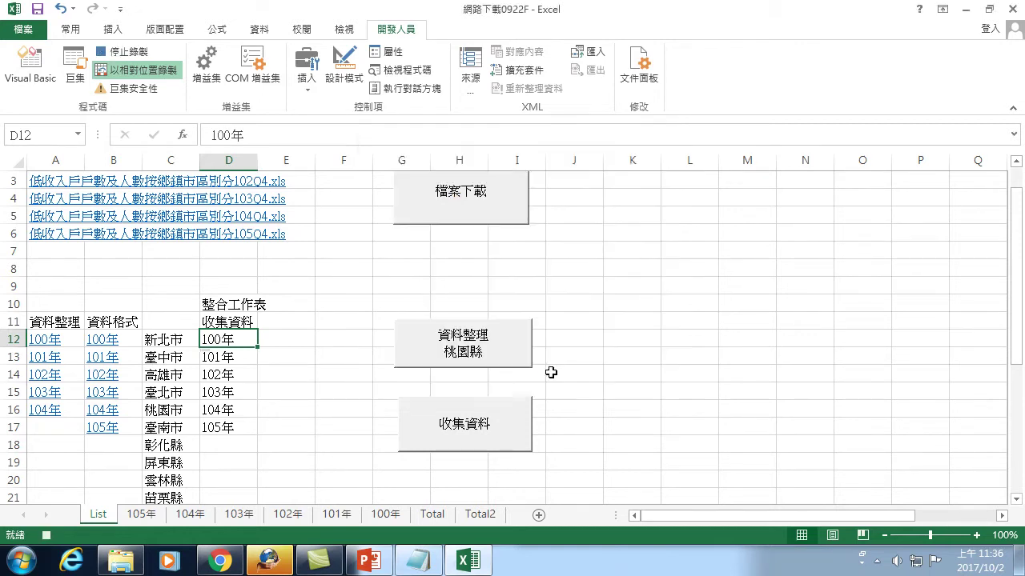
Step: Re-create D12's hyperlink to the 100年 sheet and follow it to that sheet
right_click(221, 342)
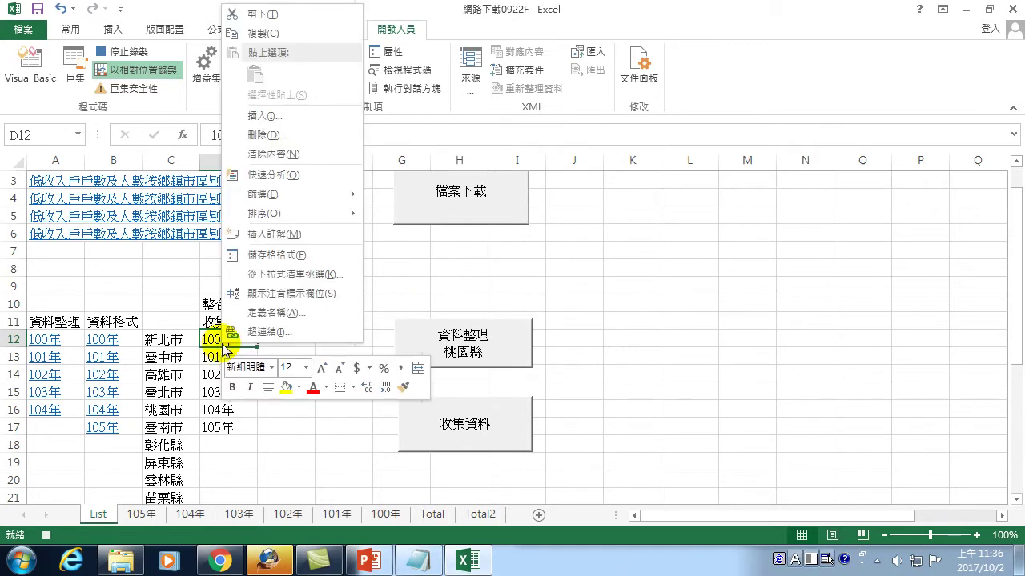
mouse_move(265, 213)
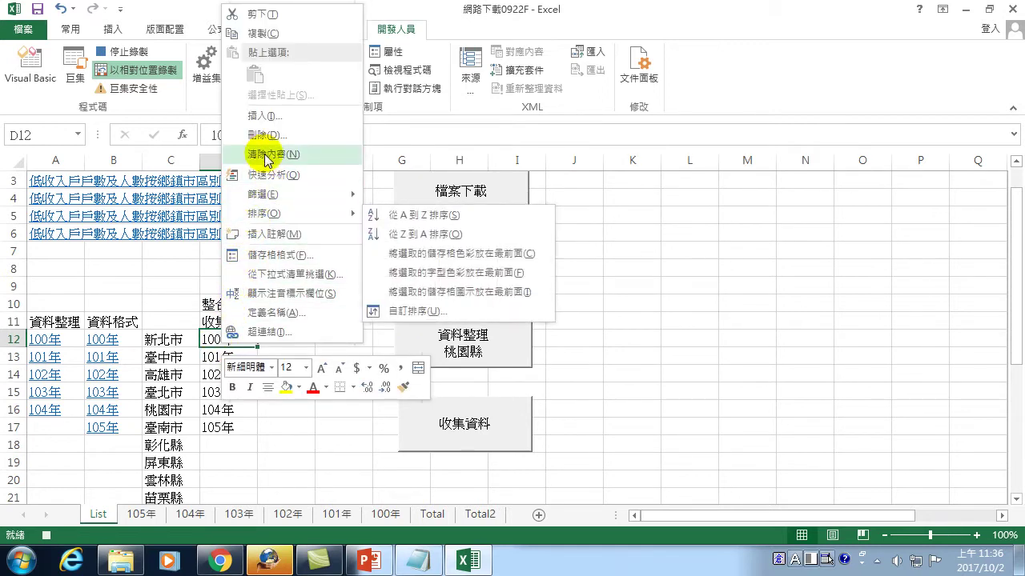
click(264, 332)
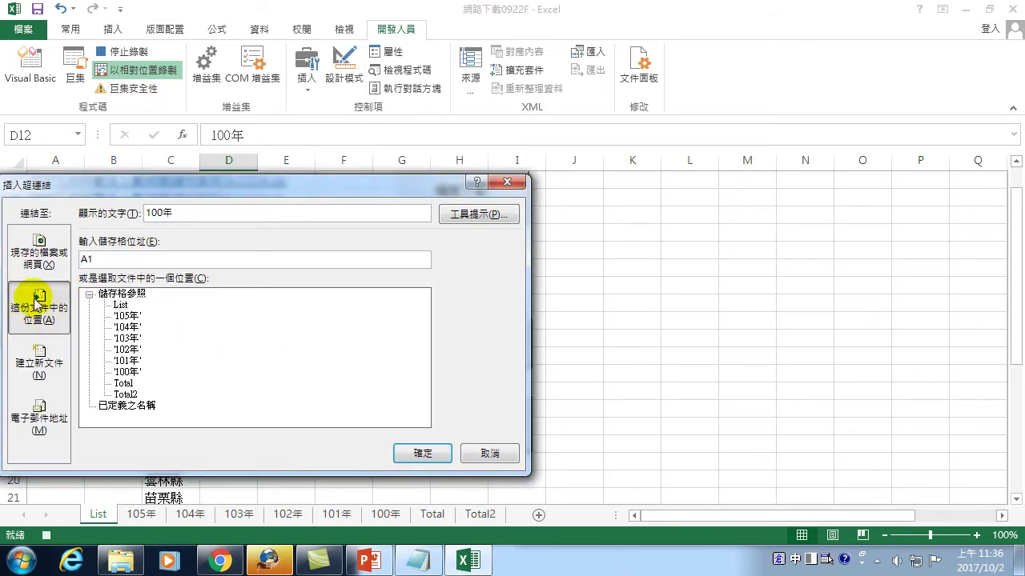
click(127, 372)
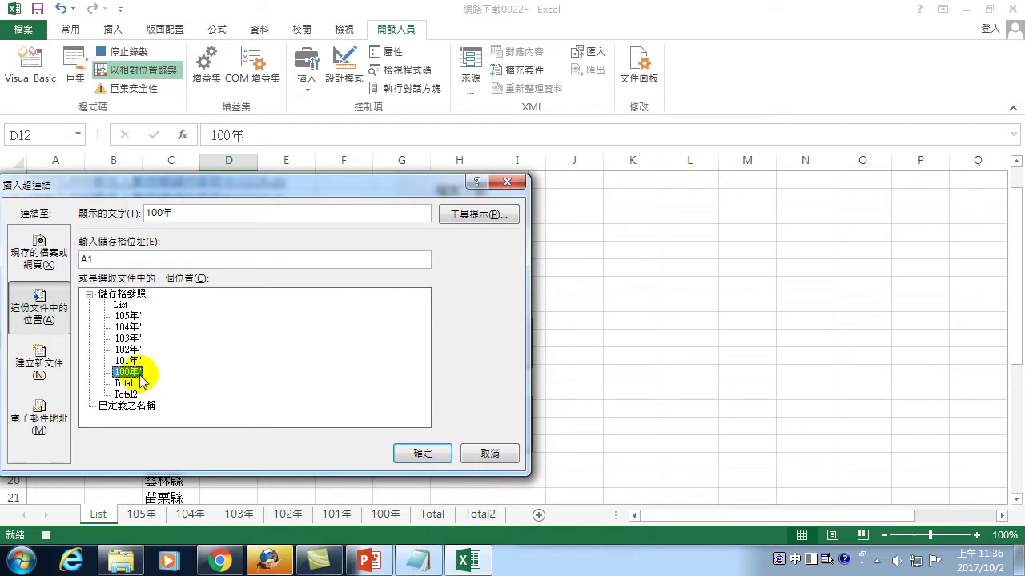
click(423, 453)
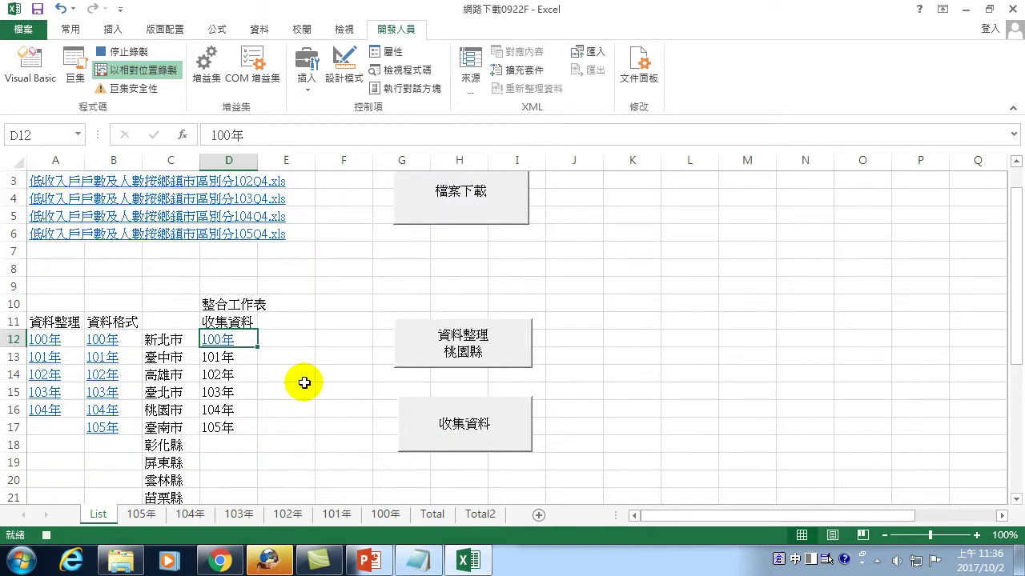
right_click(218, 346)
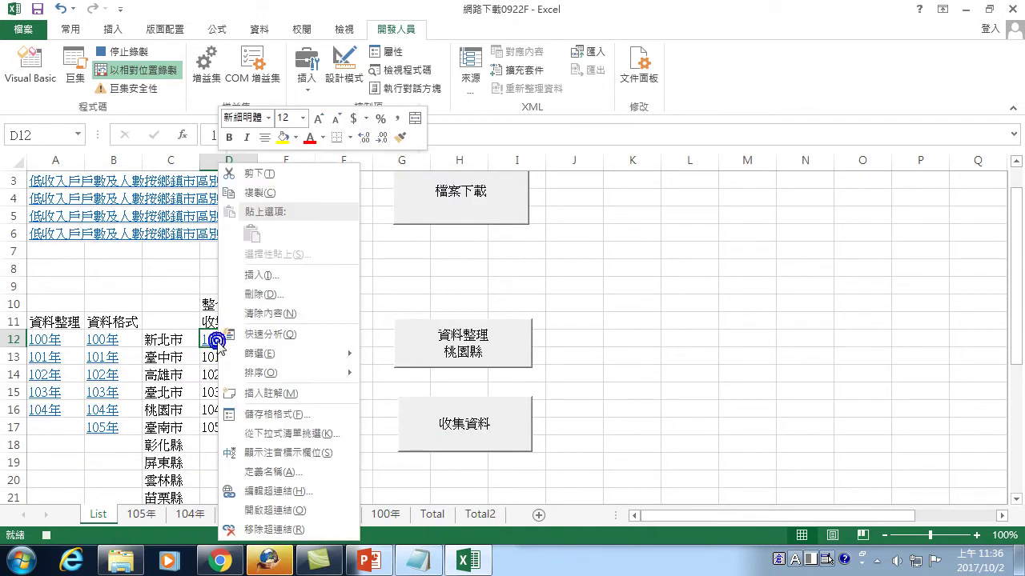
click(264, 511)
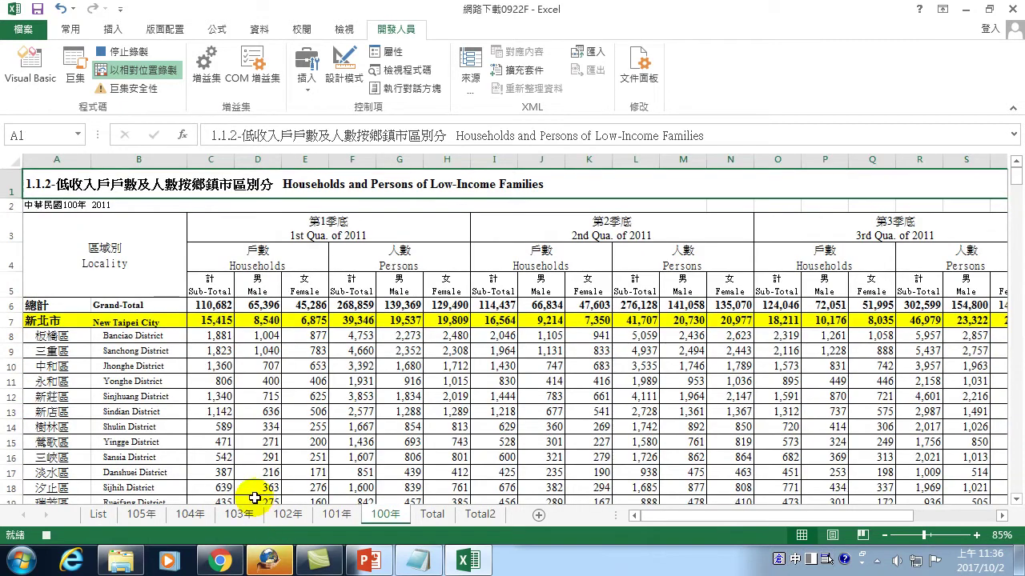
Step: Find 新北市 on the 100年 sheet to jump to its row
click(70, 30)
click(949, 60)
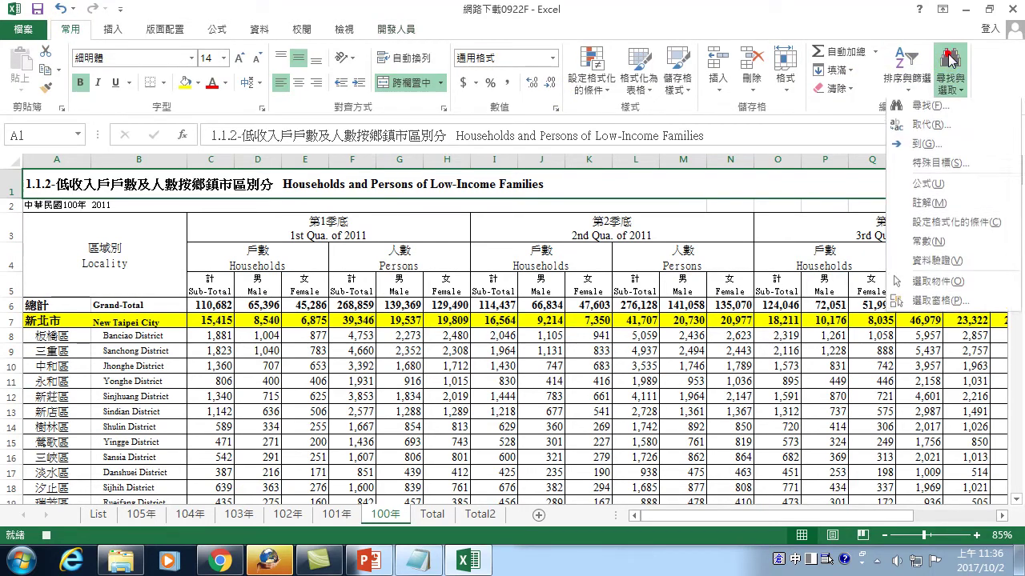
click(918, 105)
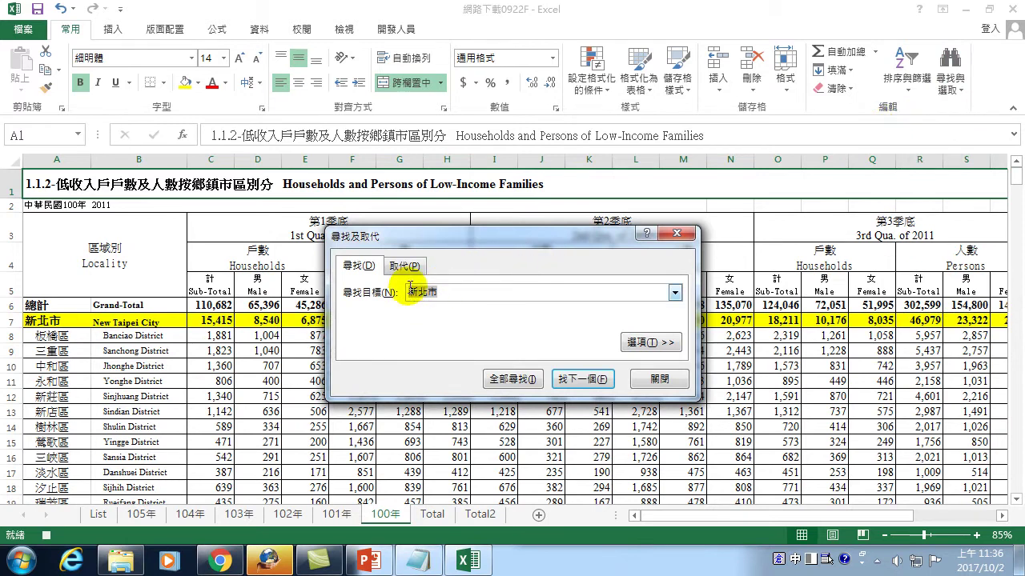
click(580, 380)
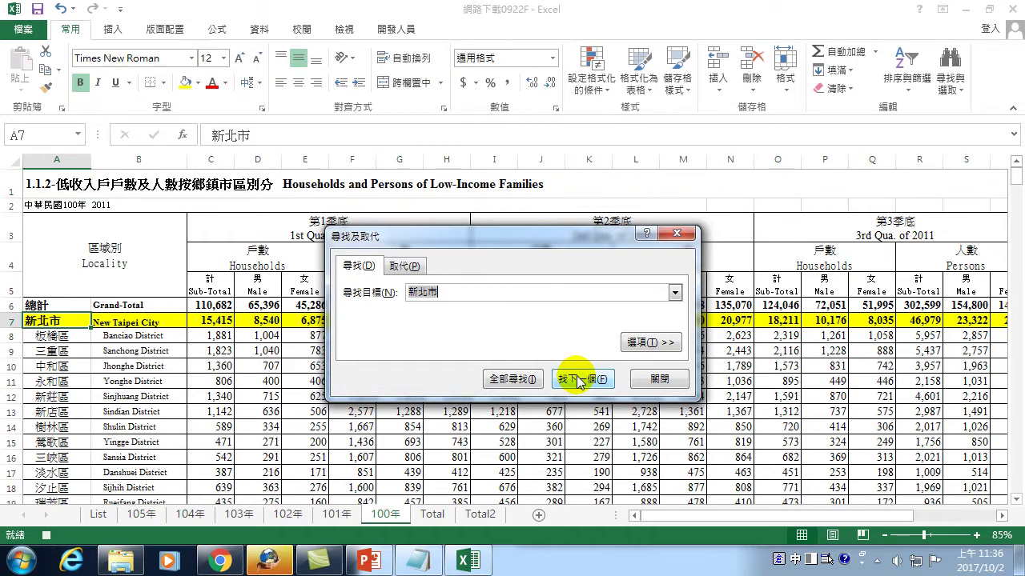
click(659, 379)
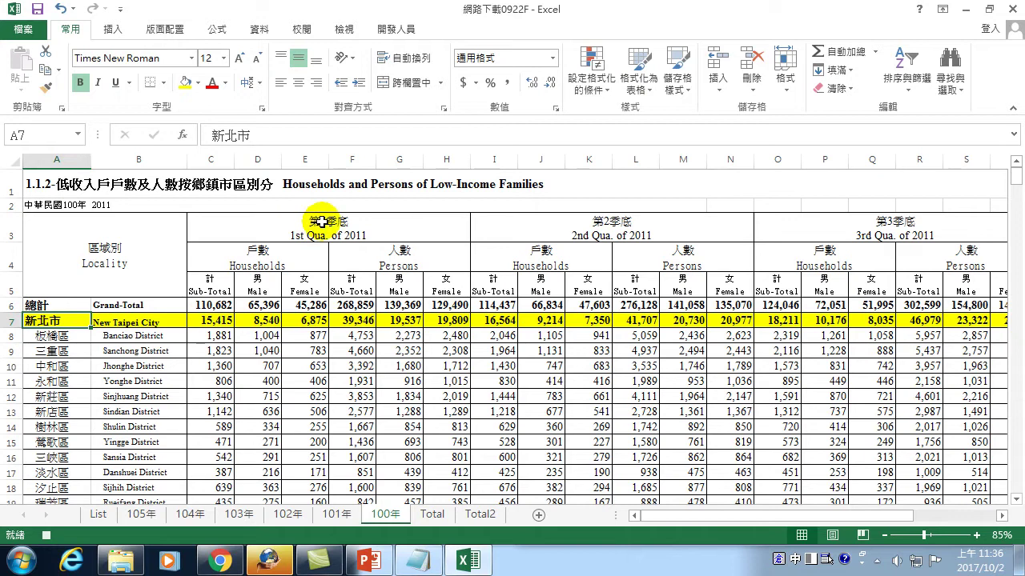
Step: Select 新北市's quarterly household subtotals in C7, I7, O7 and U7 and copy them
click(217, 321)
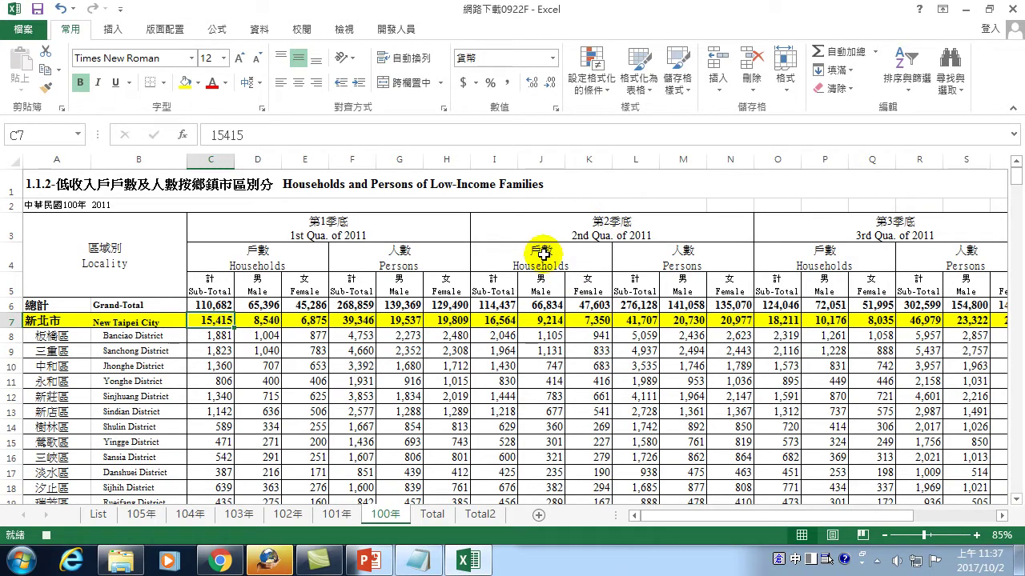
ctrl+click(492, 321)
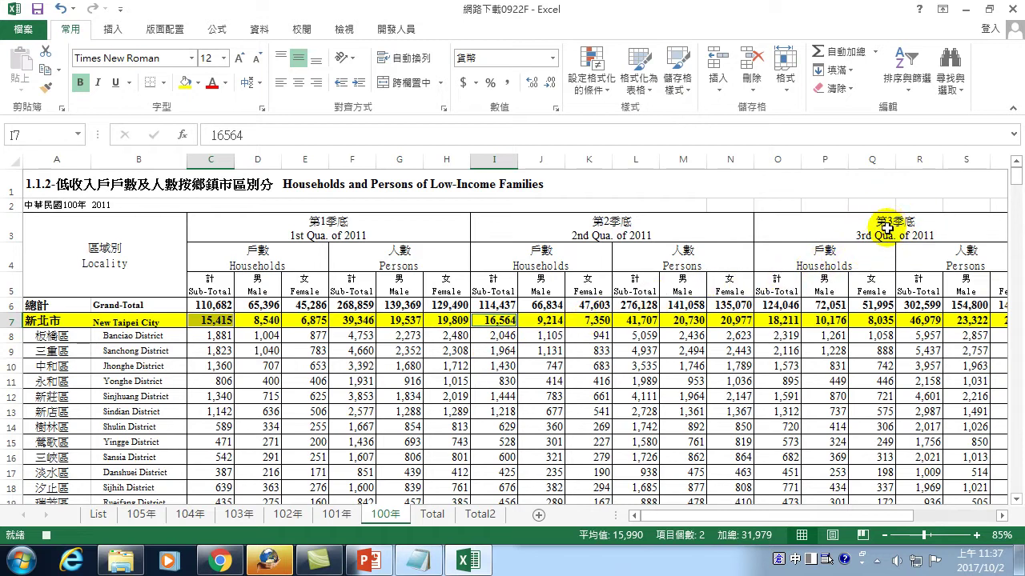
ctrl+click(770, 321)
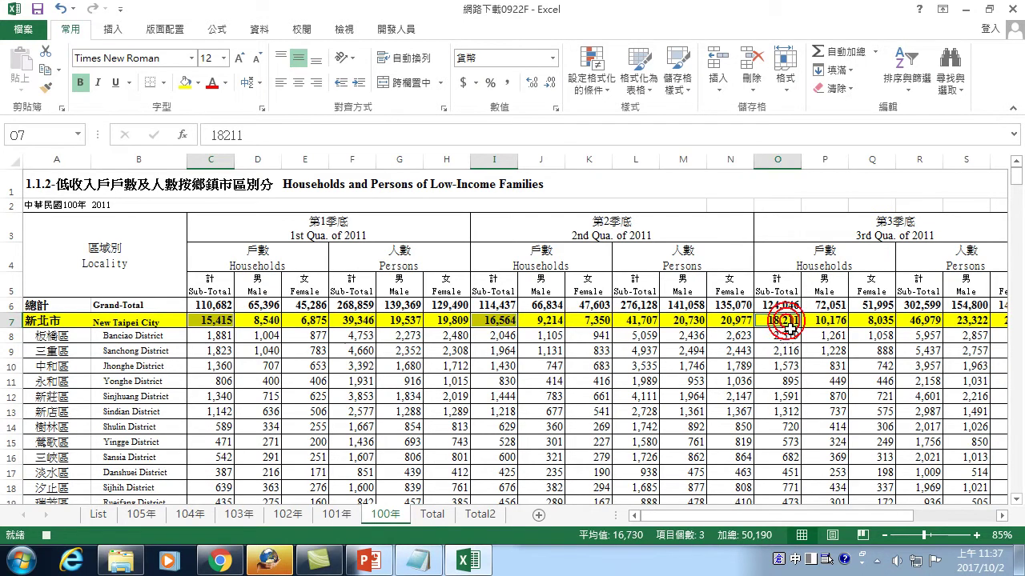
click(1001, 517)
click(1001, 516)
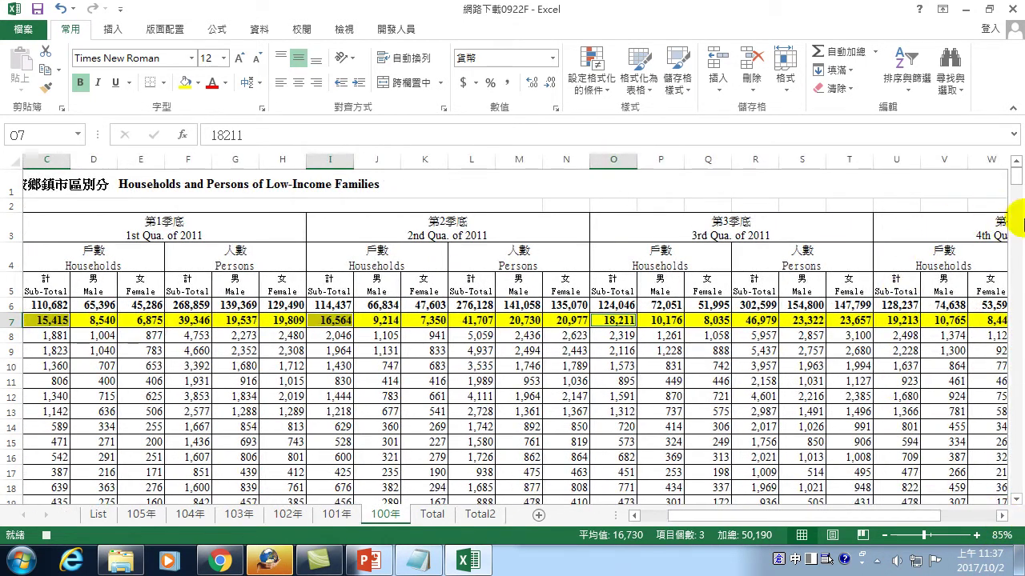
click(1001, 516)
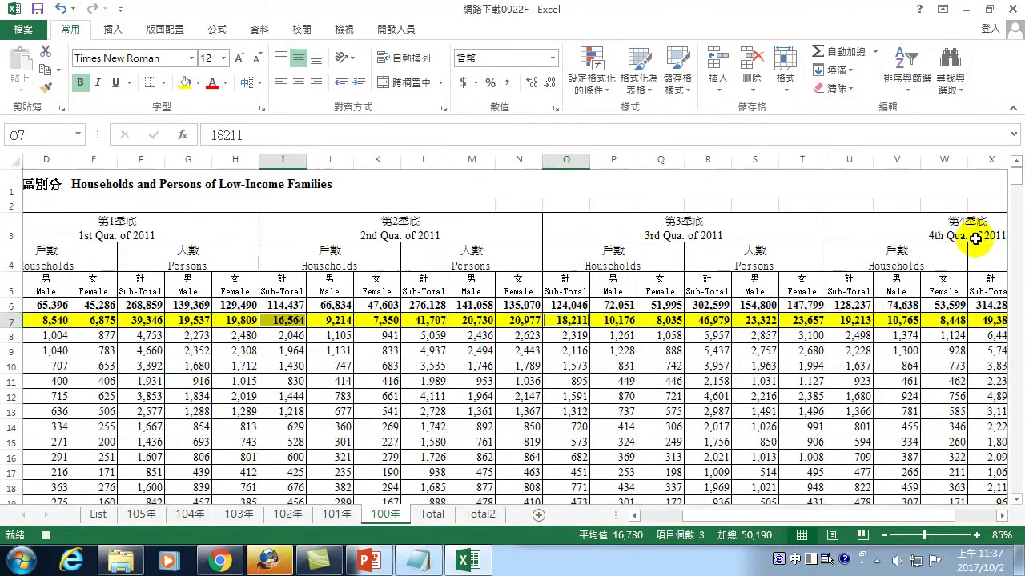
ctrl+click(845, 321)
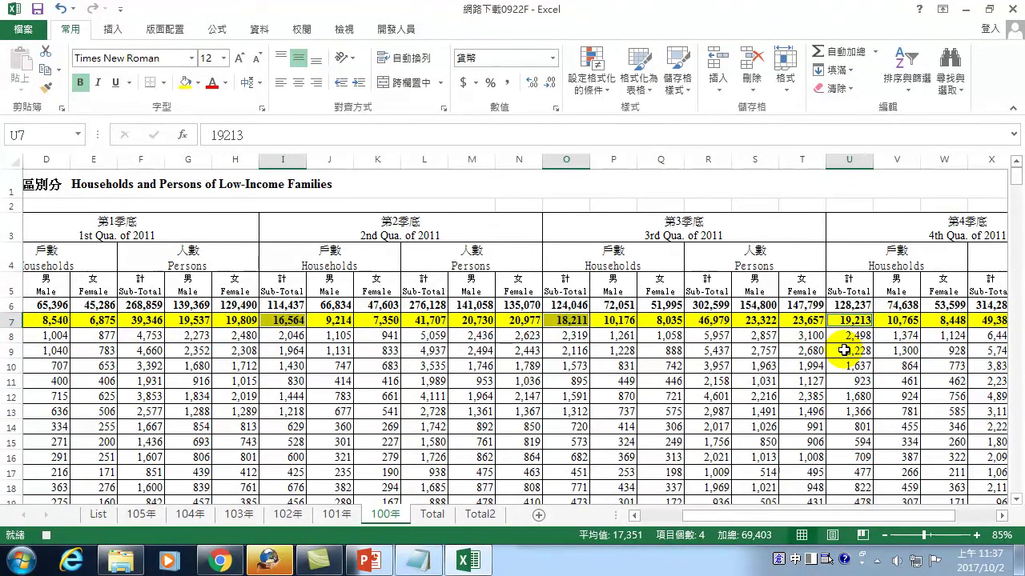
click(45, 70)
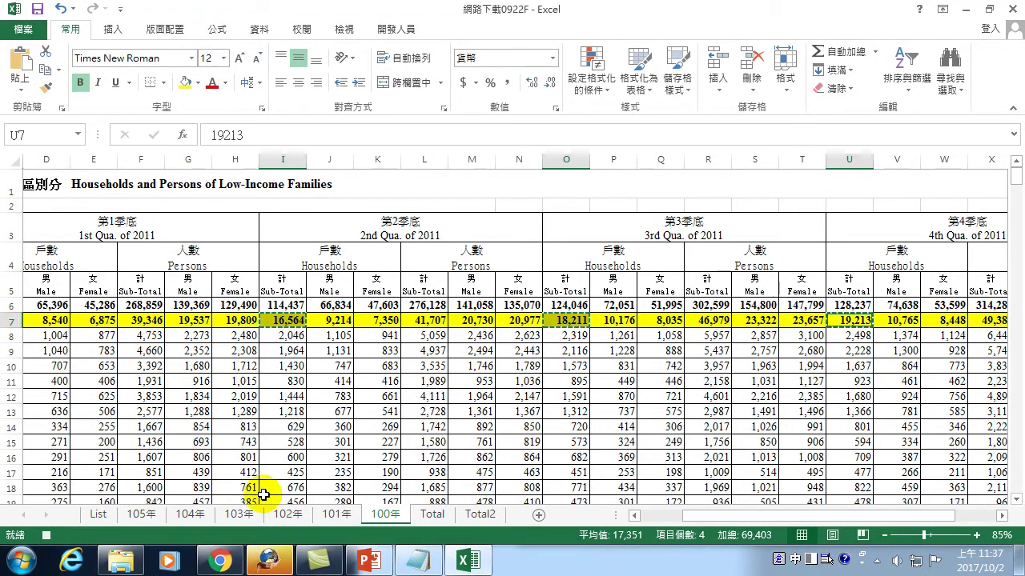
Step: Paste the four subtotals into C2 on the Total sheet, move down one row, and stop recording
click(431, 516)
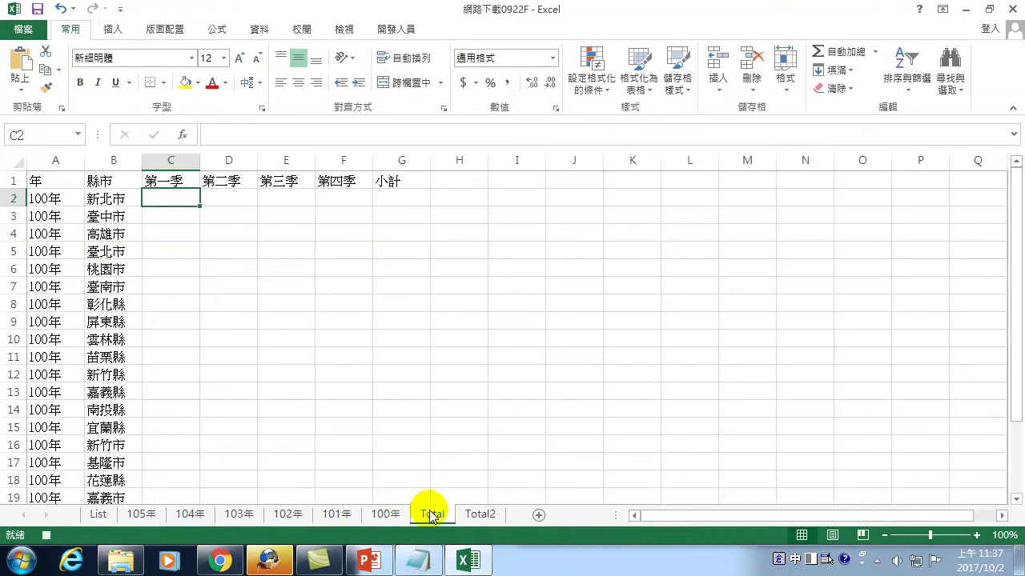
click(19, 60)
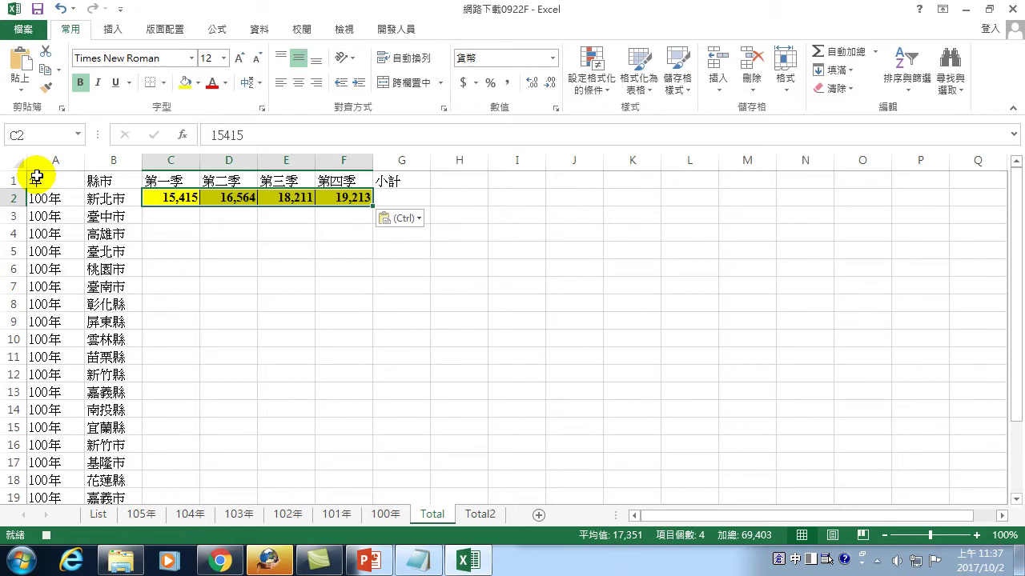
key(Down)
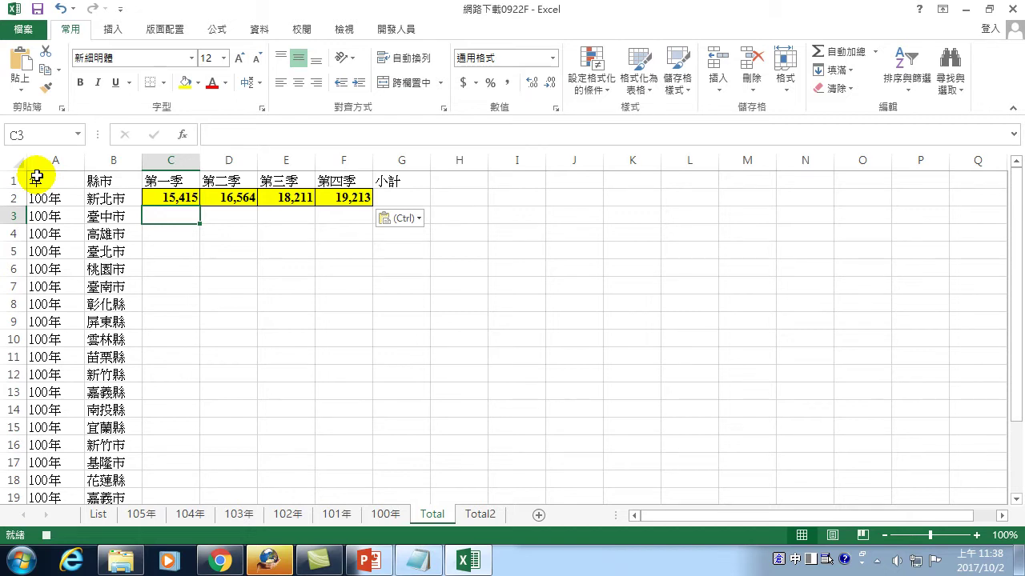
click(404, 31)
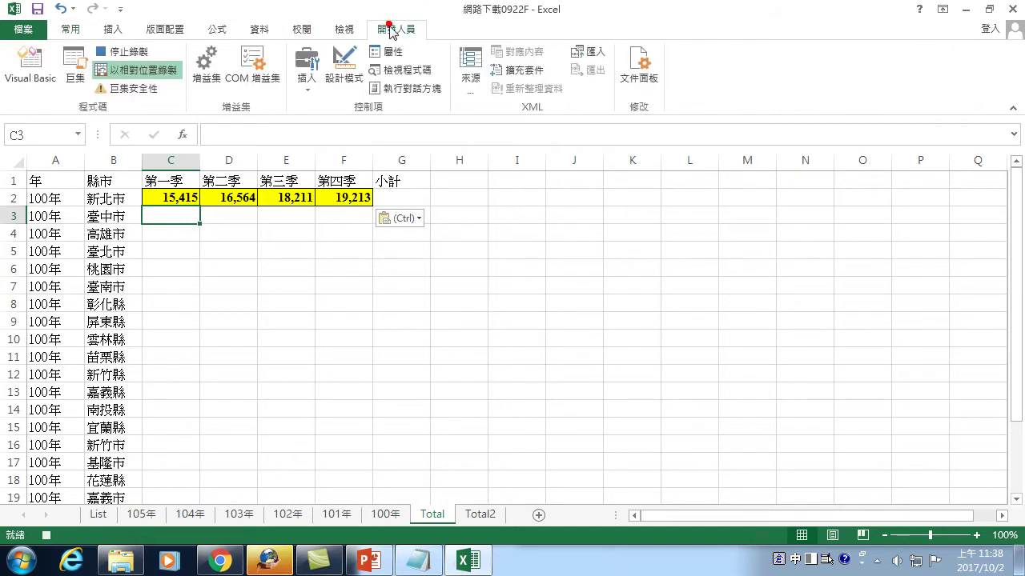
click(133, 54)
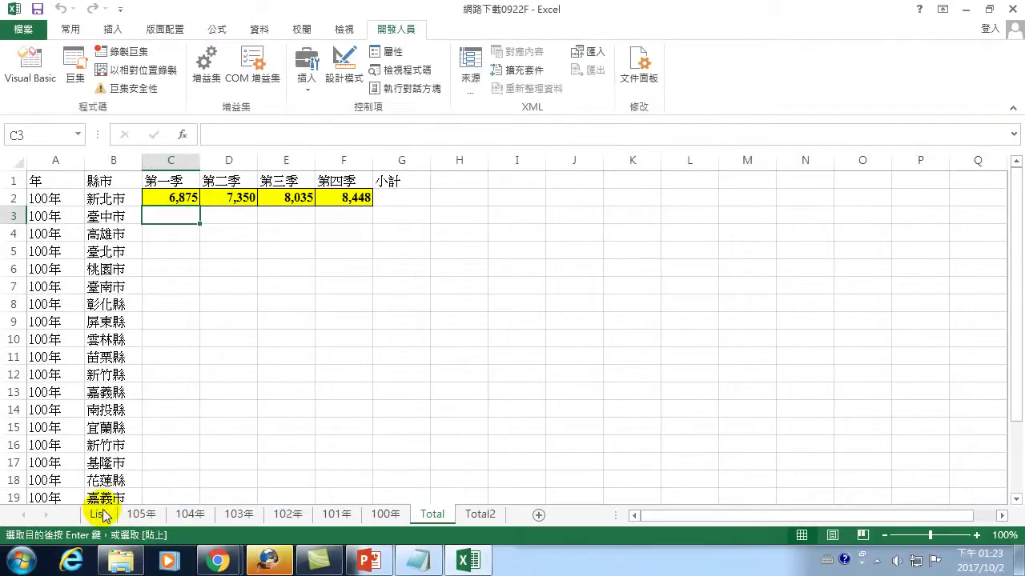
Step: Return to Excel's List sheet after the lesson title slide
click(98, 514)
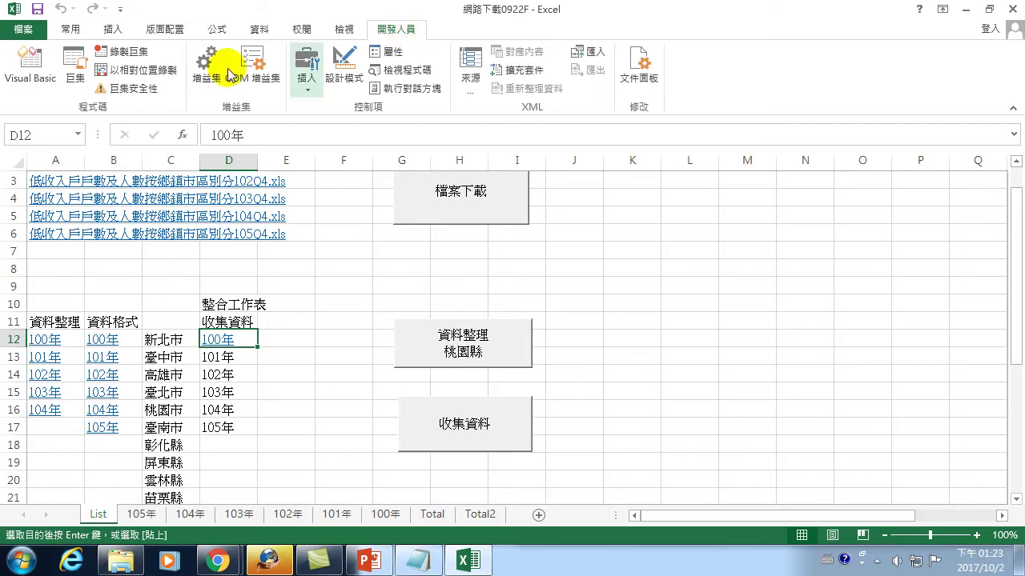
Step: Open the 戶數收集 macro for editing and enlarge its Module7 code window
click(75, 68)
click(388, 180)
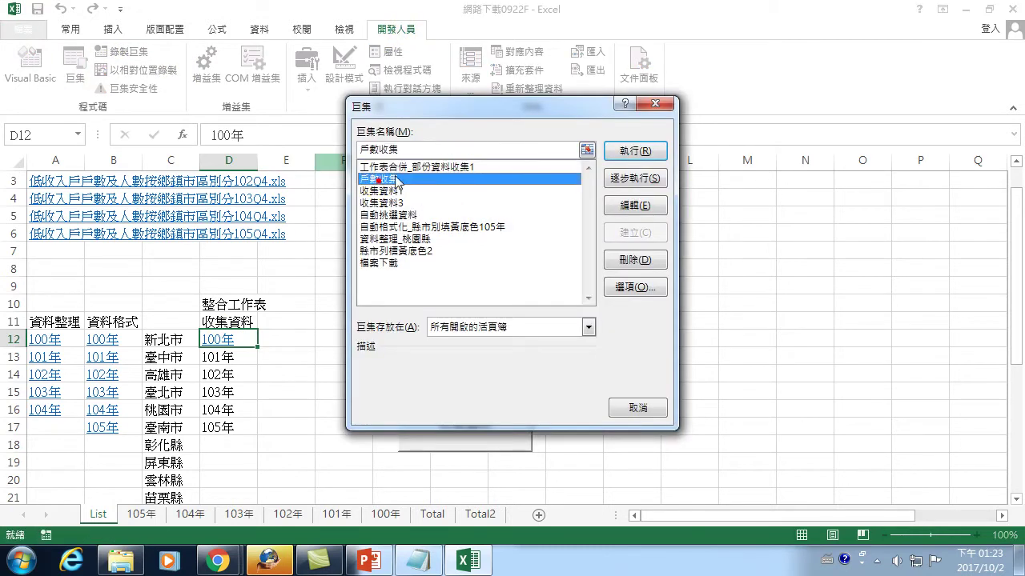
click(629, 205)
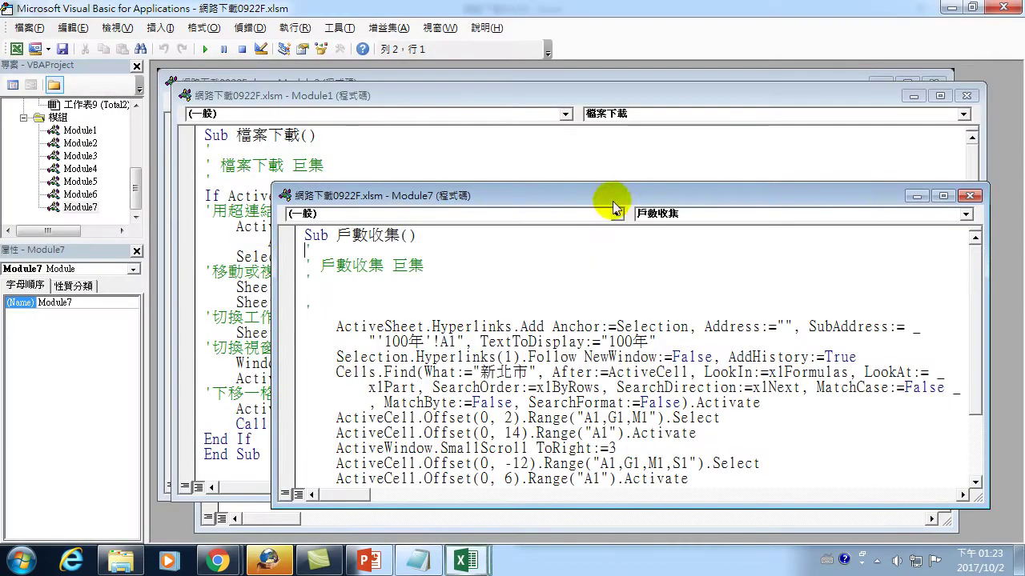
drag(446, 196, 380, 128)
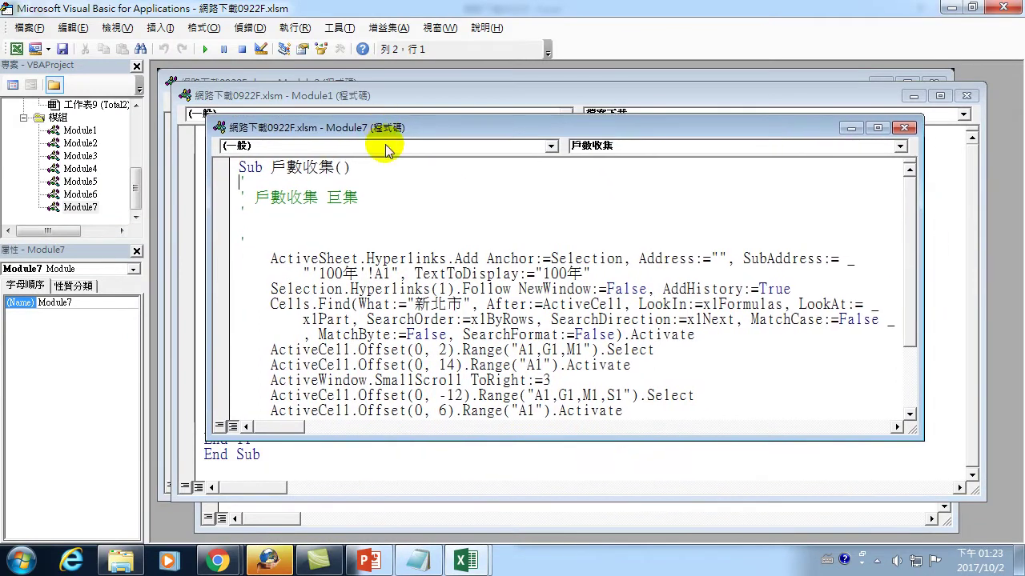
drag(914, 434, 985, 530)
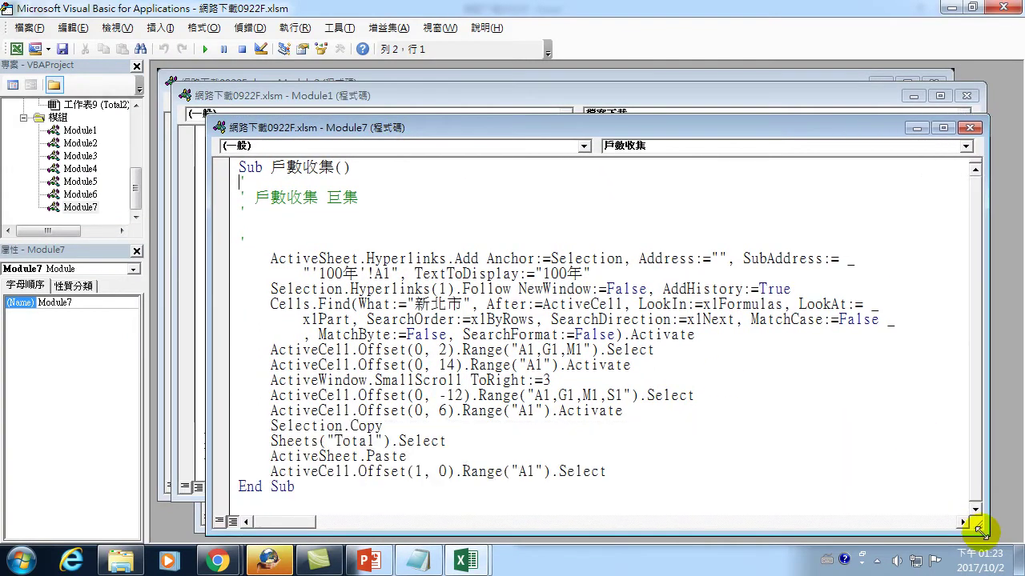
click(257, 238)
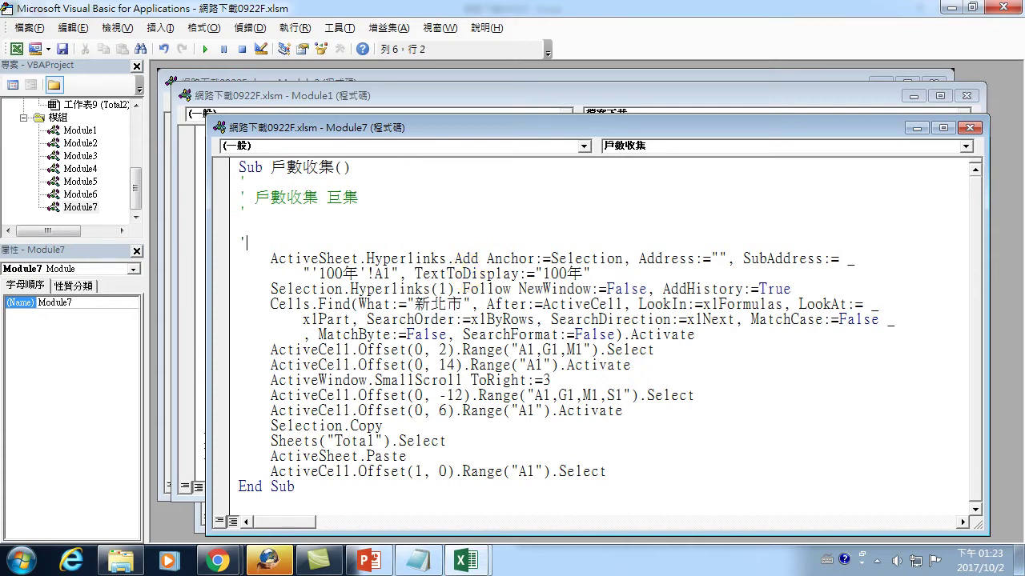
Step: Add the comments 收集100年的資料 and '搜尋,選取四季的戶數 at the top of the macro
key(ctrl+space)
text(收)
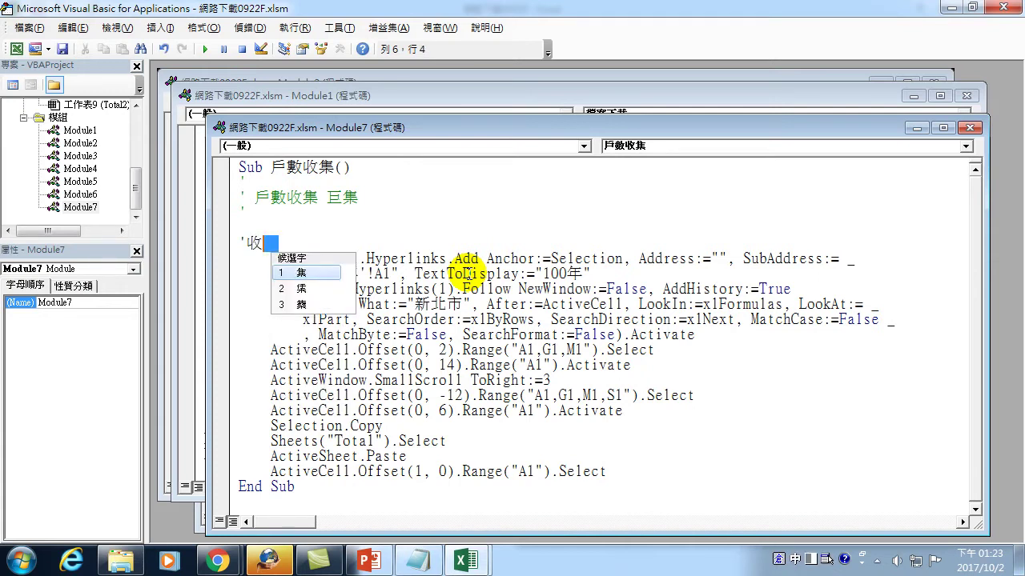
text(集100)
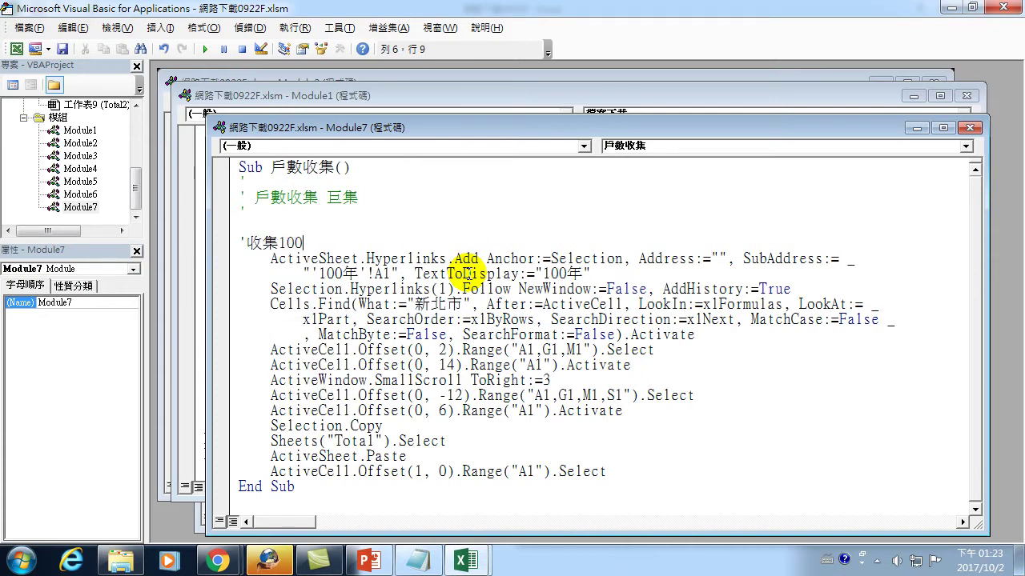
text(年)
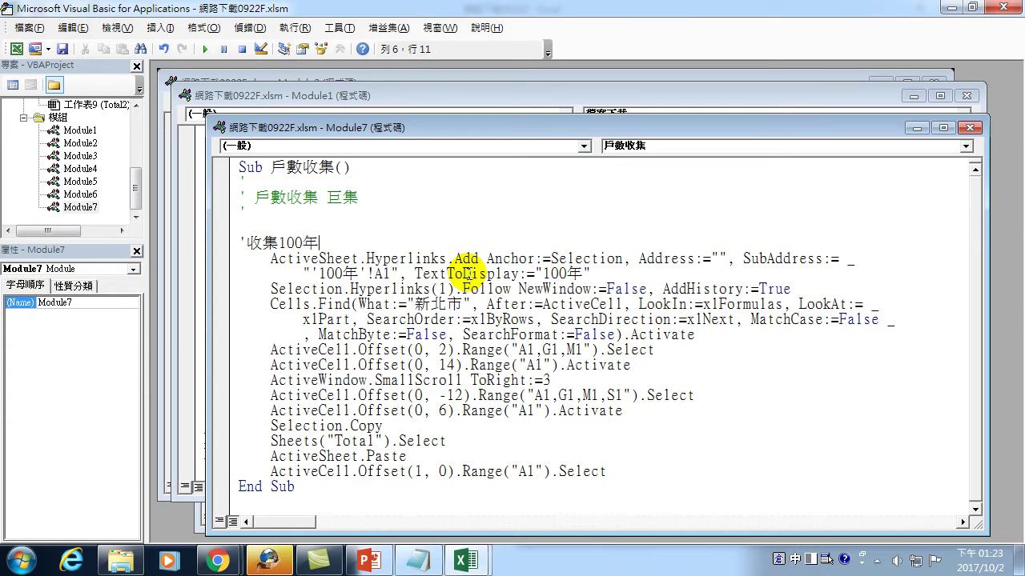
text(的資料)
key(Down)
key(Down)
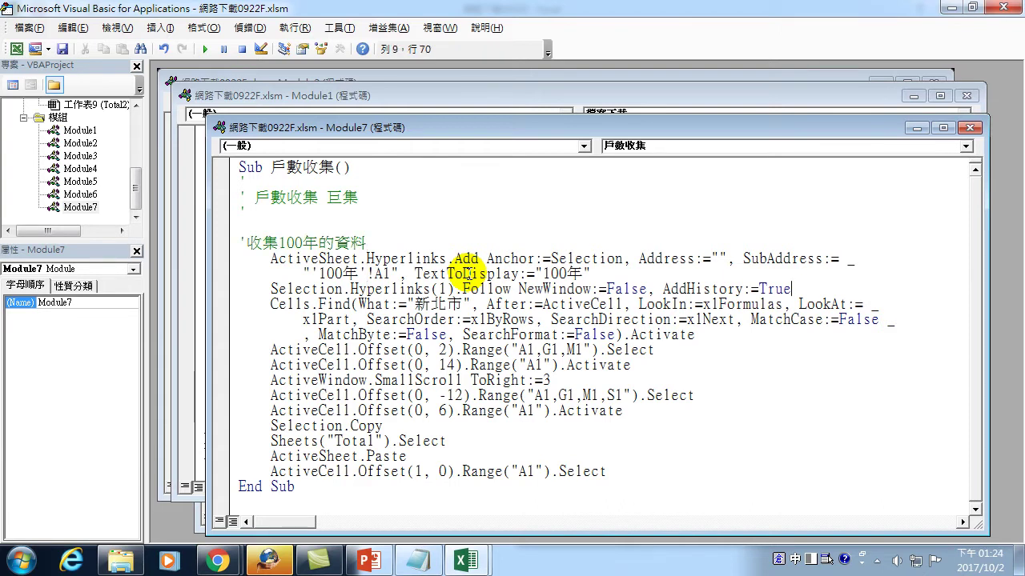
key(Return)
text(')
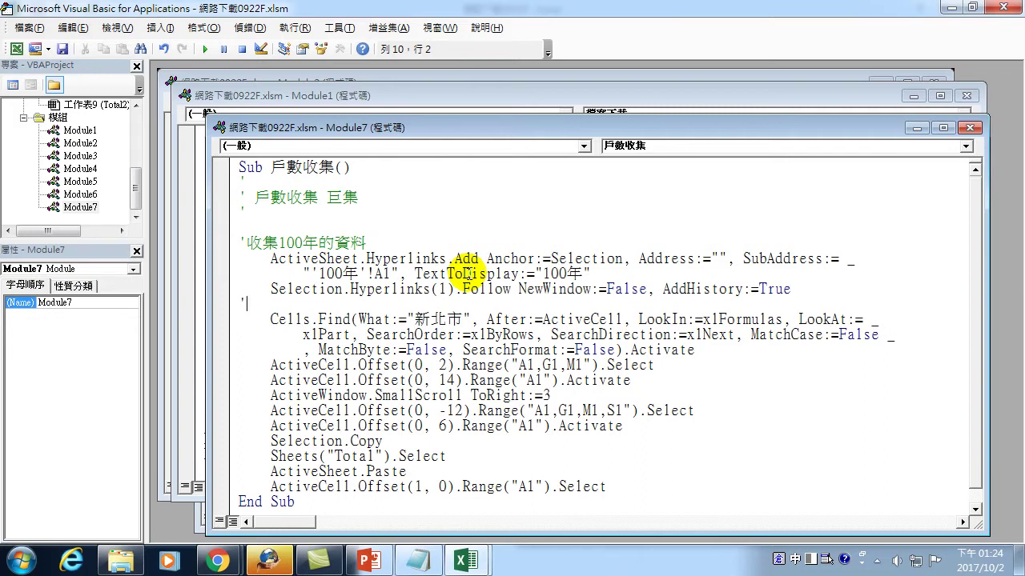
text(搜)
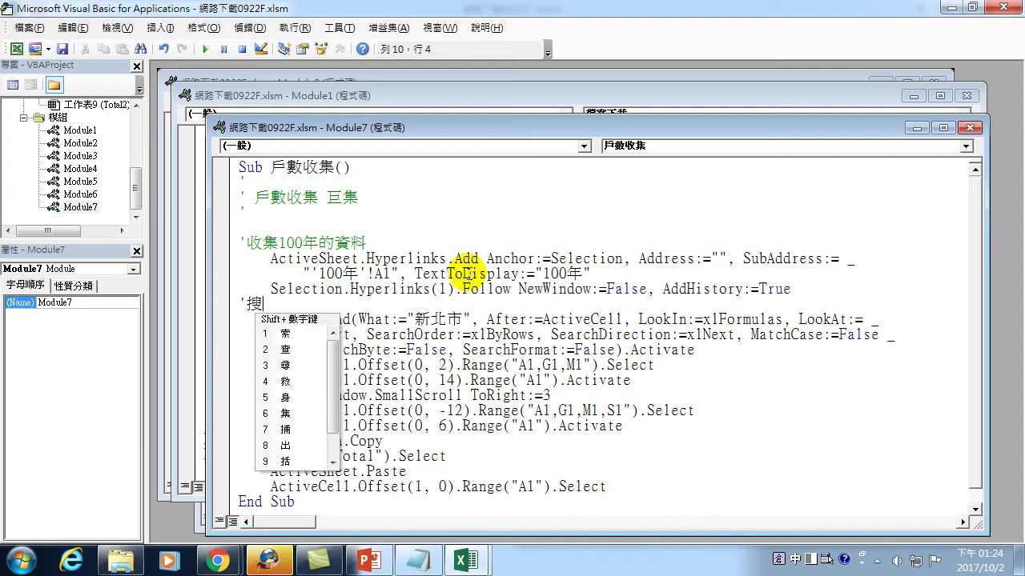
text(尋)
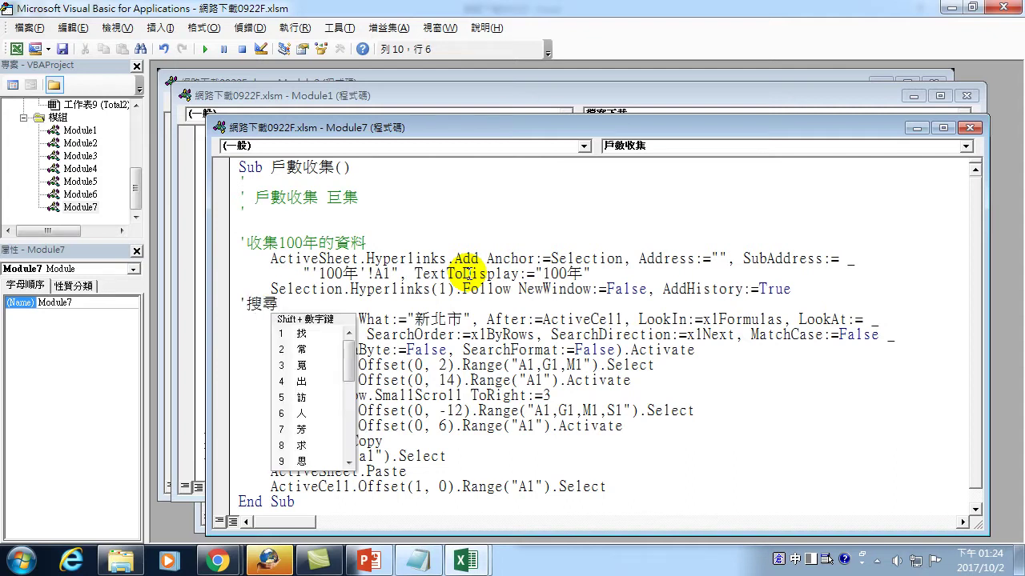
key(Escape)
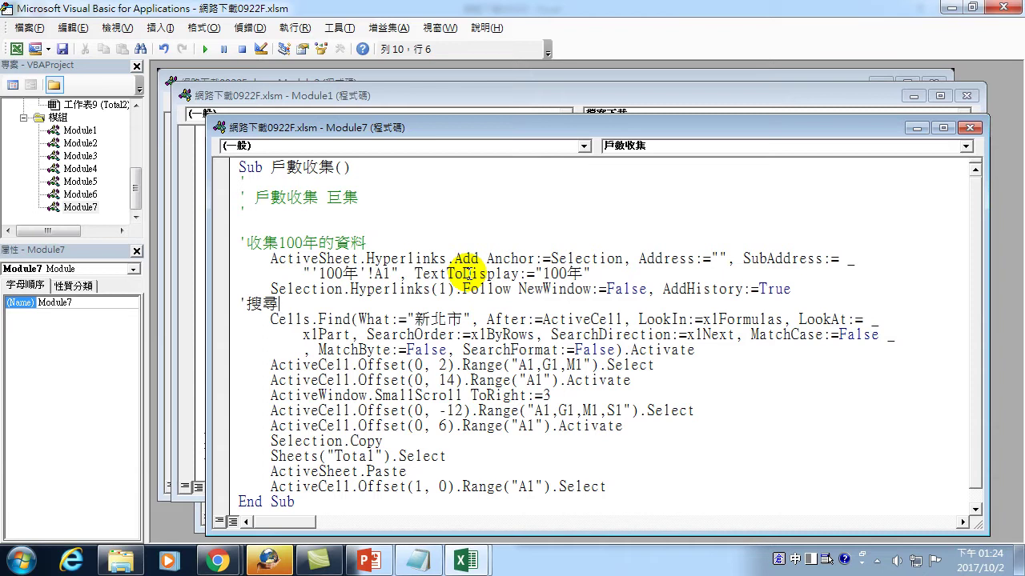
text(選取)
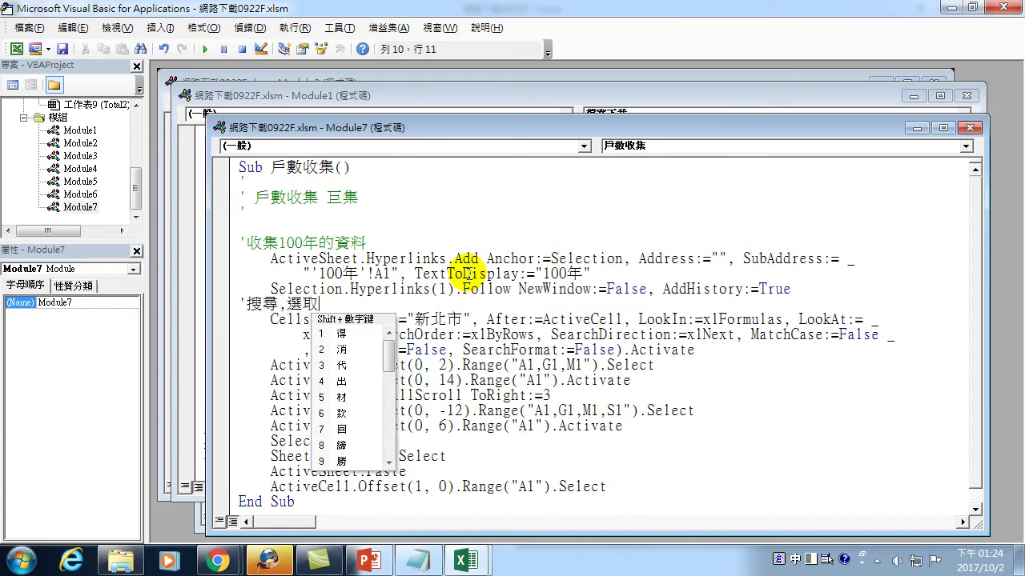
text(w)
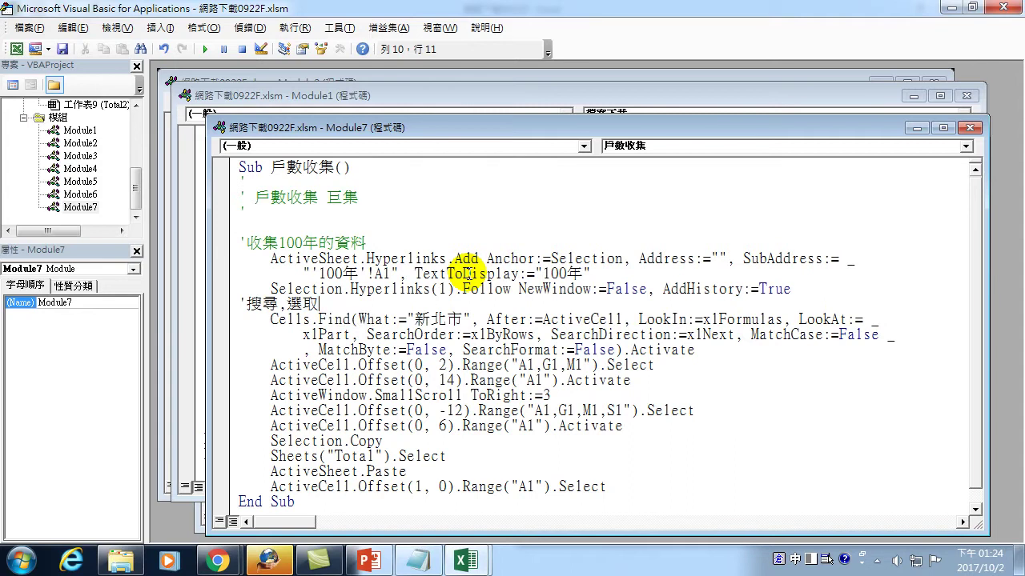
text(c)
key(space)
text(hdnd)
key(space)
text(hapi)
key(space)
text(hsl)
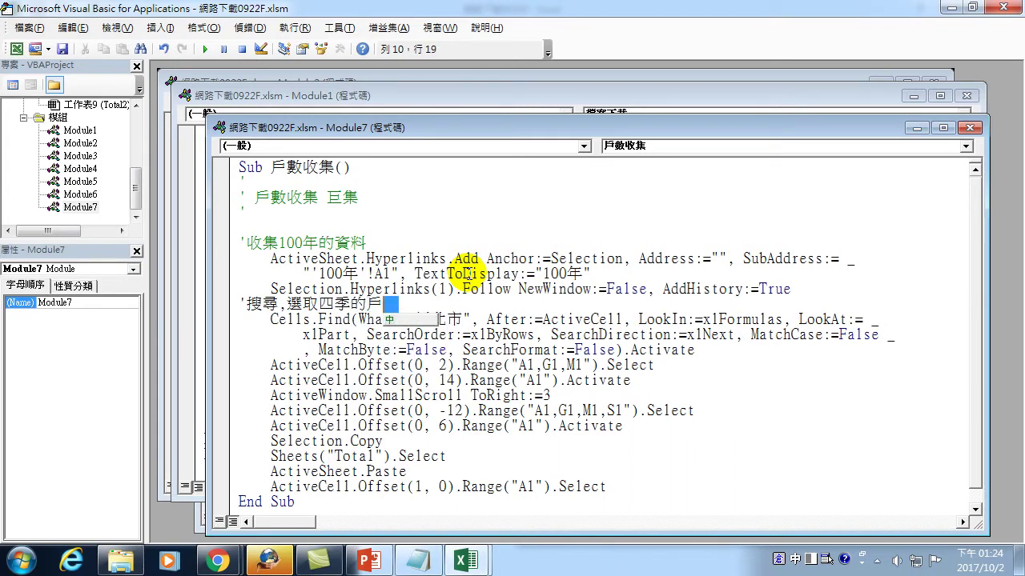
text(k)
key(space)
key(Escape)
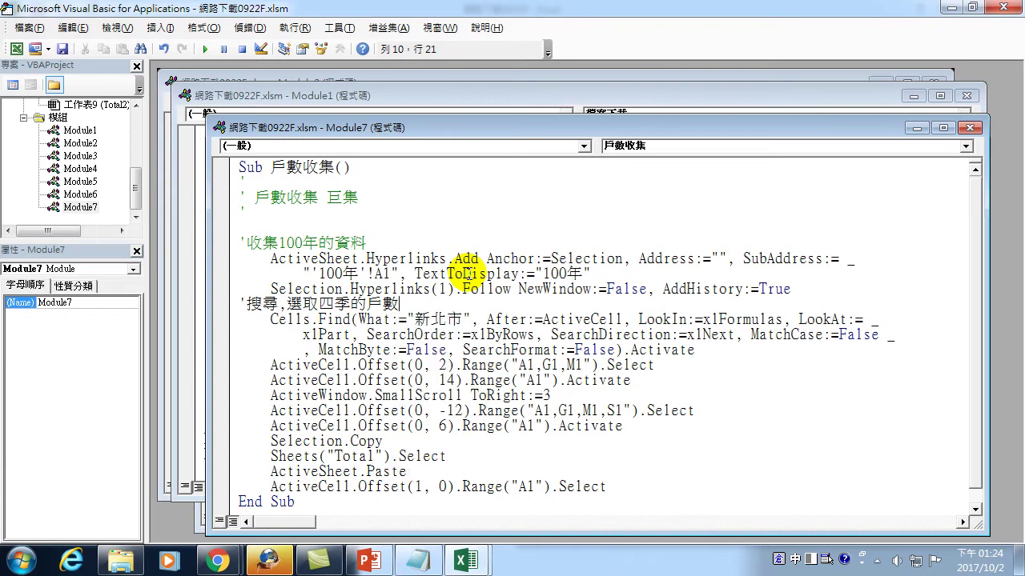
Step: Highlight the Cells.Find through Selection.Copy block that the search comment describes
drag(402, 303, 238, 303)
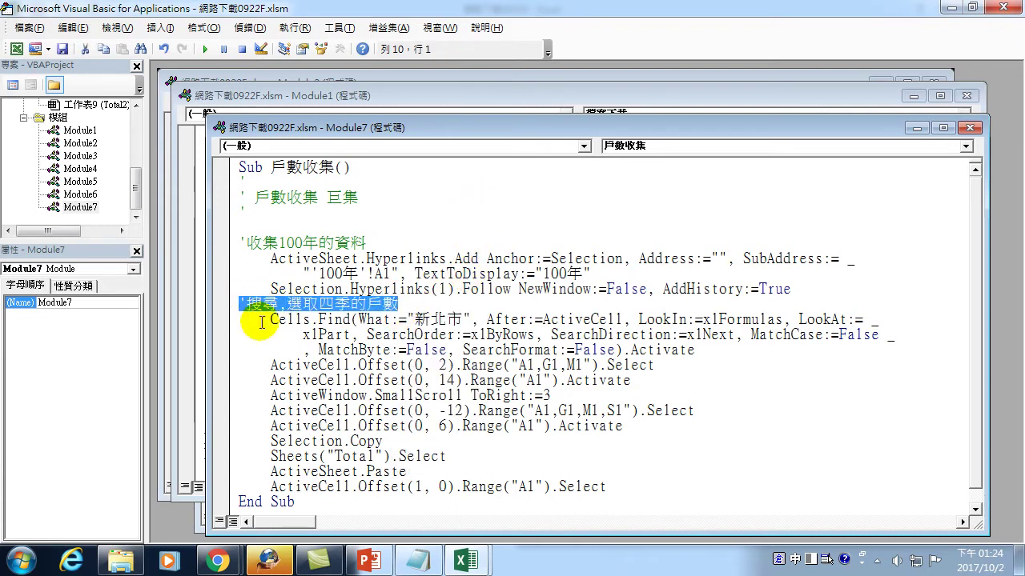
click(263, 318)
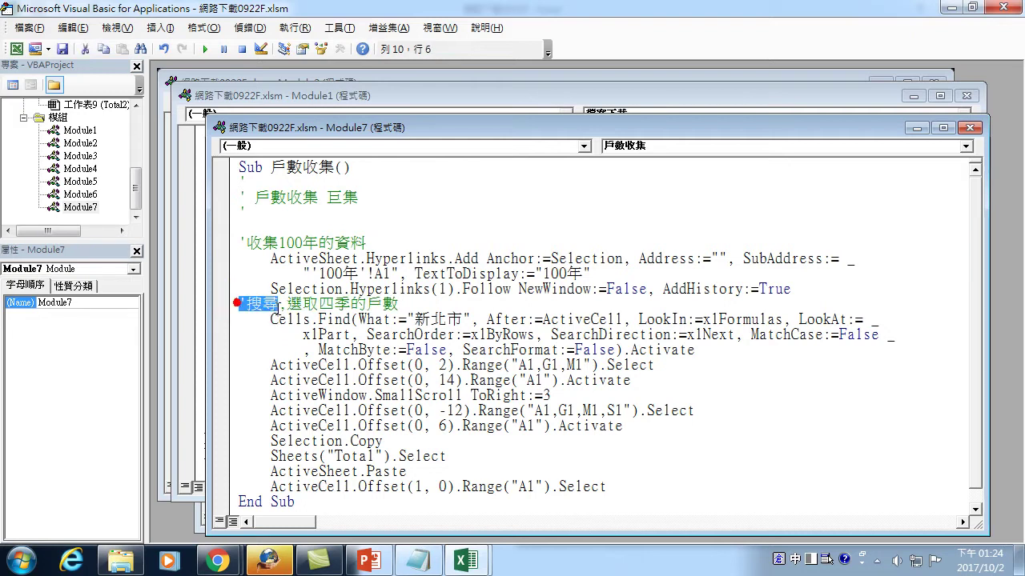
drag(239, 304, 305, 319)
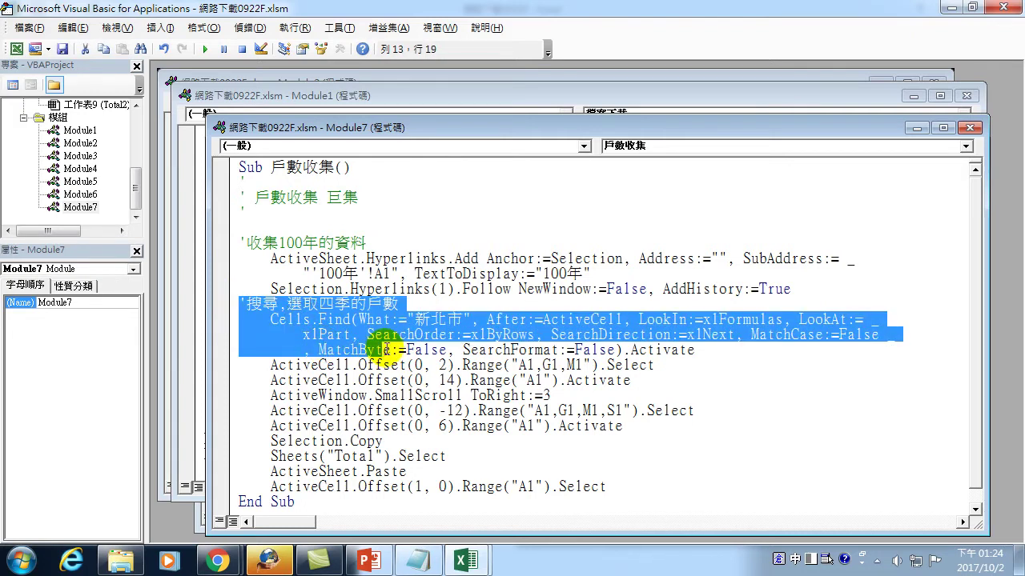
mouse_move(305, 319)
mouse_down()
mouse_move(440, 351)
mouse_move(701, 355)
mouse_up()
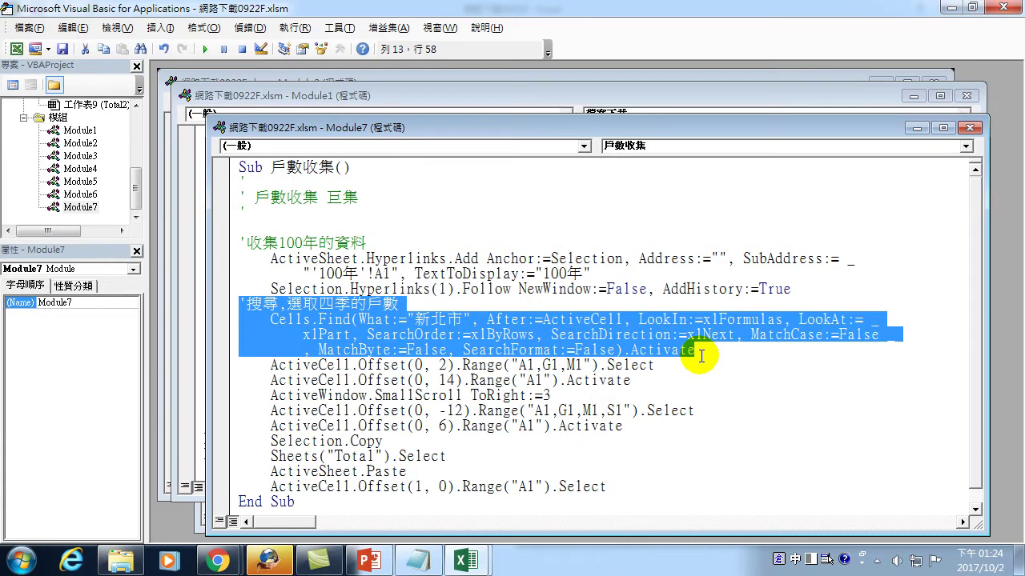
drag(701, 355, 702, 373)
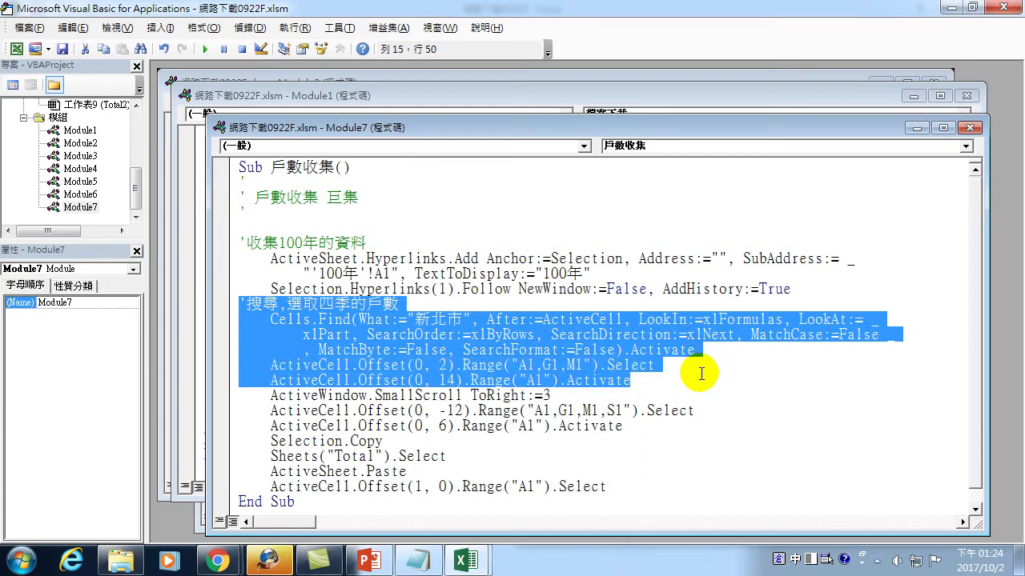
drag(701, 385, 699, 443)
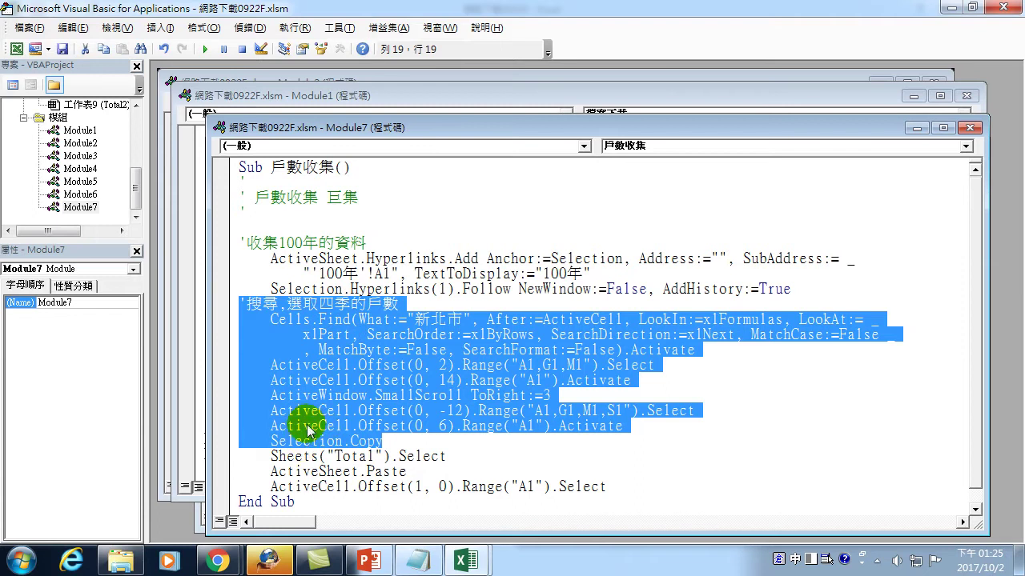
click(652, 436)
Step: Add comments 複製, 切換到Total,貼上 and 下移一格 around the copy and paste lines, then return to Excel
click(650, 427)
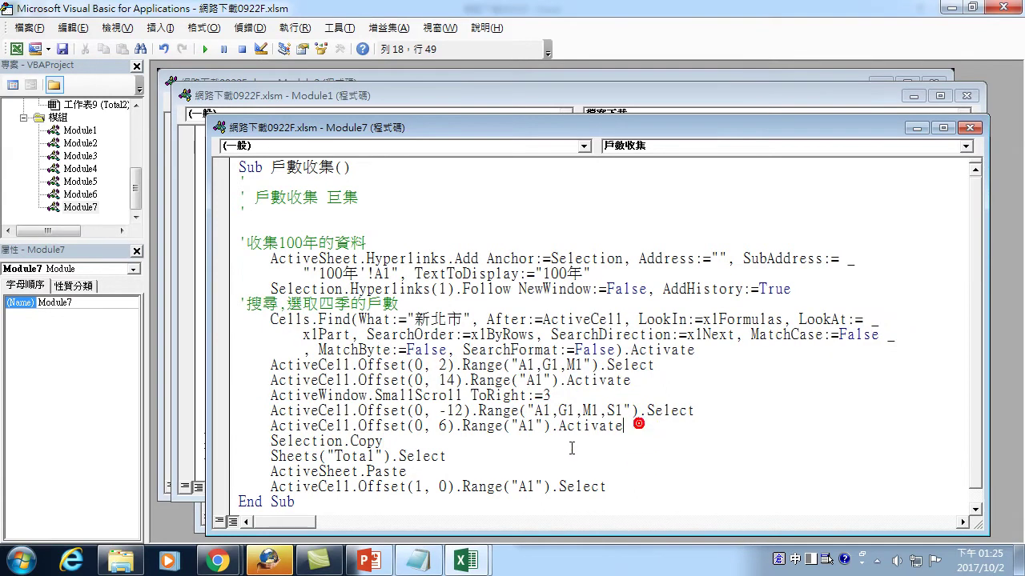
key(Return)
text(')
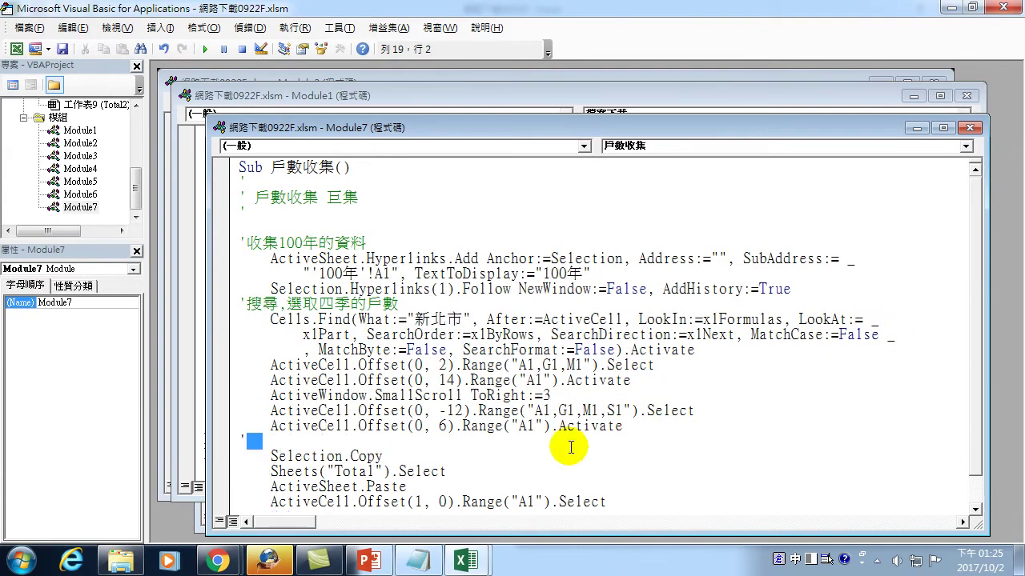
text(複)
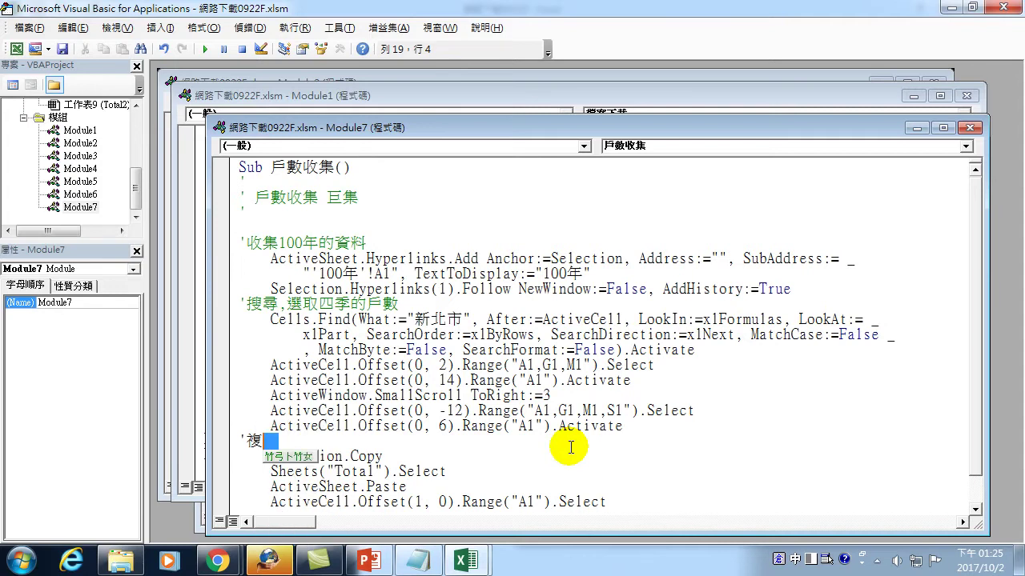
text(製)
click(403, 460)
key(Return)
text(')
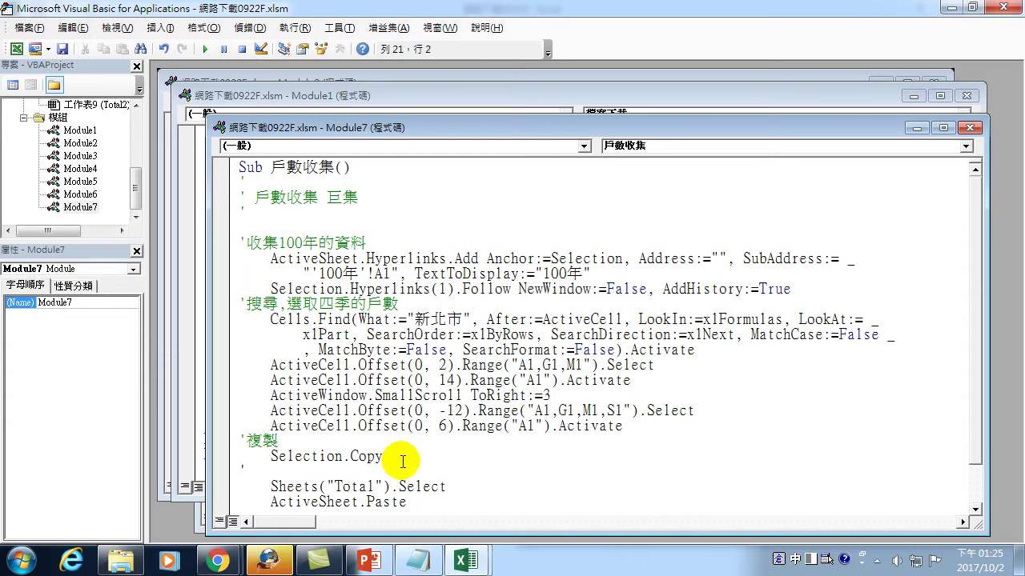
text(切換到)
text(Total)
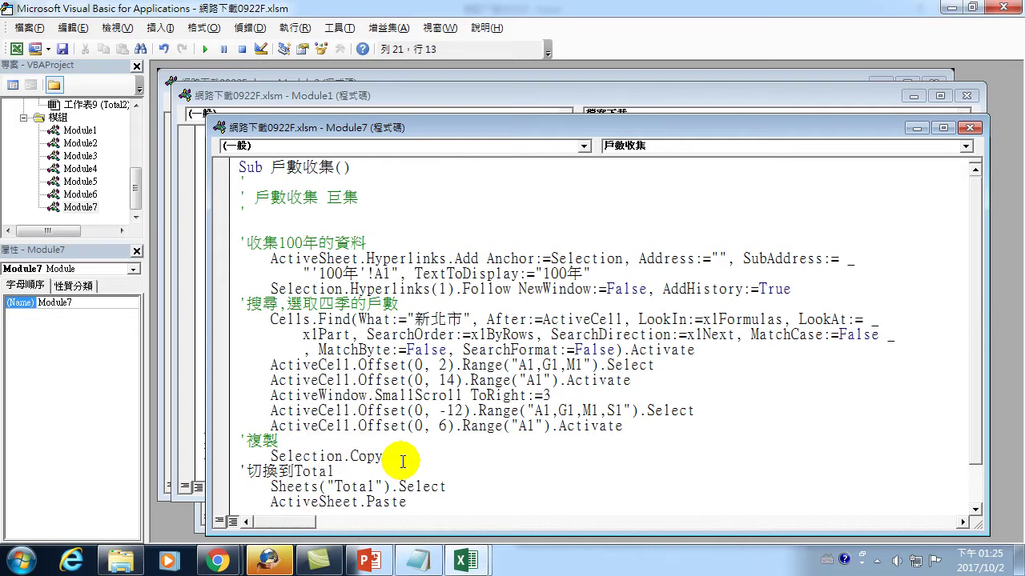
text(,)
text(貼上)
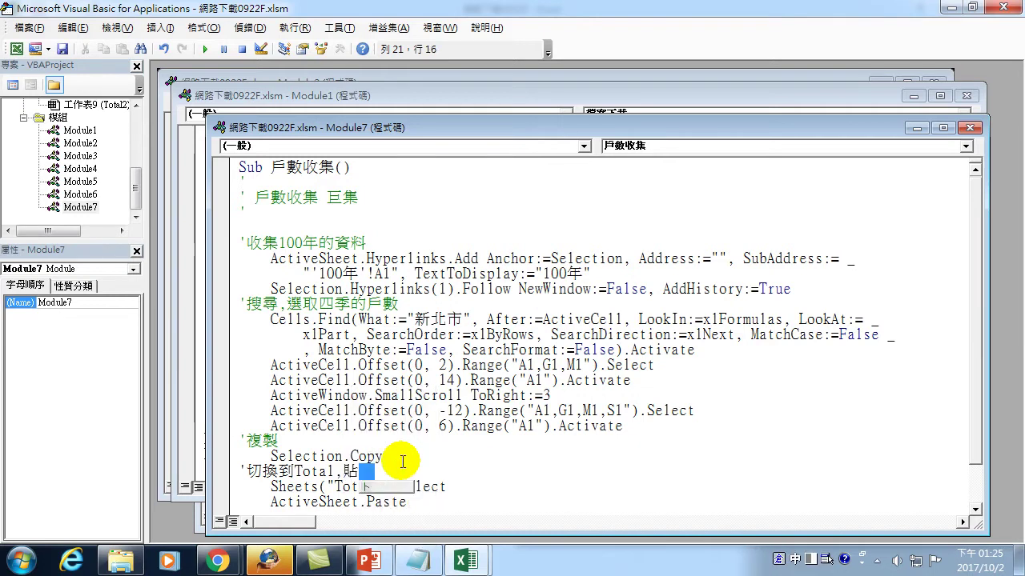
key(Down)
key(Return)
scroll(424, 448, down, 1)
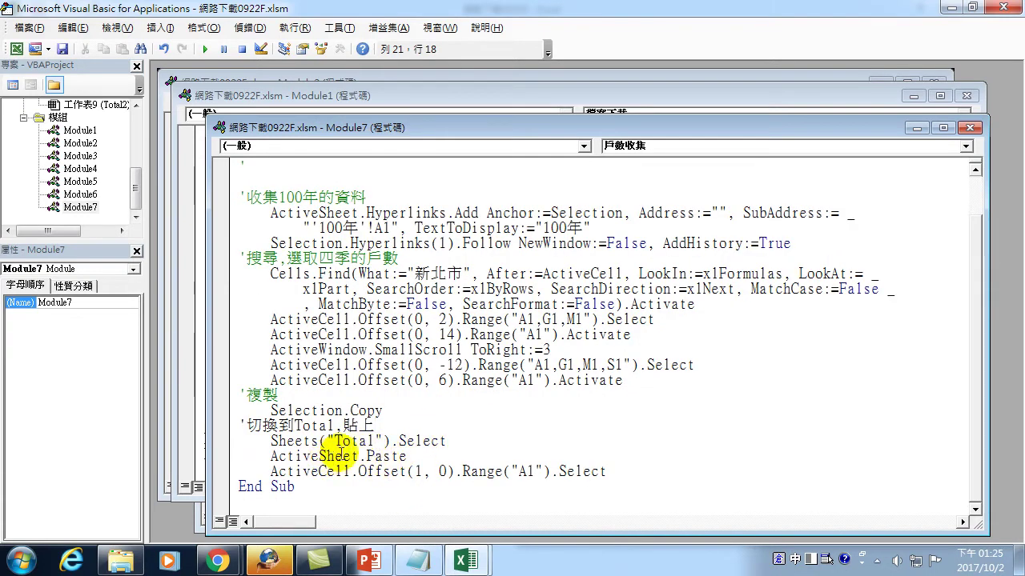
click(422, 457)
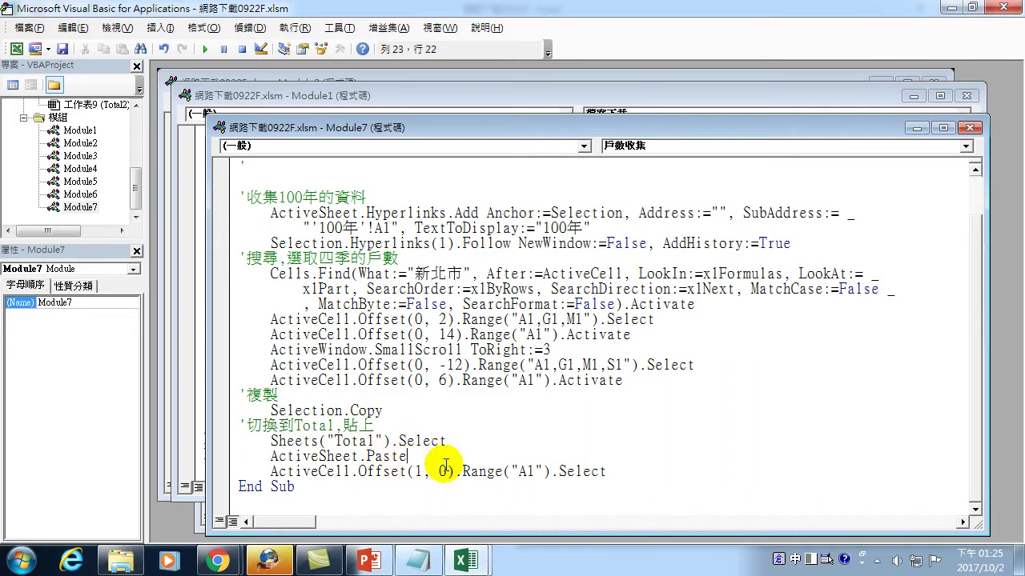
key(Return)
text(')
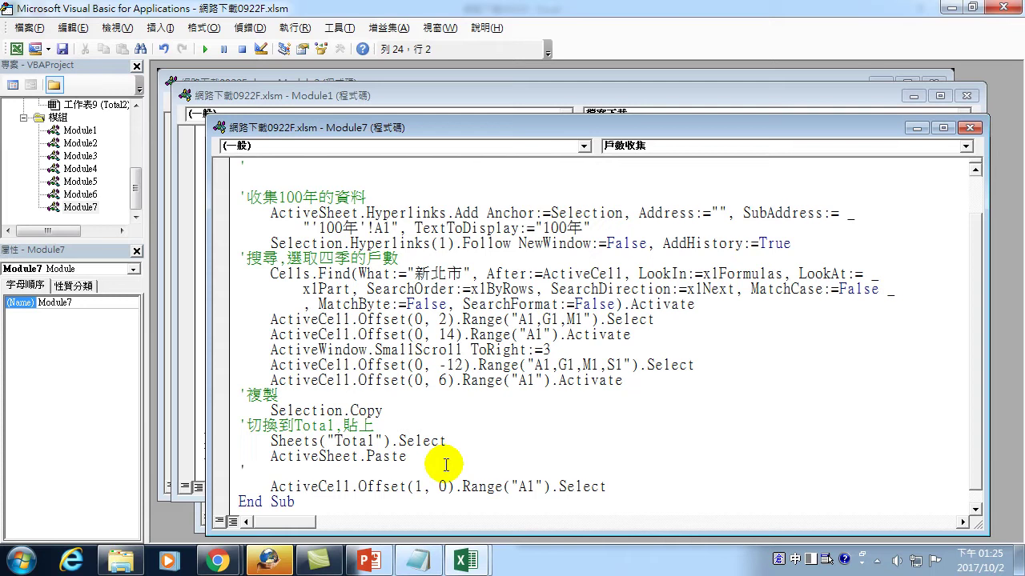
text(下移)
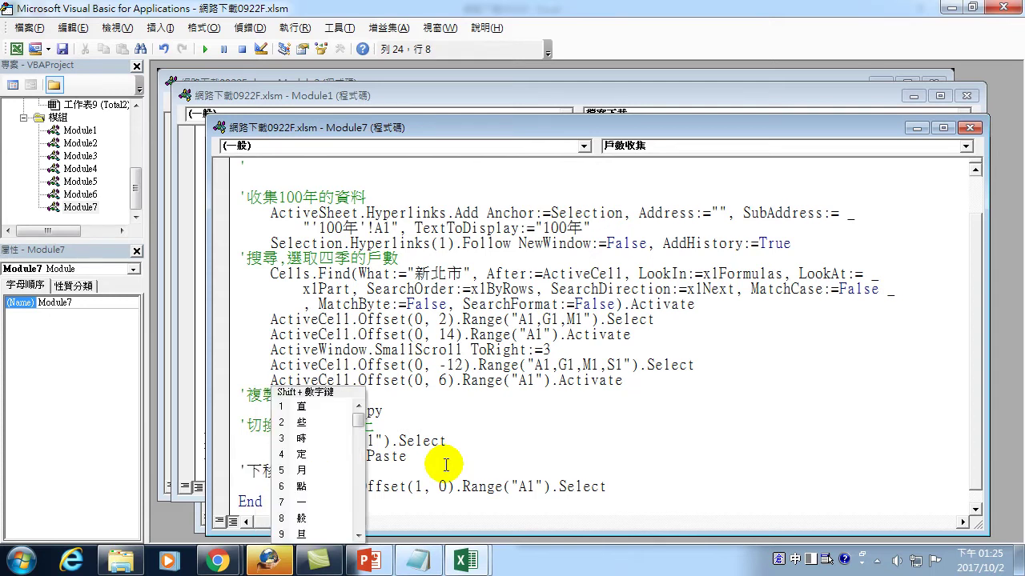
text(一格)
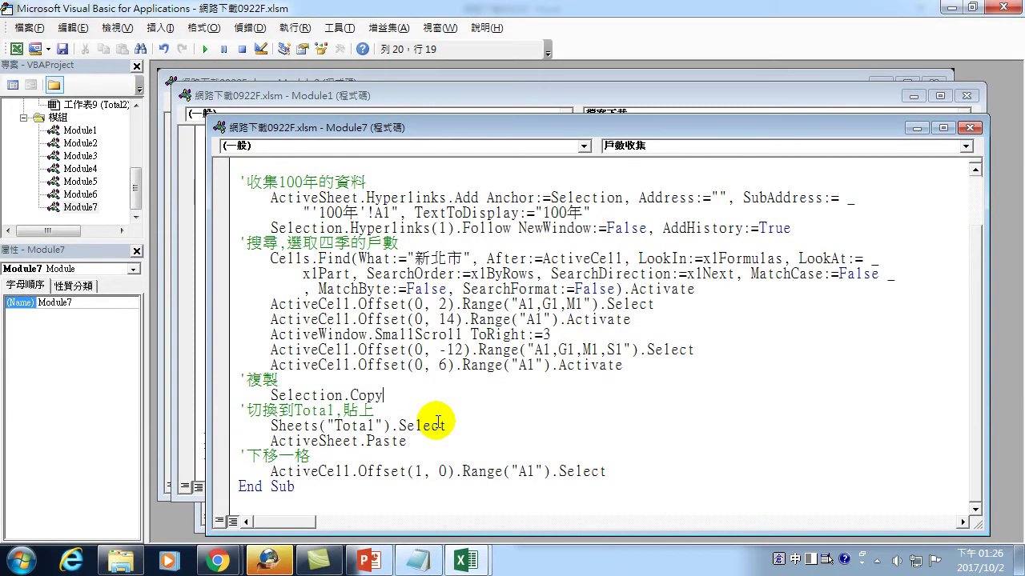
key(alt+F11)
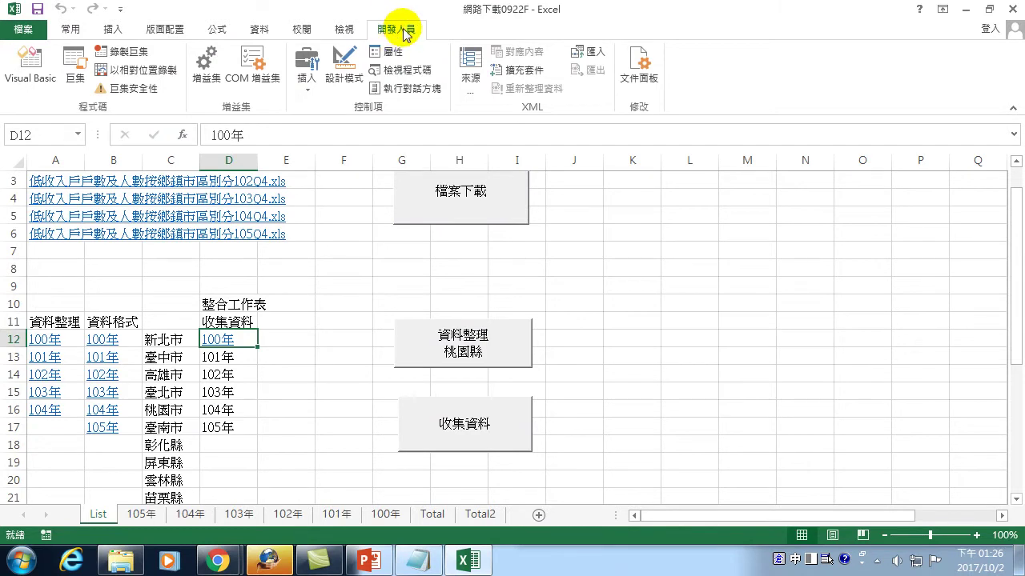
Step: Open the macro list, select 戶數收集, and close it without running
click(71, 64)
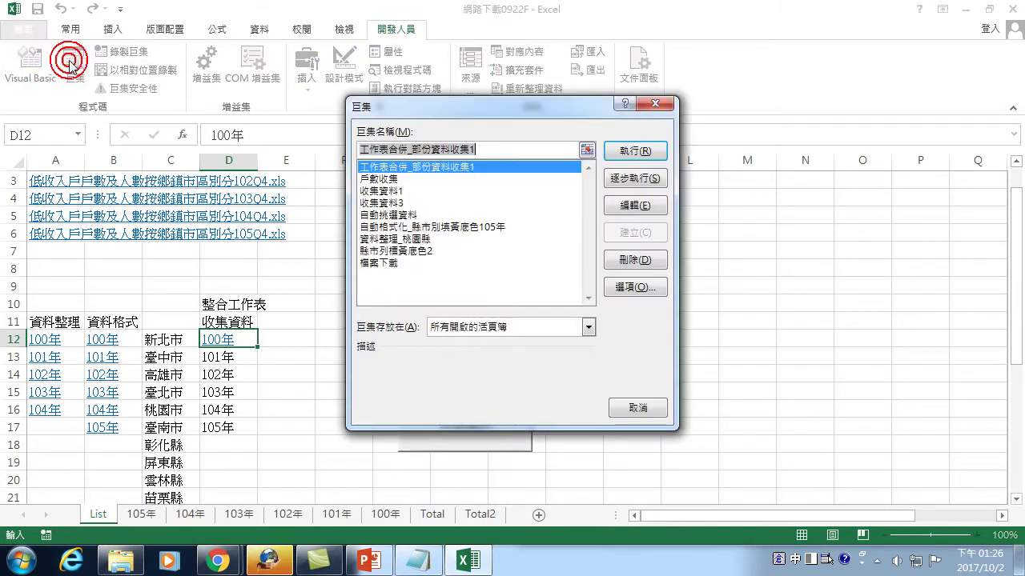
click(374, 179)
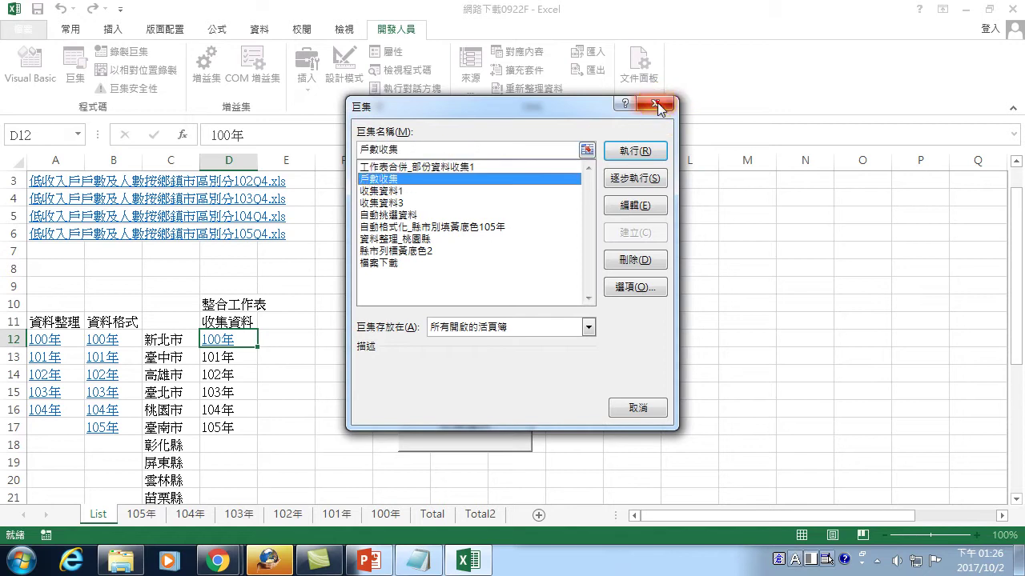
click(655, 103)
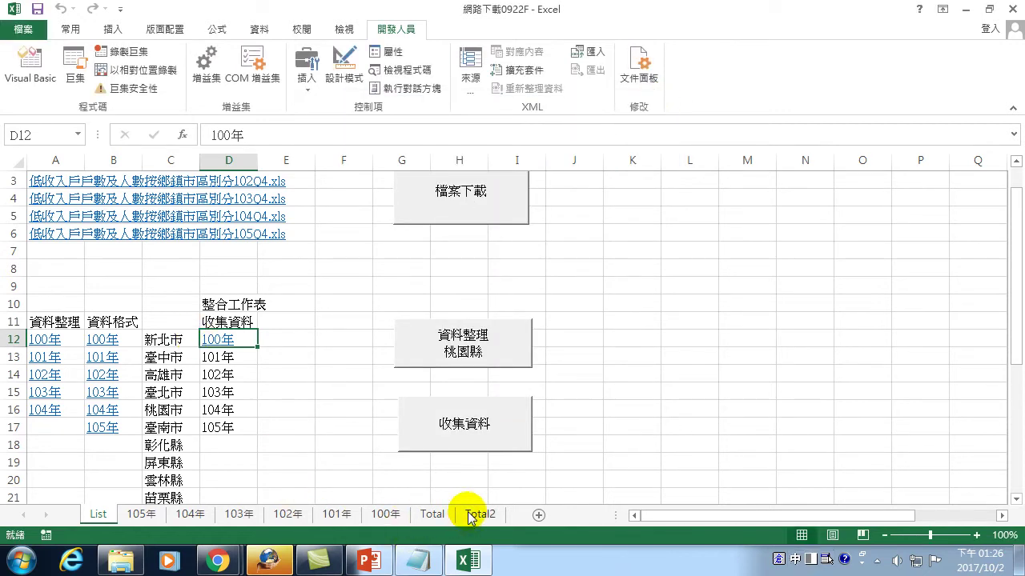
Step: Delete the test data in C2:K11 on the Total sheet, shifting cells left, and return to List
click(432, 514)
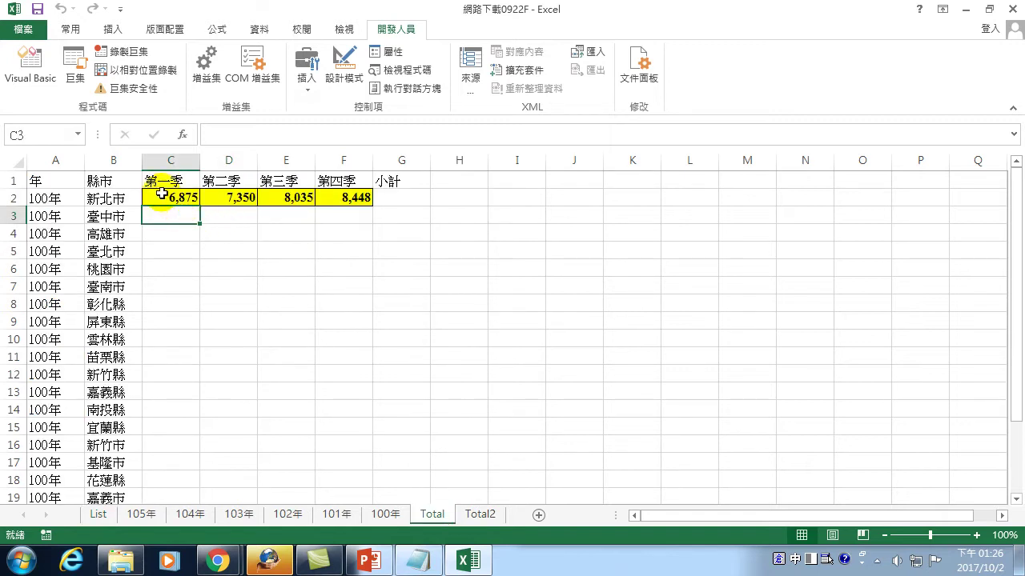
drag(161, 193, 624, 360)
right_click(508, 269)
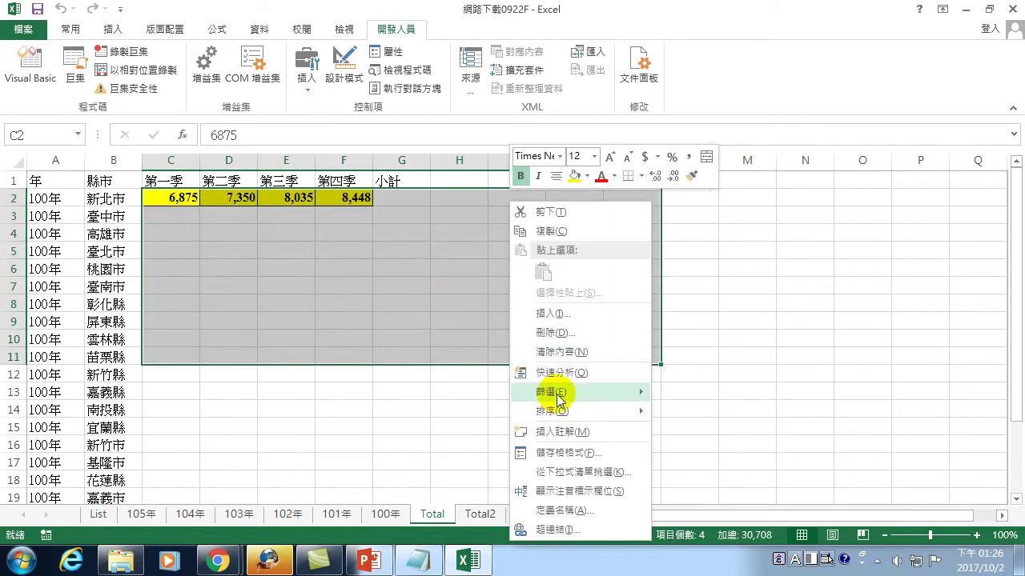
click(550, 332)
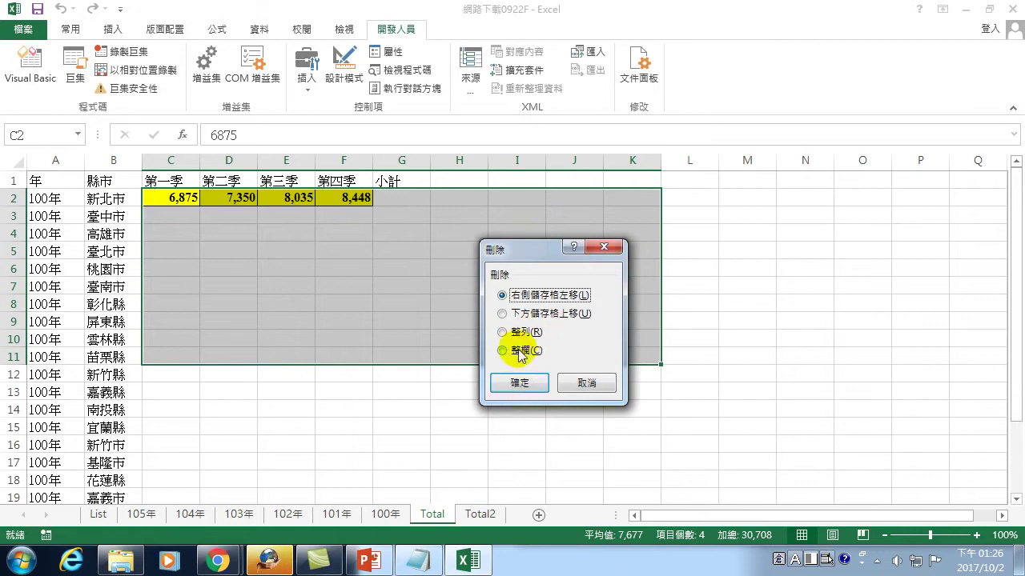
click(519, 383)
click(169, 199)
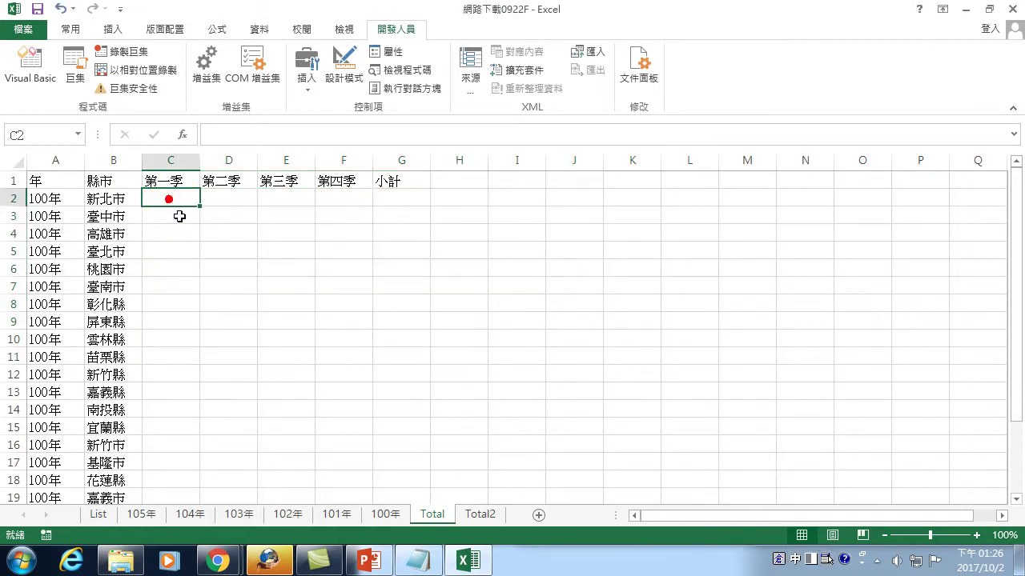
click(98, 514)
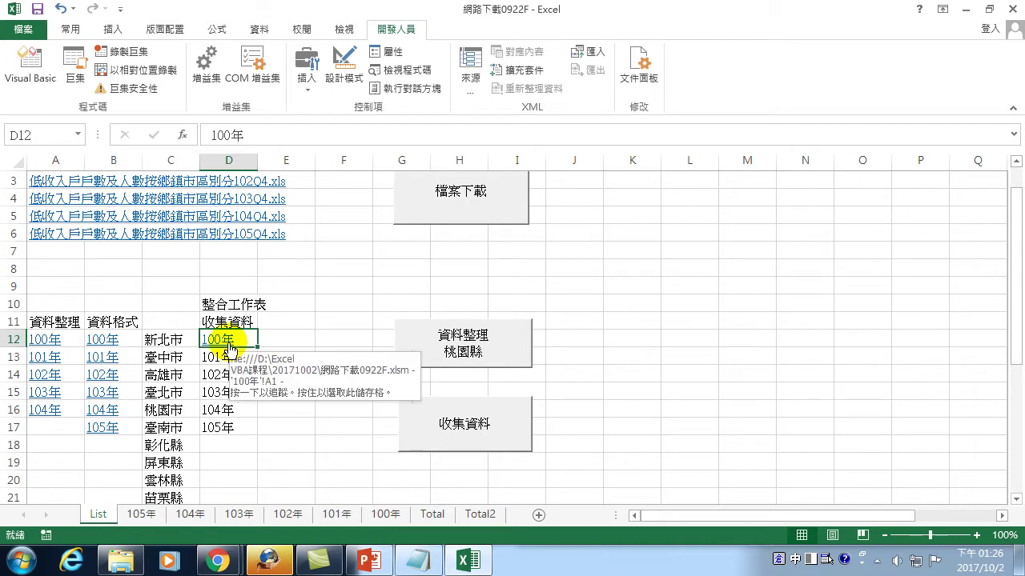
Step: Run the 戶數收集 macro to refill the Total sheet's quarterly counts
click(75, 66)
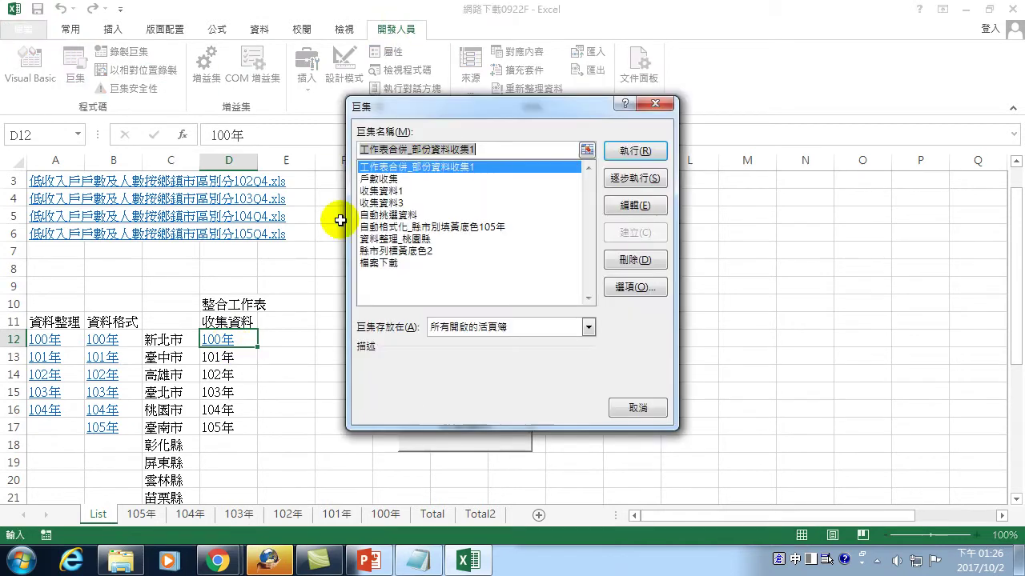
click(378, 180)
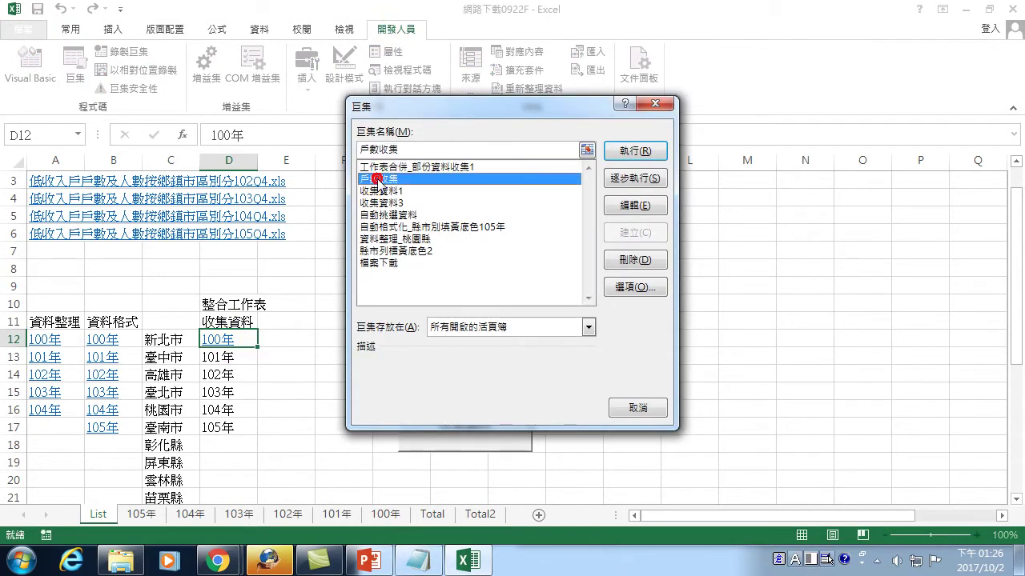
click(631, 150)
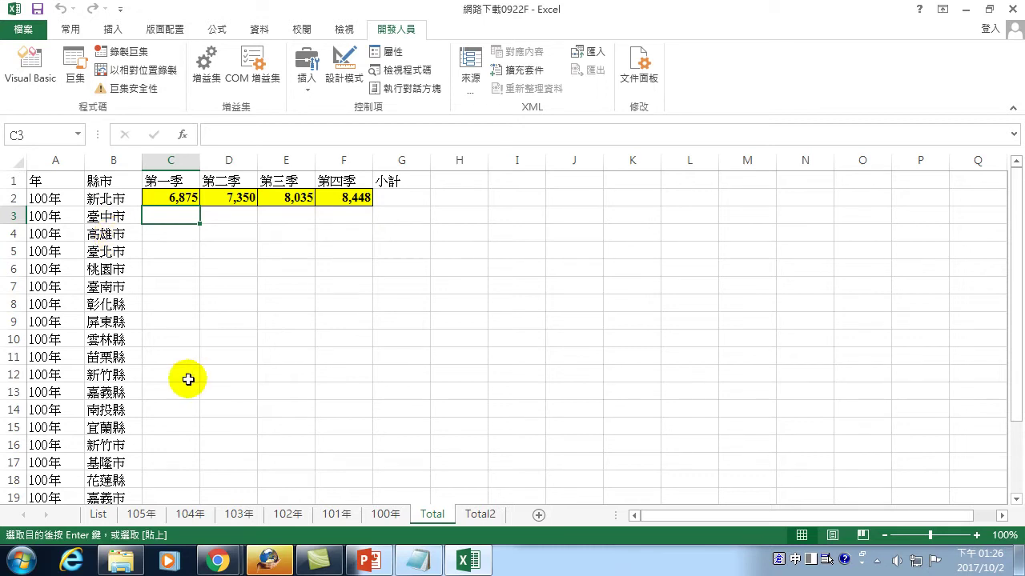
Step: Open the 戶數收集 macro's code for editing from the Macros list
click(72, 61)
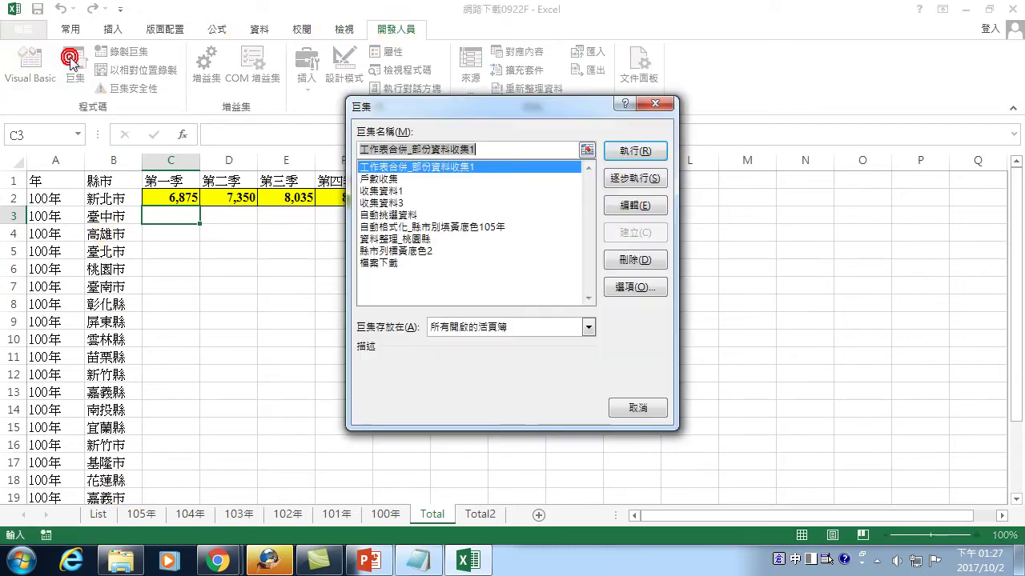
click(388, 179)
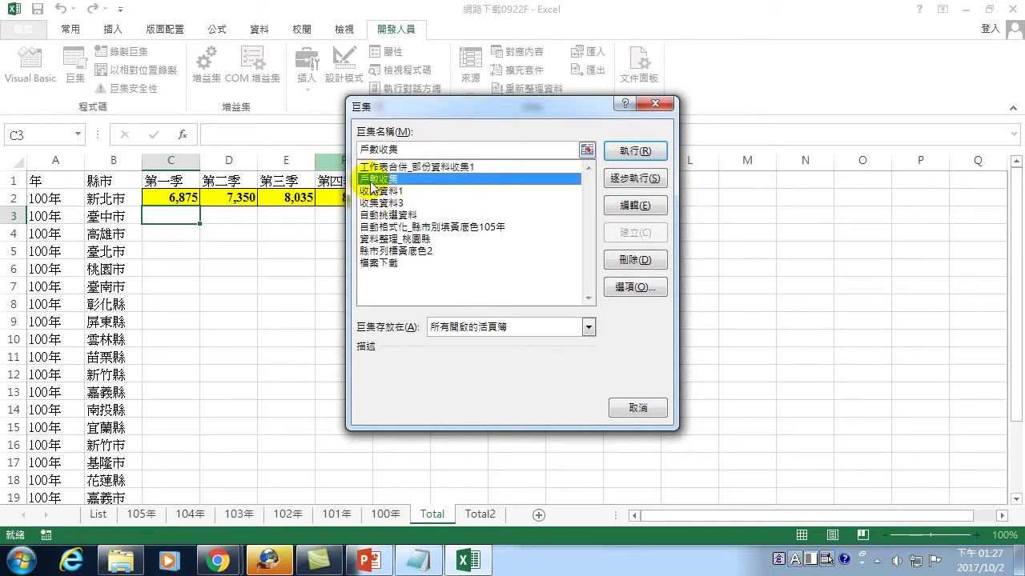
click(612, 205)
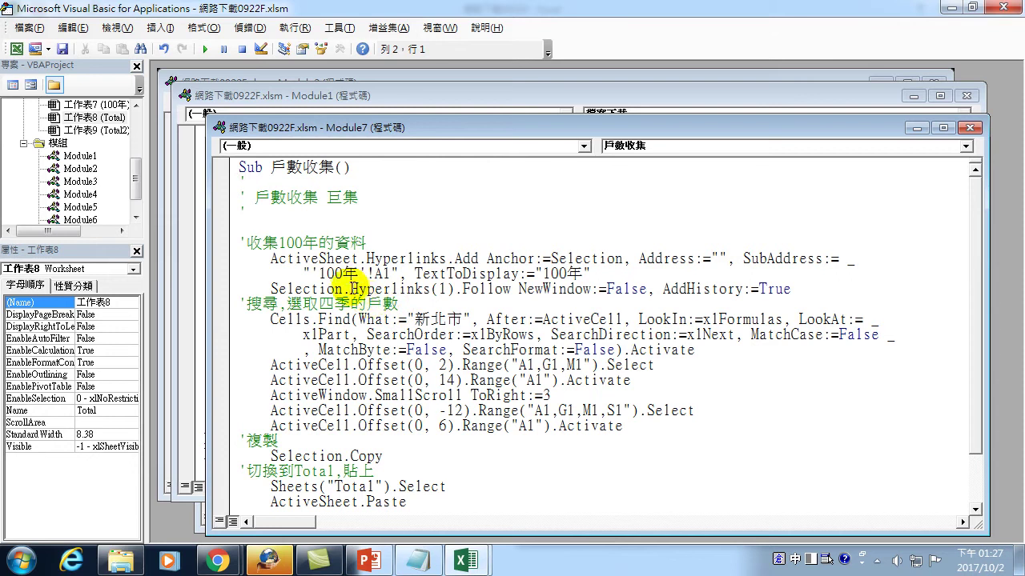
Step: Replace the hard-coded 100年 sheet name in SubAddress with "'" & ActiveCell.Value & "'!A1"
click(319, 273)
drag(319, 273, 358, 273)
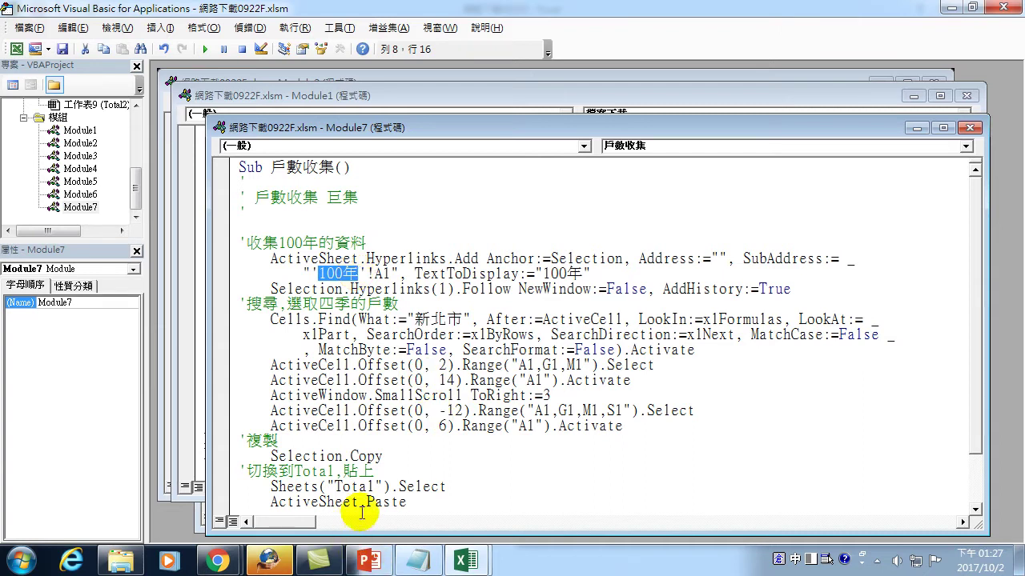
scroll(370, 479, down, 1)
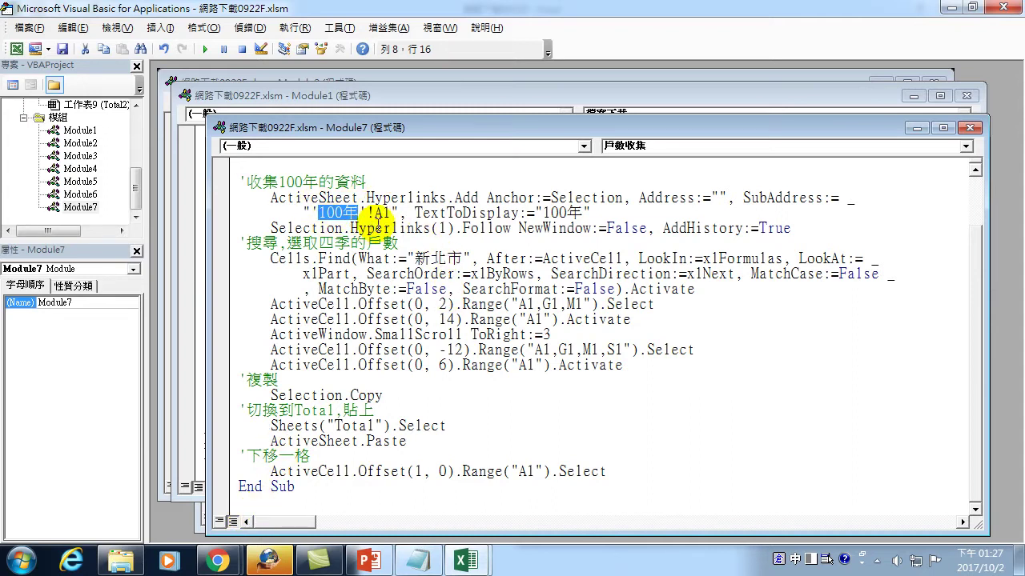
text(cti)
text(金)
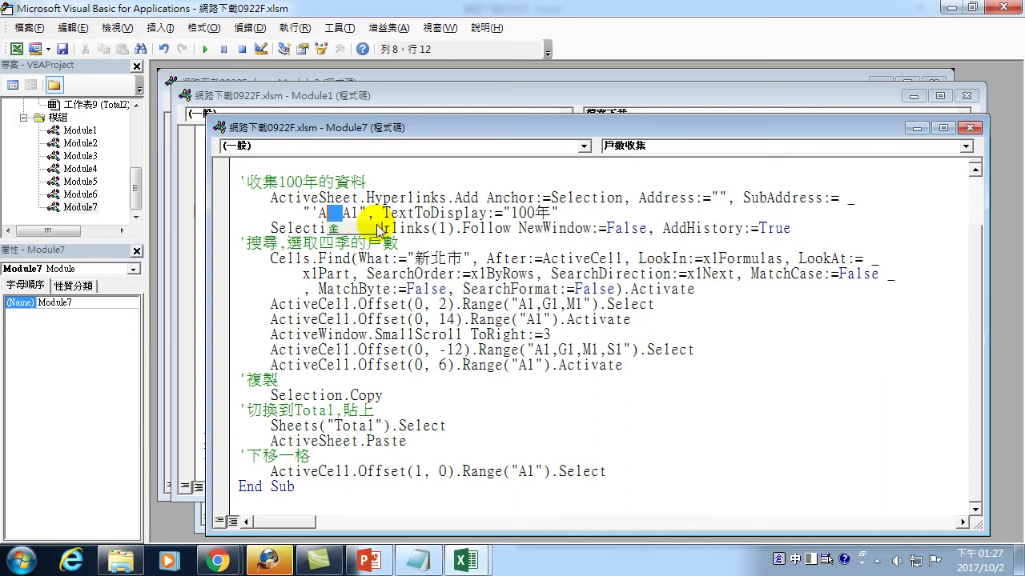
key(Escape)
key(ctrl+space)
text(cti)
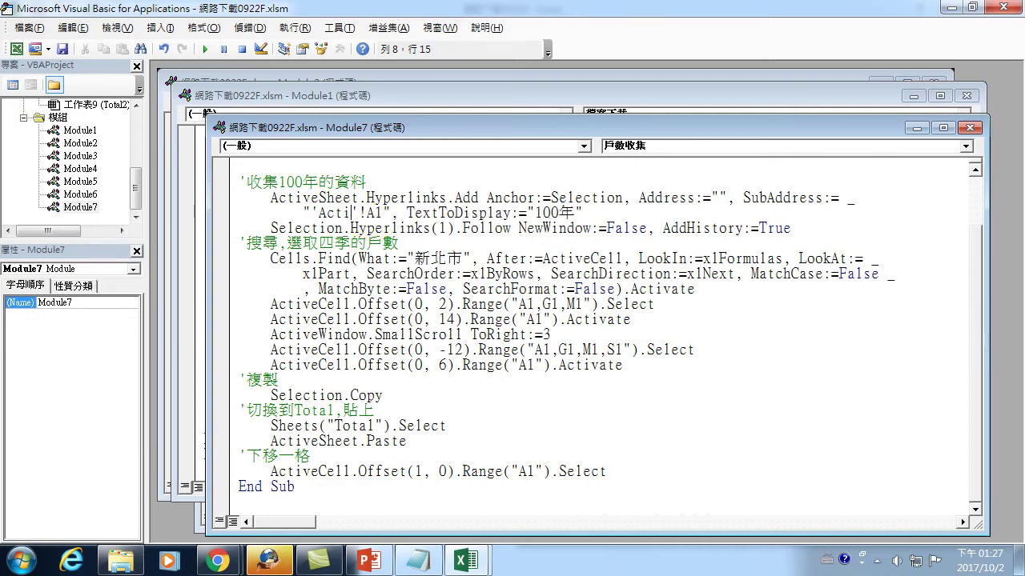
text(vecell.value)
key(Left)
key(Left)
key(Left)
key(Left)
key(Left)
key(Left)
key(Left)
key(Left)
key(Left)
key(Left)
key(Left)
key(Left)
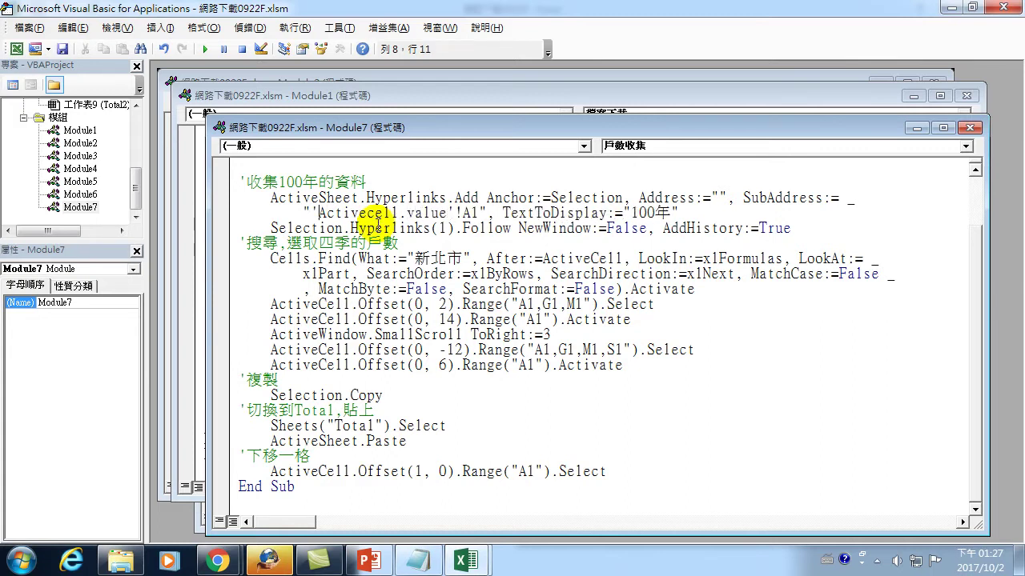
text(" &)
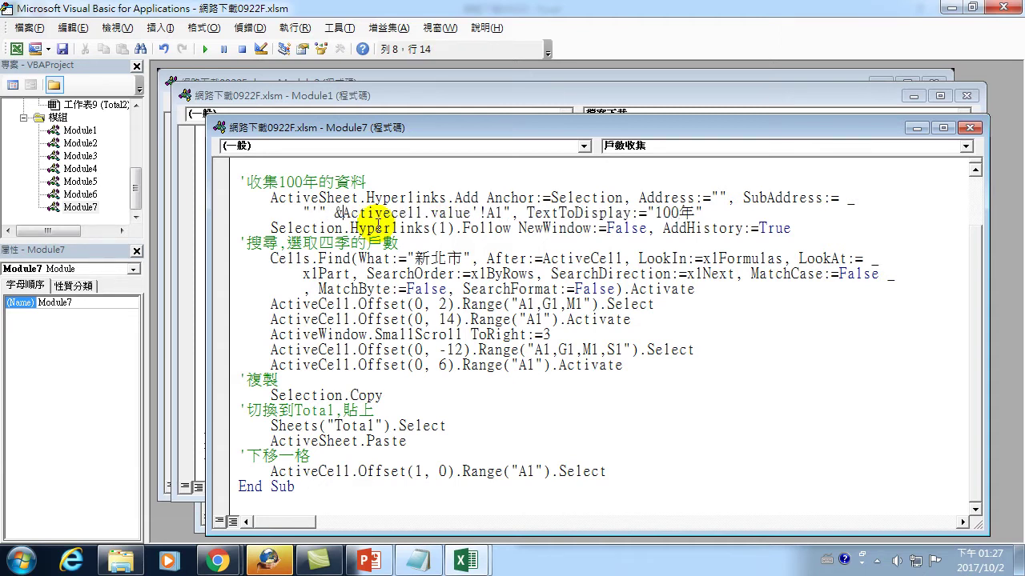
key(Right)
key(Right)
key(Right)
key(Right)
key(Right)
key(Right)
key(Right)
key(Right)
key(Right)
key(Right)
key(Right)
key(Right)
key(Right)
key(Right)
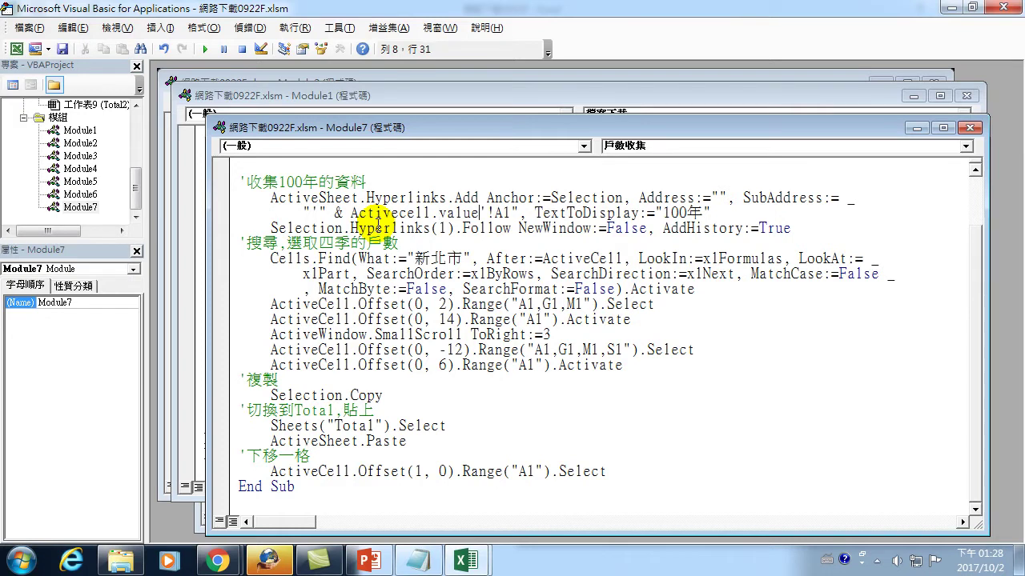
text(& )
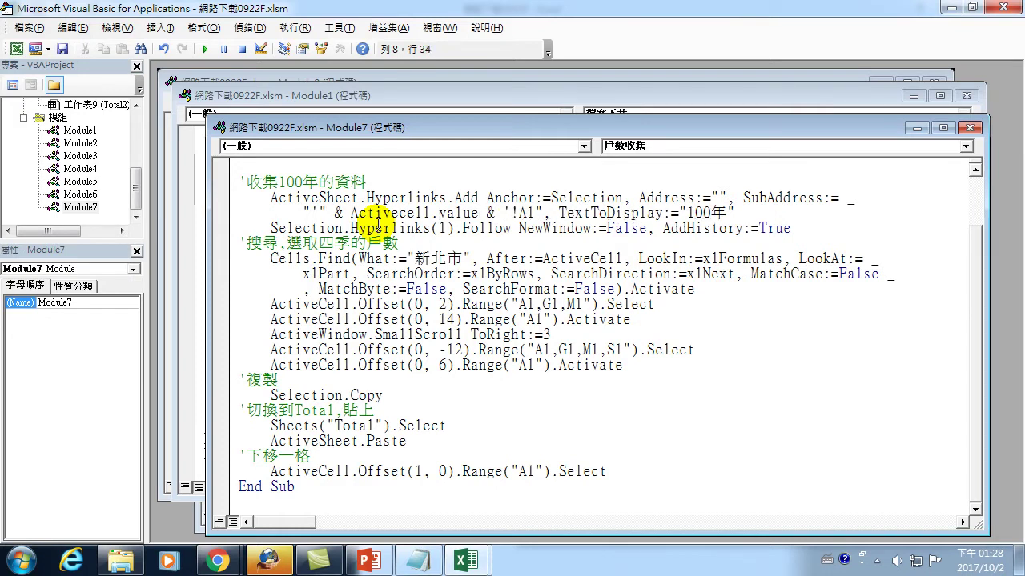
text(")
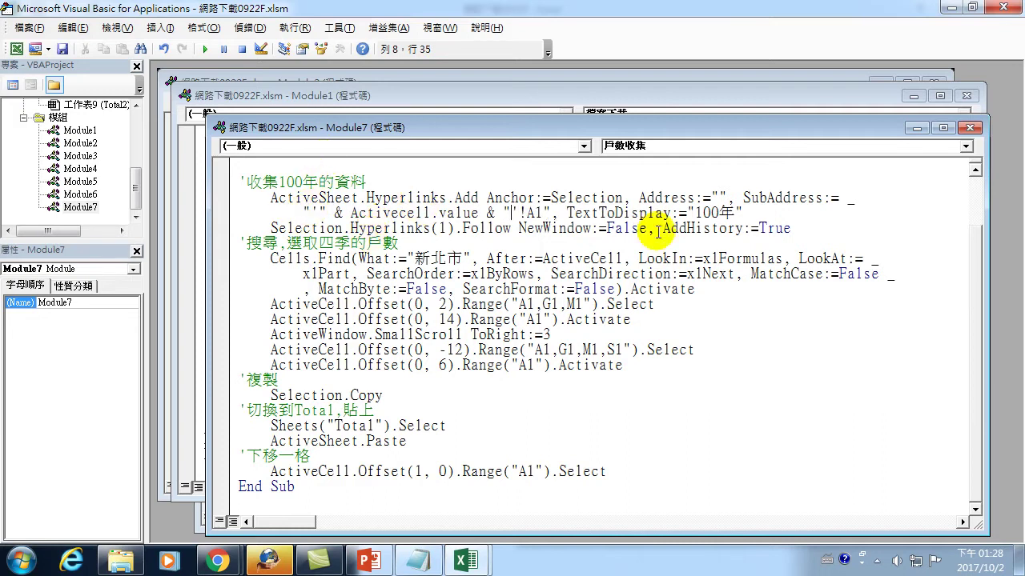
Step: Change the hyperlink's fixed display text "100年" to ActiveCell.Value
drag(687, 213, 743, 213)
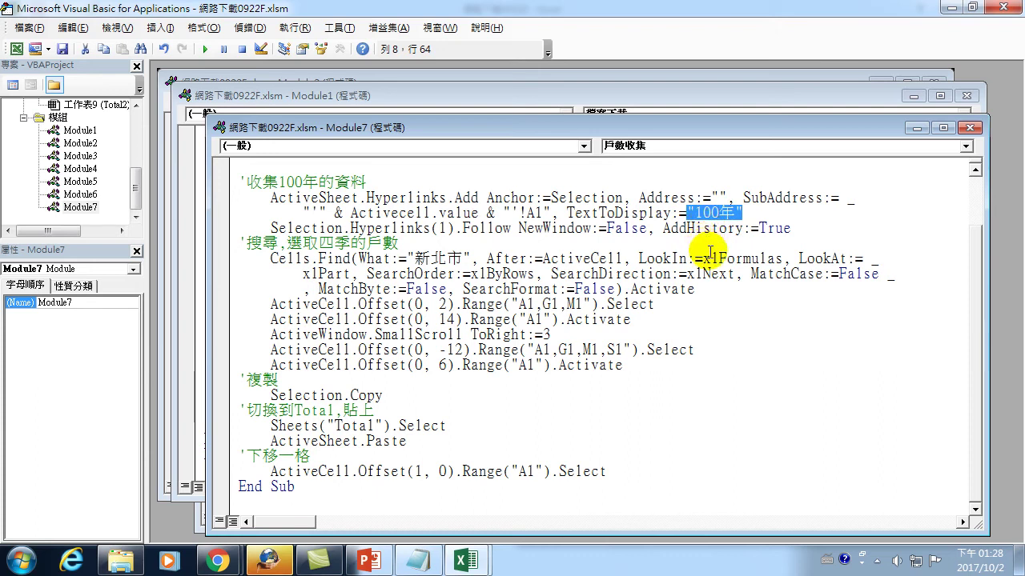
text(activecell.v)
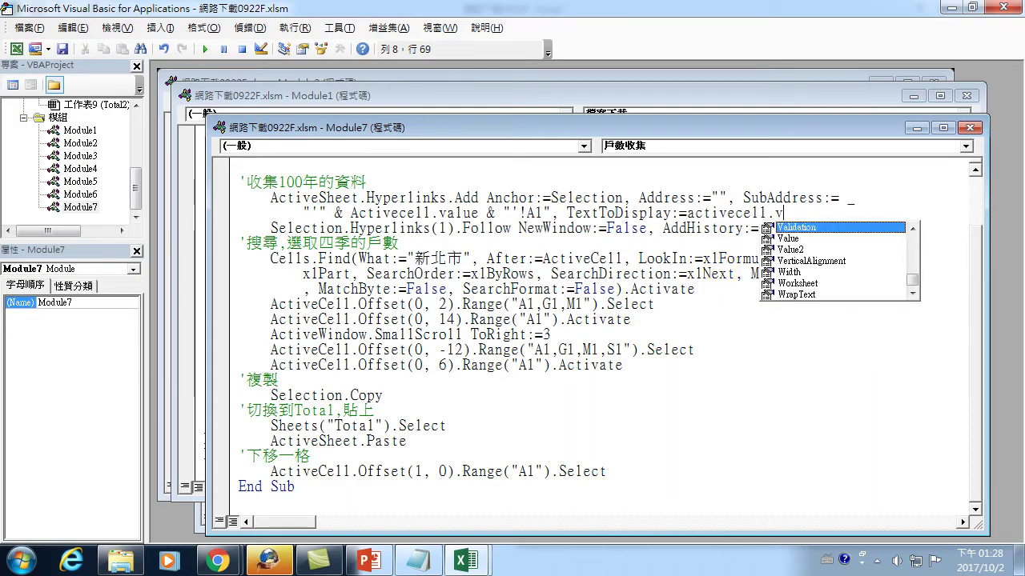
text(alue)
click(509, 319)
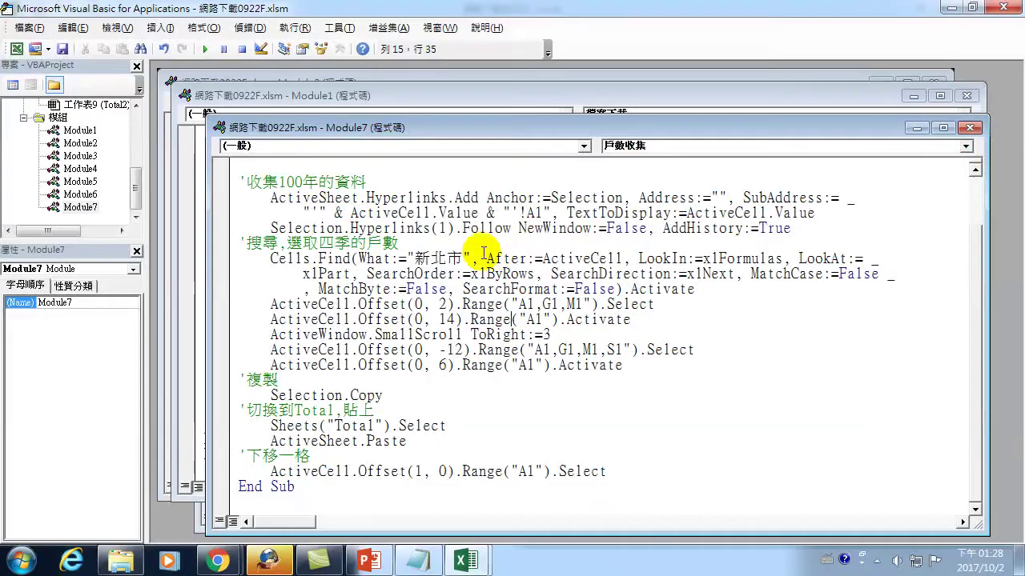
Step: Highlight the 新北市 term, then return to the Excel workbook's List sheet
drag(406, 257, 470, 258)
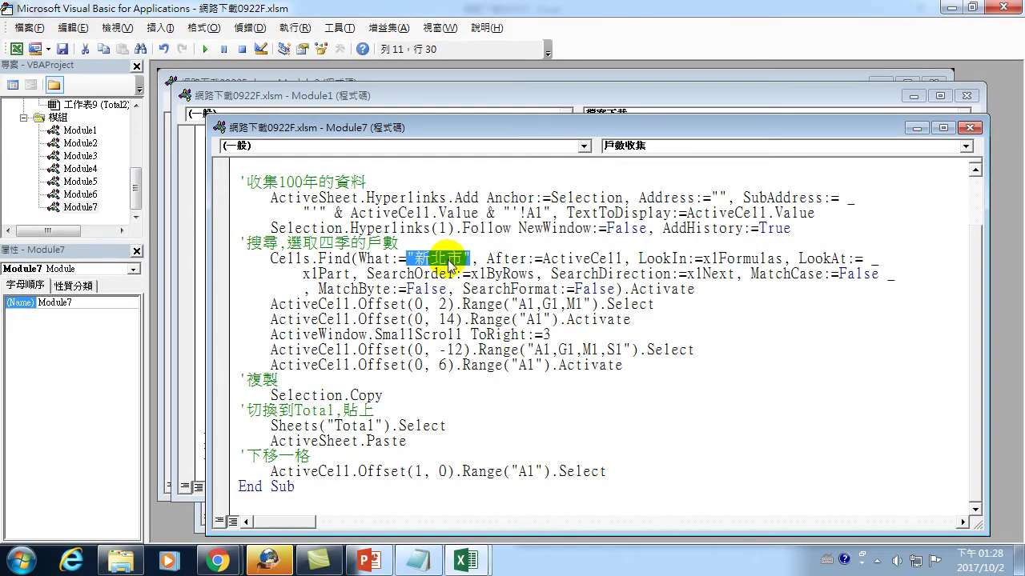
click(465, 560)
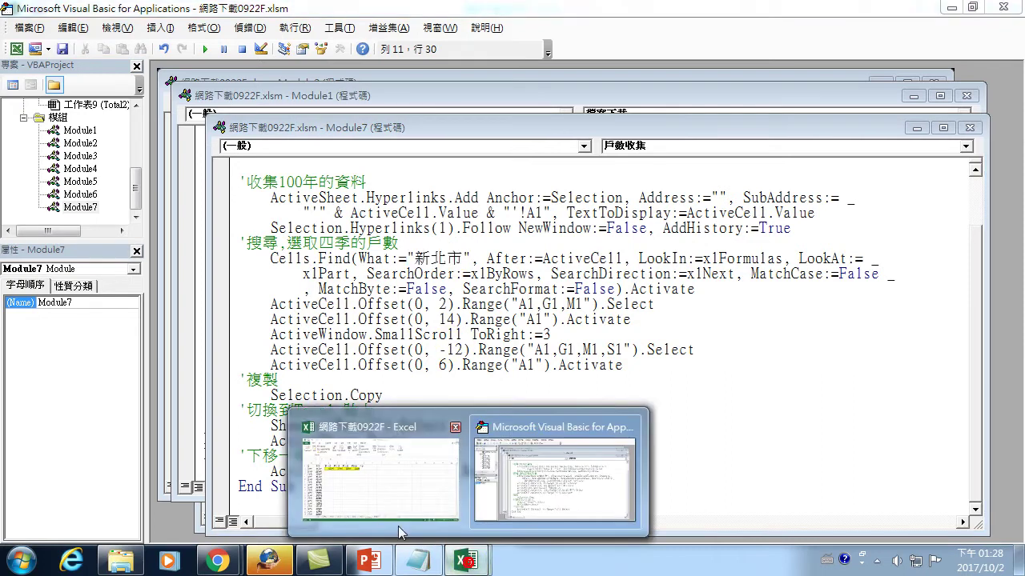
click(372, 497)
click(98, 514)
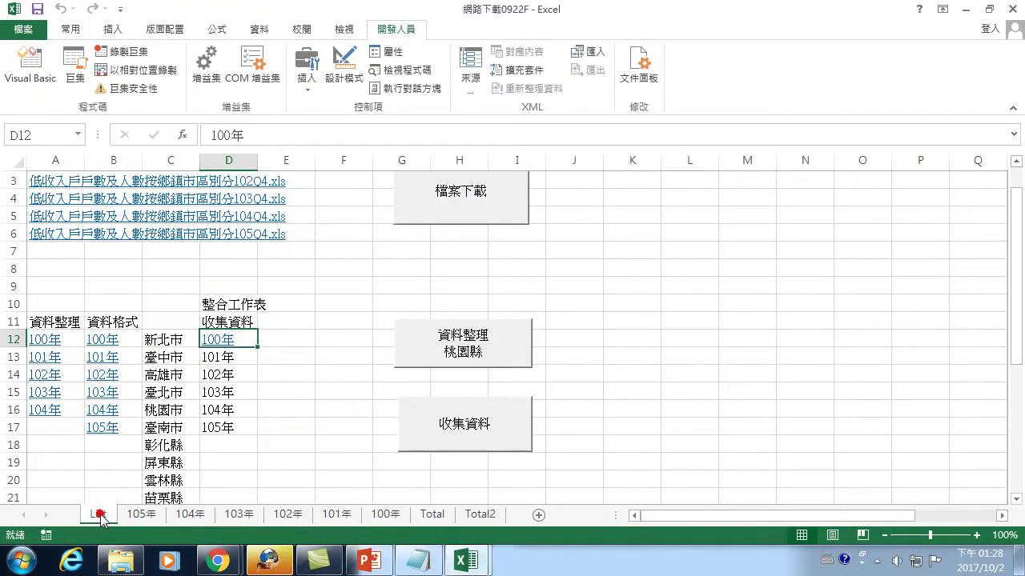
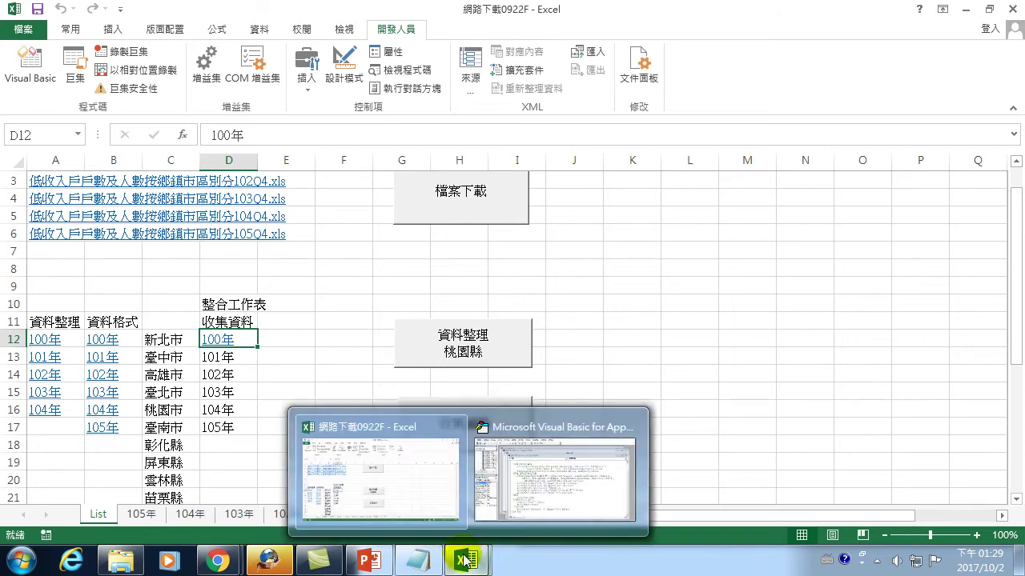
Step: Replace 新北市 in the Cells.Find line with Sheets("List").Cells(12, 3).Value, then return to Excel
click(558, 489)
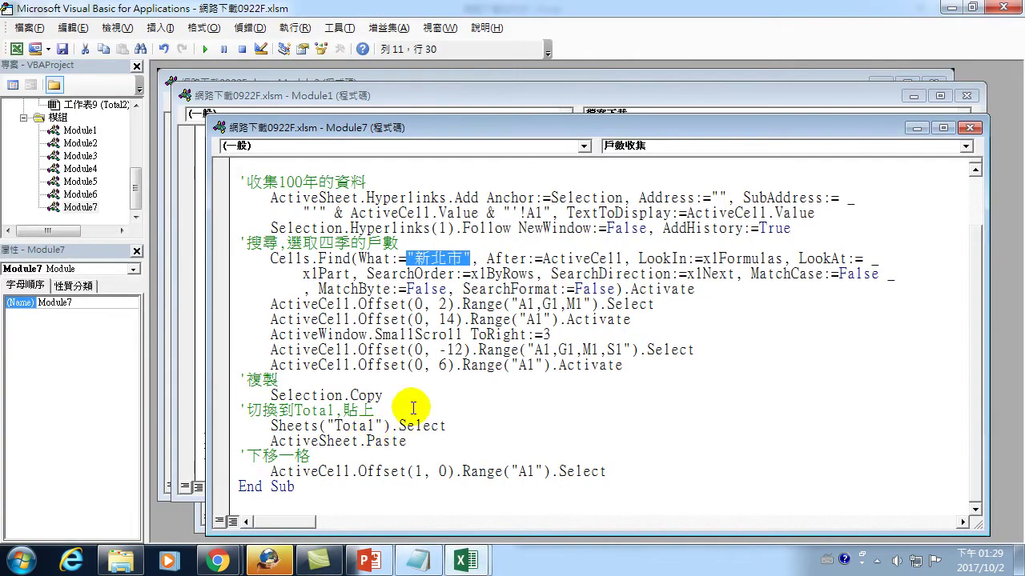
text(sheets)
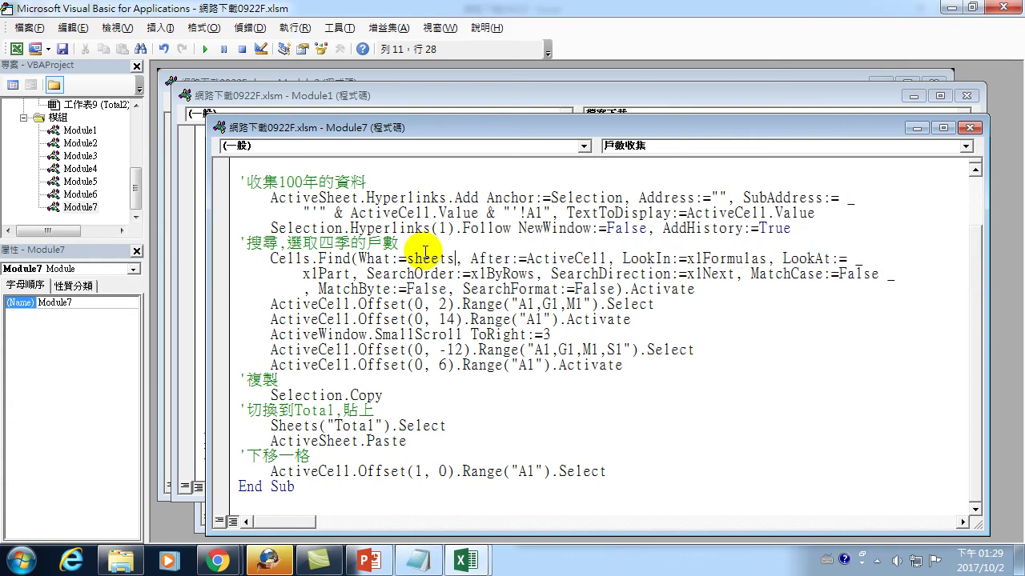
text((")
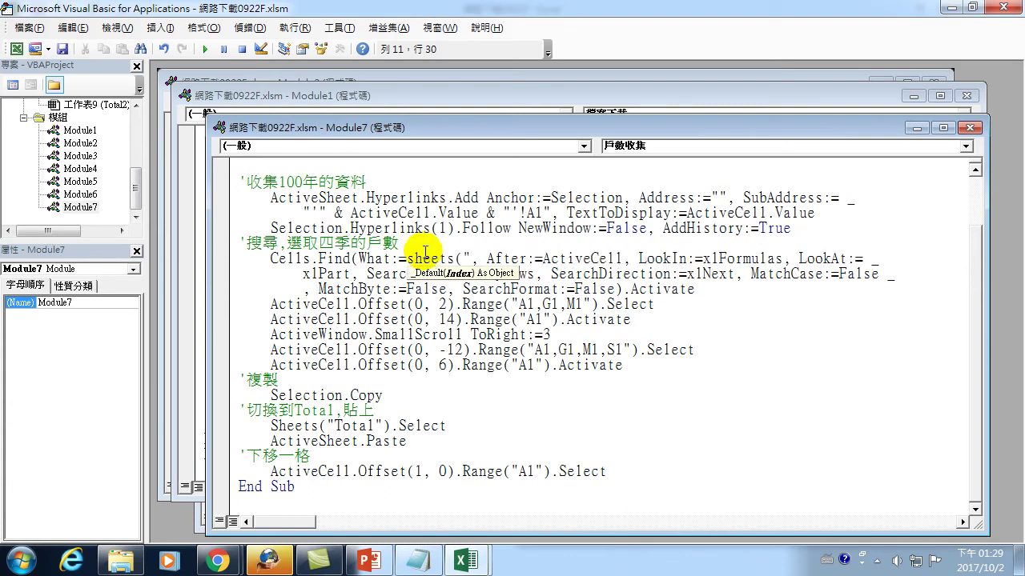
text(List)
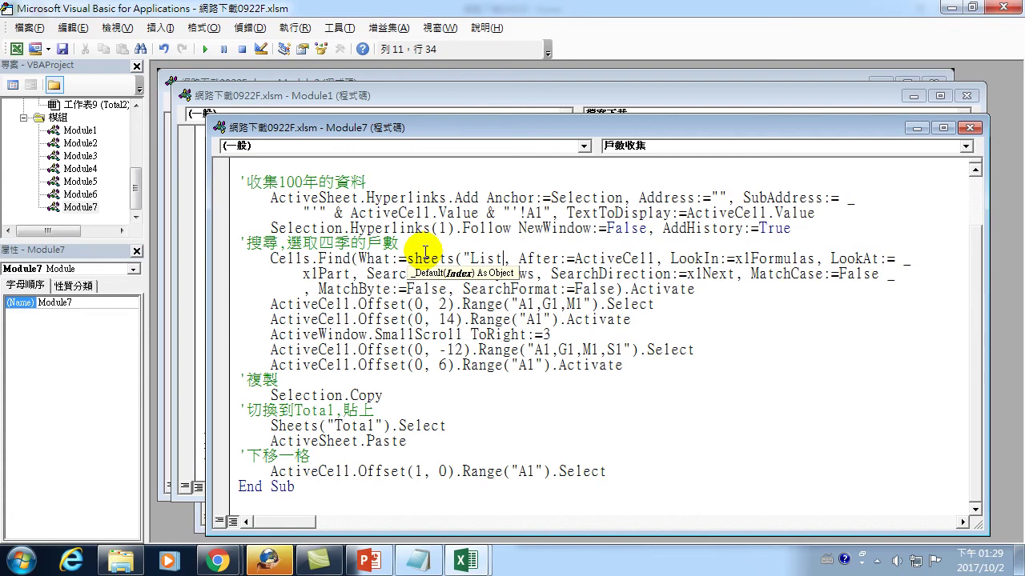
text("))
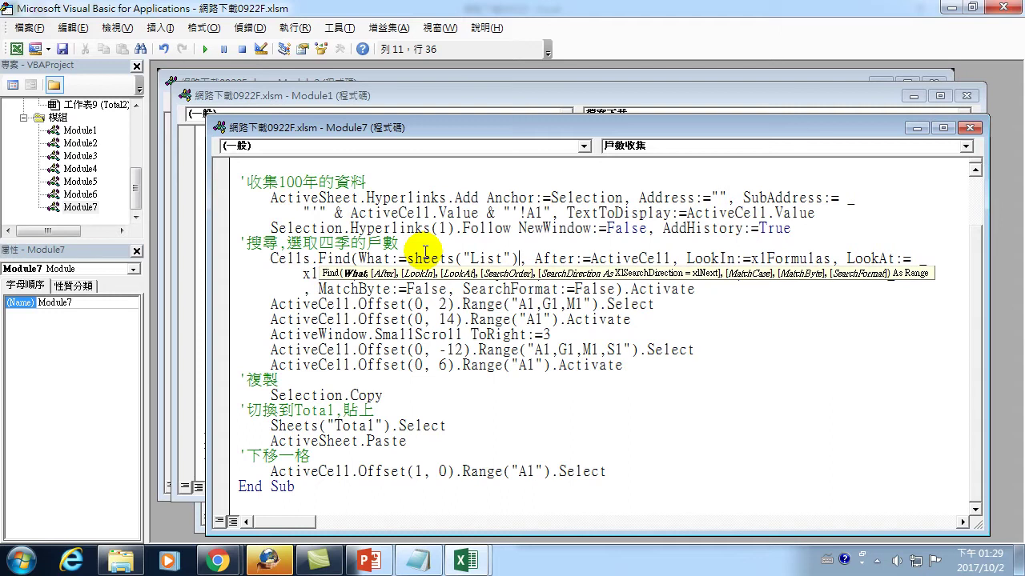
text(.)
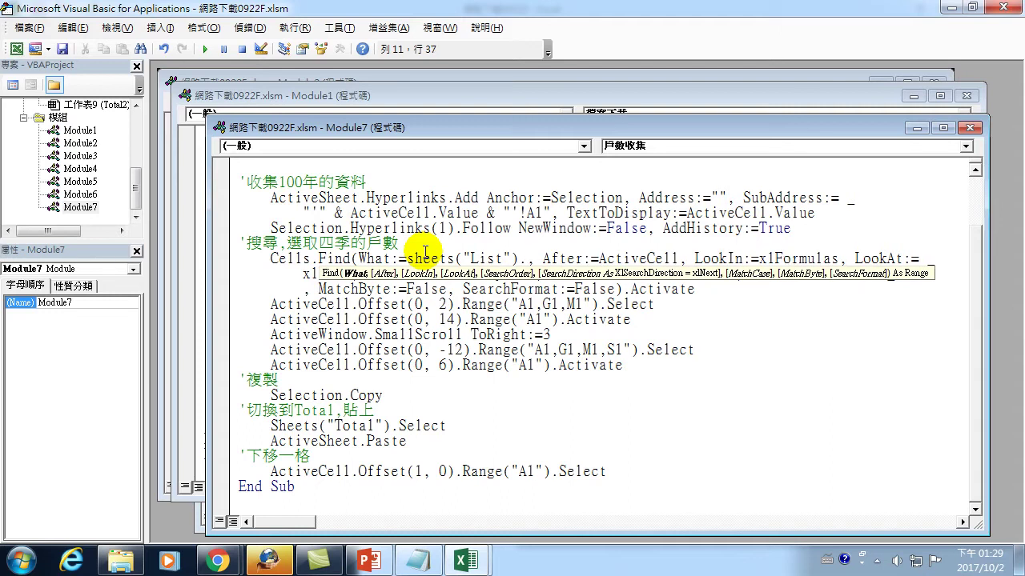
text(cells)
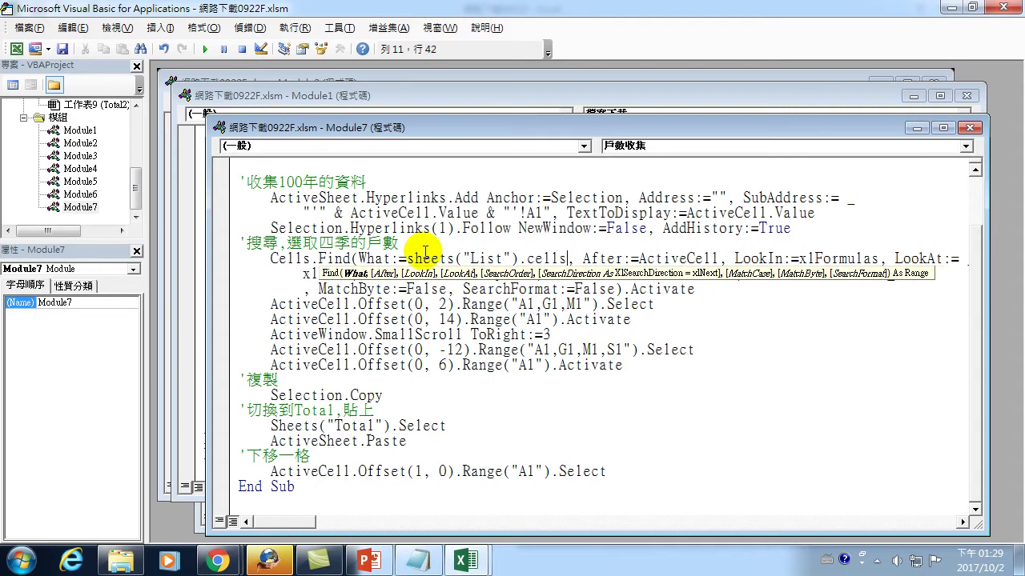
text((12,)
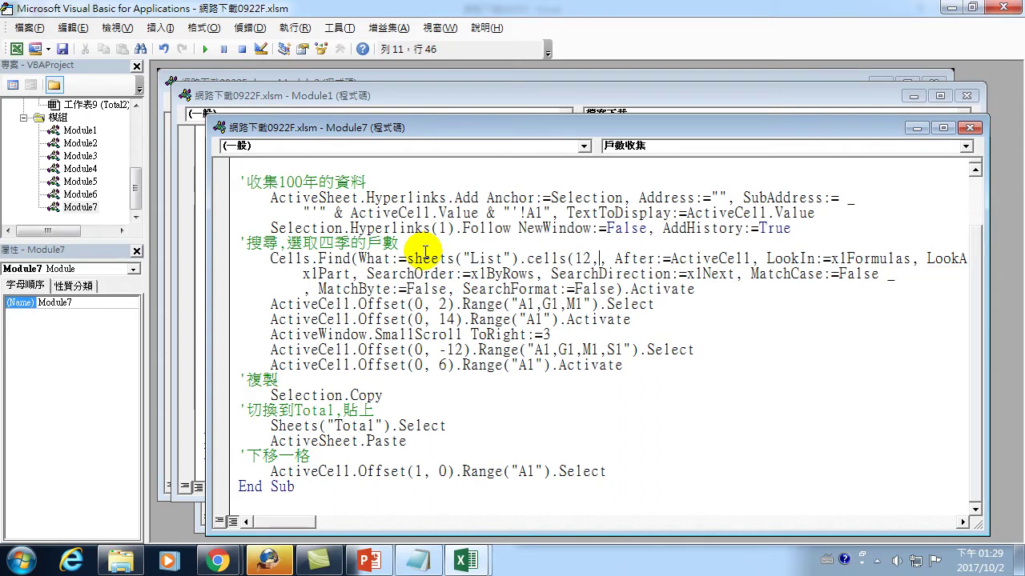
text(3)
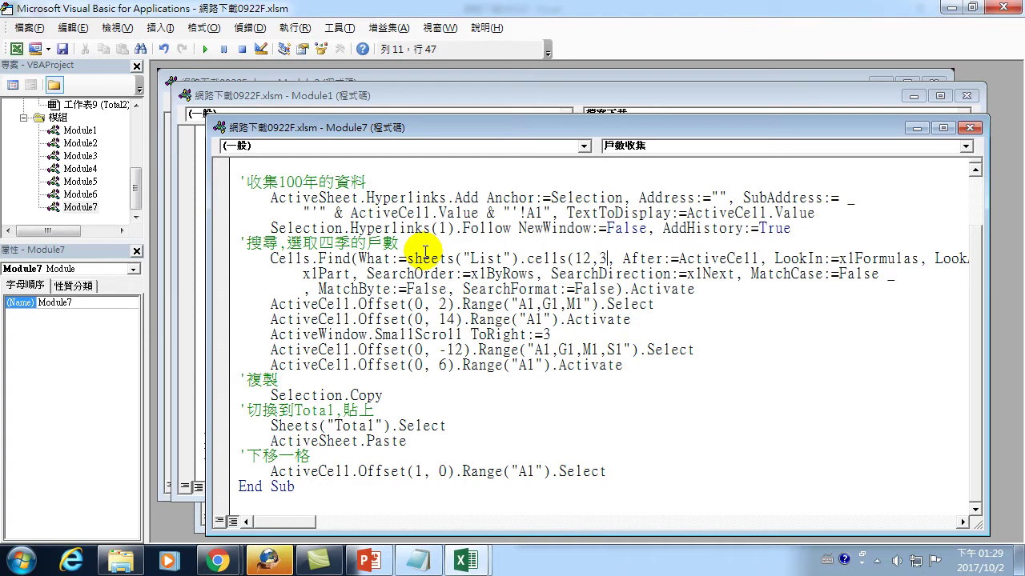
key(BackSpace)
text("C"))
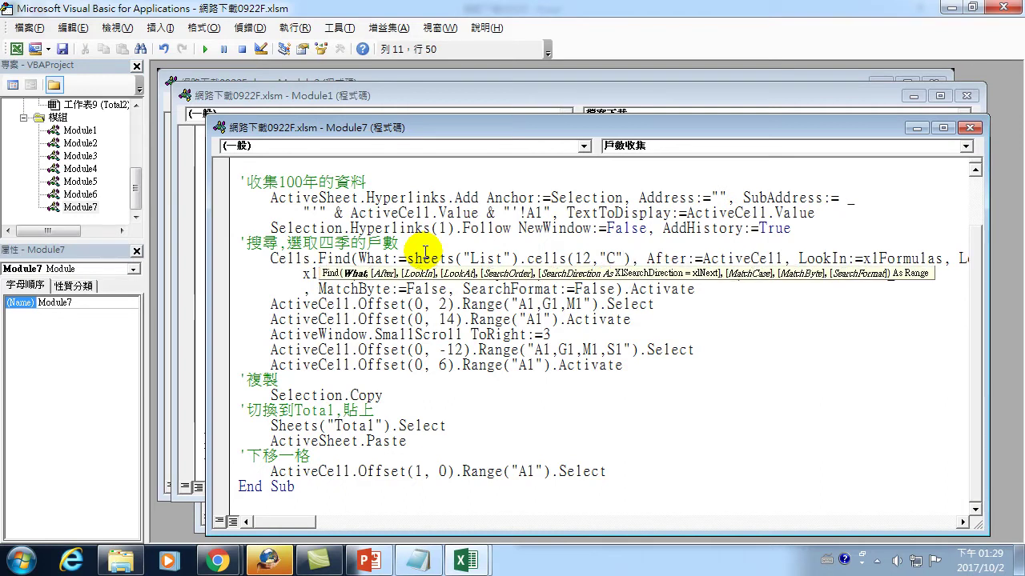
key(Left)
key(BackSpace)
key(BackSpace)
key(BackSpace)
text(3)
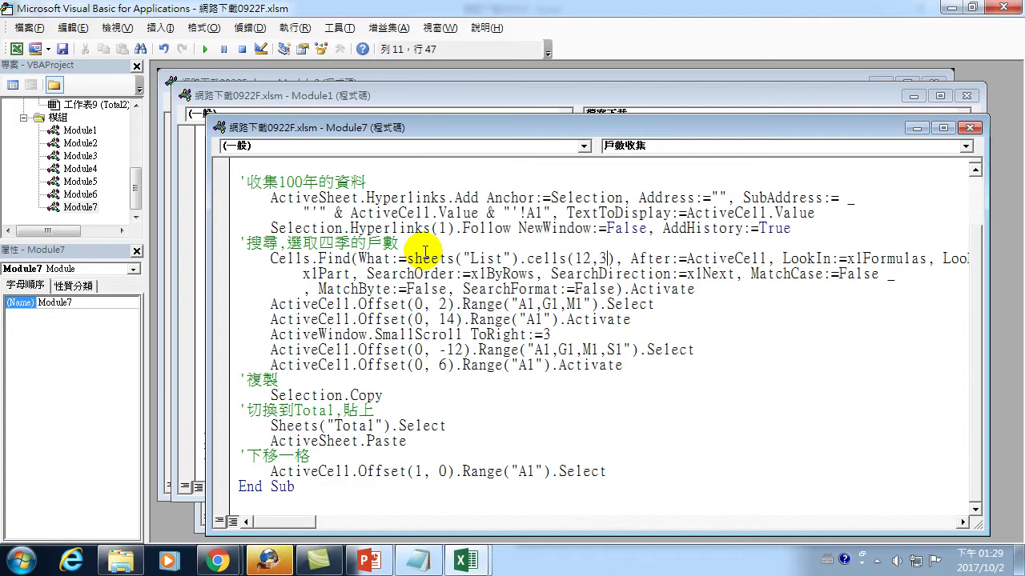
key(Right)
text(.value)
click(419, 318)
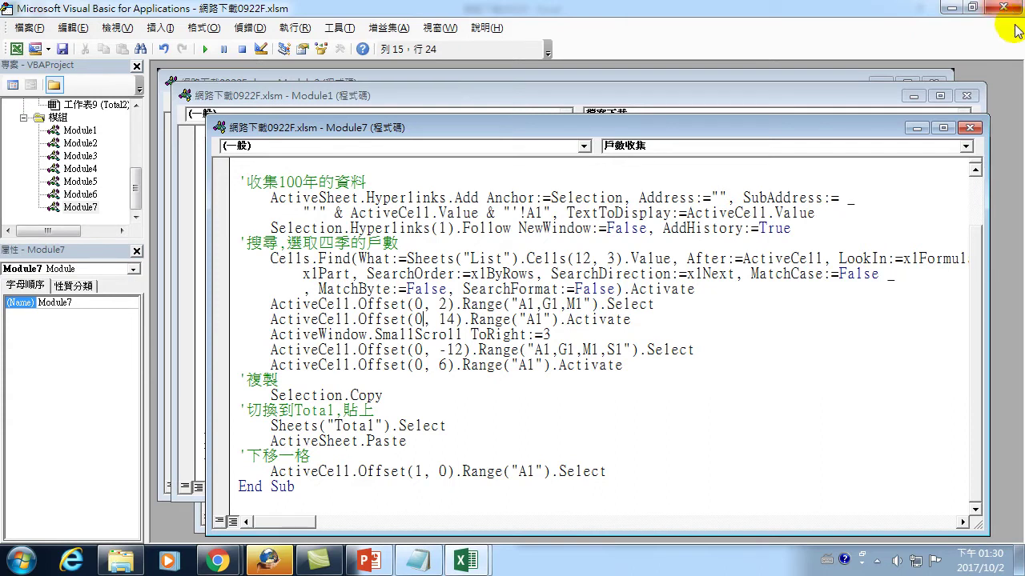
click(1005, 10)
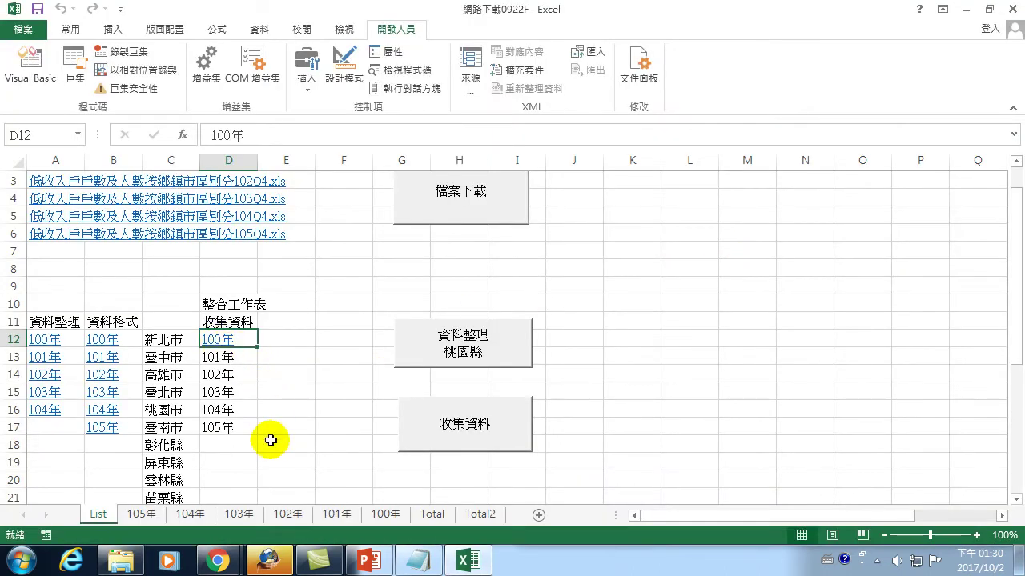
Step: Delete the quarter figures in C2:I12 on the Total sheet, shifting cells left
click(433, 515)
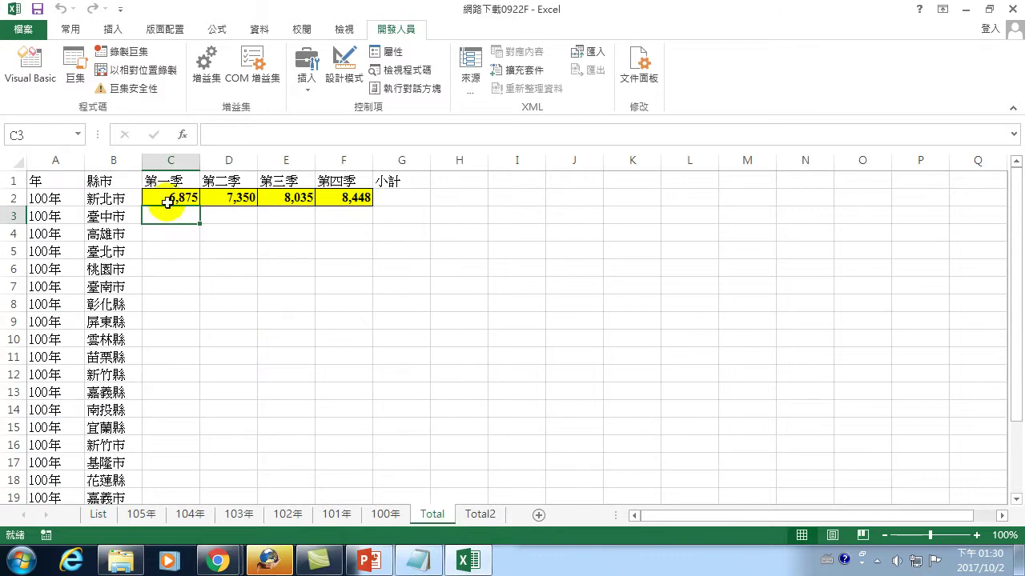
drag(160, 199, 518, 350)
right_click(468, 286)
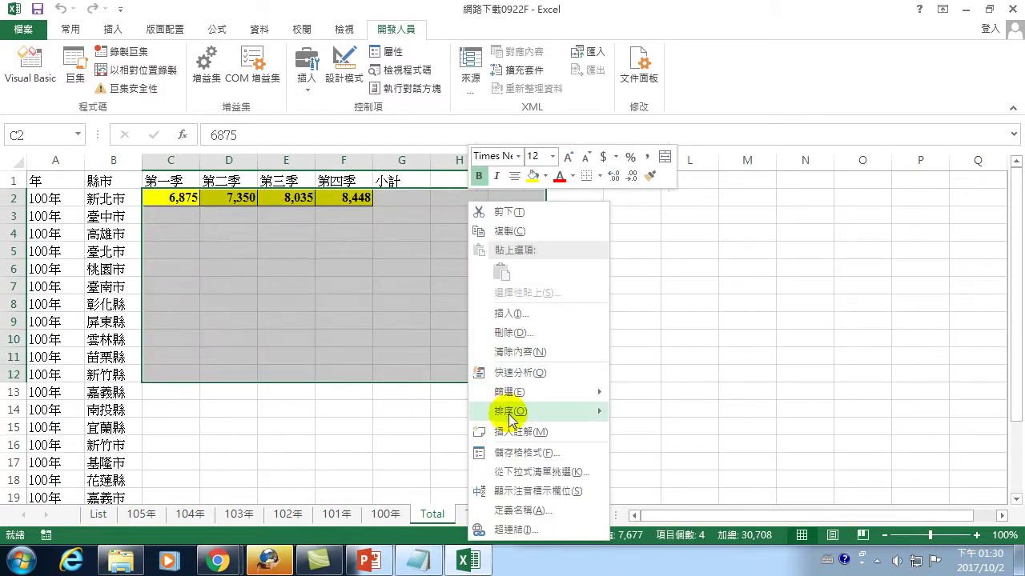
click(495, 333)
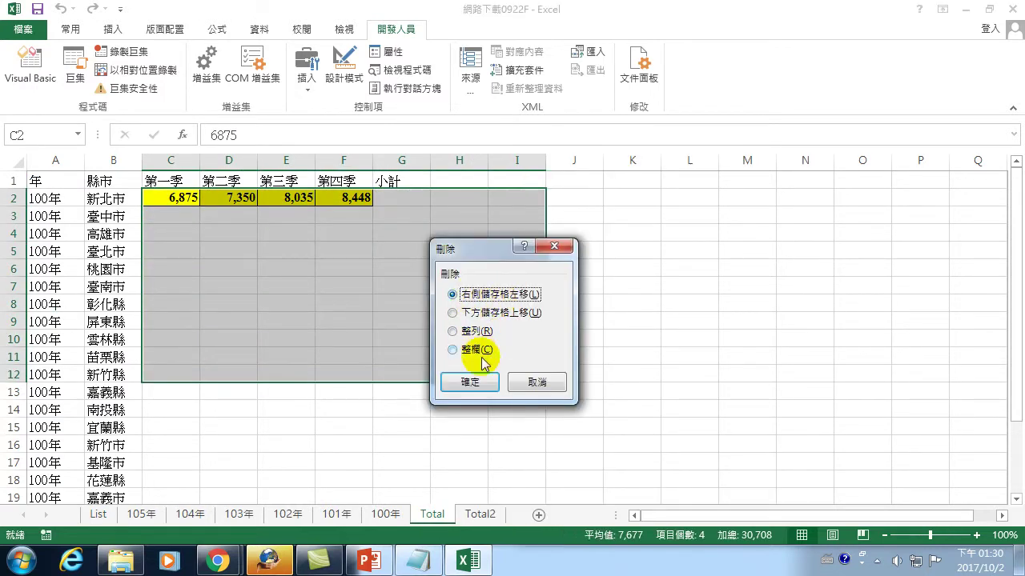
click(470, 382)
click(164, 197)
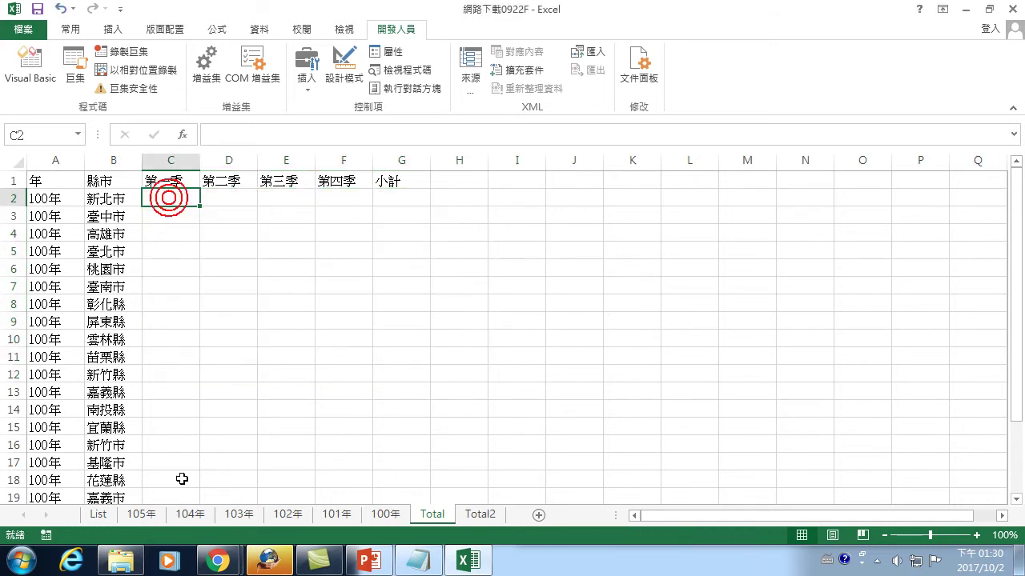
Step: Run the 戶數收集 macro from the List sheet to refill 新北市's row
click(99, 514)
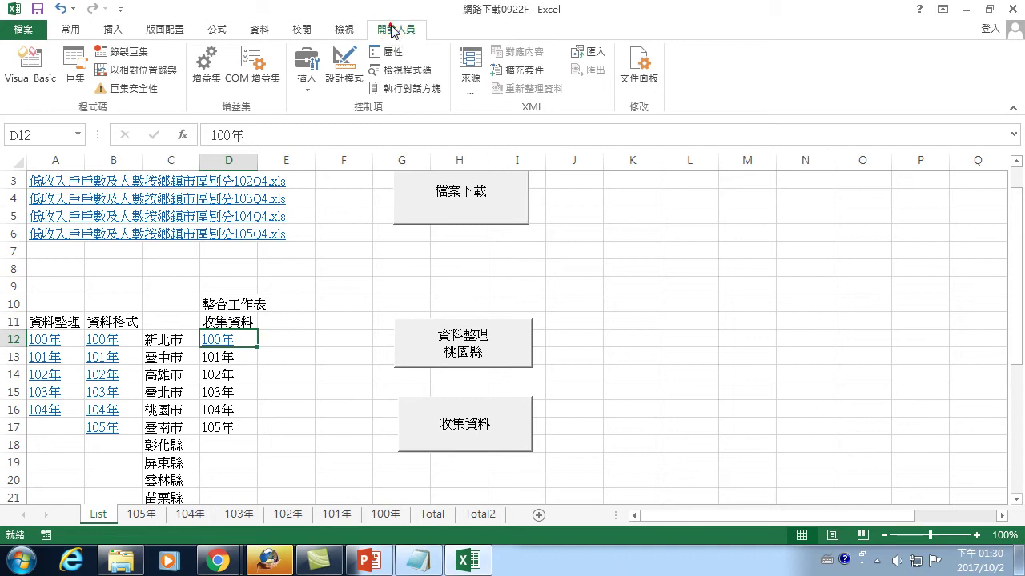
click(74, 61)
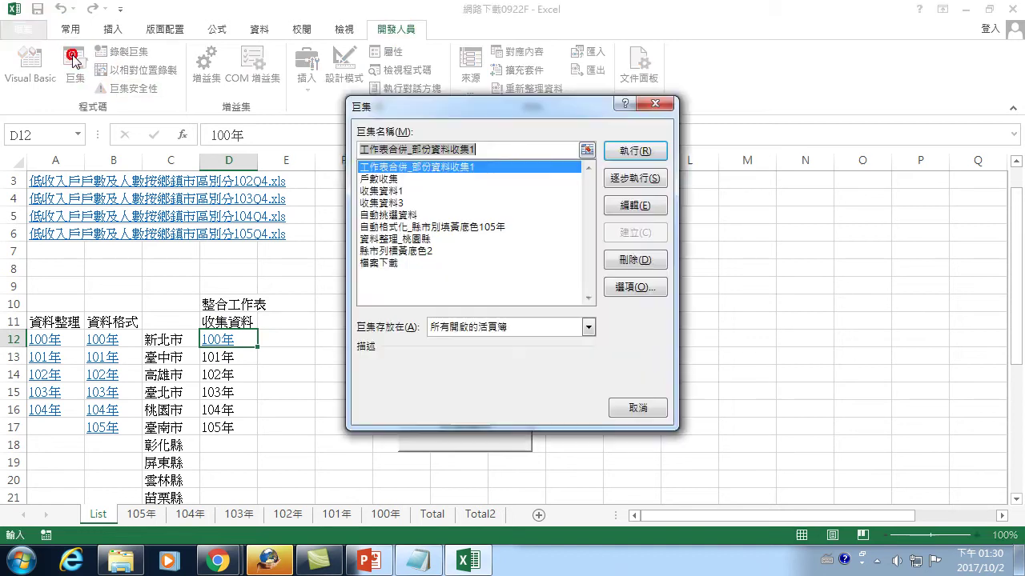
click(379, 179)
click(623, 154)
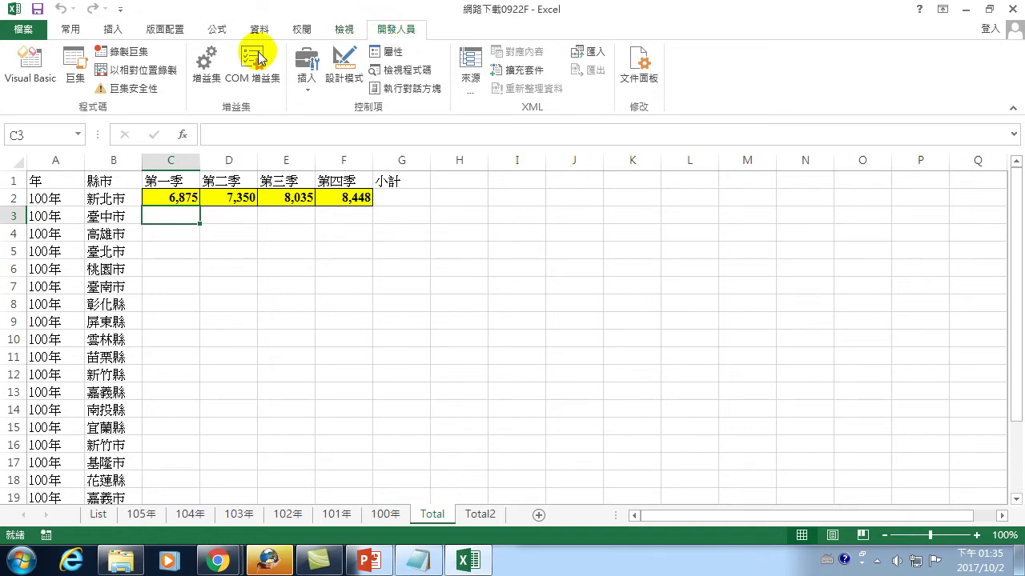
Step: Open the 戶數收集 macro's code for editing from the Macros list
click(77, 72)
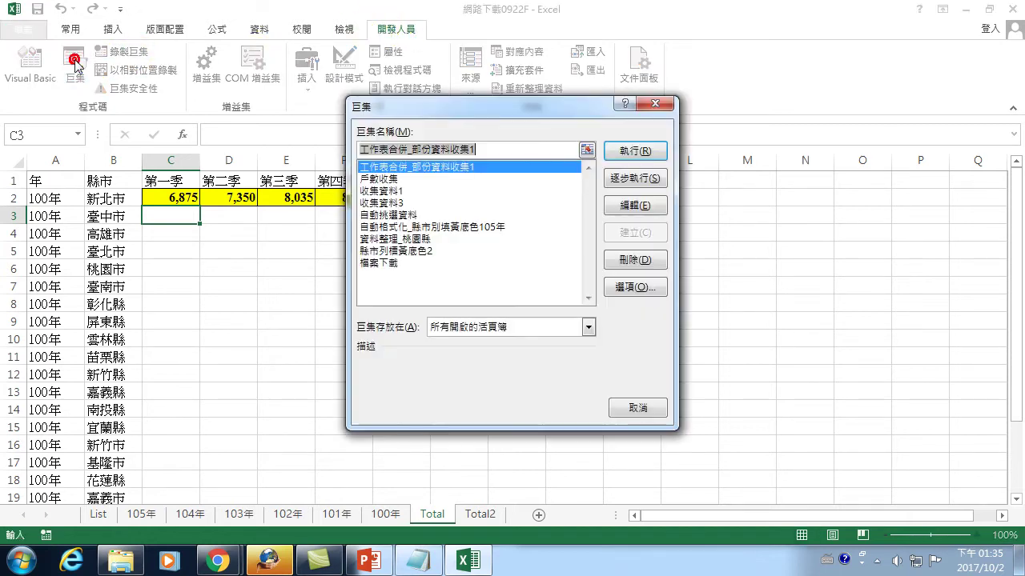
click(383, 180)
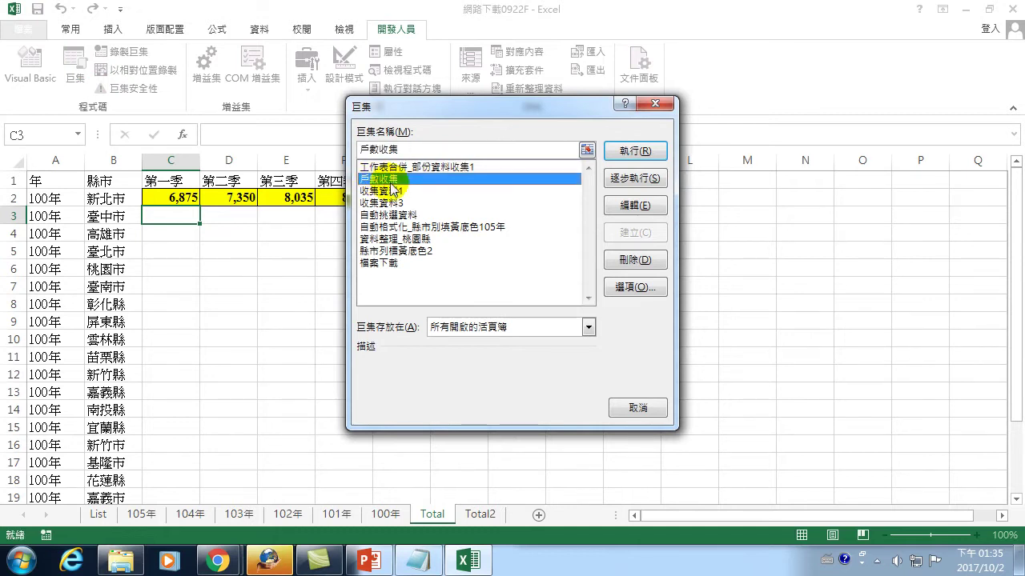
click(636, 206)
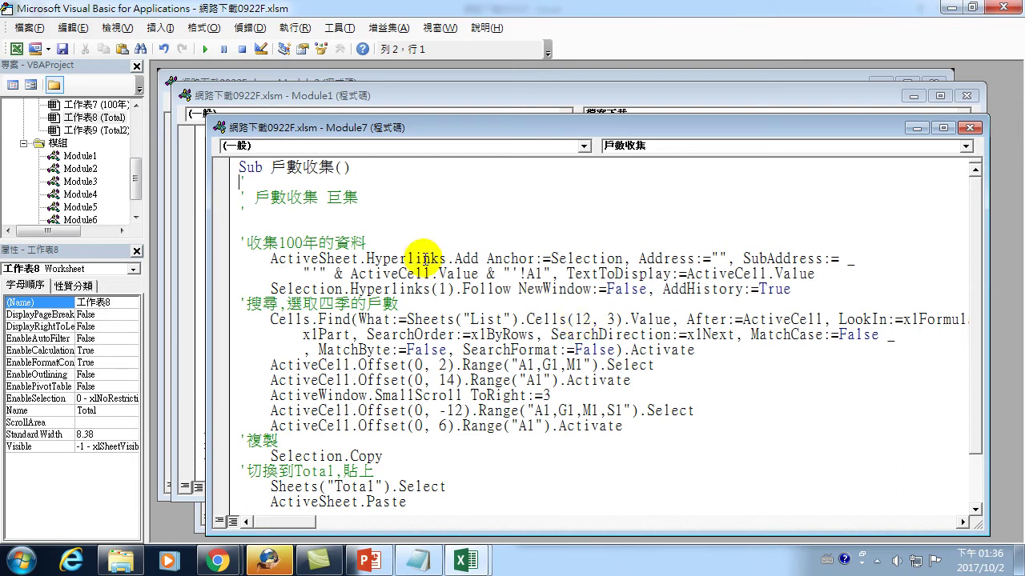
Step: Add 'For i = 12 To 33 Step 1' atop 戶數收集 and change the Find row to Cells(i, 3)
click(285, 220)
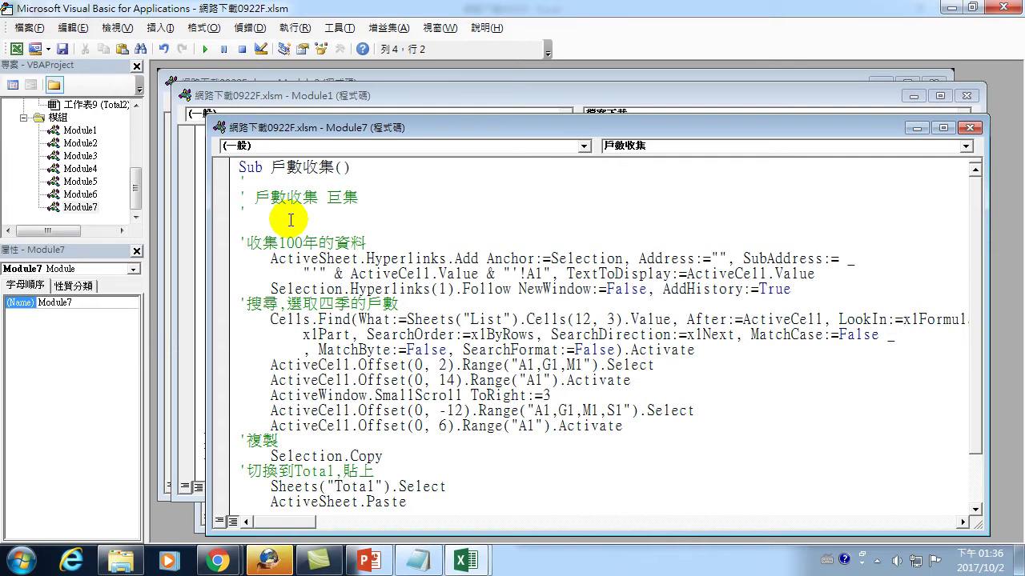
text(for i = )
text(12 to)
text(33)
text(step 1)
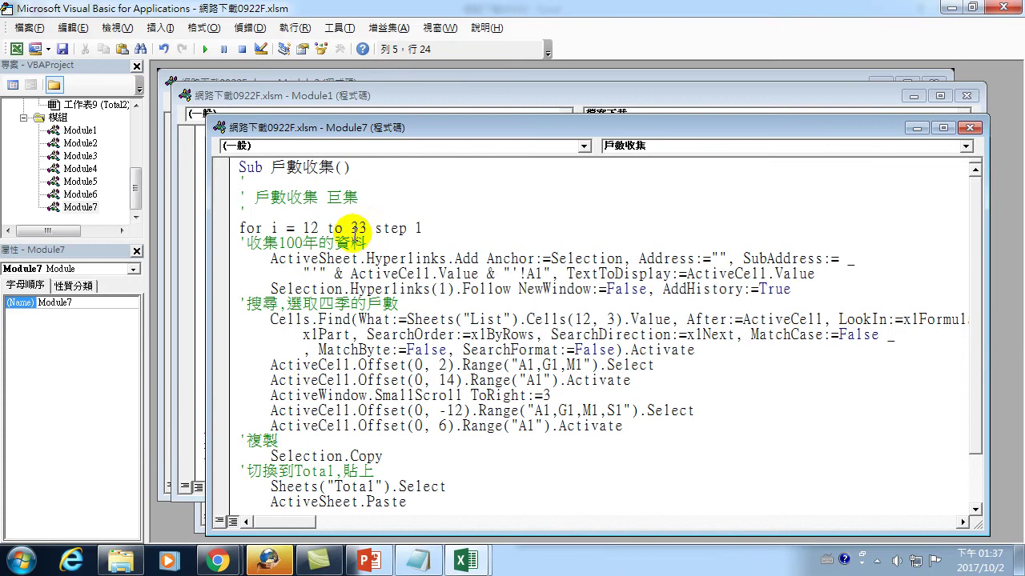
double_click(582, 320)
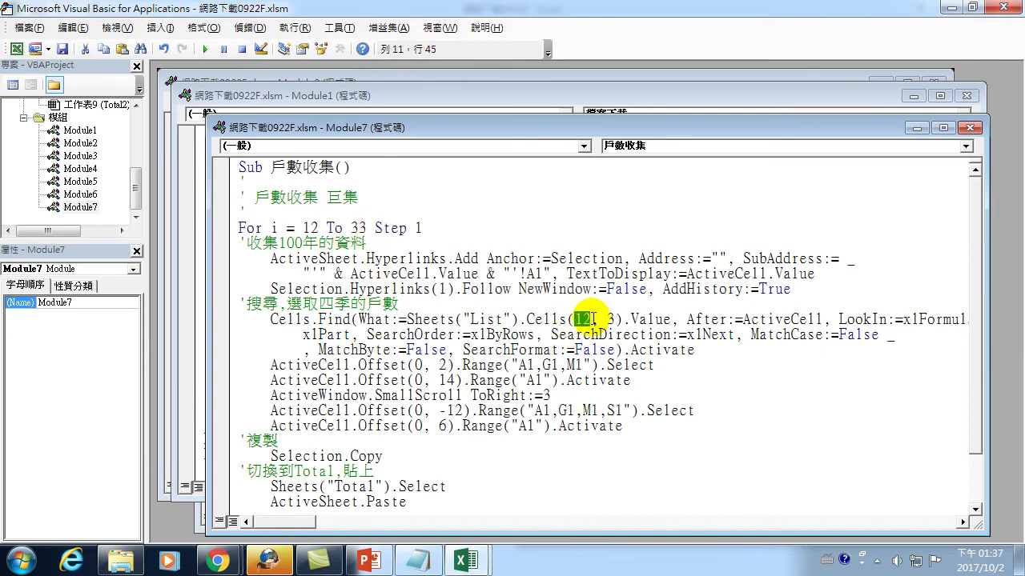
text(i)
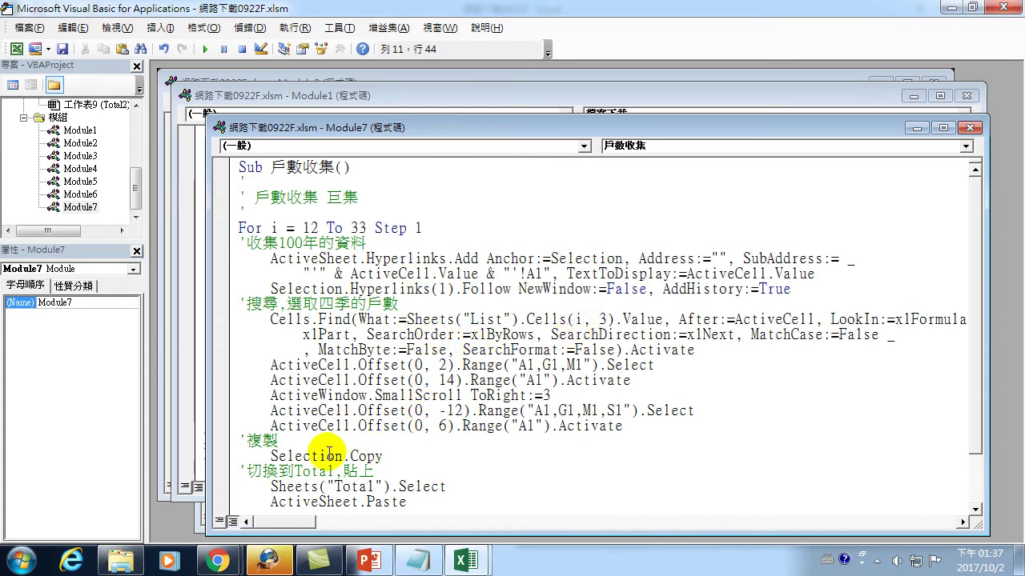
Step: Close the loop with a Next i line after the final Select statement
scroll(340, 450, down, 1)
scroll(340, 450, down, 1)
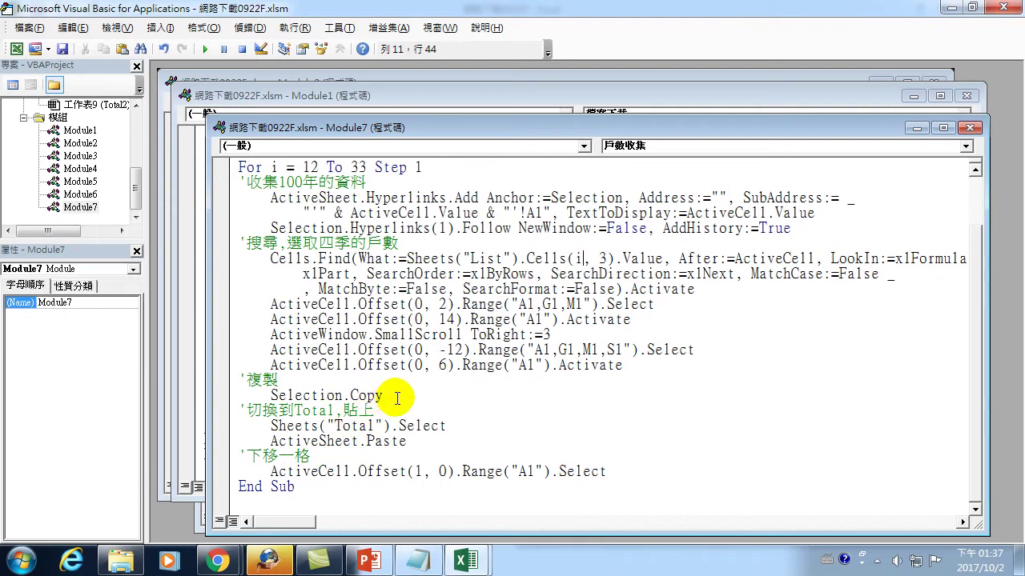
click(615, 473)
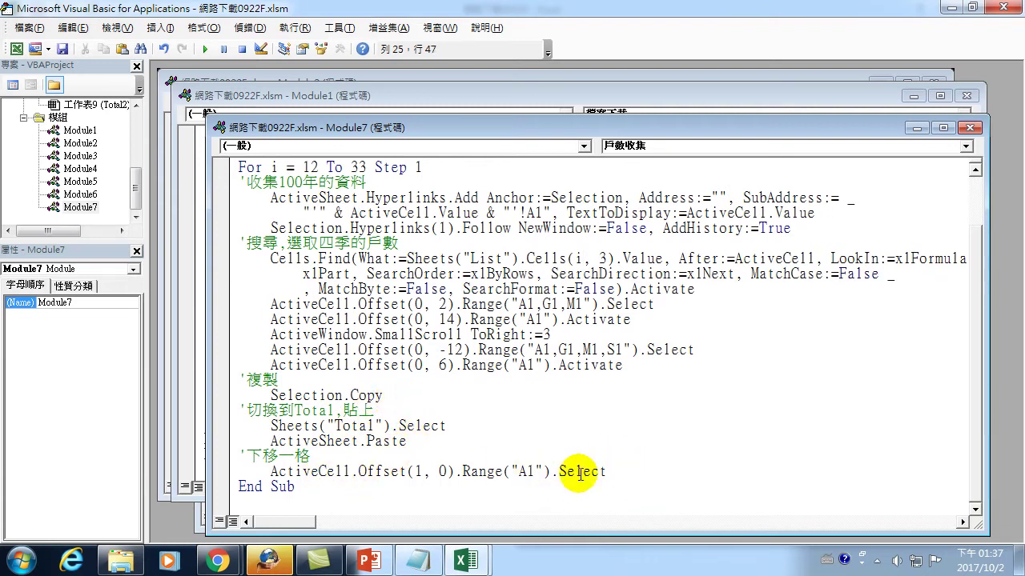
key(Return)
text(ne)
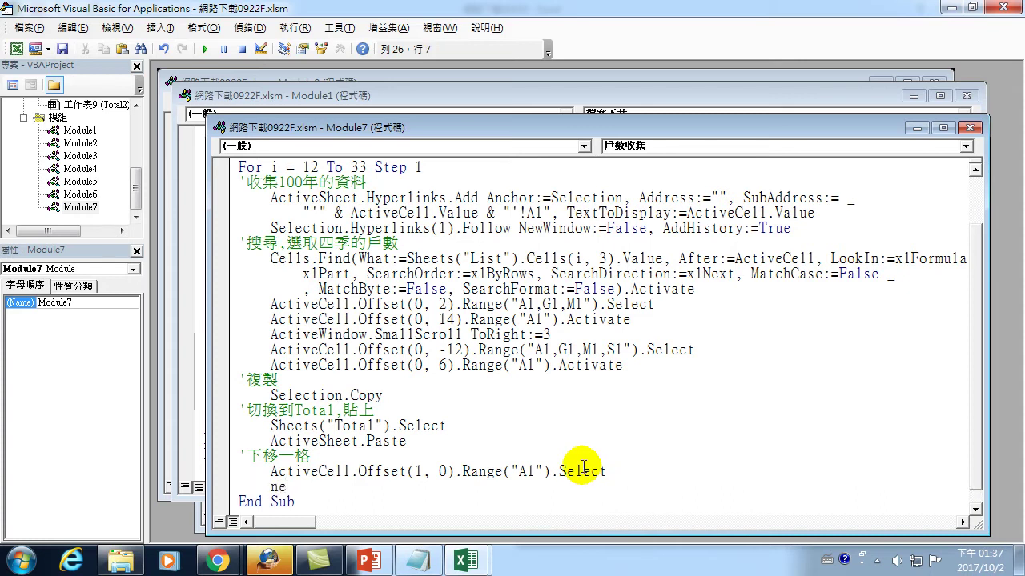
text(xt i)
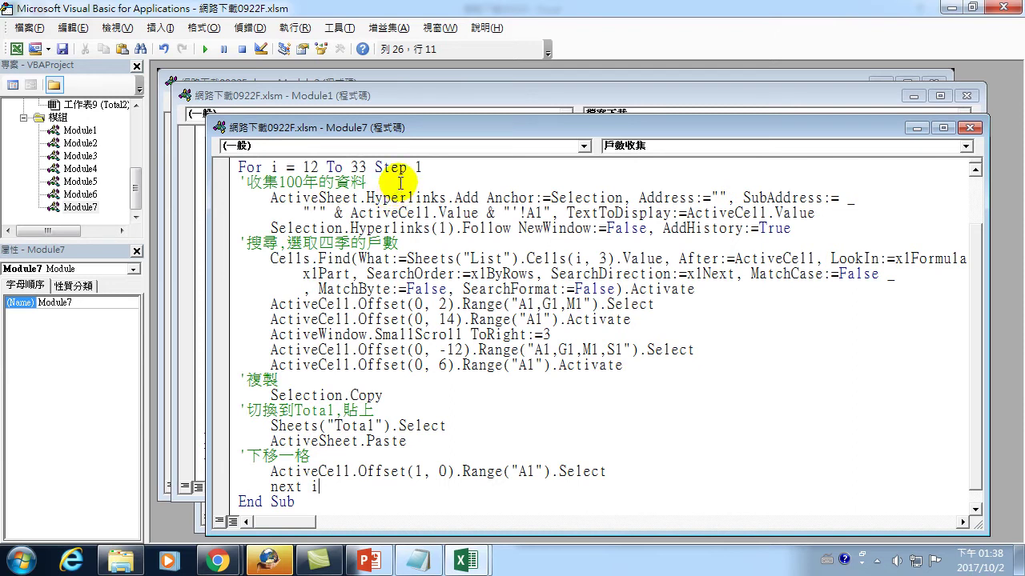
Step: Insert Sheets("List").Select as the first line inside the For loop
click(370, 167)
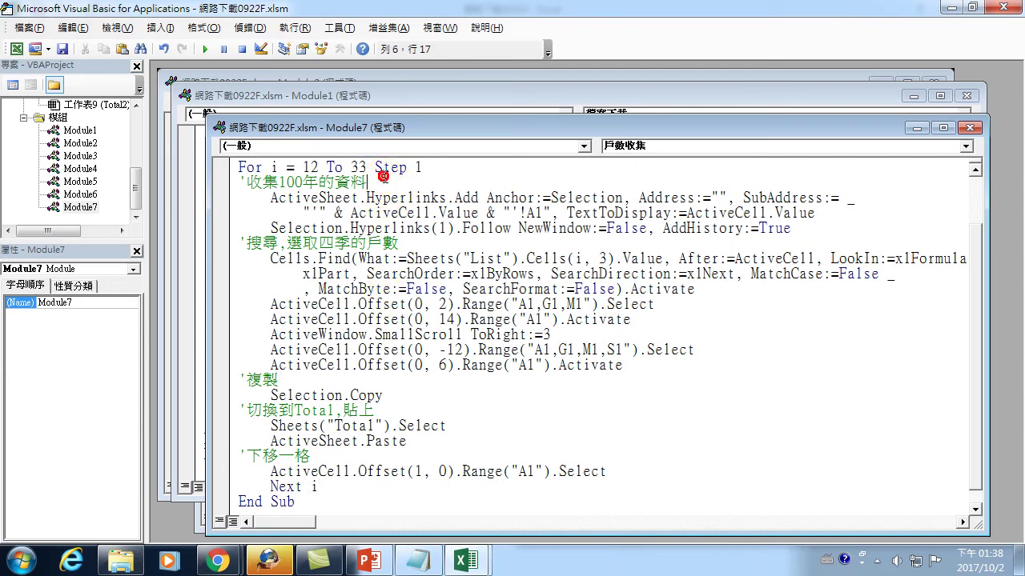
click(453, 166)
key(Return)
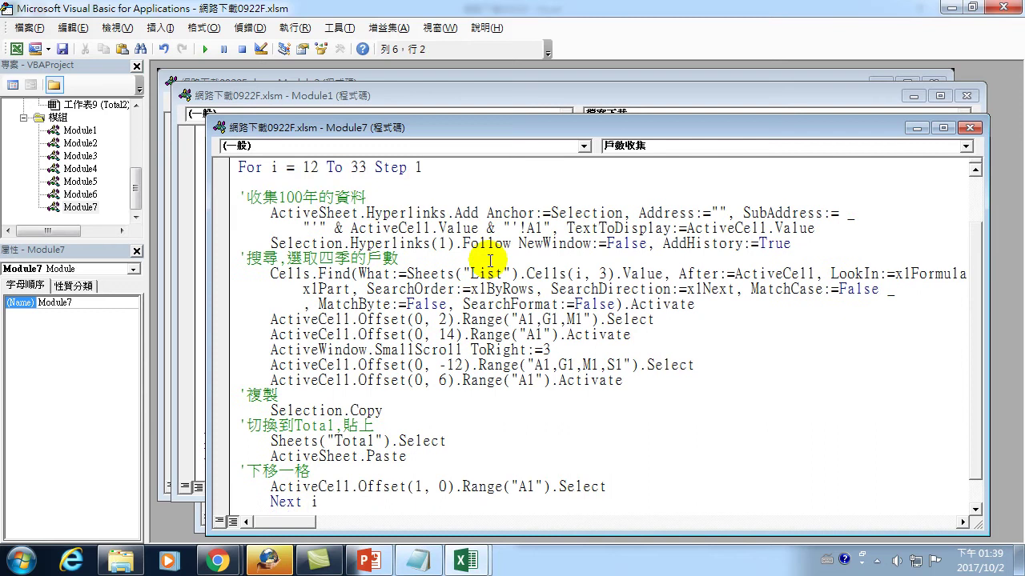
text(sheets("Lis)
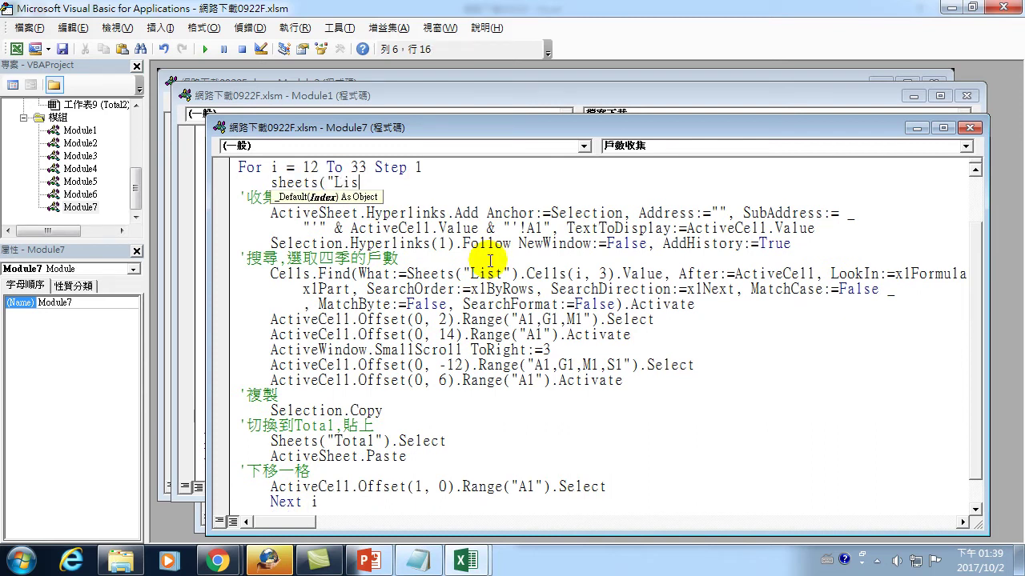
text(t").select)
click(439, 365)
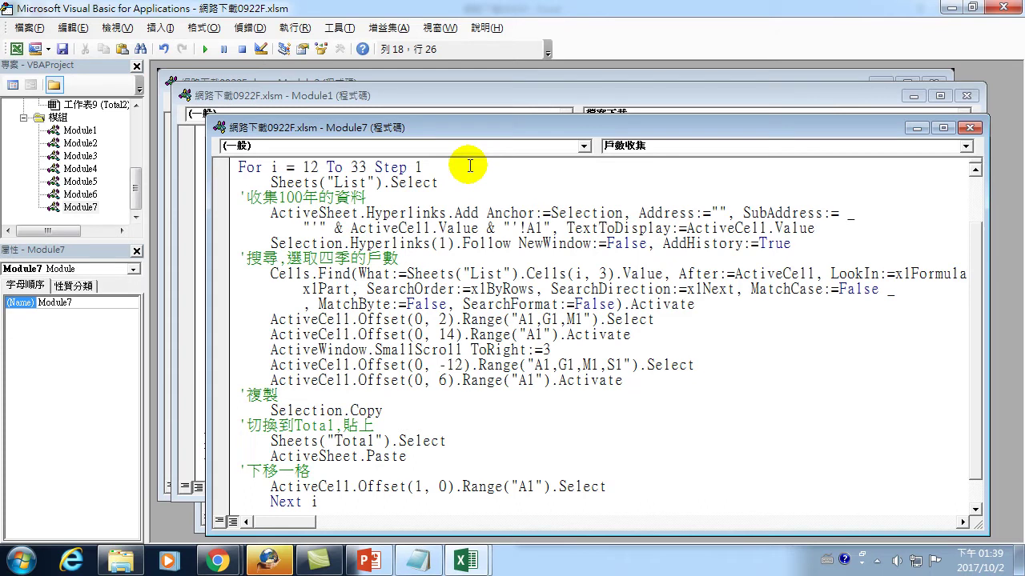
mouse_move(442, 185)
mouse_down()
mouse_move(273, 167)
mouse_move(264, 182)
mouse_up()
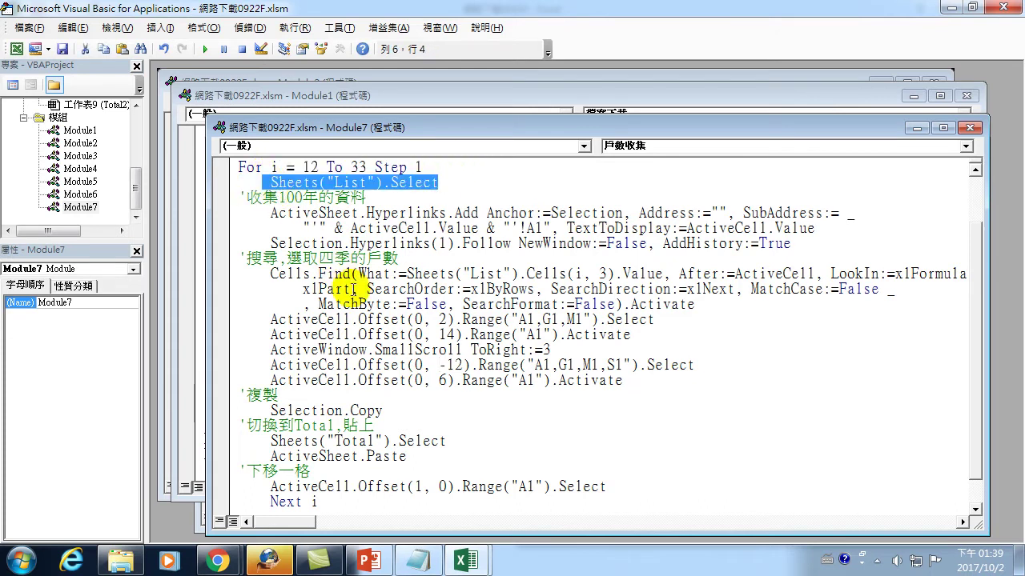
key(alt+F11)
Step: Delete the old figures in C2:I8 on the Total sheet, shifting cells up
drag(151, 198, 511, 299)
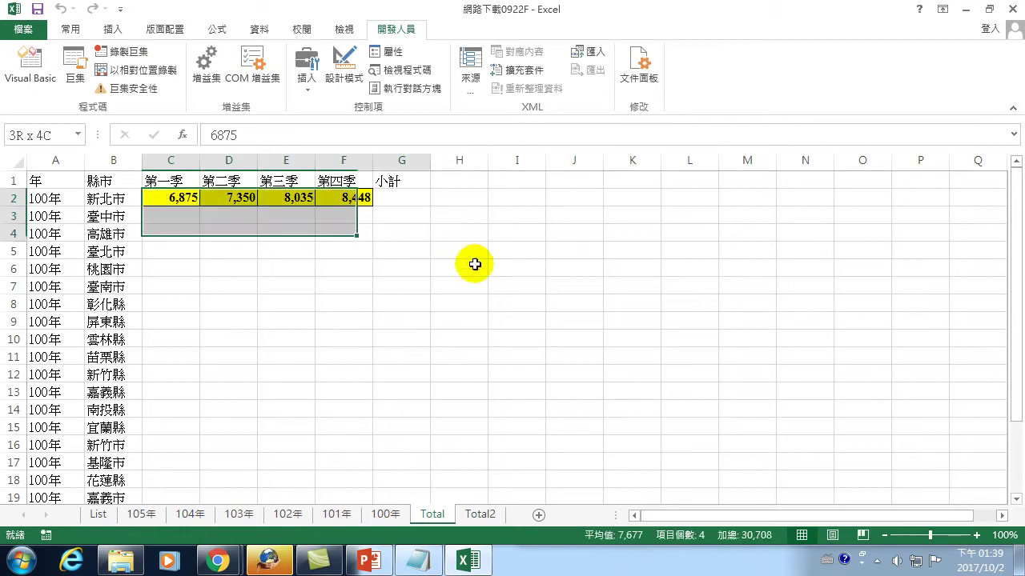
right_click(512, 299)
click(521, 333)
click(462, 317)
click(468, 387)
click(181, 201)
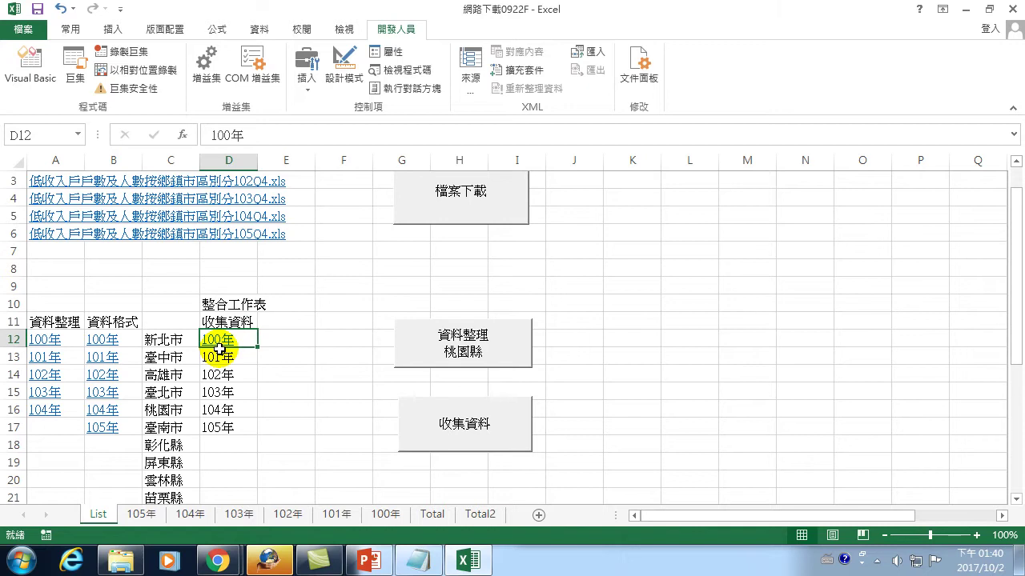
Step: Start the 戶數收集 macro with Step Into so it pauses at its Sub line
click(75, 68)
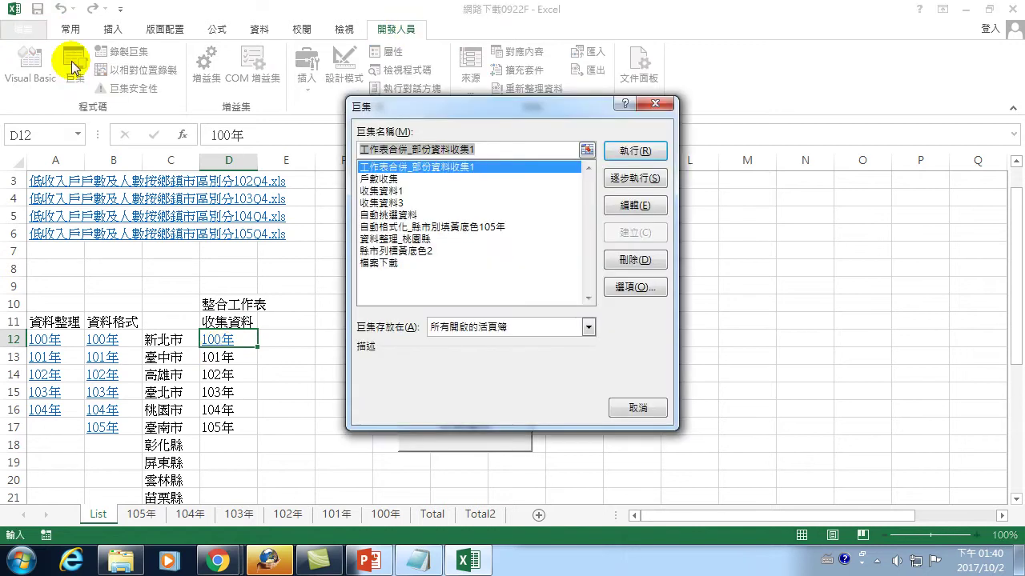
click(387, 180)
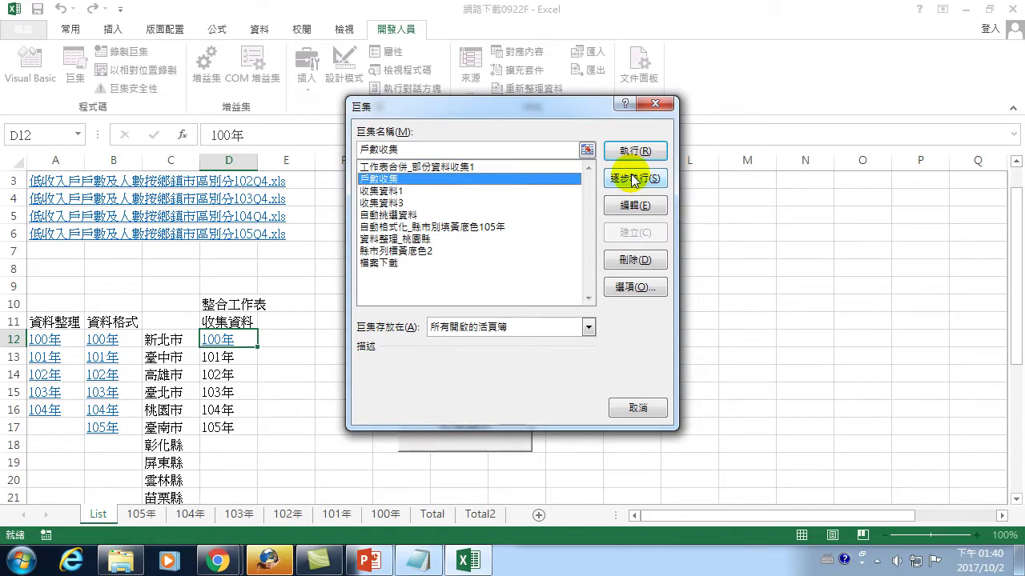
click(632, 179)
double_click(525, 9)
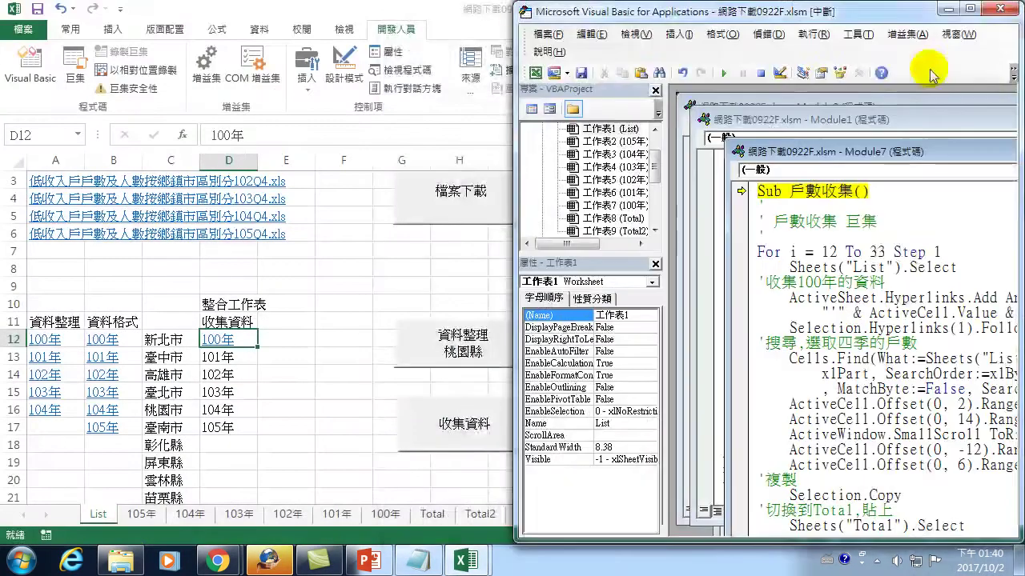
Step: Arrange the Excel workbook and the VBA editor side by side
click(469, 16)
double_click(468, 16)
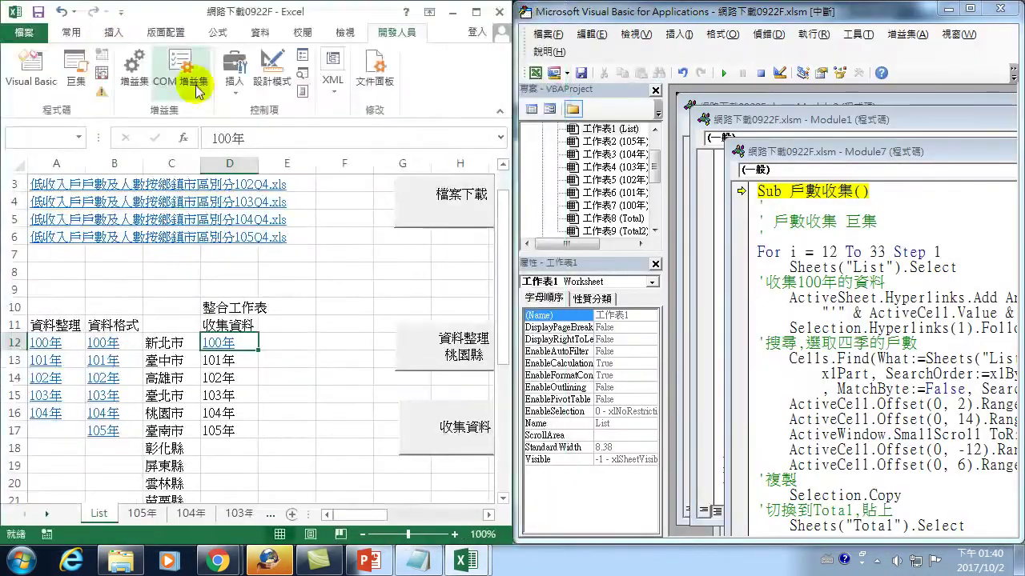
click(711, 16)
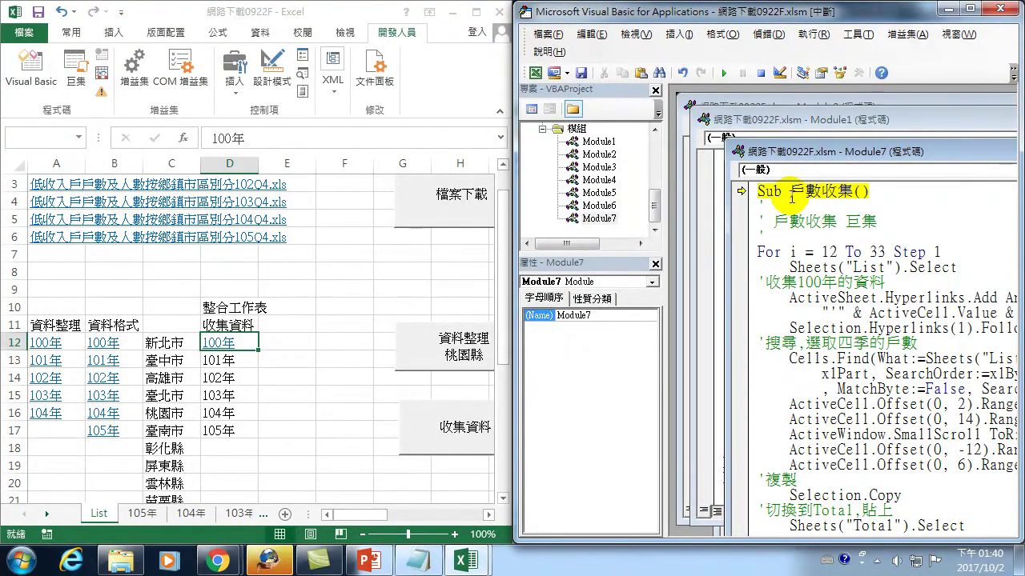
Step: Step with F8 through the loop start, List selection and hyperlink until 100年 opens
key(F8)
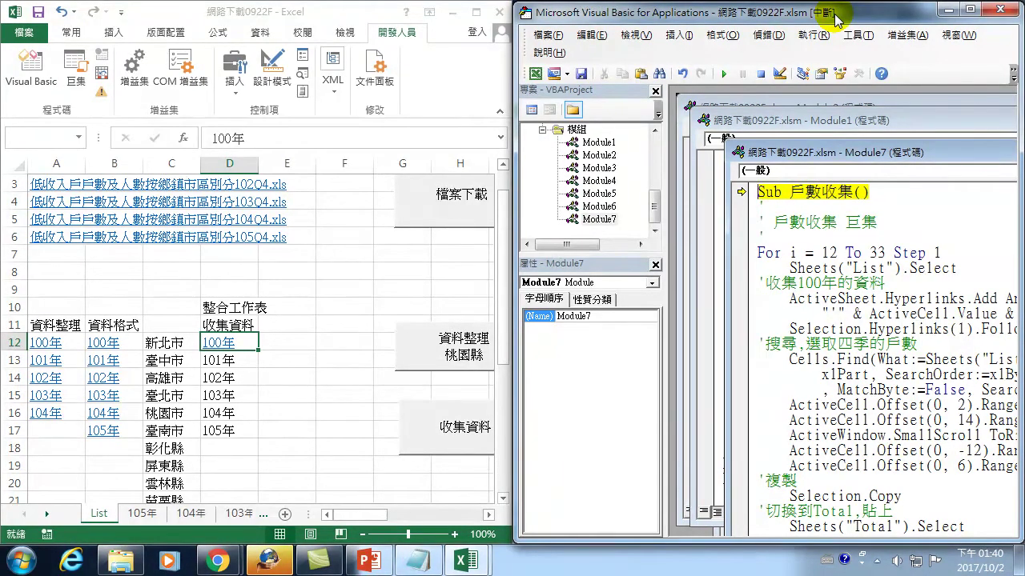
key(F8)
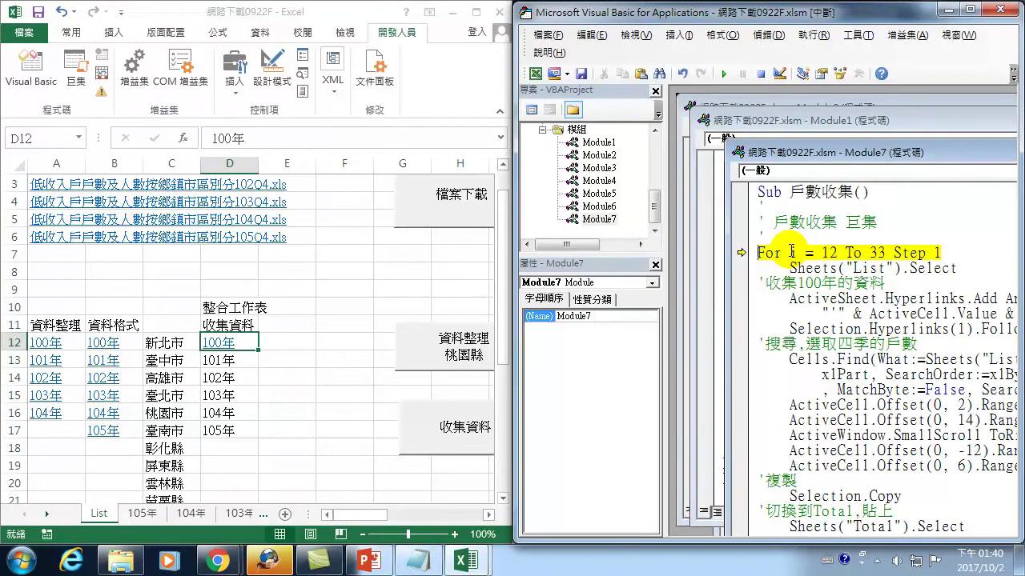
key(F8)
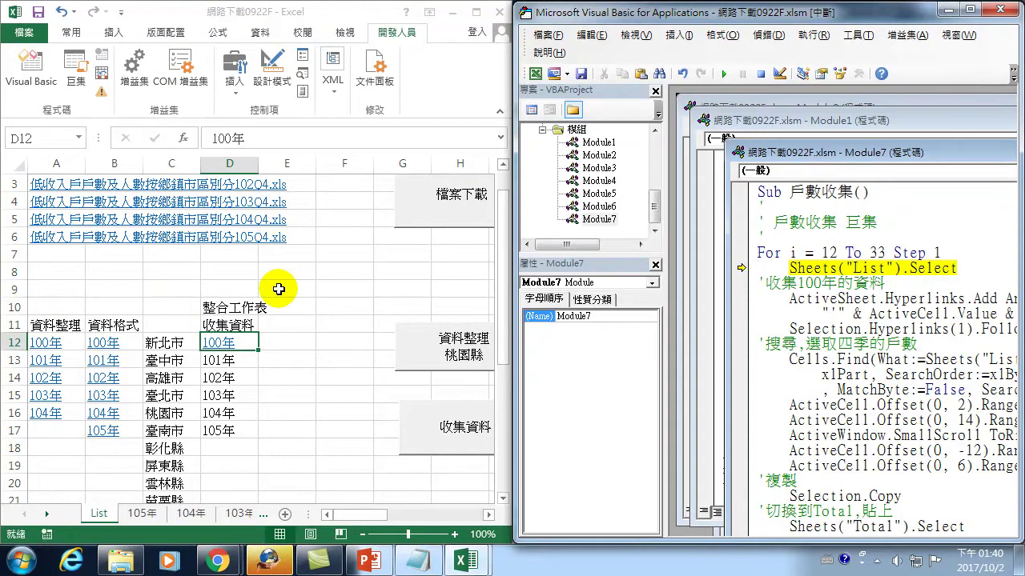
key(F8)
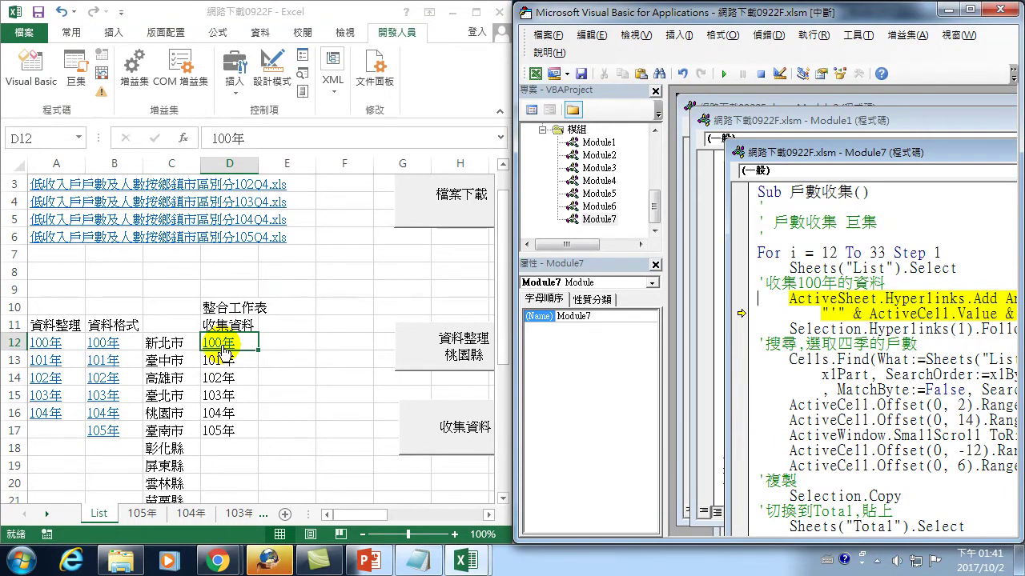
key(F8)
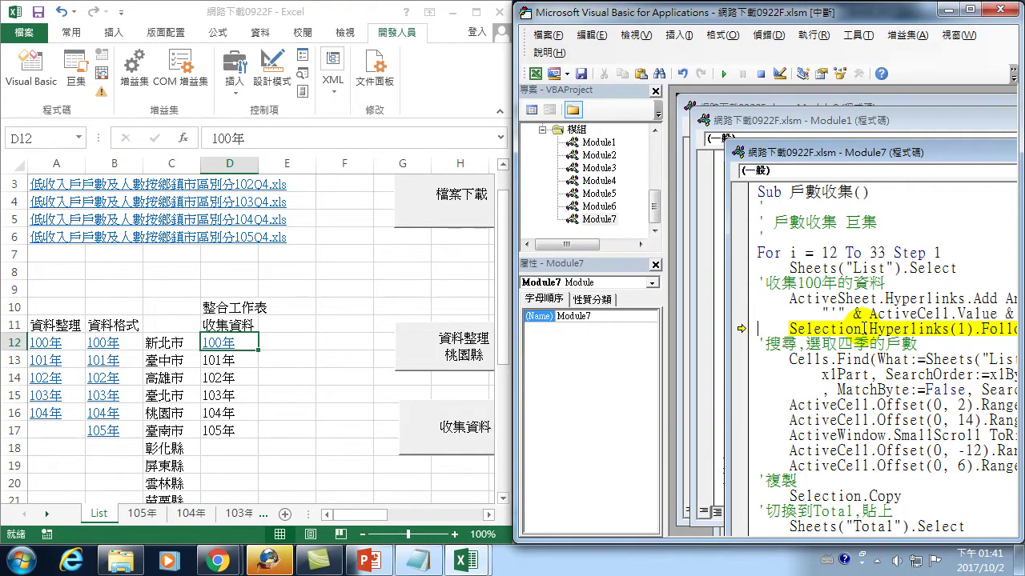
key(F8)
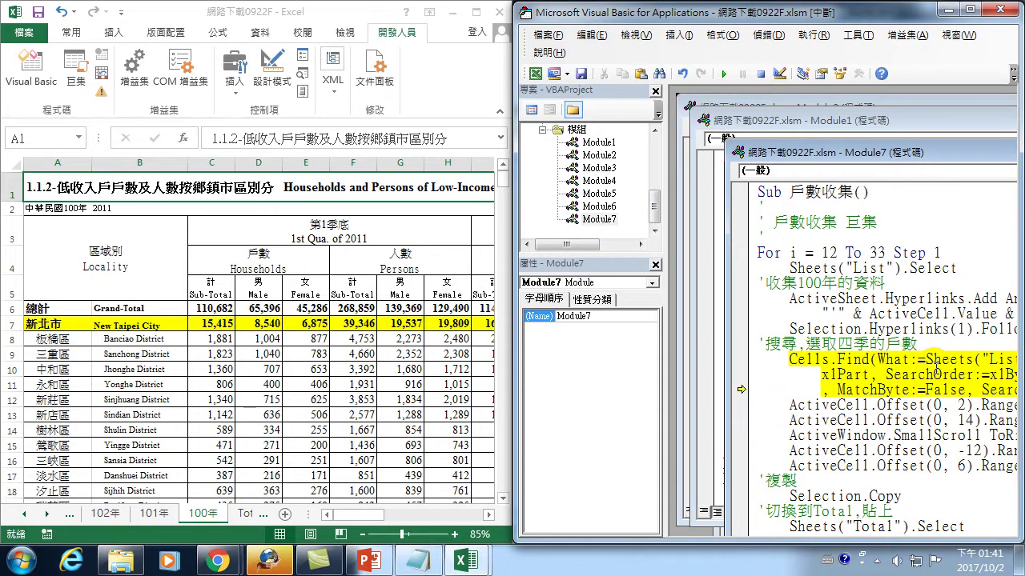
Step: Step through Find, the Offset selections and SmallScroll until 新北市's four quarterly figures are copied
key(F8)
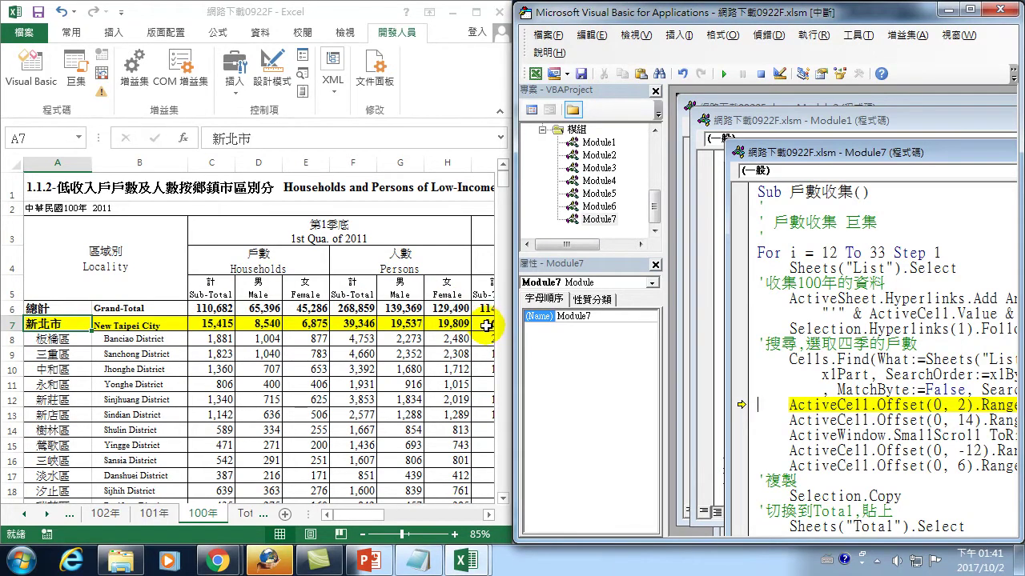
key(F8)
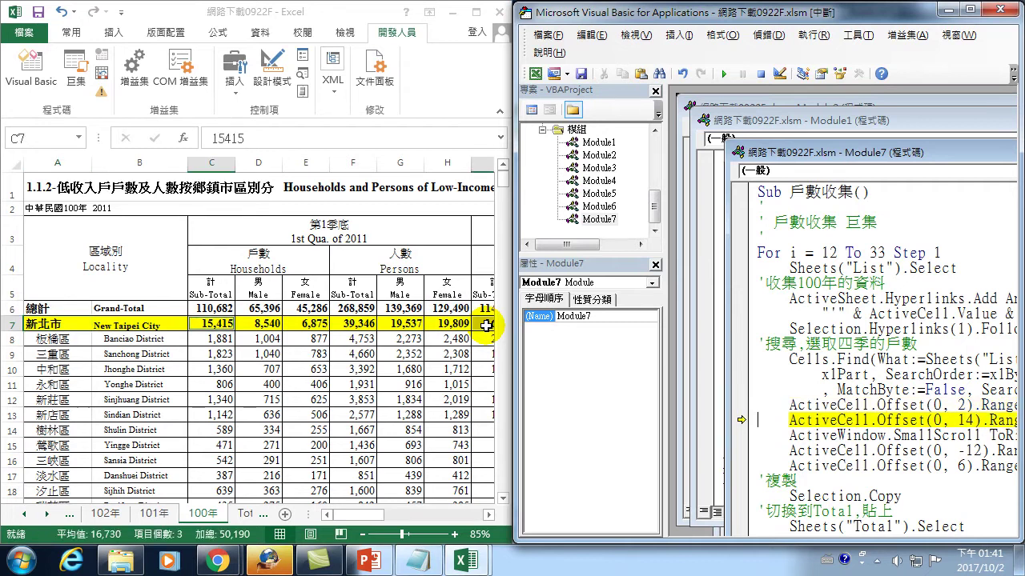
key(F8)
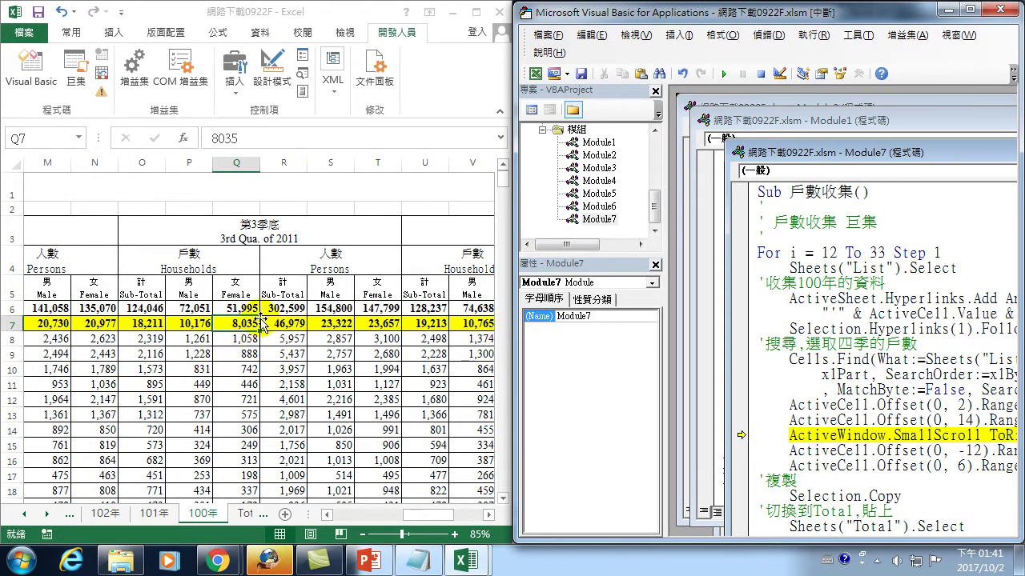
key(F8)
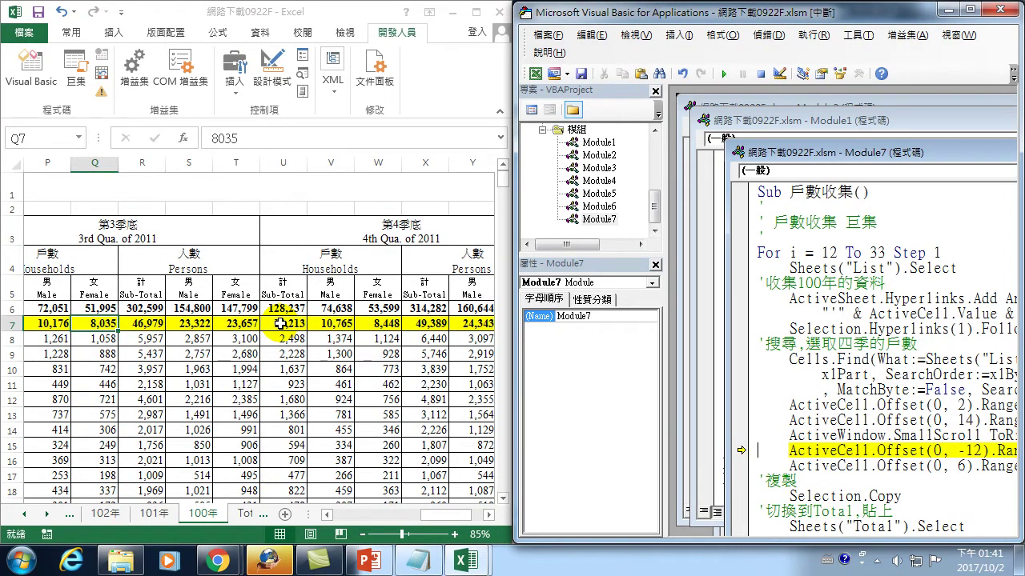
key(F8)
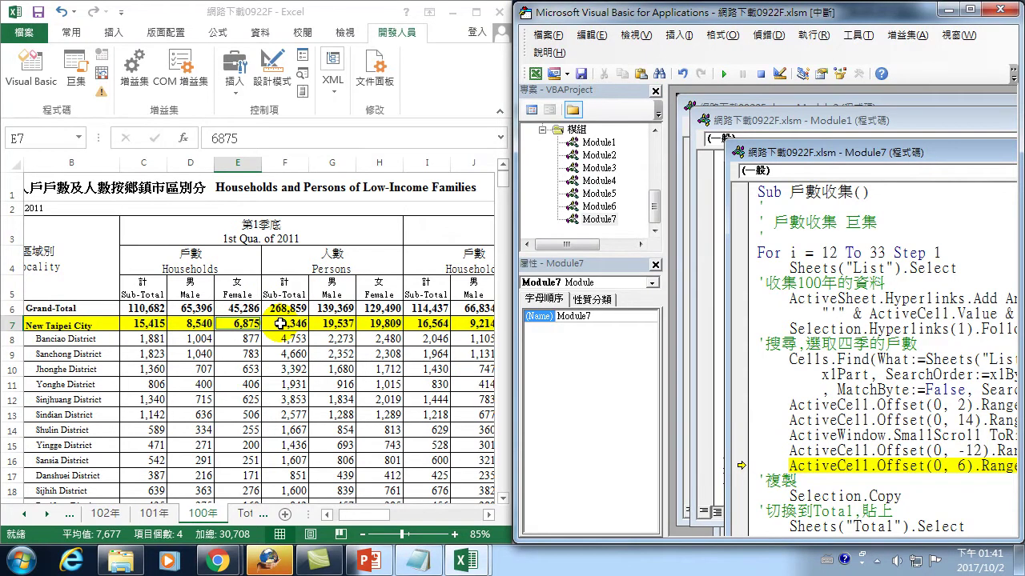
key(F8)
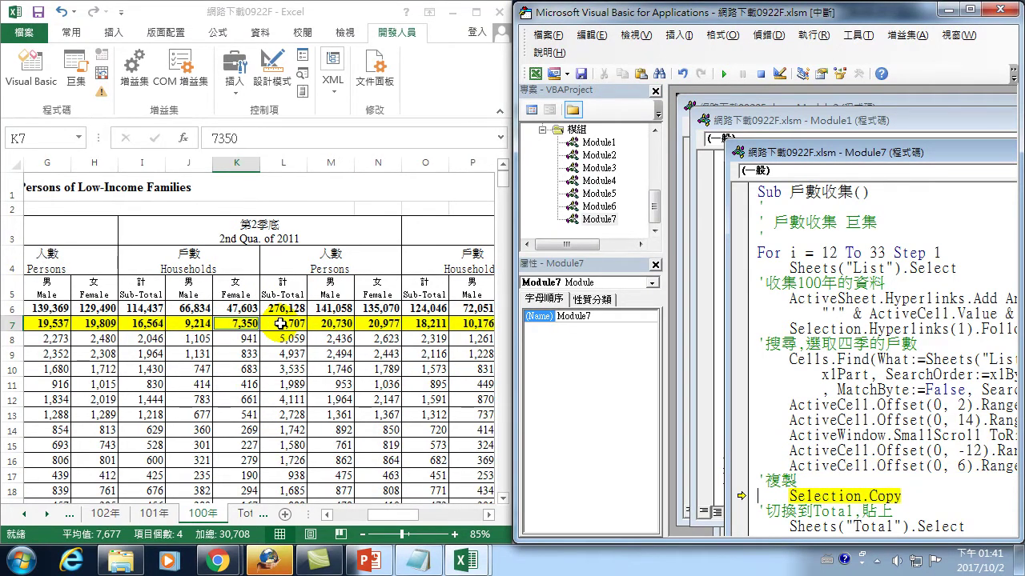
key(F8)
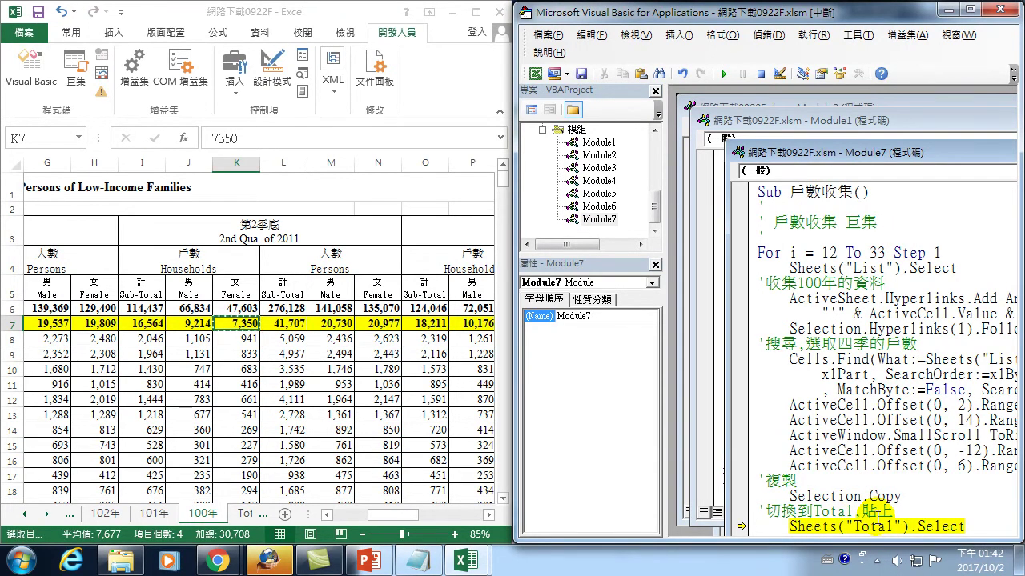
key(F8)
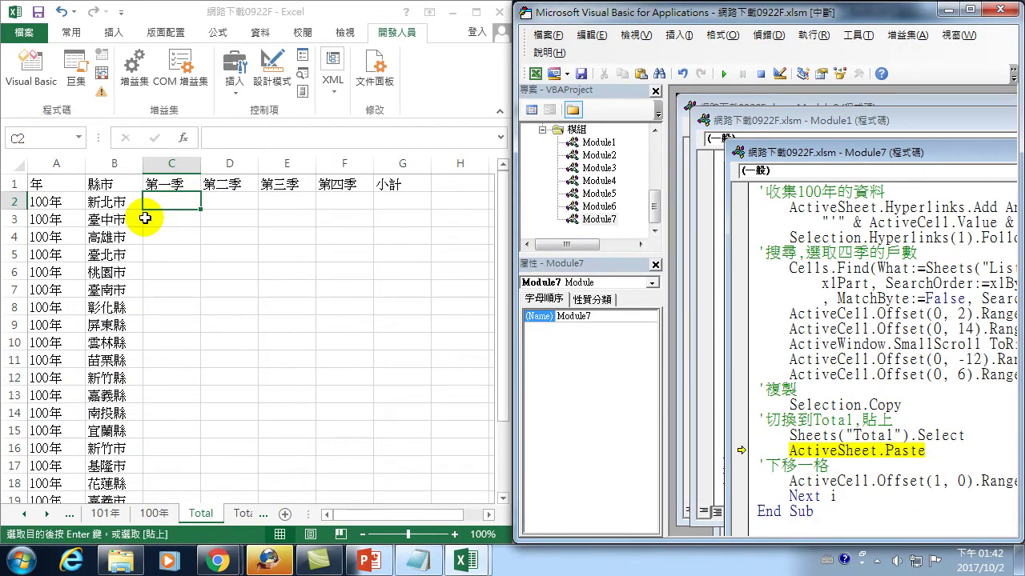
Step: Step through the paste so Total row 2 gets 6,875, 7,350, 8,035, 8,448, then loop back
key(F8)
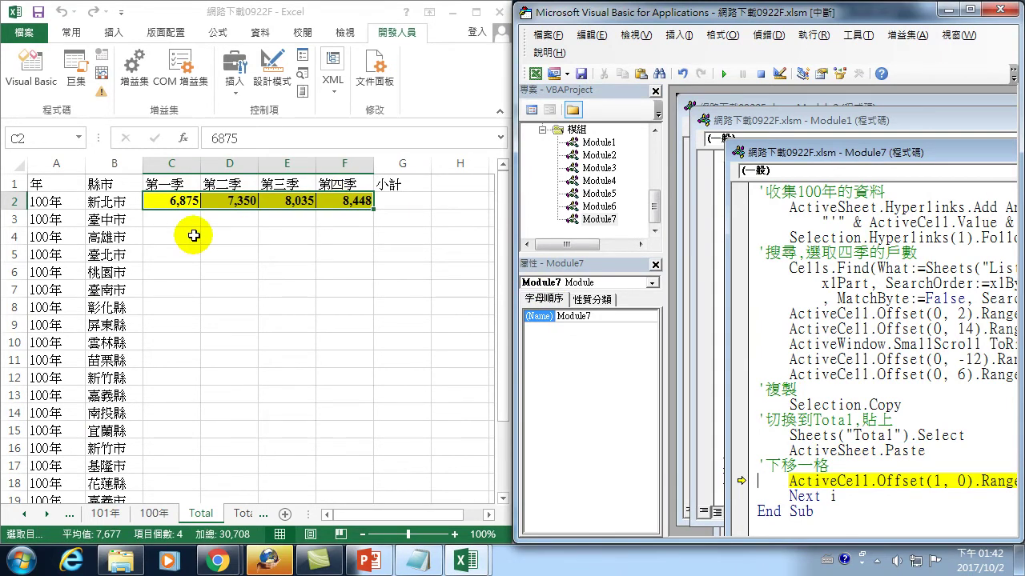
key(F8)
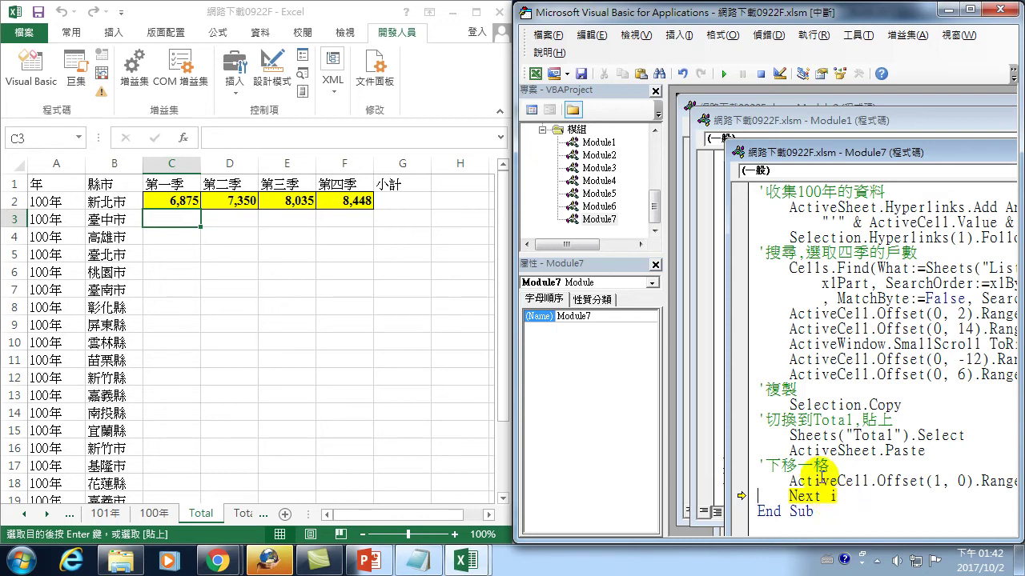
key(F8)
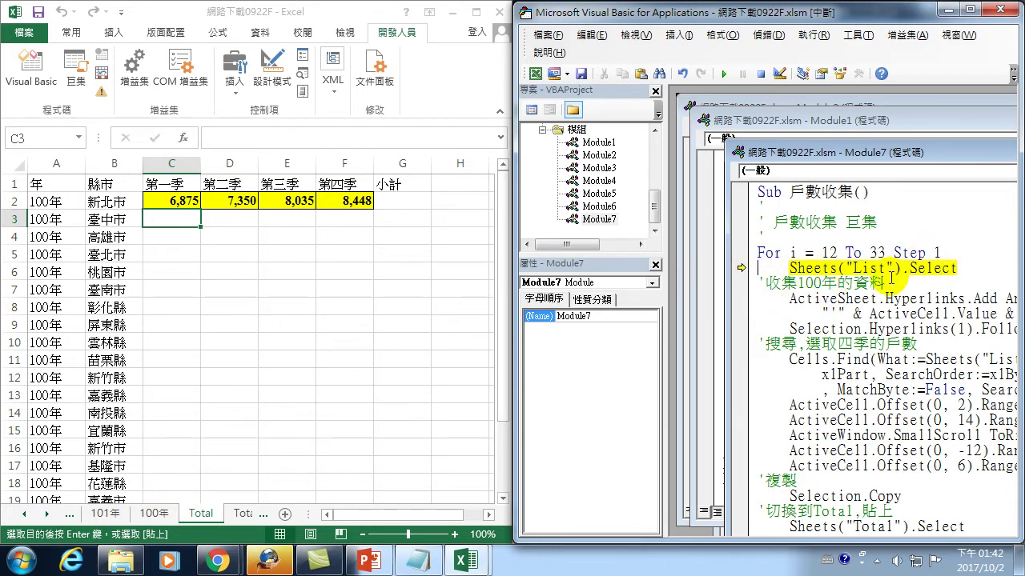
Step: Step one full loop pass so 臺中市's 3,436, 3,692, 4,184 and 3,953 paste into Total row 3
key(F8)
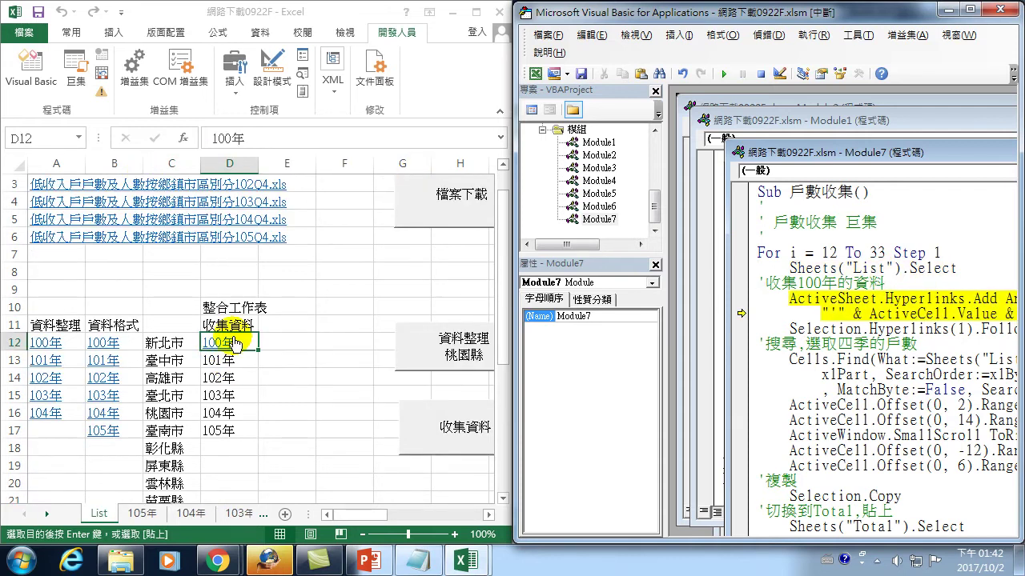
key(F8)
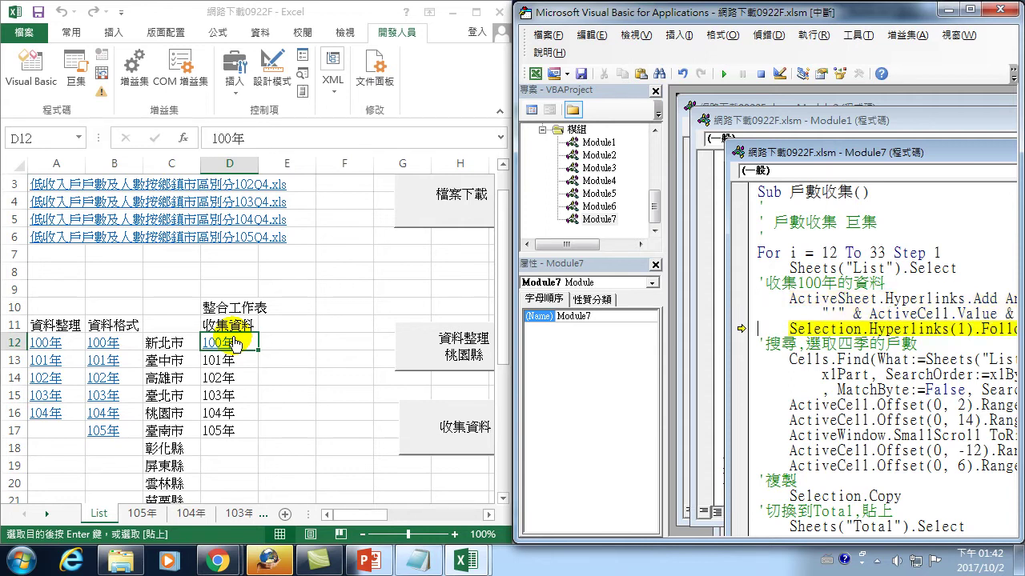
key(F8)
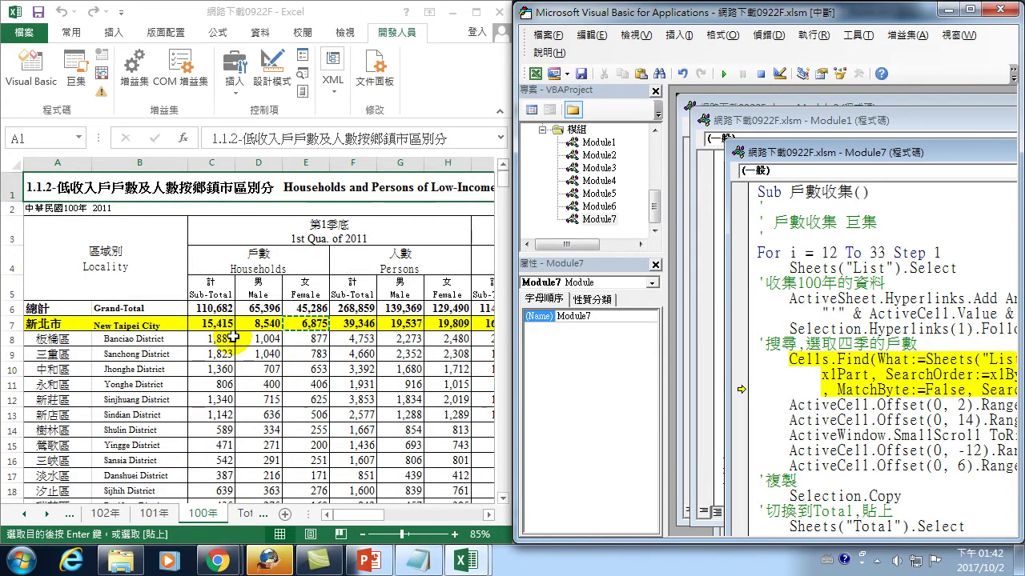
key(F8)
key(F8)
key(F8)
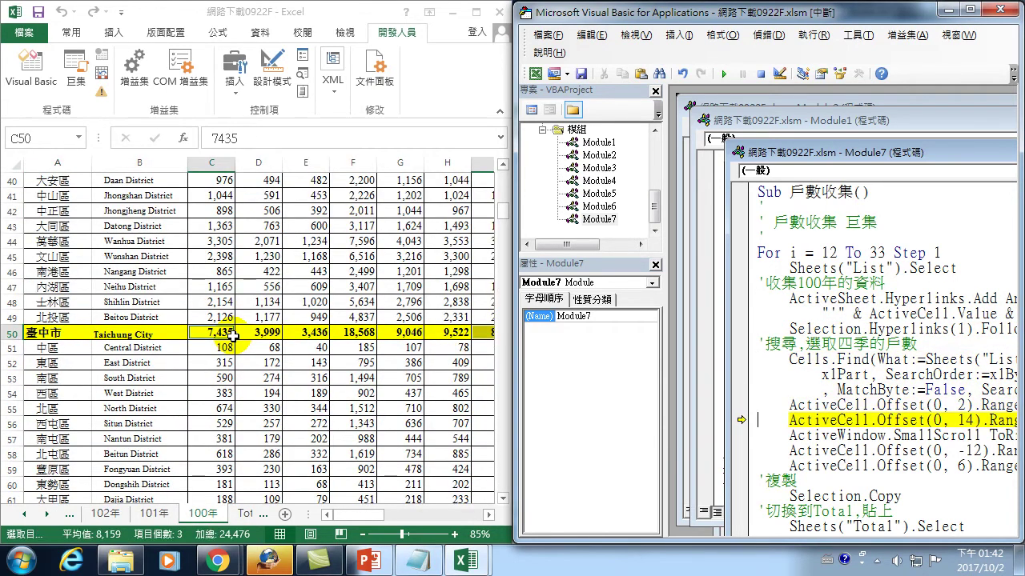
key(F8)
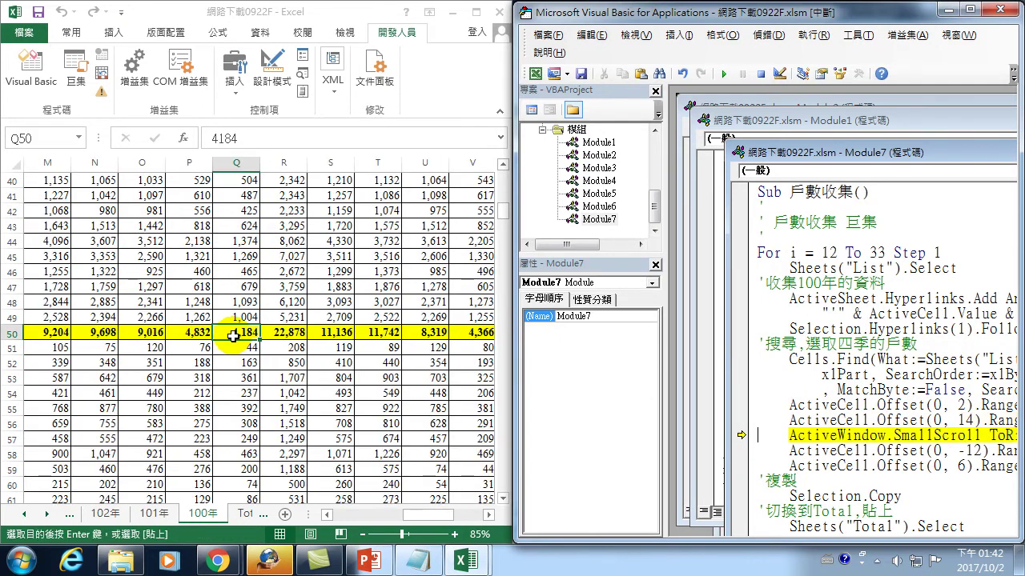
key(F8)
key(F8)
key(F8)
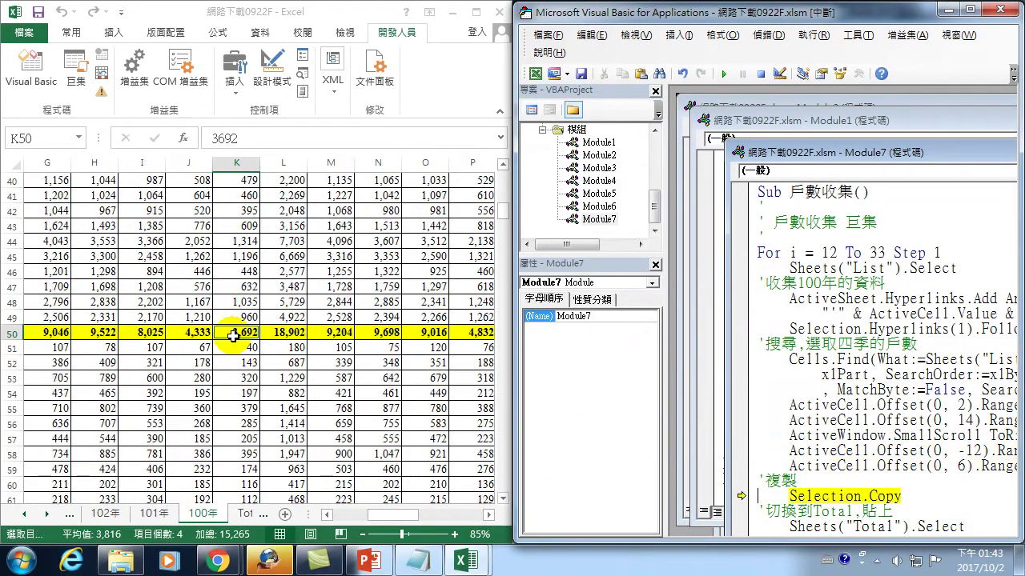
key(F8)
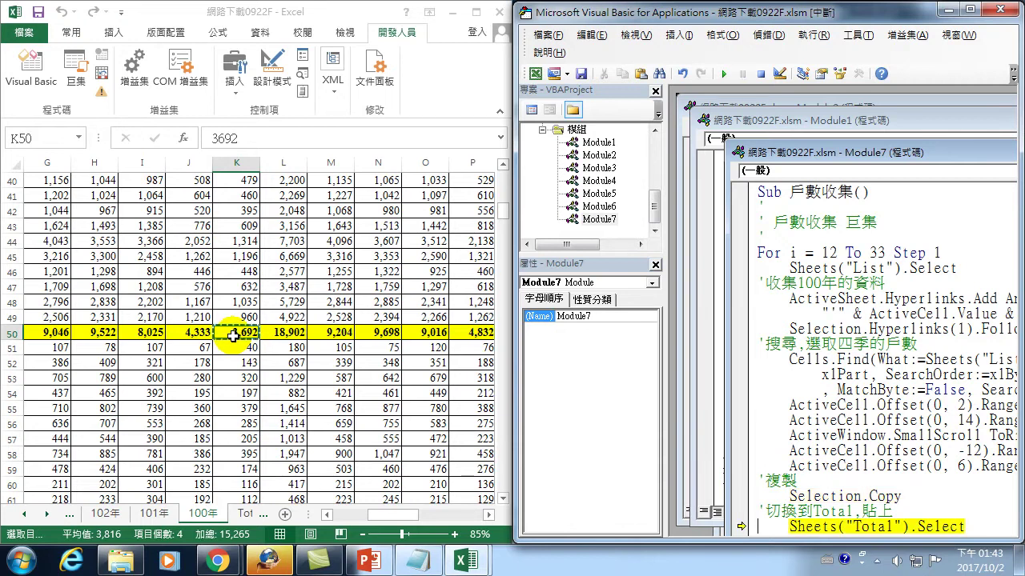
key(F8)
key(F8)
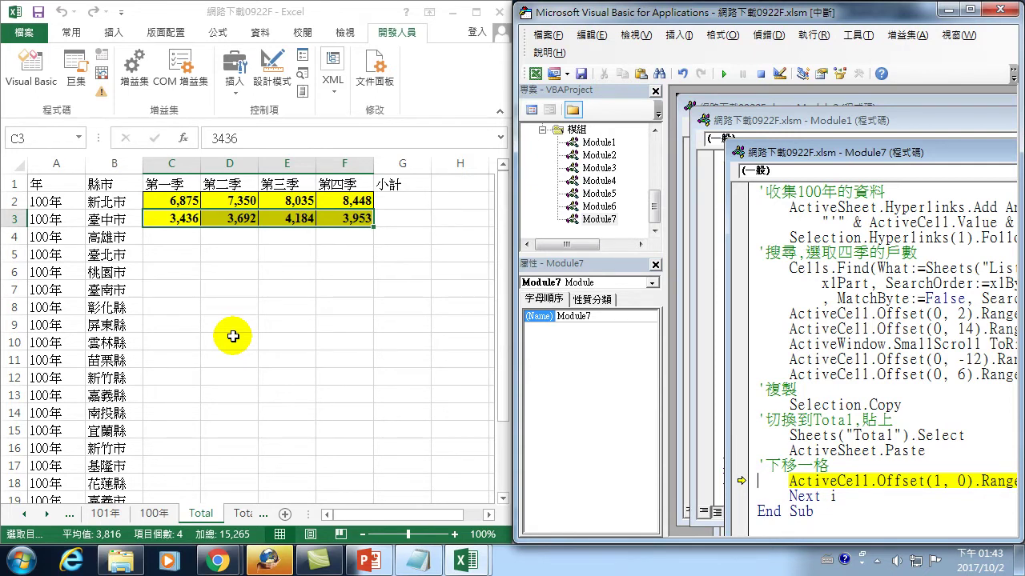
key(F8)
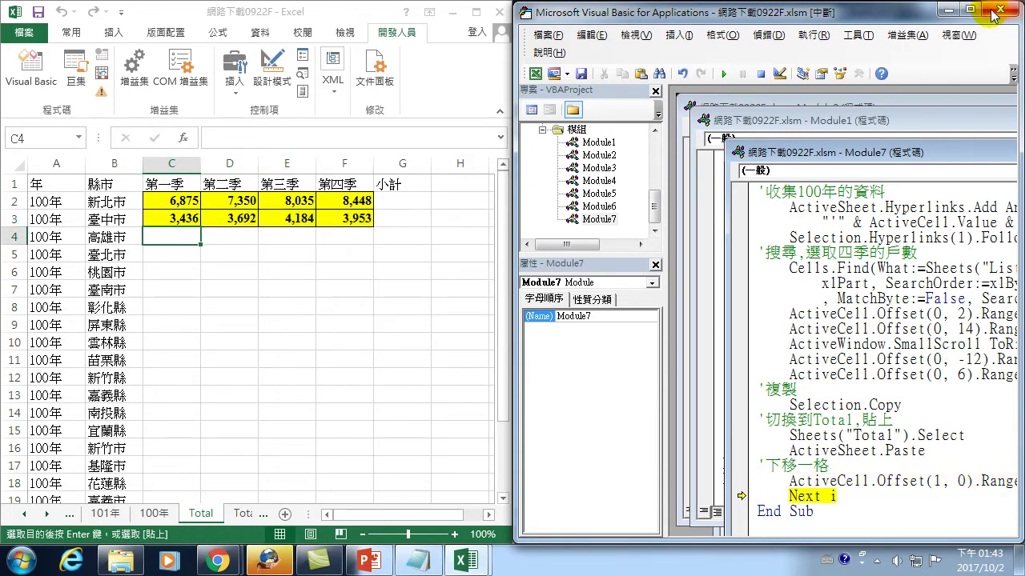
Step: Stop debugging and delete the quarterly figures in C2:H8 on Total, shifting cells left
click(997, 10)
click(450, 336)
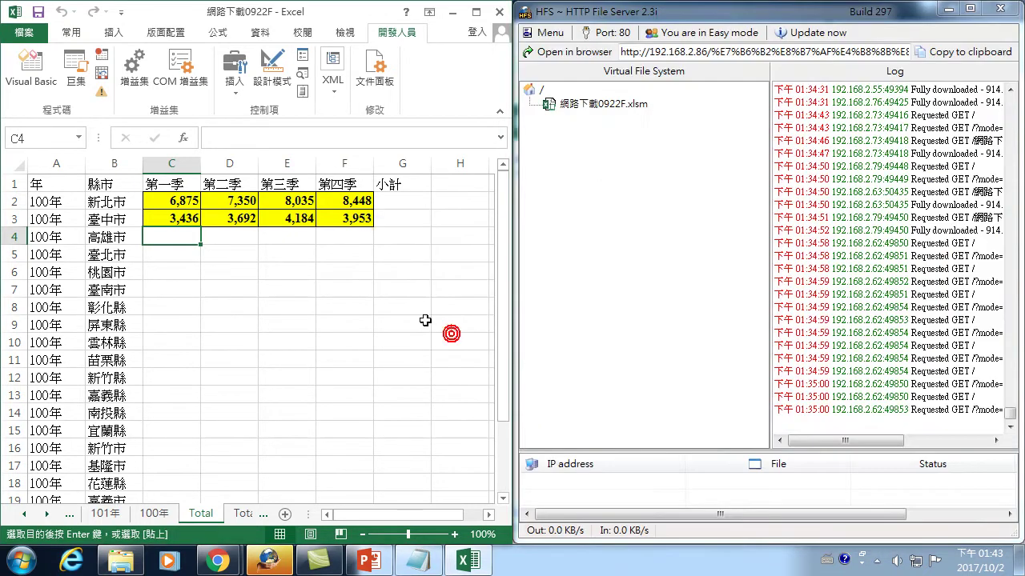
drag(164, 203, 460, 304)
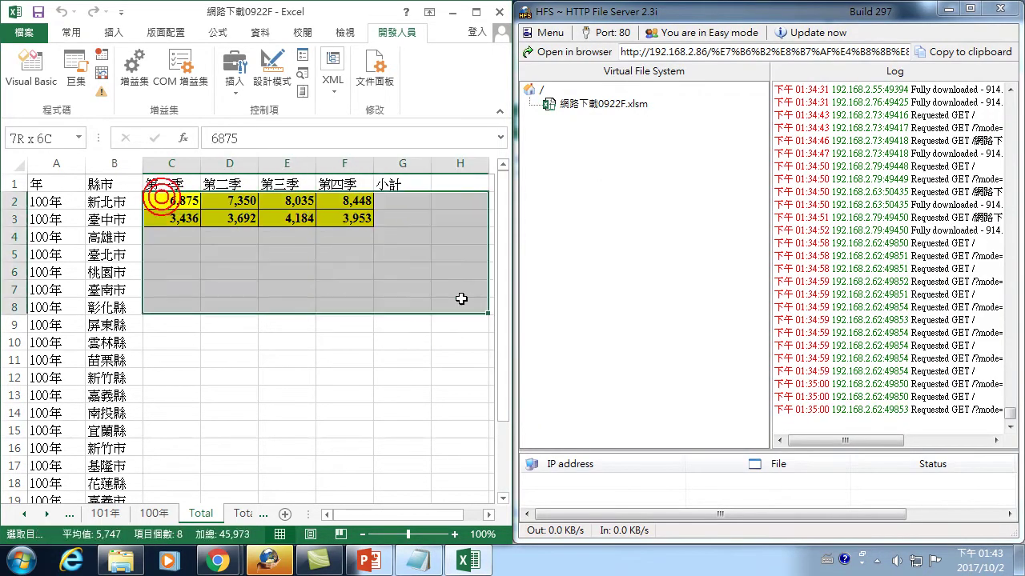
right_click(401, 253)
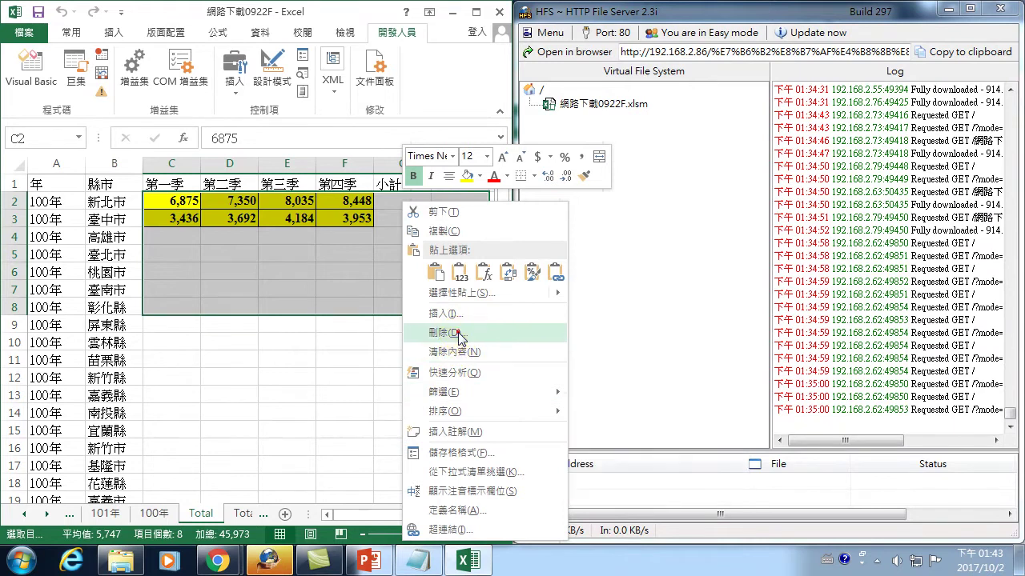
click(450, 333)
click(424, 386)
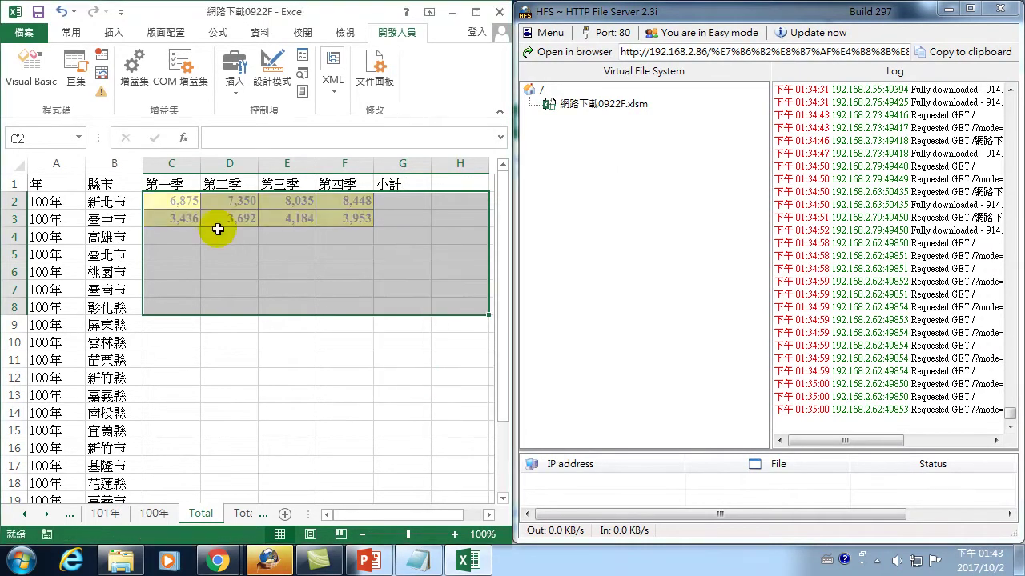
click(160, 202)
Step: Scroll the sheet tabs back and switch to the List sheet
click(24, 515)
click(24, 514)
click(24, 515)
click(24, 514)
click(24, 515)
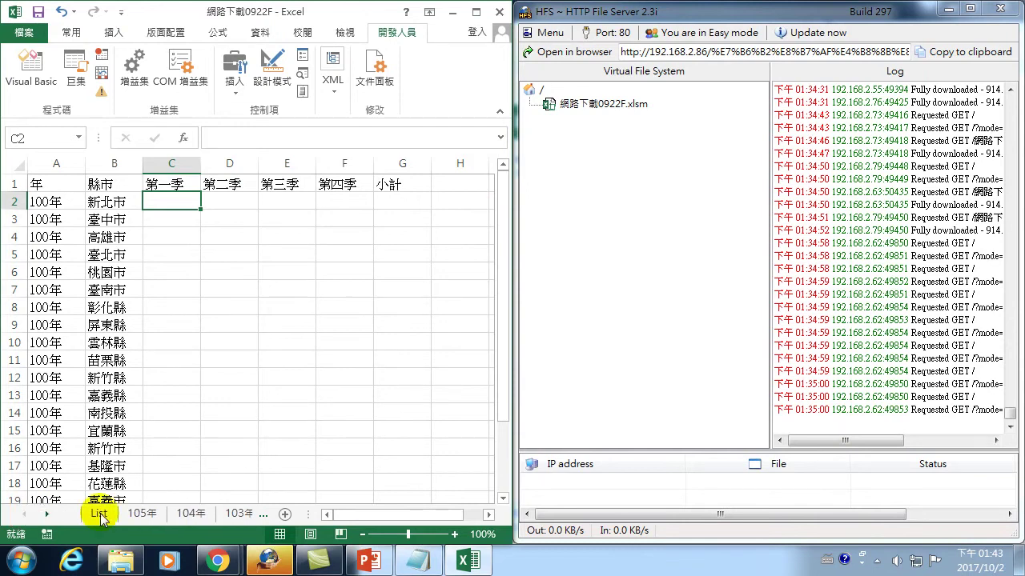
click(98, 514)
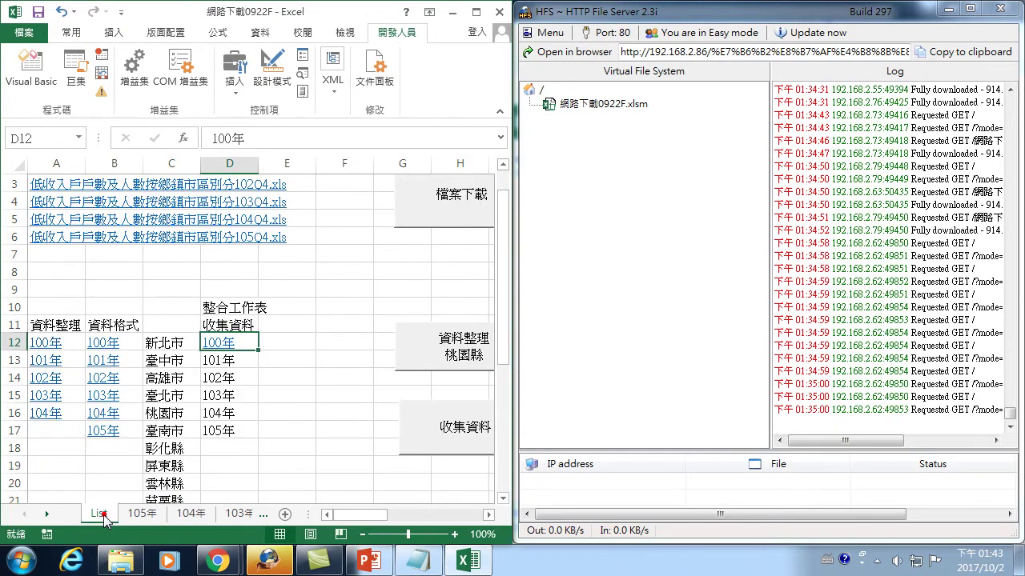
click(947, 11)
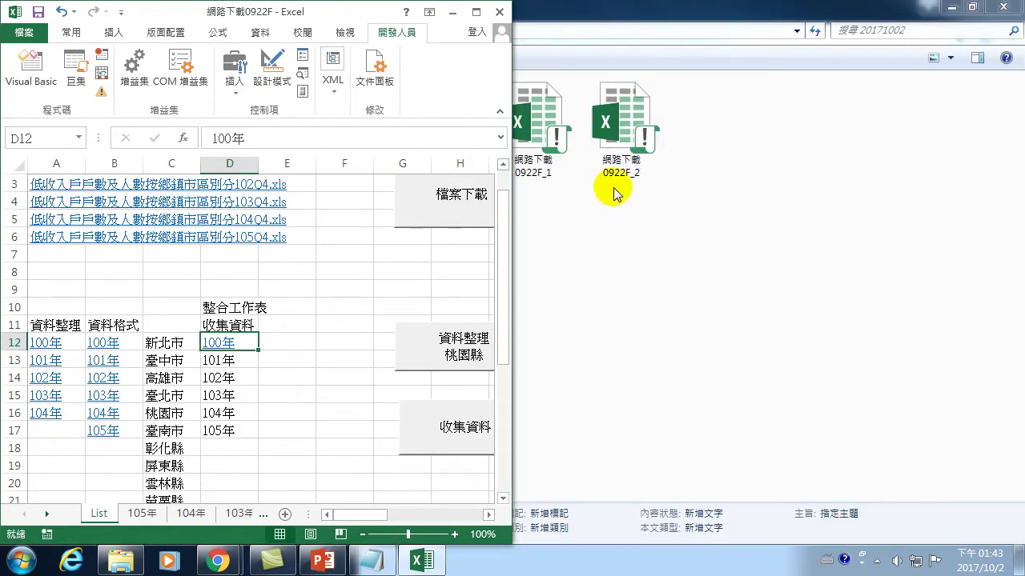
Step: Maximize the workbook and run 戶數收集 to fill Total with every county's quarterly 100年 counts
click(476, 12)
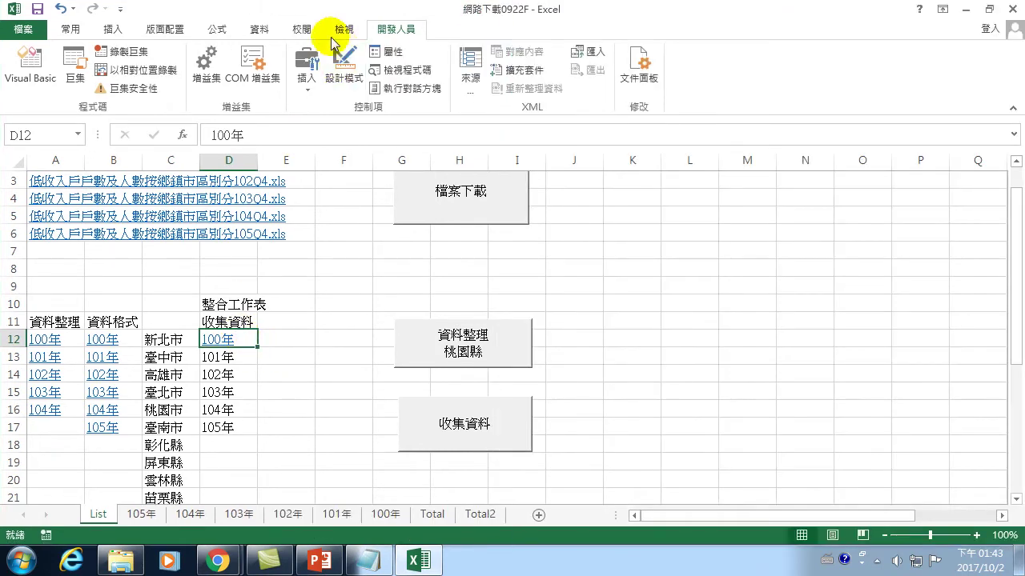
click(74, 69)
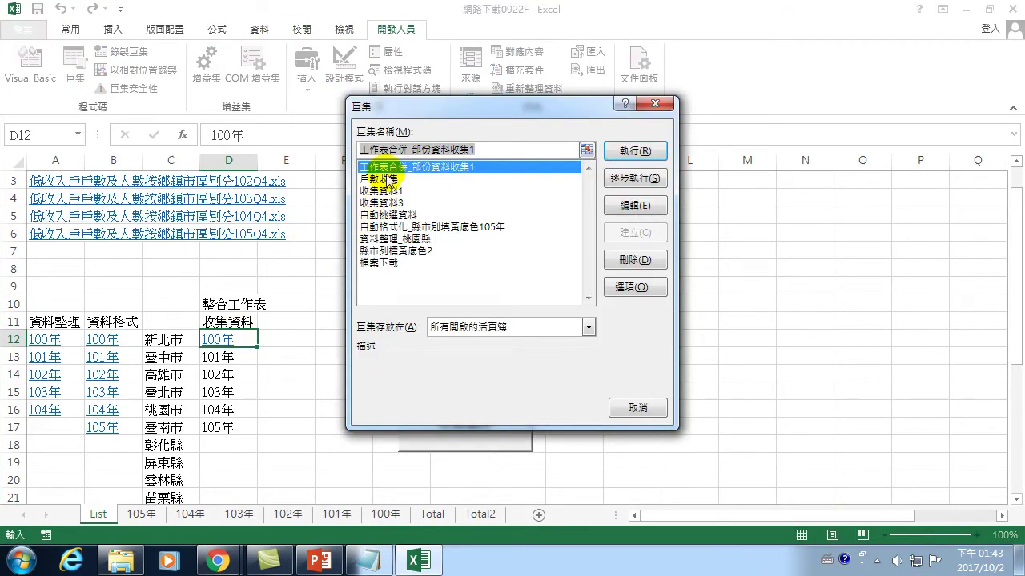
click(384, 179)
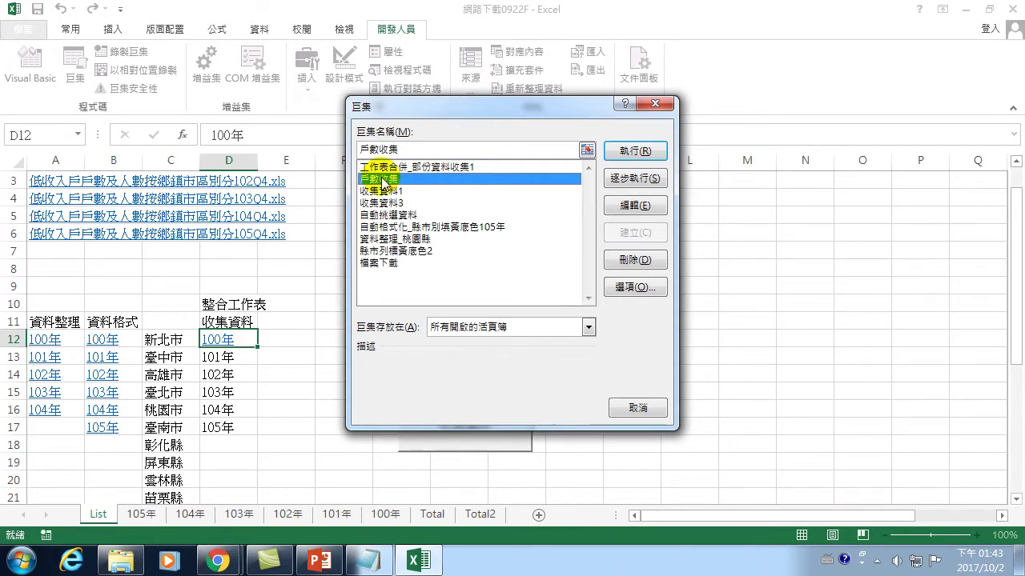
click(634, 152)
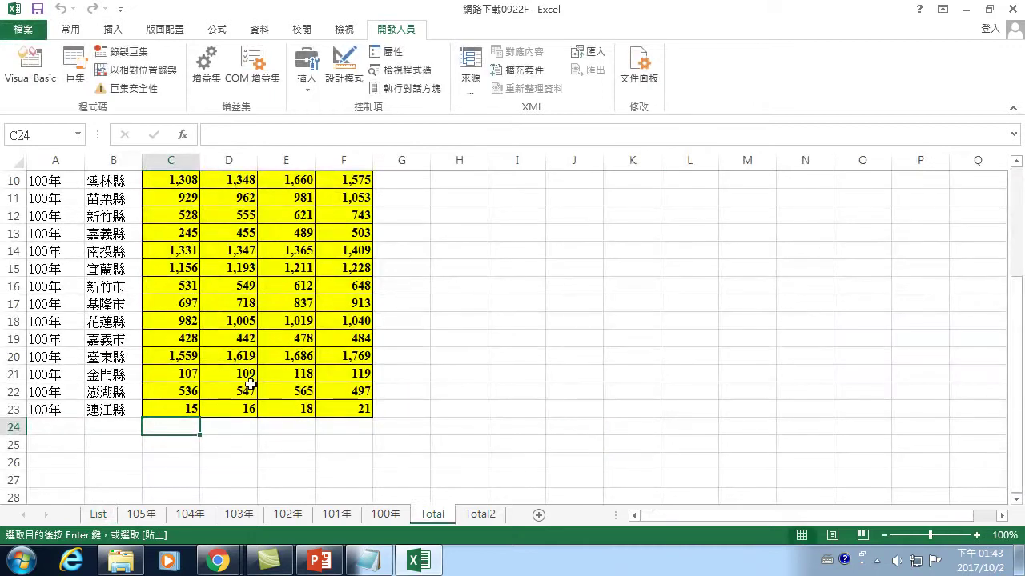
Step: Scroll back up to review the filled quarterly household counts on the Total sheet
scroll(244, 386, up, 3)
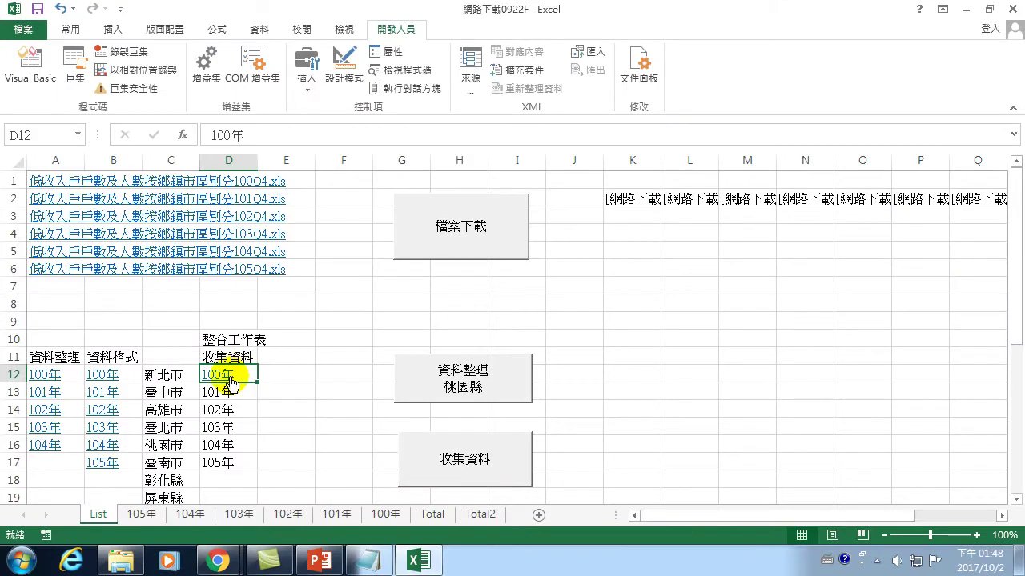
Step: Rerun the 戶數收集 macro to refill the Total sheet
click(76, 63)
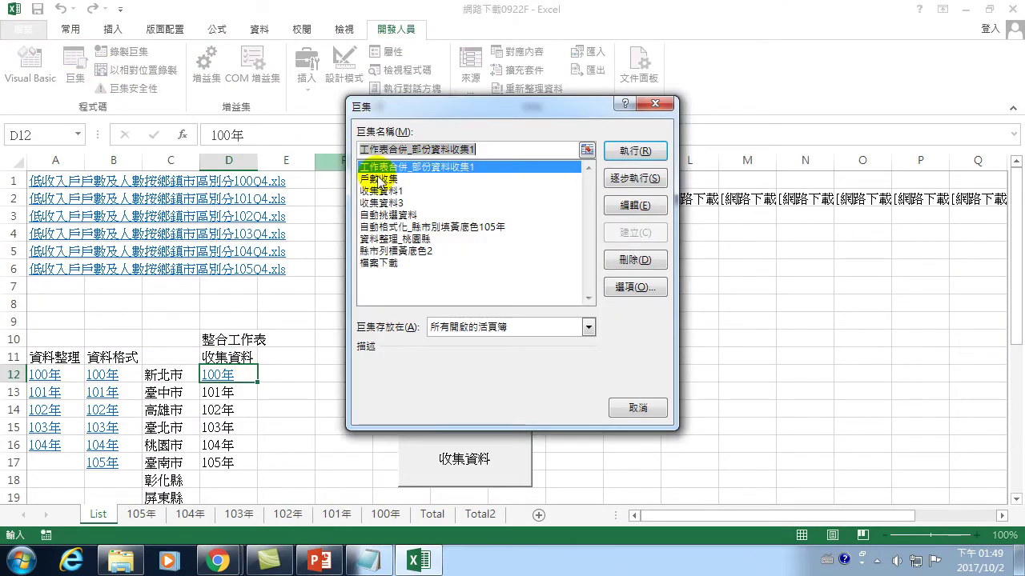
click(377, 179)
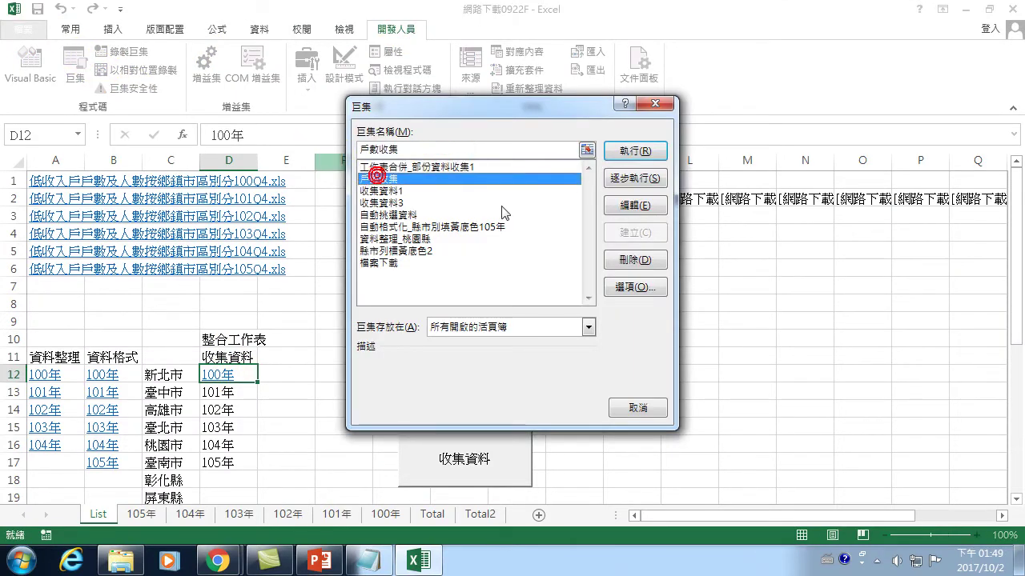
click(641, 154)
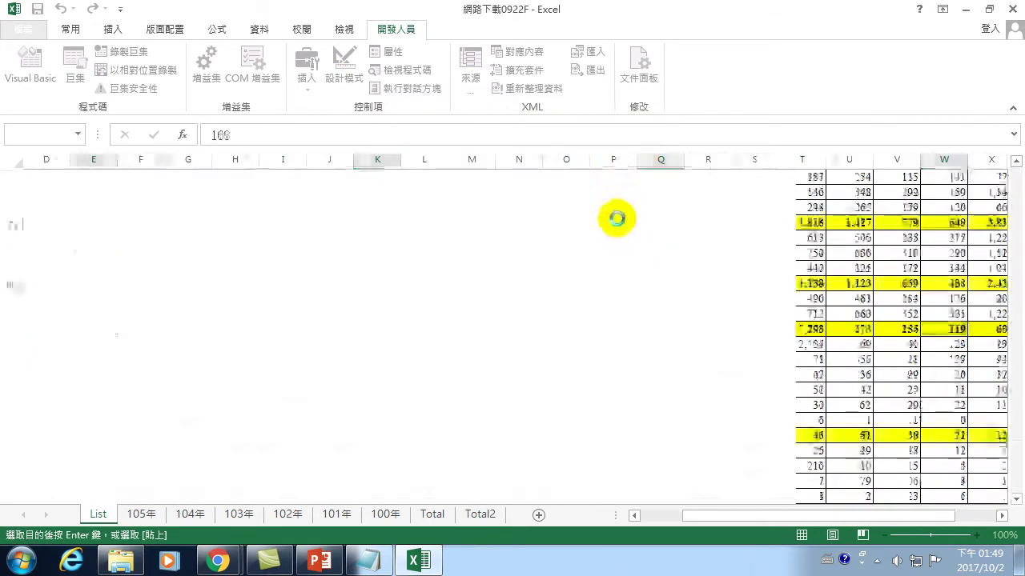
scroll(389, 290, up, 3)
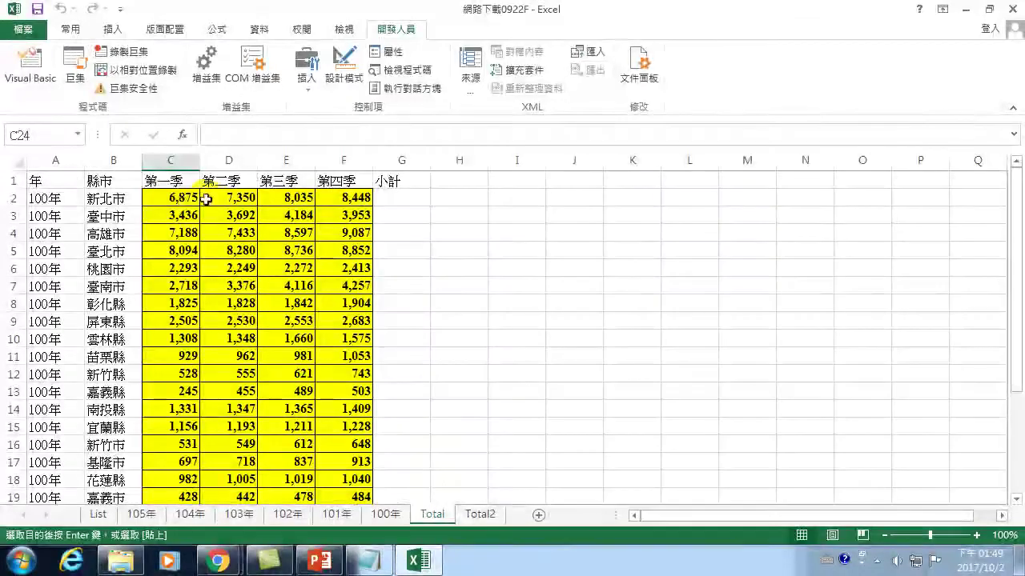
Step: Check 新北市's row 2 figures on Total, then switch to the 100年 source sheet
drag(184, 198, 355, 203)
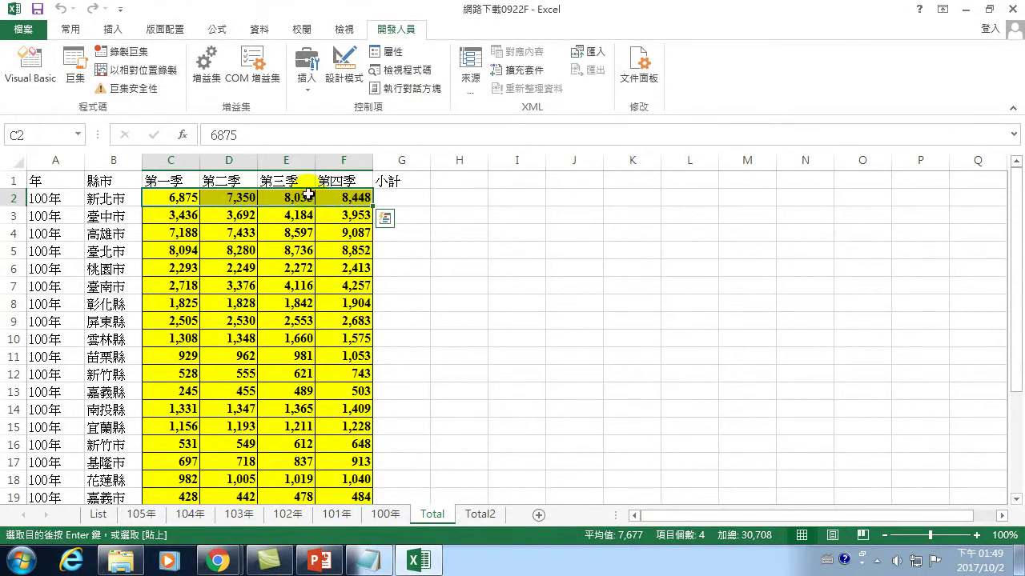
click(109, 197)
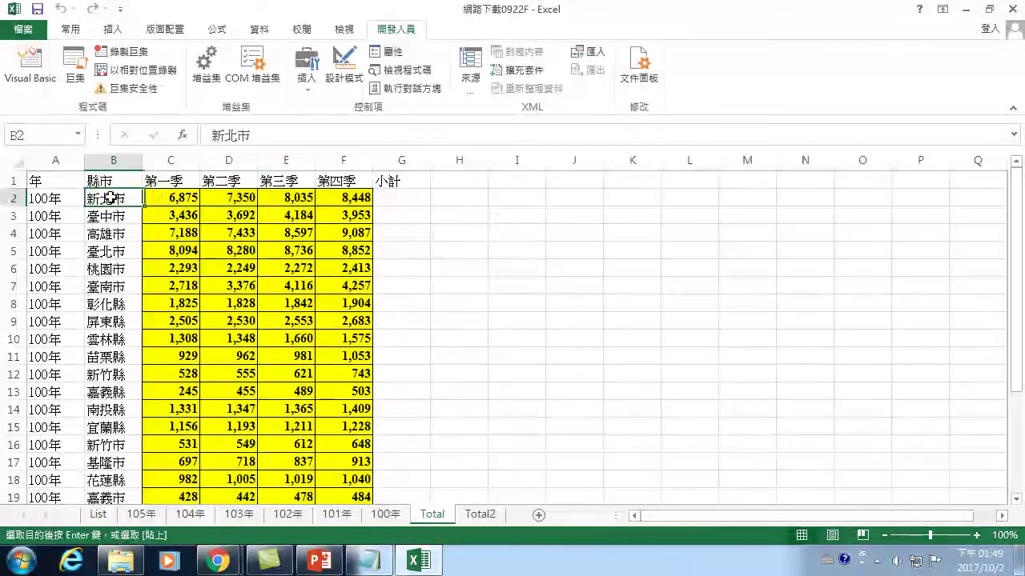
click(167, 195)
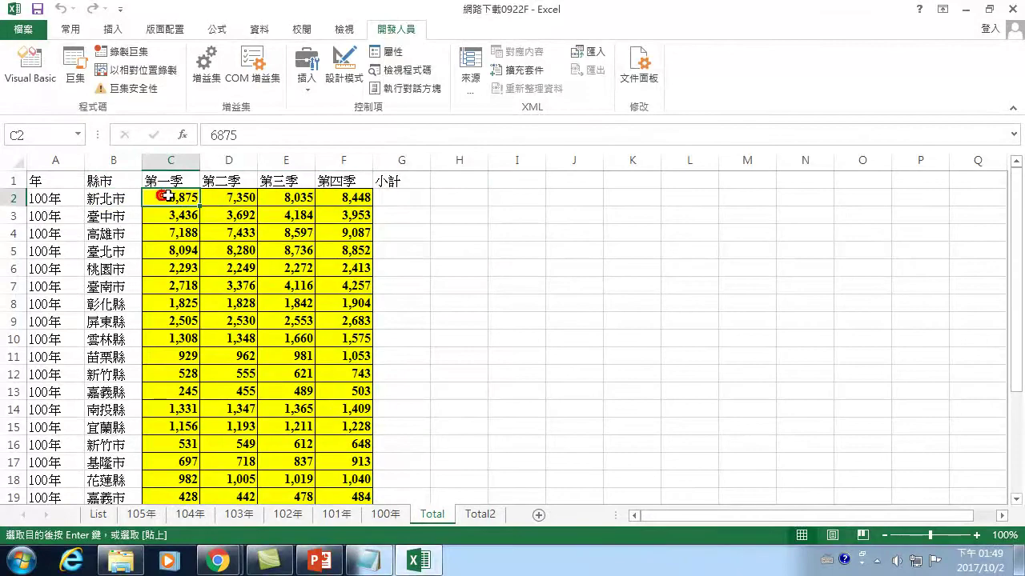
click(386, 514)
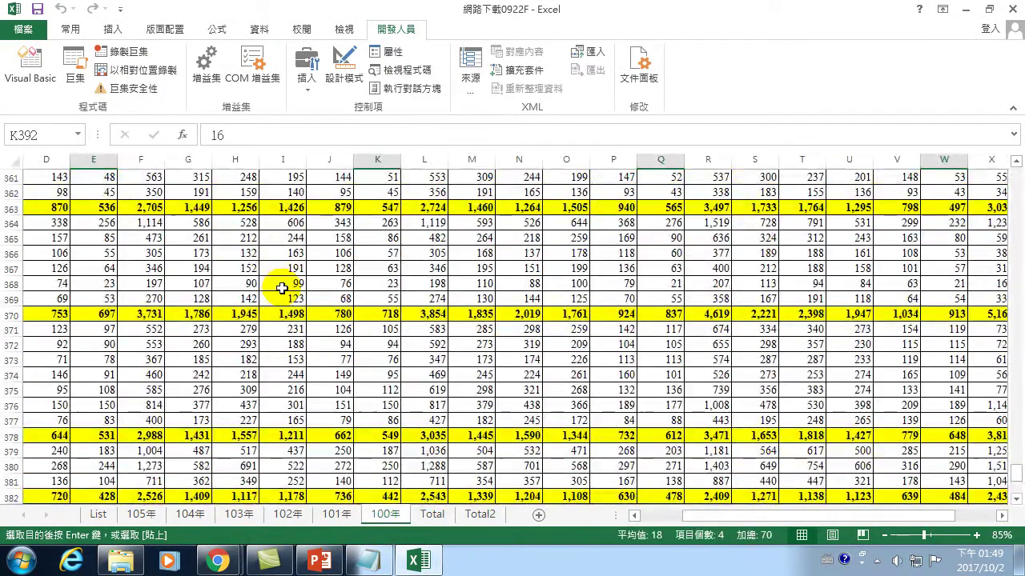
Step: Review 新北市's second-, third- and fourth-quarter household subtotals in row 7 of 100年
key(ctrl+Home)
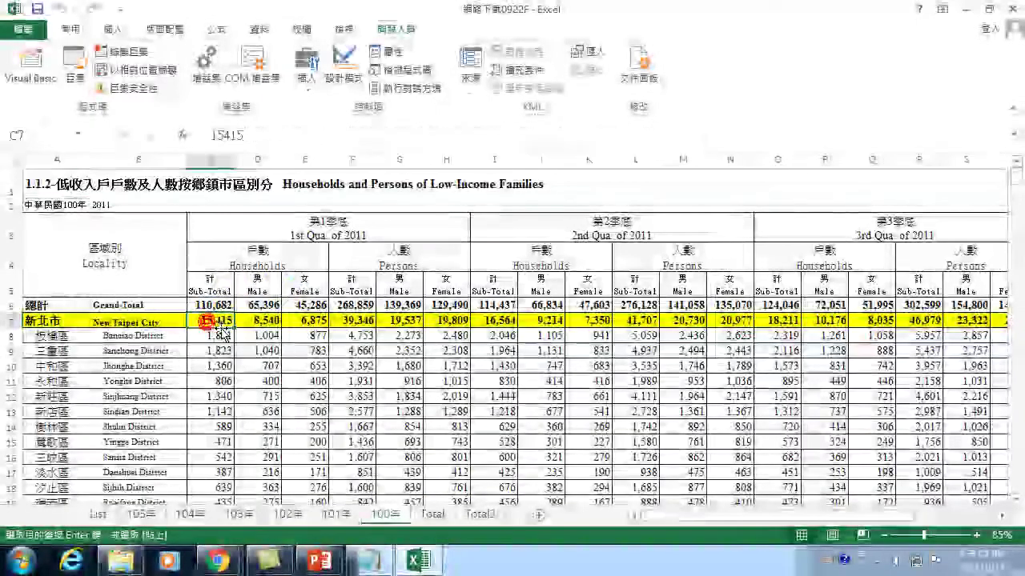
click(490, 320)
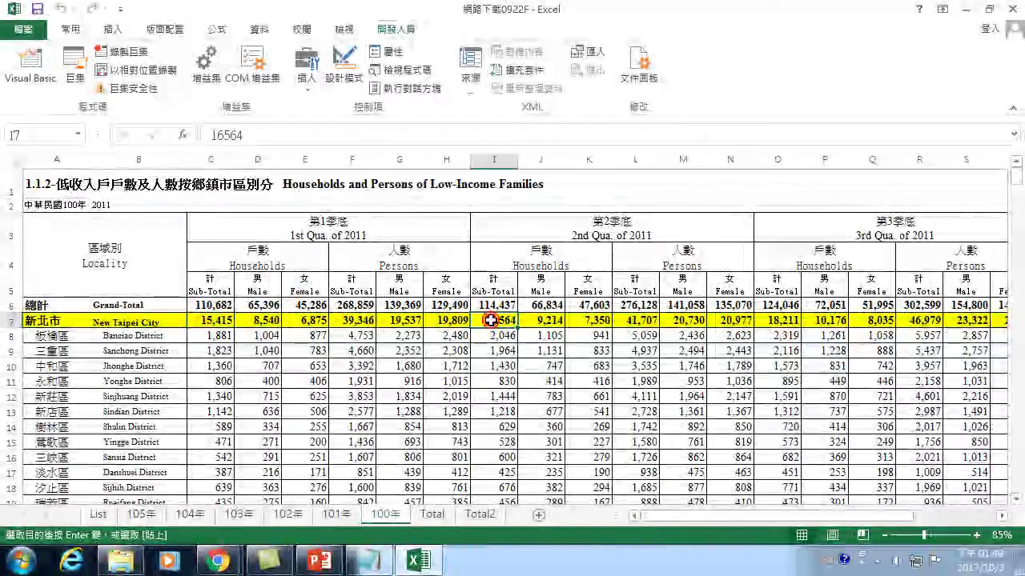
click(782, 320)
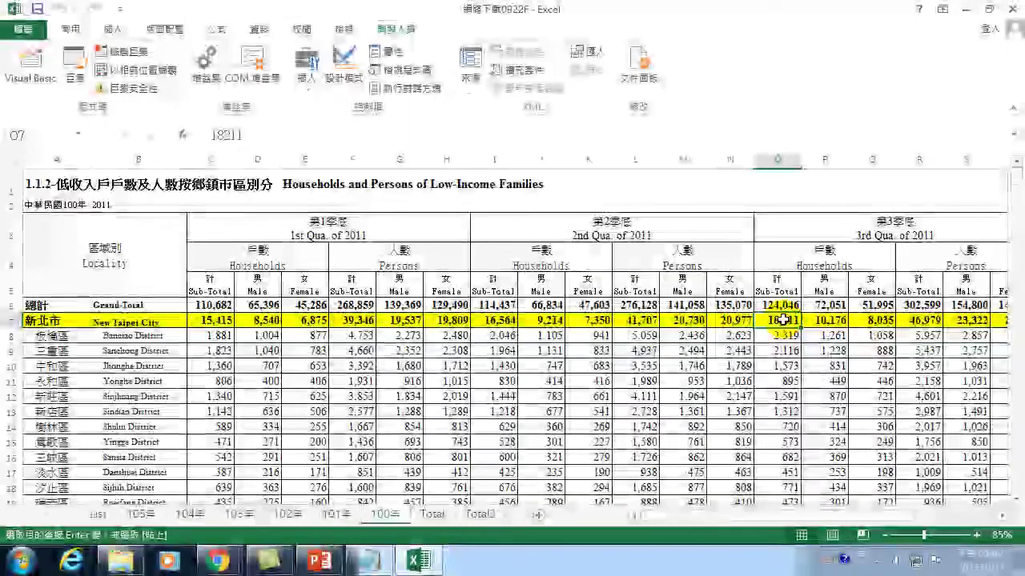
drag(880, 517, 922, 516)
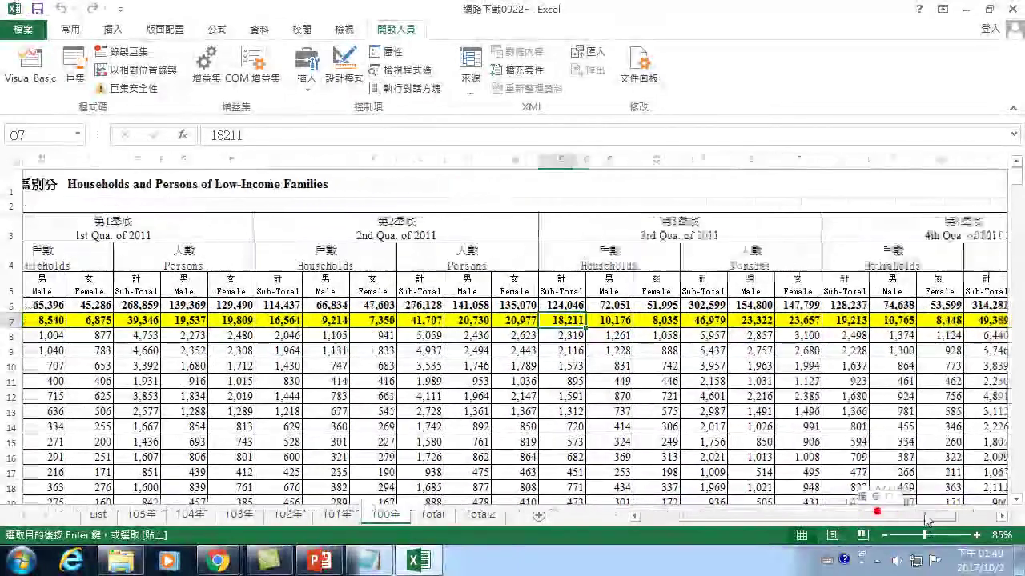
click(850, 320)
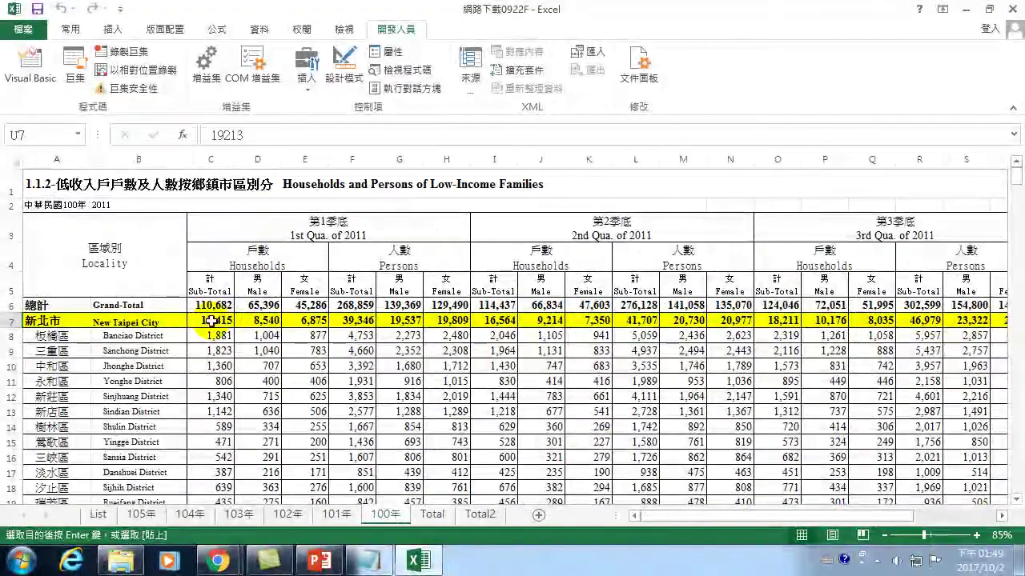
Step: Recheck 新北市's first- and second-quarter subtotals, then bring up the Macro dialog
click(211, 322)
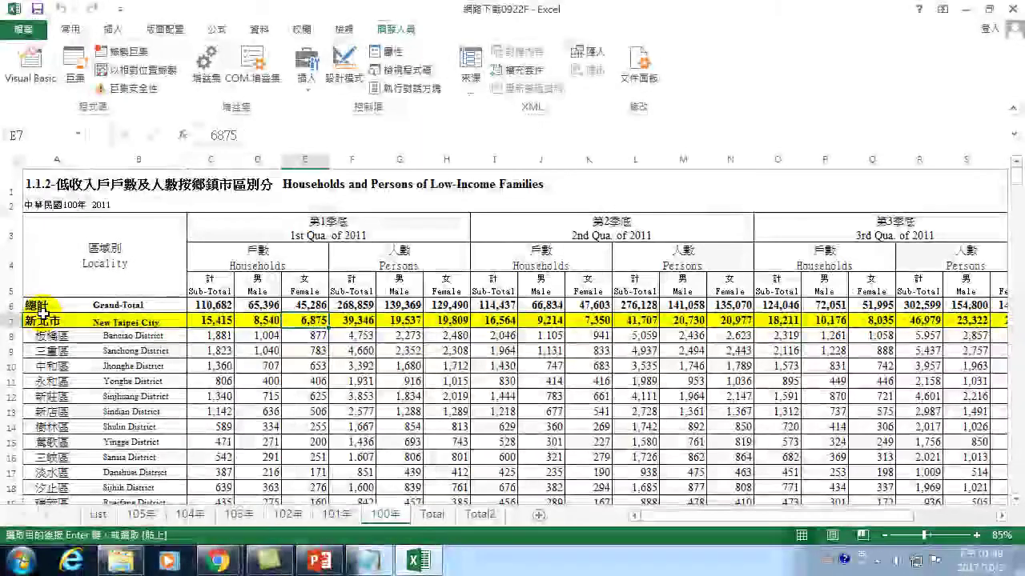
click(45, 317)
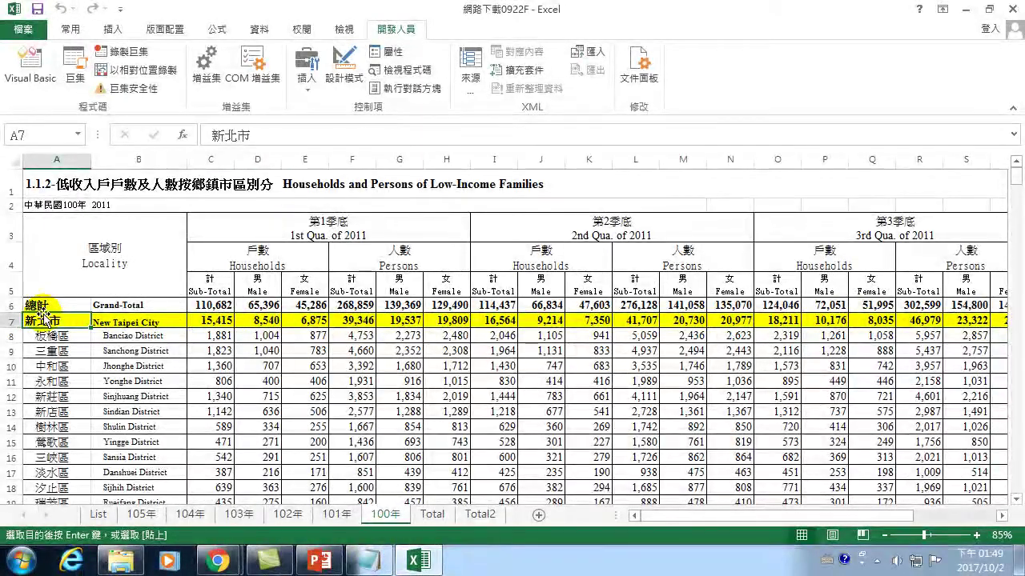
click(228, 322)
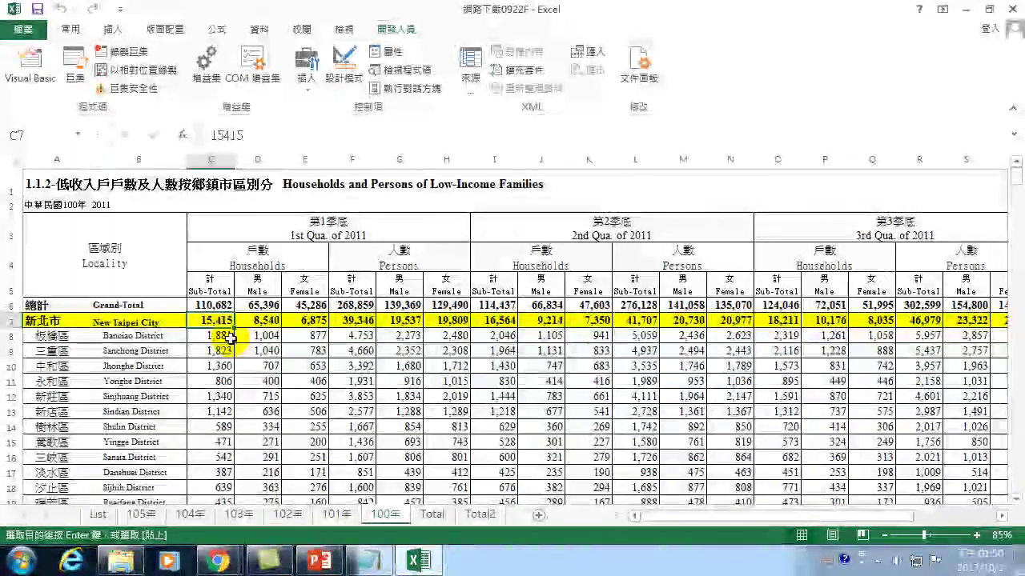
click(491, 321)
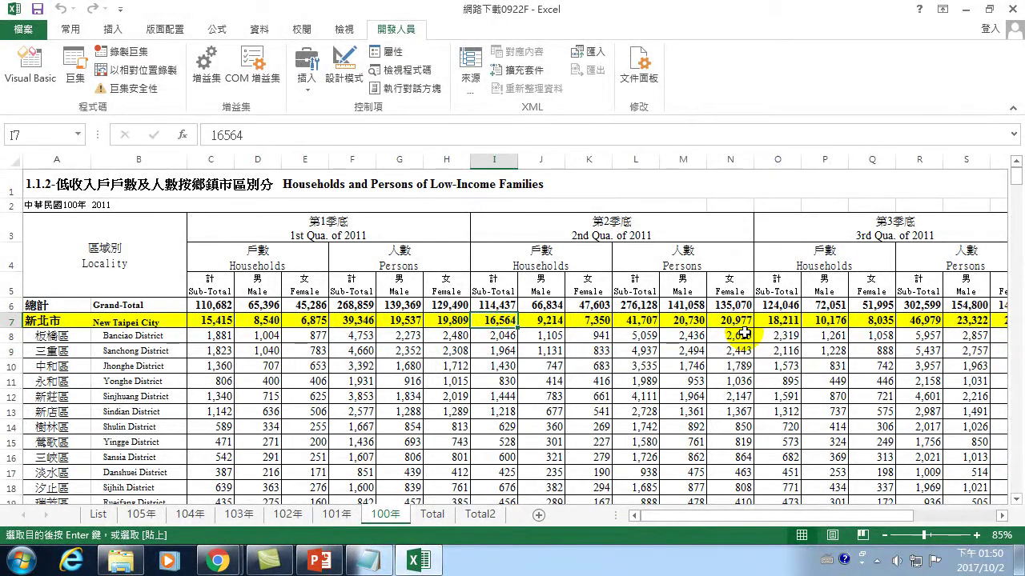
drag(890, 516, 921, 517)
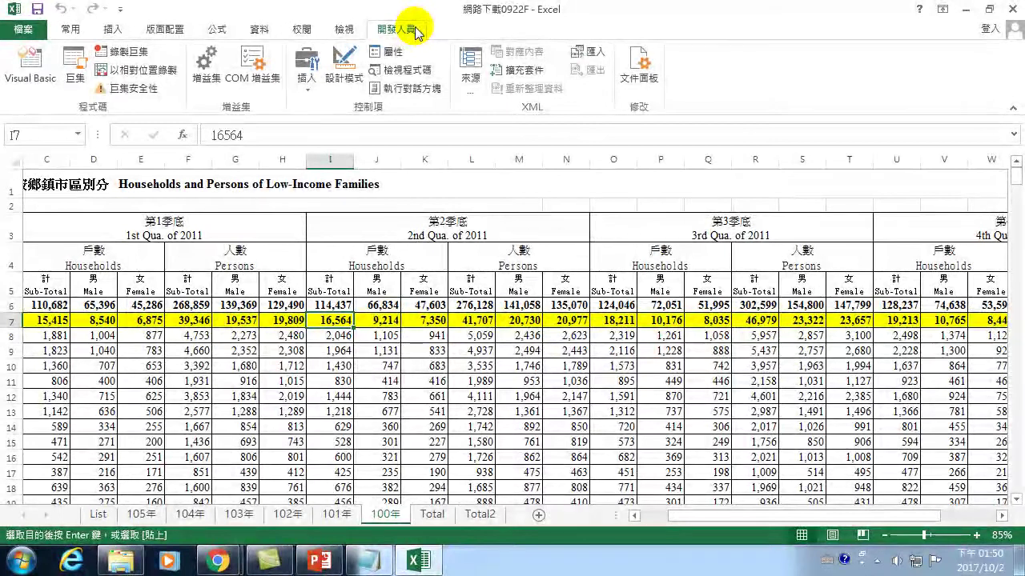
click(74, 68)
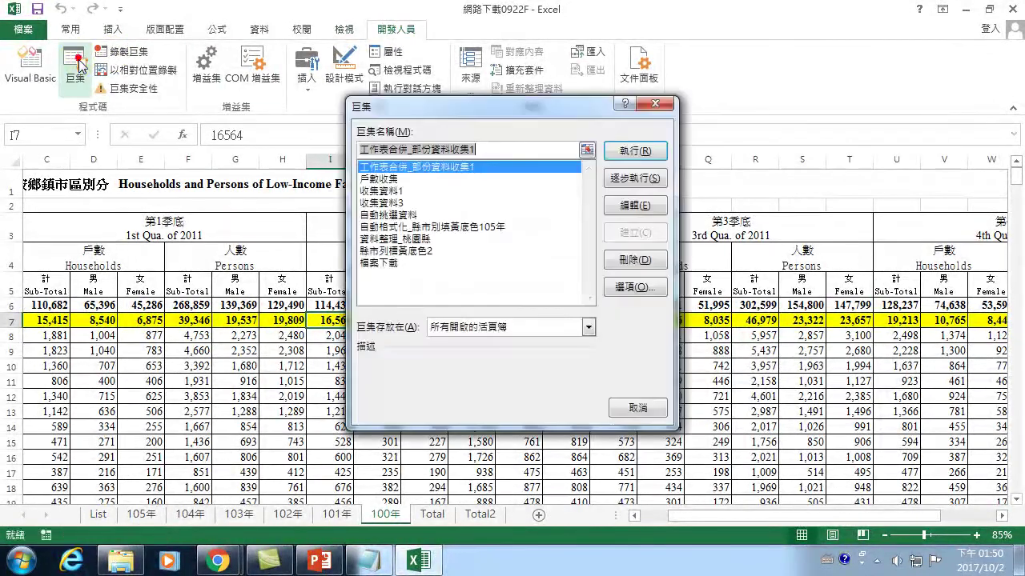
Step: Start stepping into 戶數收集, with Excel docked left and the VBA editor right
click(386, 180)
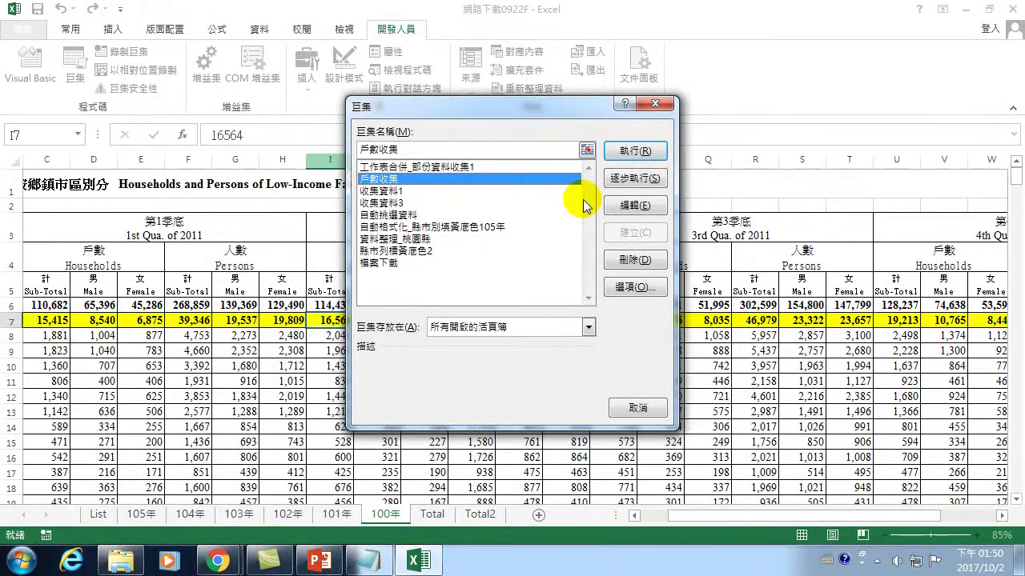
click(640, 175)
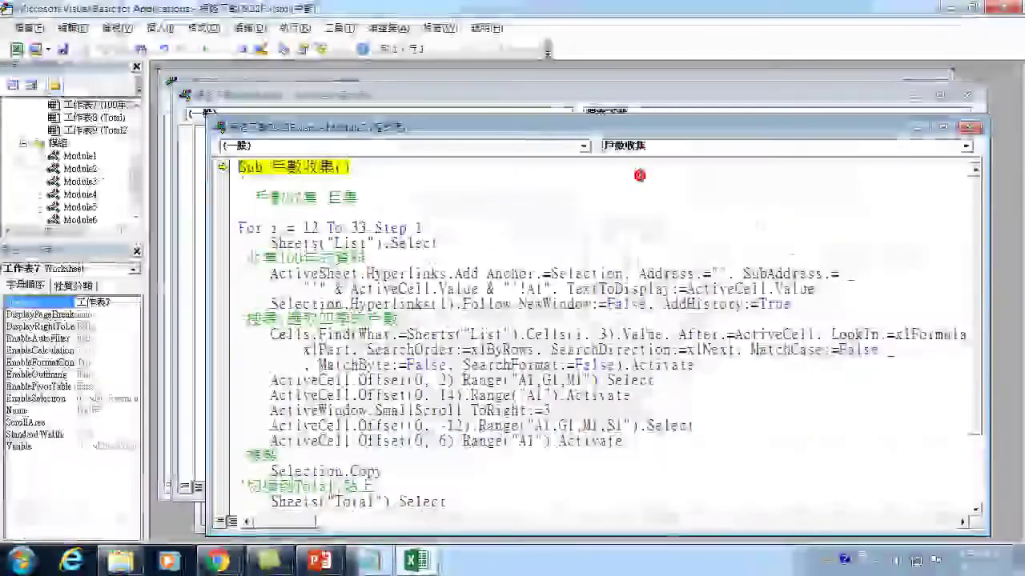
key(super+Right)
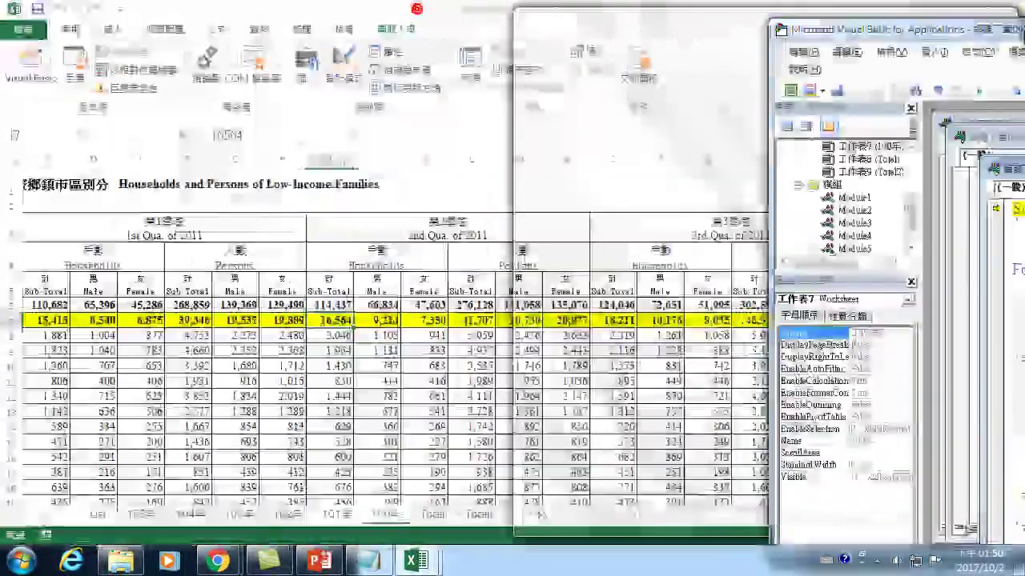
click(479, 14)
key(super+Left)
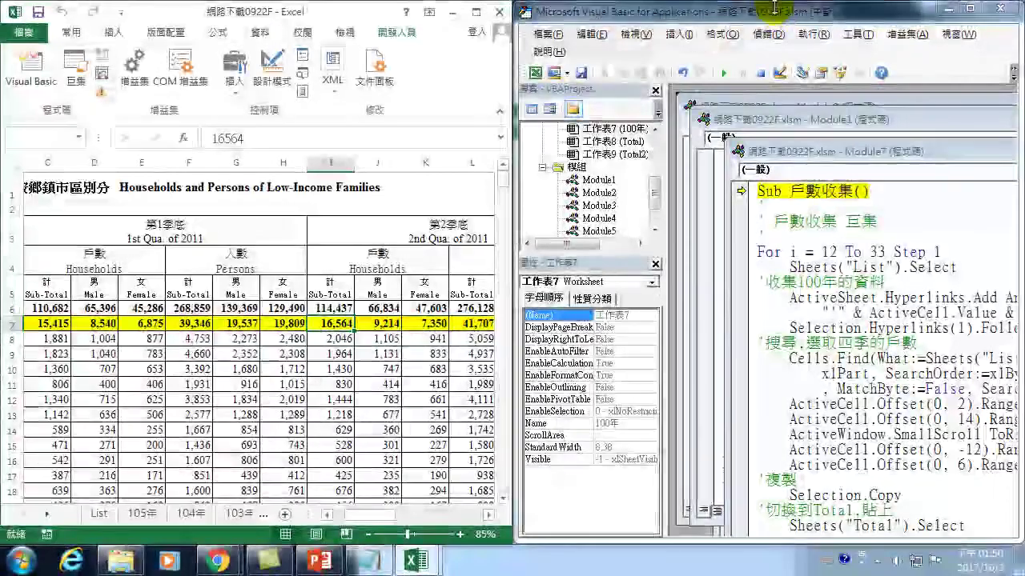
click(775, 6)
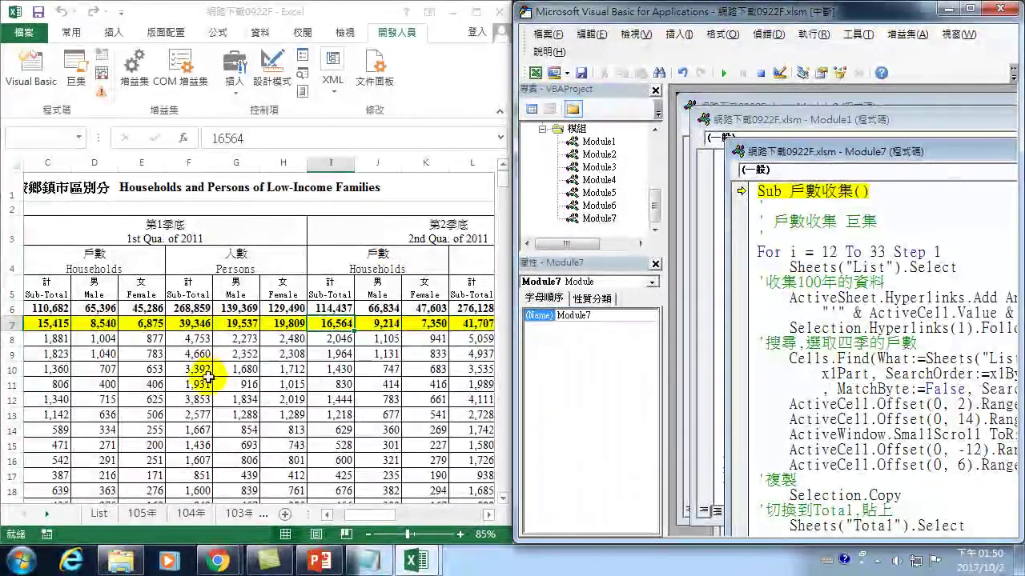
Step: Browse the sheet tabs to end on the List sheet, with the macro code window active
click(359, 521)
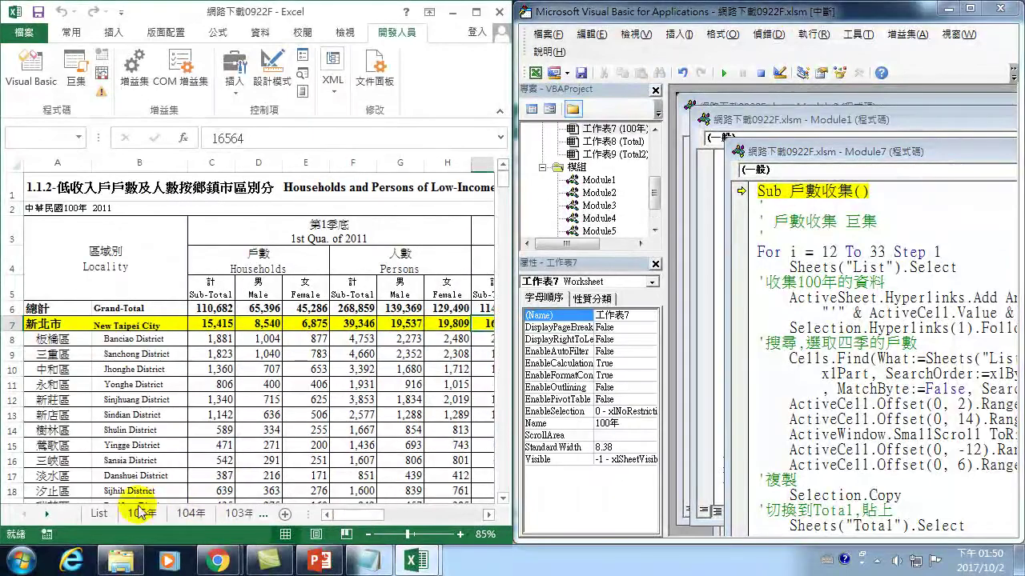
click(96, 513)
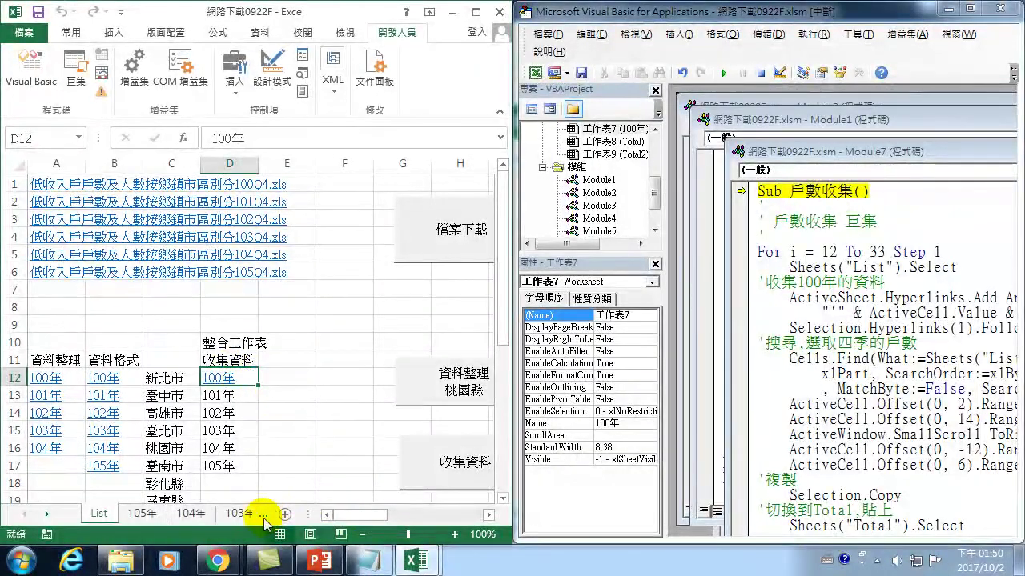
click(47, 514)
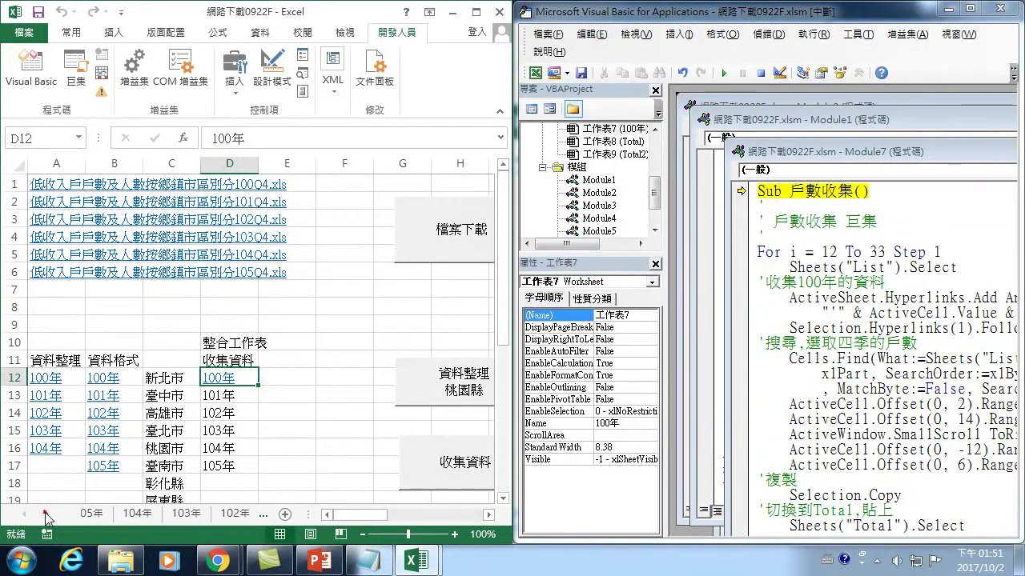
click(196, 515)
click(256, 385)
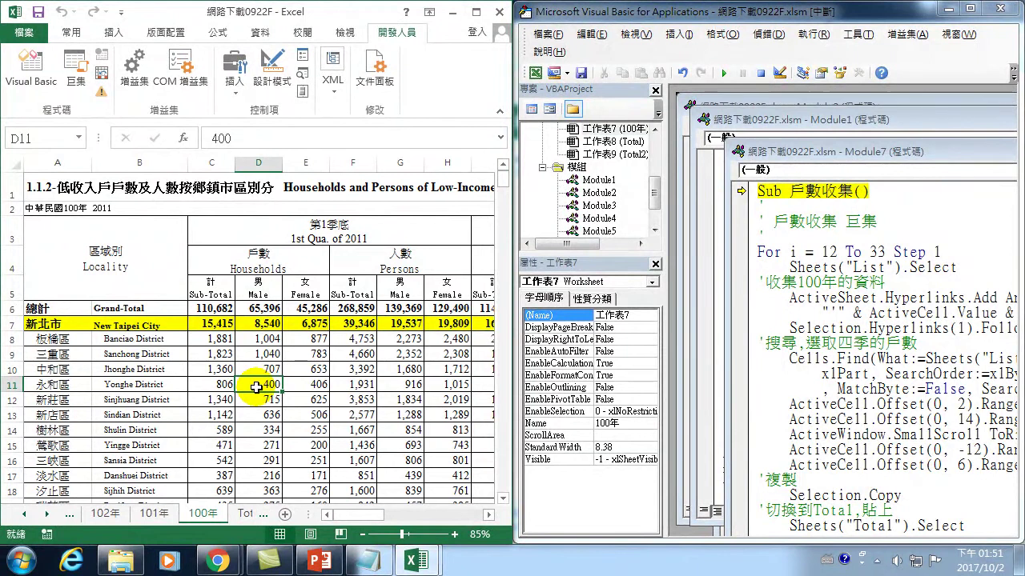
key(ctrl+Home)
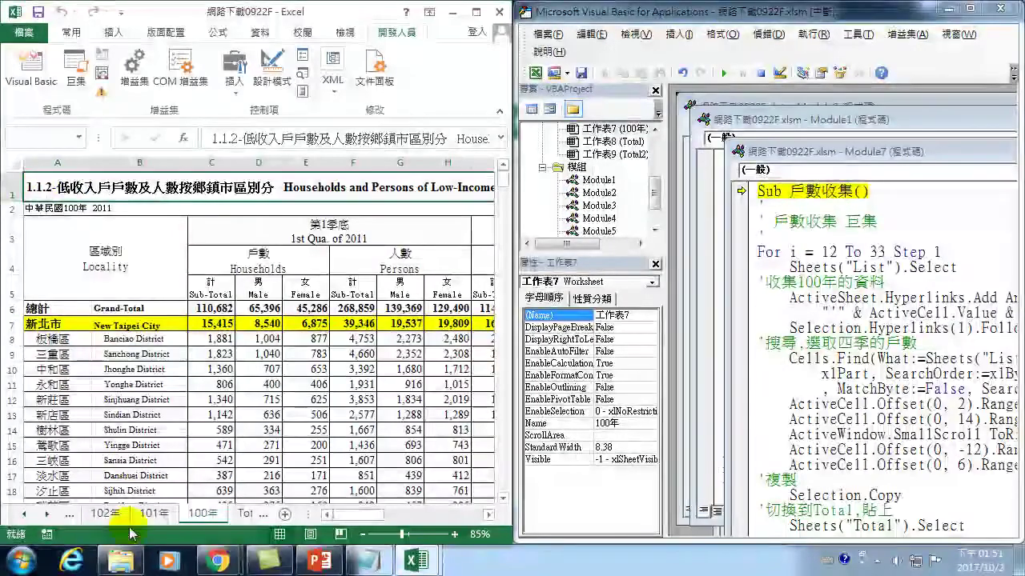
click(23, 515)
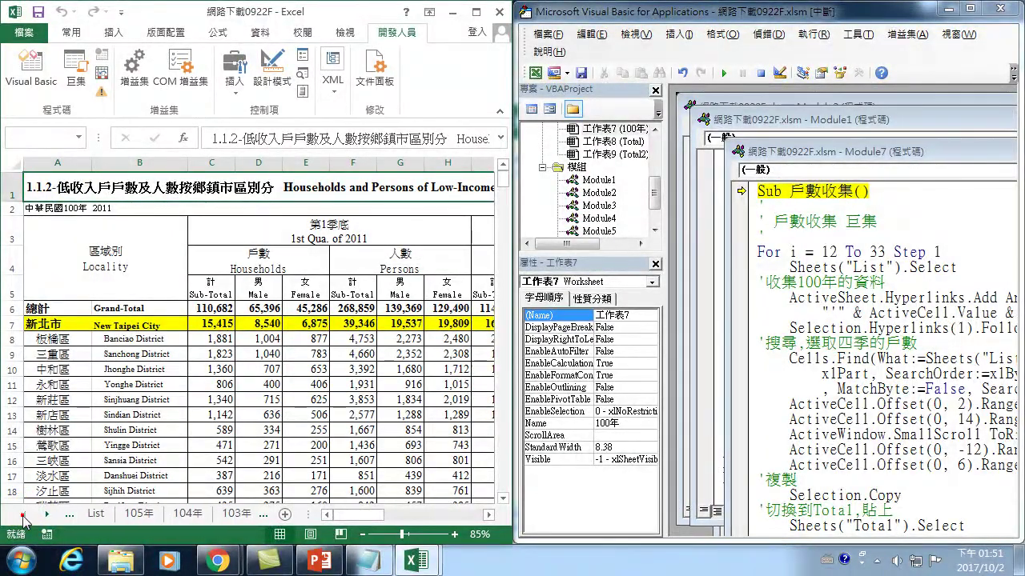
click(95, 514)
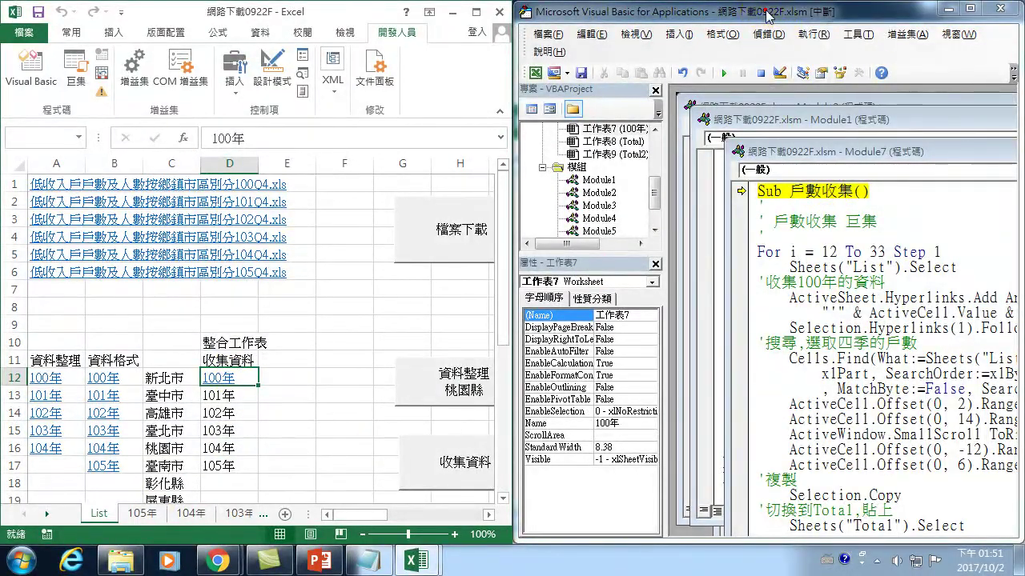
click(858, 190)
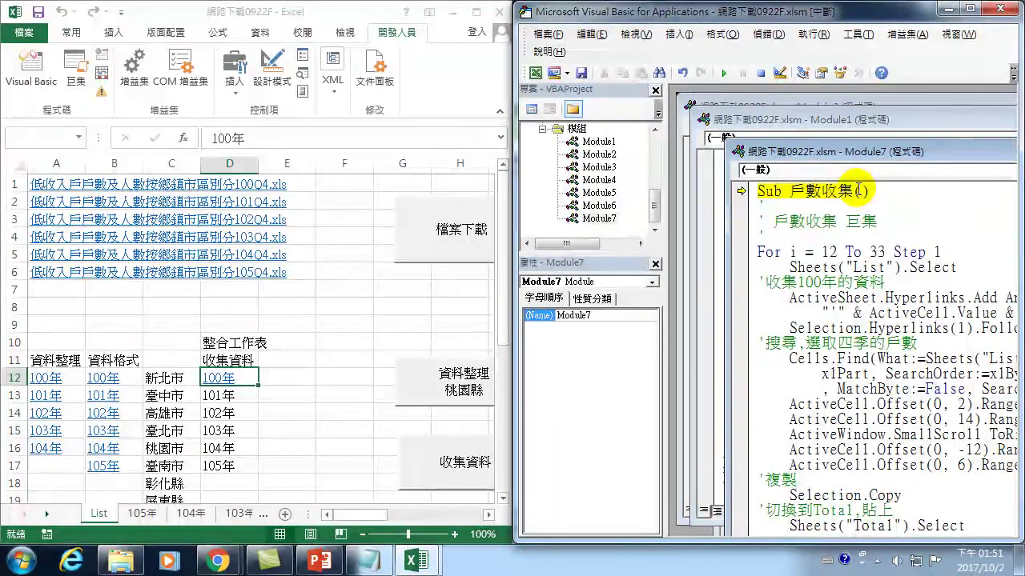
Step: Step six lines with F8, from the For loop through finding 新北市 and selecting its subtotals
key(F8)
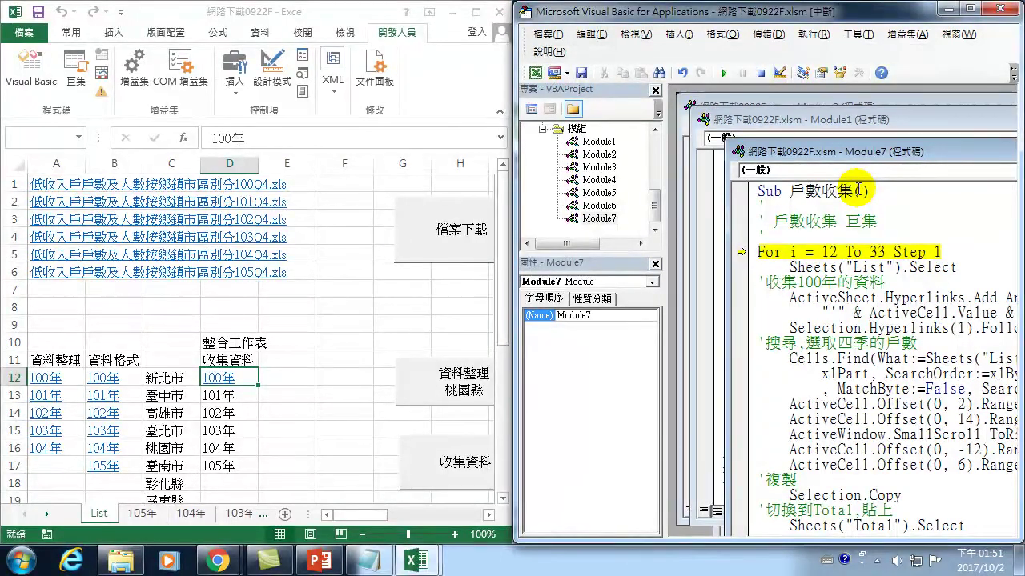
key(F8)
key(F8)
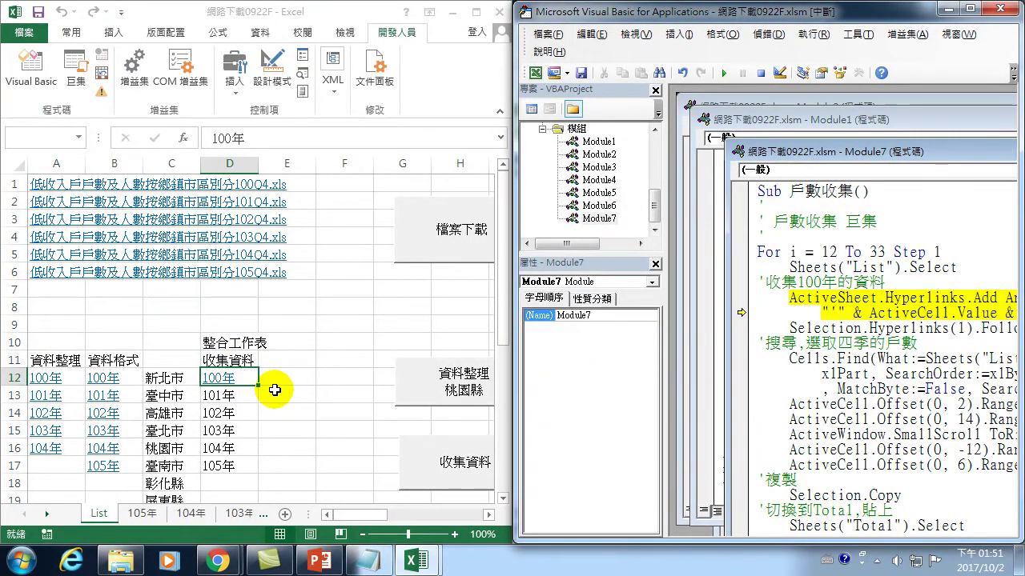
key(F8)
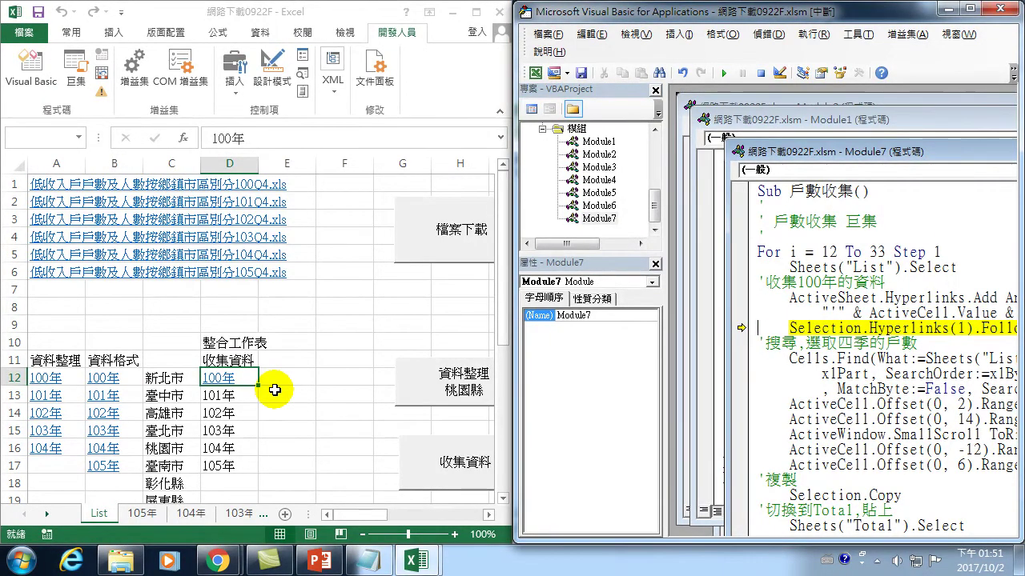
key(F8)
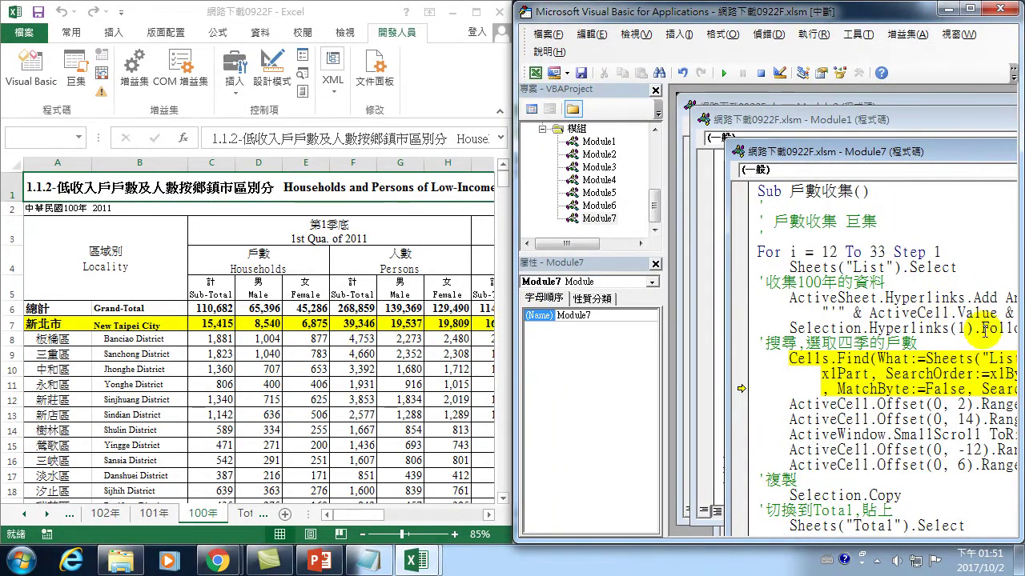
key(F8)
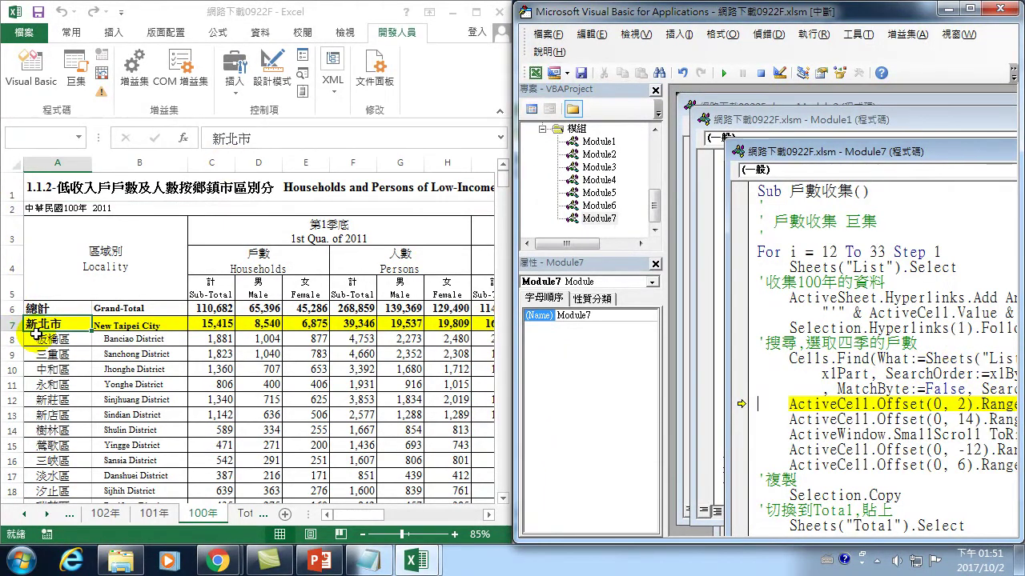
key(F8)
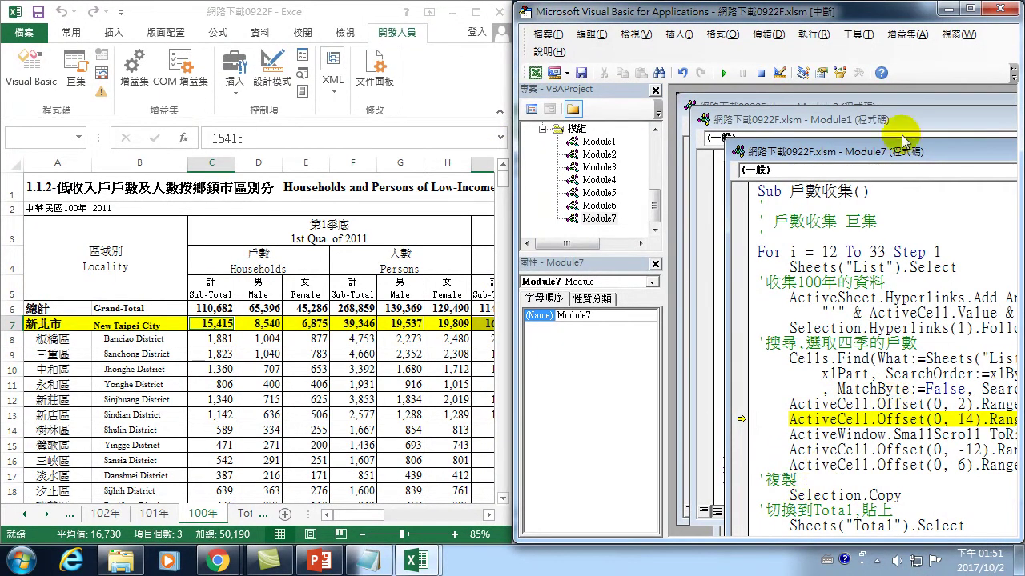
click(971, 9)
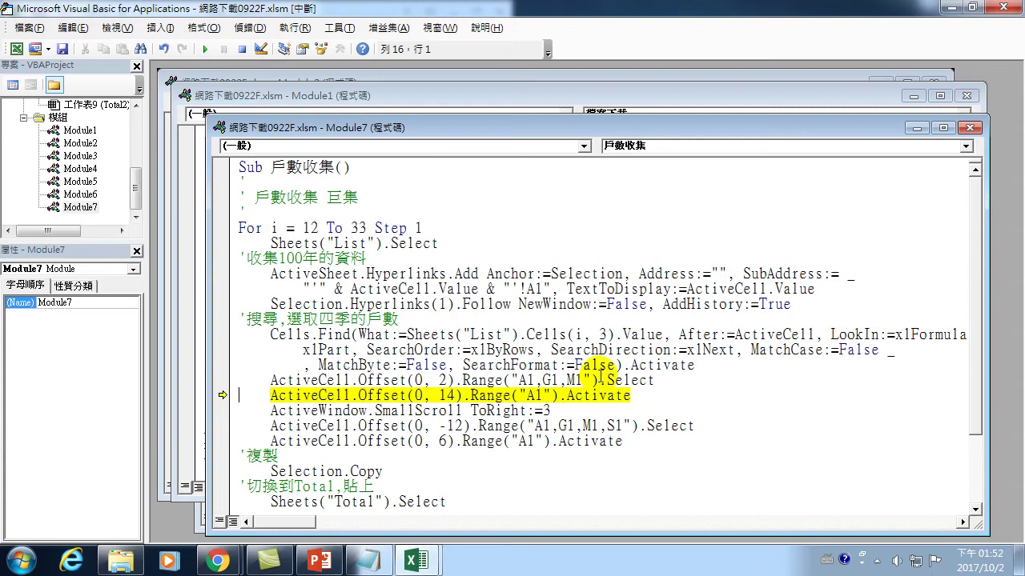
Step: Add the missing 1 to the incomplete range address list in 戶數收集
click(585, 381)
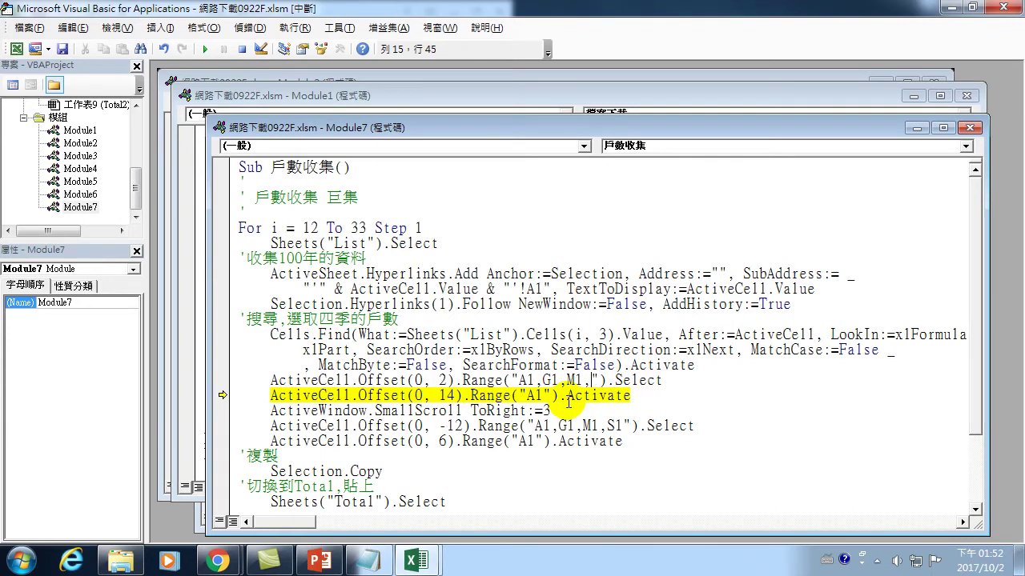
text(S1)
click(237, 395)
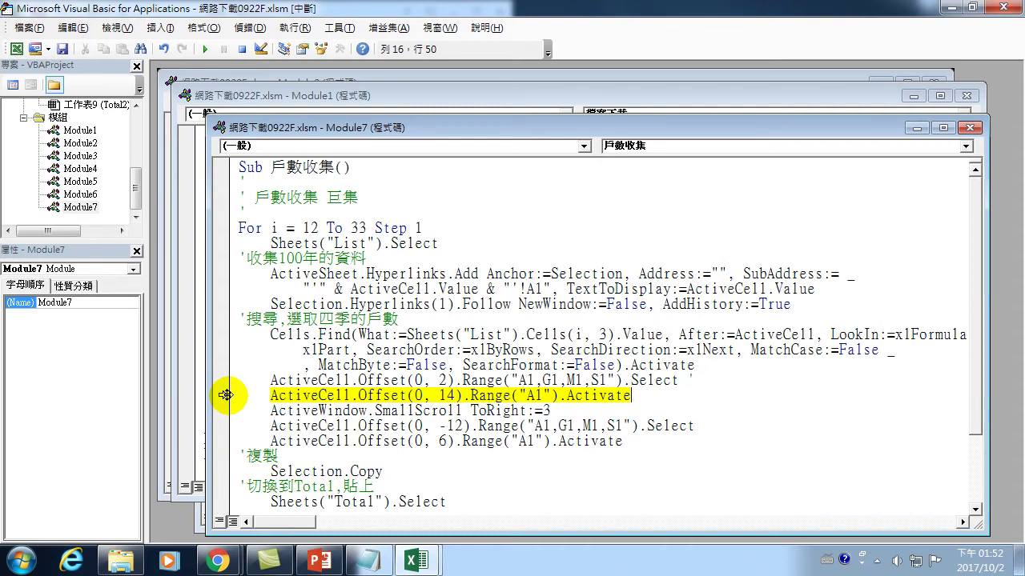
Step: Comment out the Offset and Select lines, move execution to Selection.Copy, and stop the run
key(End)
text(')
drag(226, 395, 226, 409)
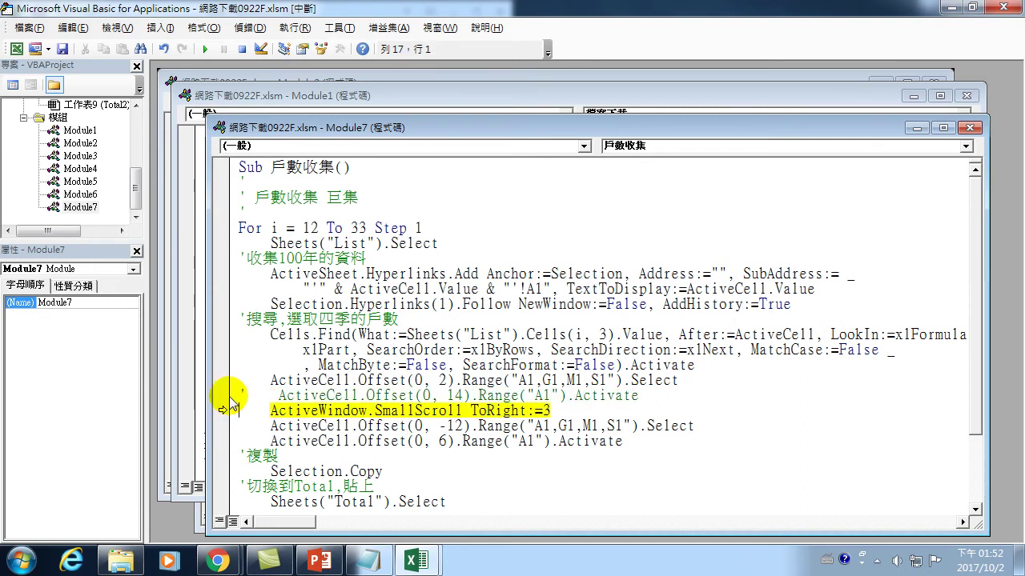
text(')
text(')
text(')
click(320, 380)
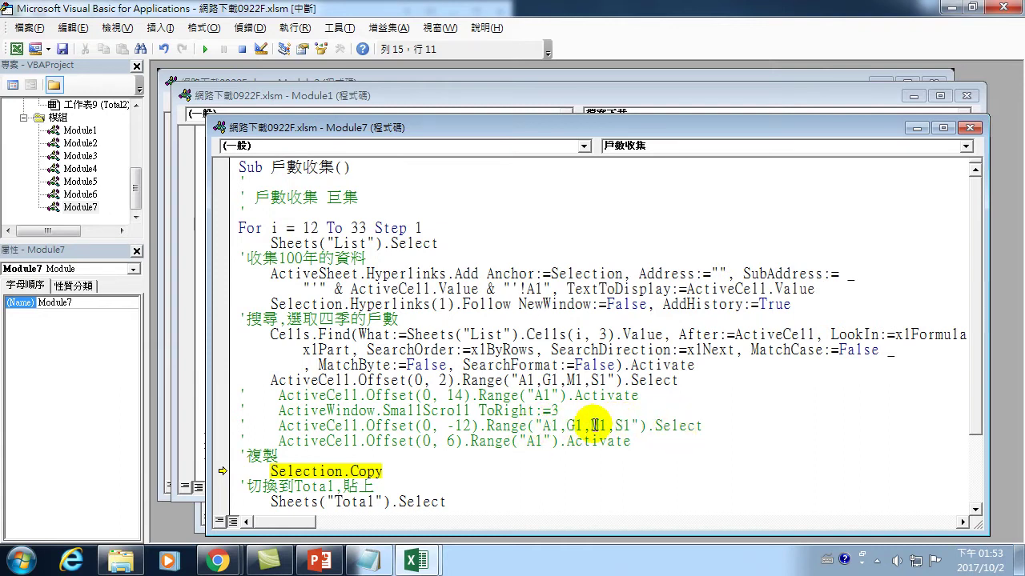
click(1005, 7)
Step: Confirm ending the macro run and show the maximized workbook on the List sheet
click(443, 340)
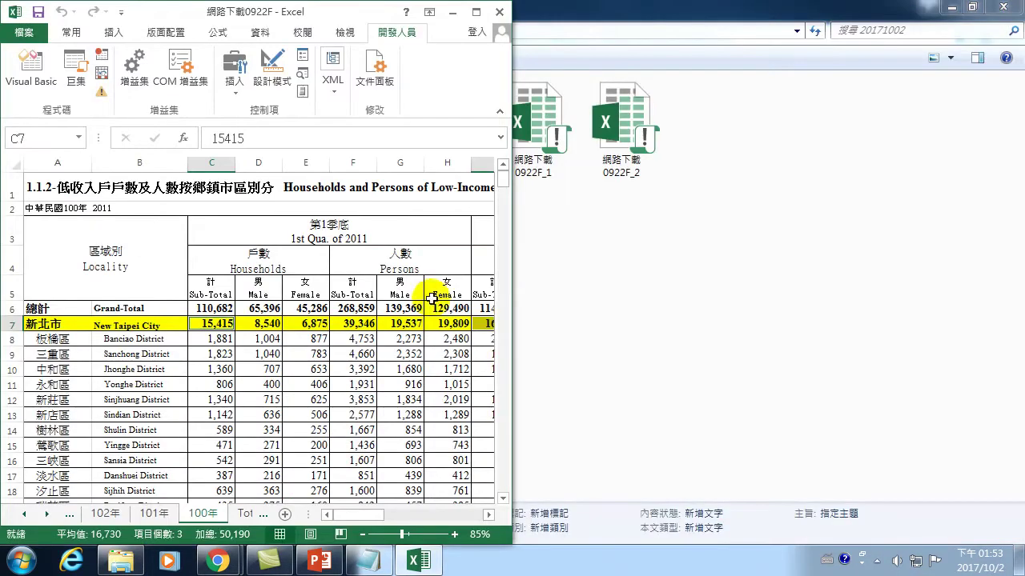
click(477, 12)
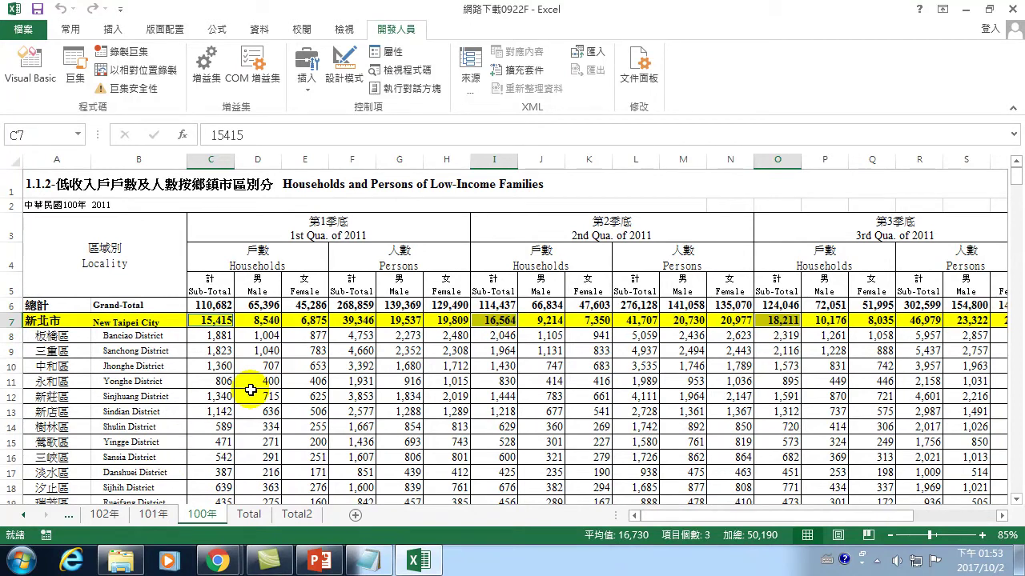
key(ctrl+Home)
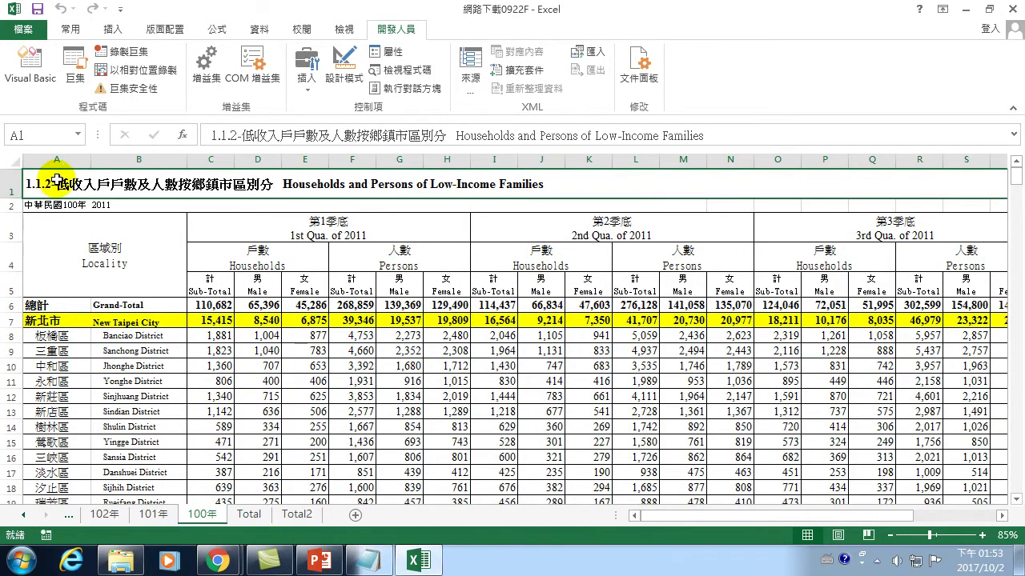
click(23, 515)
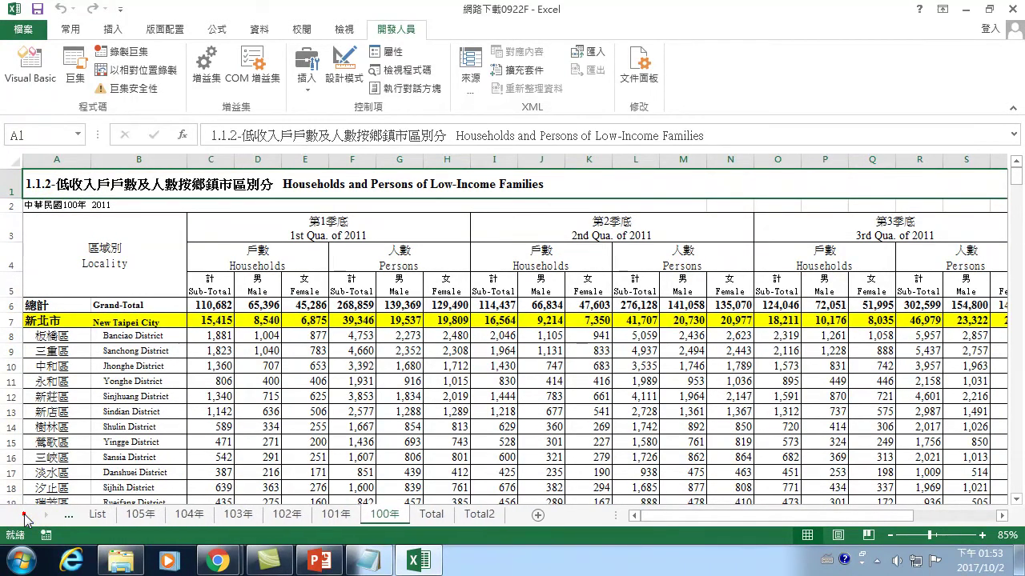
click(97, 515)
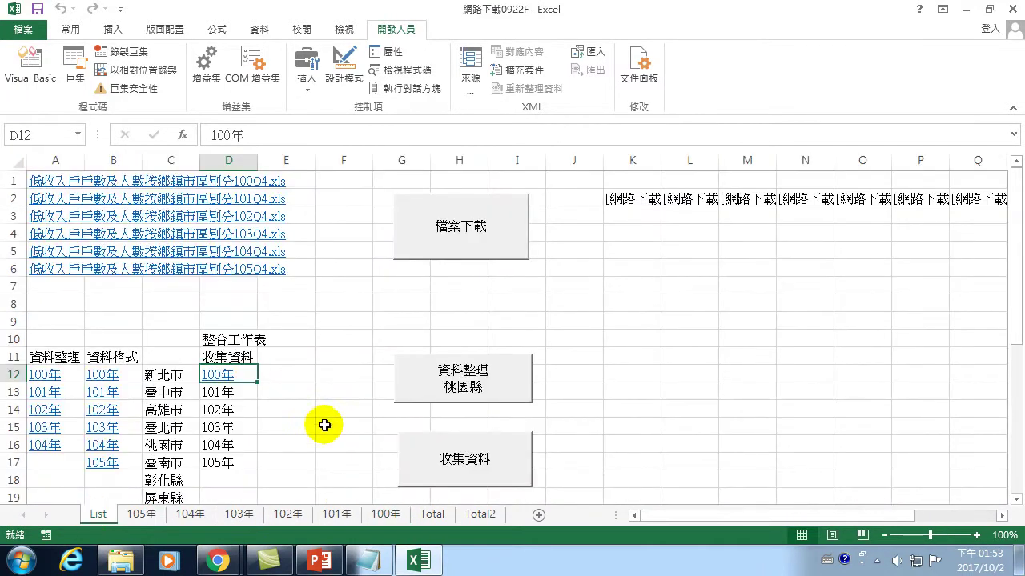
Step: Delete Total's C2:H26 quarterly figures, shifting cells left, and return to List
click(439, 515)
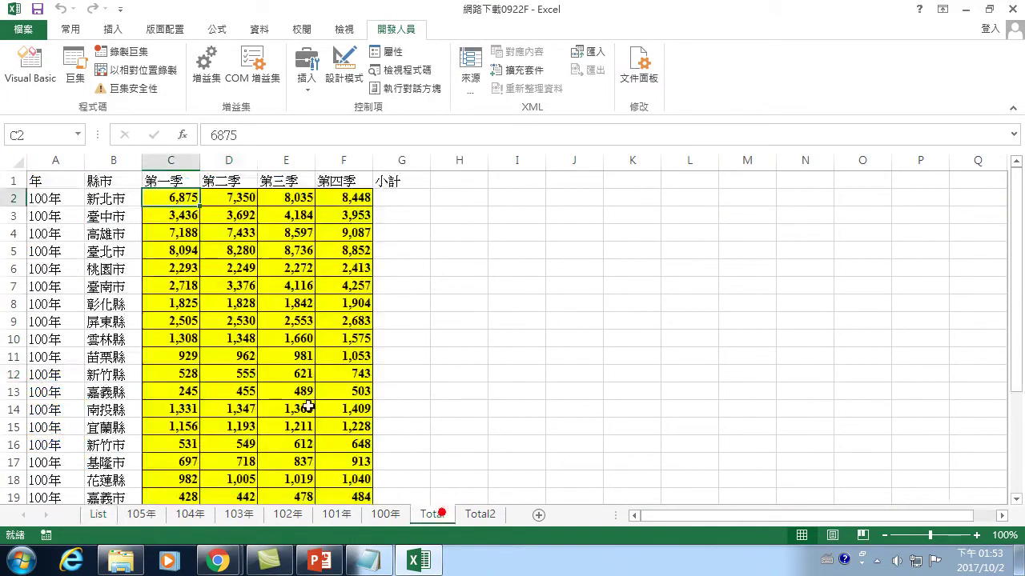
drag(199, 201, 460, 464)
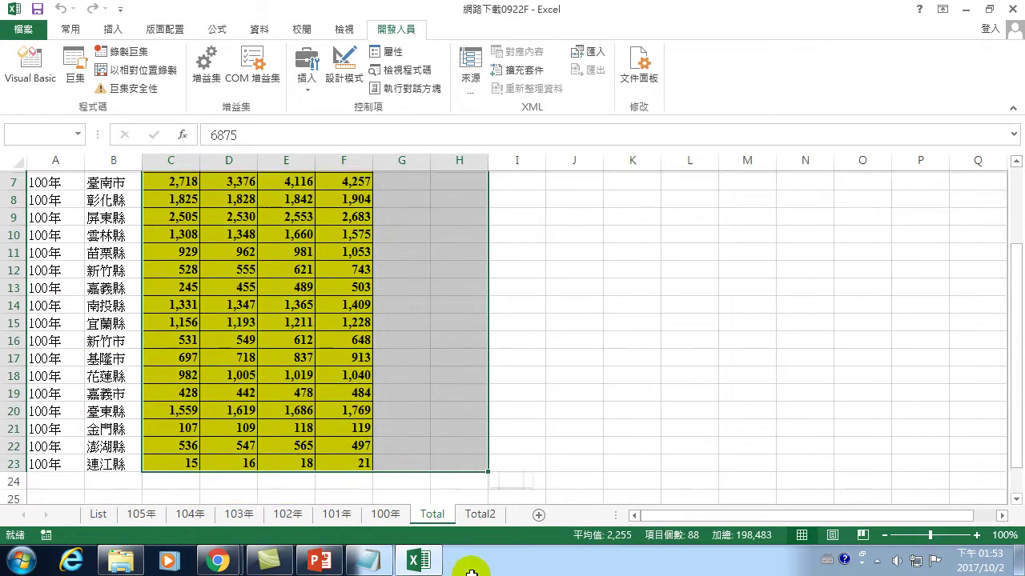
right_click(461, 304)
click(484, 333)
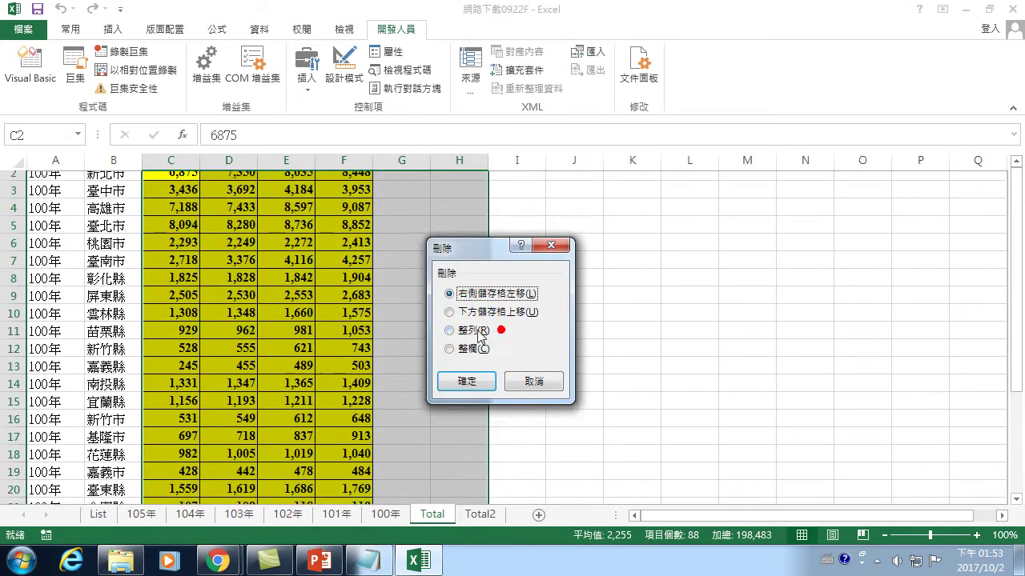
click(469, 382)
click(177, 200)
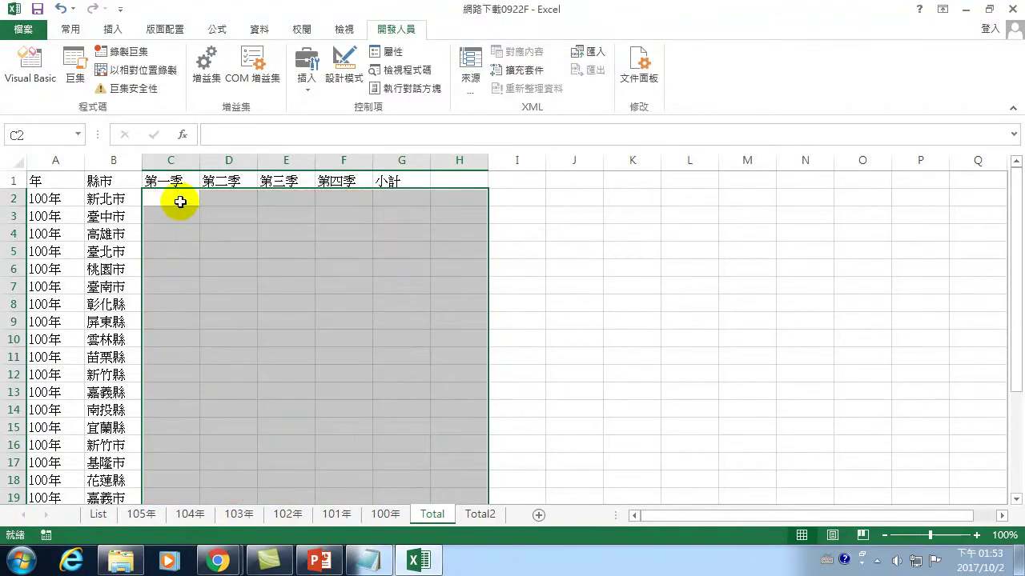
click(98, 515)
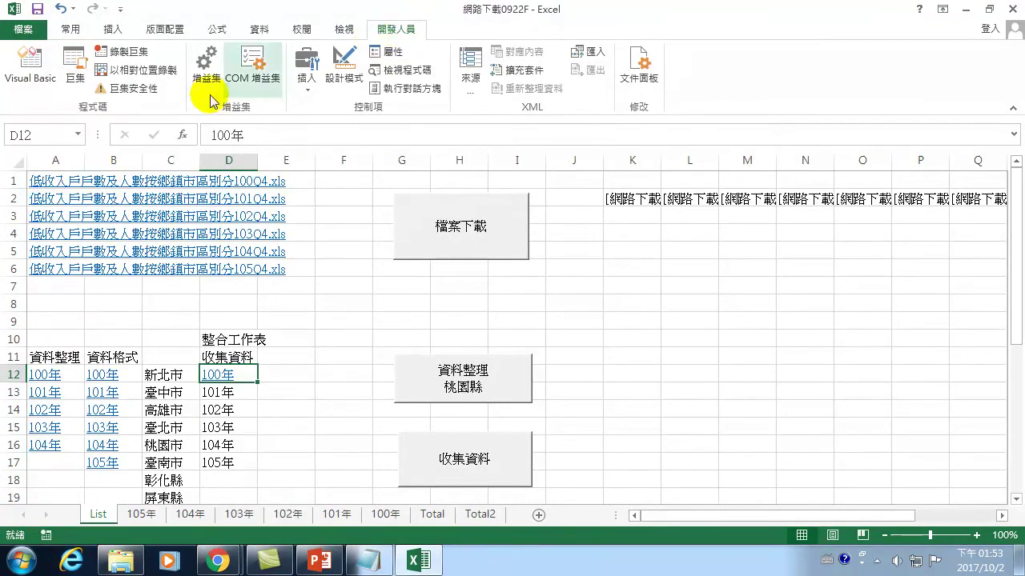
Step: Run 戶數收集 again, scan the refilled Total sheet, then switch to 100年 to check figures
click(72, 58)
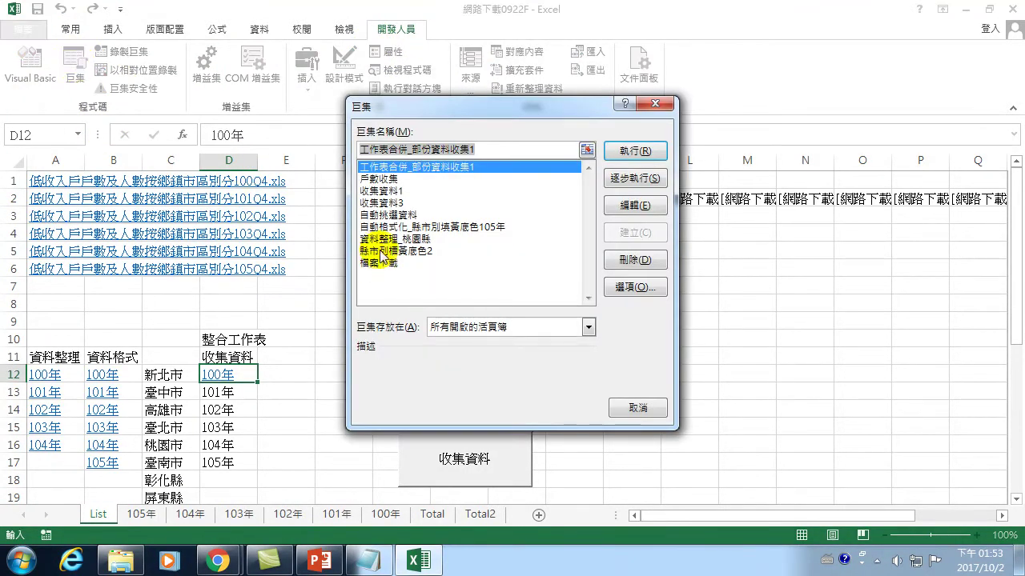
click(382, 179)
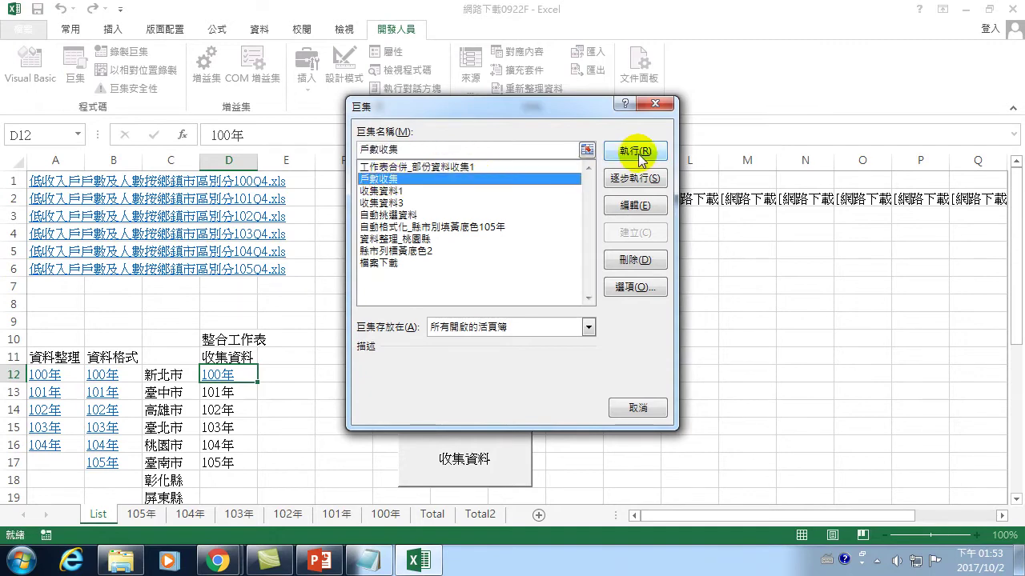
click(637, 150)
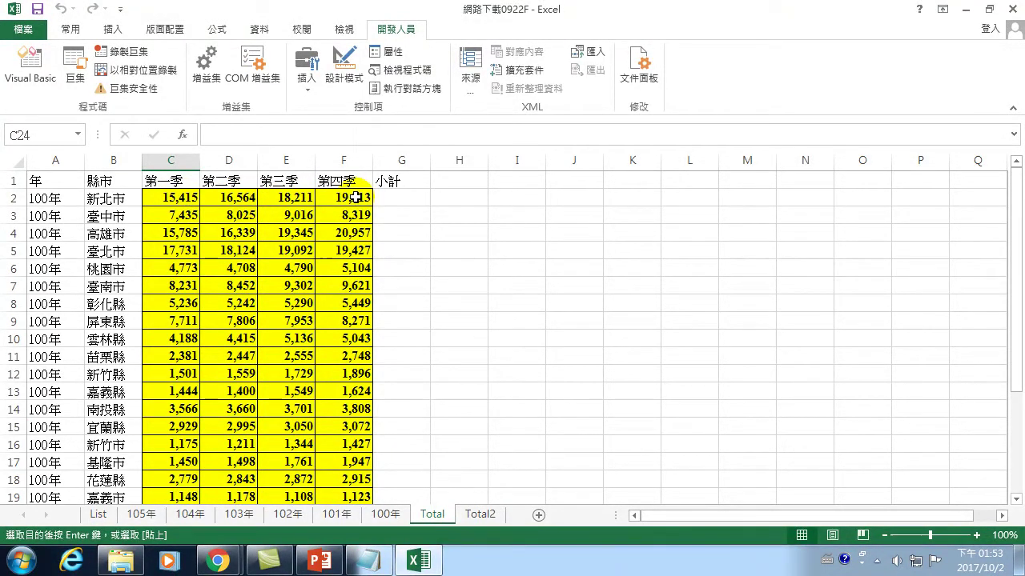
scroll(197, 361, down, 1)
scroll(201, 358, up, 1)
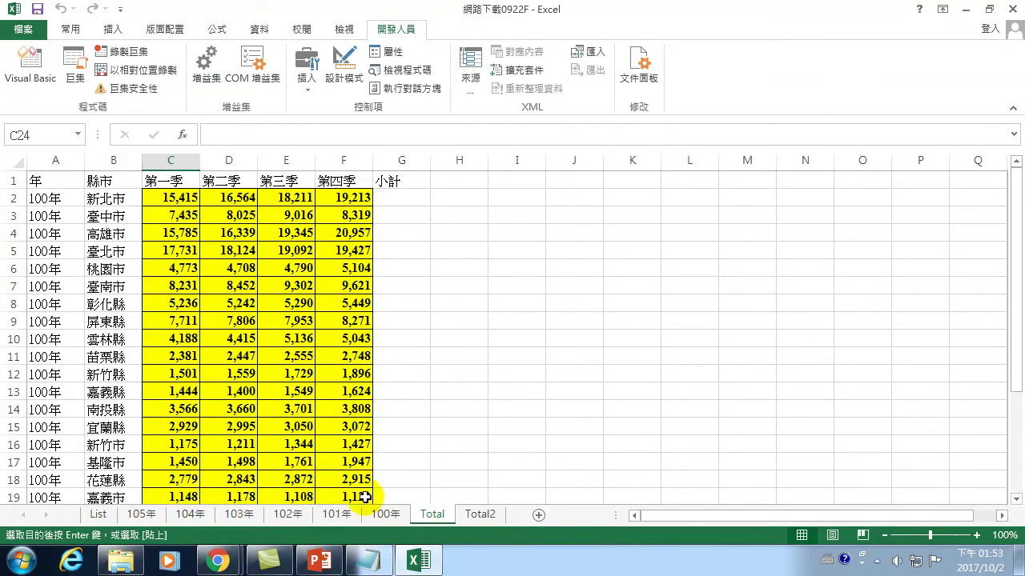
click(385, 514)
scroll(178, 346, down, 6)
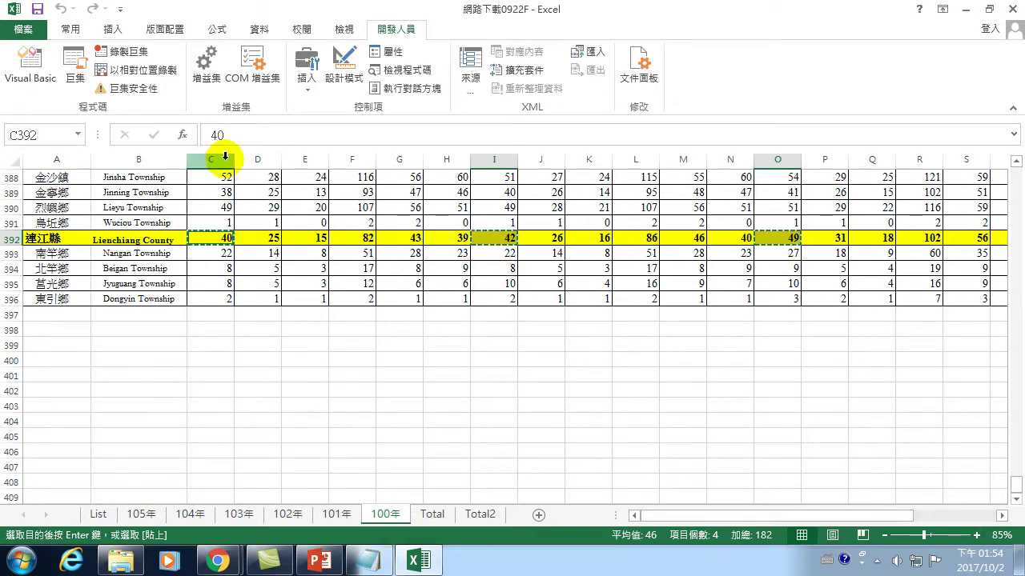
Step: Scroll the 100年 sheet to 連江縣's row 392 and review its quarterly figures
drag(1016, 484, 1010, 137)
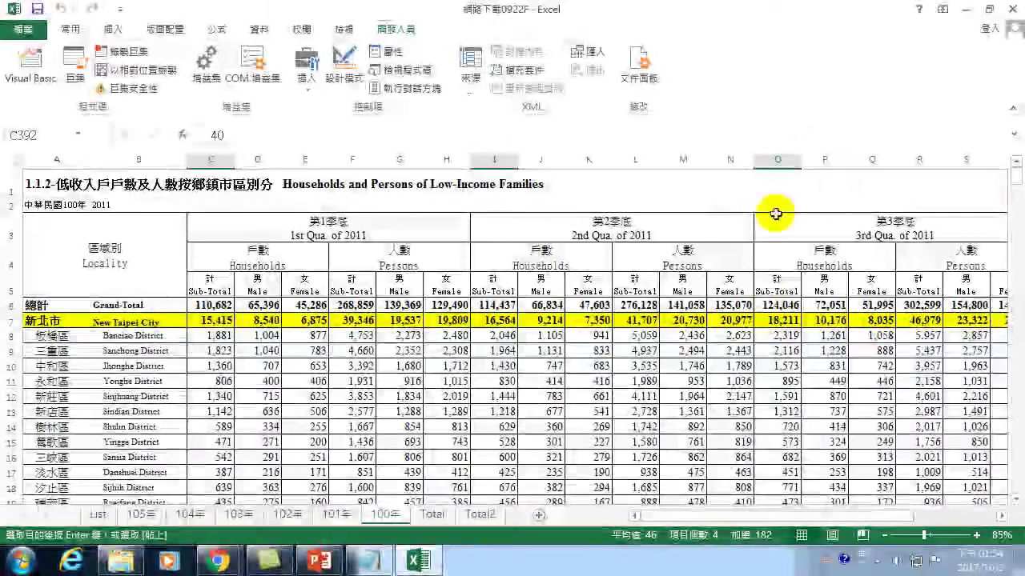
drag(800, 516, 873, 516)
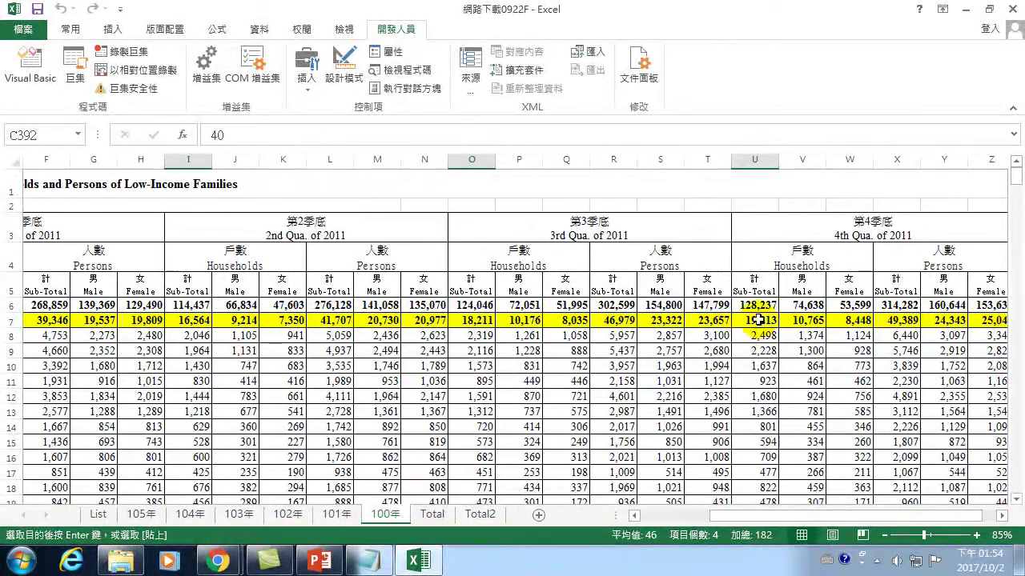
drag(1015, 176, 1015, 503)
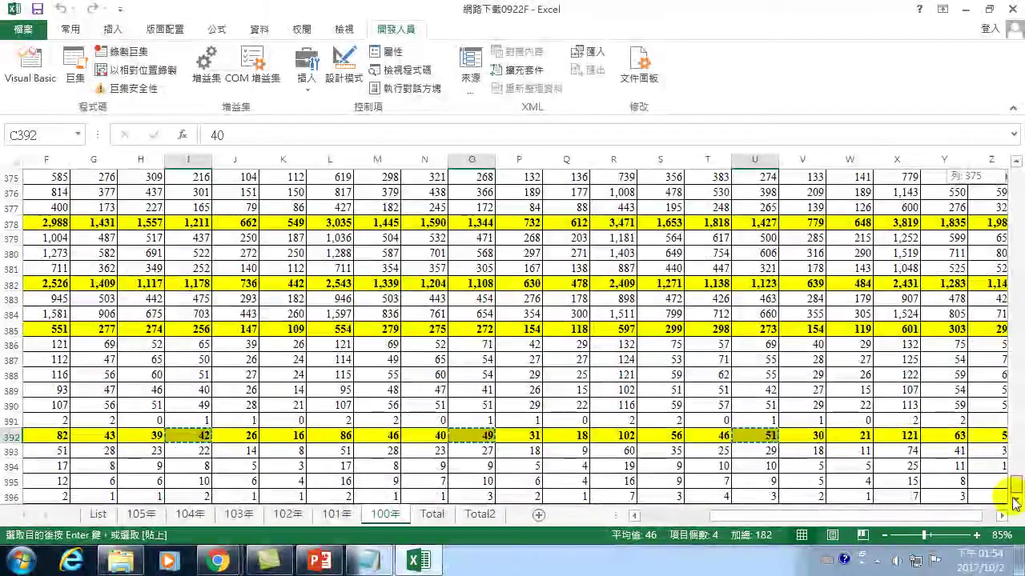
drag(896, 516, 825, 516)
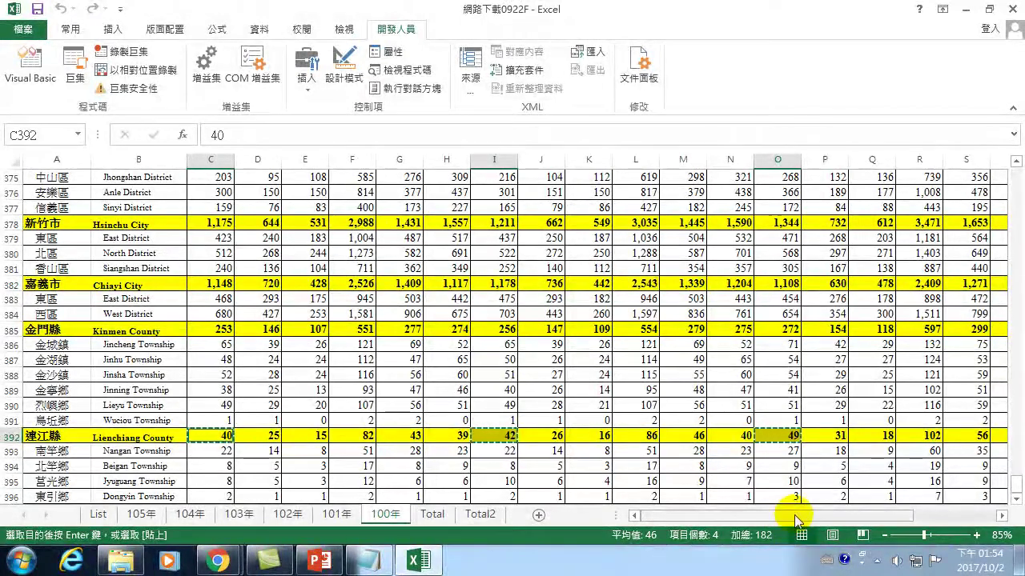
drag(794, 516, 880, 515)
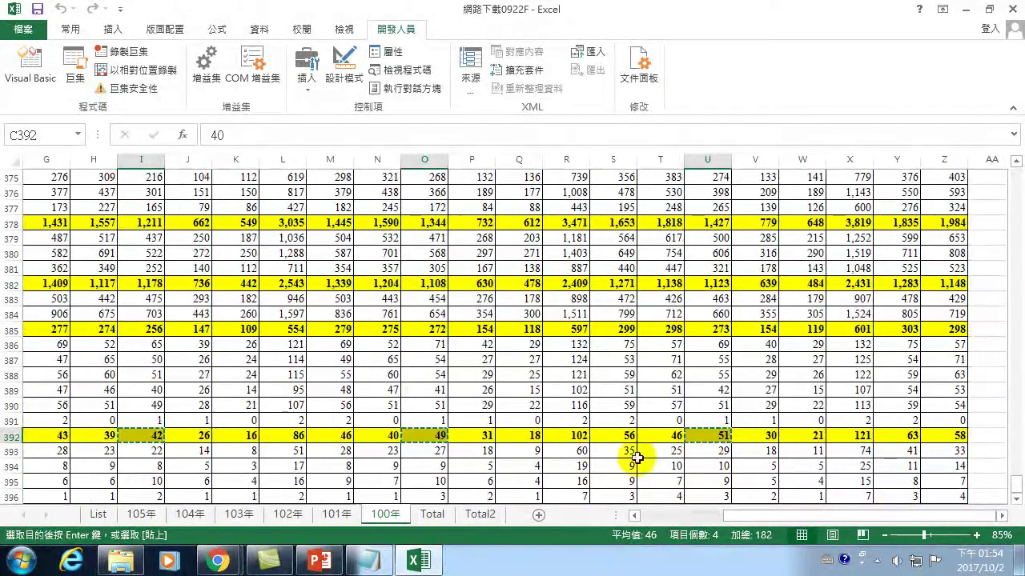
Step: Return to Total and confirm 連江縣's row 23 values 40, 42, 49 and 51
click(434, 514)
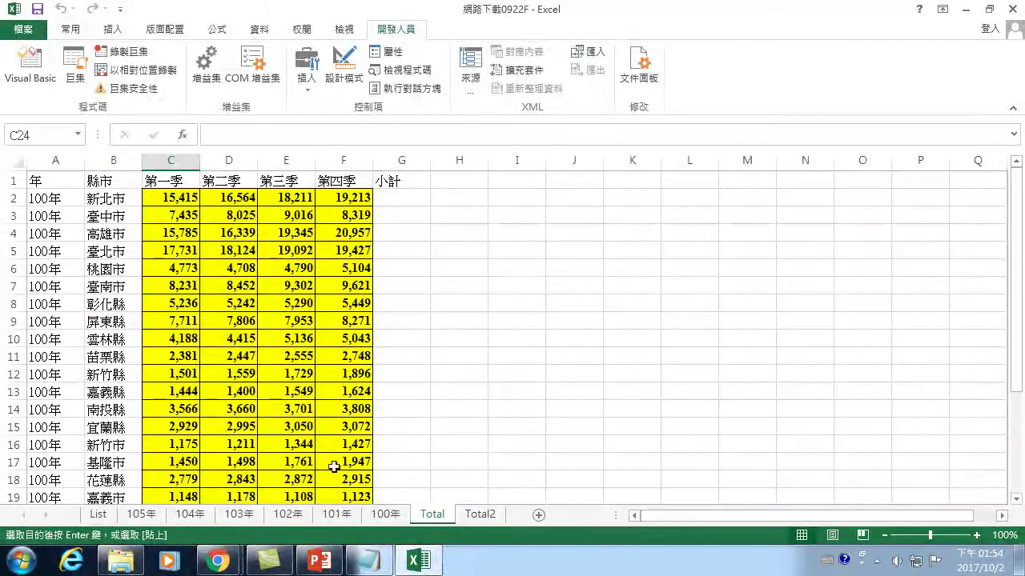
scroll(235, 441, down, 6)
scroll(213, 393, down, 2)
scroll(178, 343, up, 4)
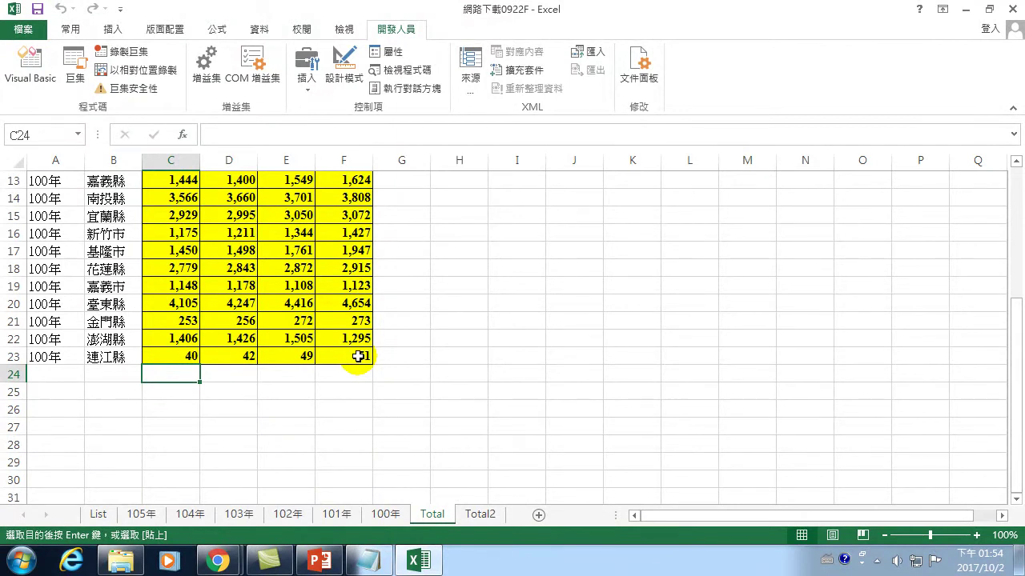
scroll(353, 359, up, 4)
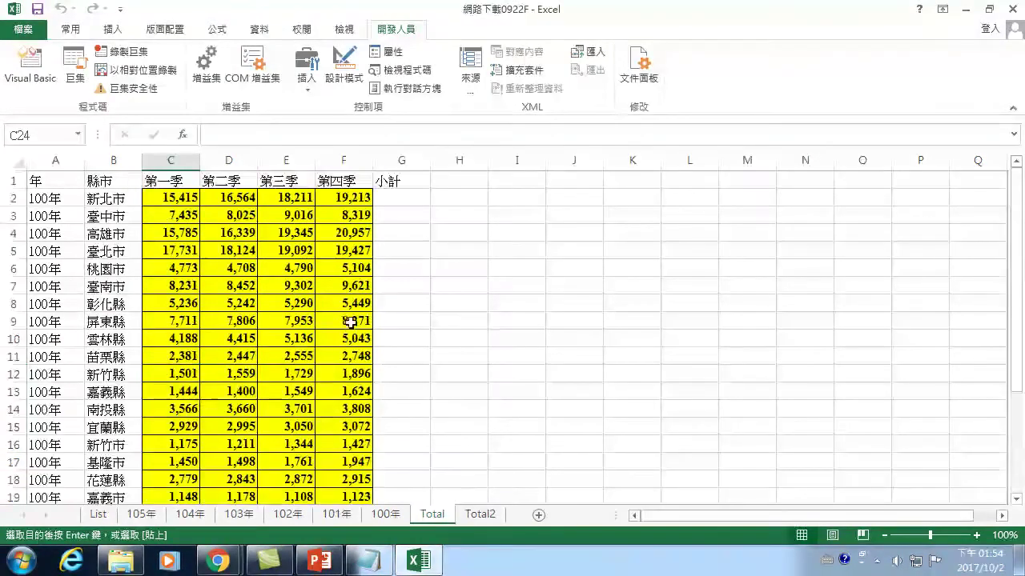
Step: Clear Total's C2:H quarterly data, check cell D12 on List, then return to Total
click(389, 201)
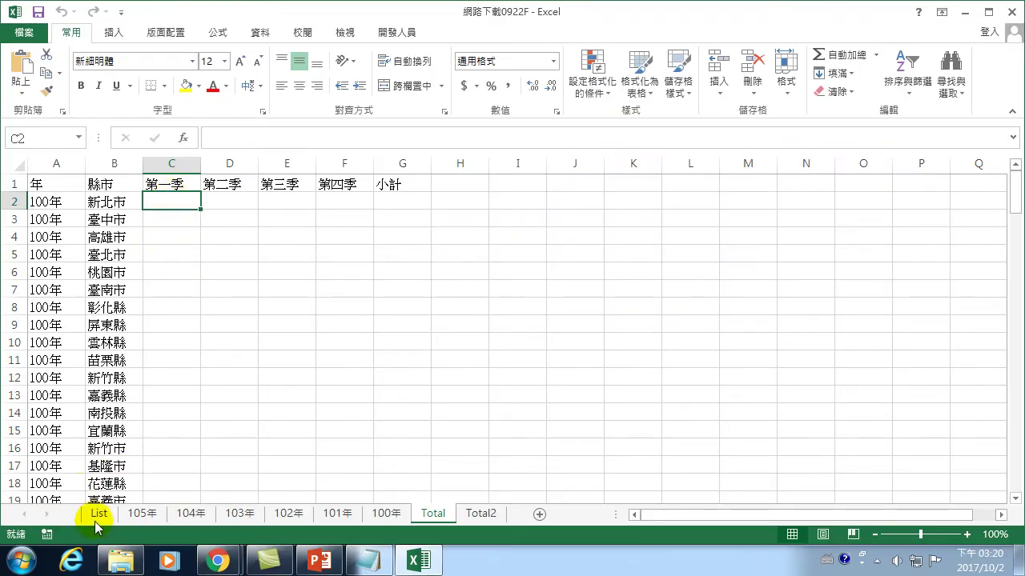
click(99, 514)
click(216, 341)
click(230, 343)
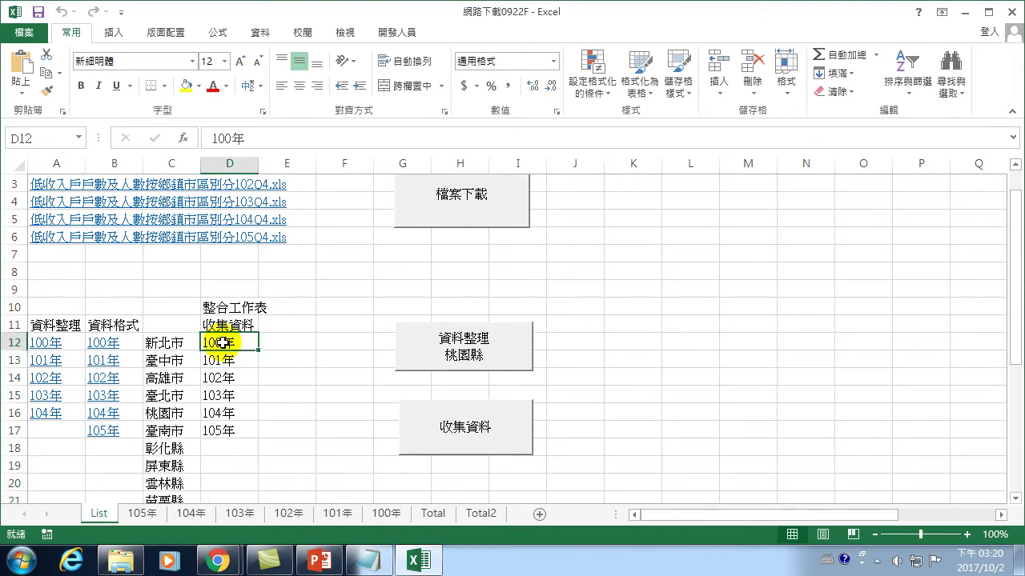
click(432, 514)
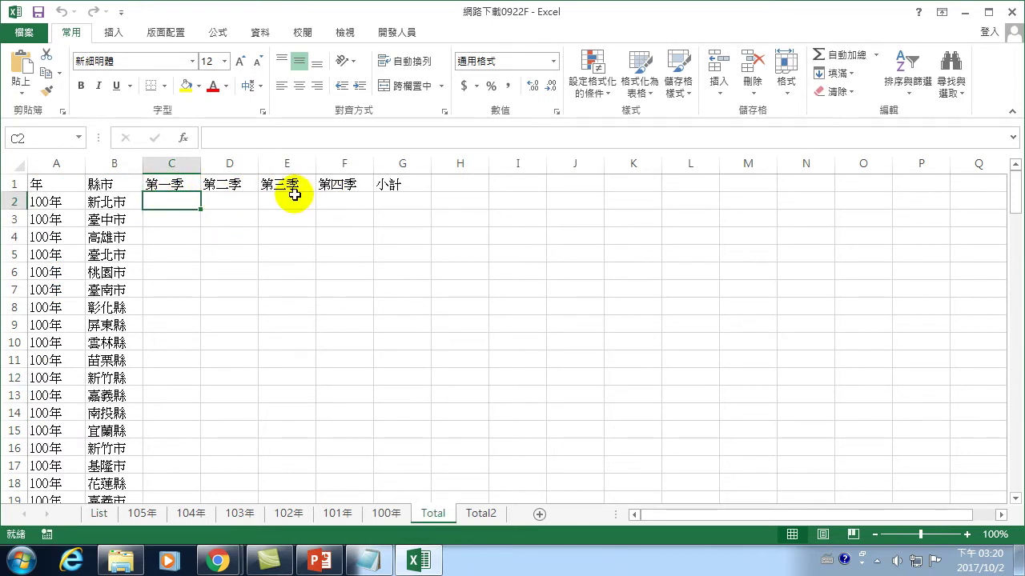
click(405, 33)
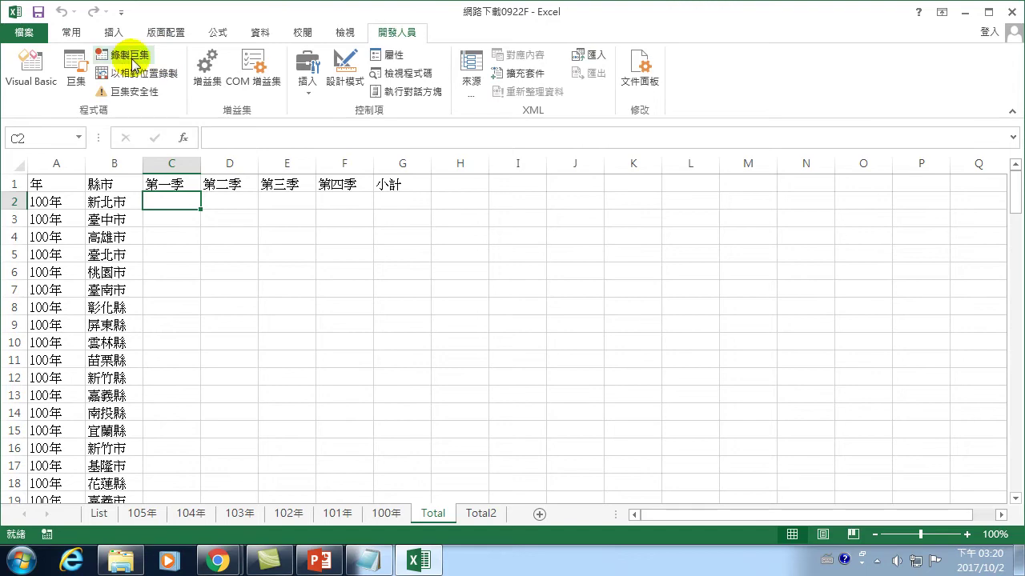
Step: Run the 戶數收集 macro and check cell C24 below the 100年 block
click(82, 65)
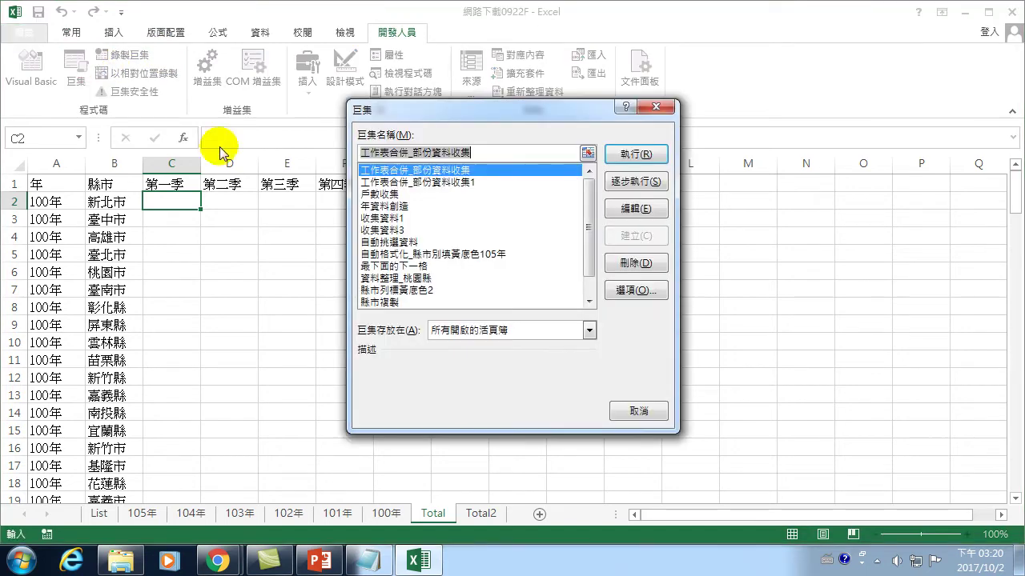
click(383, 195)
click(656, 155)
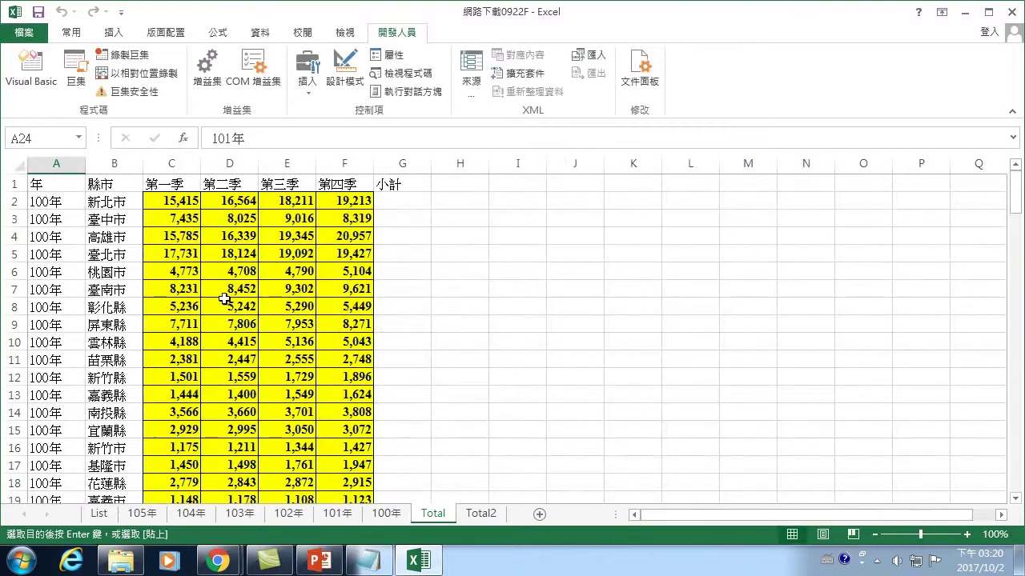
scroll(204, 320, down, 5)
scroll(161, 289, down, 2)
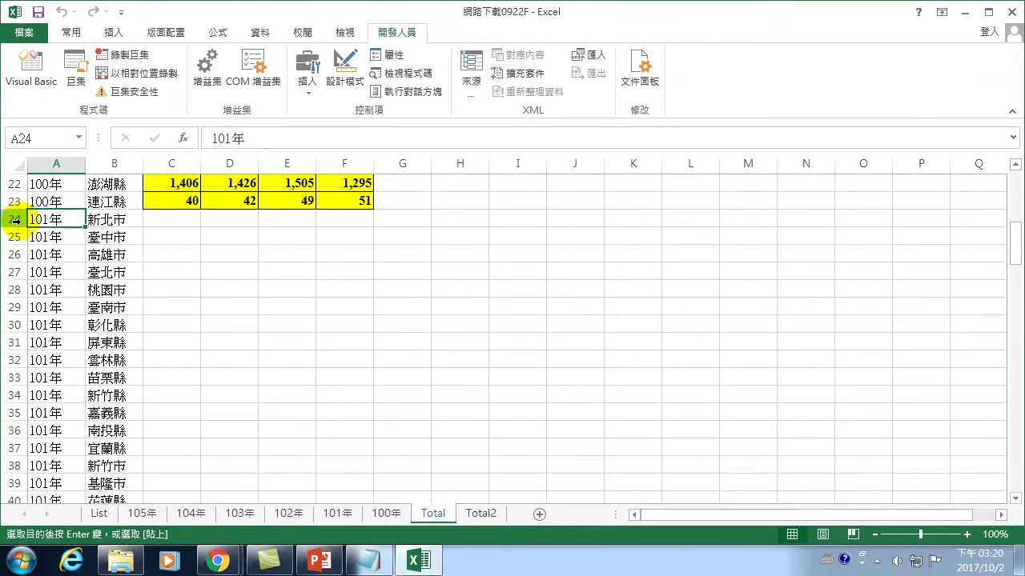
click(160, 218)
click(162, 219)
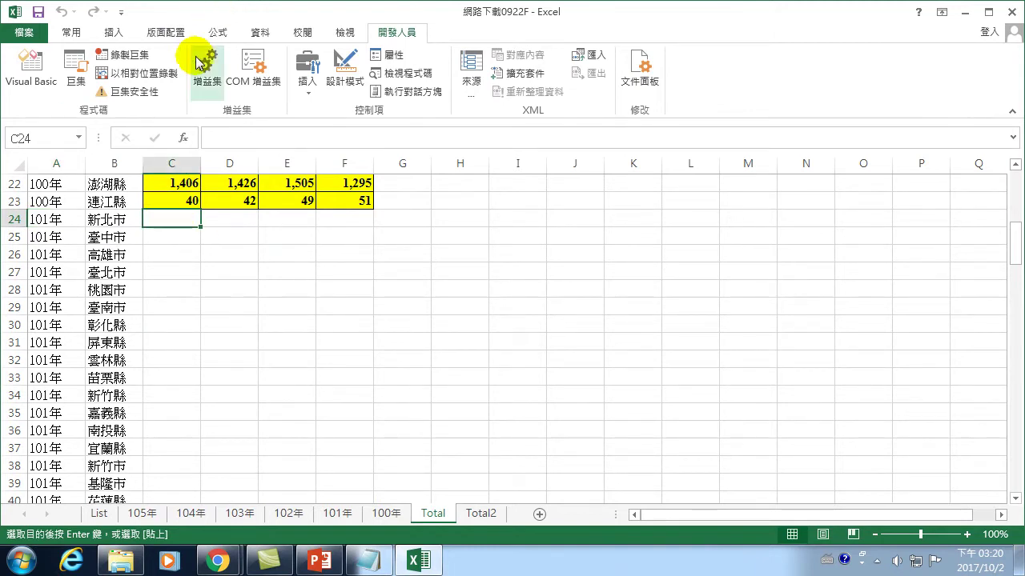
Step: Open the 戶數收集 macro's code in the Visual Basic editor
click(75, 74)
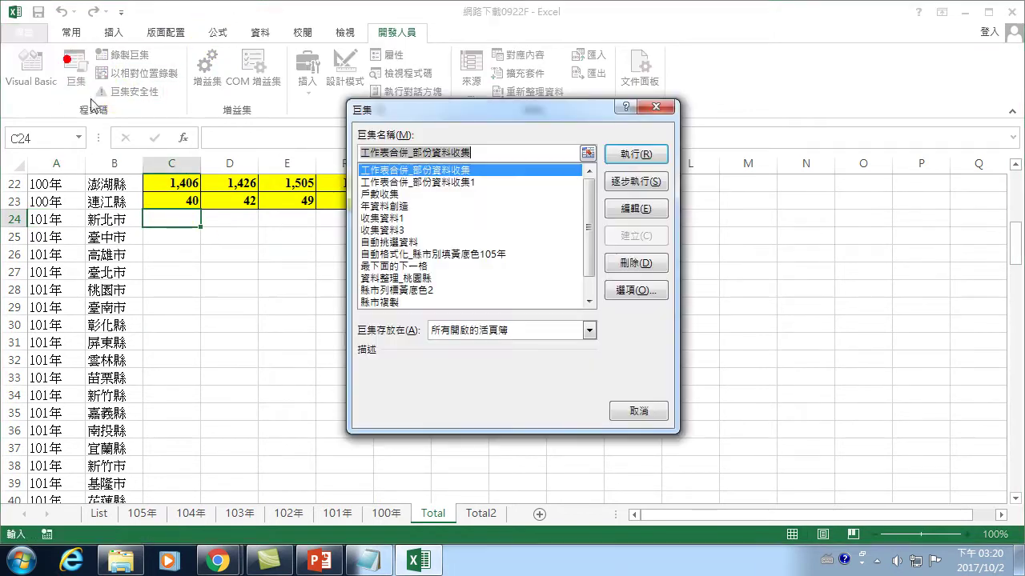
click(380, 194)
click(635, 208)
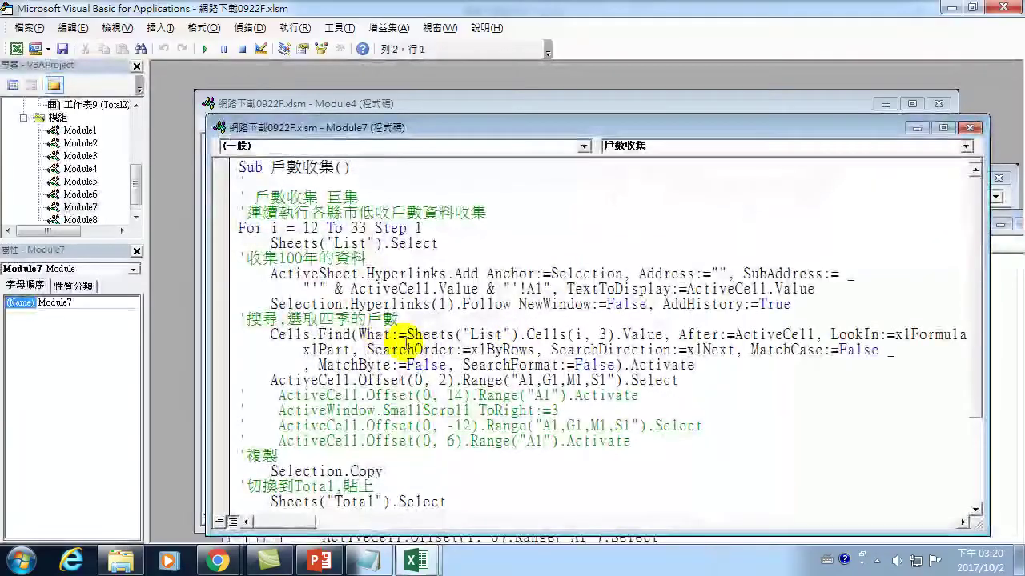
Step: Comment out the ActiveCell.Offset(0, -2) line in 戶數收集, then return to Excel's List sheet
scroll(392, 320, down, 3)
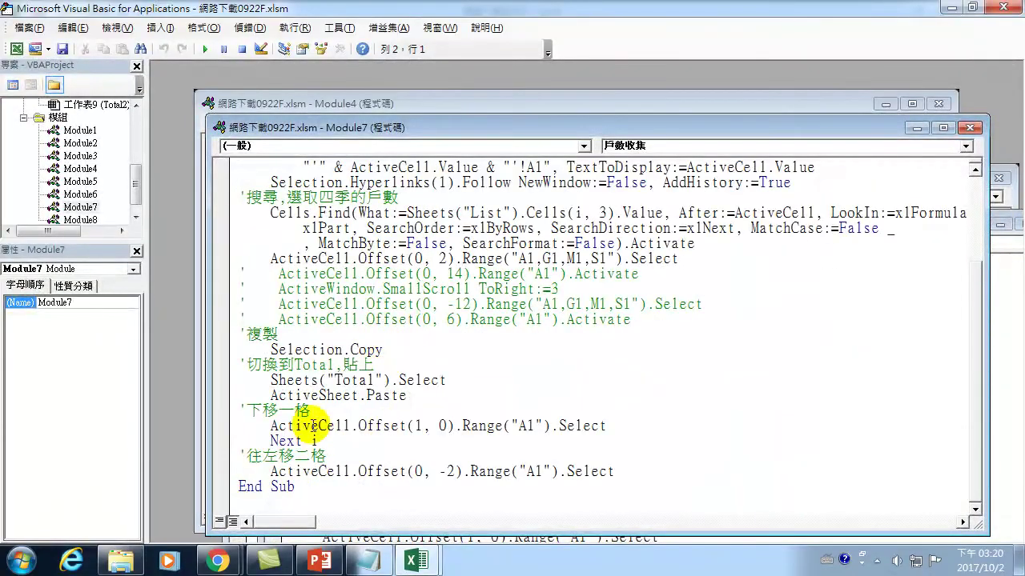
click(240, 471)
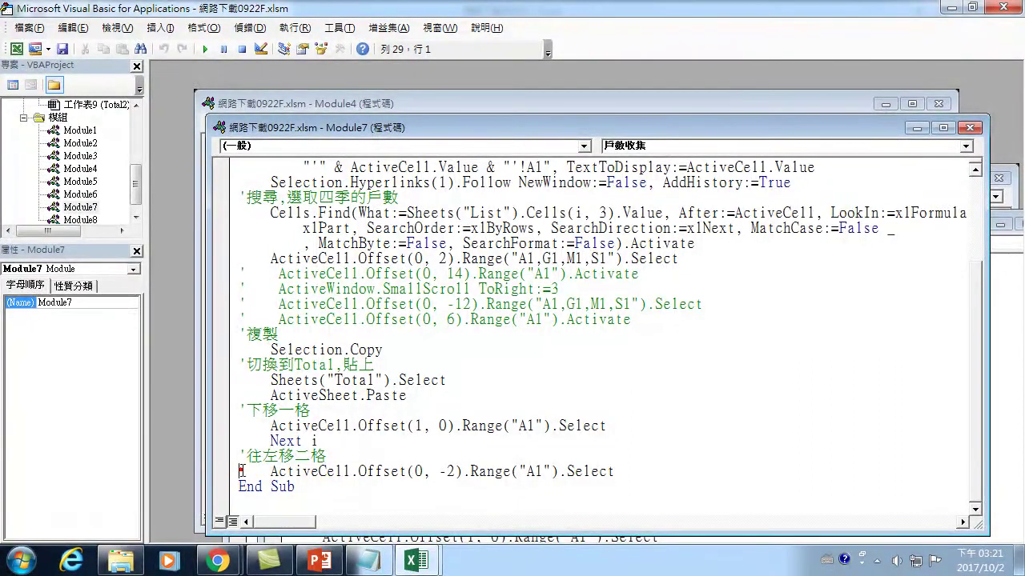
text(')
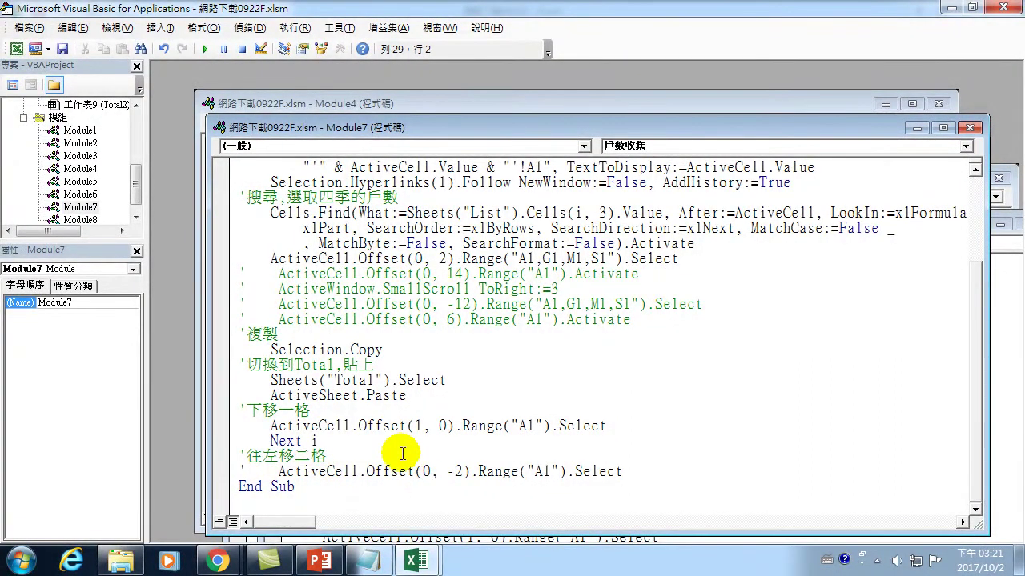
click(343, 365)
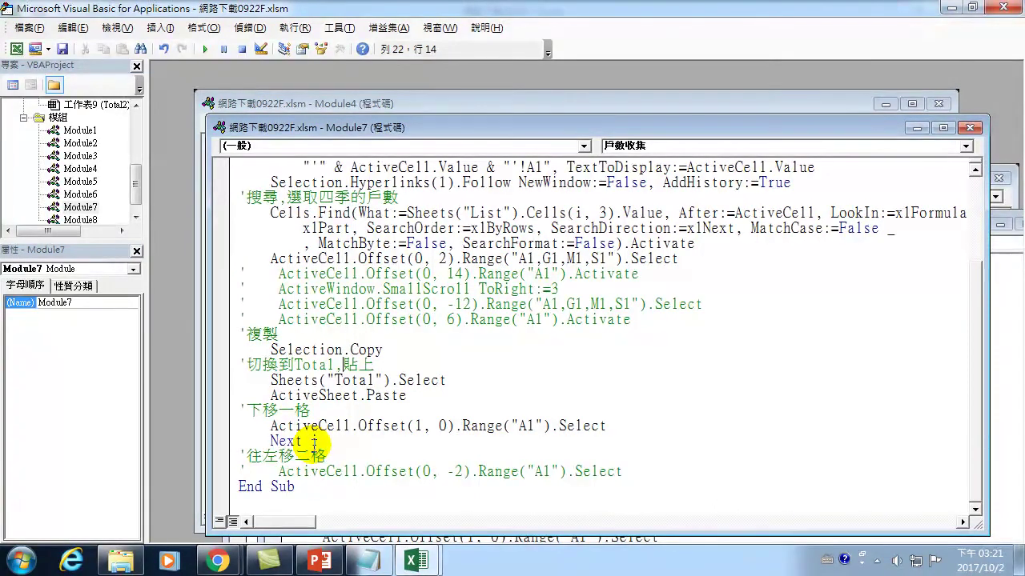
scroll(312, 440, up, 3)
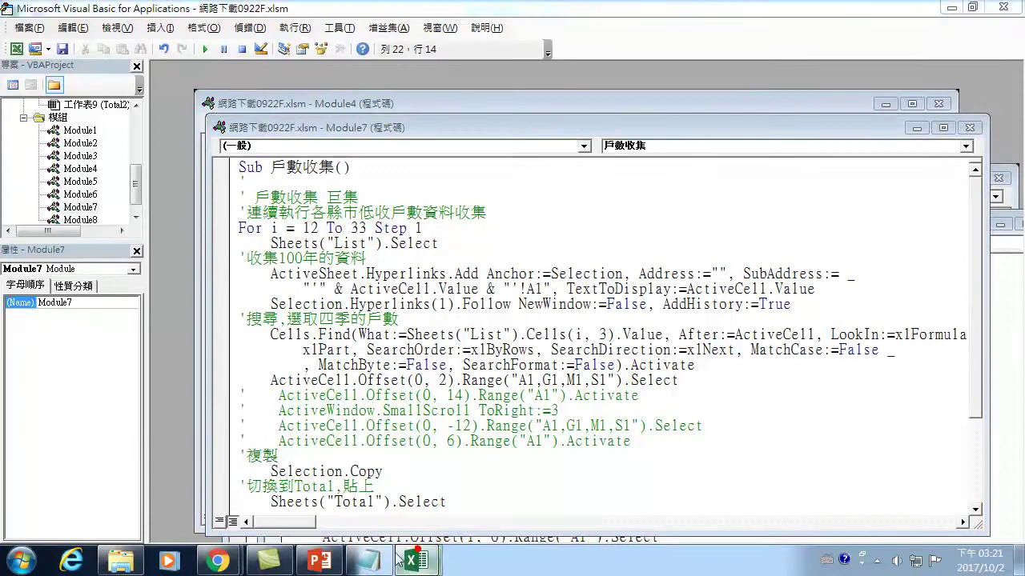
mouse_move(415, 560)
click(309, 489)
click(100, 513)
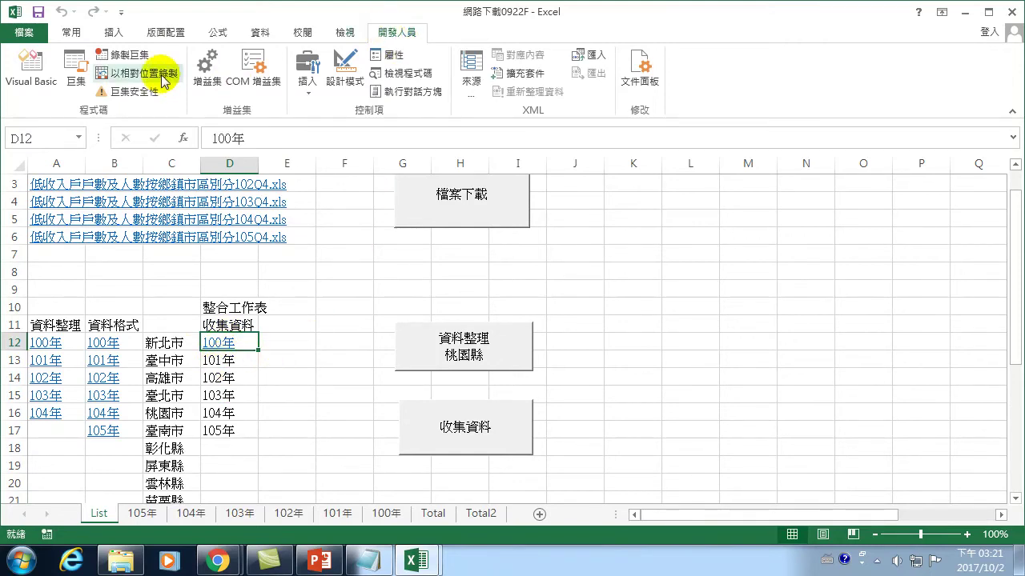
Step: Open and cancel the Macro dialog, then bring Module7's 戶數收集 code back up
click(75, 68)
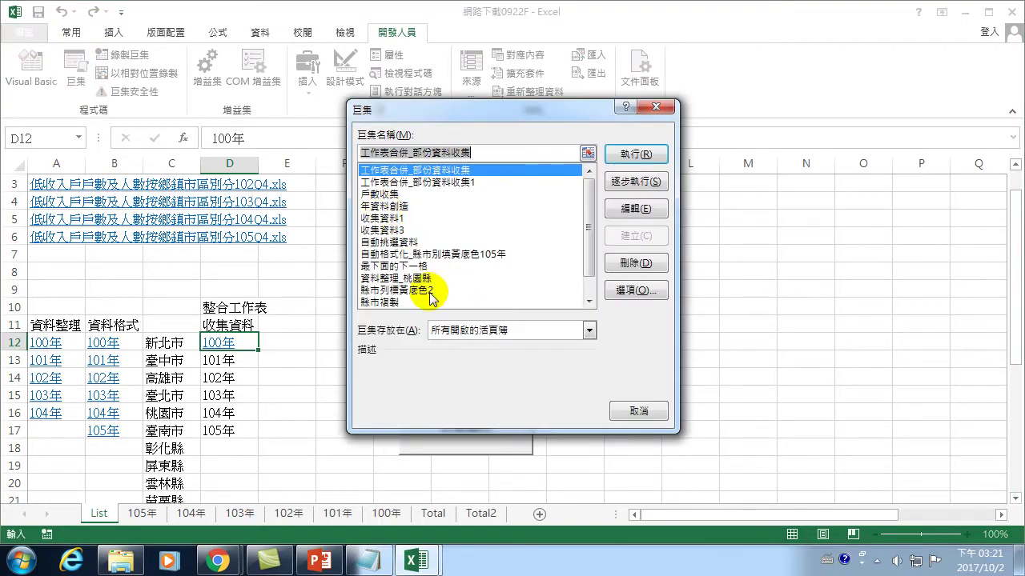
click(638, 411)
mouse_move(416, 561)
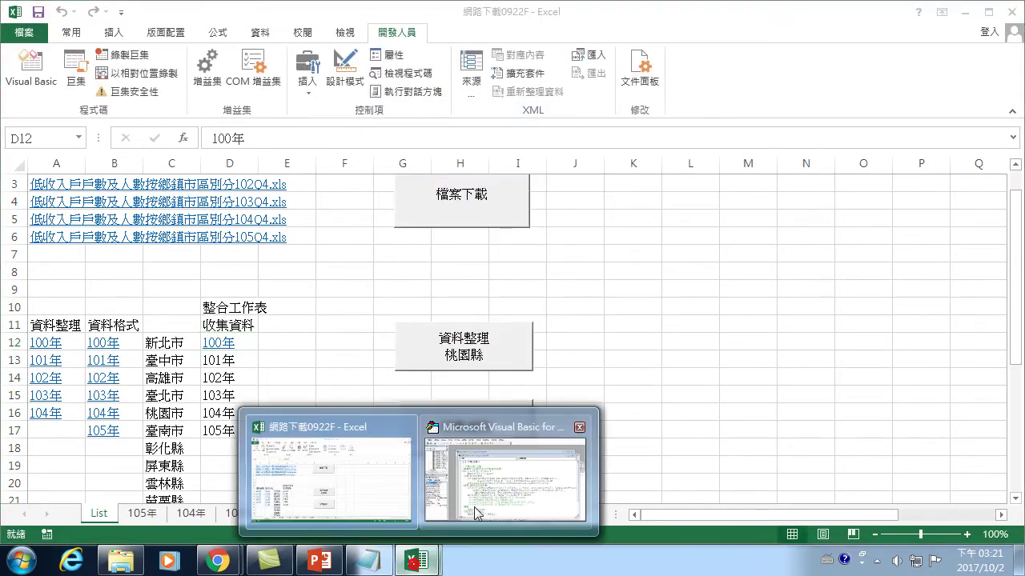
click(480, 486)
scroll(365, 422, down, 3)
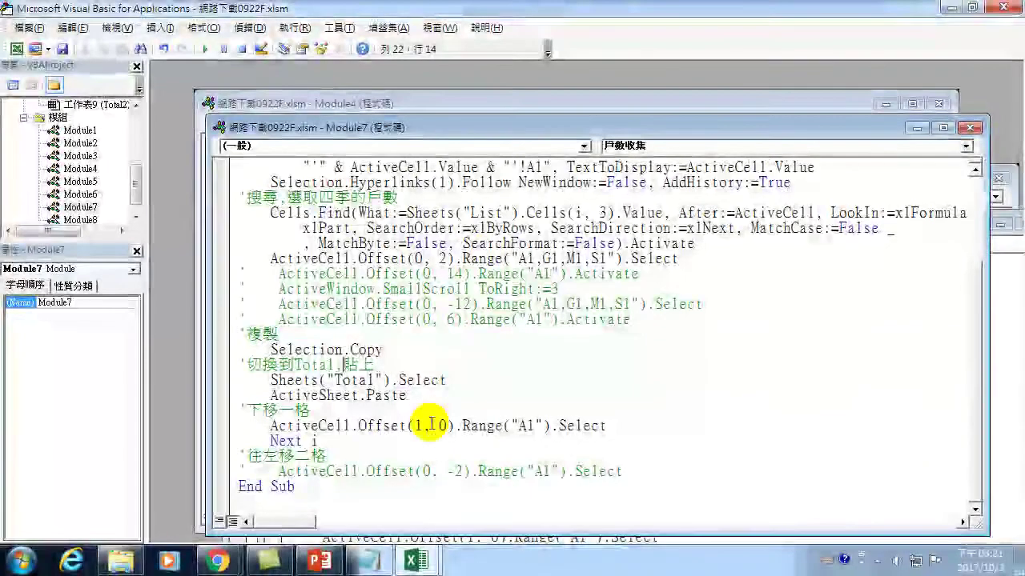
Step: Add a Sheets("List").Select line before End Sub in 戶數收集
click(629, 471)
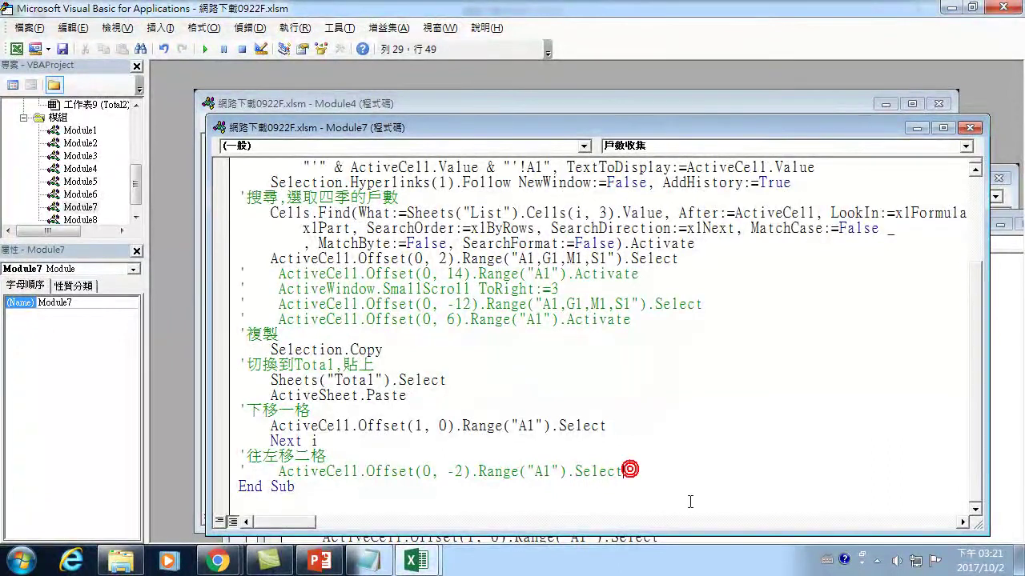
key(Return)
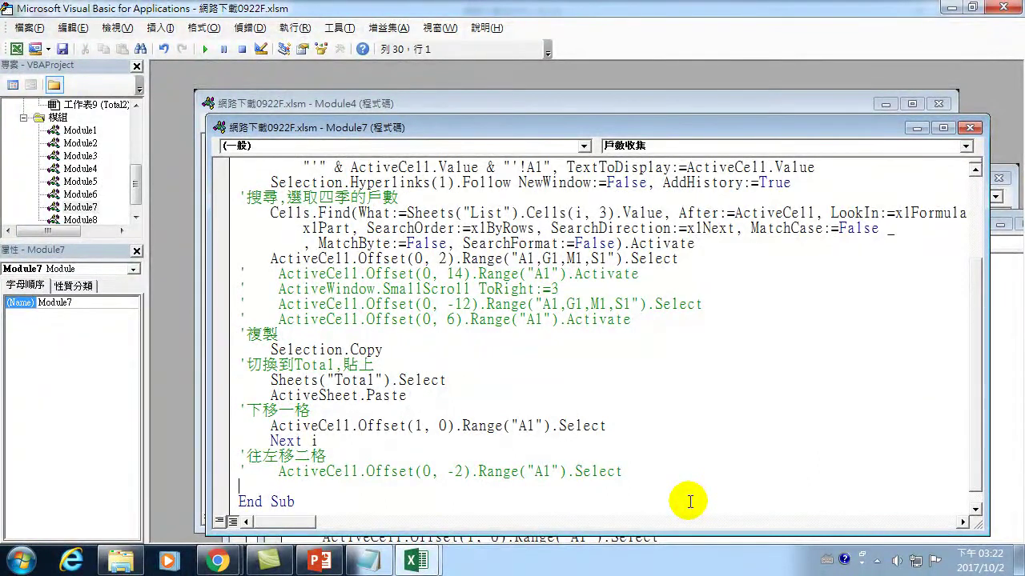
key(BackSpace)
key(BackSpace)
key(BackSpace)
key(BackSpace)
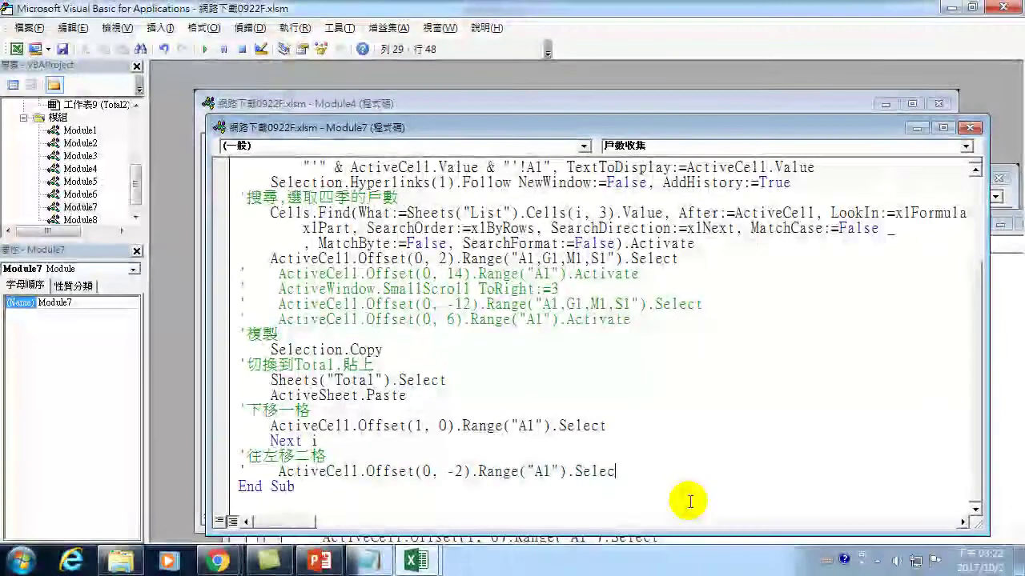
text(t)
key(Return)
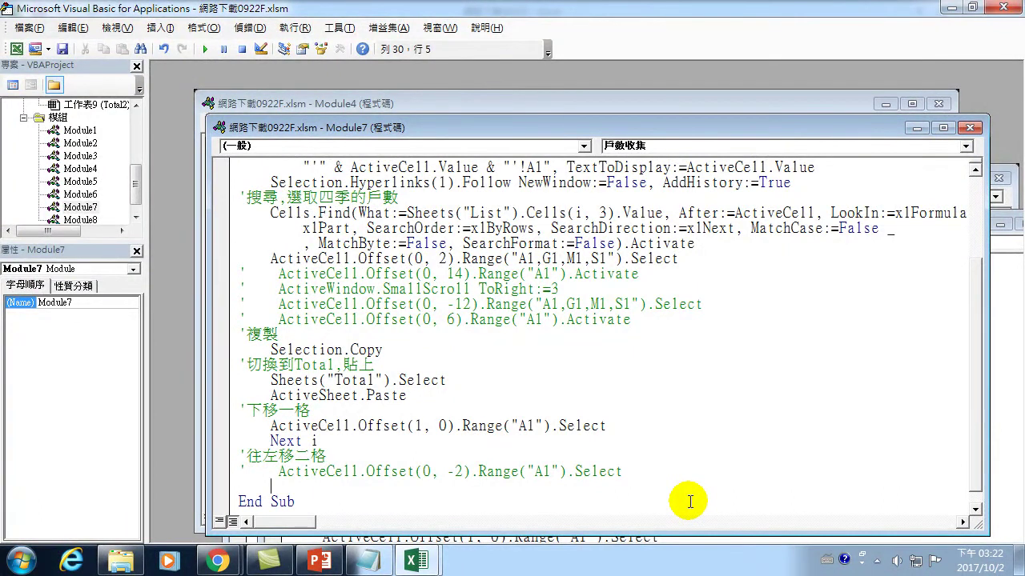
text(sheets("Lis)
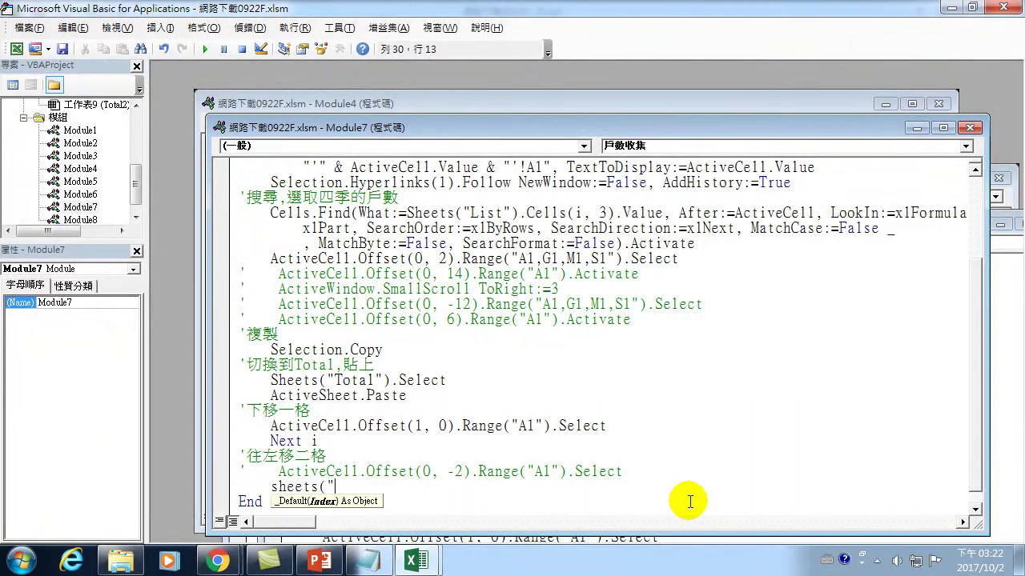
text(t")
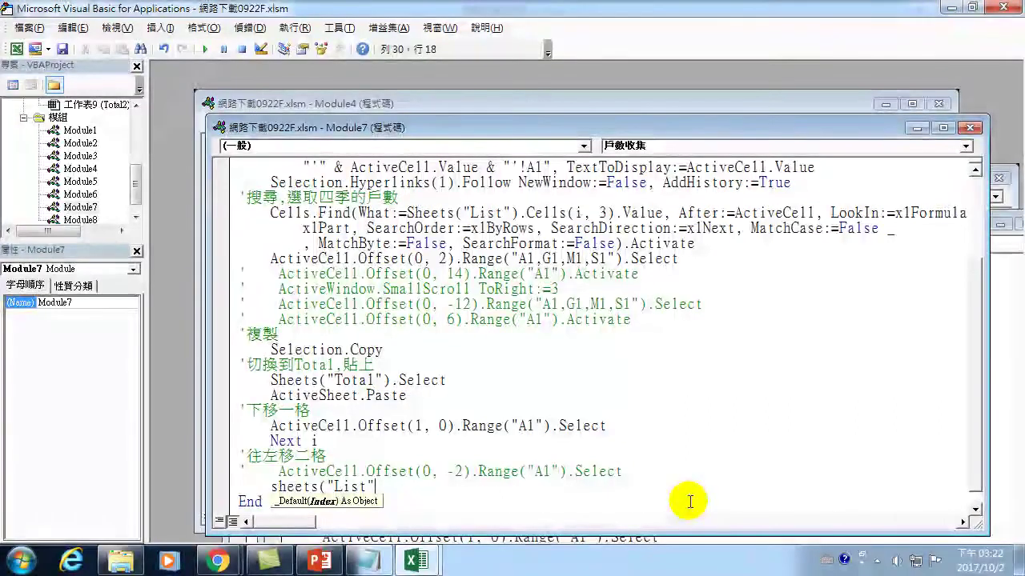
text().)
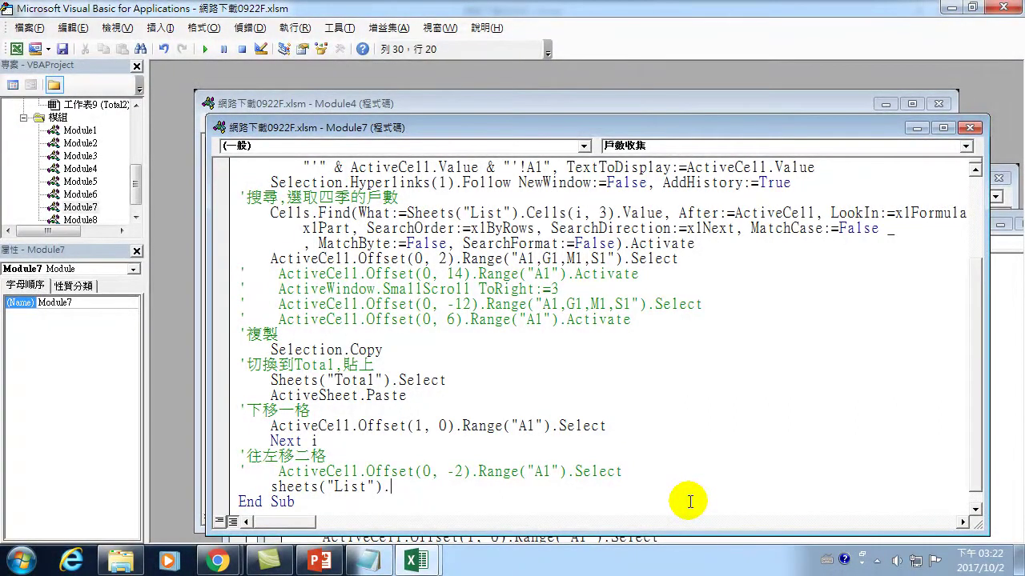
text(select)
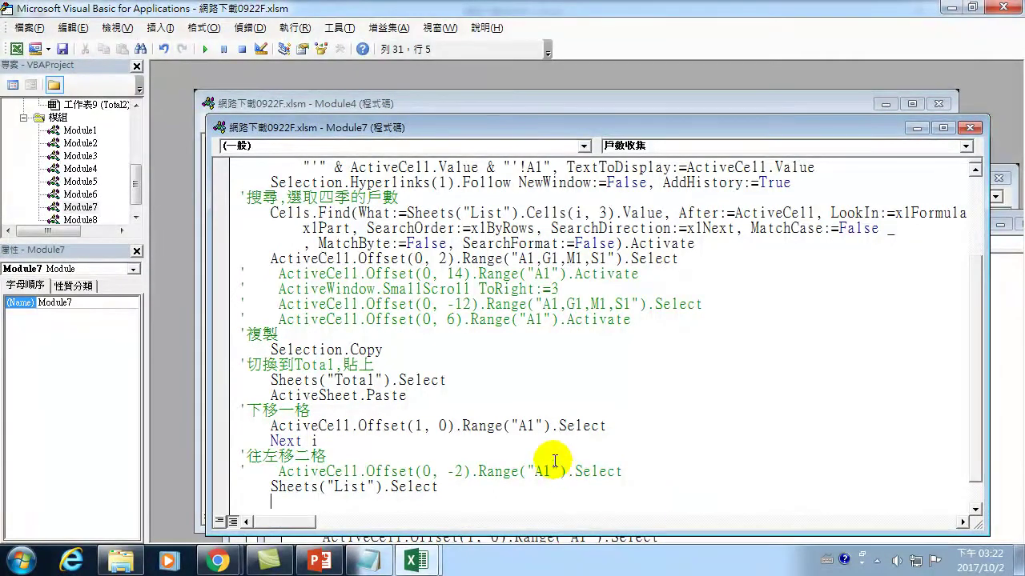
Step: Copy the ActiveCell.Offset(1, 0).Range("A1").Select line and paste it below the List line
drag(270, 426, 613, 421)
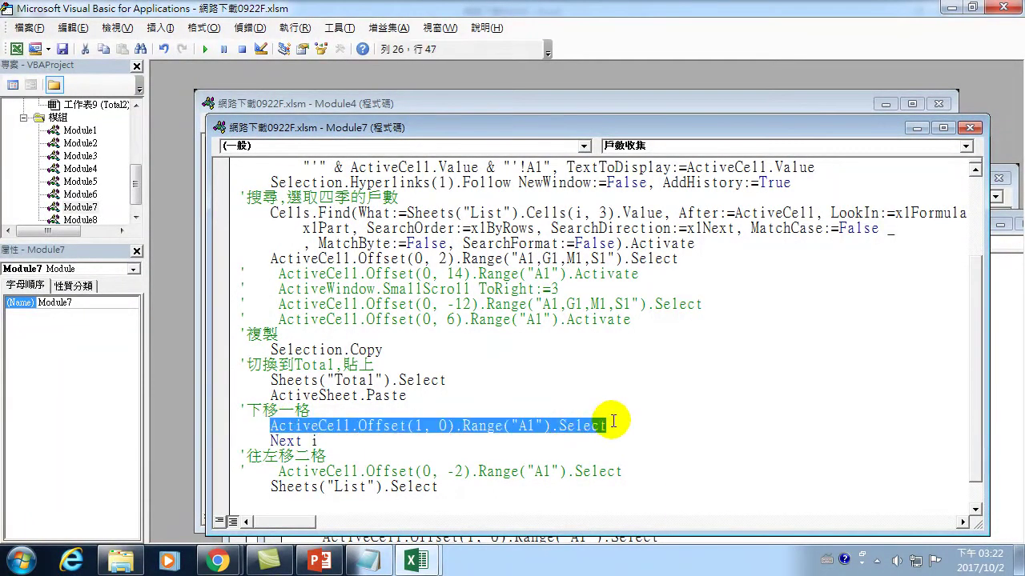
click(345, 506)
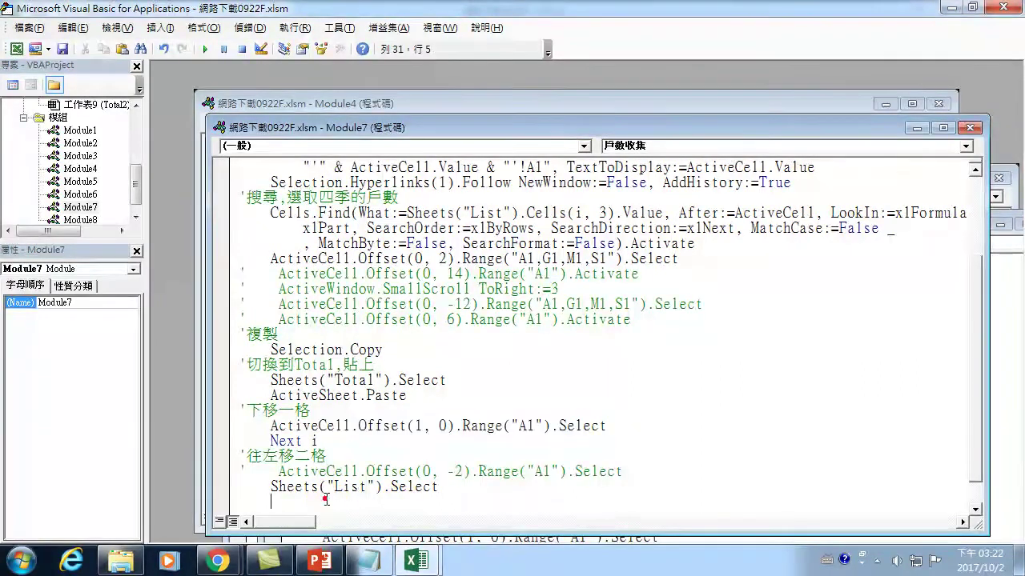
text(ActiveCell.Offset(1, 0).Range("A1").Select)
scroll(388, 477, down, 1)
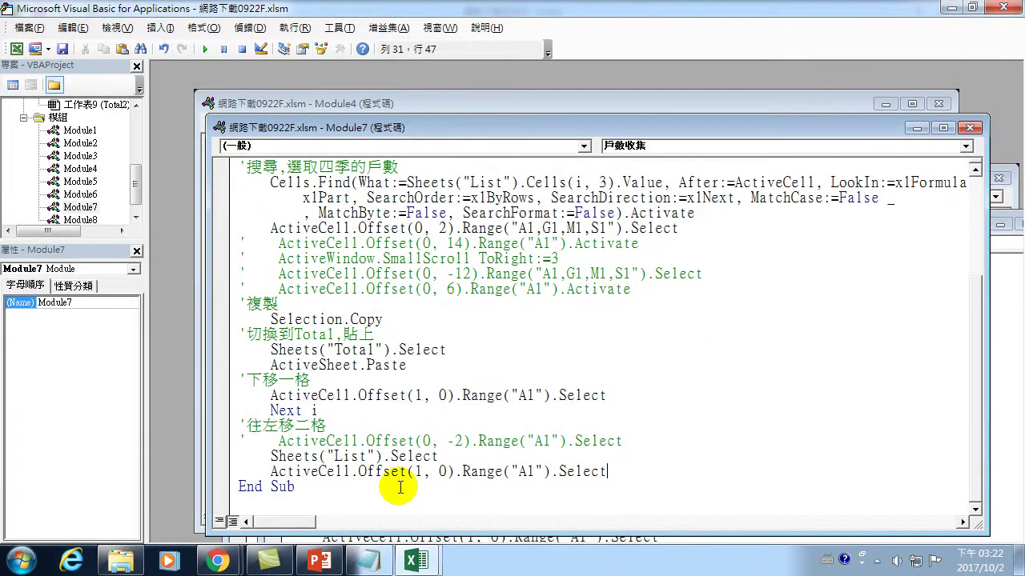
scroll(386, 473, up, 4)
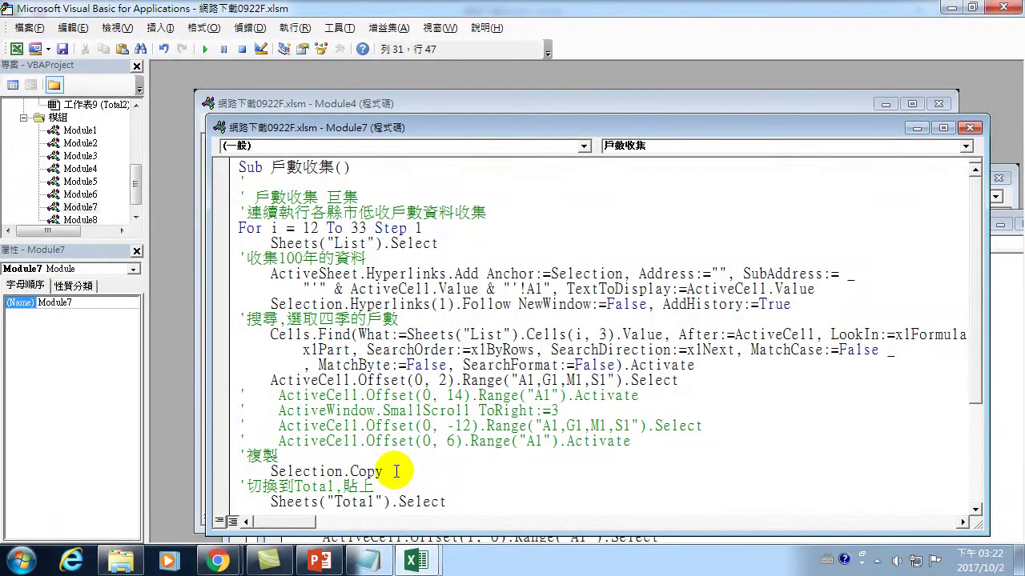
click(406, 198)
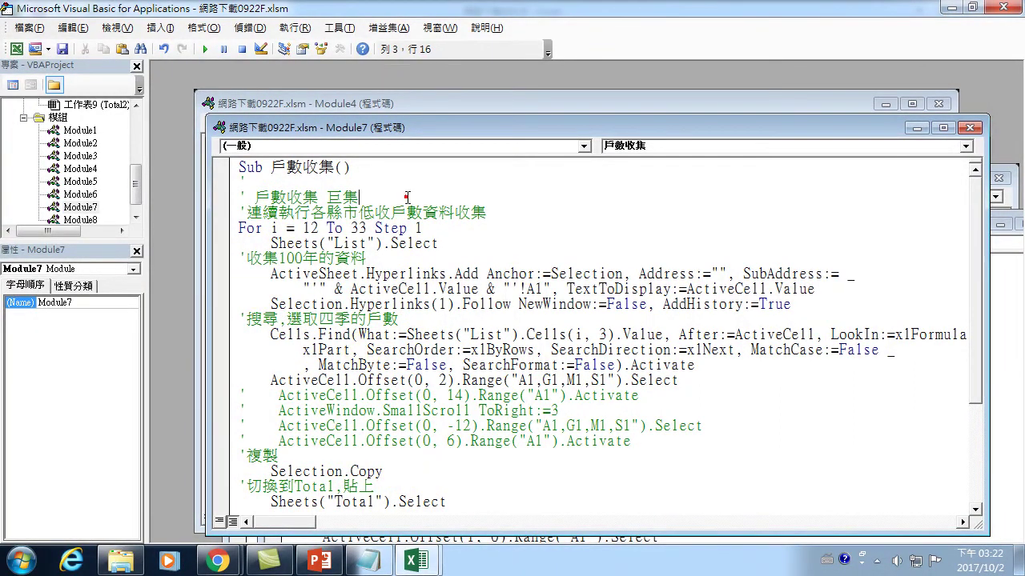
Step: Insert an If condition on the cell value after the 戶數收集 title comment
key(Return)
text(if )
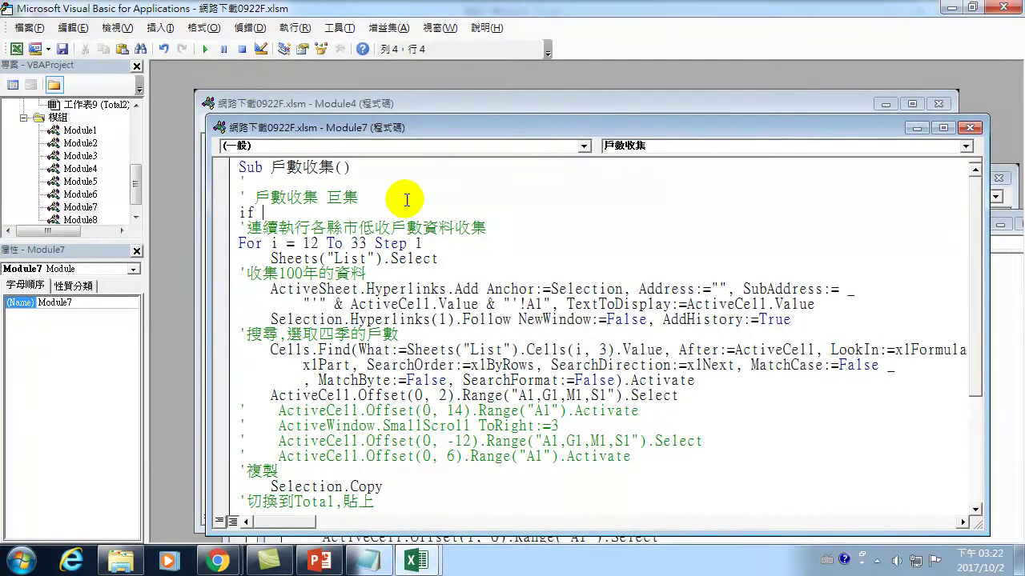
text(cell.v)
text(Value)
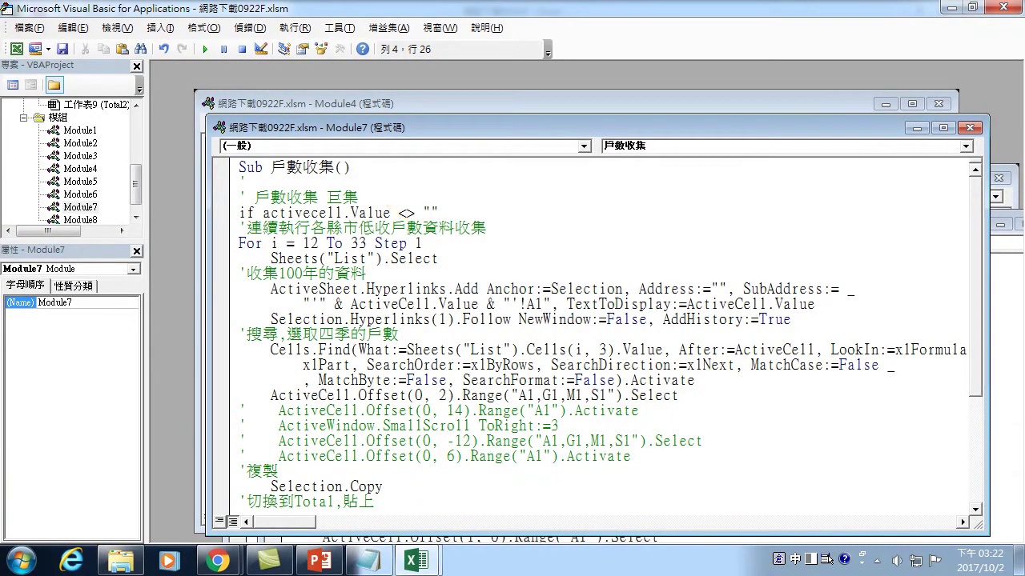
key(shift)
text(then)
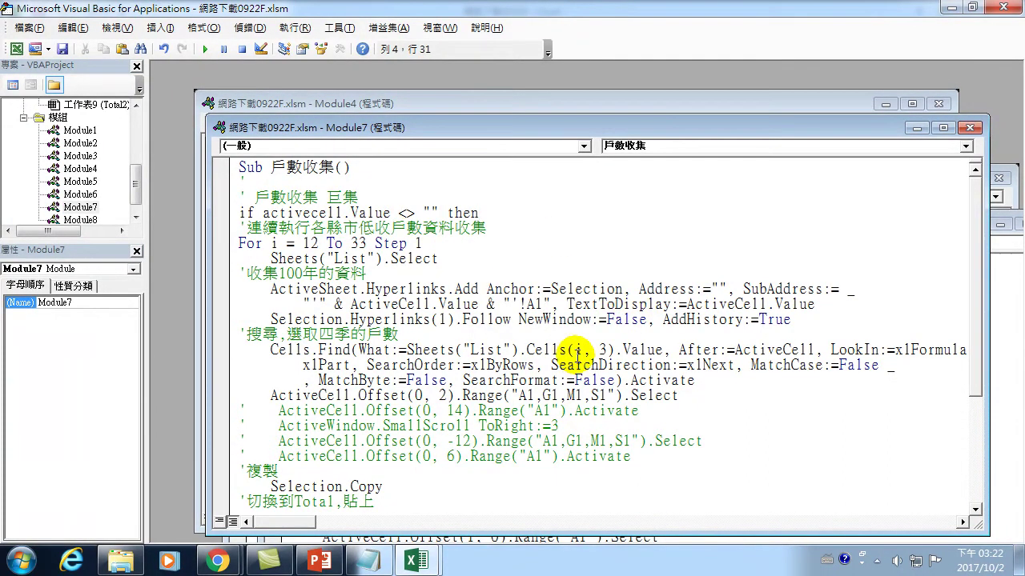
scroll(576, 352, down, 1)
scroll(290, 168, up, 1)
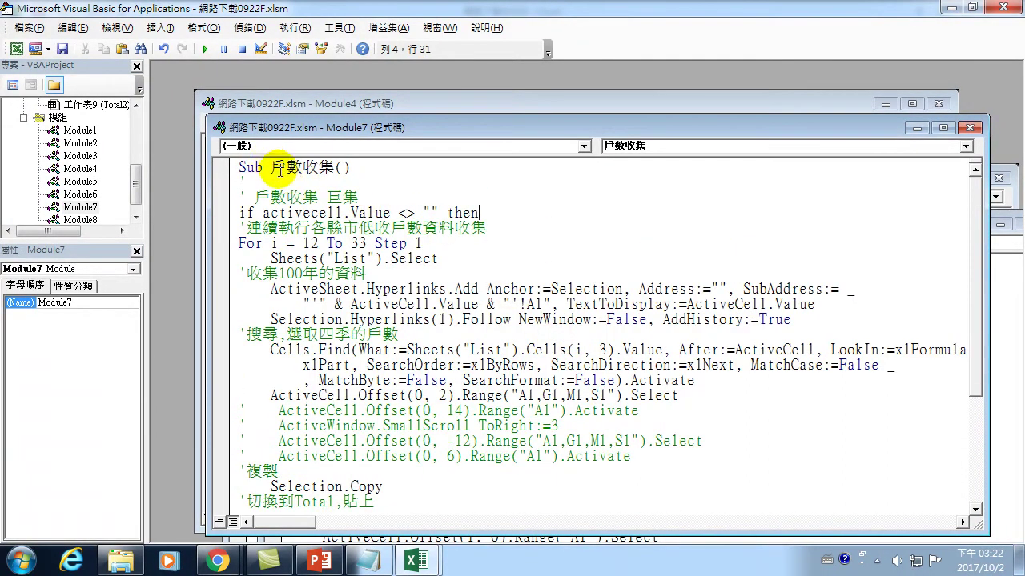
double_click(275, 163)
scroll(344, 272, down, 3)
scroll(367, 442, down, 1)
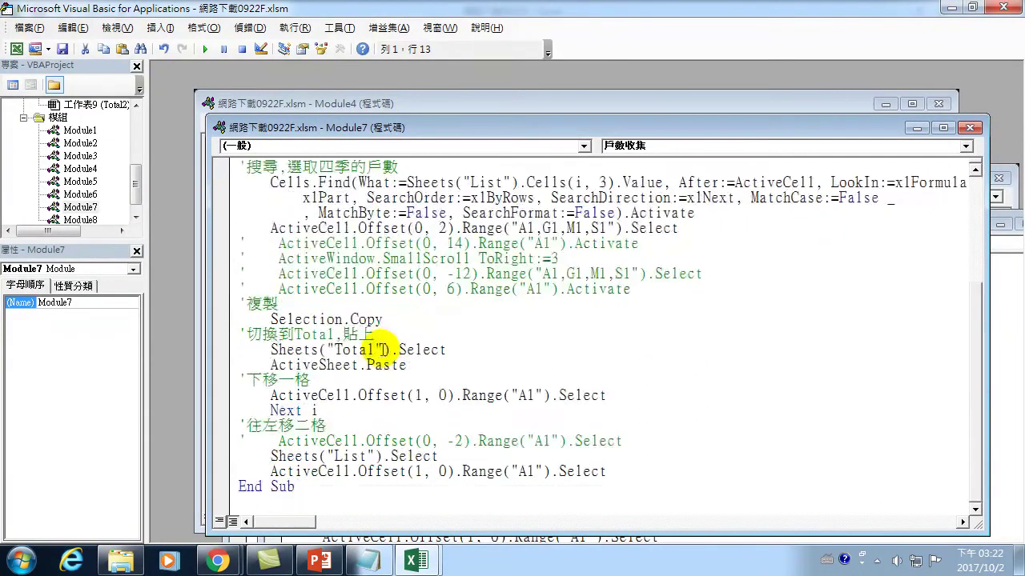
Step: Close the block with End If before End Sub and return to the workbook
click(628, 473)
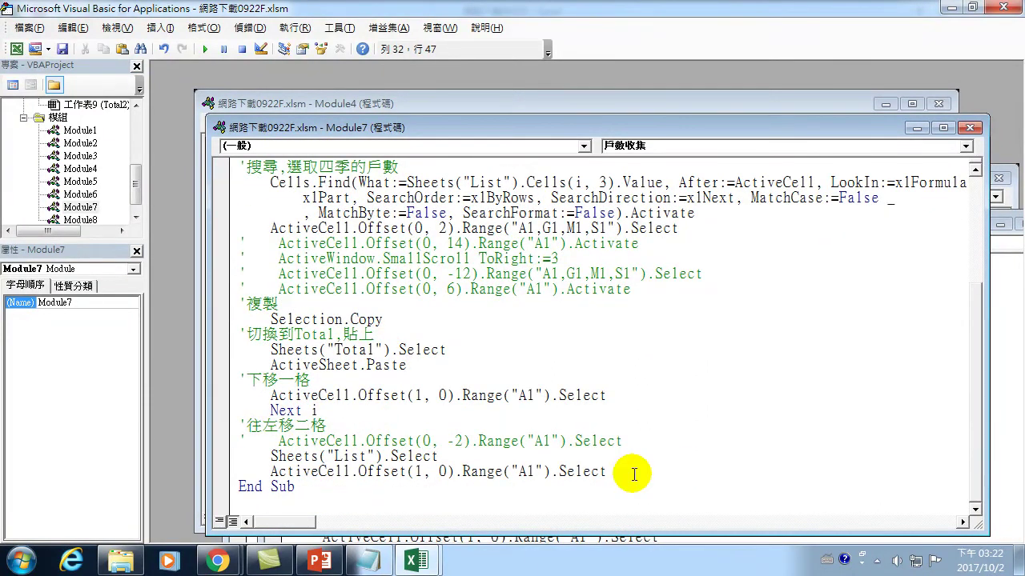
key(Return)
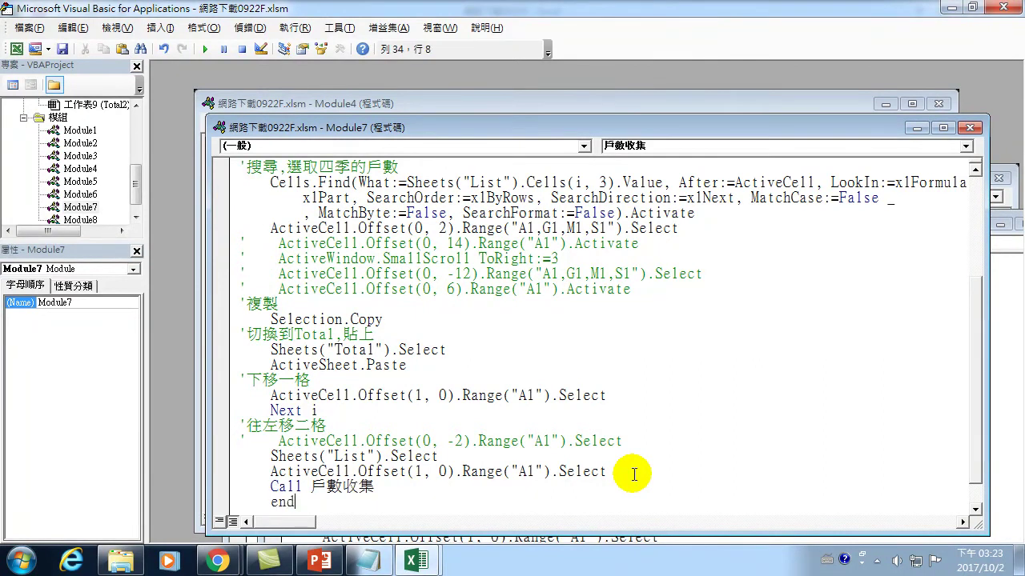
key(BackSpace)
click(420, 351)
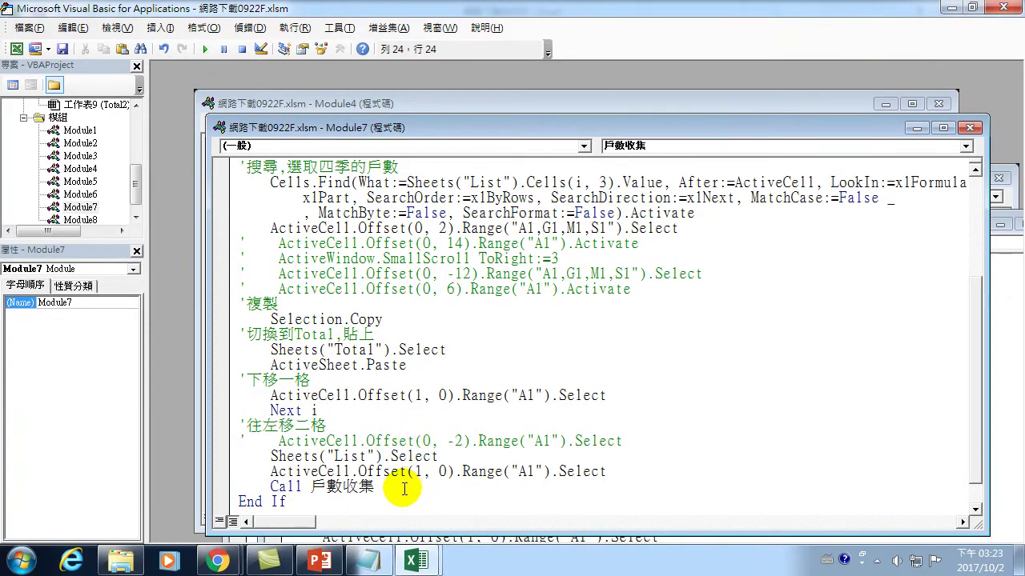
click(987, 10)
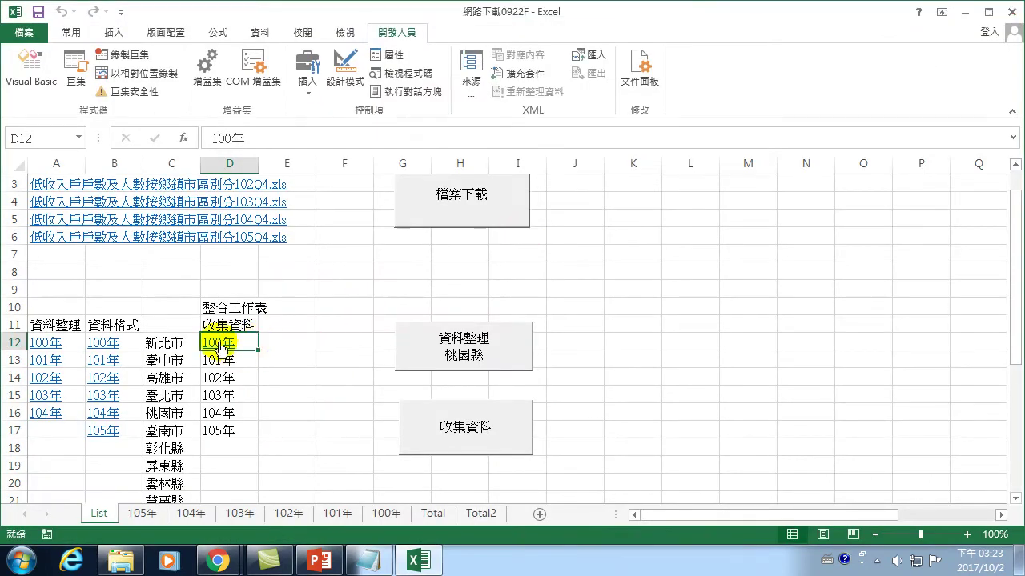
Step: Delete Total's C2:G123 quarterly figures, shifting cells left, then return to the List sheet
right_click(221, 348)
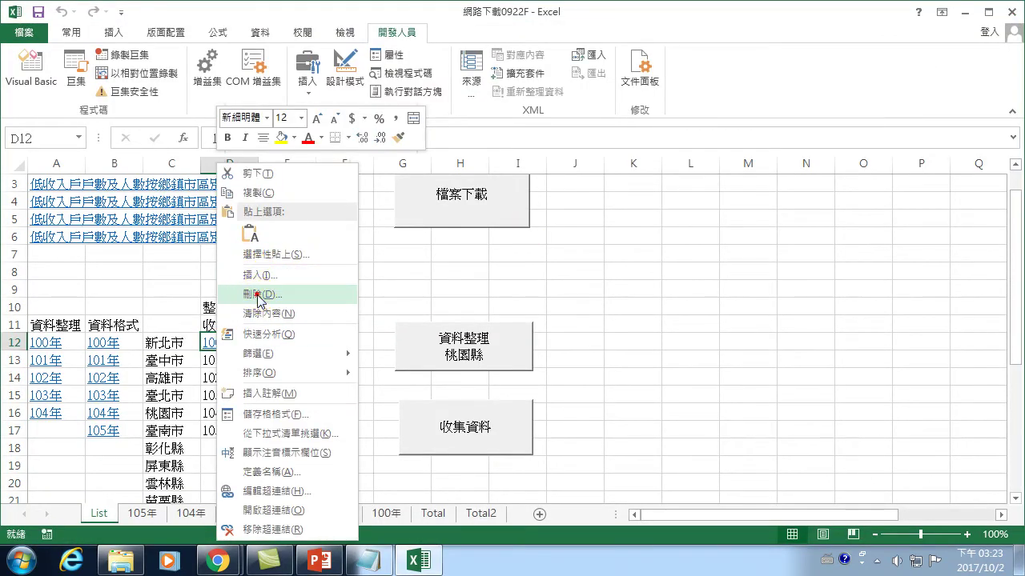
click(251, 529)
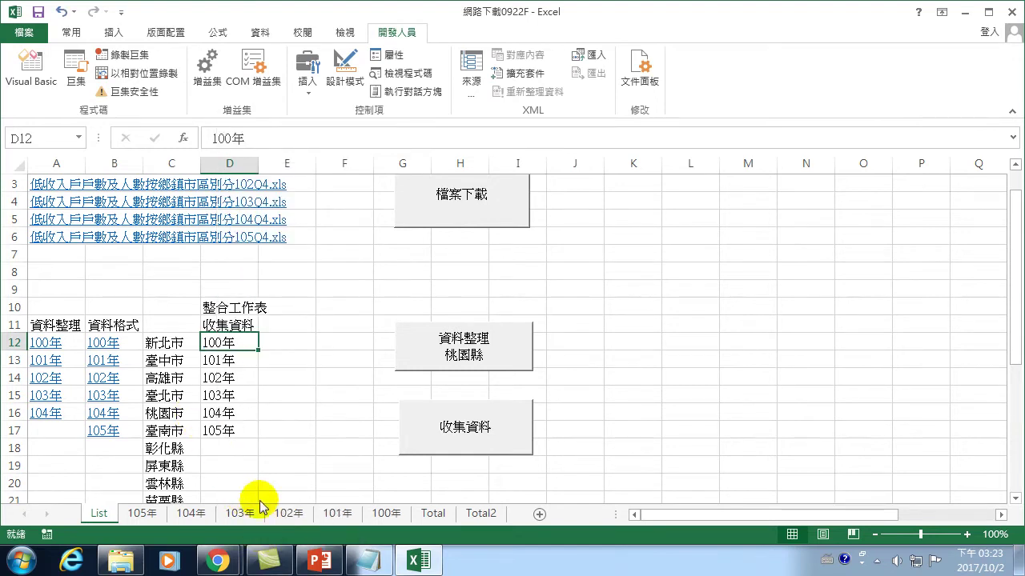
click(433, 513)
scroll(210, 304, up, 6)
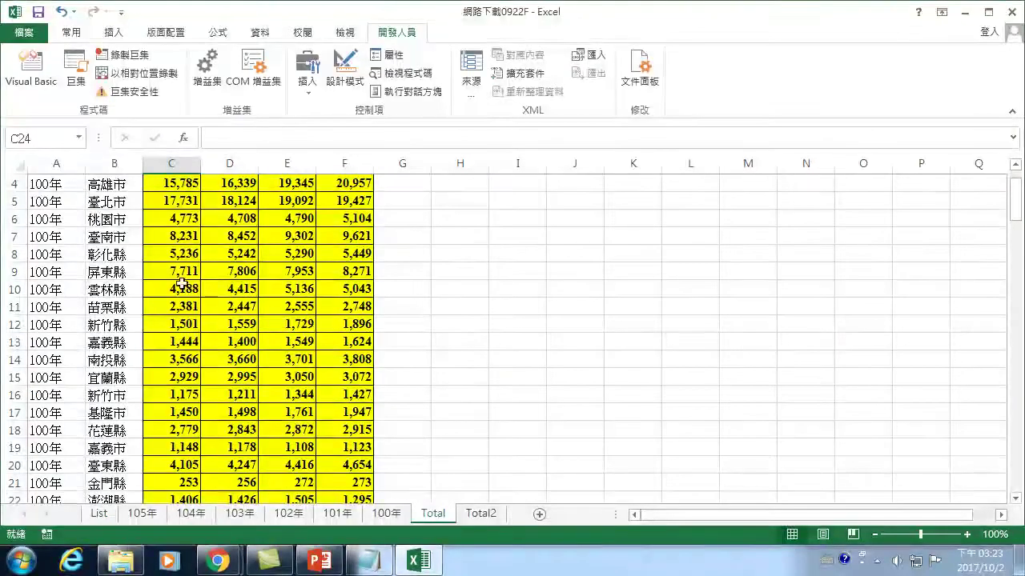
scroll(179, 240, up, 1)
drag(164, 207, 417, 471)
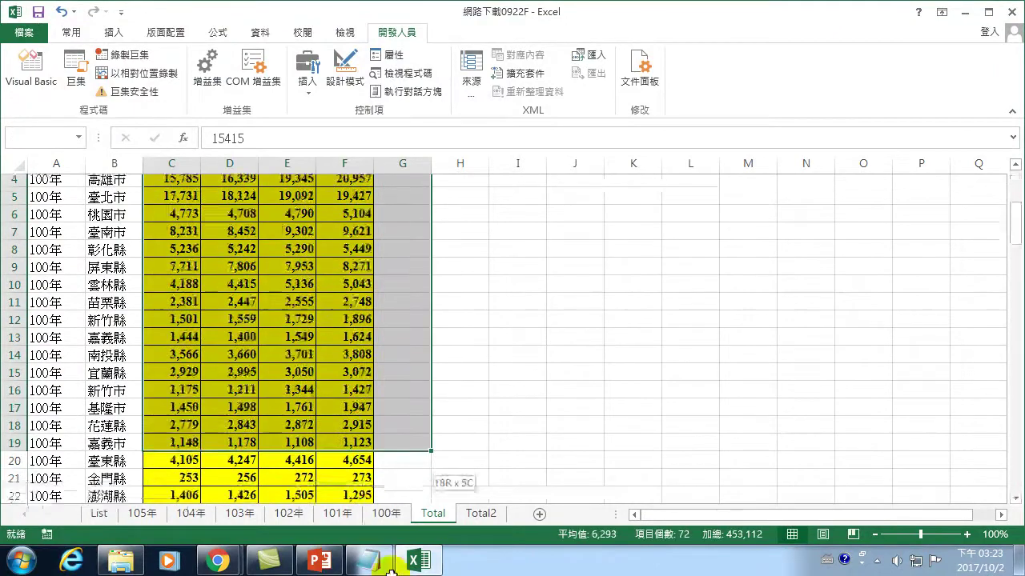
right_click(350, 365)
click(396, 154)
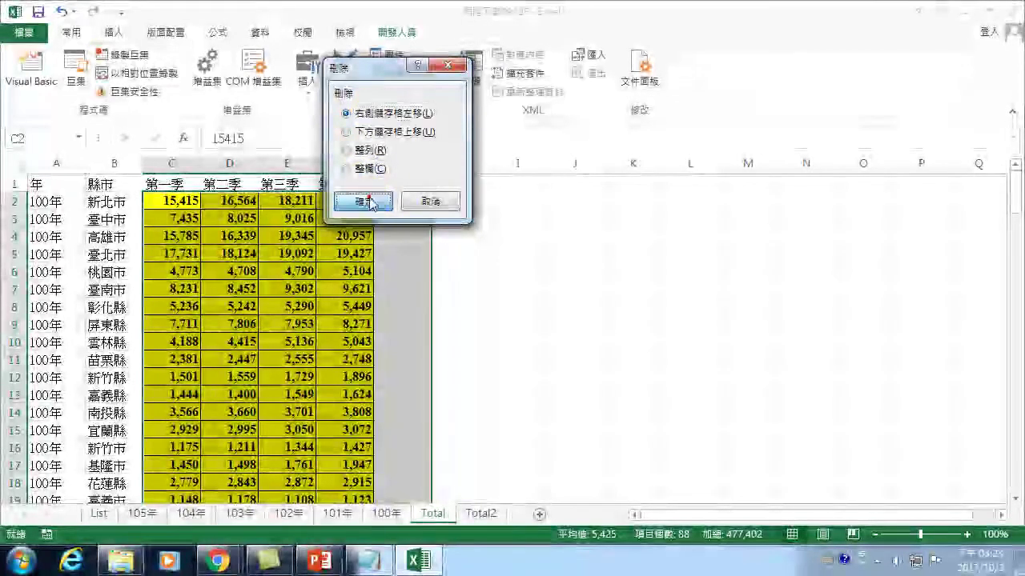
click(360, 201)
click(153, 196)
click(96, 513)
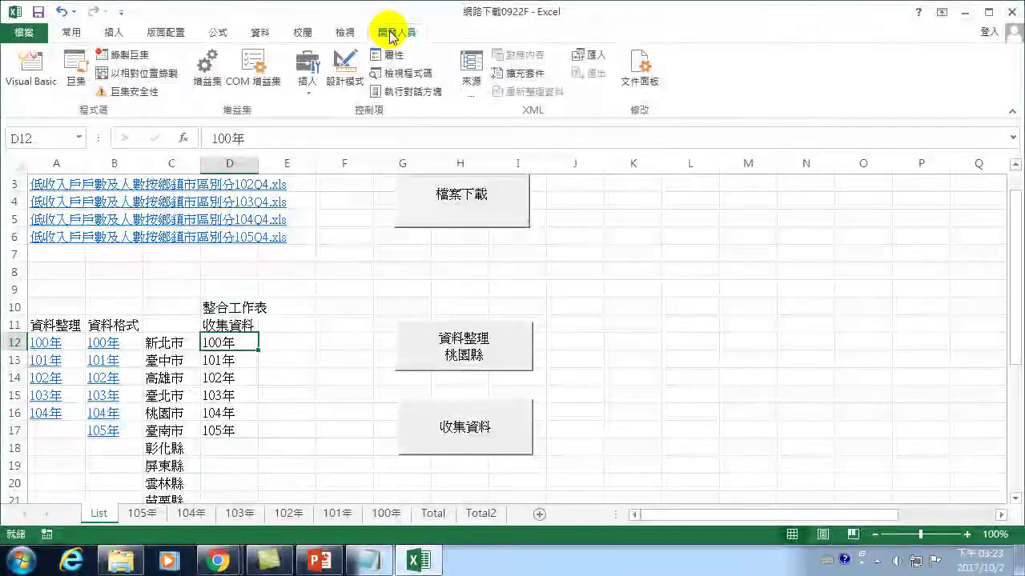
Step: Run 戶數收集 from the Macro dialog to hyperlink 100年 through 105年
click(76, 68)
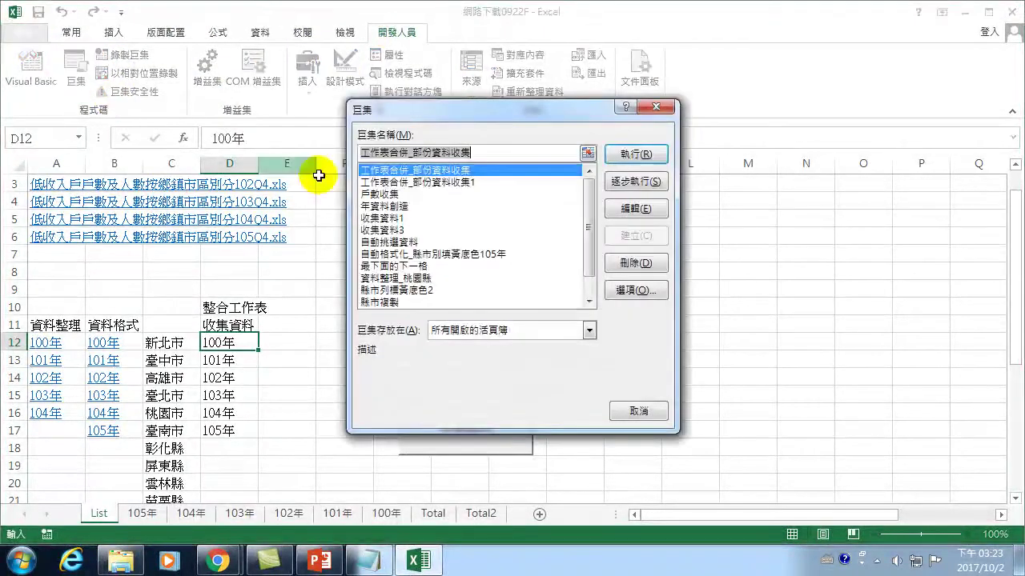
click(392, 194)
click(379, 195)
click(632, 155)
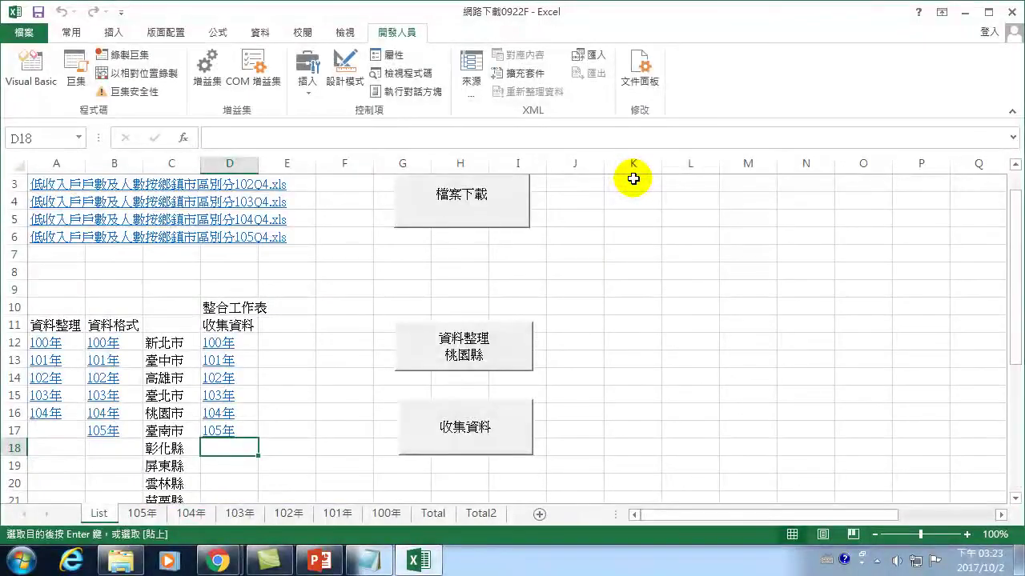
Step: Scroll the Total sheet through row 133 to check the 100年–105年 county figures
click(437, 513)
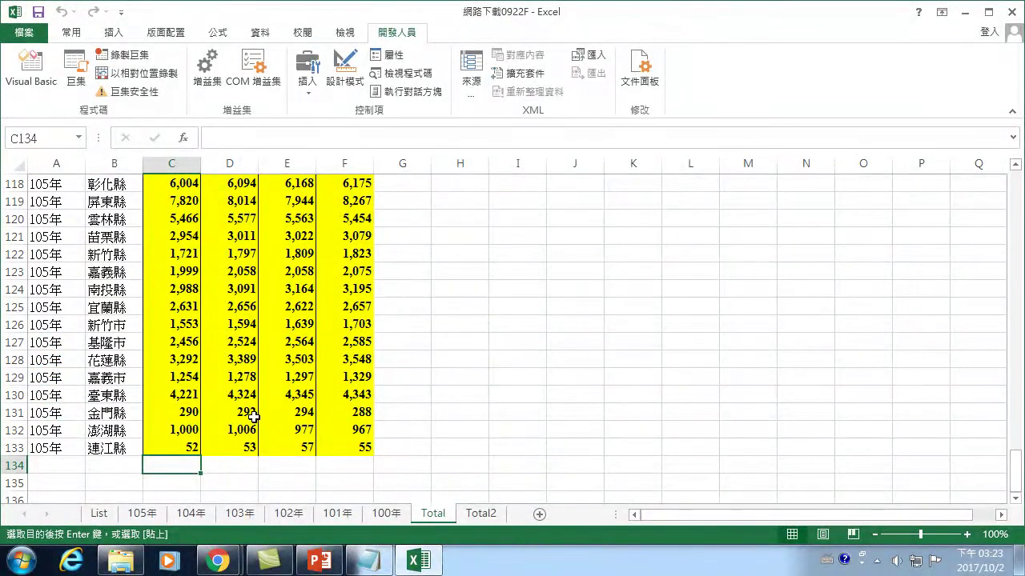
scroll(253, 416, up, 3)
scroll(366, 414, up, 10)
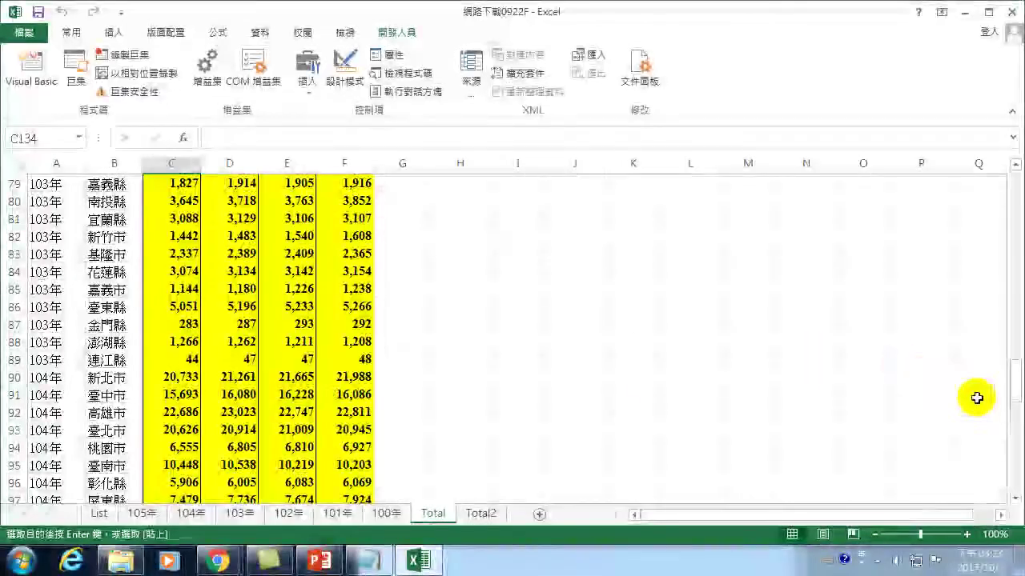
drag(1015, 387, 1014, 96)
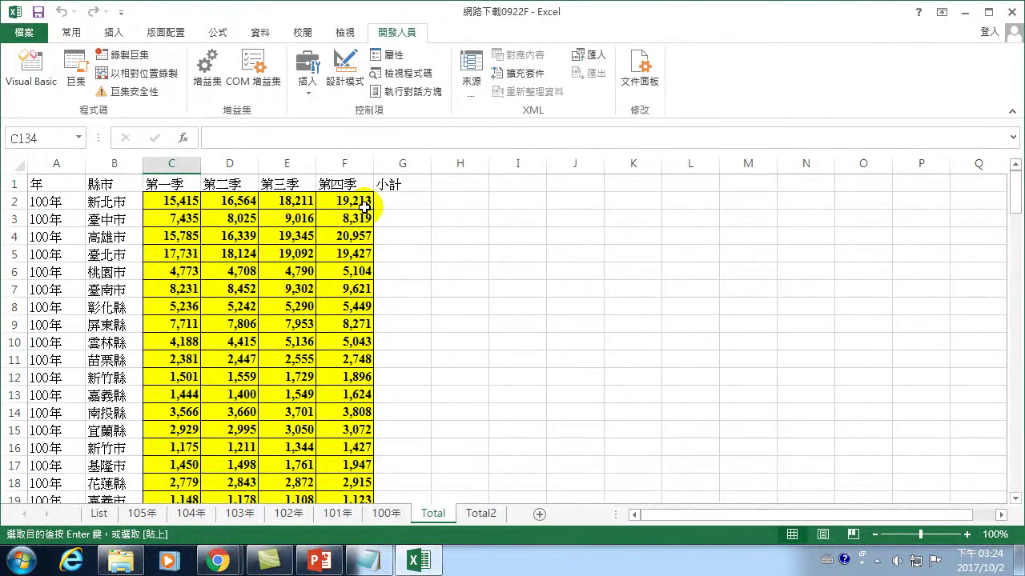
scroll(110, 344, down, 4)
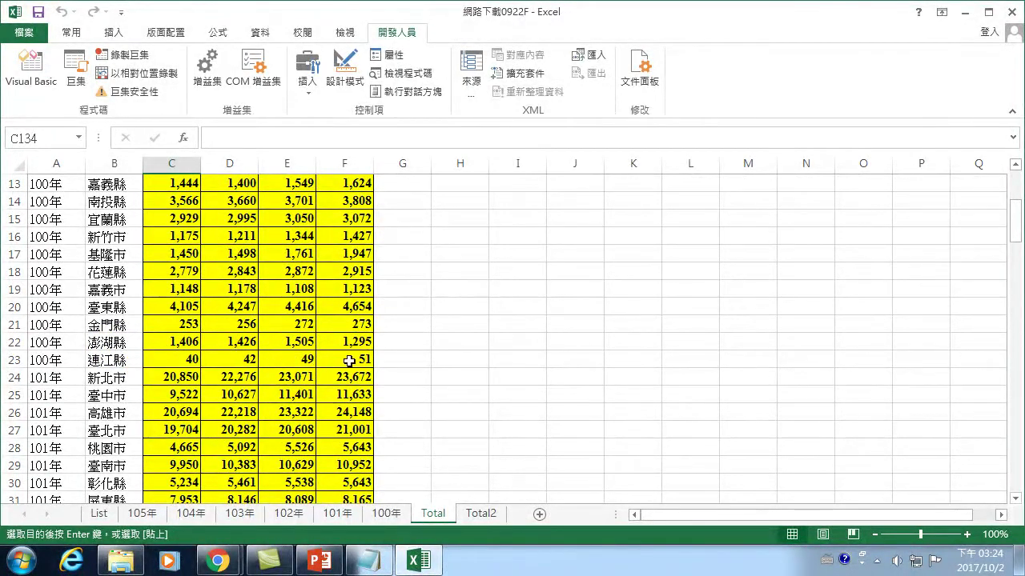
scroll(349, 361, down, 4)
scroll(336, 400, down, 7)
scroll(308, 428, down, 6)
scroll(305, 429, down, 12)
scroll(300, 428, down, 8)
scroll(265, 376, down, 4)
scroll(240, 340, up, 3)
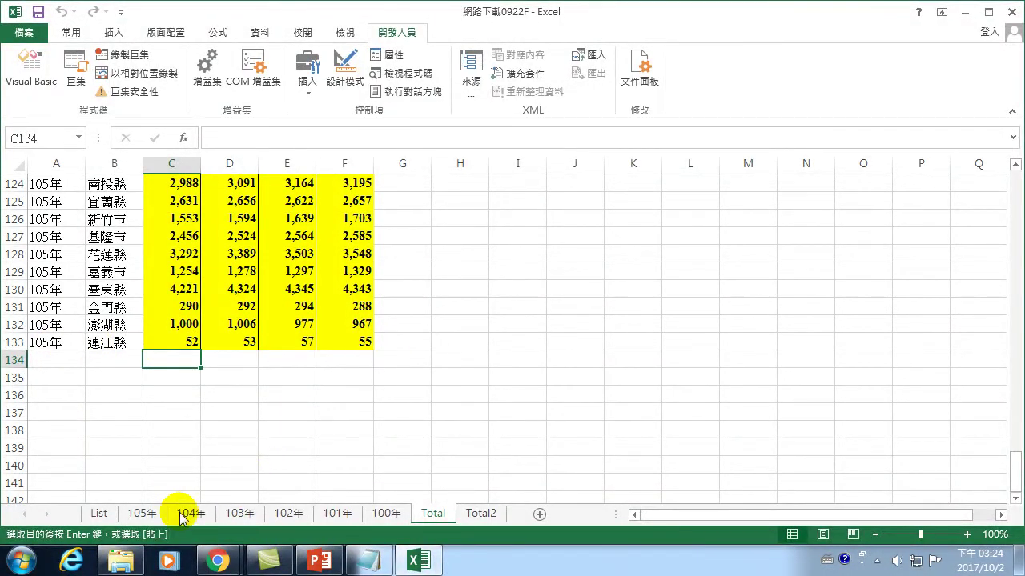
Step: Compare against the 105年 sheet, return to Total, and open the Macro dialog
click(144, 513)
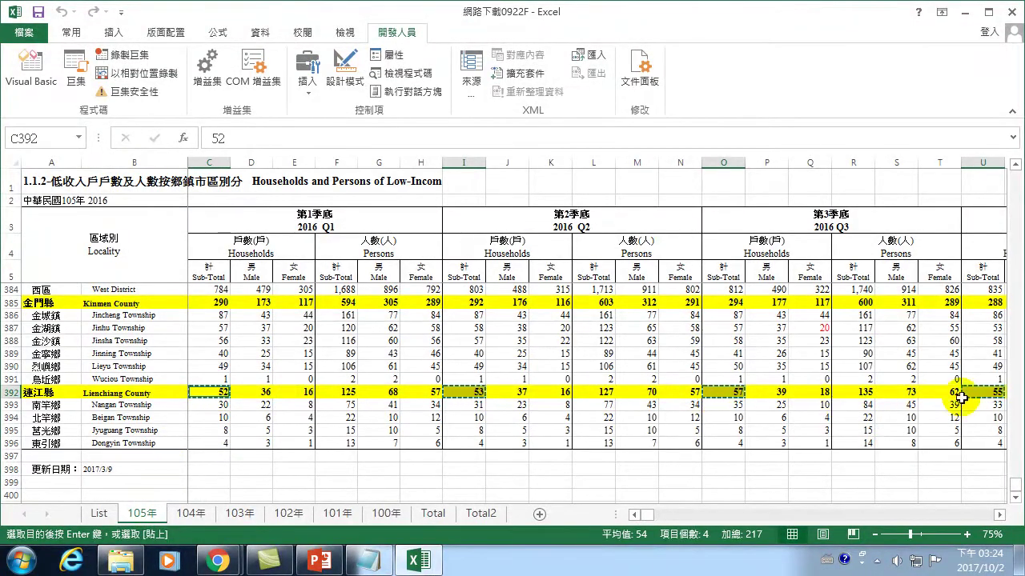
click(380, 513)
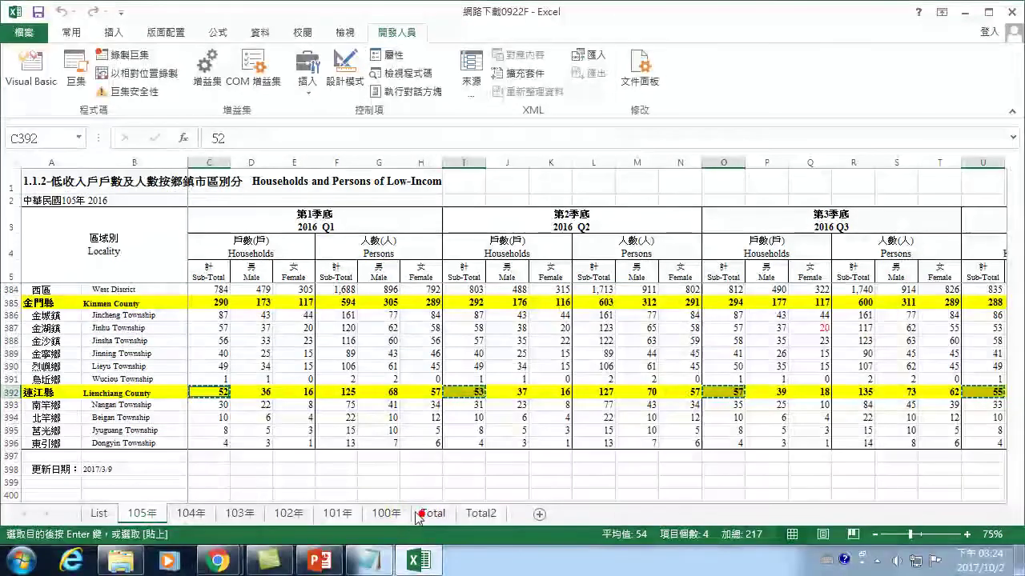
click(432, 513)
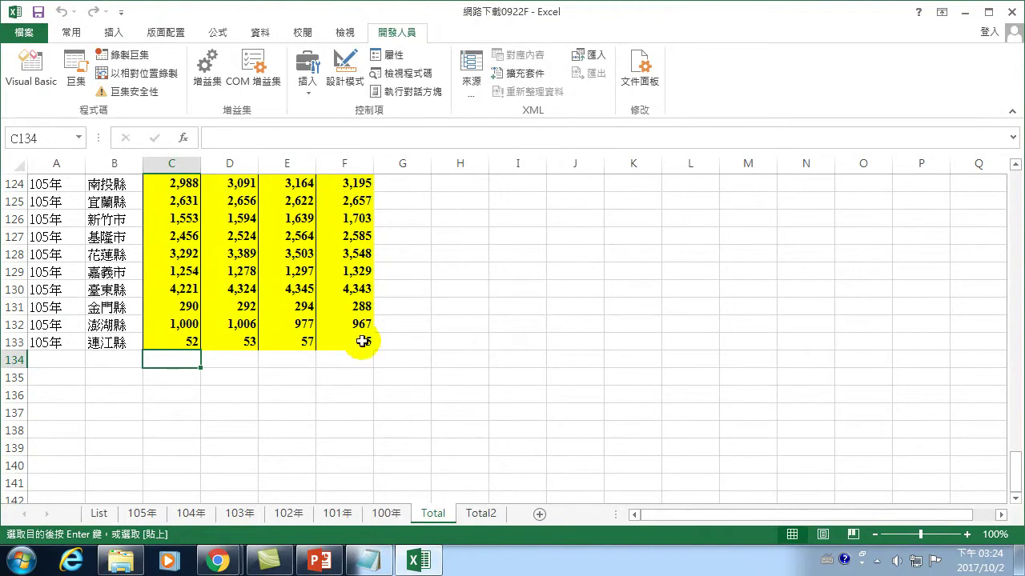
click(72, 63)
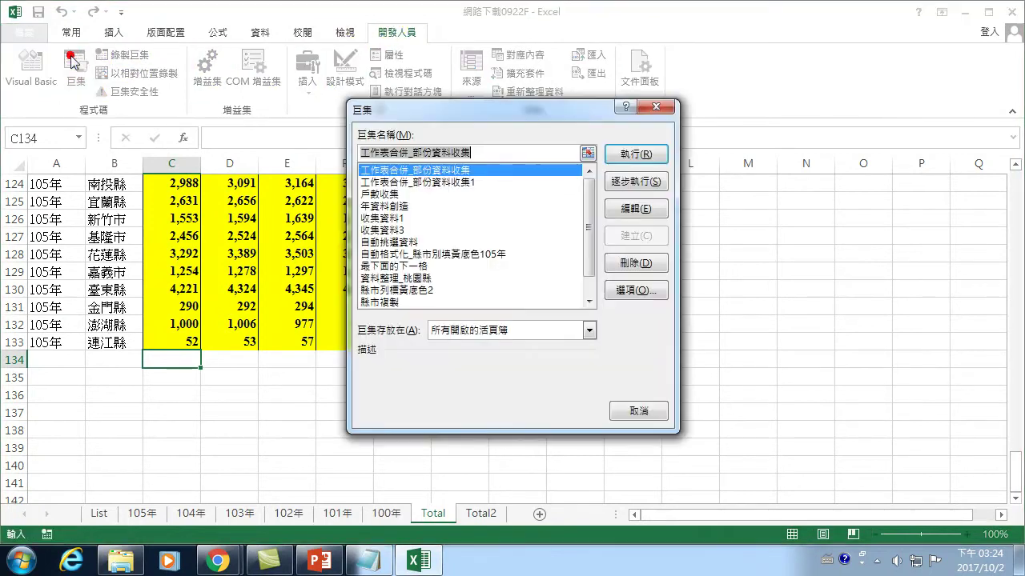
Step: Open 戶數收集's code, highlight its Sheets("List").Select line, then return to the workbook
click(388, 194)
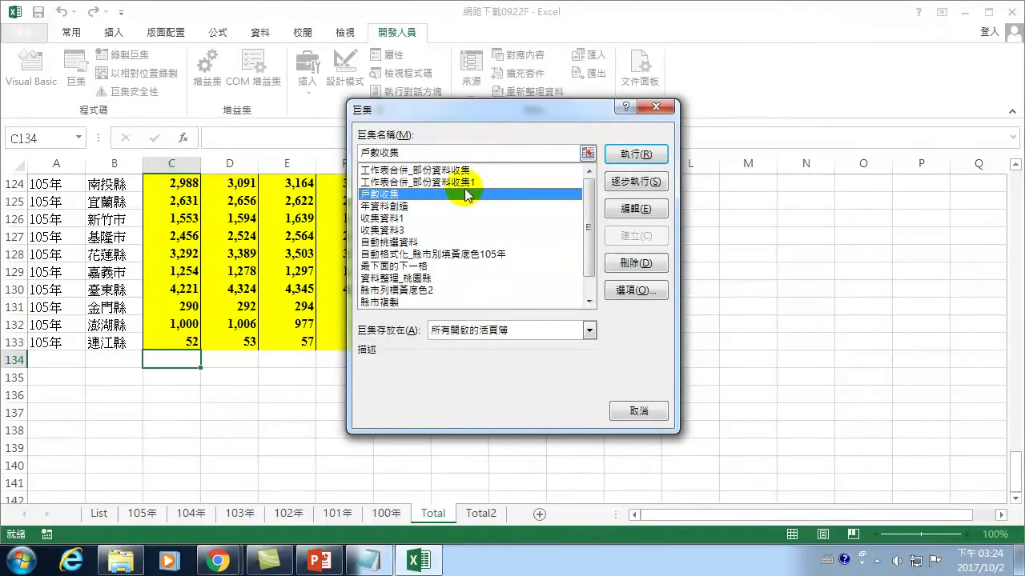
click(637, 208)
scroll(364, 391, down, 1)
scroll(360, 396, down, 2)
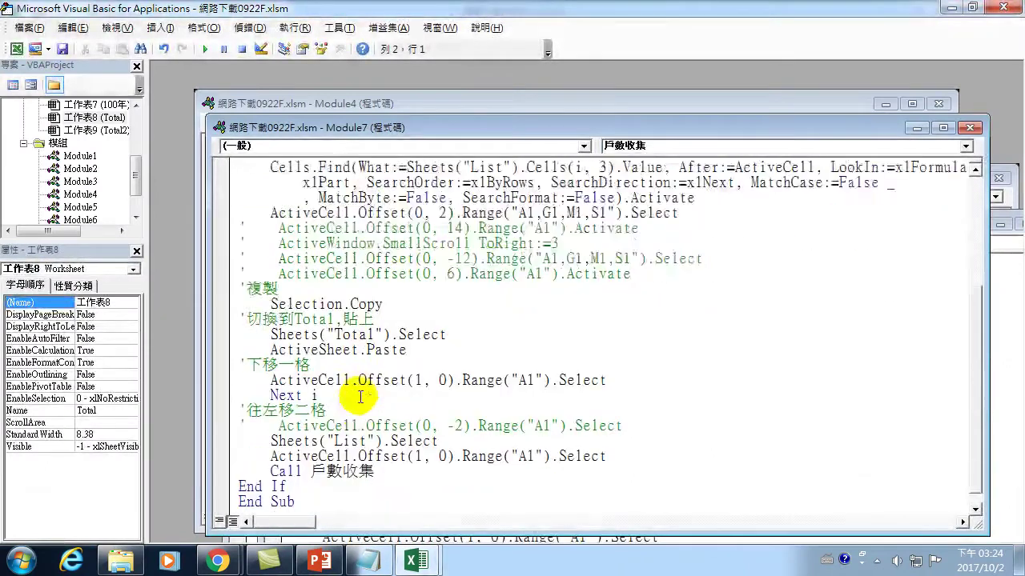
scroll(360, 396, down, 1)
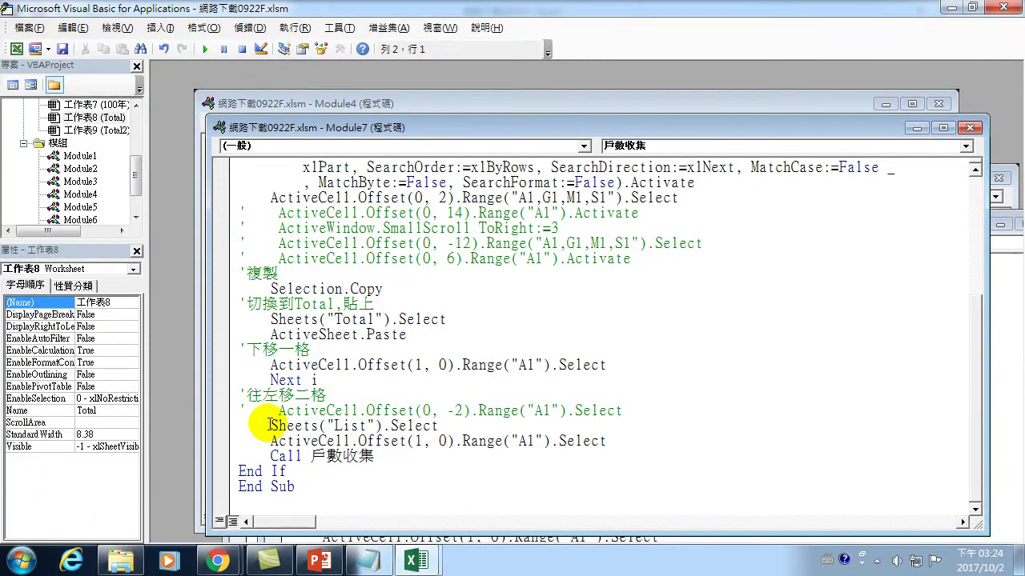
drag(271, 426, 465, 429)
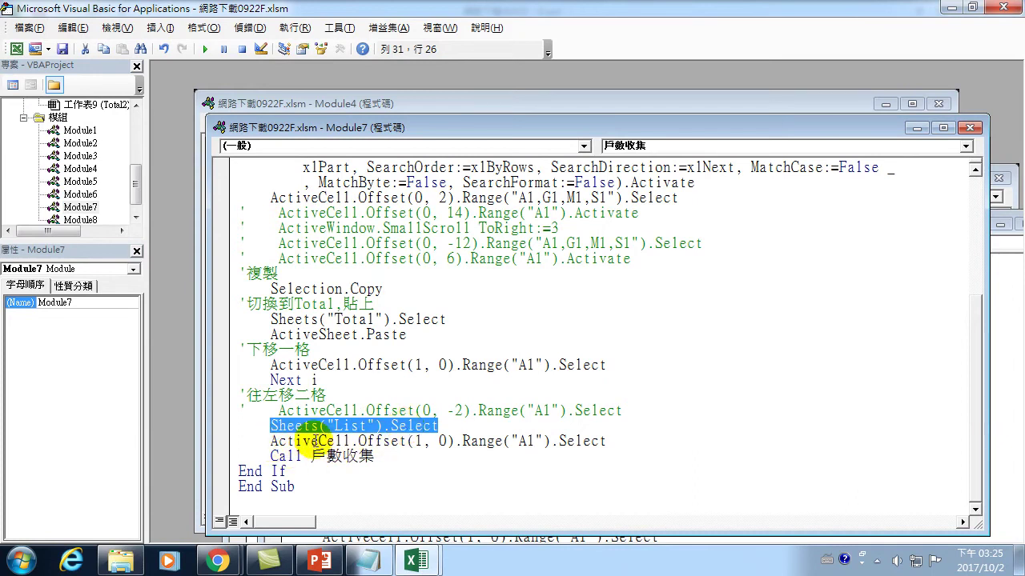
scroll(361, 393, up, 5)
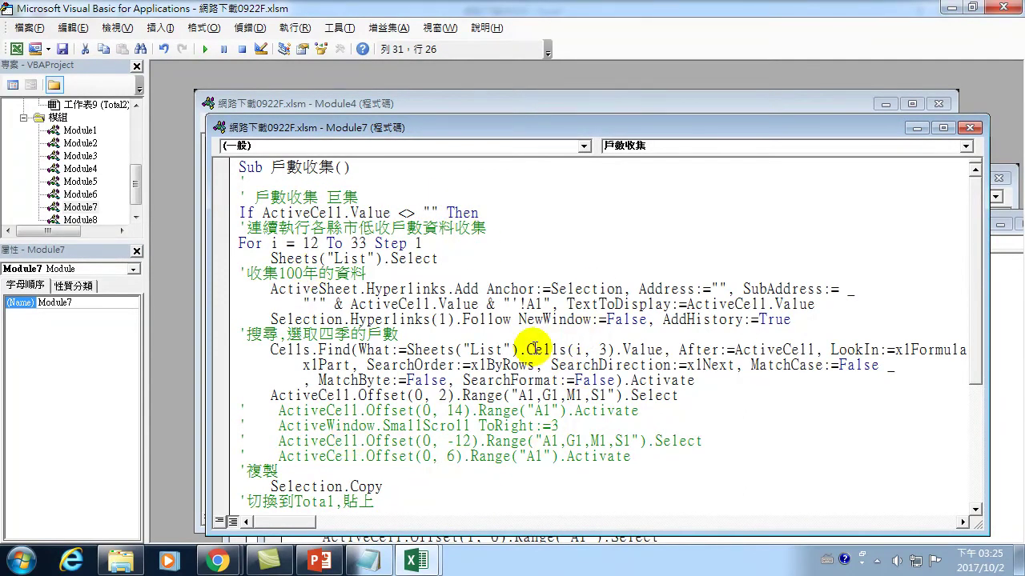
scroll(480, 376, down, 1)
scroll(480, 401, down, 2)
scroll(480, 424, down, 1)
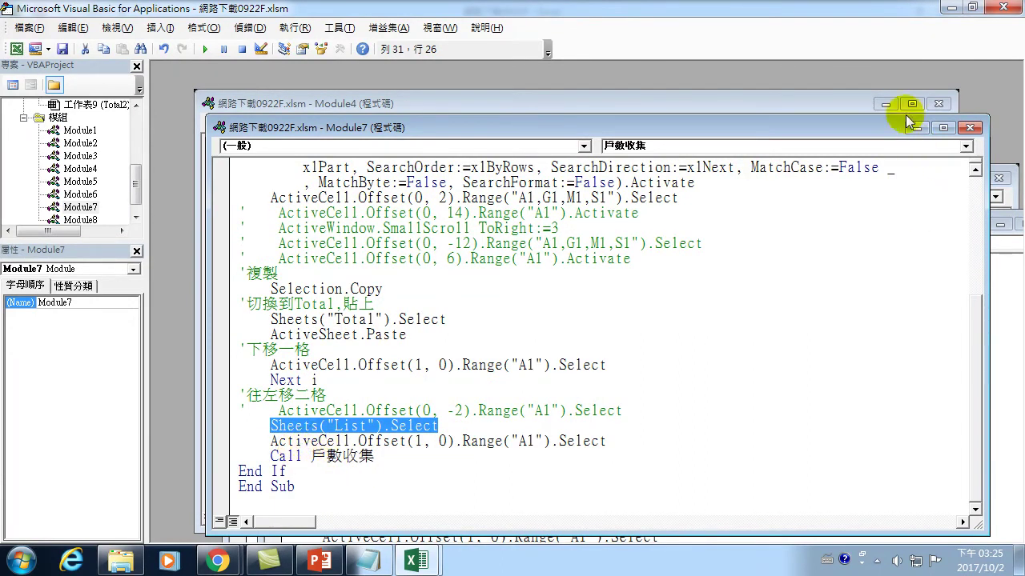
click(1003, 8)
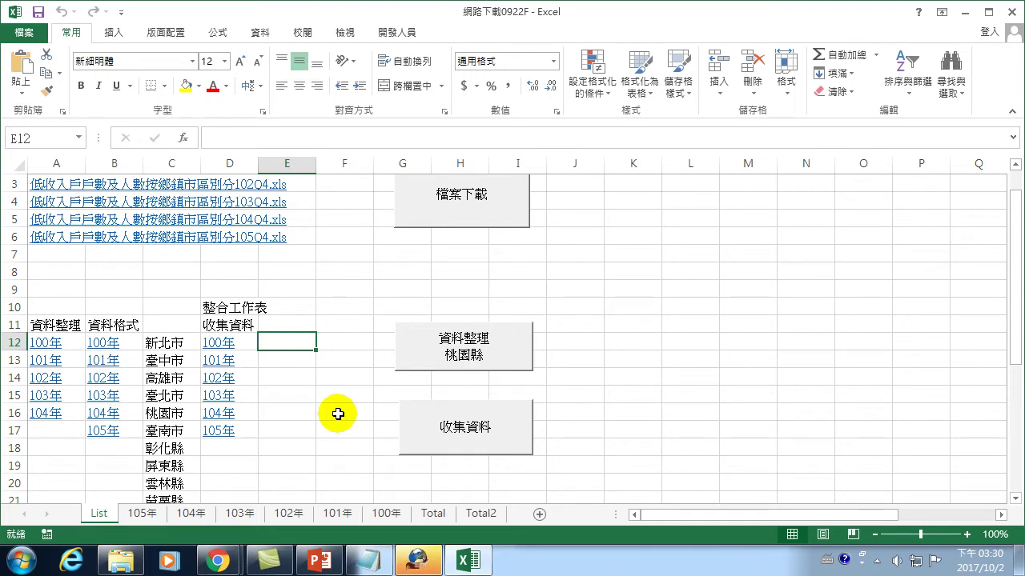
Step: Look through the 100年 and 101年 sheets, then go to the Total sheet
click(386, 513)
scroll(216, 305, up, 10)
scroll(201, 268, up, 10)
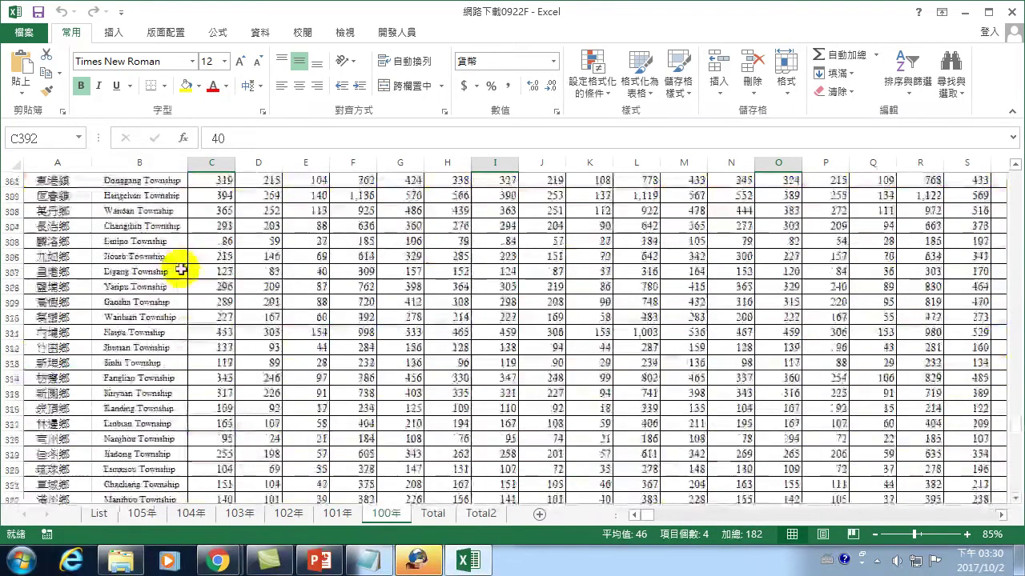
scroll(201, 268, up, 13)
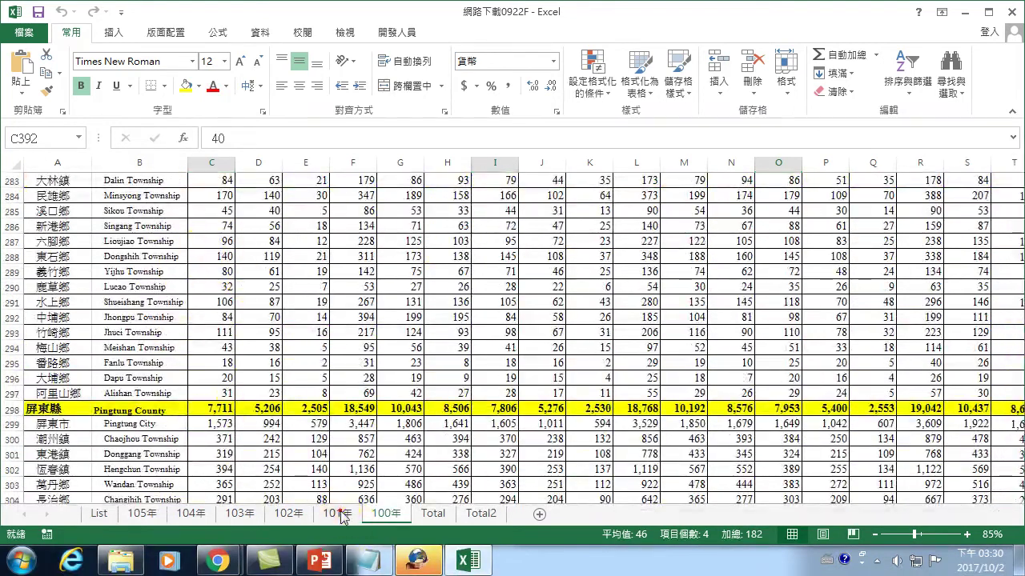
click(337, 513)
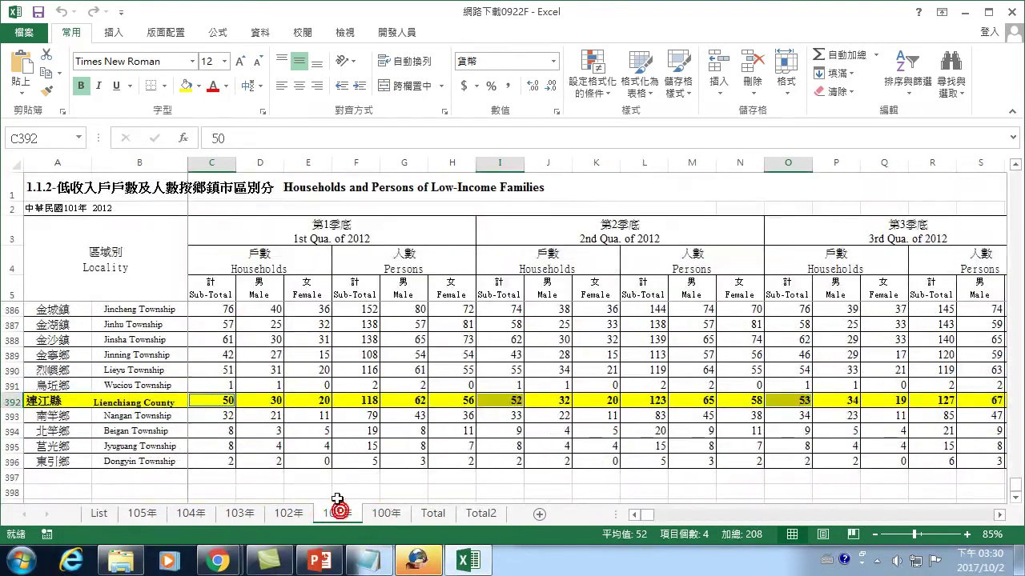
click(432, 514)
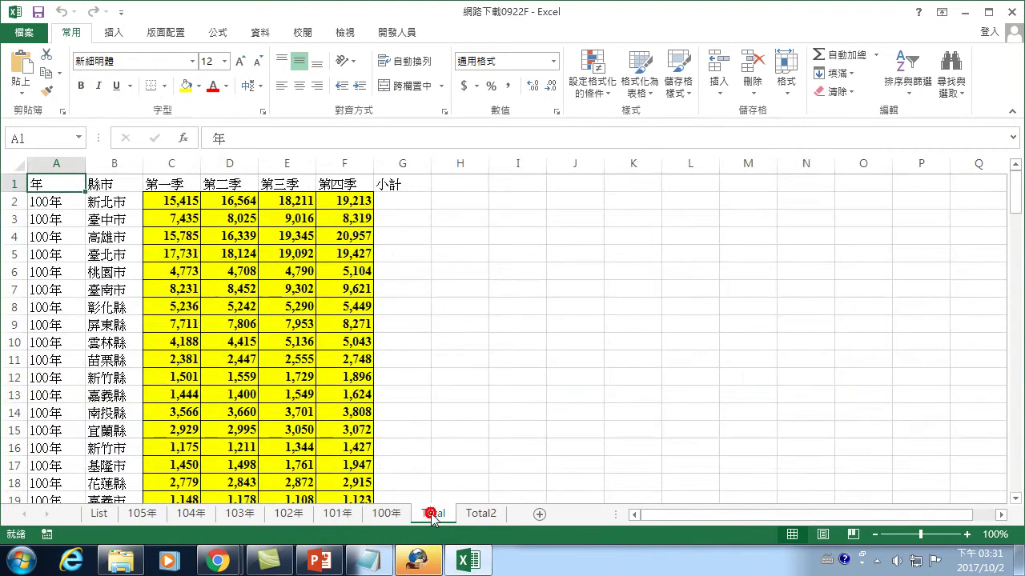
Step: Clear the contents of rows 2–166 on Total, then return to the List sheet
mouse_move(12, 201)
mouse_down()
mouse_move(93, 343)
mouse_move(128, 571)
mouse_up()
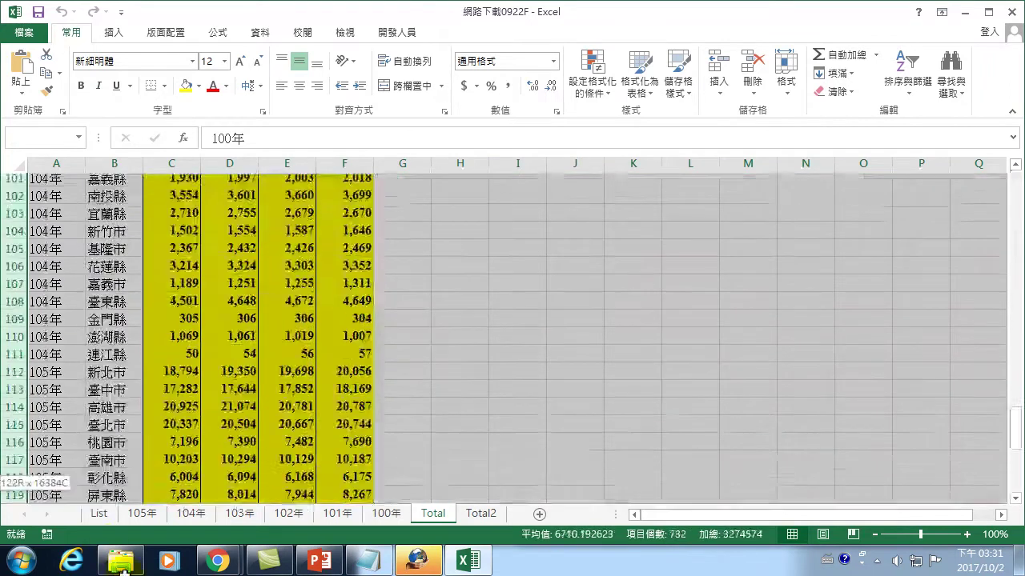
drag(128, 571, 129, 564)
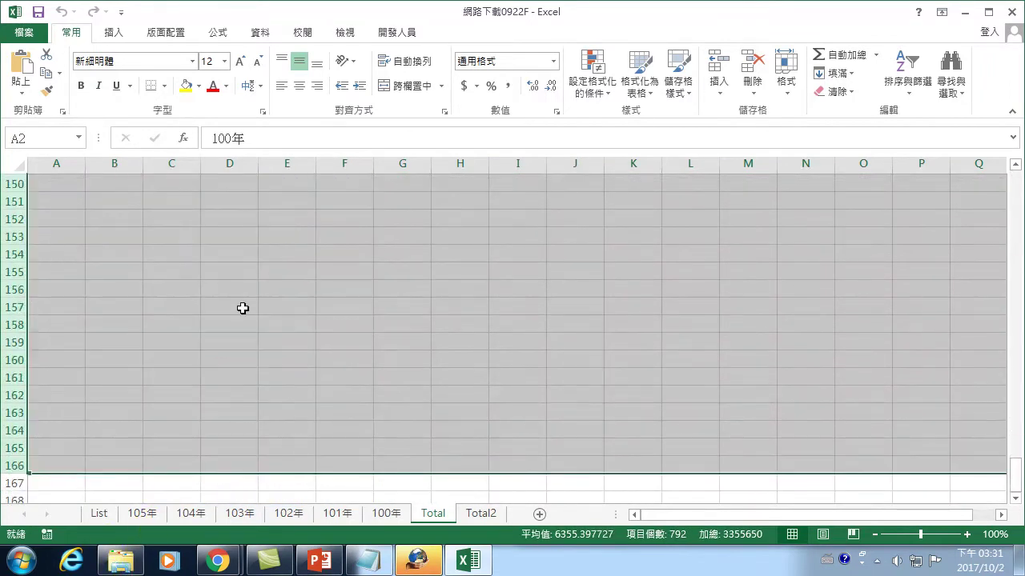
right_click(239, 305)
click(279, 218)
scroll(160, 226, up, 20)
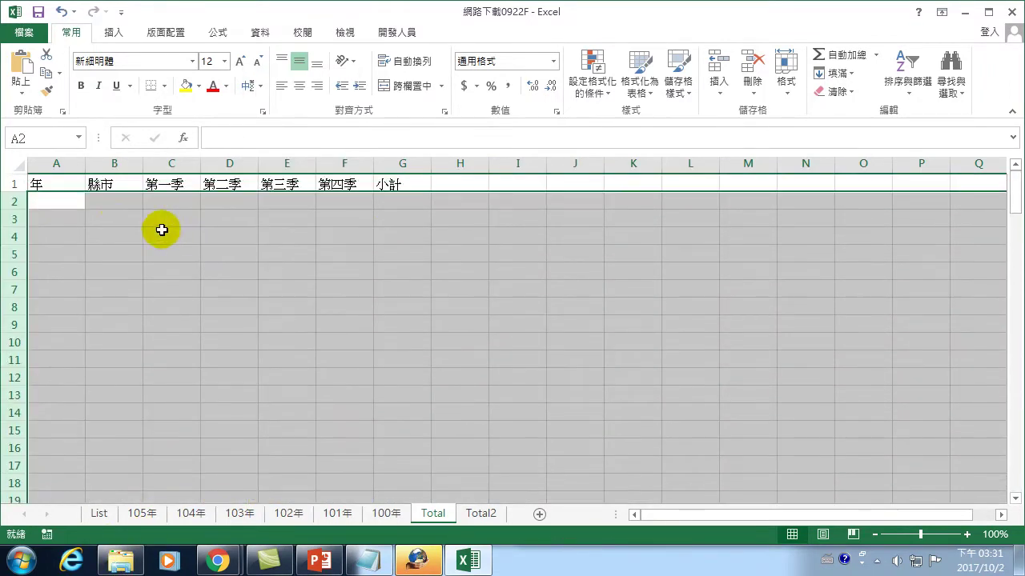
click(57, 200)
click(99, 513)
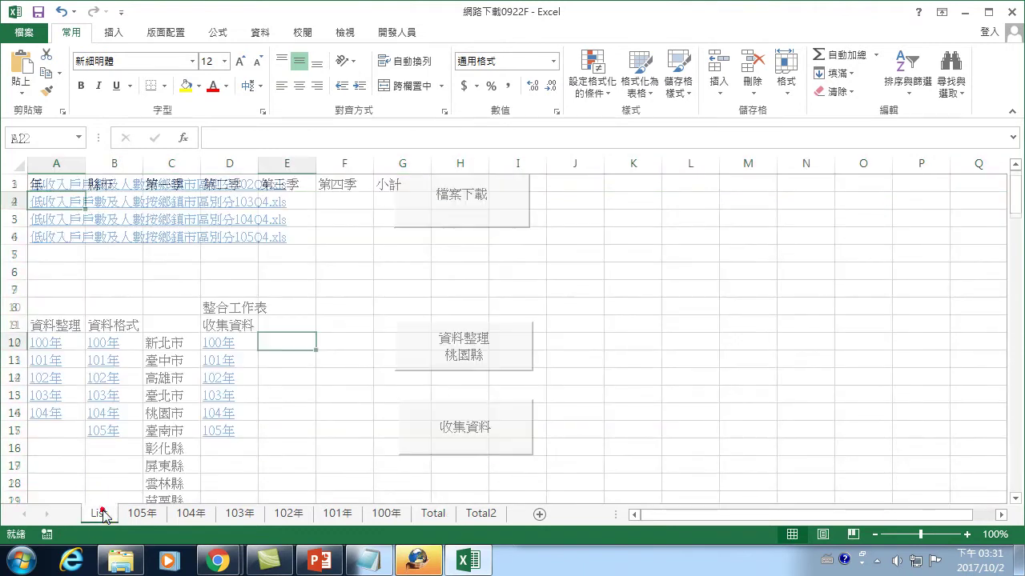
Step: Review the workbook's existing macros in the Macros list without running any
click(396, 32)
click(73, 64)
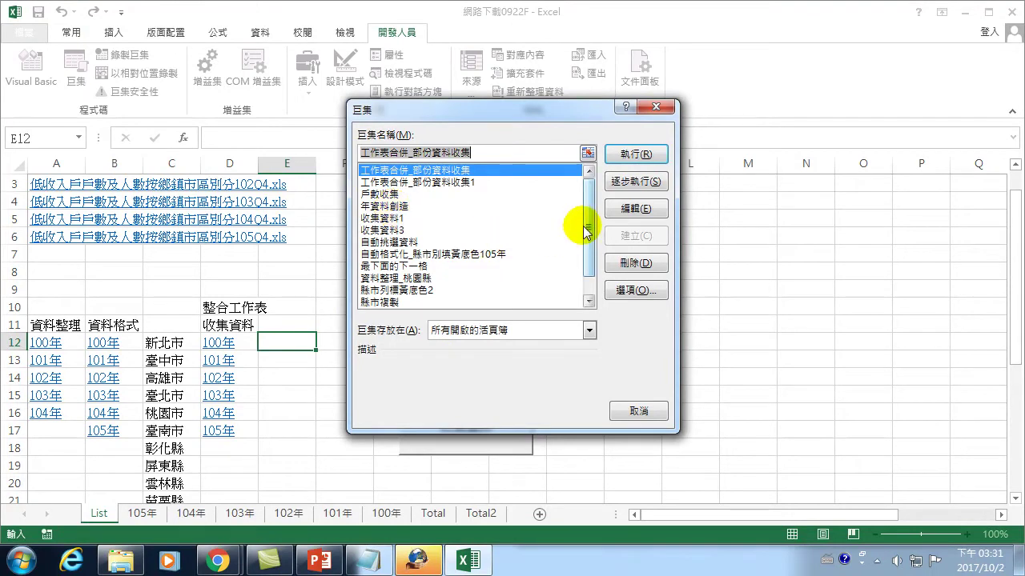
scroll(590, 220, down, 1)
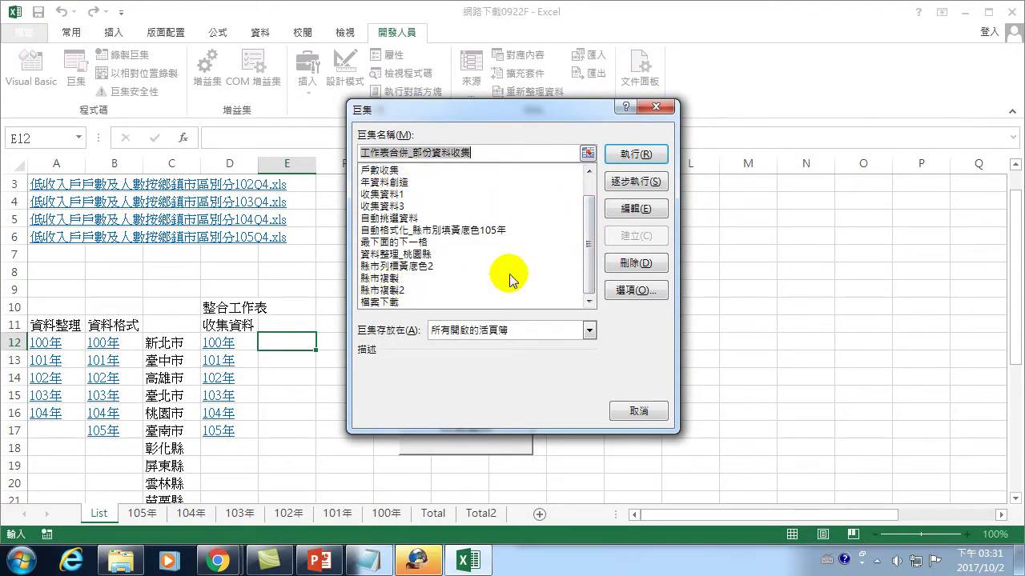
drag(592, 240, 593, 226)
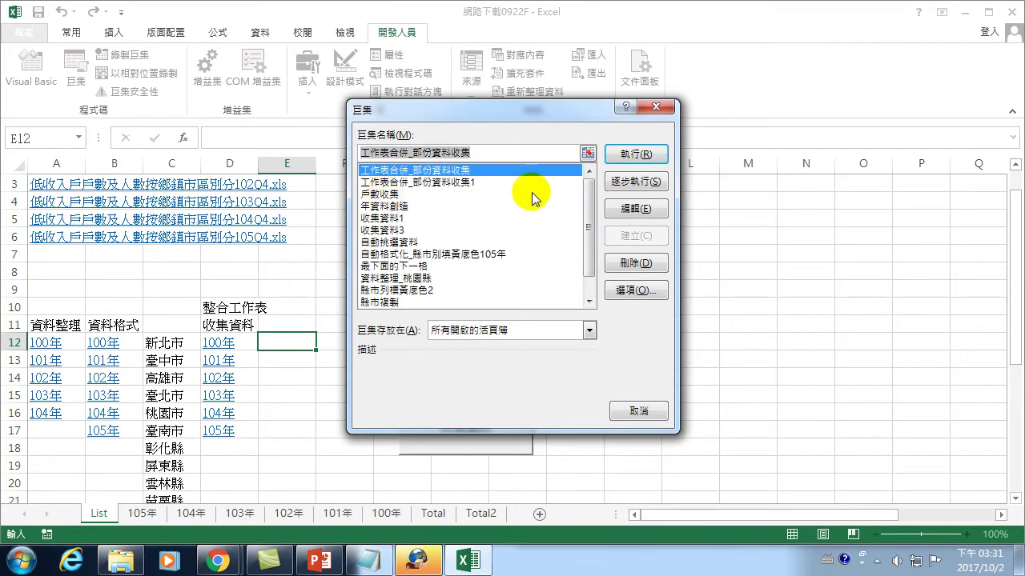
click(656, 109)
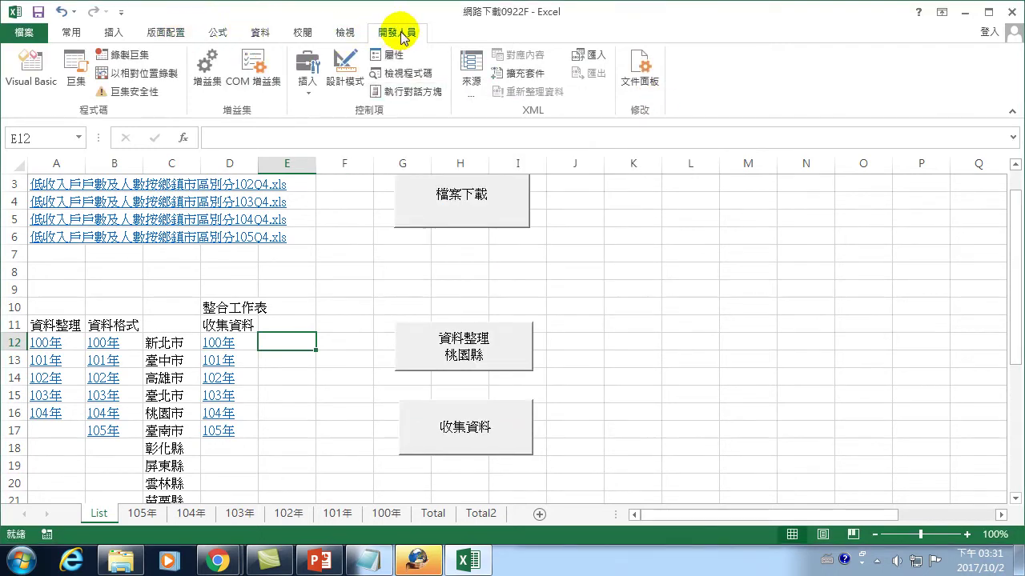
Step: Record an empty macro named 合併工作表收集部份資料1002 and open its code for editing
click(120, 55)
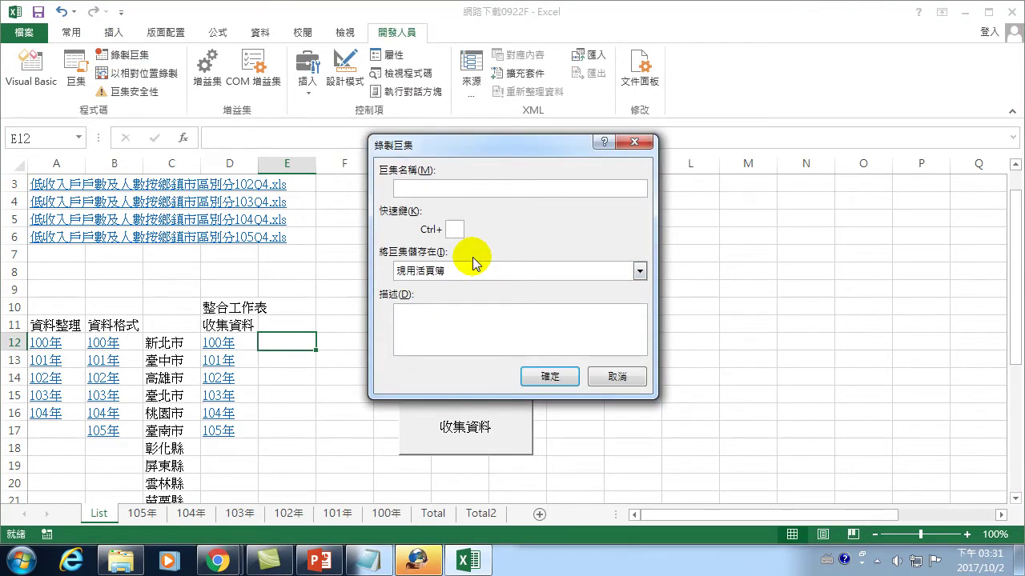
text(合)
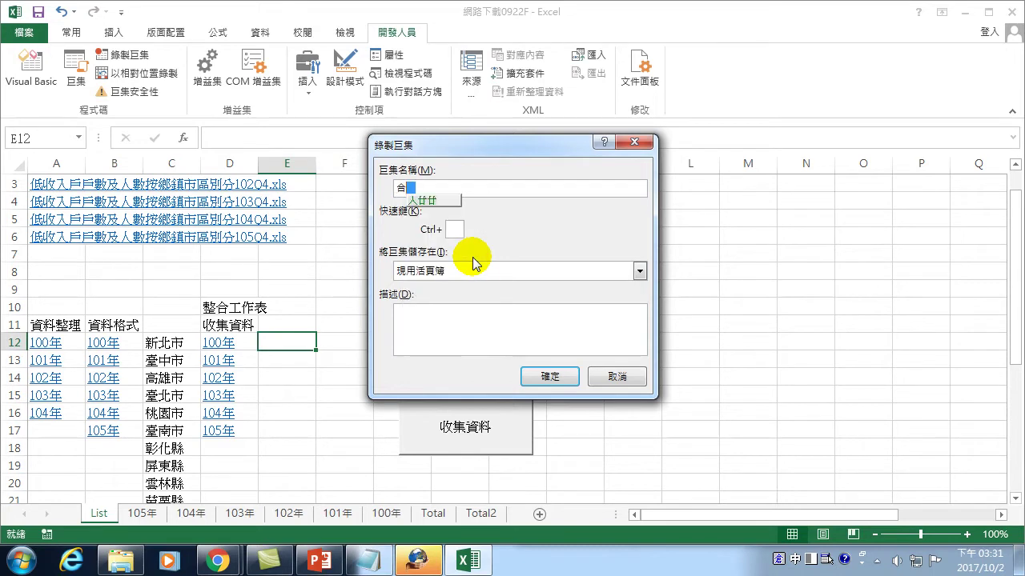
text(併工作表)
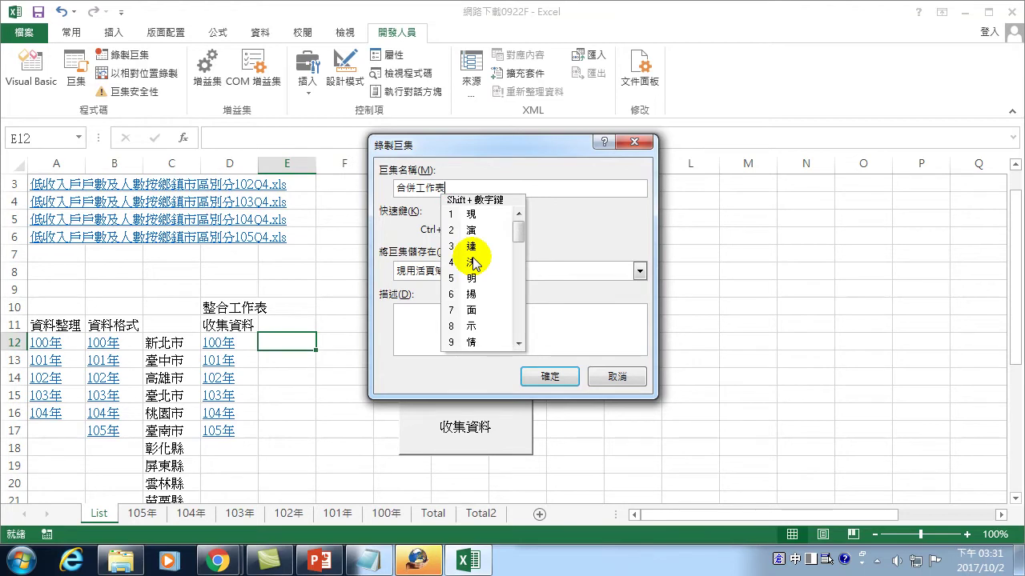
text(收集部)
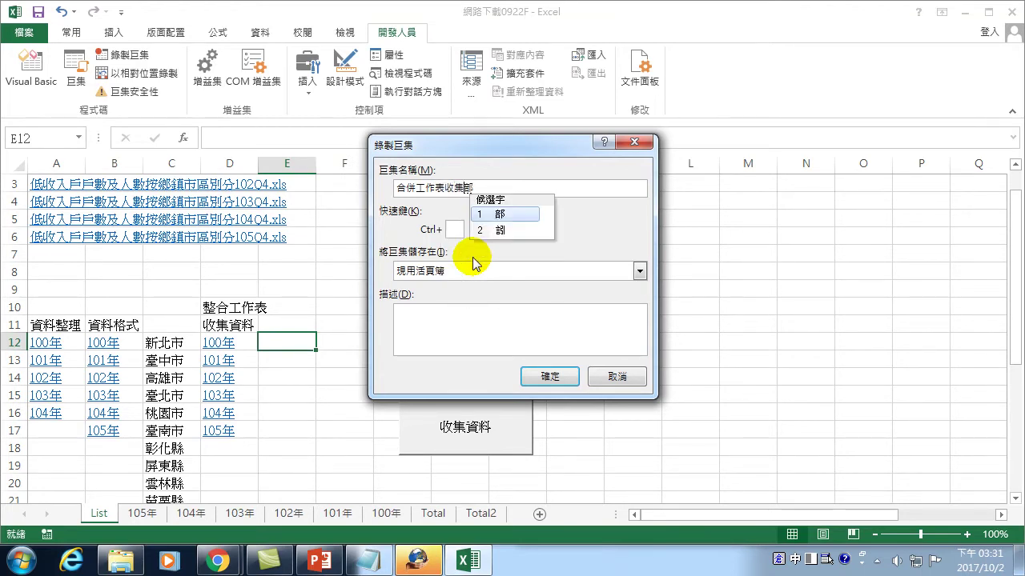
text(份)
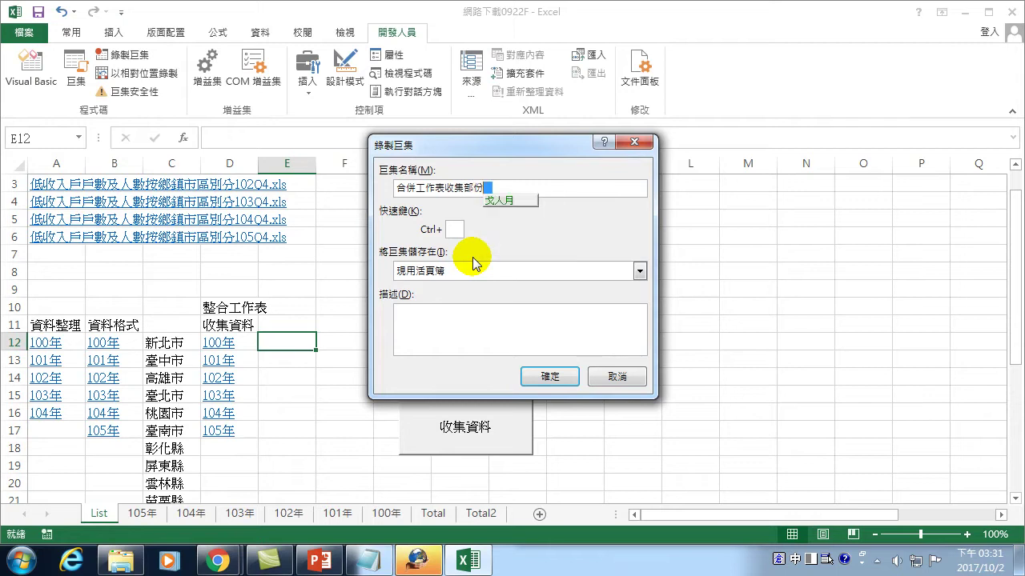
text(資料1002)
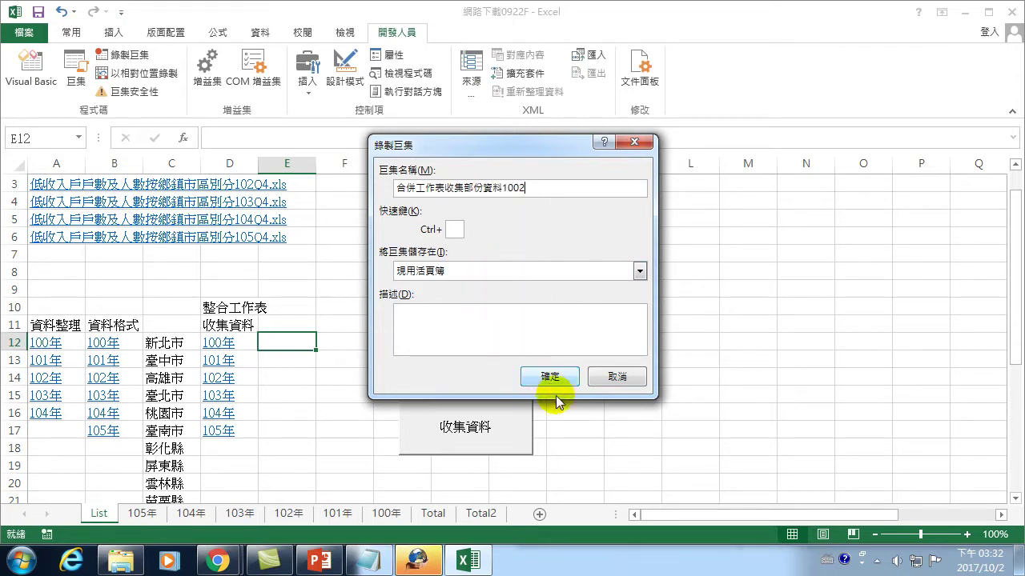
click(552, 377)
click(120, 55)
click(78, 69)
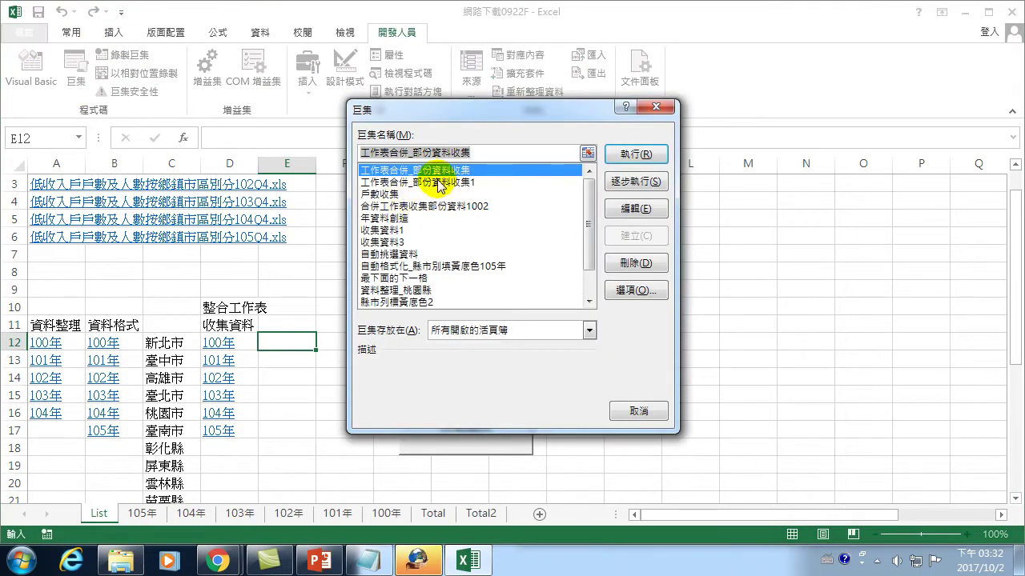
click(428, 208)
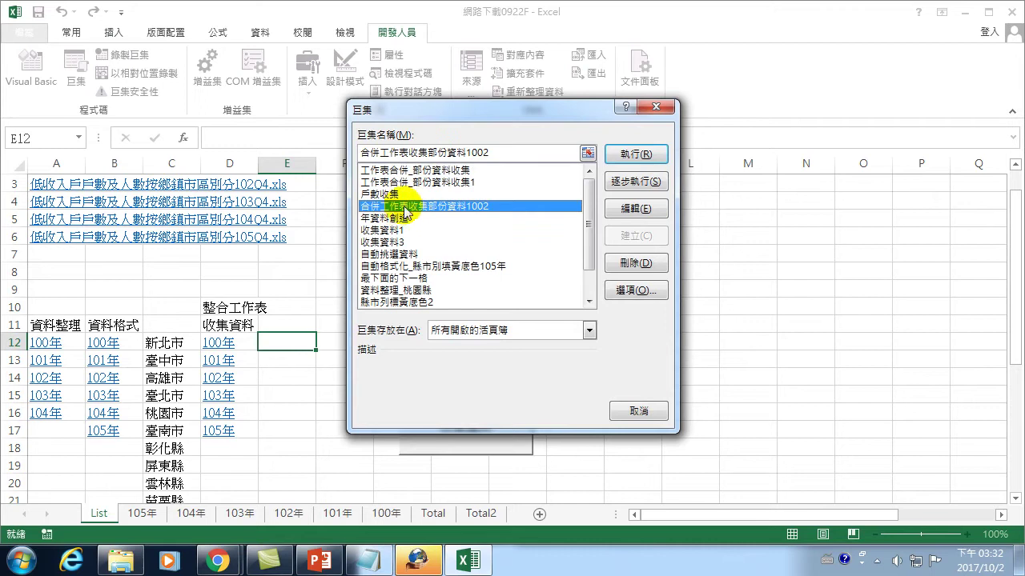
click(632, 208)
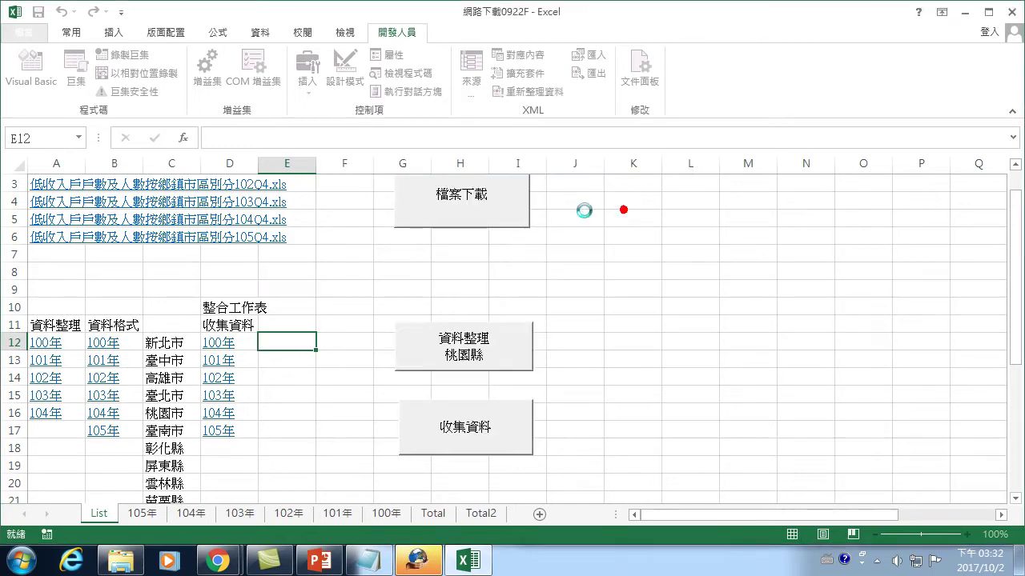
Step: Add the line 'call 年資料創造' inside the 合併工作表收集部份資料1002 Sub
click(225, 176)
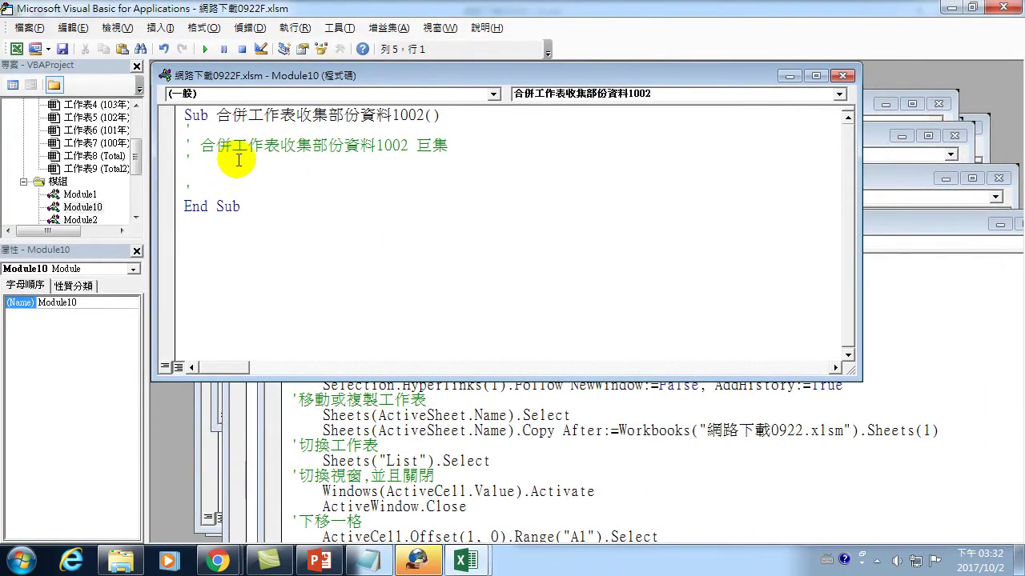
key(Return)
key(Return)
key(Return)
key(Up)
key(Up)
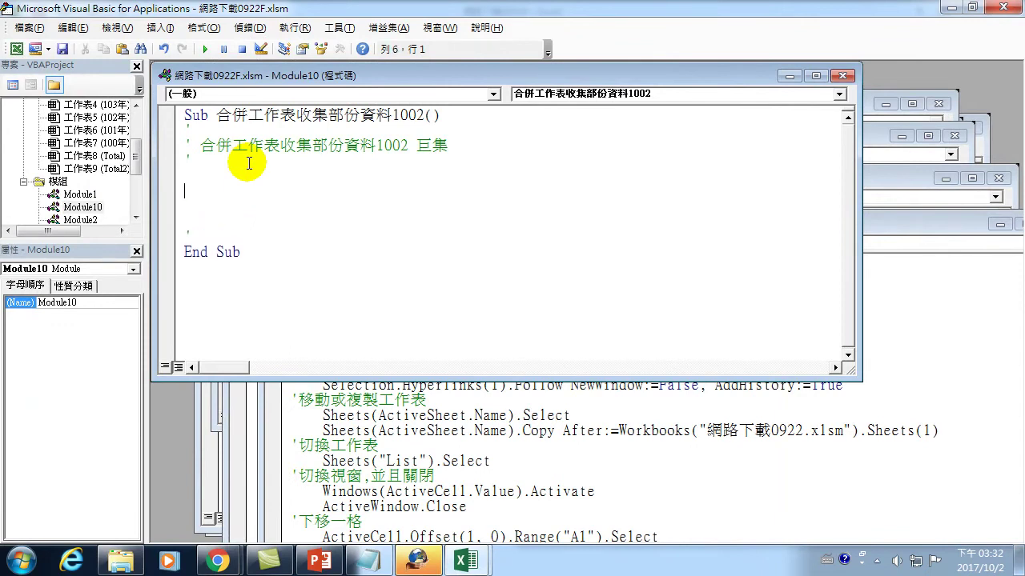
text(call)
key(ctrl+space)
text(io)
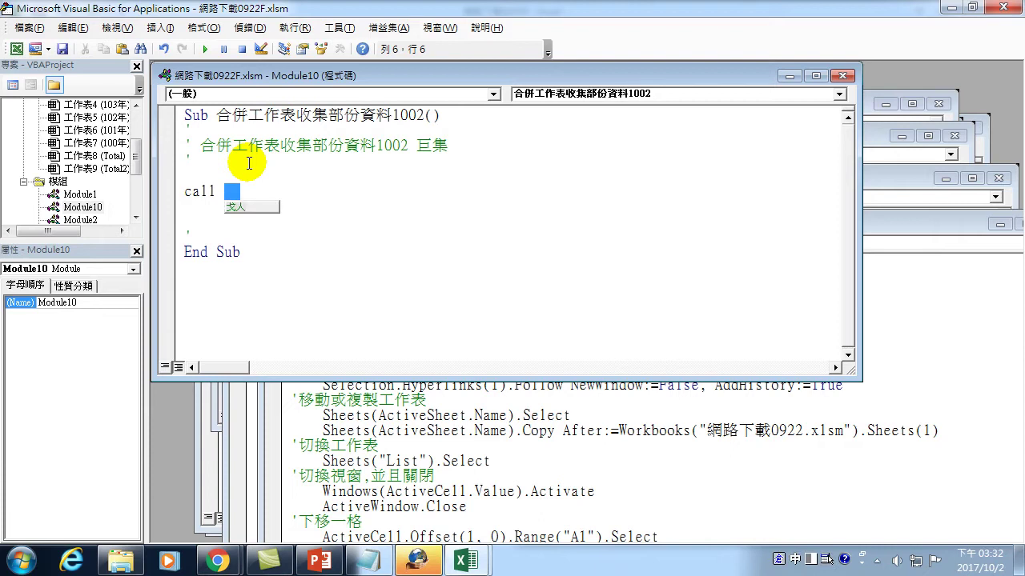
text(年)
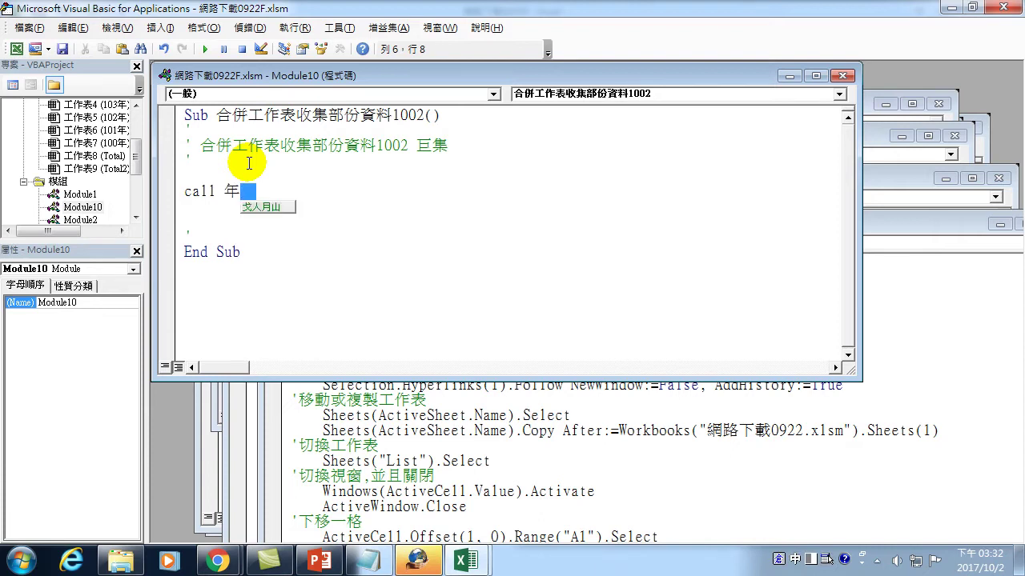
text(資料創)
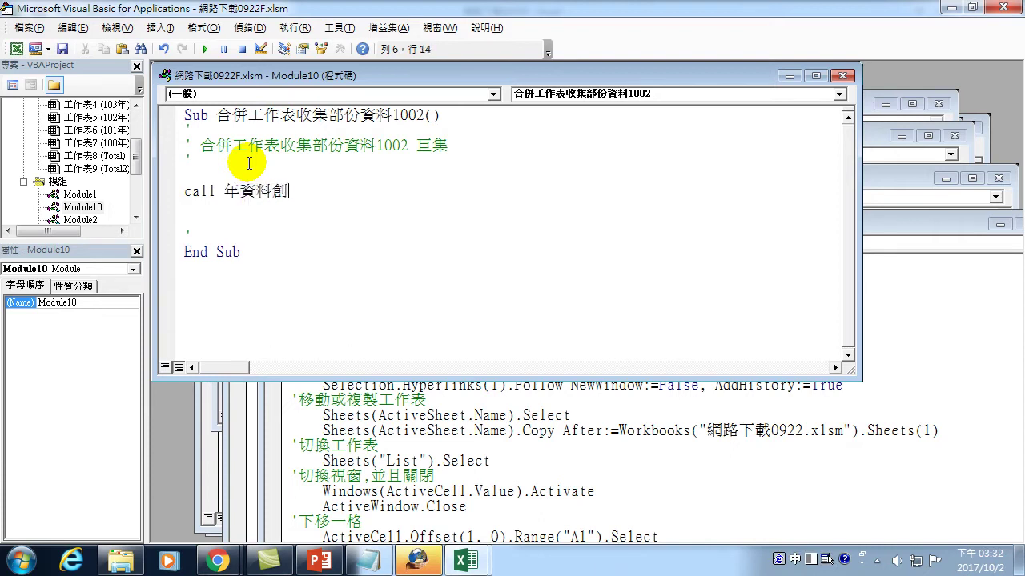
text(造)
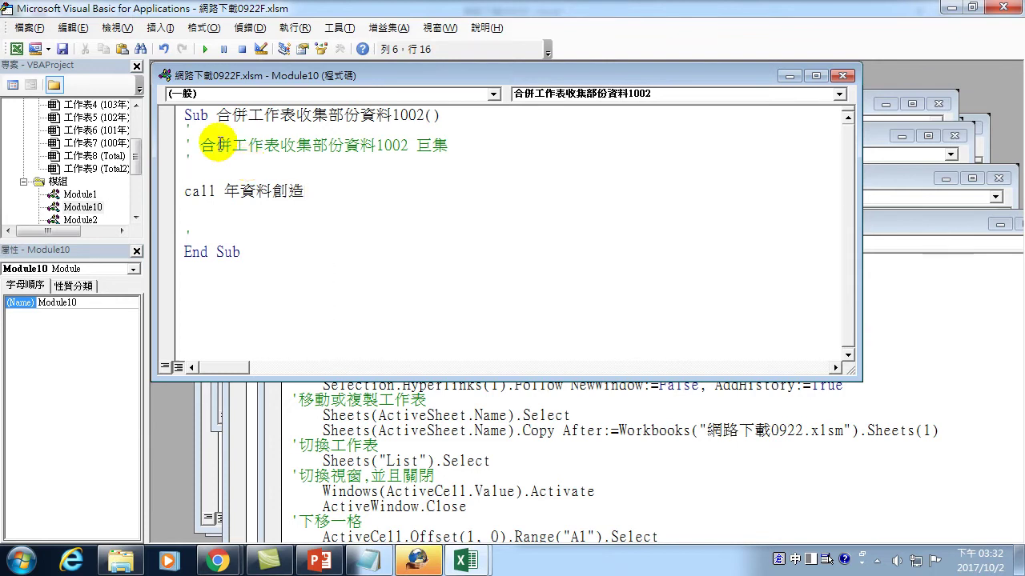
Step: Enlarge the Project Explorer pane, making it taller and wider
drag(84, 240, 80, 350)
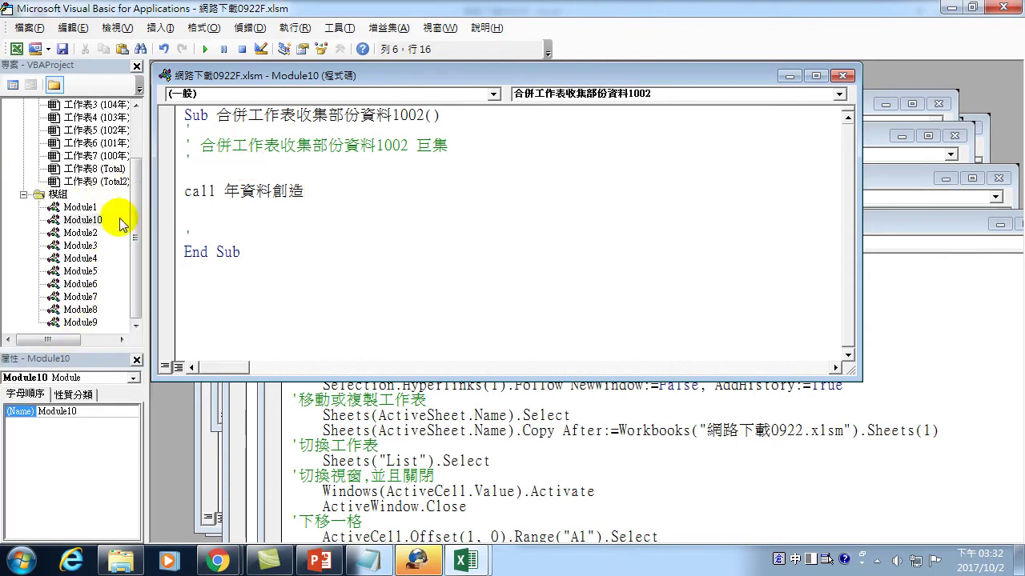
drag(148, 220, 201, 228)
click(188, 237)
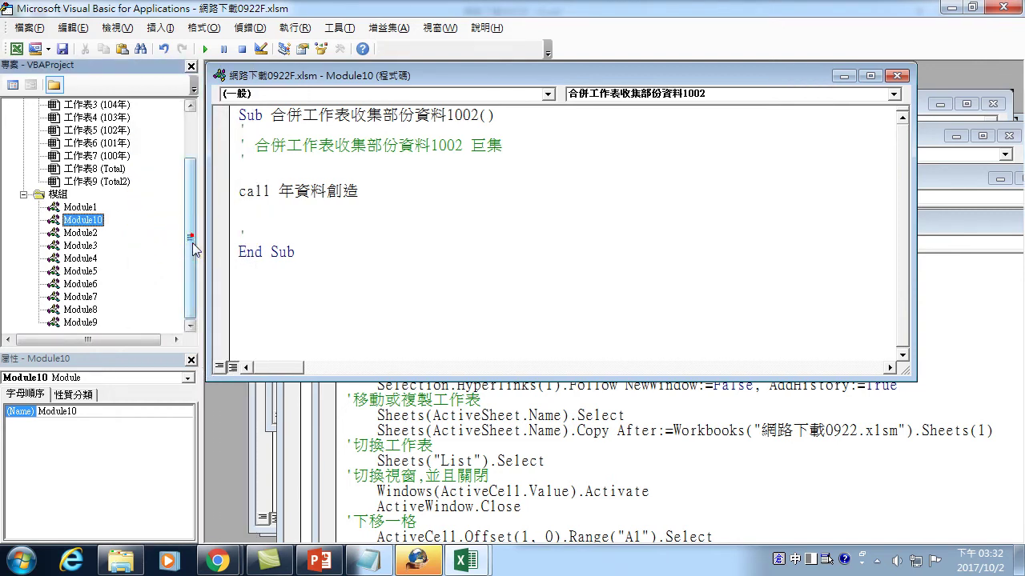
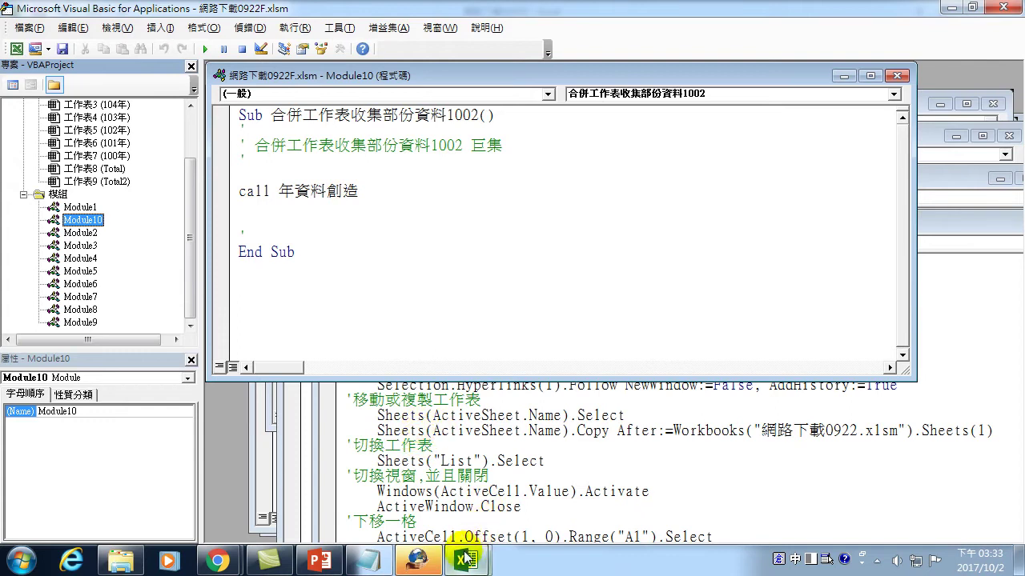
Step: Check the workbook's macro list, then return to the VBA editor without running anything
mouse_move(465, 560)
click(385, 491)
click(75, 70)
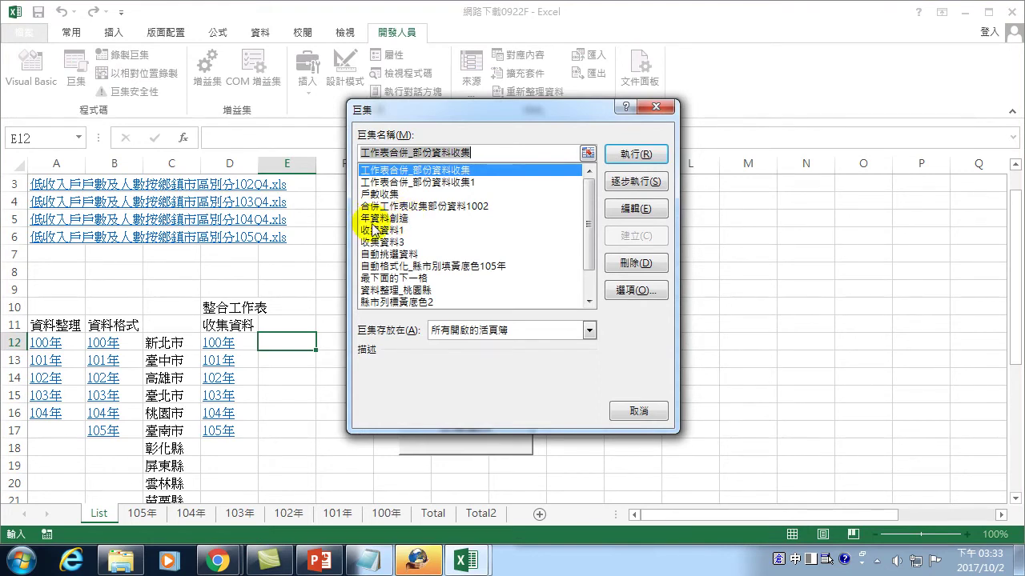
drag(589, 201, 596, 242)
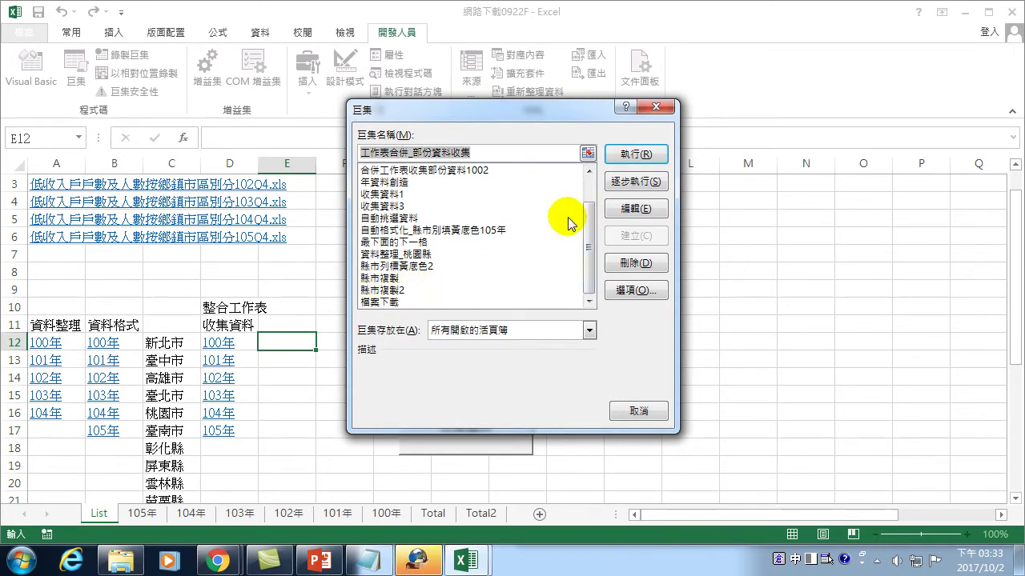
click(625, 410)
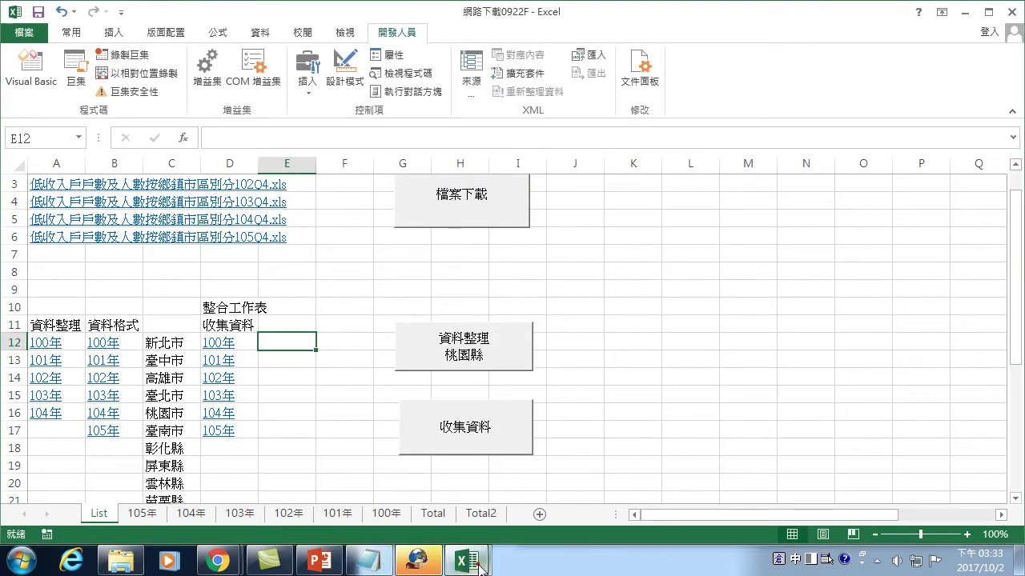
mouse_move(466, 561)
click(560, 448)
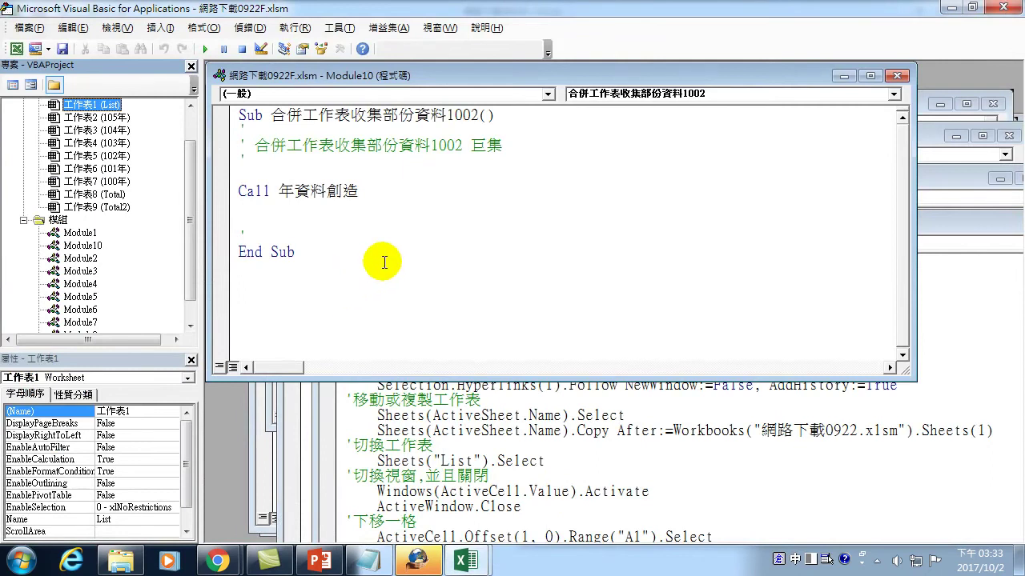
Step: Below Call 年資料創造, add the lines Call 縣市複製2 and Call 戶數複製
click(330, 211)
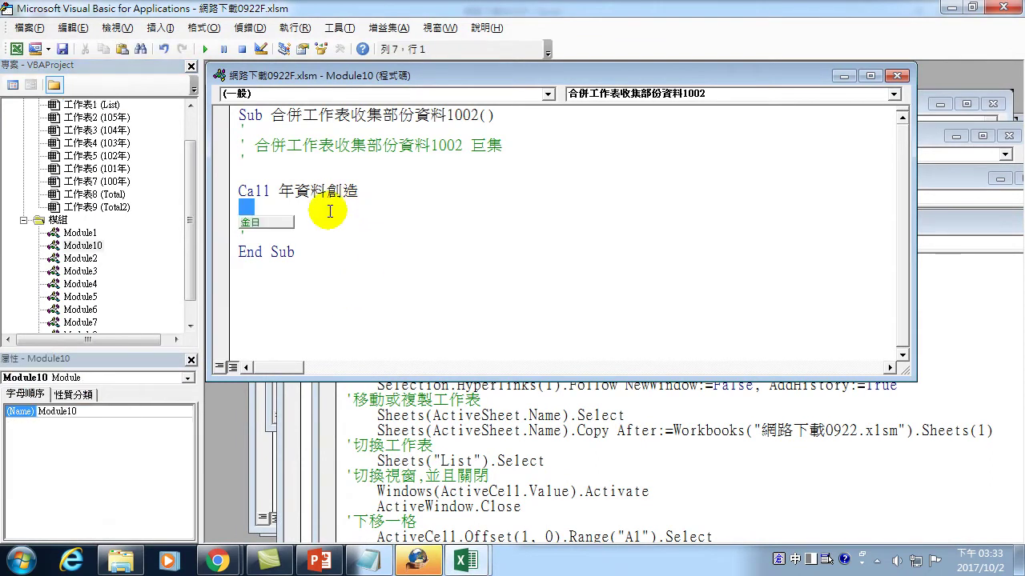
key(ctrl+space)
text(call )
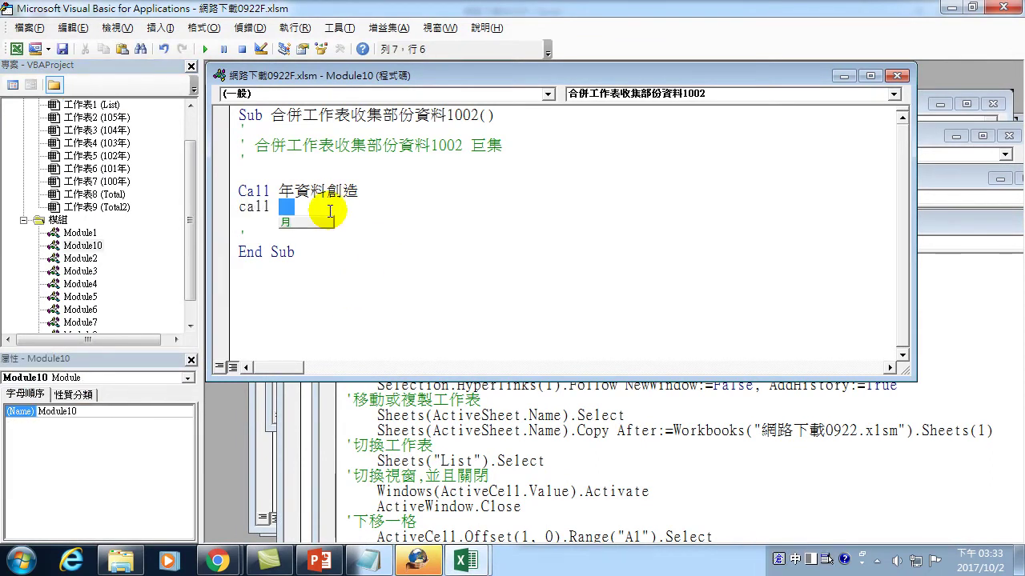
text(縣市複製2)
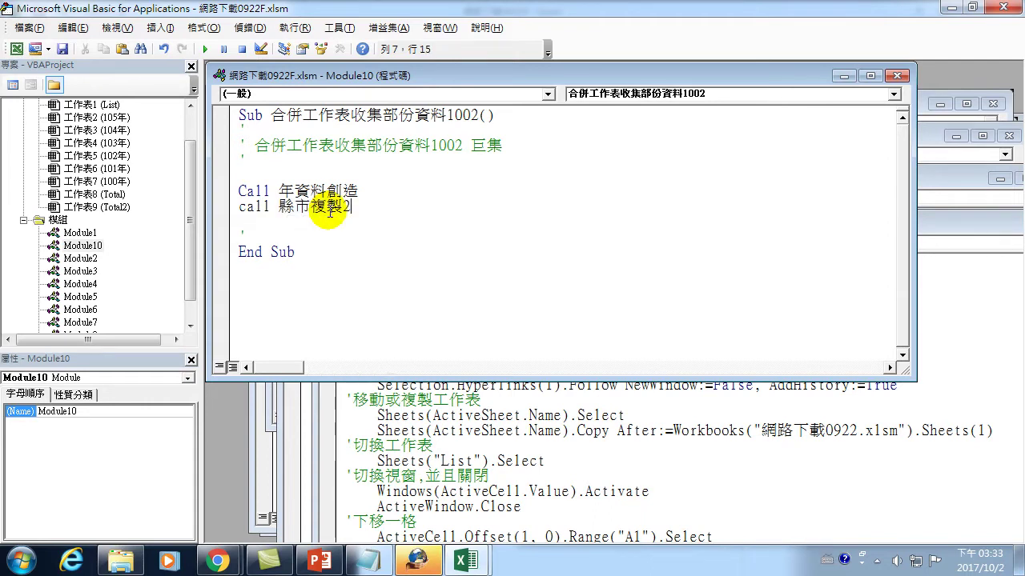
key(Return)
text(call )
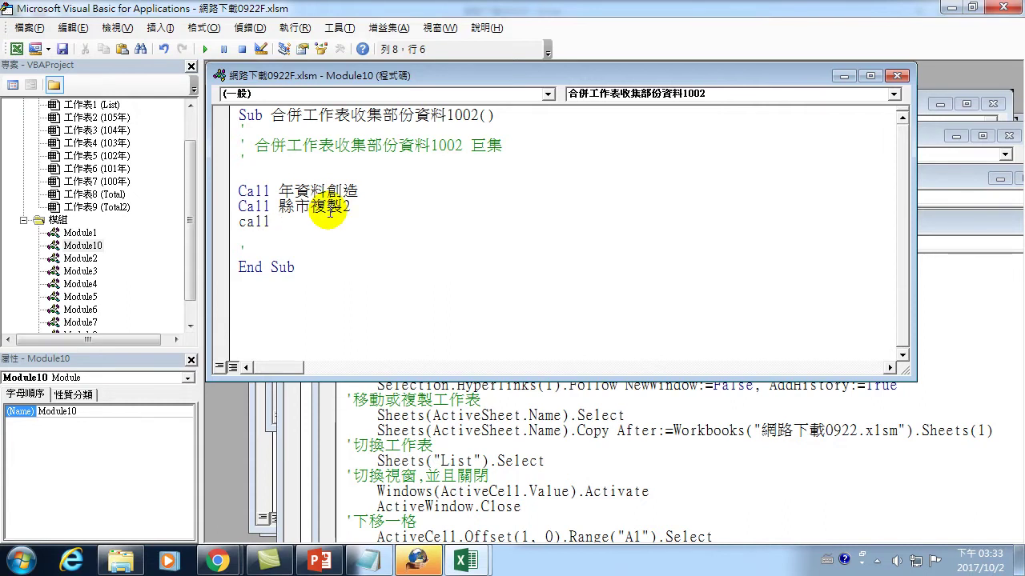
text(戶數)
key(shift)
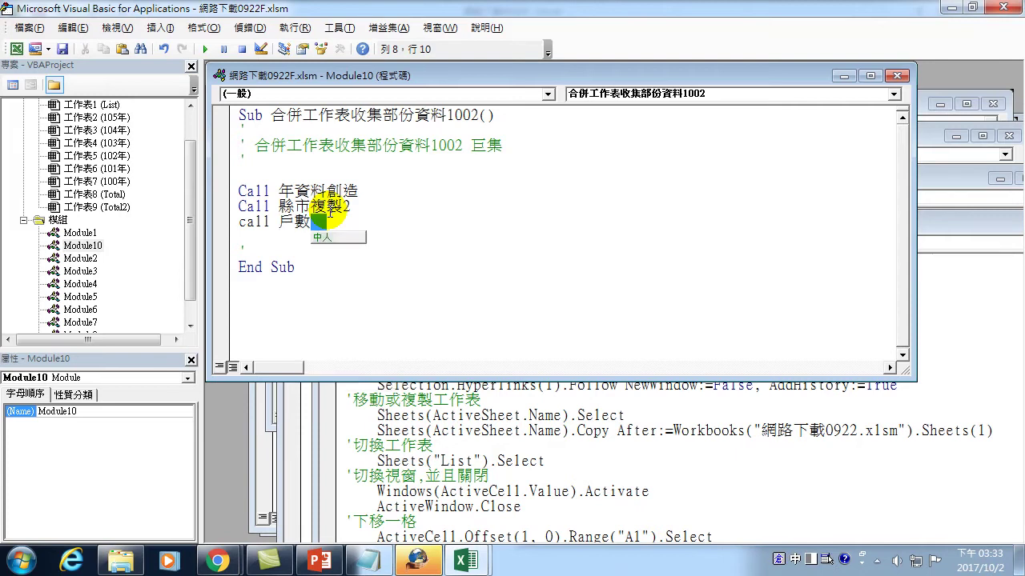
text(複製)
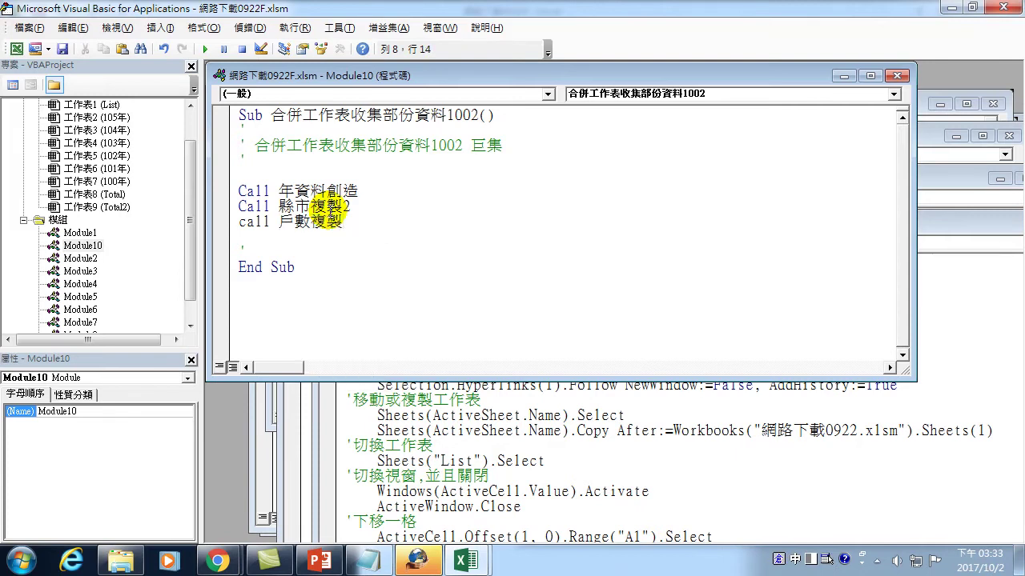
Step: After checking the macro names, correct the third call's name to 戶數收集
click(402, 270)
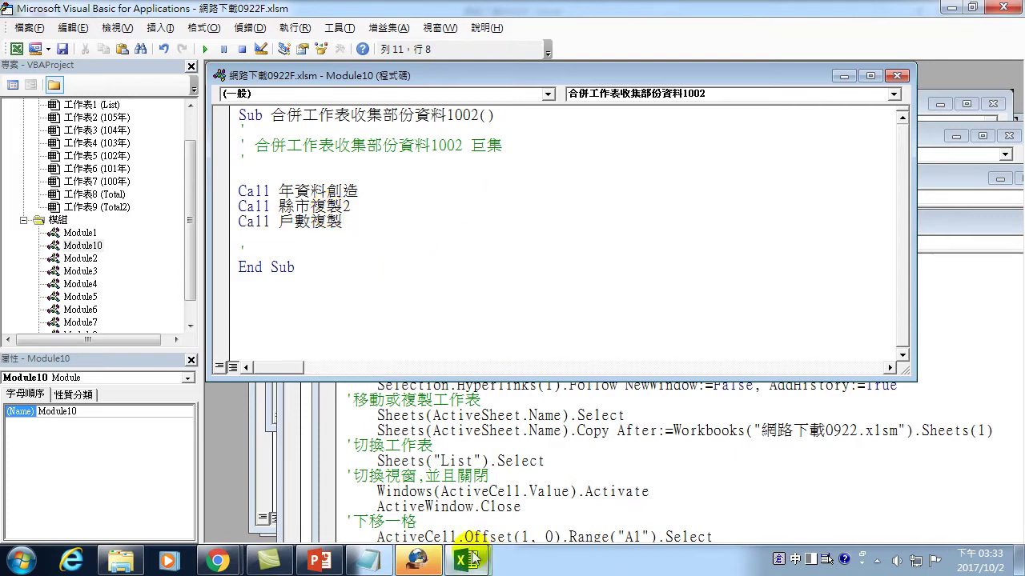
click(465, 560)
click(75, 68)
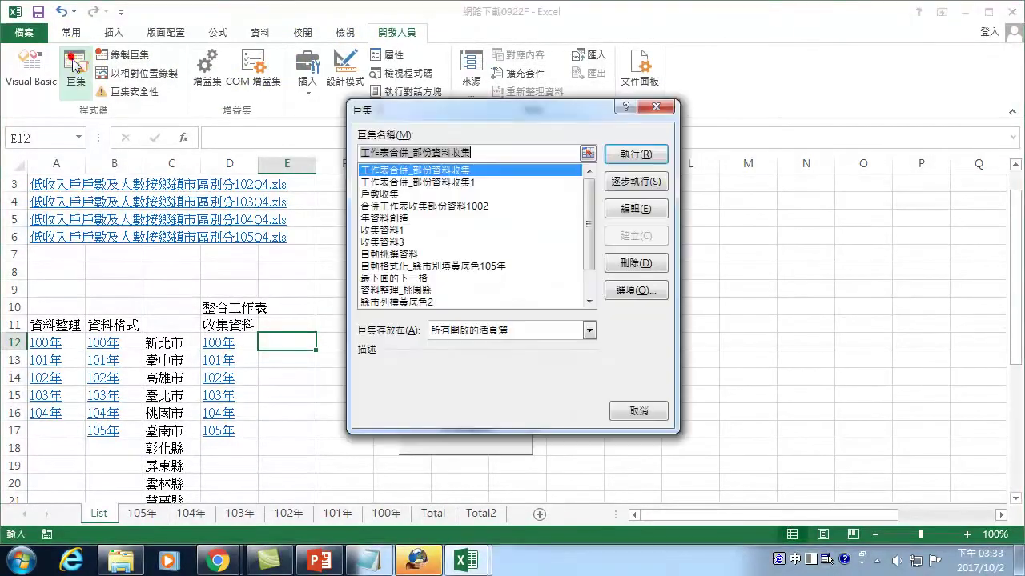
click(656, 106)
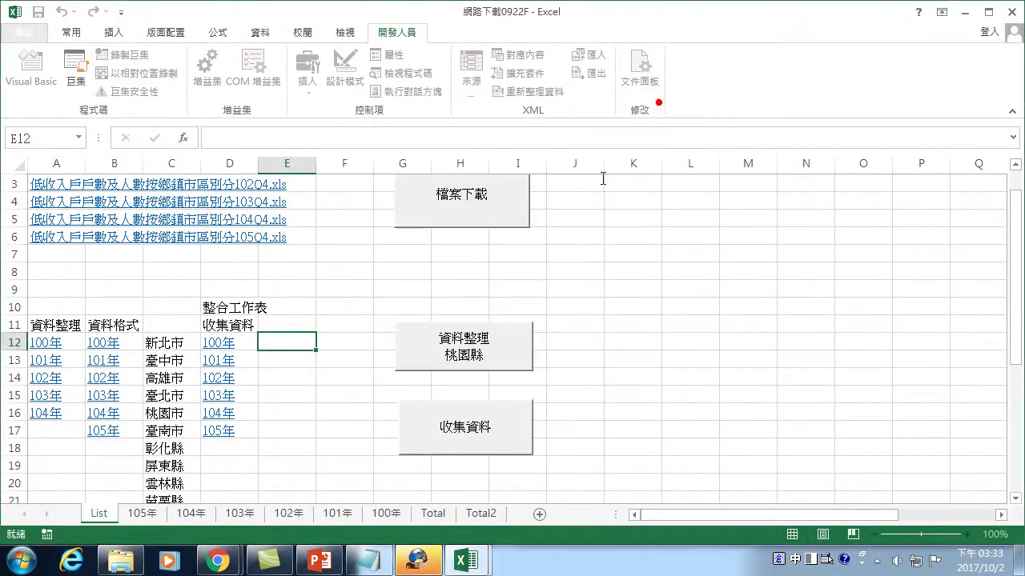
mouse_move(465, 560)
click(521, 473)
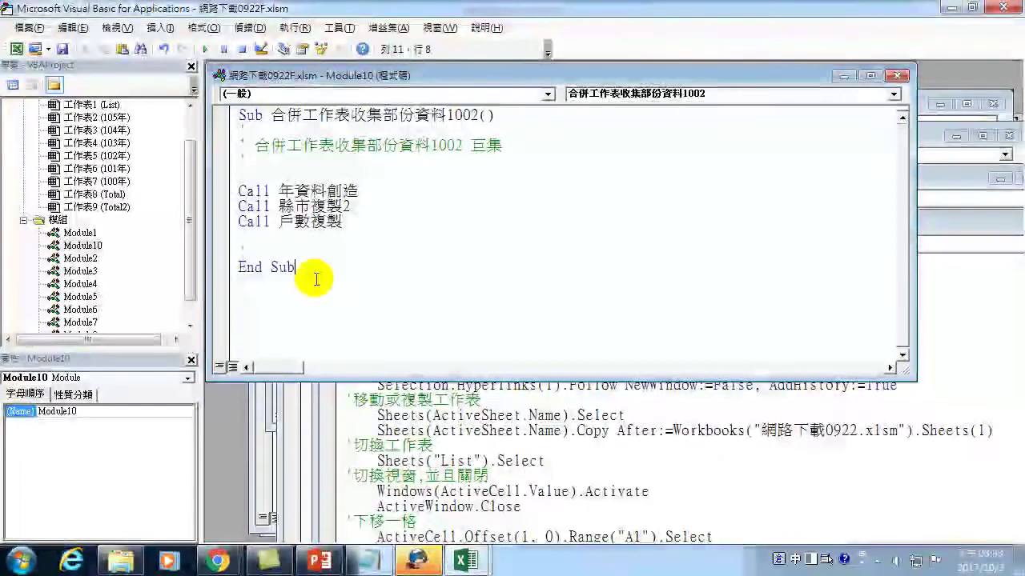
click(345, 224)
key(BackSpace)
key(BackSpace)
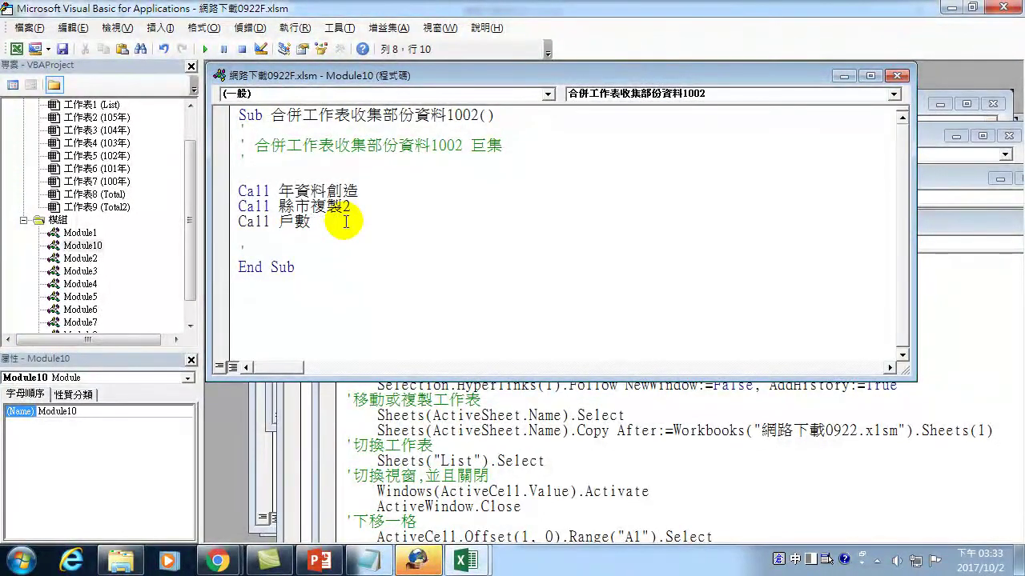
text(收集)
key(Escape)
Step: Review the macro names on the Call lines and go to the empty line above them
drag(295, 192, 375, 195)
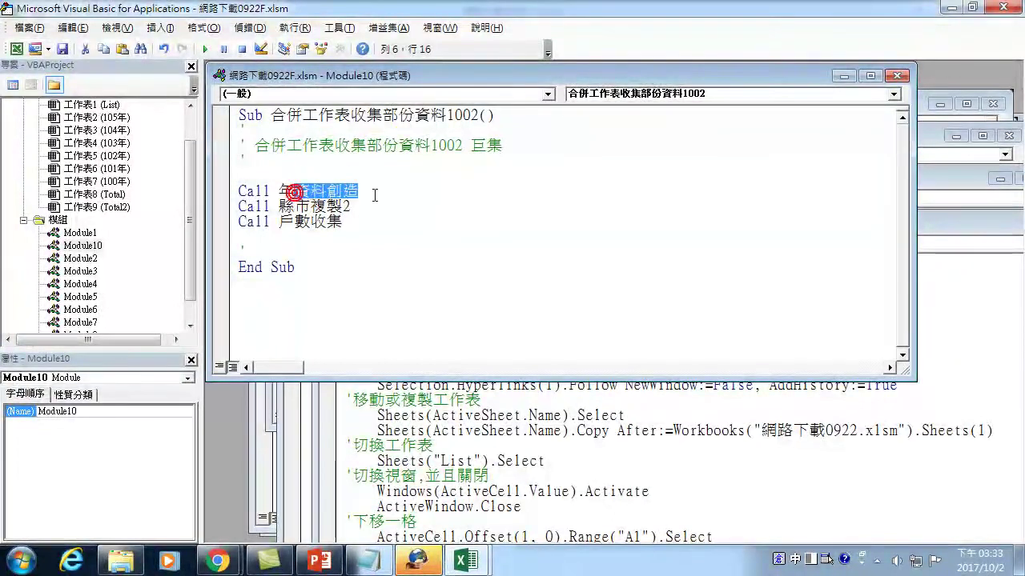
drag(280, 207, 389, 214)
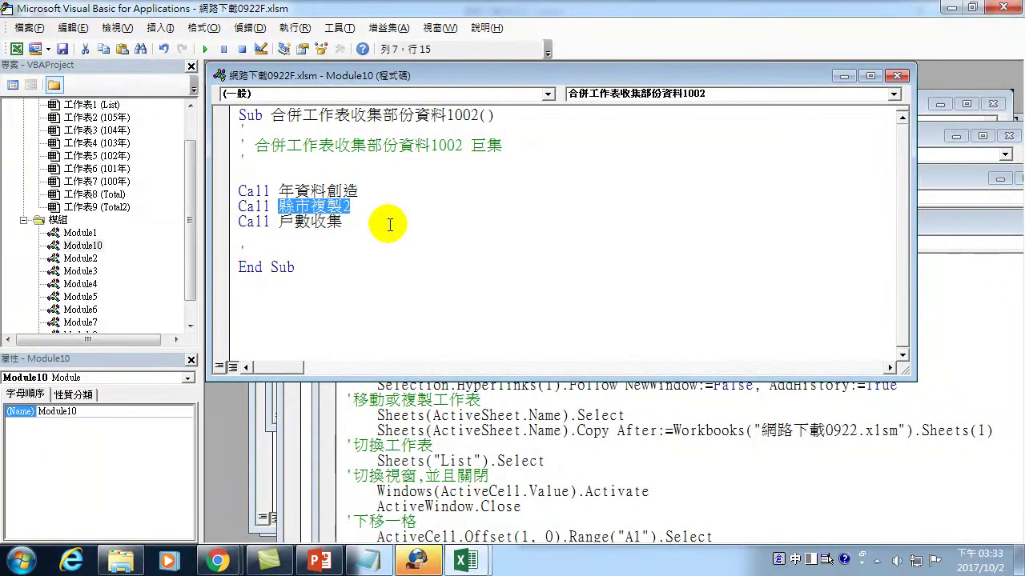
click(324, 172)
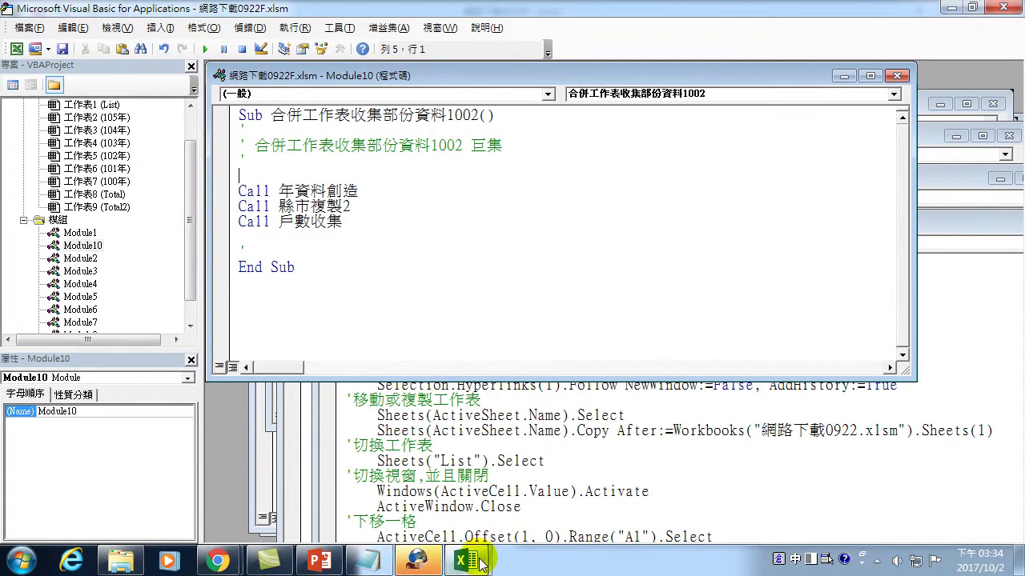
mouse_move(466, 560)
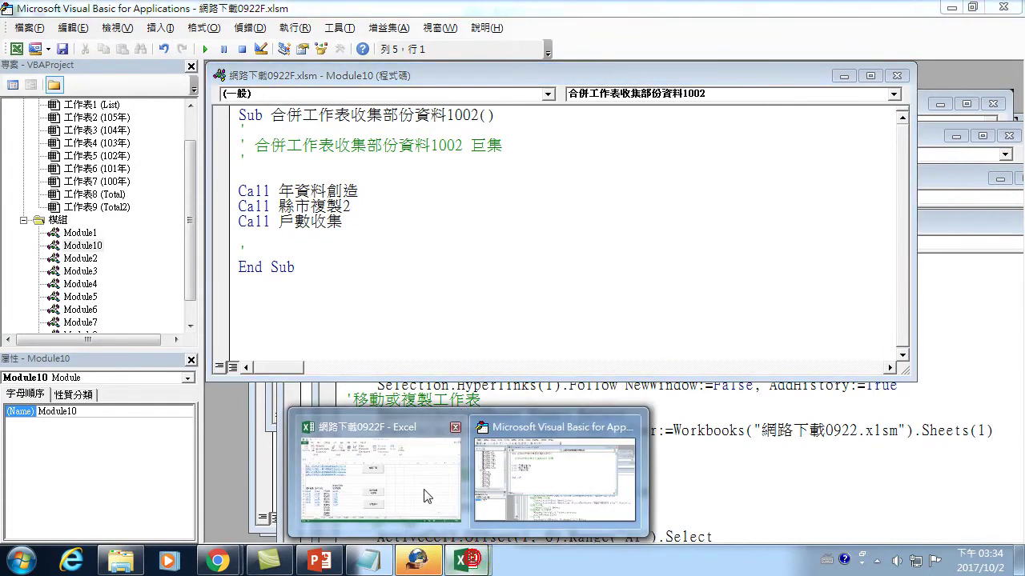
click(426, 497)
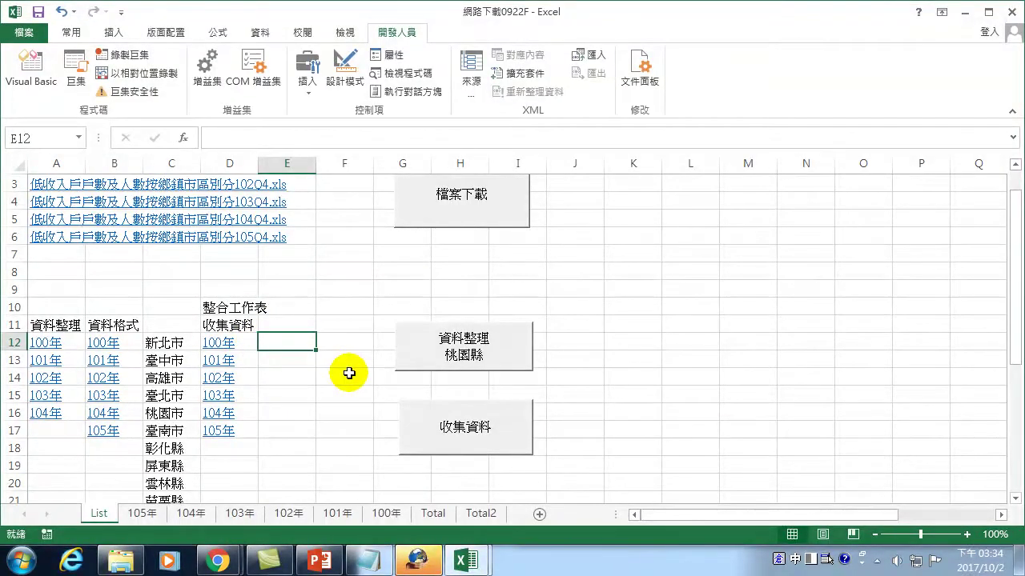
key(Left)
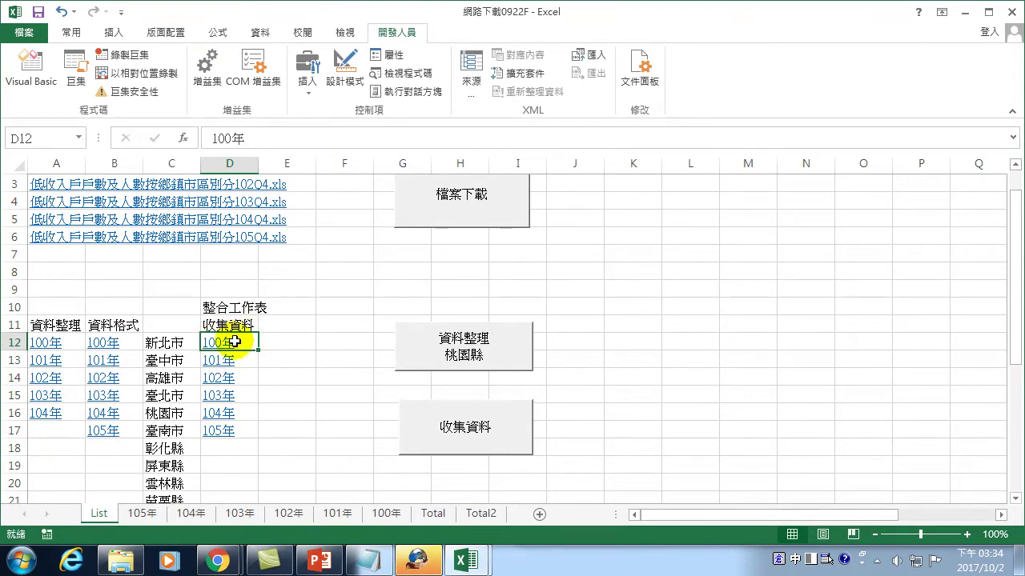
click(466, 560)
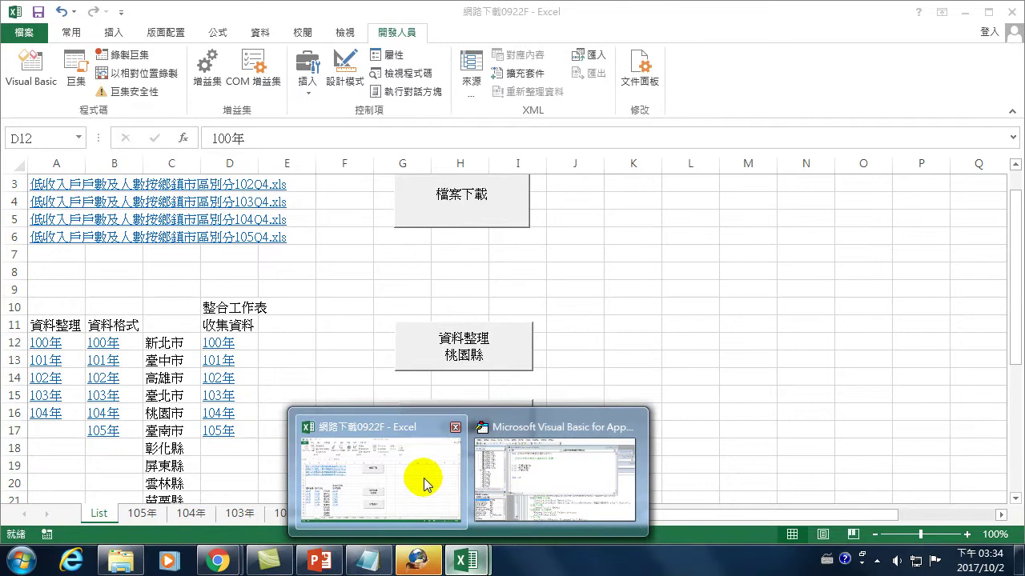
click(423, 477)
click(466, 560)
click(525, 408)
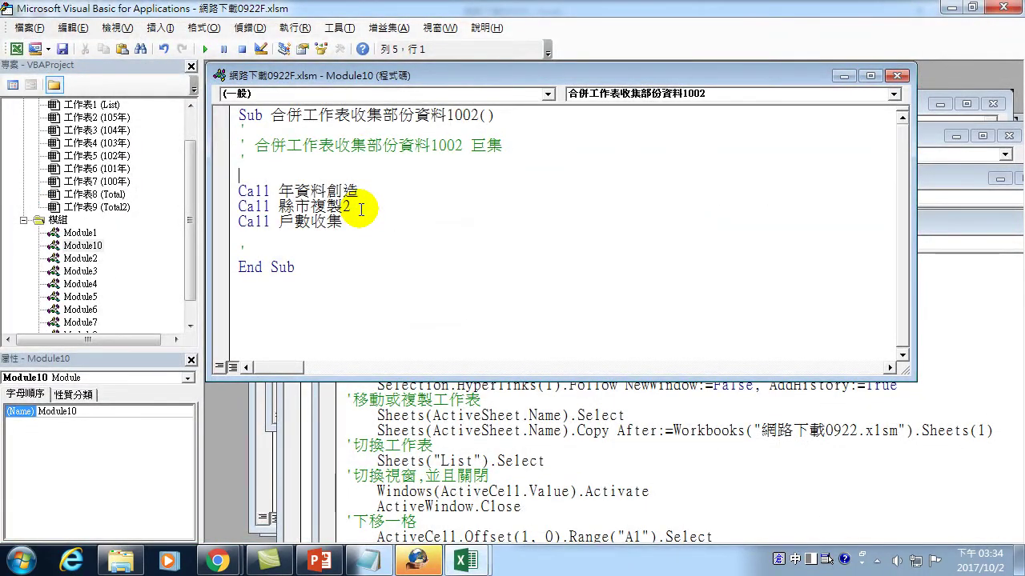
Step: Add Sheets("List").Cells(12, 4).Select as the main macro's first statement
text(L)
key(BackSpace)
key(ctrl+space)
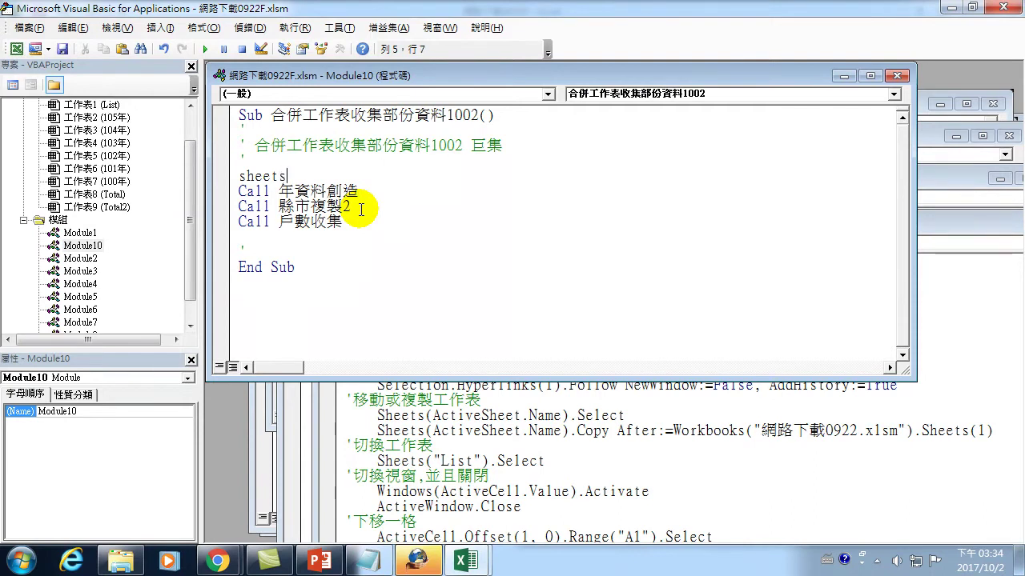
text(("lis)
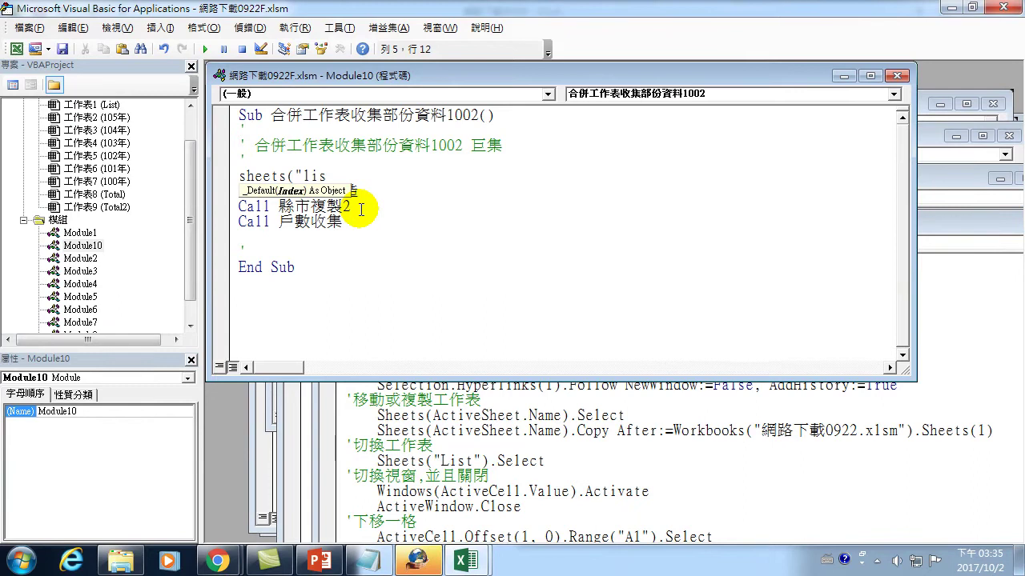
key(BackSpace)
key(BackSpace)
text(List")
text().cells(4,12)
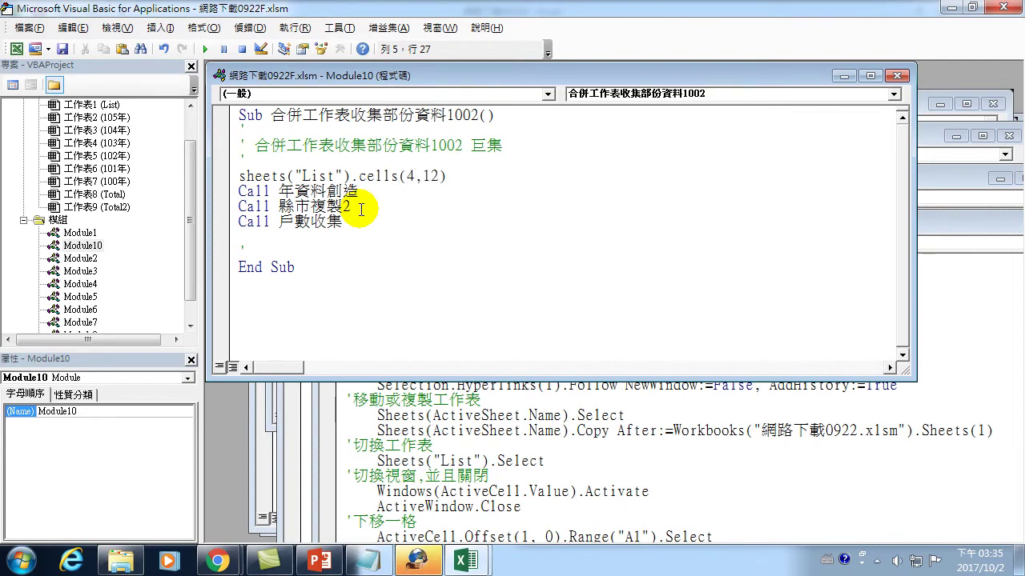
text(lect)
click(377, 193)
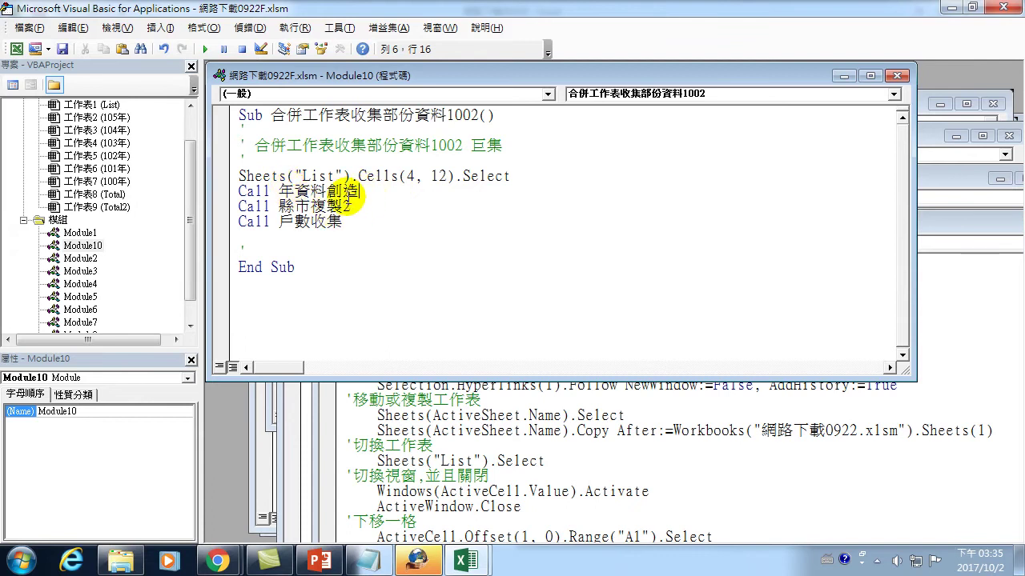
Step: Insert a blank line after Call 年資料創造 and correct the Cells(12, 4) arguments
key(Return)
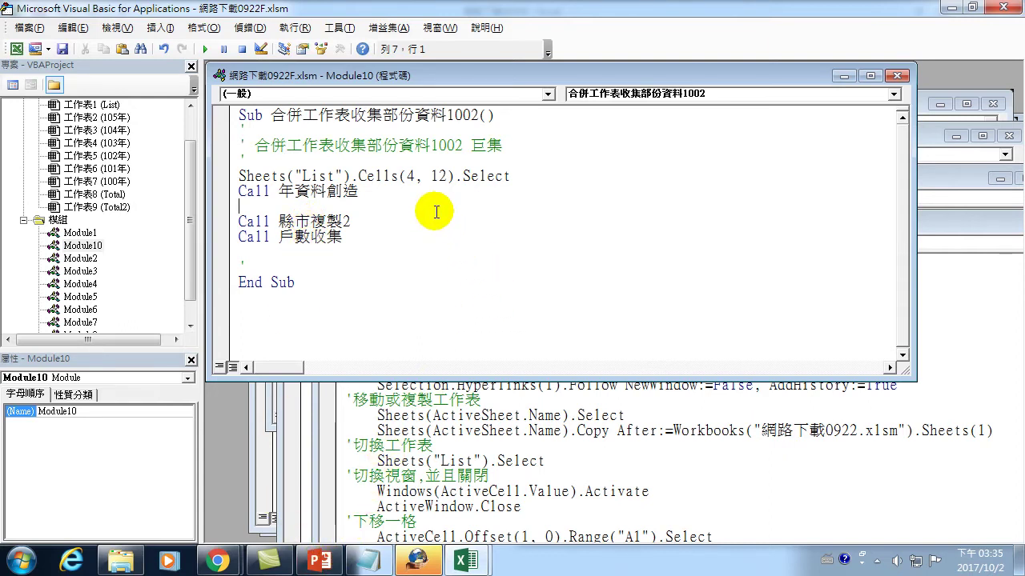
click(409, 177)
text(,4)
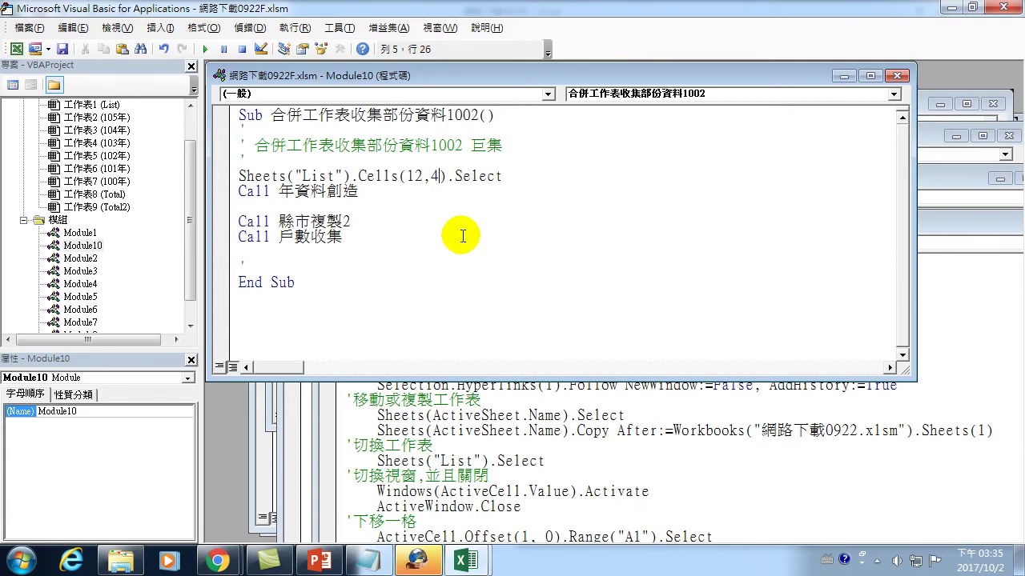
click(393, 205)
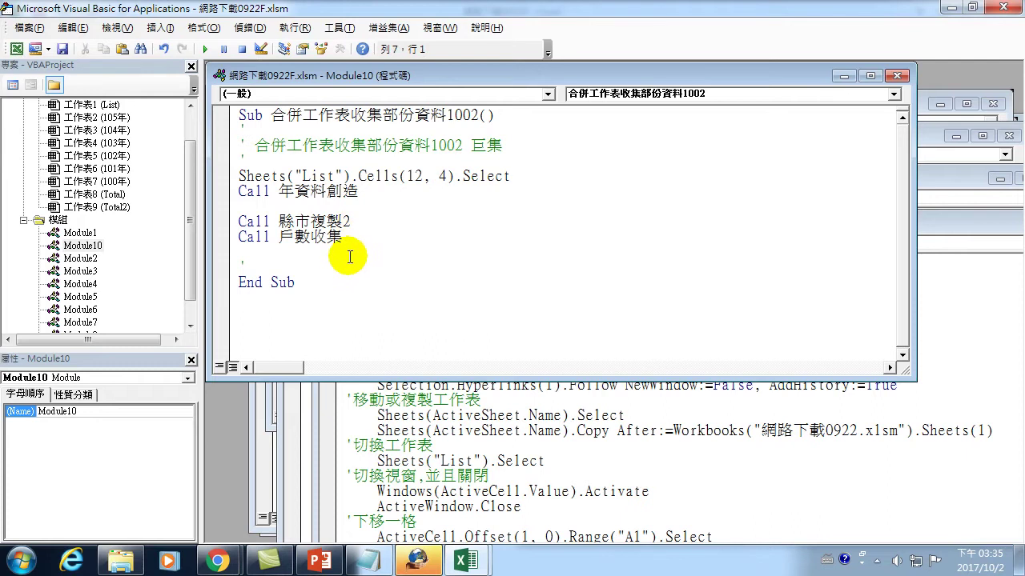
mouse_move(465, 561)
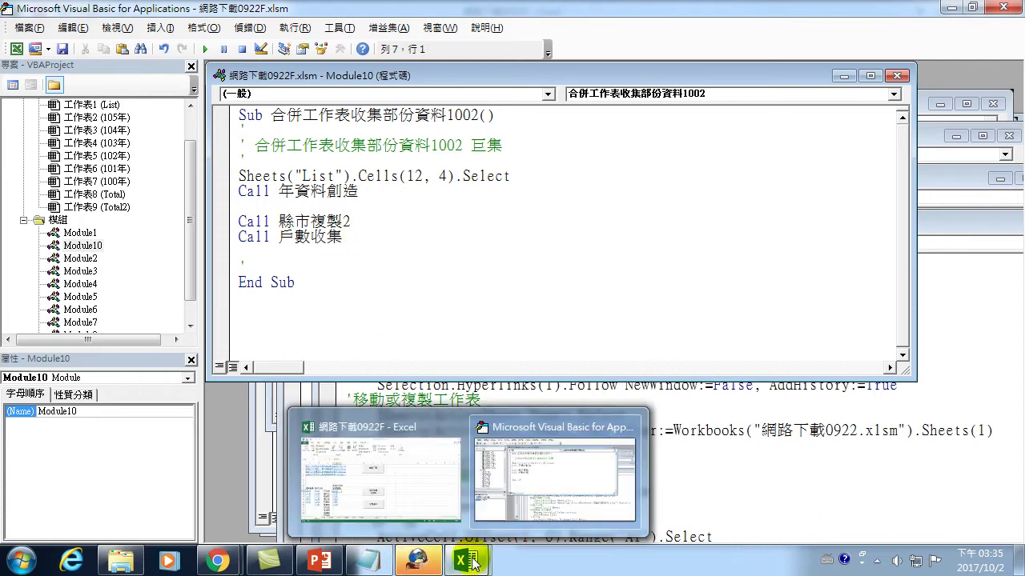
click(425, 493)
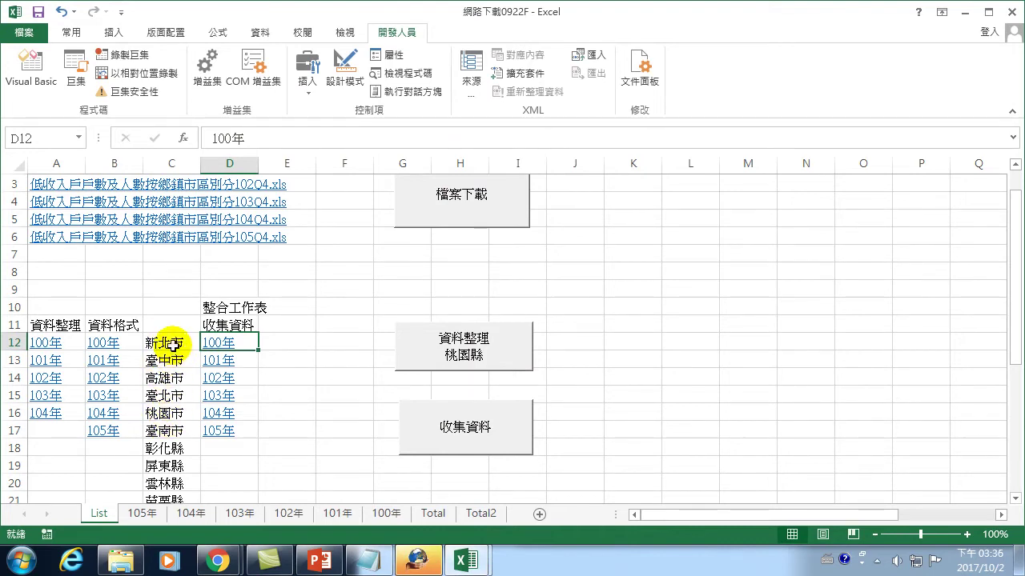
Step: Review the 縣市複製2 macro's code, then select List cell C12 in the workbook
click(75, 68)
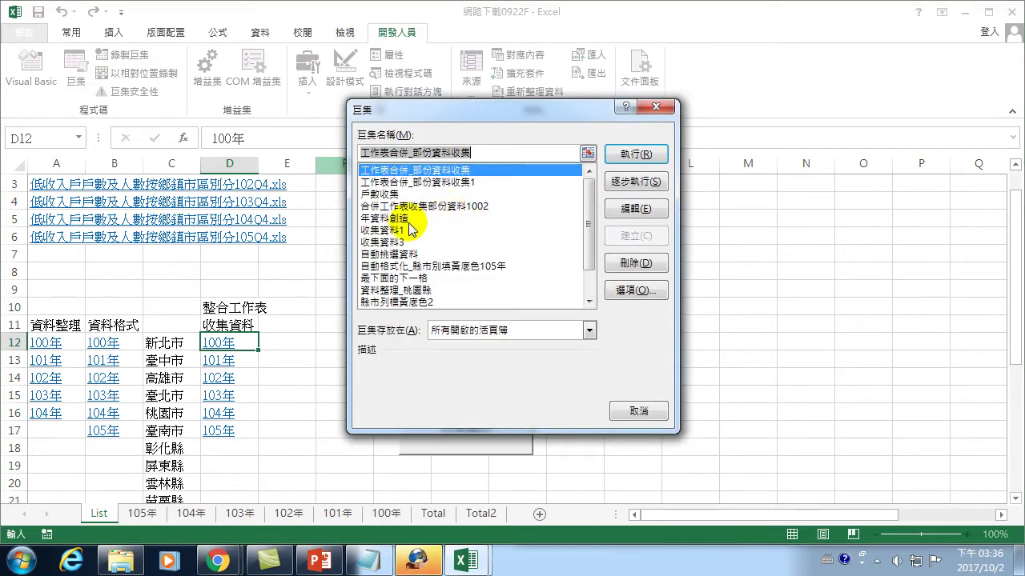
click(397, 269)
scroll(396, 273, down, 1)
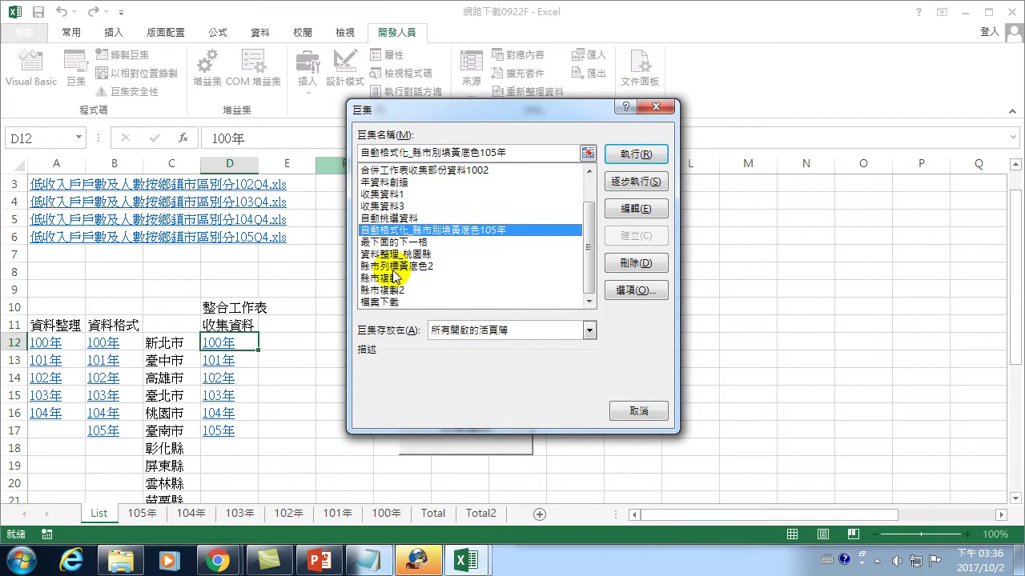
click(387, 289)
click(636, 206)
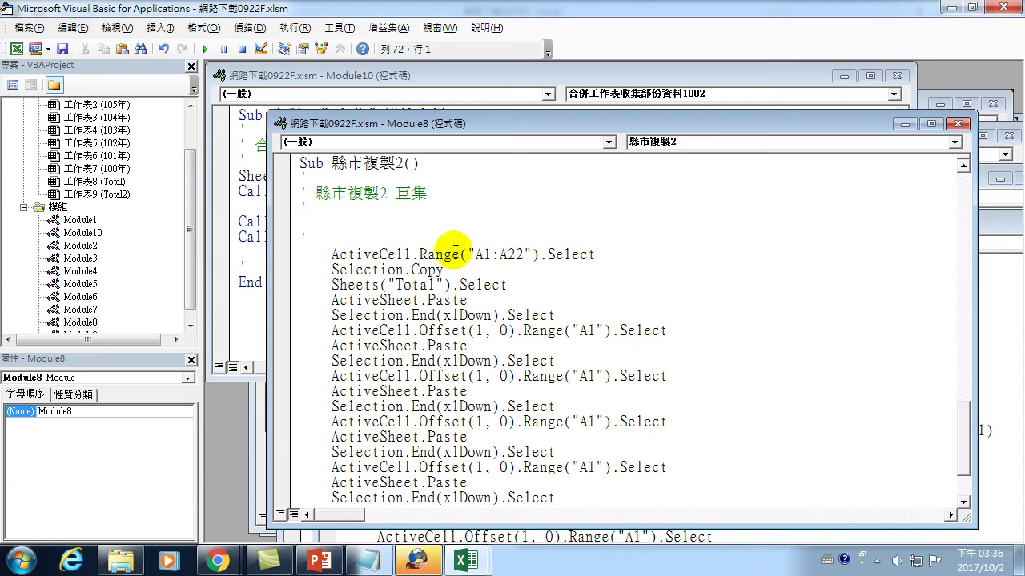
click(1013, 11)
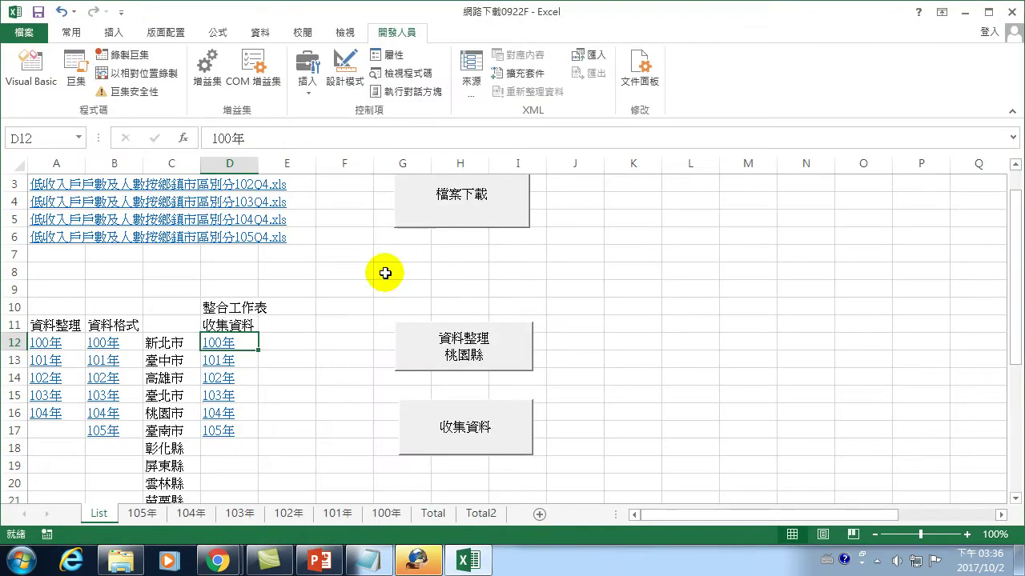
click(171, 346)
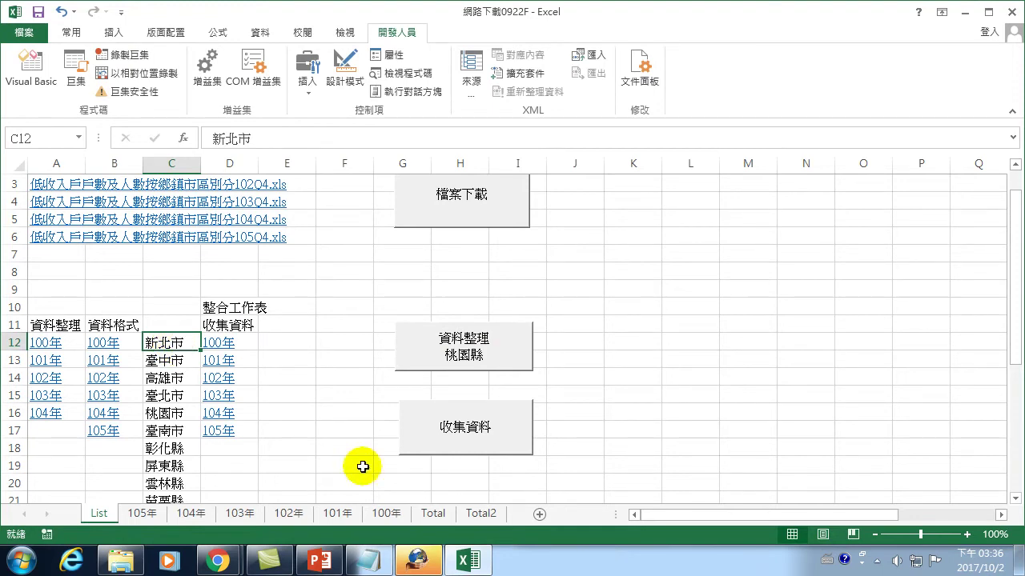
click(469, 560)
click(469, 560)
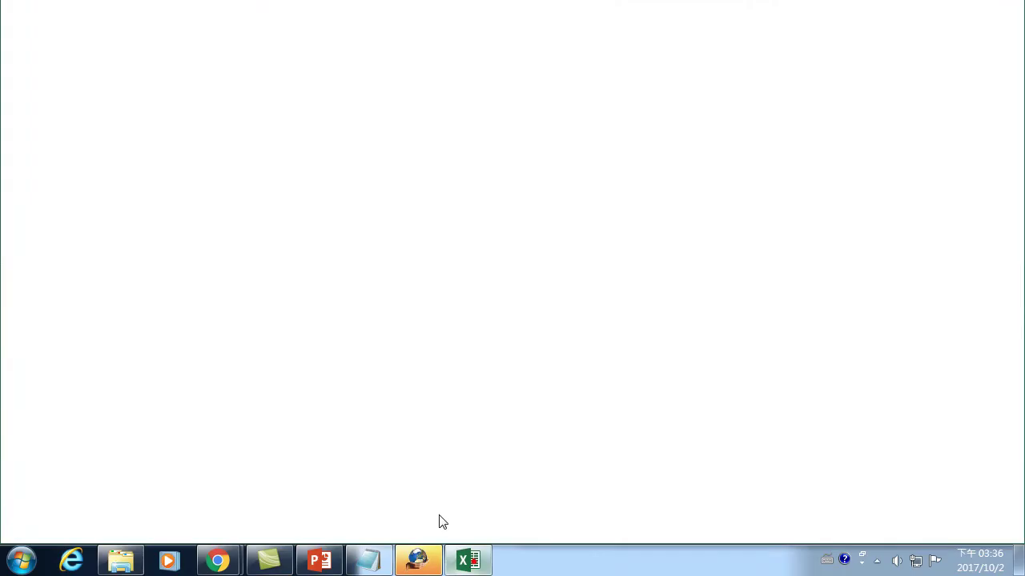
Step: In the main macro, insert Sheets("List").Cells(12, 3).Select before Call 縣市複製2, adding a blank line after that call
click(76, 70)
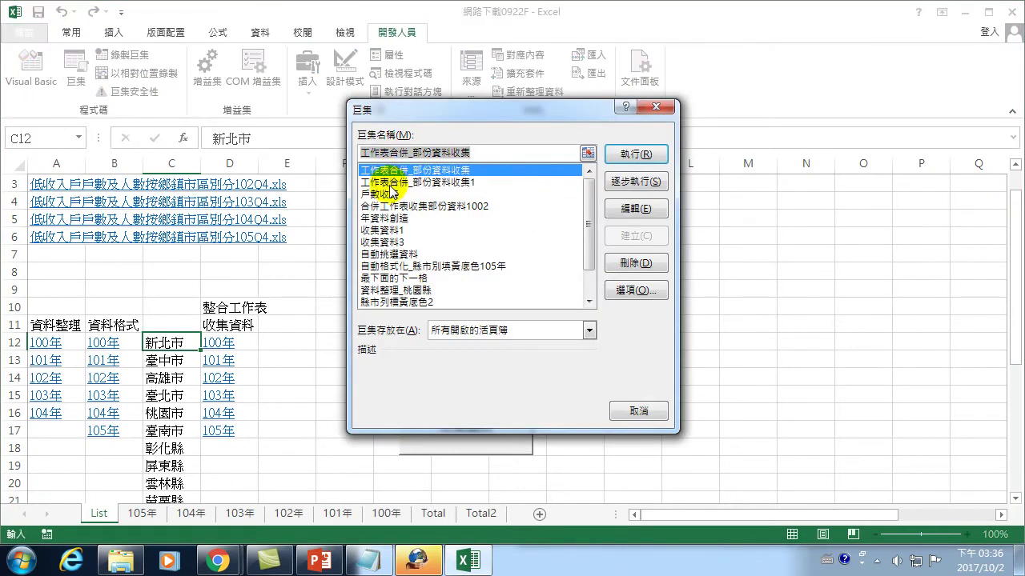
click(449, 206)
click(626, 208)
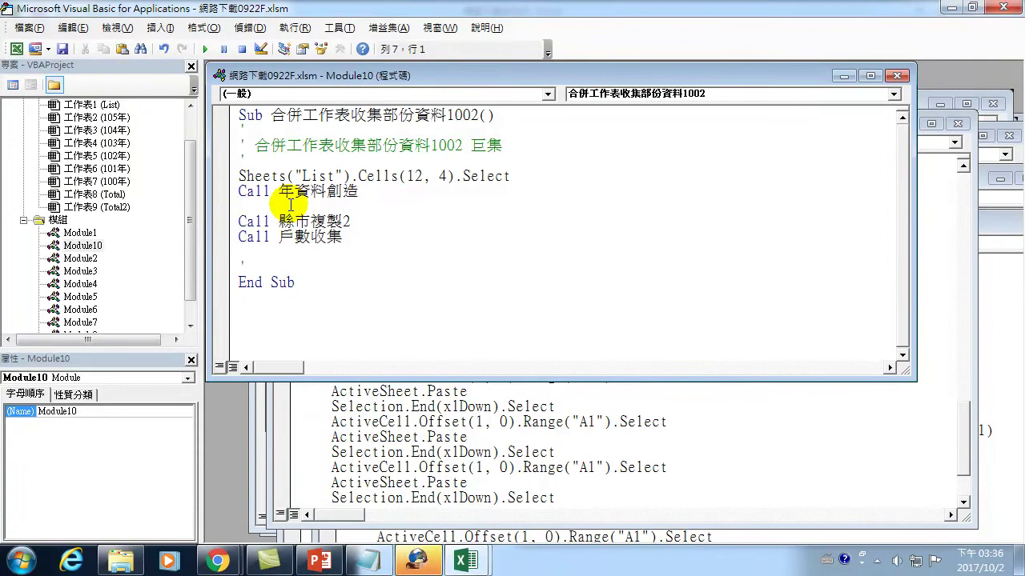
key(shift+End)
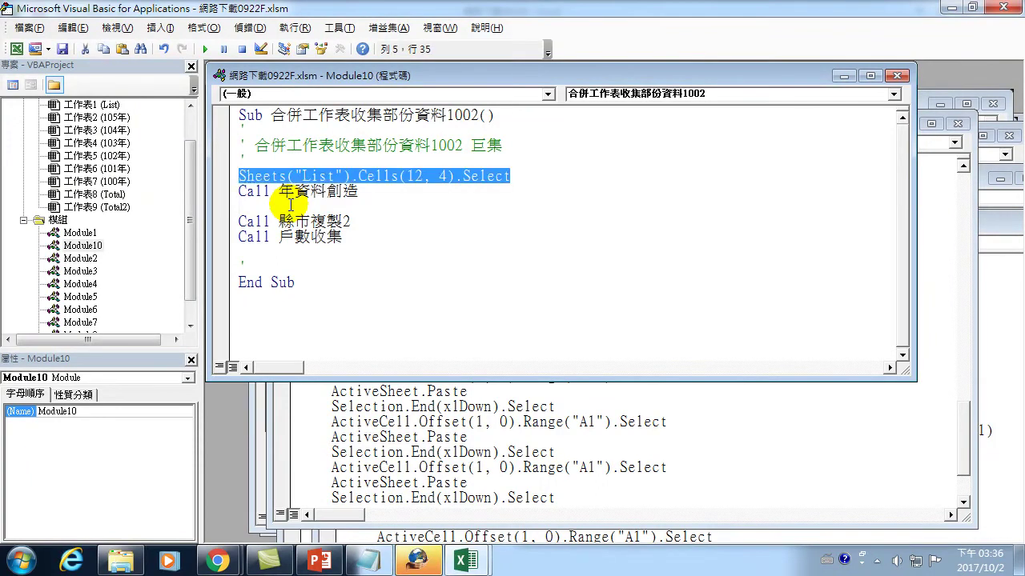
key(Down)
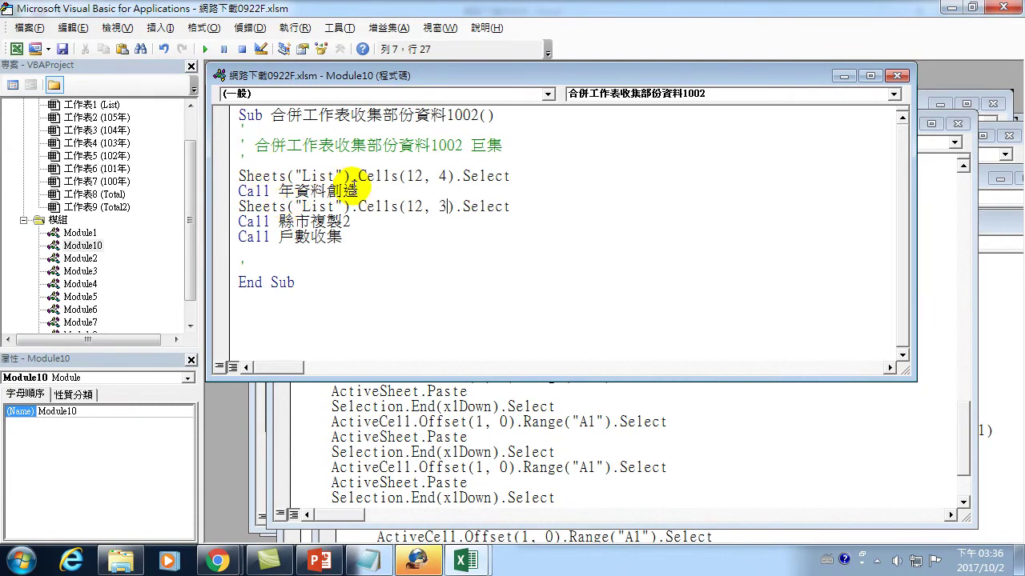
drag(280, 190, 360, 189)
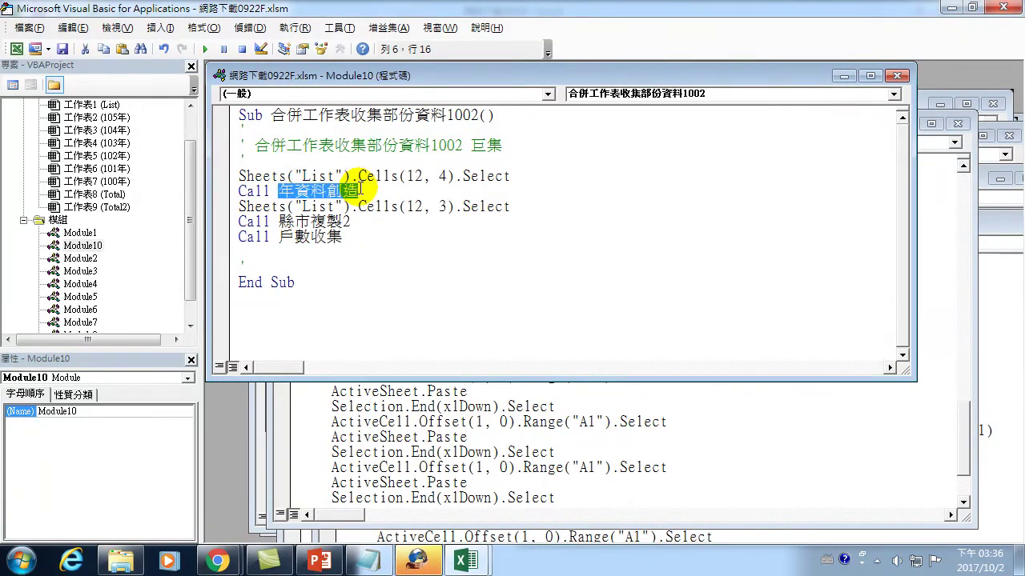
click(240, 204)
drag(239, 205, 512, 206)
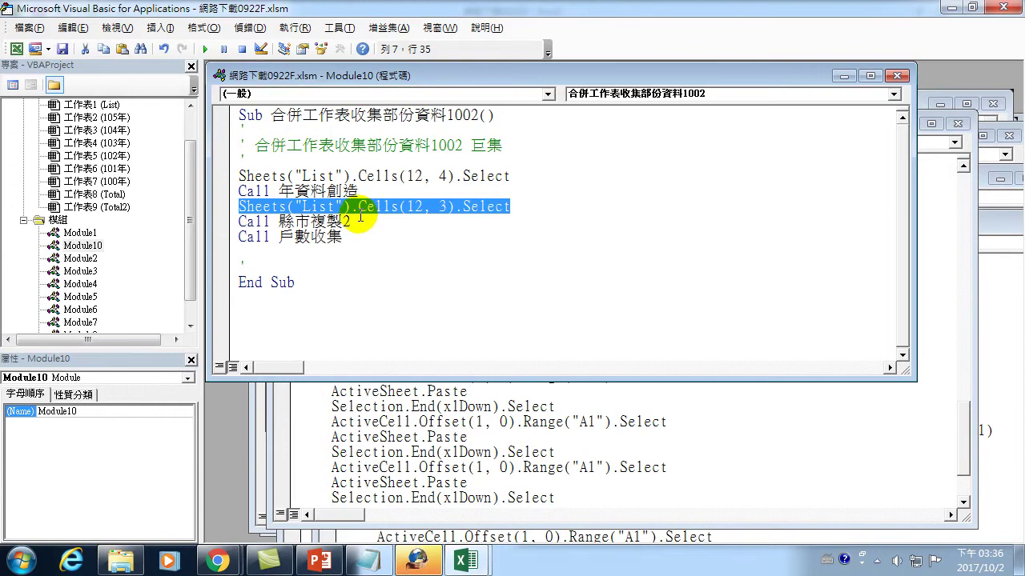
drag(351, 221, 249, 222)
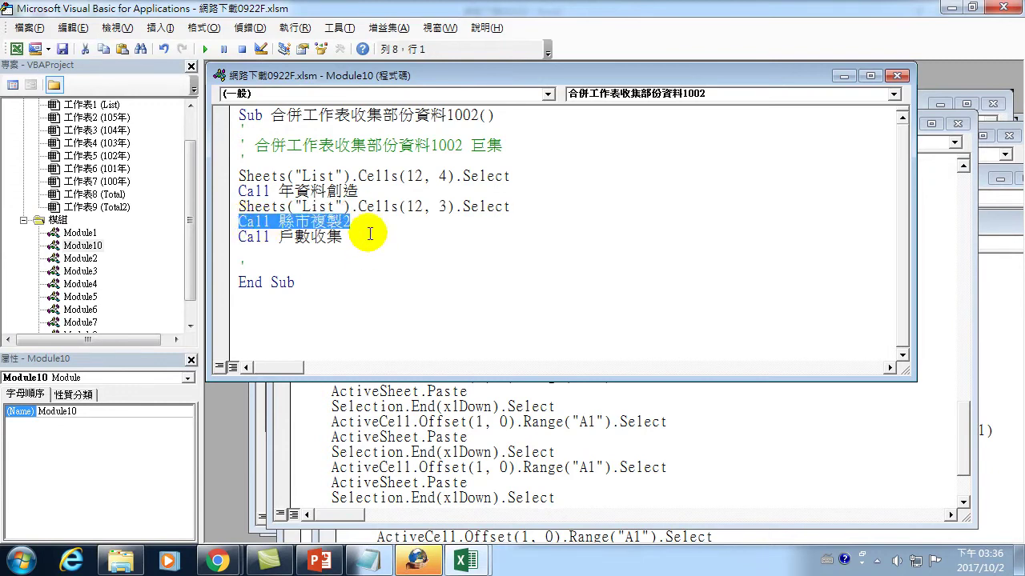
click(362, 221)
key(Return)
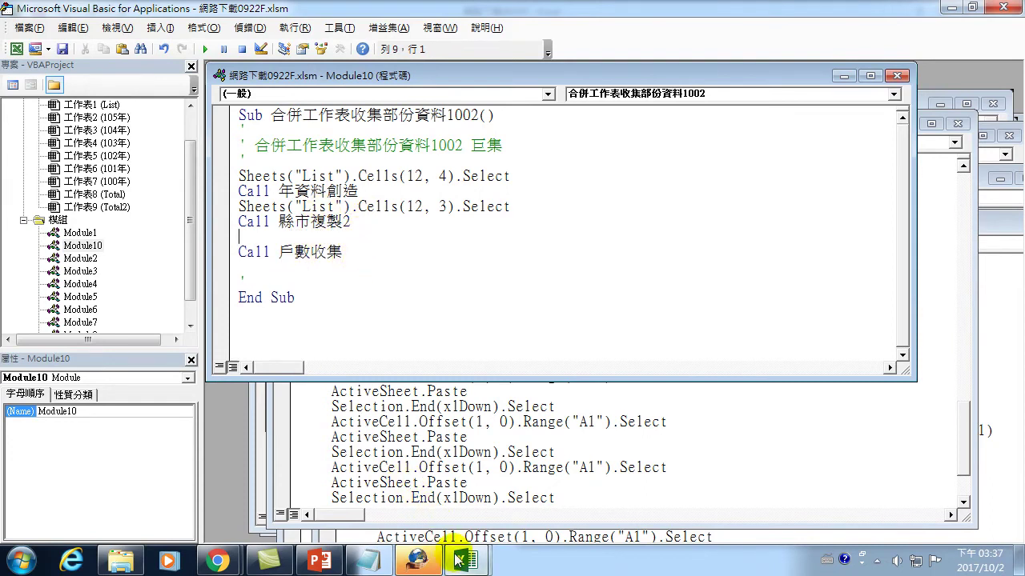
mouse_move(465, 562)
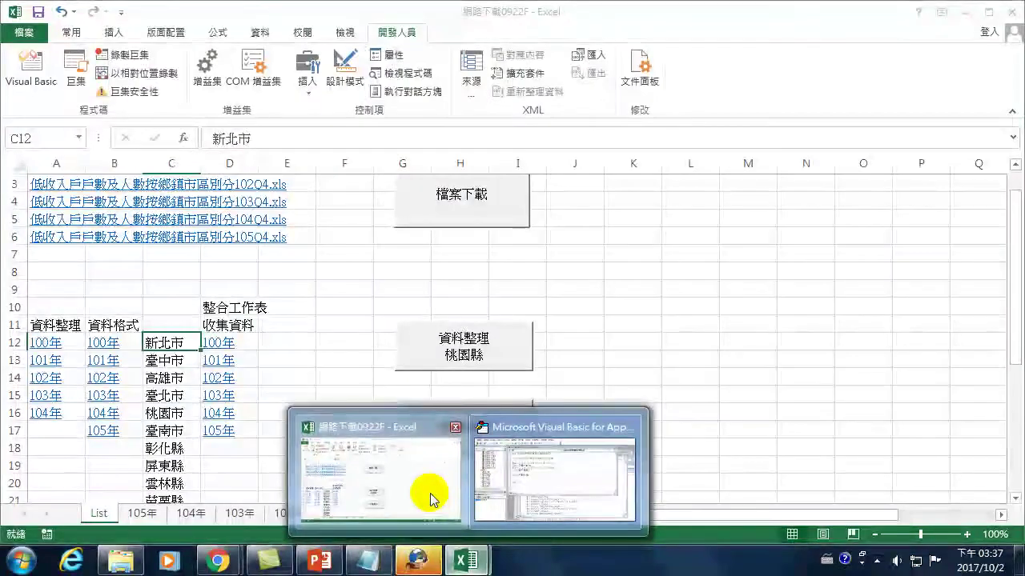
click(429, 493)
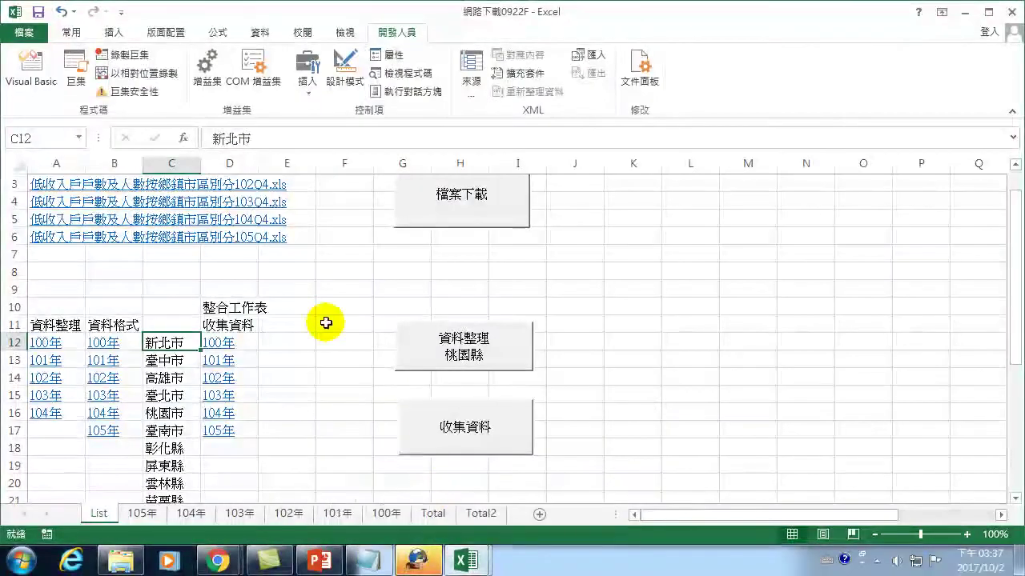
Step: Open the 戶數收集 macro's code from the Macros list for review
click(80, 67)
click(373, 194)
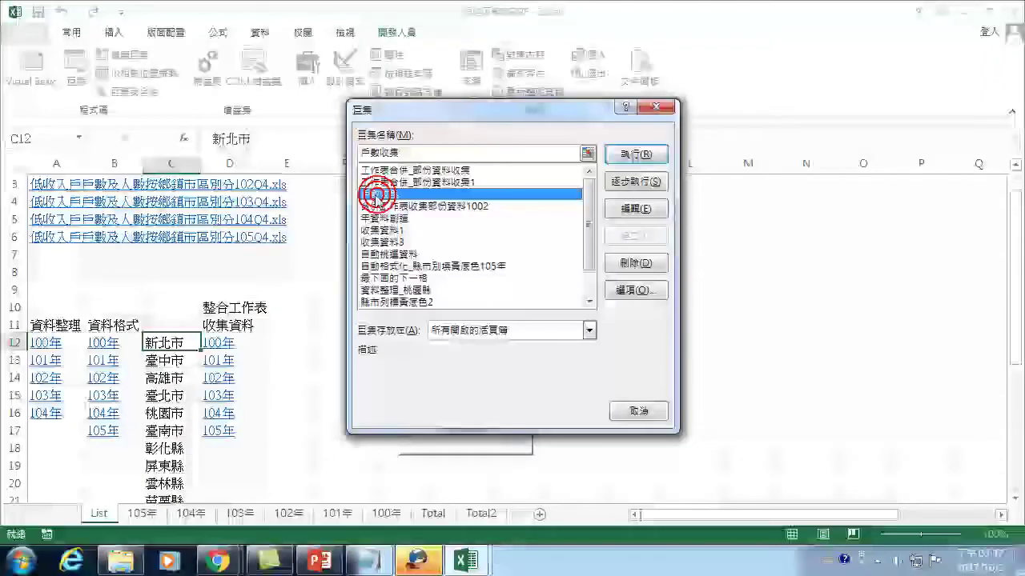
click(632, 208)
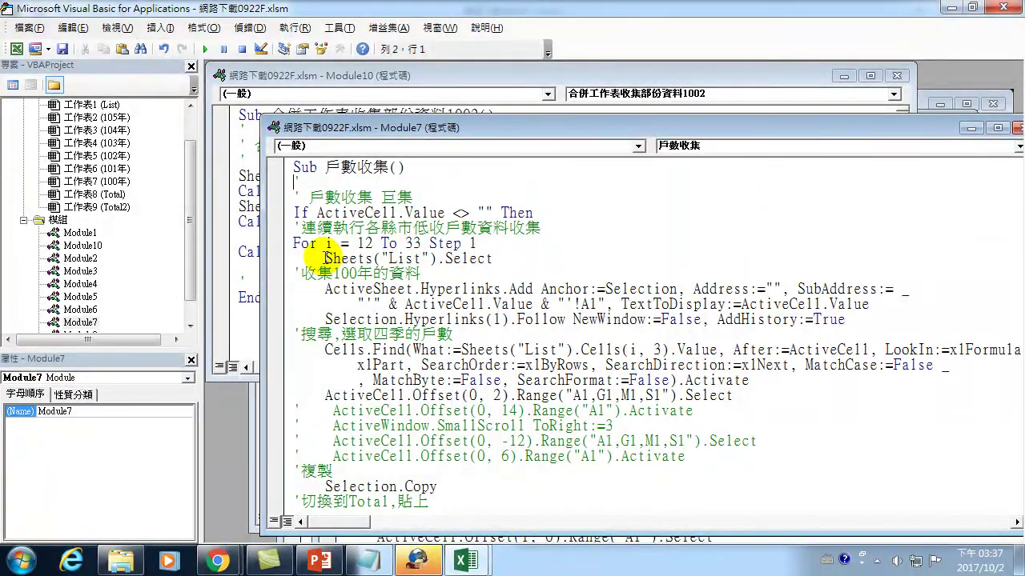
Step: Copy the Sheets("List").Cells(12, 4).Select line to just before Call 戶數收集, removing the blank line
drag(324, 259, 501, 259)
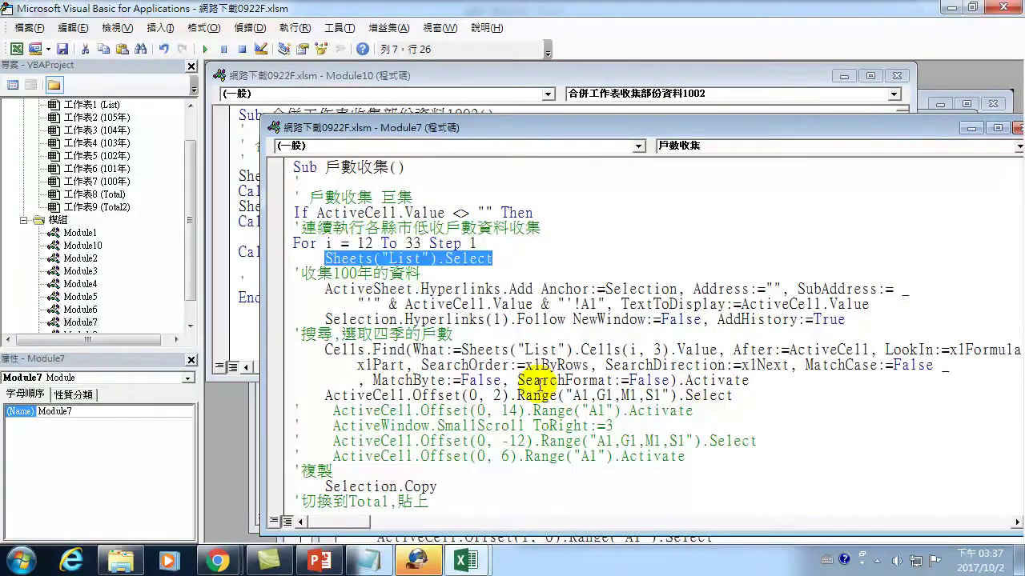
click(467, 73)
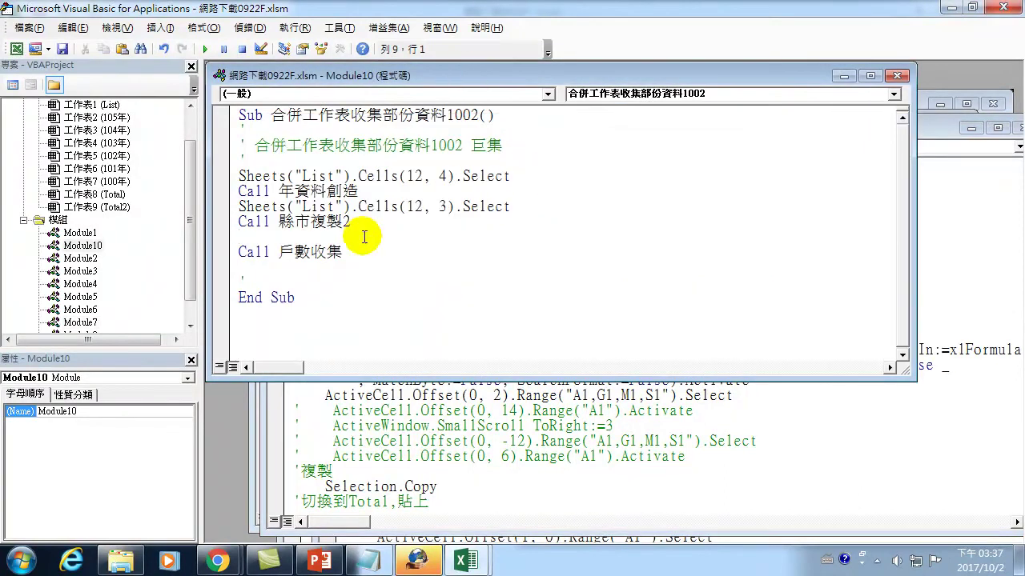
click(228, 206)
click(229, 176)
key(ctrl+c)
click(240, 236)
key(ctrl+v)
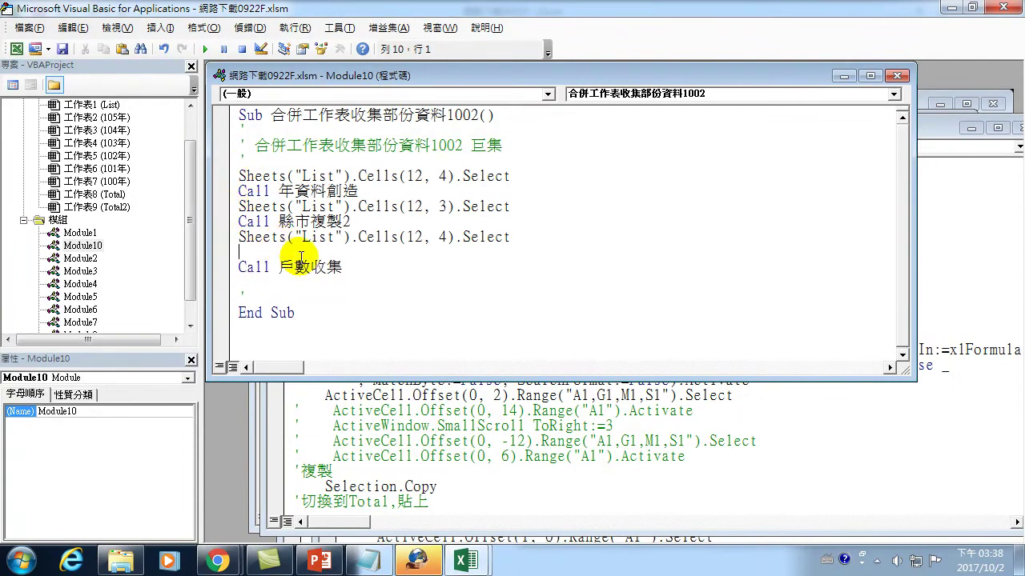
key(Delete)
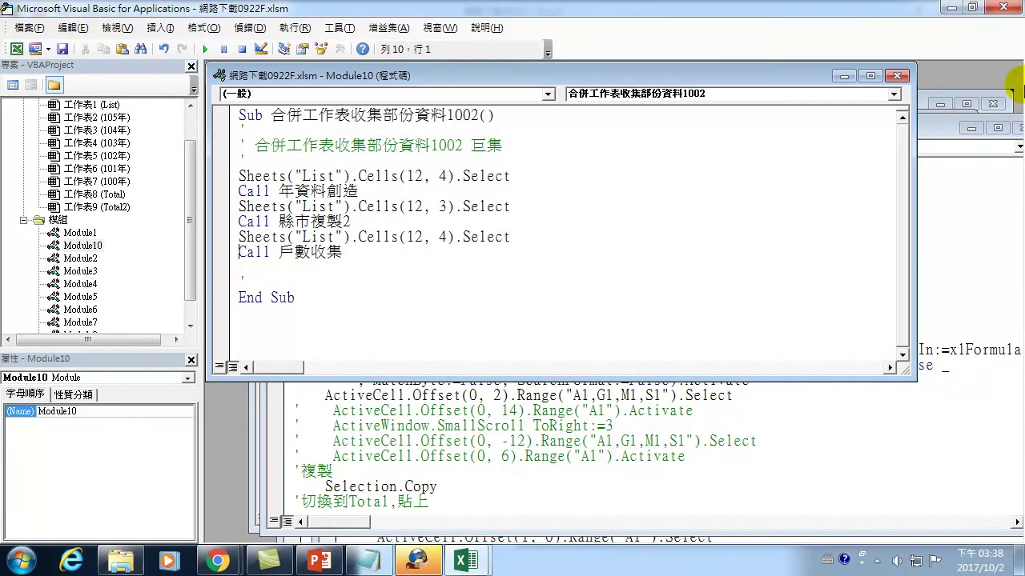
click(1006, 7)
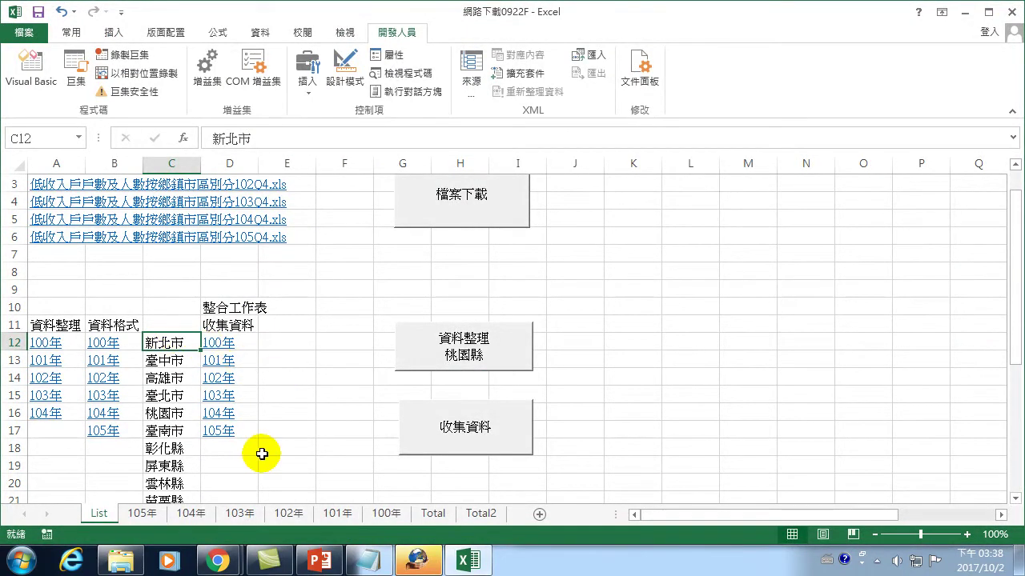
Step: Remove the hyperlinks from year cells D12:D19 on the List sheet
drag(240, 465, 228, 343)
right_click(229, 350)
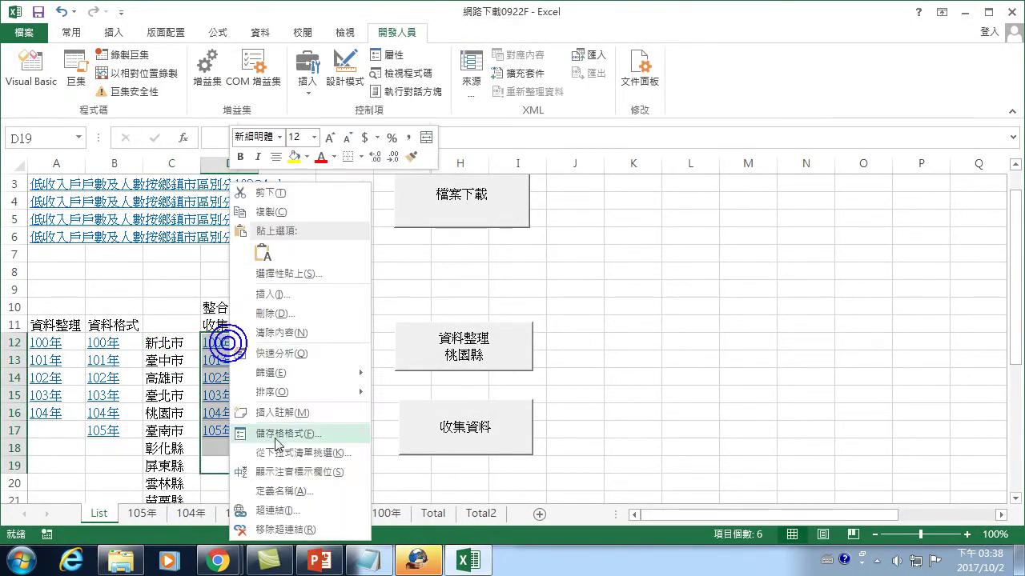
click(270, 528)
click(221, 343)
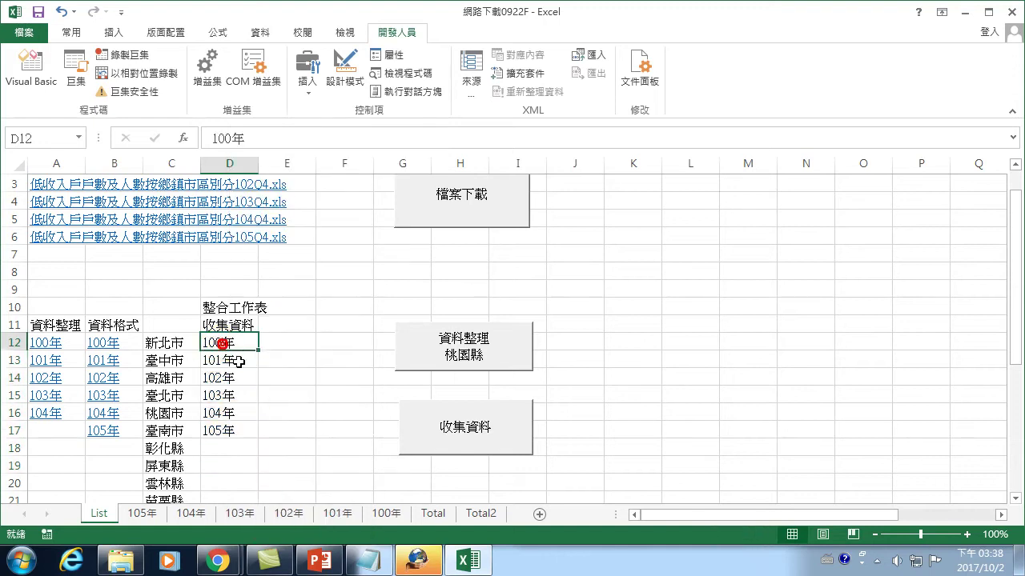
click(433, 513)
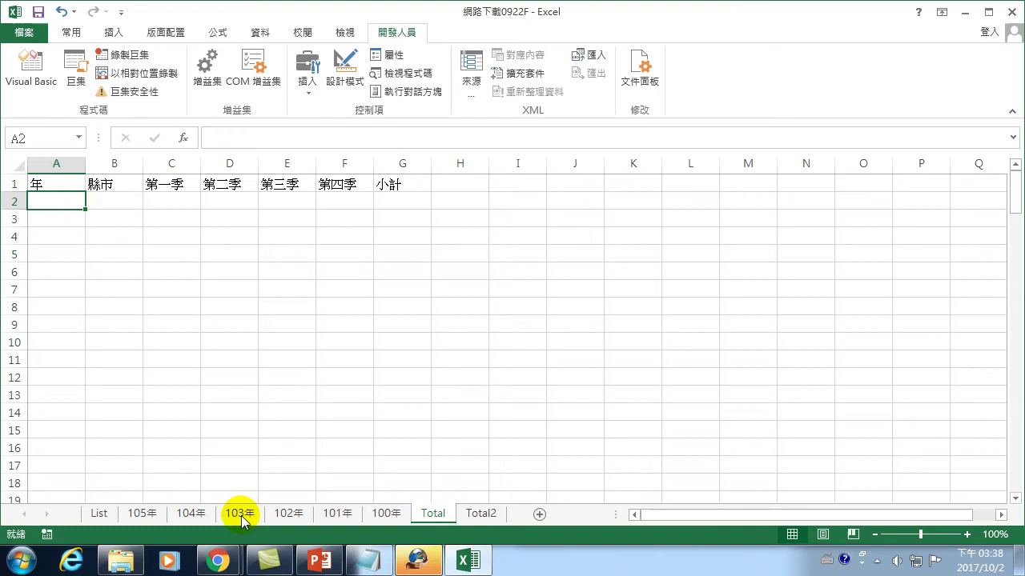
click(99, 513)
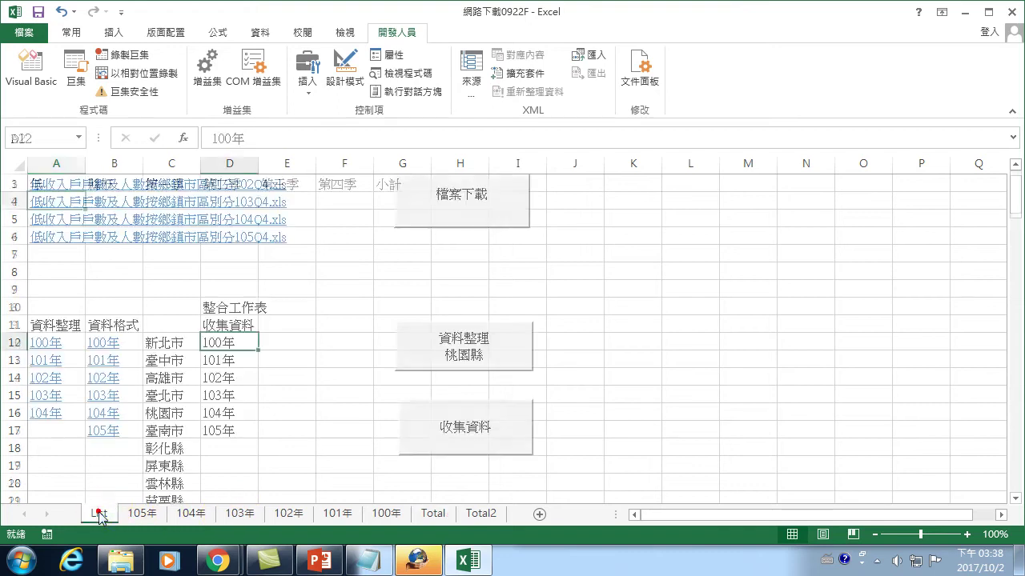
Step: Run 合併工作表收集部份資料1002 and debug the runtime error it raises
click(76, 68)
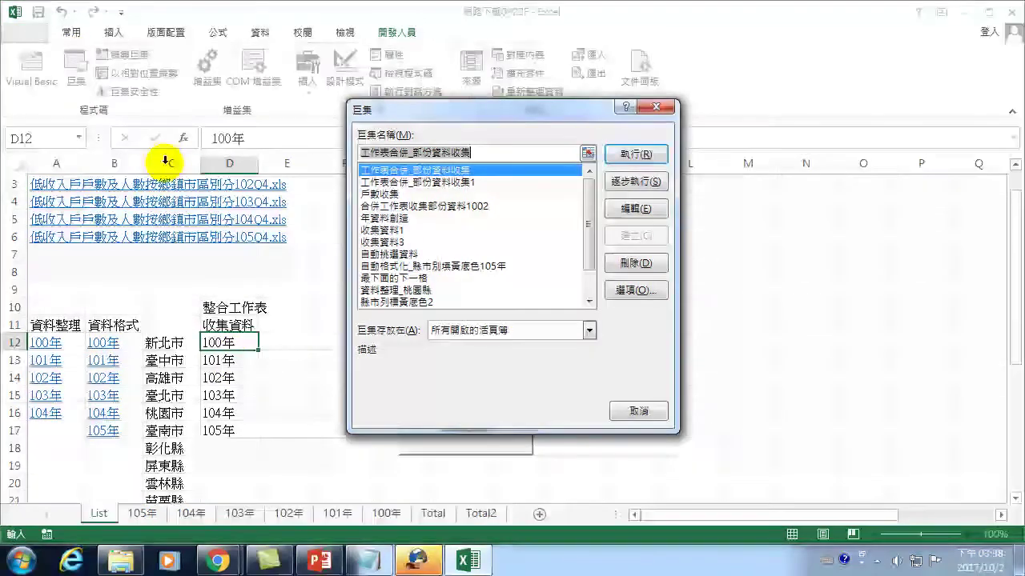
click(385, 206)
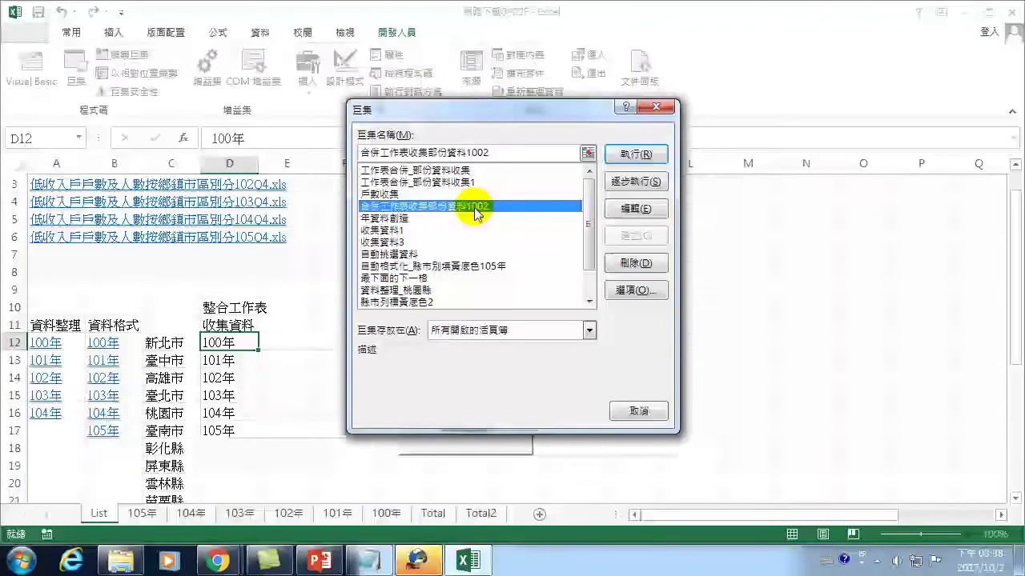
click(618, 153)
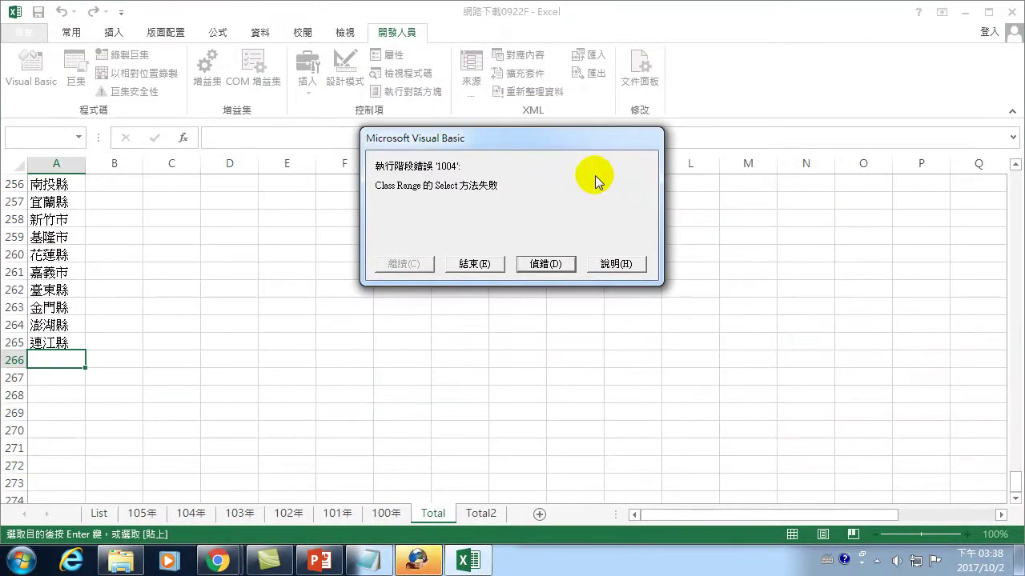
click(543, 264)
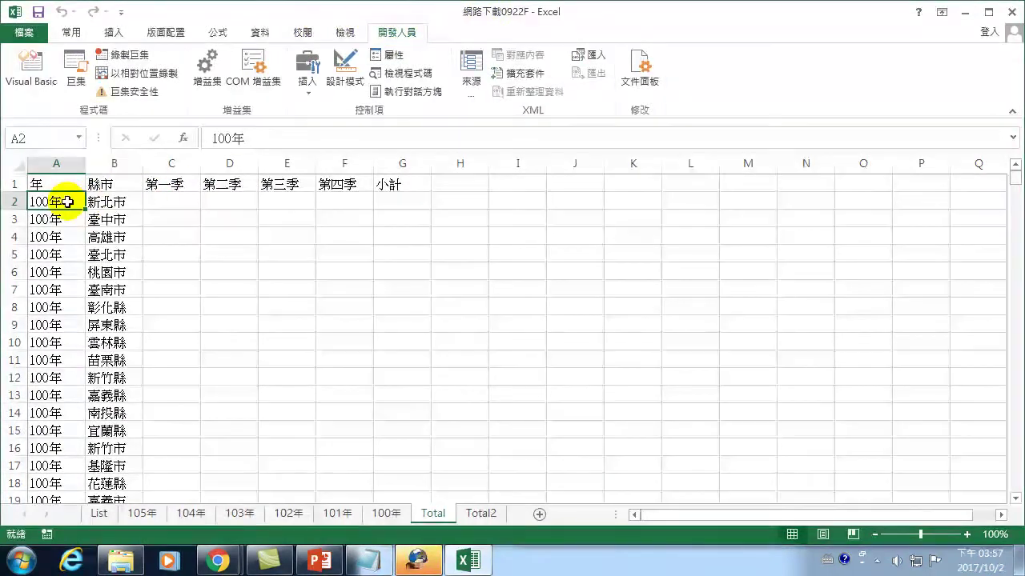
click(76, 71)
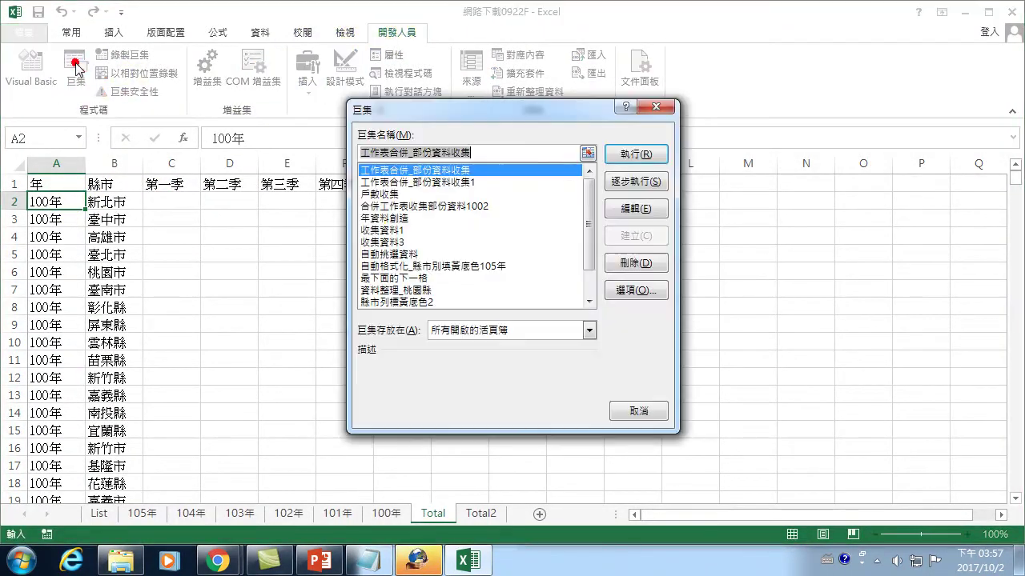
click(385, 230)
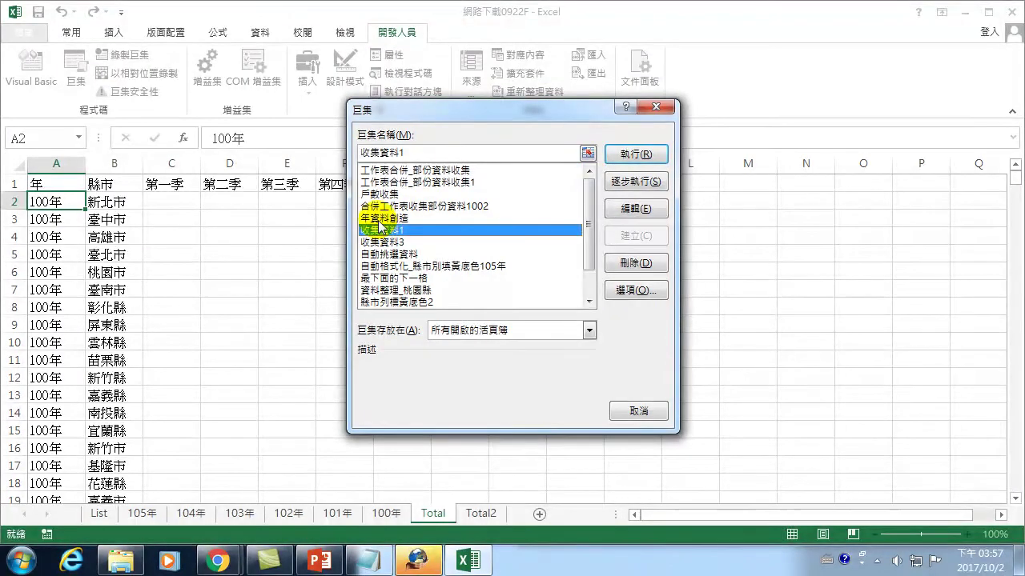
click(383, 218)
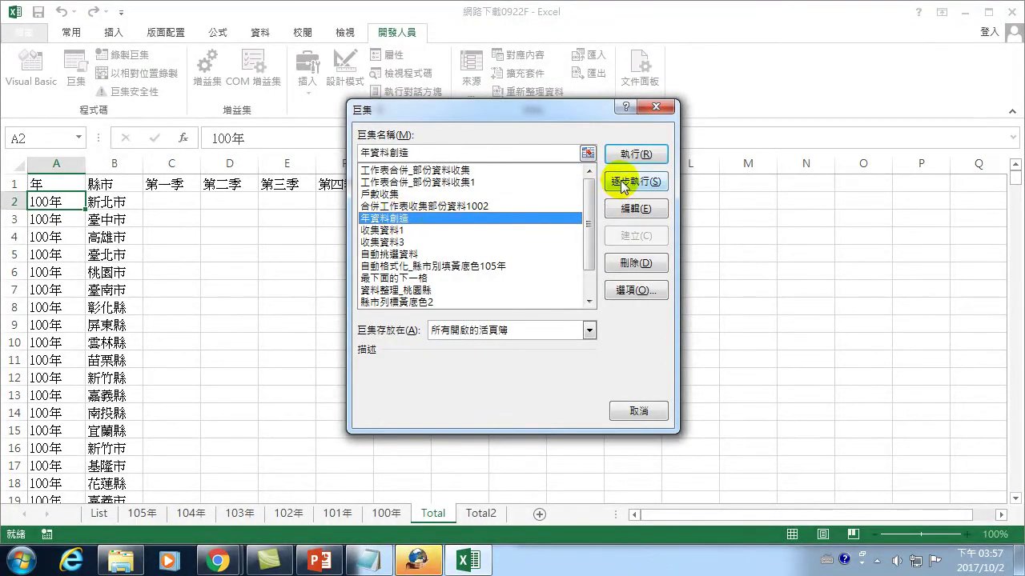
click(648, 211)
scroll(352, 260, up, 1)
scroll(352, 260, up, 2)
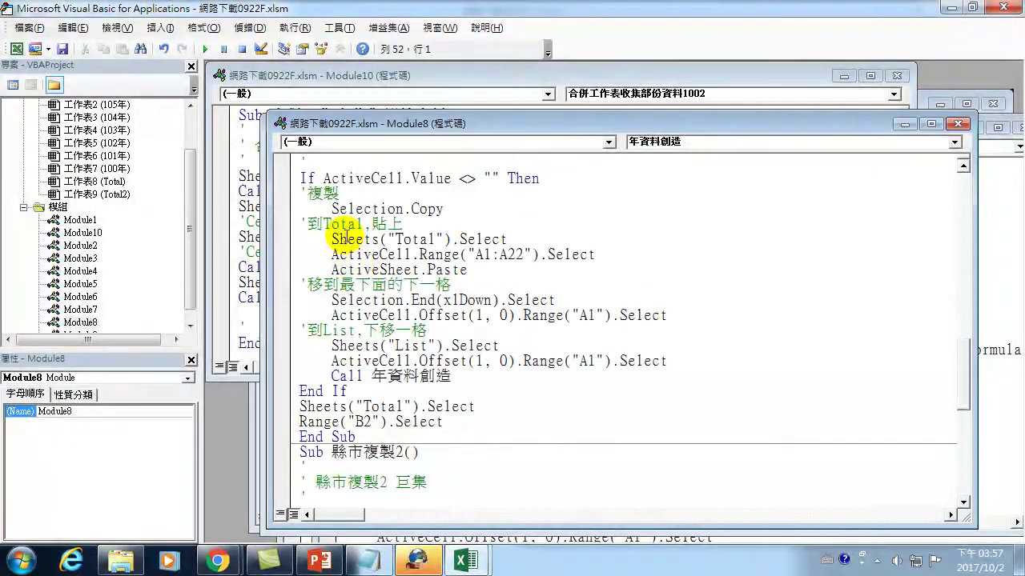
scroll(333, 255, up, 1)
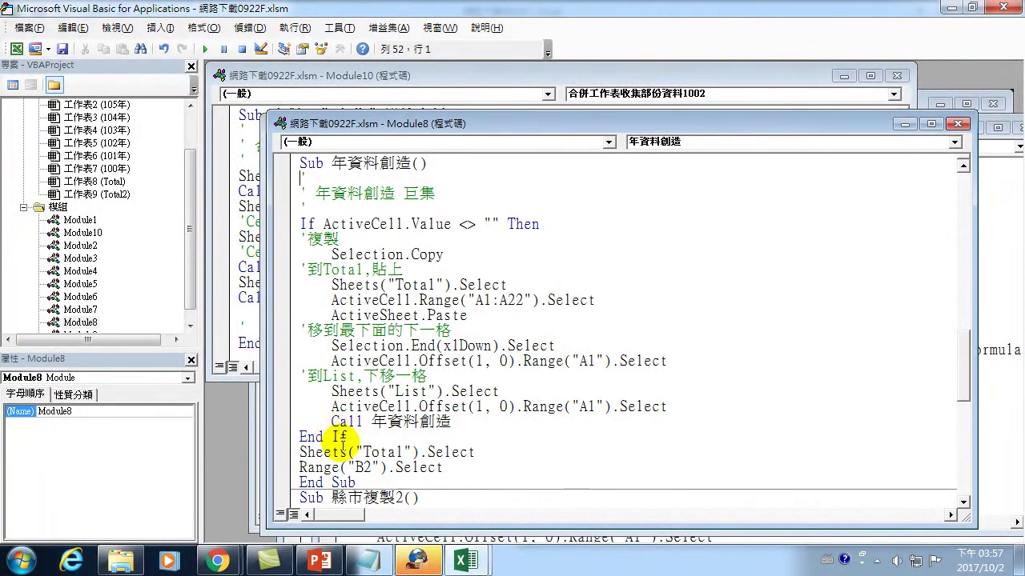
drag(299, 452, 425, 453)
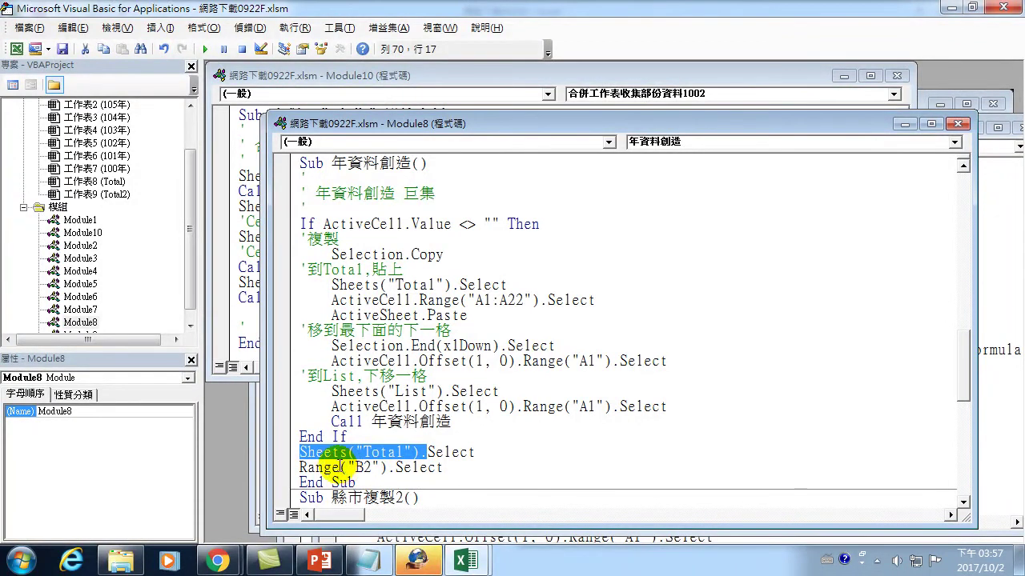
click(297, 468)
drag(297, 468, 393, 471)
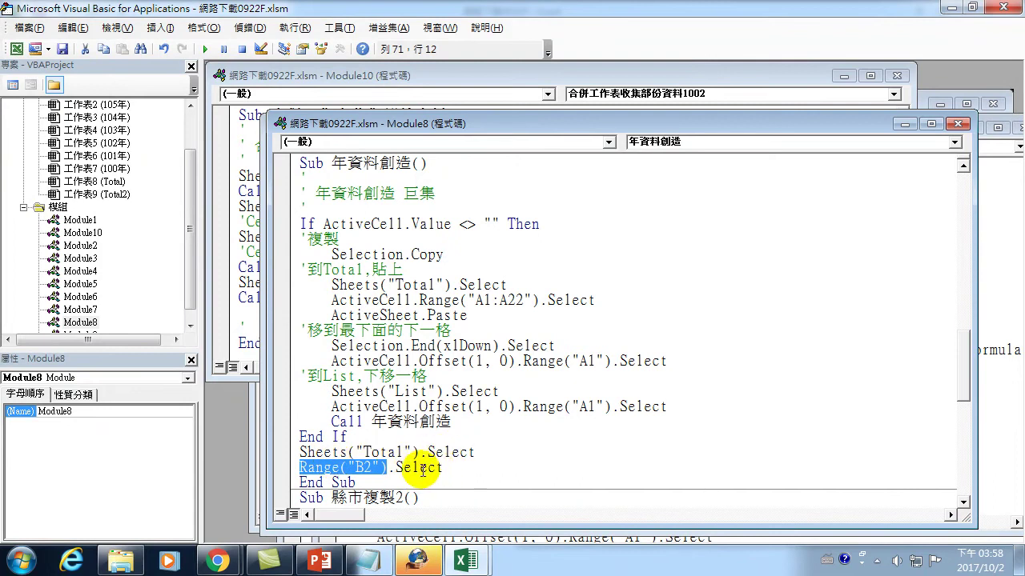
click(386, 434)
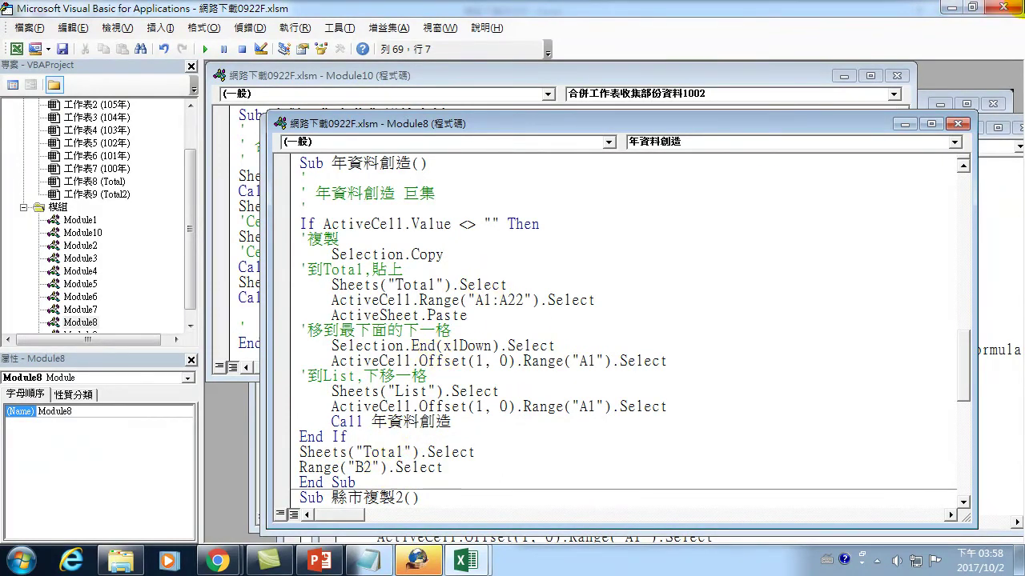
click(1011, 8)
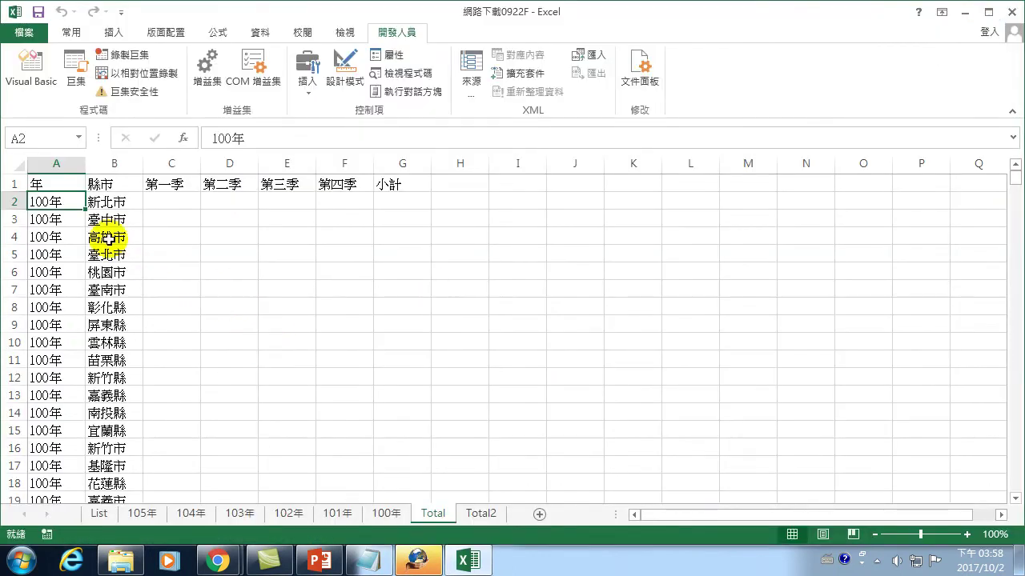
Step: Check the filled Total sheet down to its first empty row, then select cell B2
scroll(56, 448, down, 6)
scroll(57, 462, down, 7)
scroll(56, 463, down, 13)
scroll(55, 460, down, 7)
scroll(55, 448, down, 12)
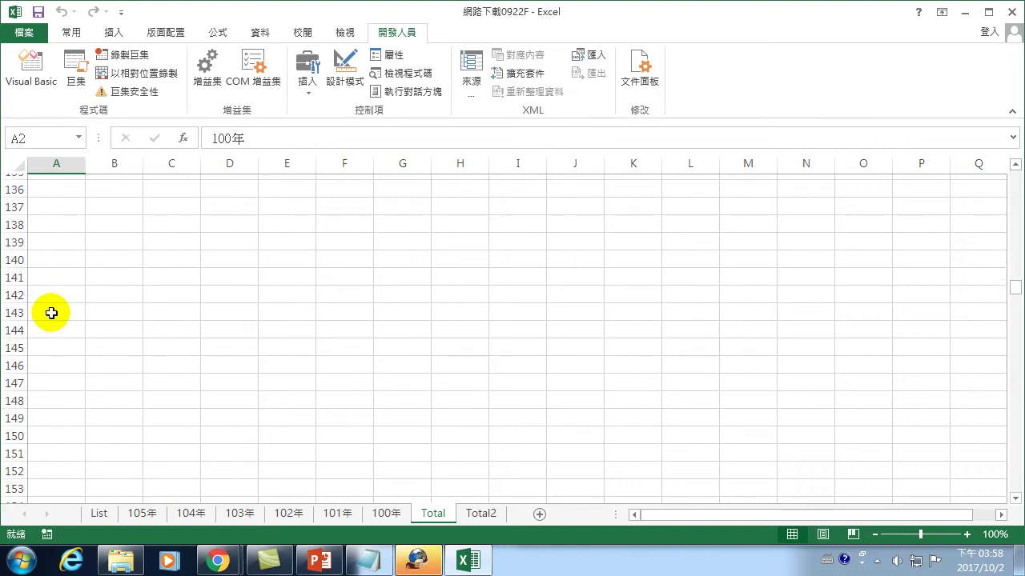
scroll(51, 313, up, 4)
click(50, 360)
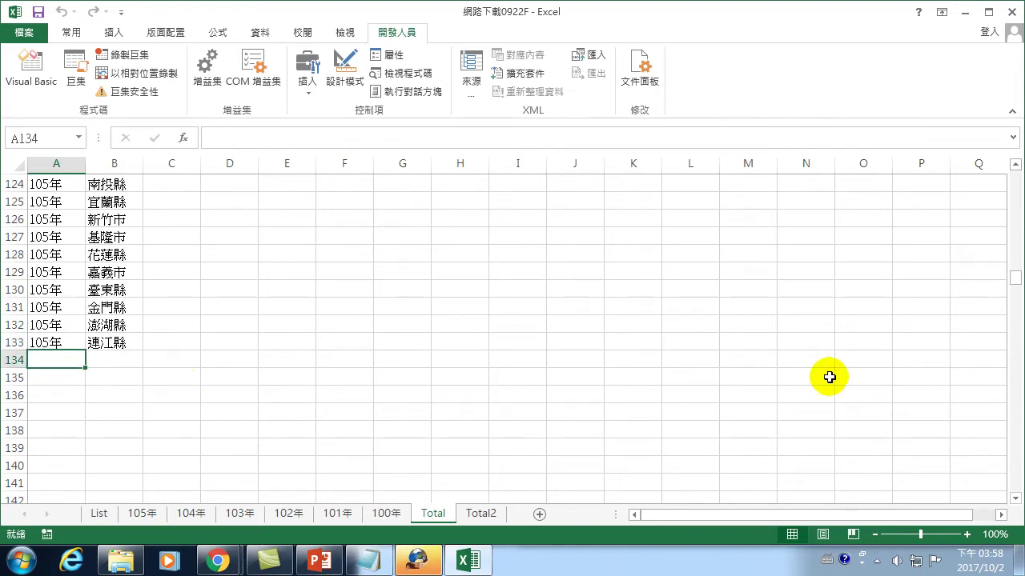
drag(1015, 277, 1010, 91)
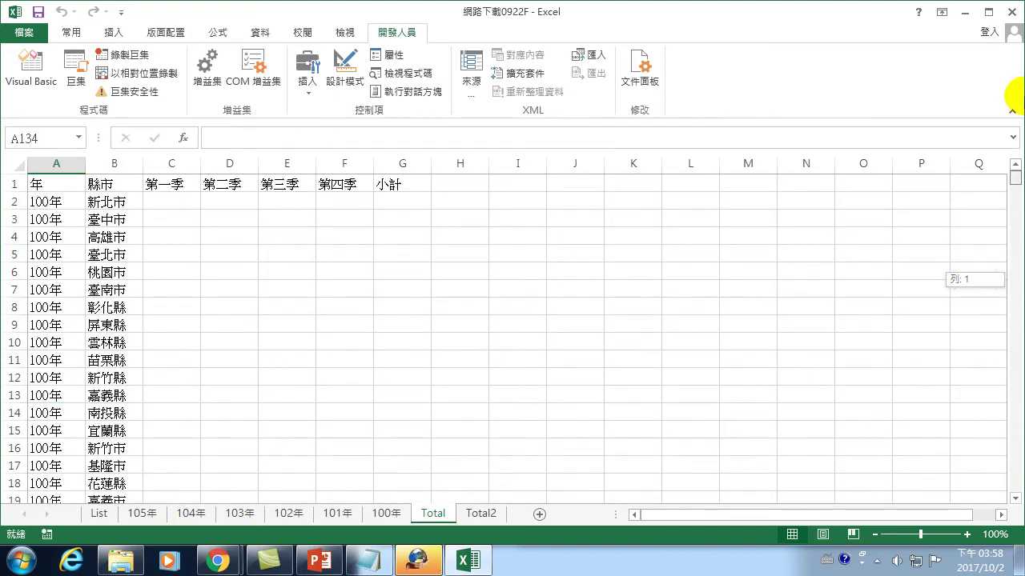
click(112, 201)
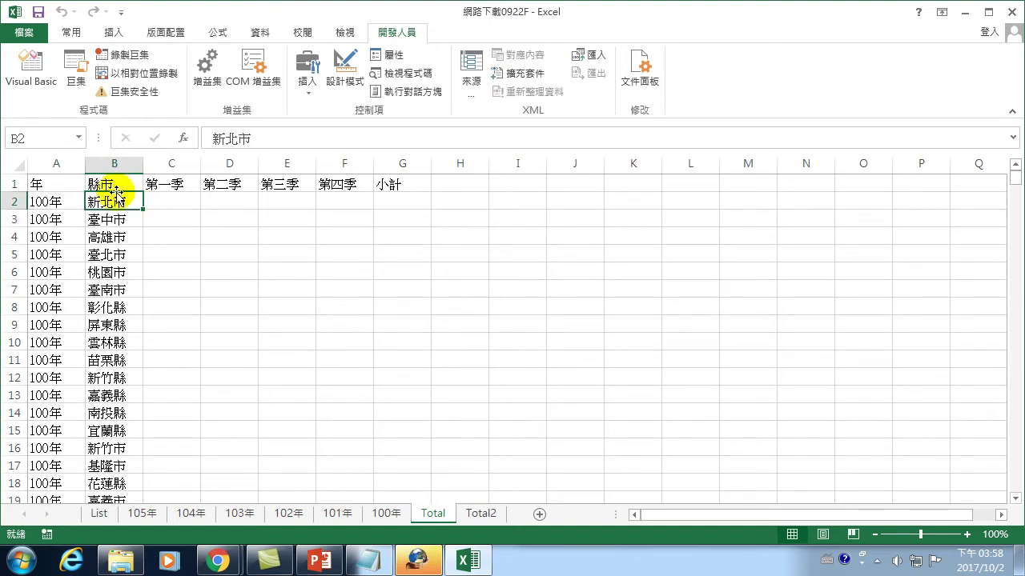
Step: Open the 縣市複製2 macro's code from the Macros list
click(72, 72)
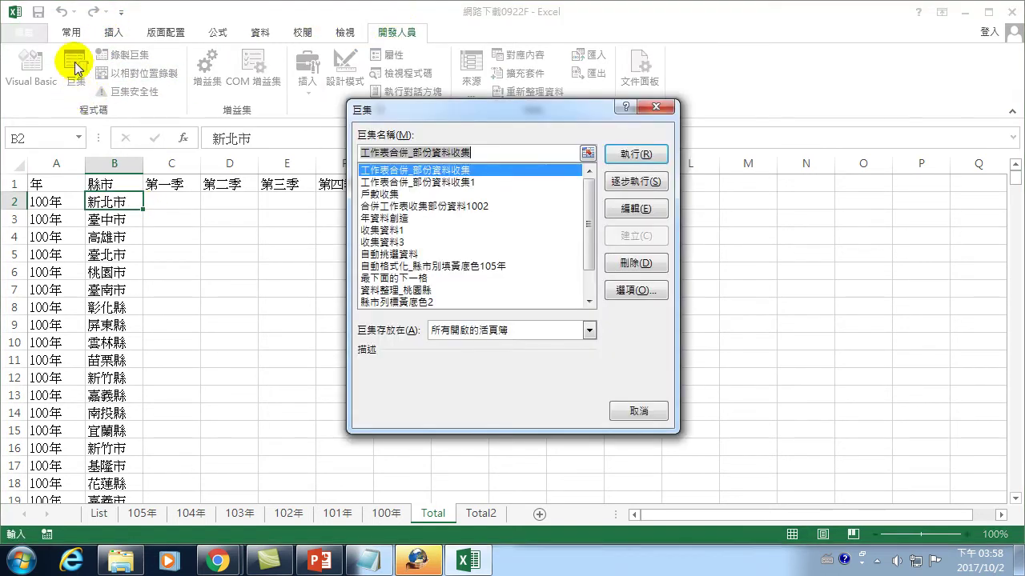
click(383, 254)
scroll(384, 258, down, 1)
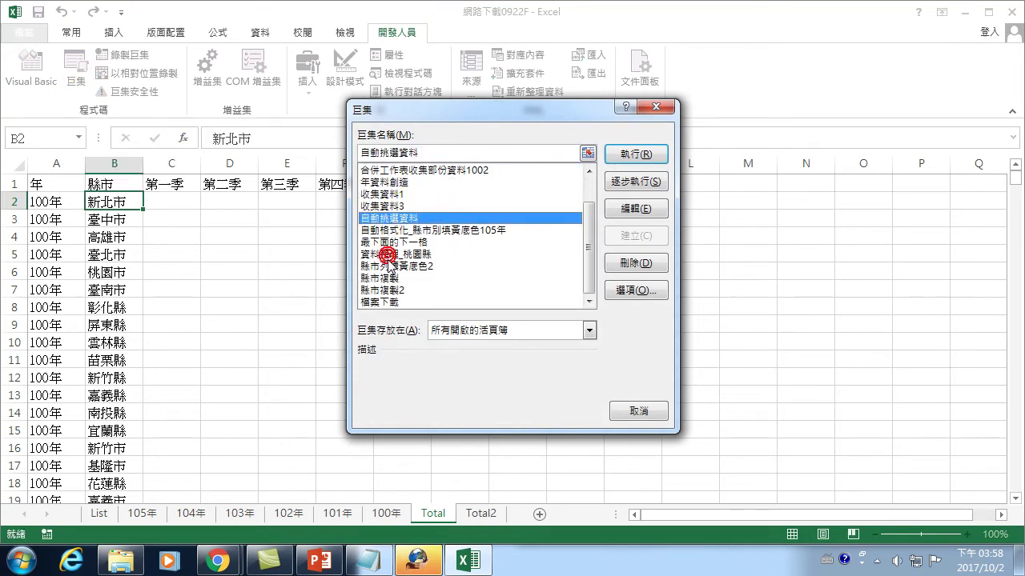
click(389, 290)
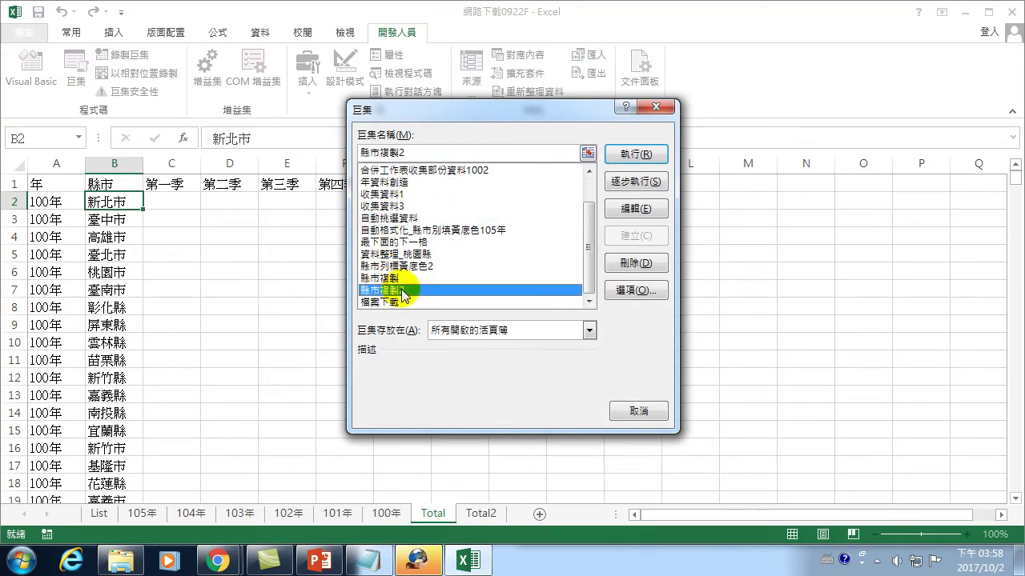
click(641, 210)
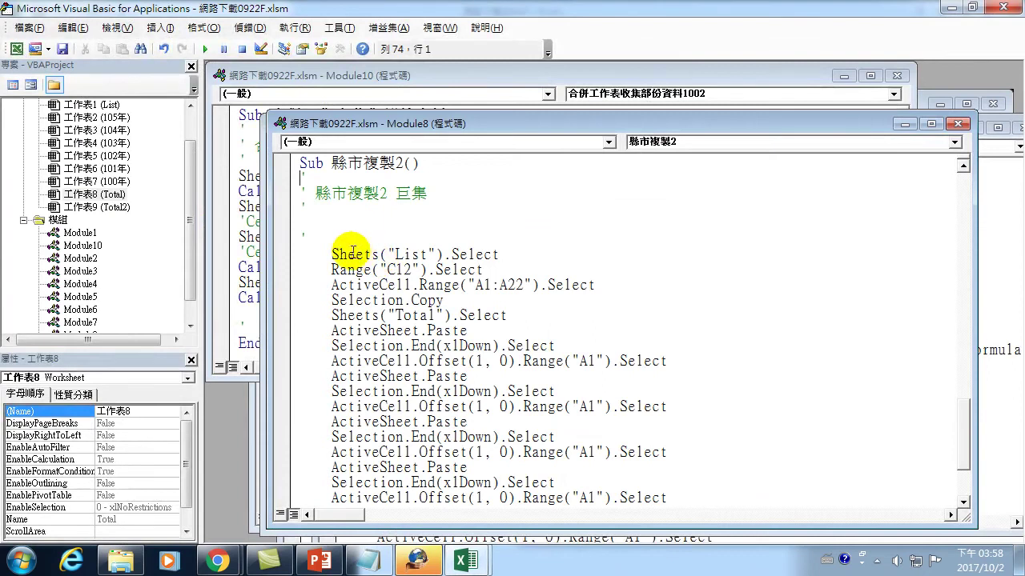
Step: Add Range("C2").Select as the last line before End Sub in 縣市複製2
drag(332, 255, 503, 255)
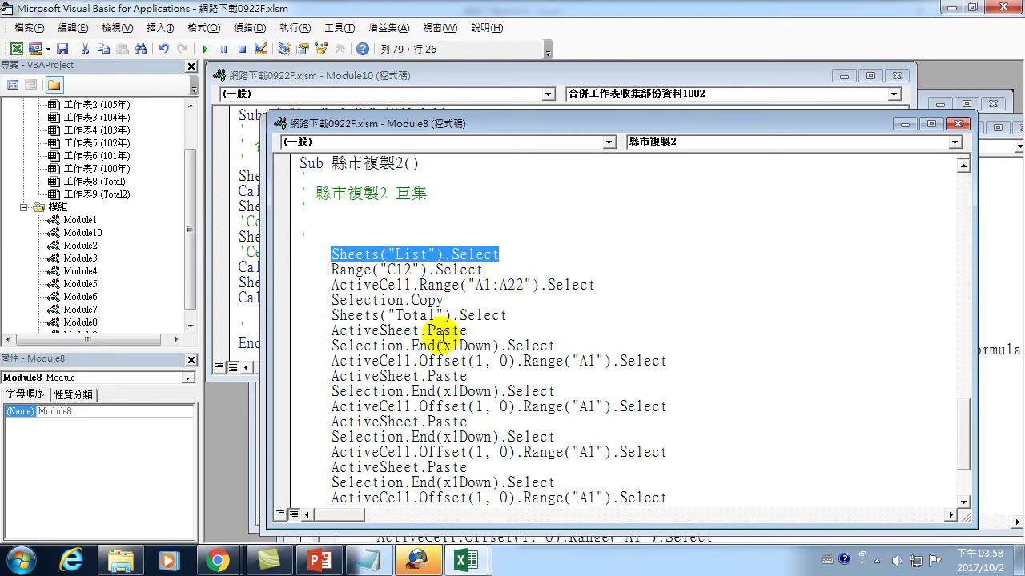
scroll(408, 336, down, 3)
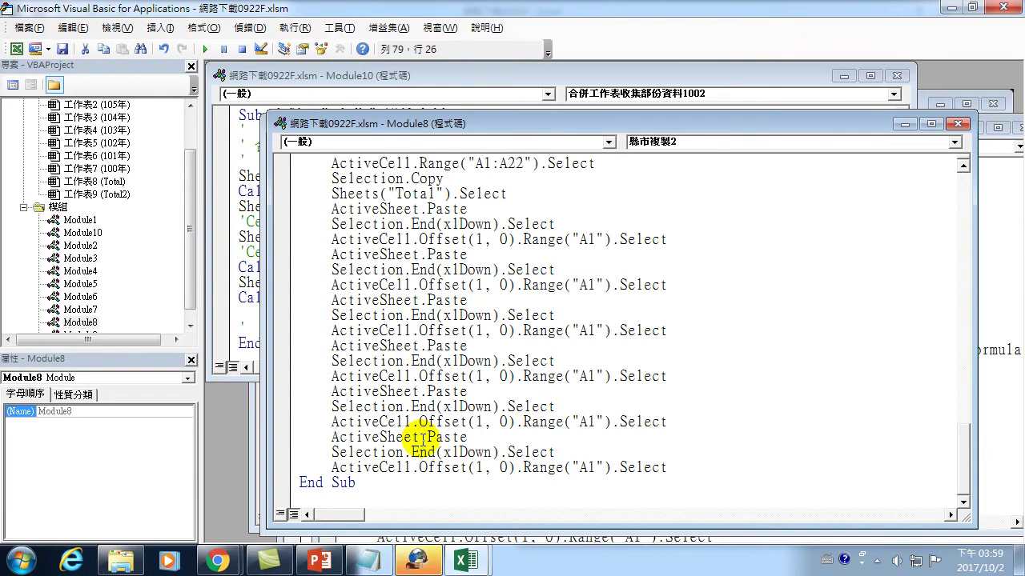
click(503, 468)
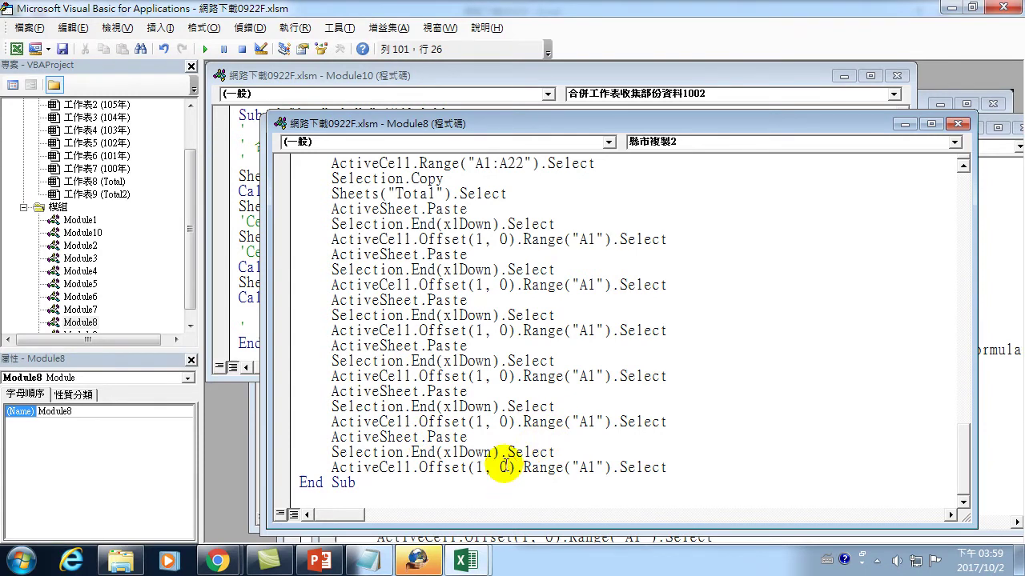
click(697, 472)
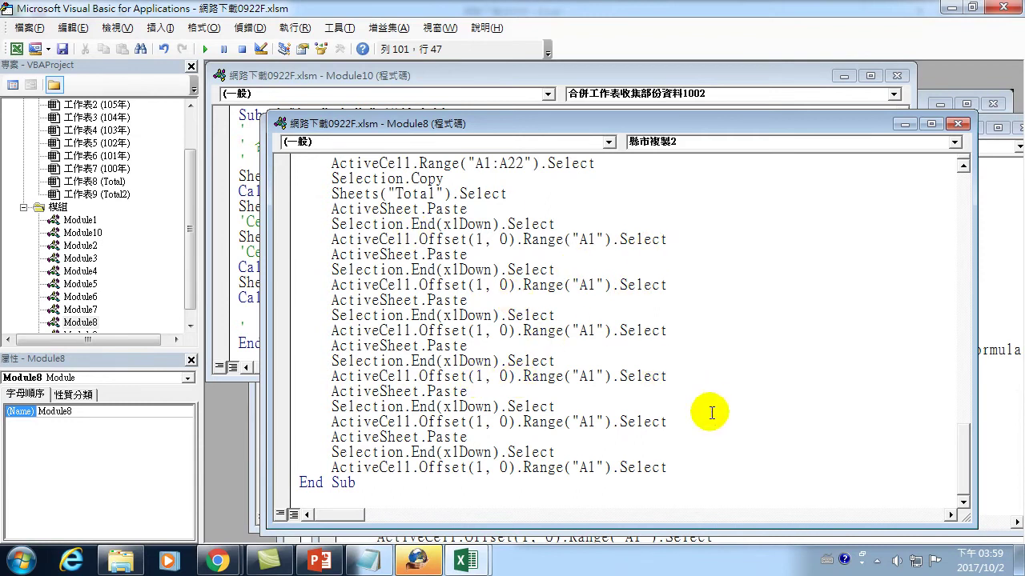
key(Return)
text(range)
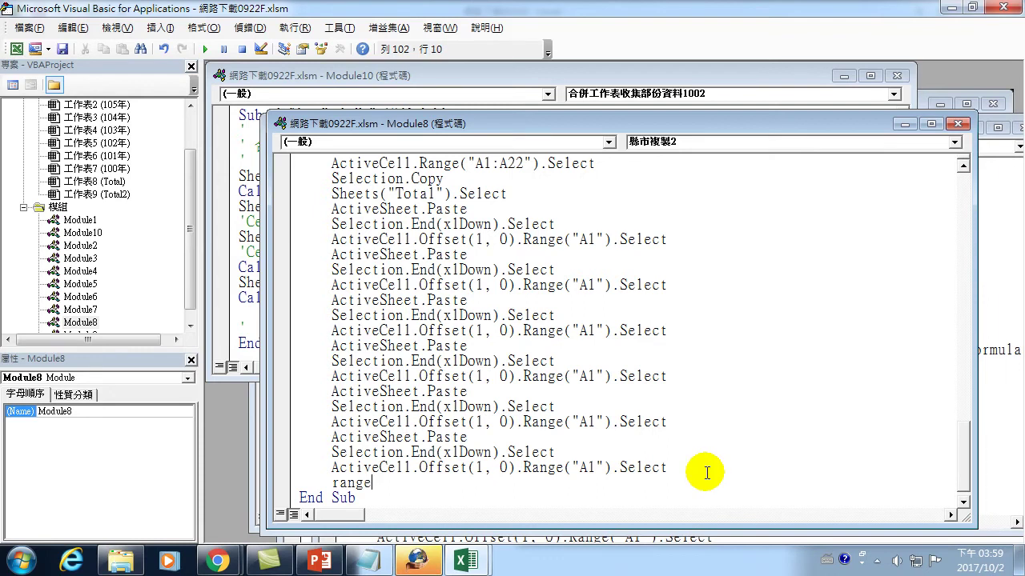
text(("C)
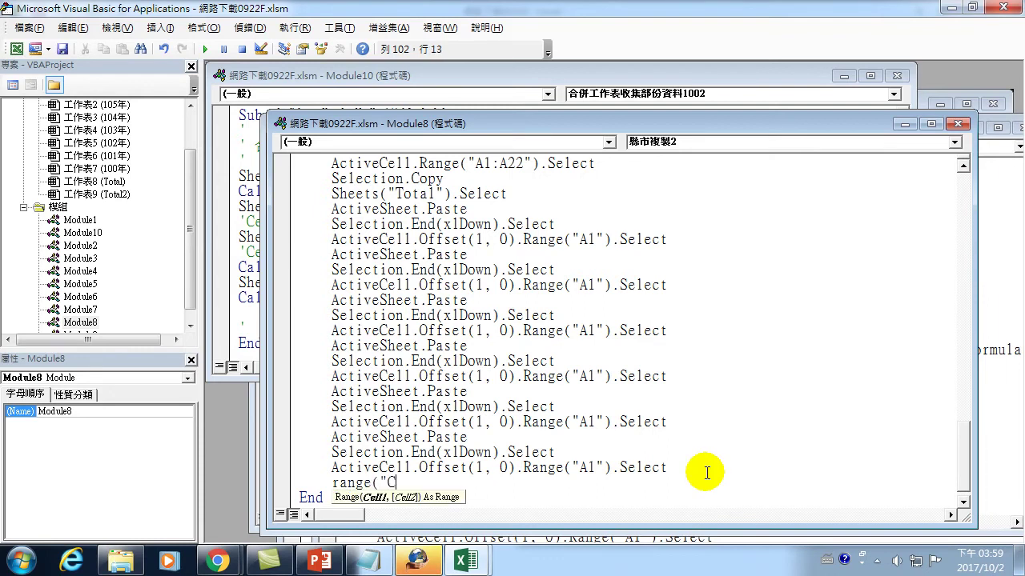
text(2"))
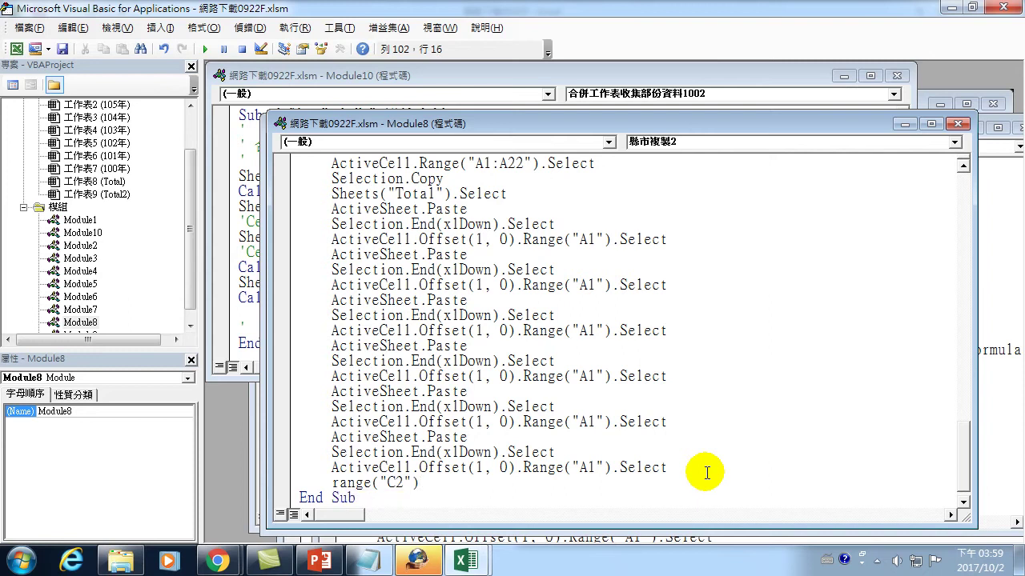
text(.select)
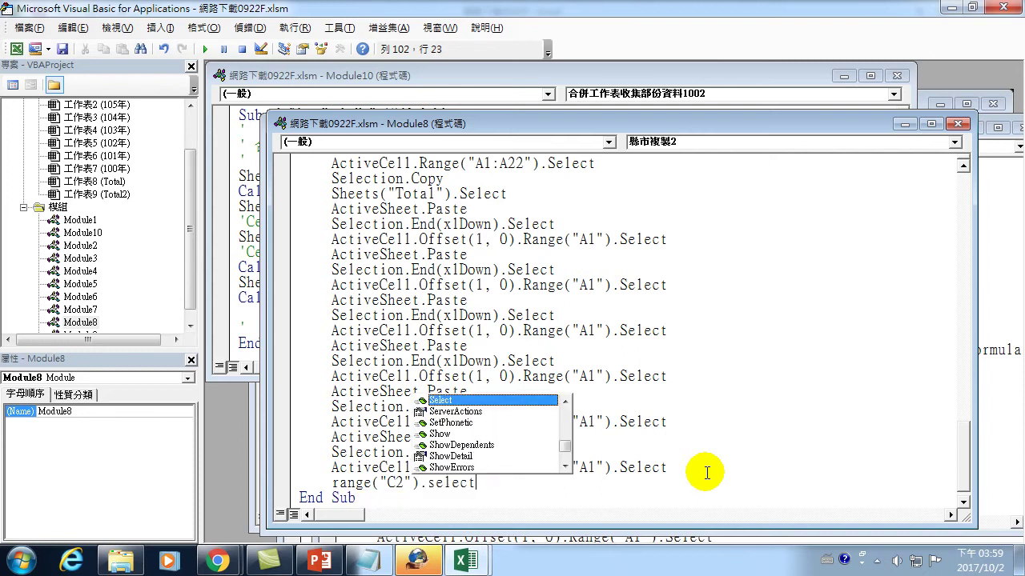
click(540, 318)
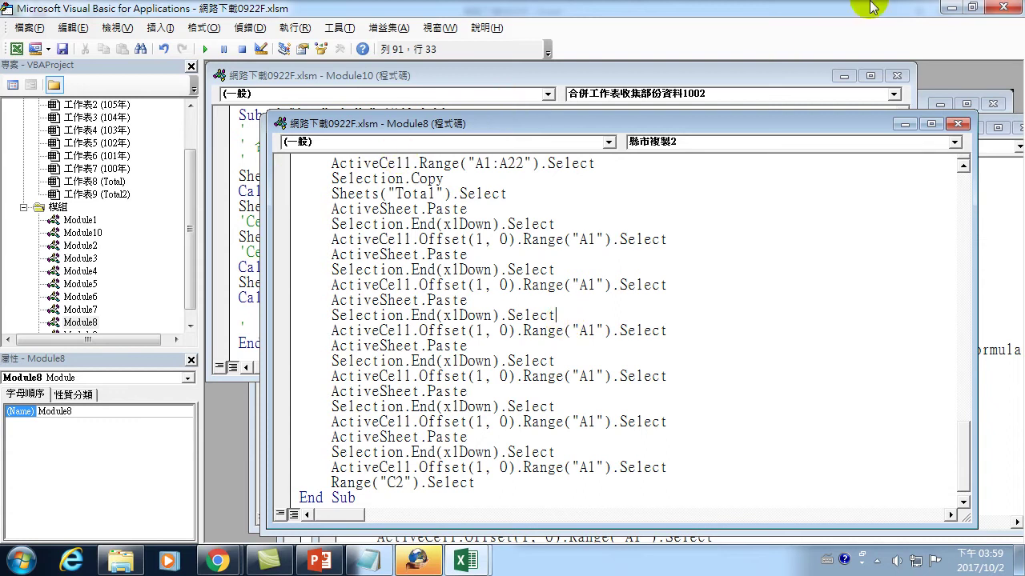
click(951, 7)
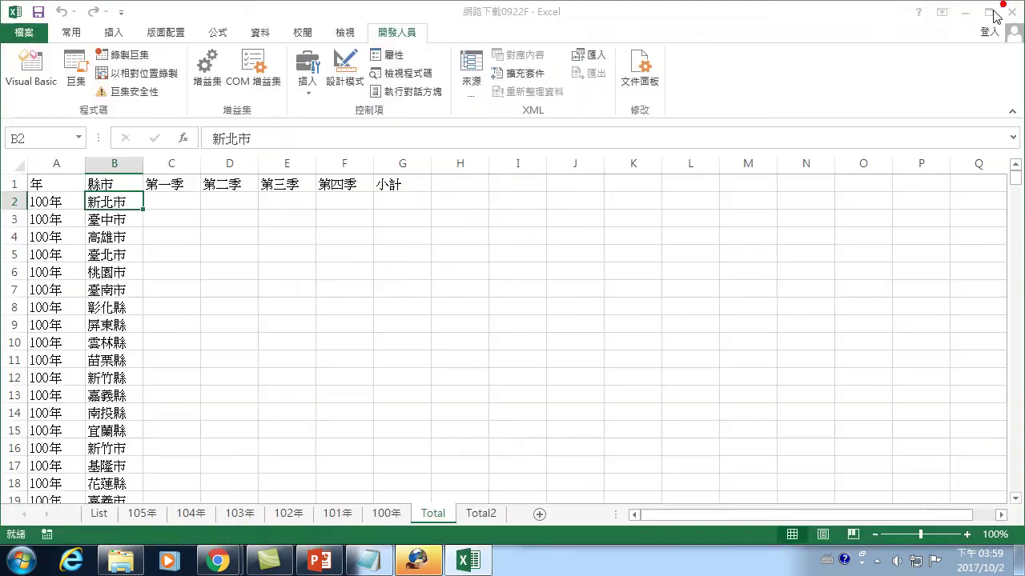
click(162, 199)
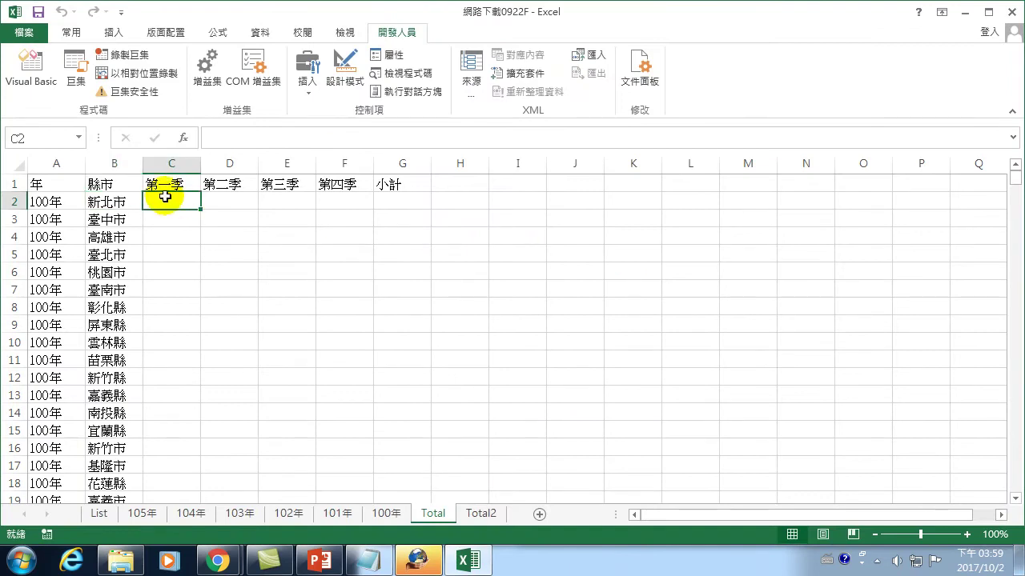
click(71, 71)
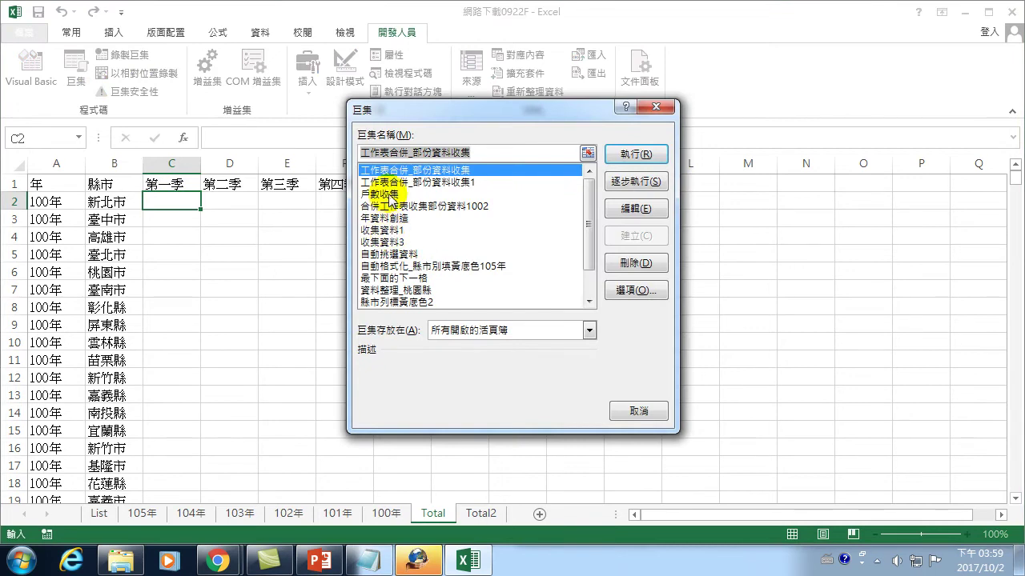
click(388, 194)
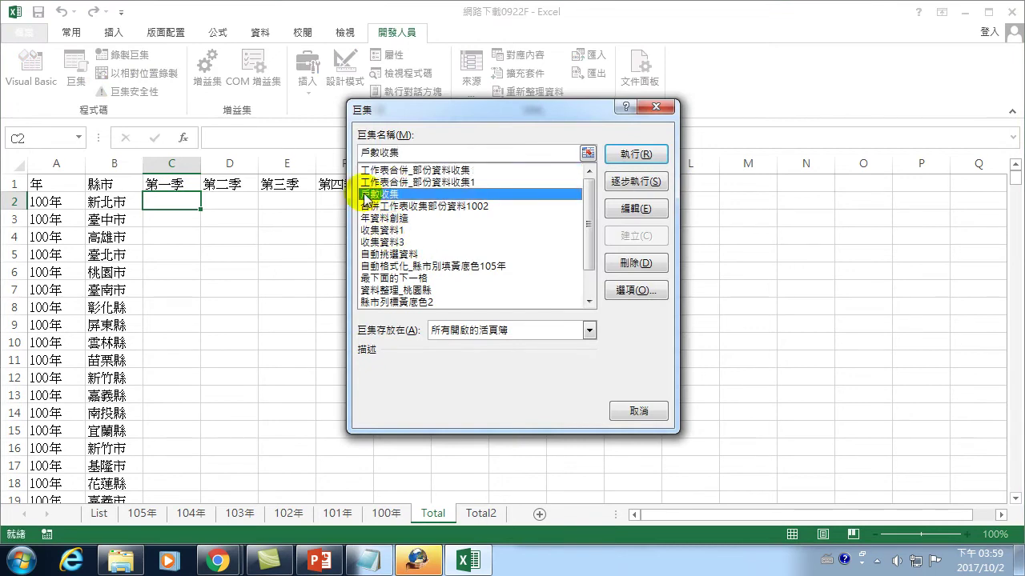
click(614, 207)
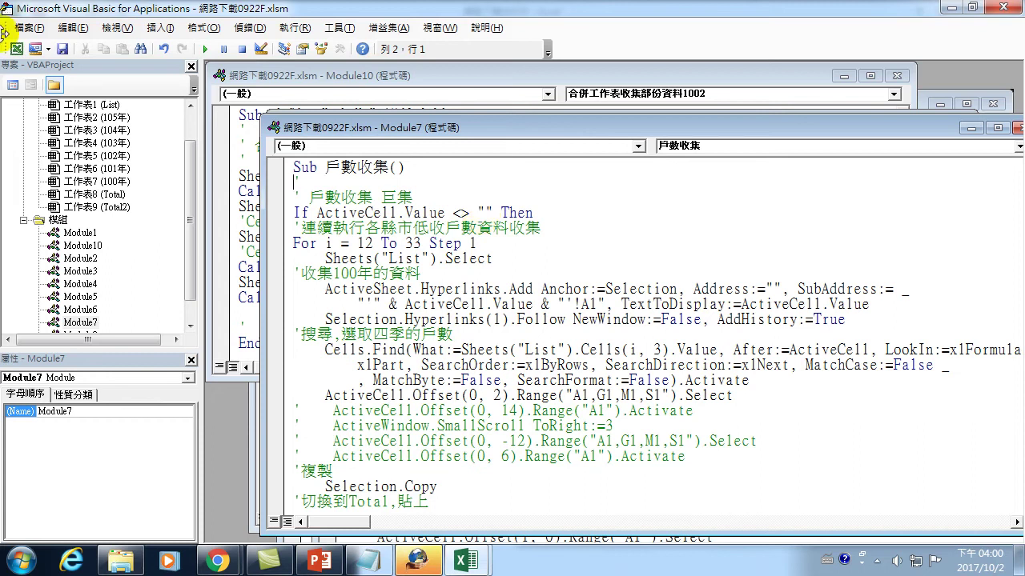
click(1001, 8)
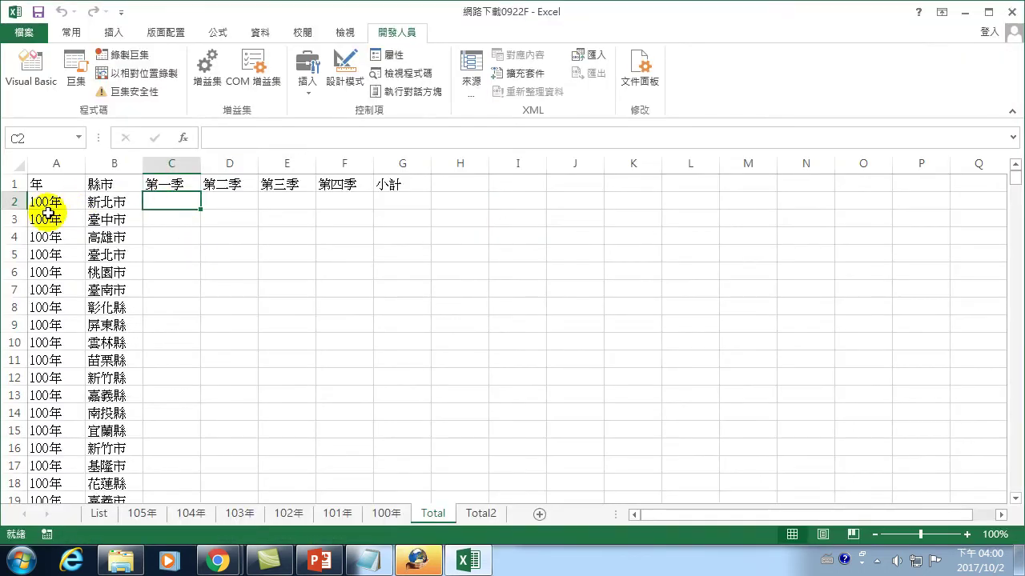
Step: Delete the filled year and county rows from row 2 down on the Total sheet
mouse_move(16, 201)
mouse_down()
mouse_move(46, 573)
mouse_move(47, 466)
mouse_up()
right_click(135, 359)
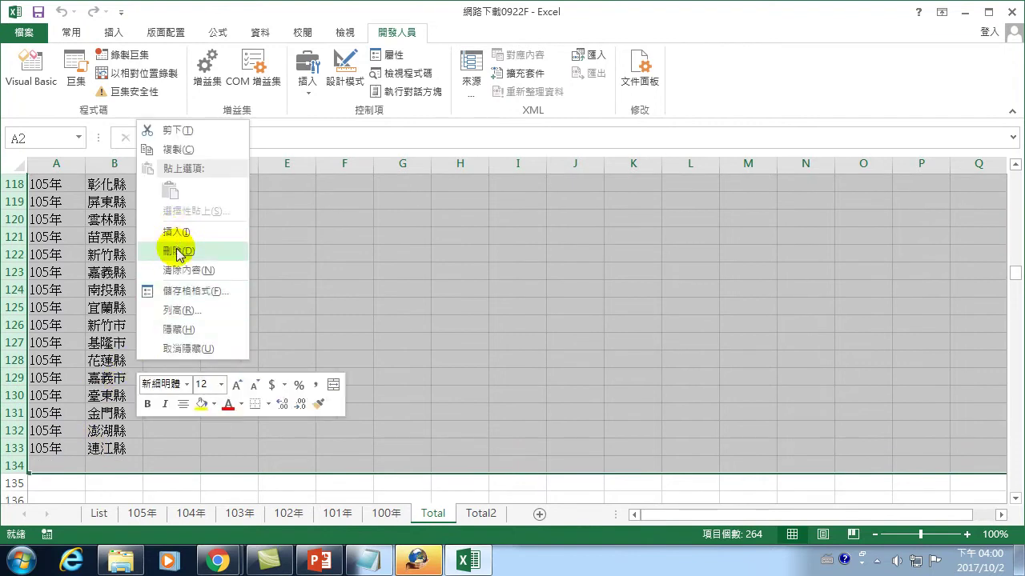
click(176, 249)
scroll(112, 213, up, 15)
click(41, 197)
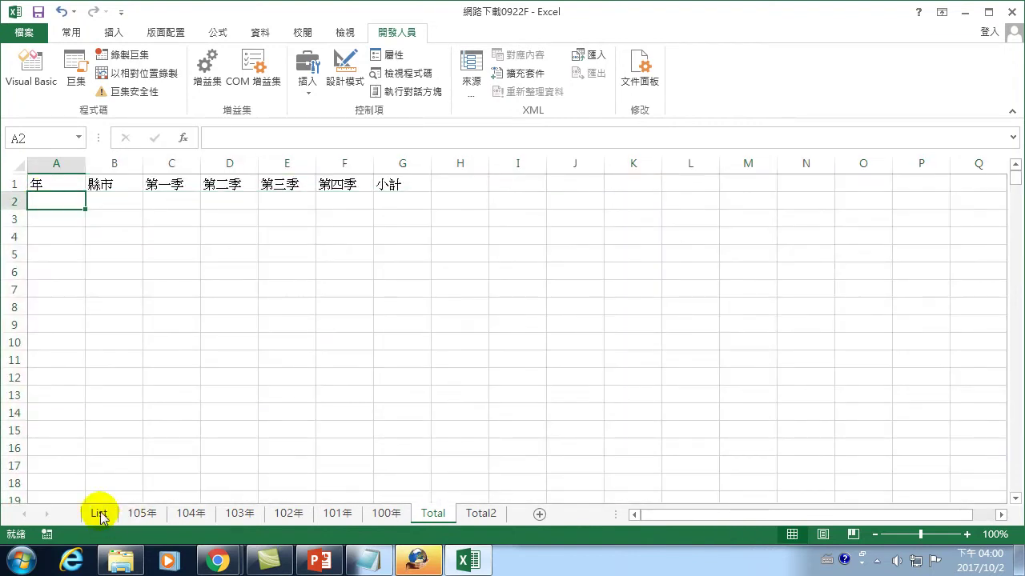
Step: Remove hyperlinks from List's county names in column C from C12 down, then select D12
click(99, 513)
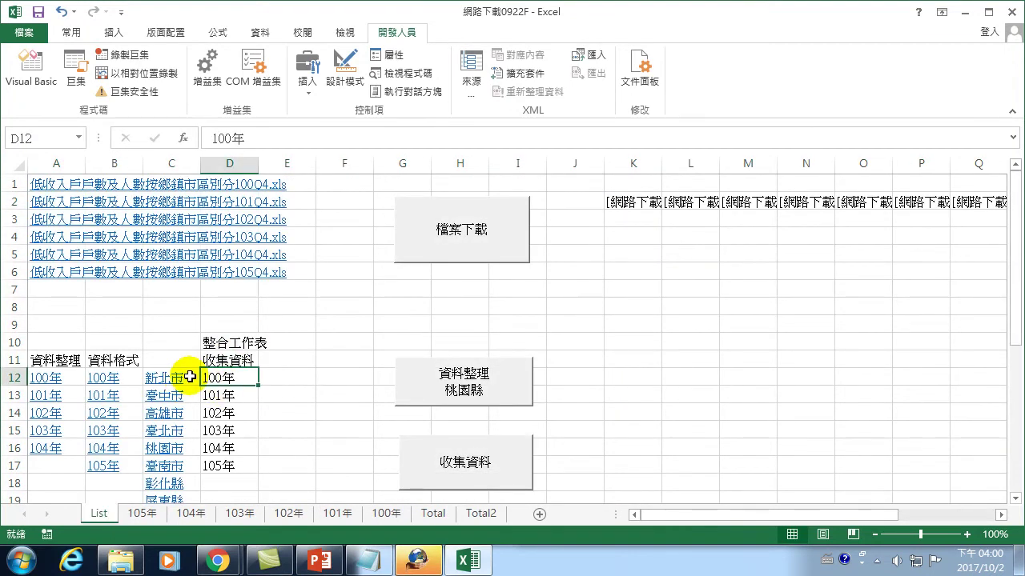
drag(189, 378, 163, 505)
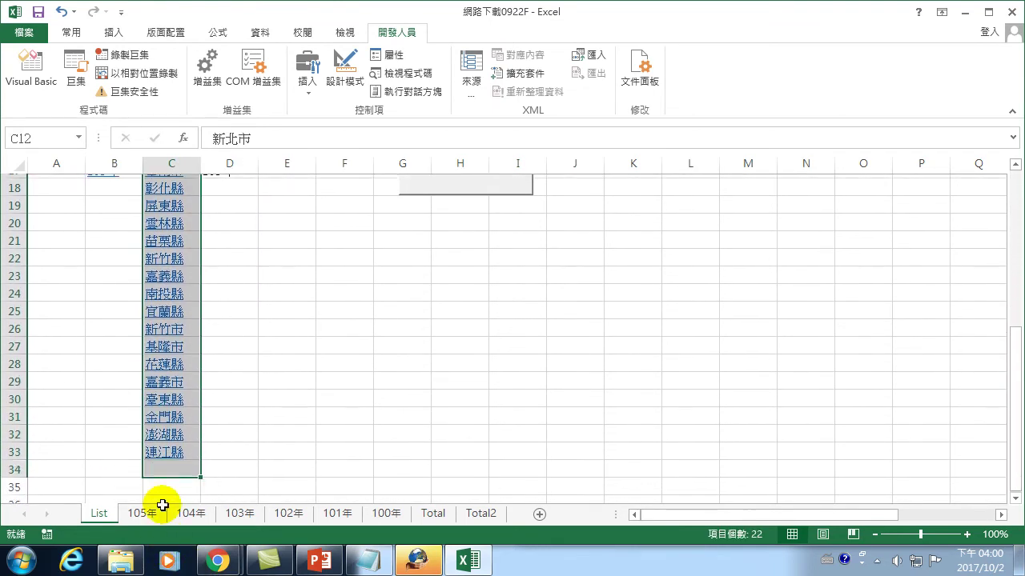
right_click(168, 384)
click(178, 367)
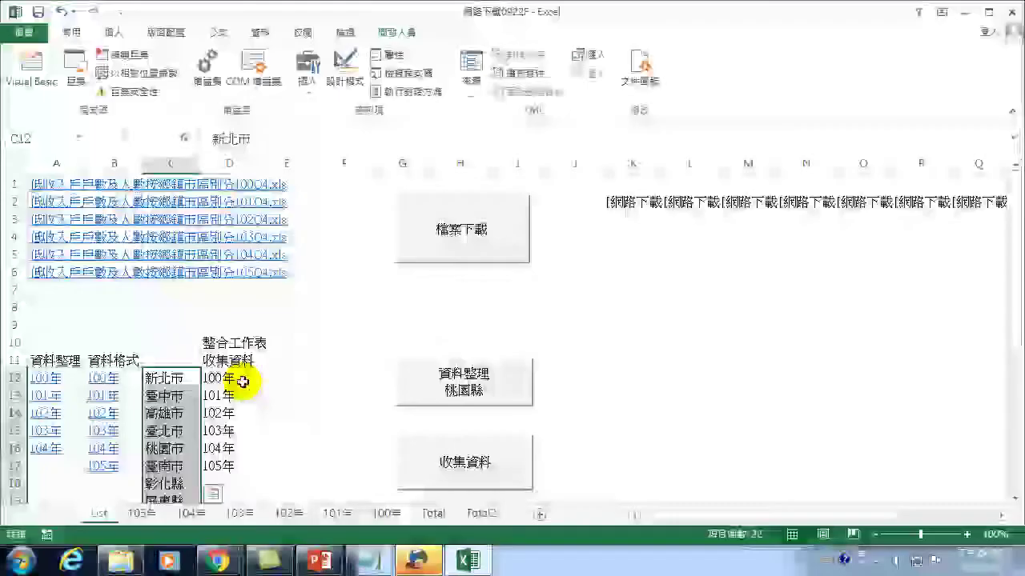
click(243, 381)
Step: Open the 合併工作表收集部份資料1002 macro's code from the Macros list
click(77, 66)
click(443, 206)
click(640, 207)
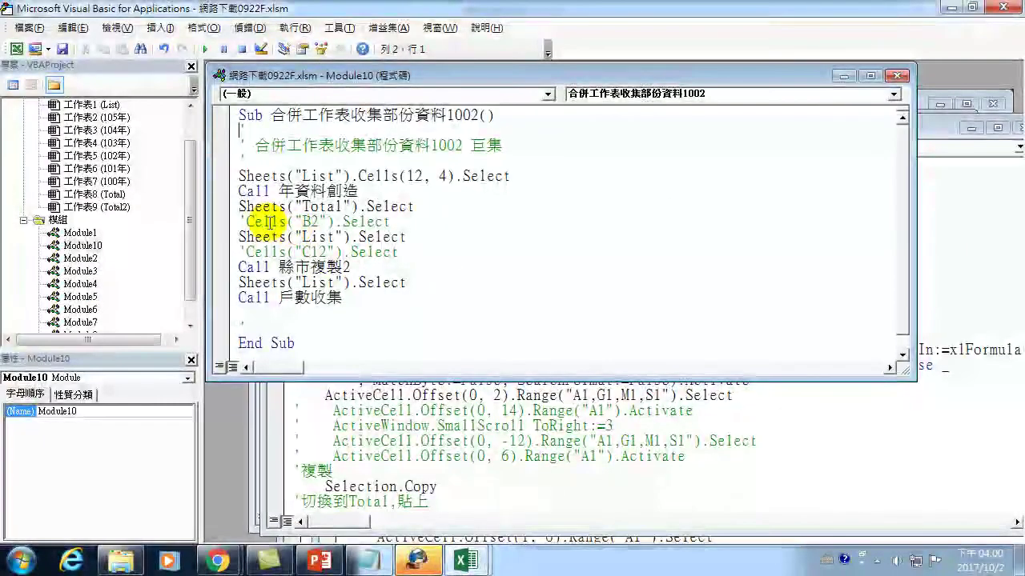
Step: Delete the commented 'Cells("B2") and 'Cells("C12") lines from the main macro
click(227, 222)
key(Delete)
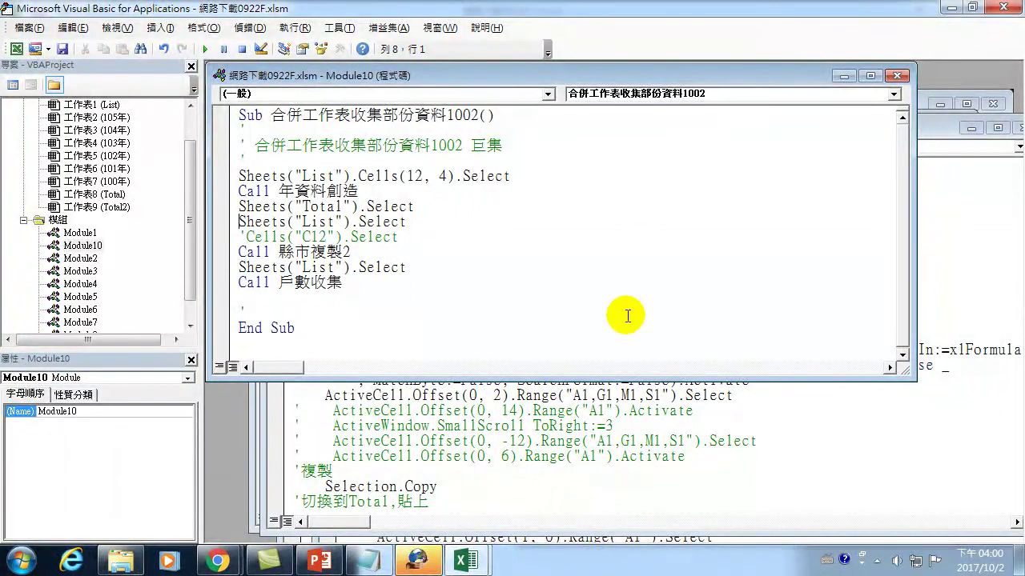
key(shift+End)
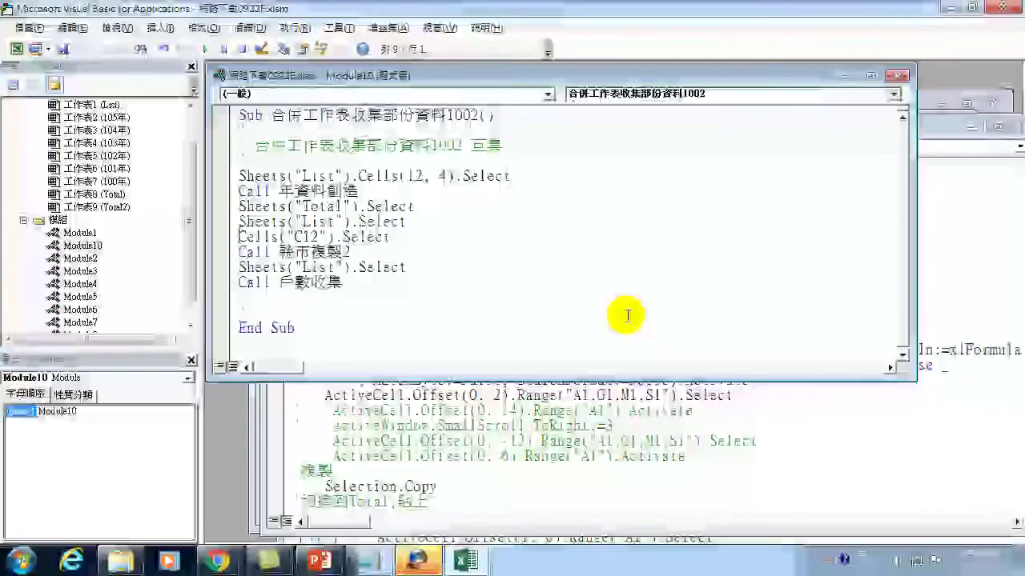
key(Delete)
key(Delete)
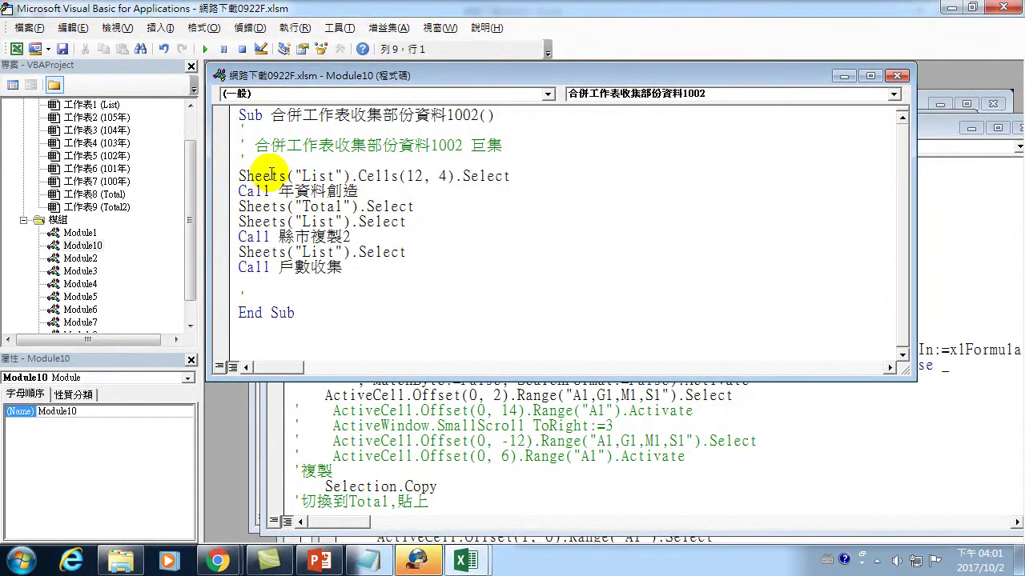
Step: Change the first line to Sheets("List").Select and add Range("D12").Select below it
drag(358, 176, 462, 176)
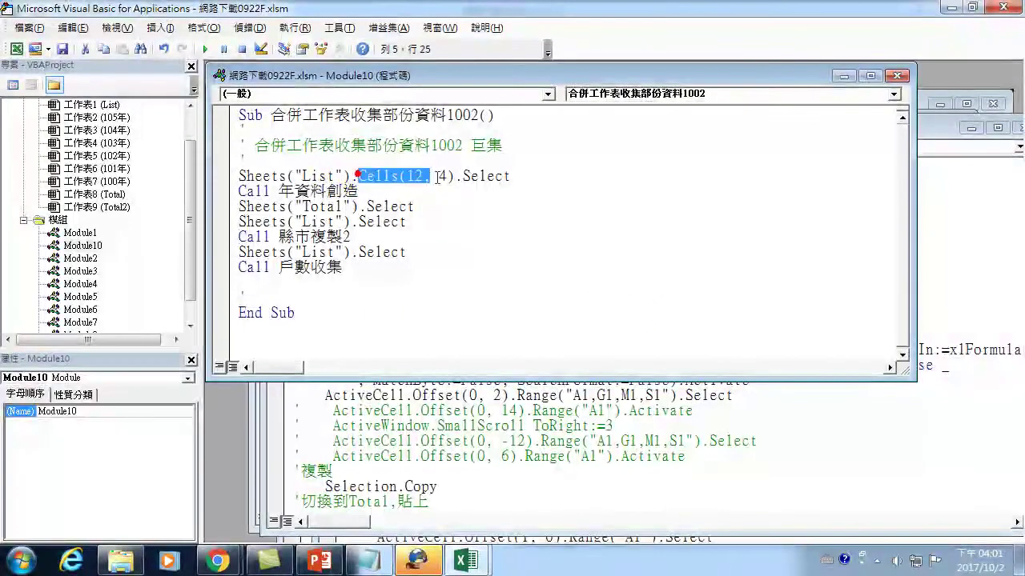
key(Delete)
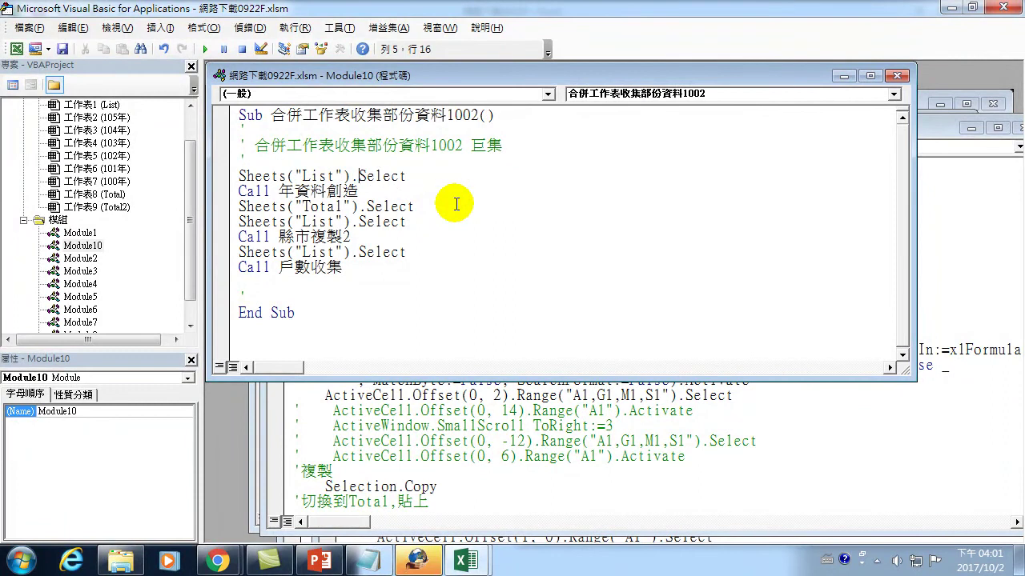
key(Up)
key(Return)
text(nge()
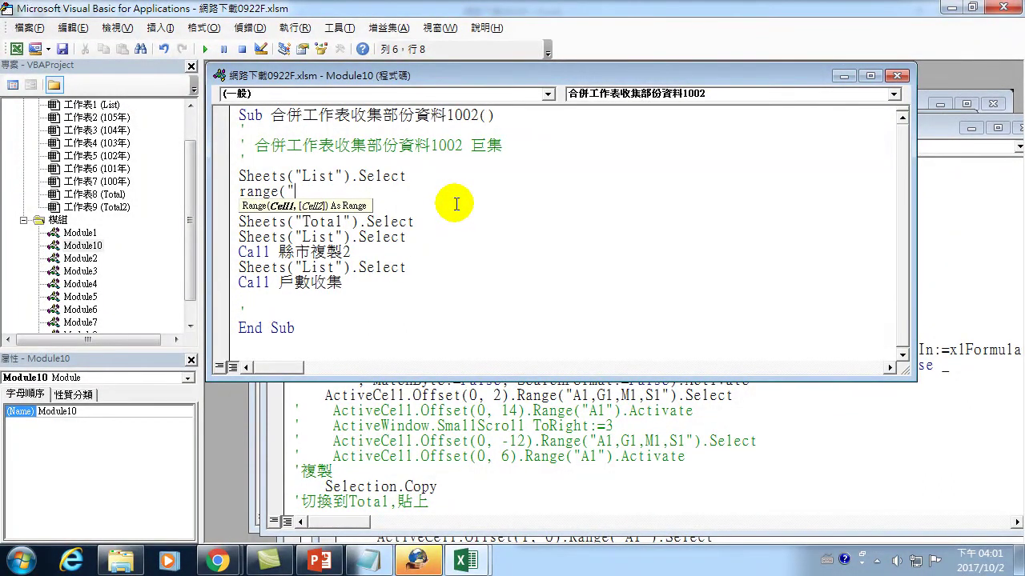
text("D12")
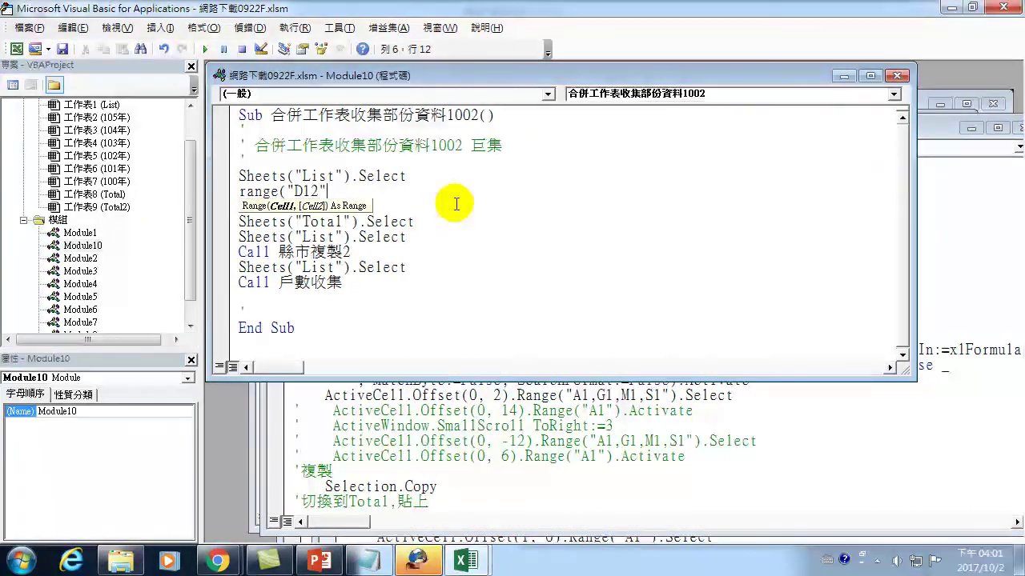
text().select)
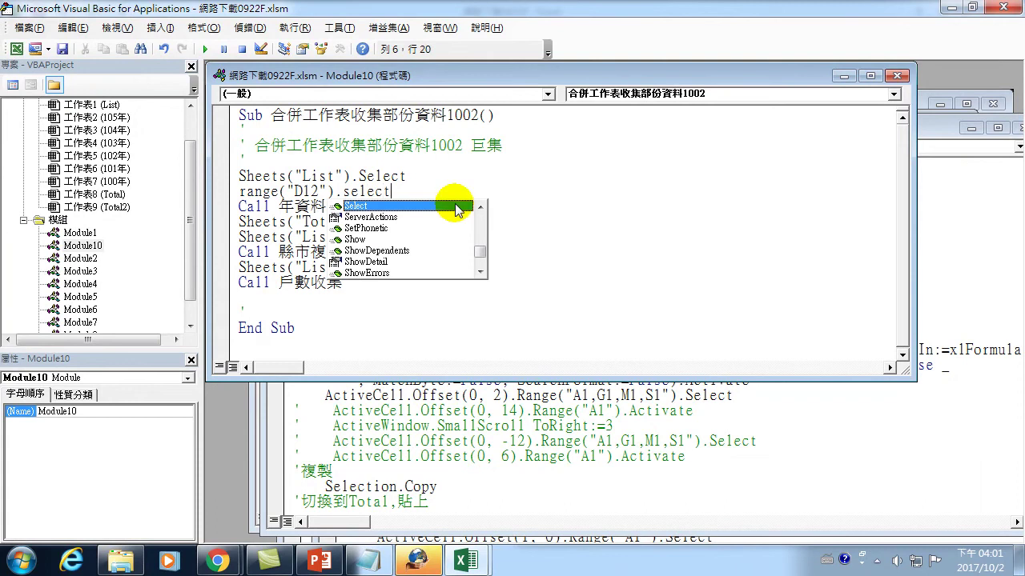
click(278, 247)
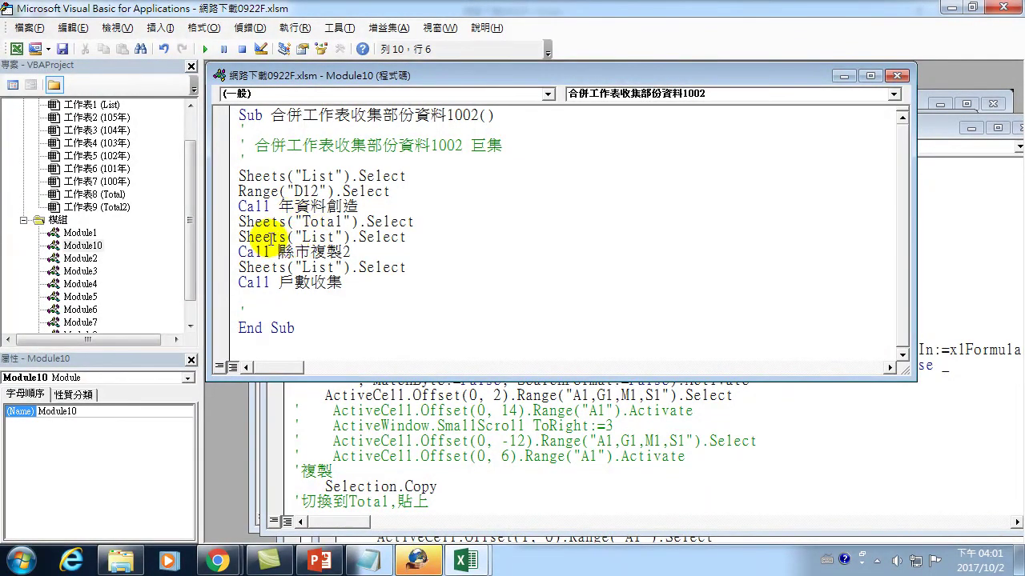
click(234, 222)
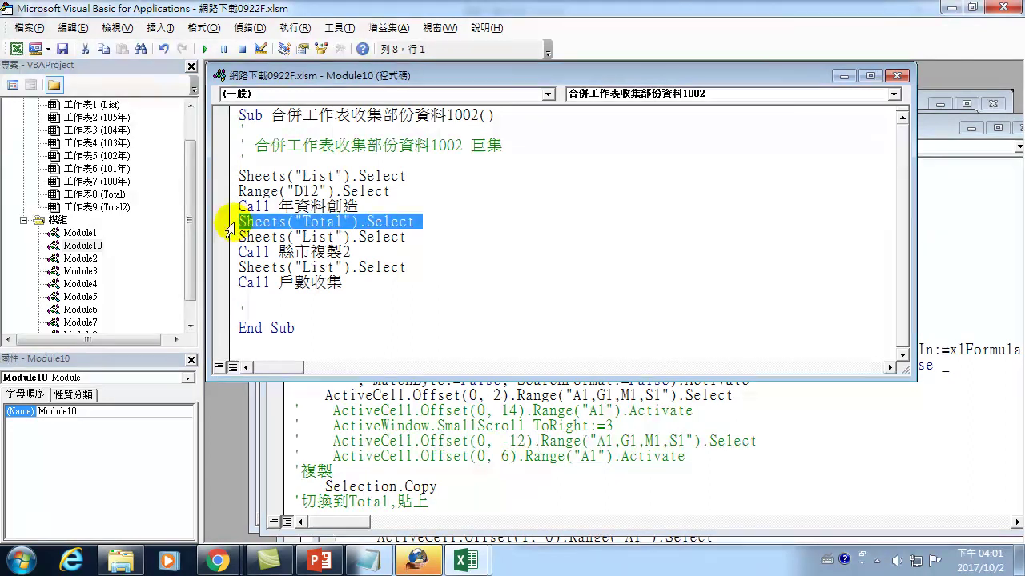
click(1003, 10)
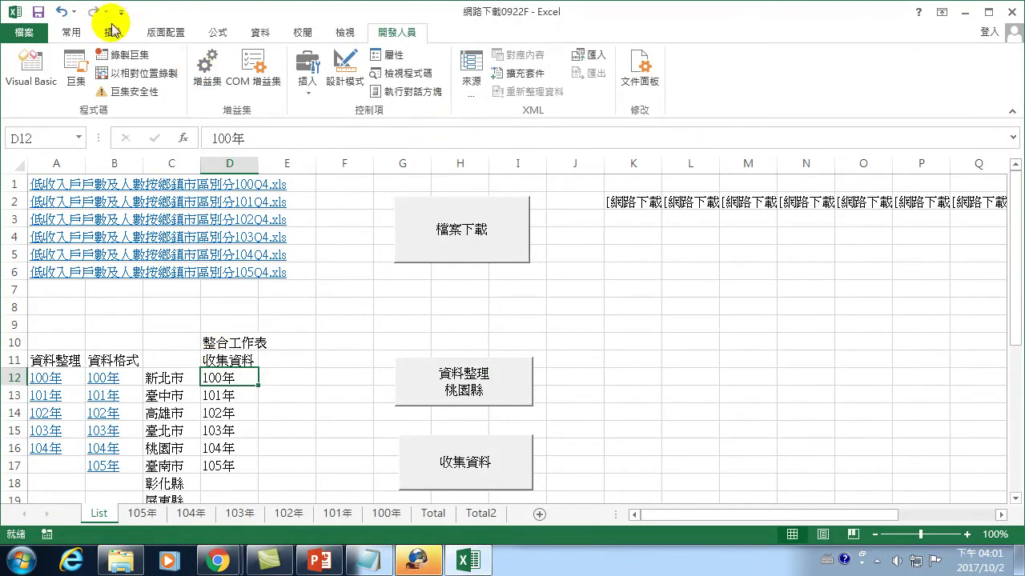
Step: Run the 合併工作表收集部份資料1002 macro from the Macros list
click(75, 70)
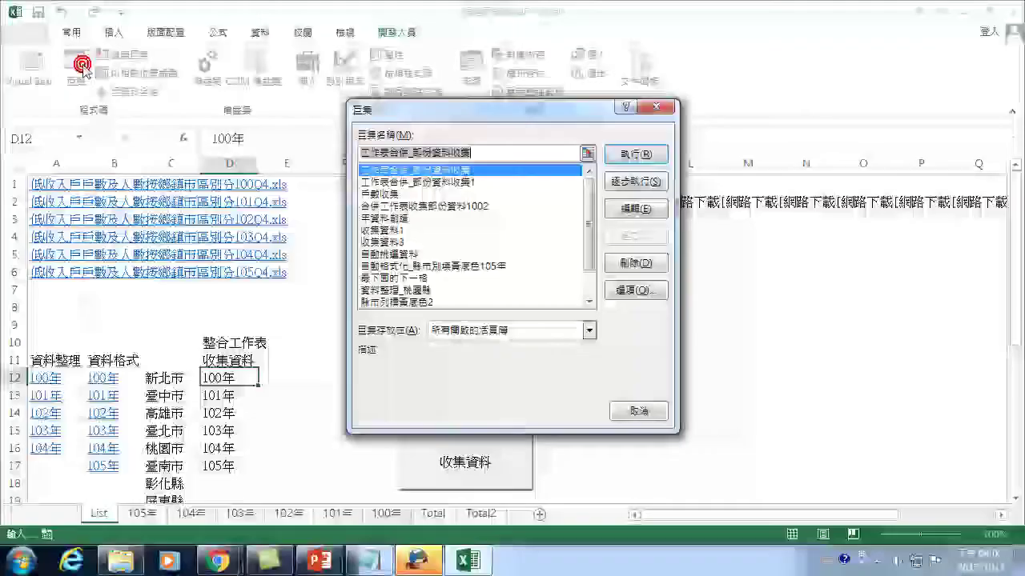
click(392, 206)
click(634, 153)
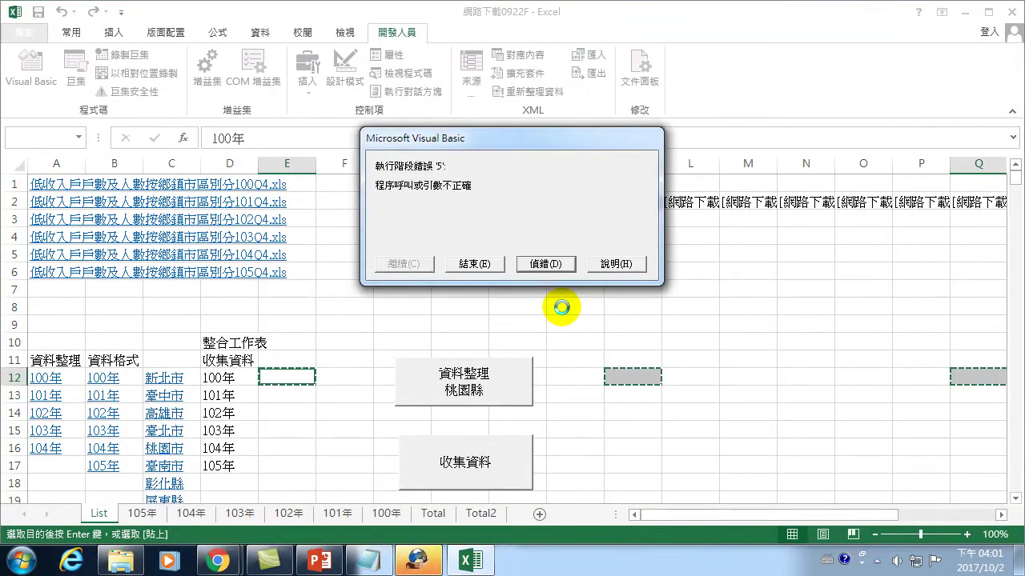
Step: Debug the run-time error 5 in 戶數收集, reset execution, and check the Total sheet
click(547, 264)
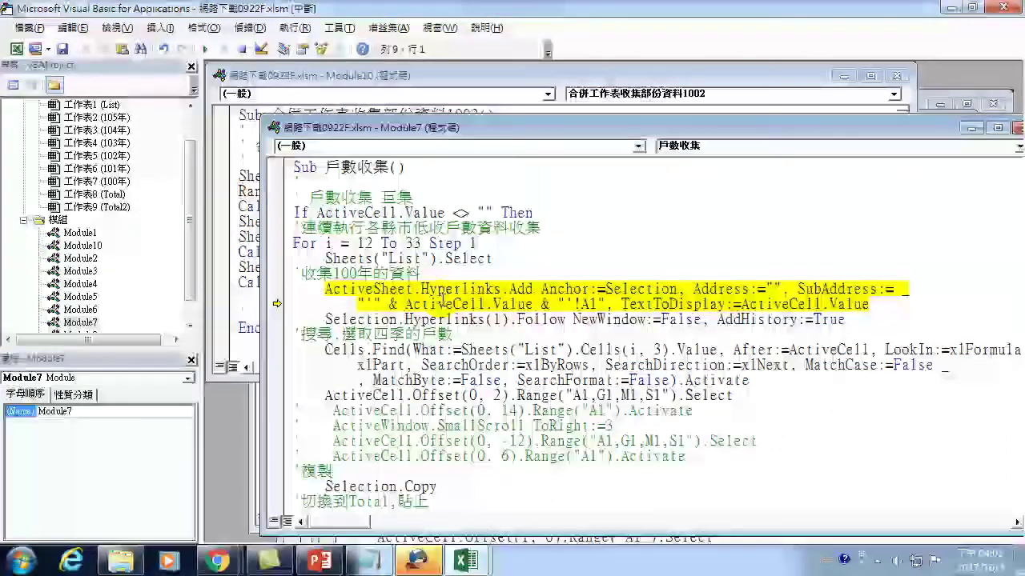
click(1004, 8)
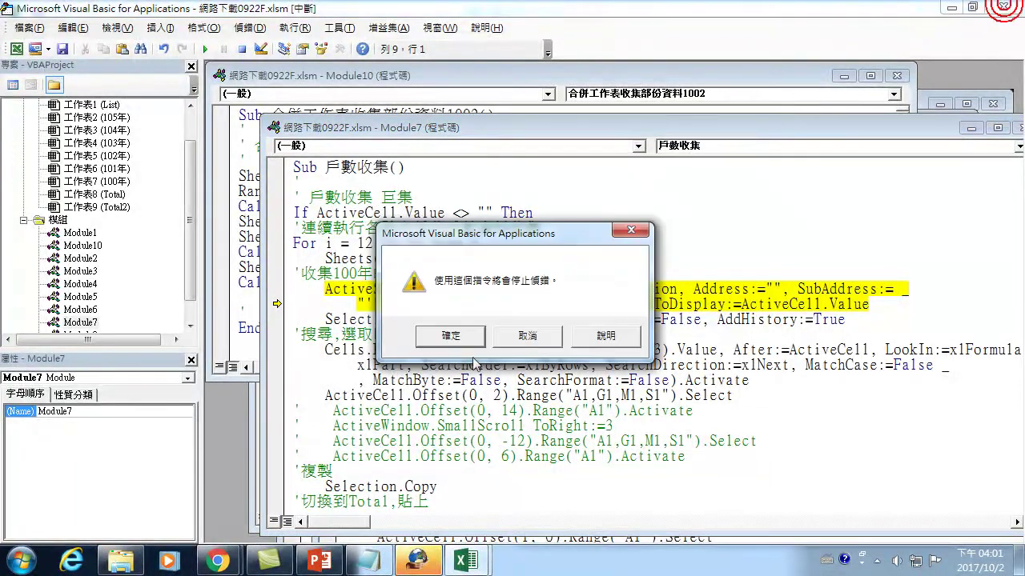
click(459, 340)
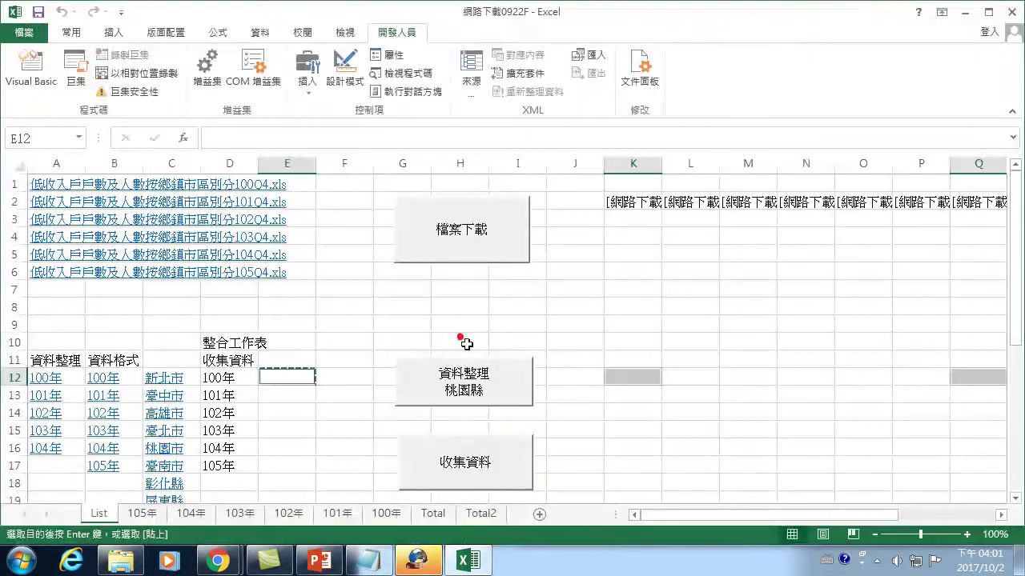
click(430, 514)
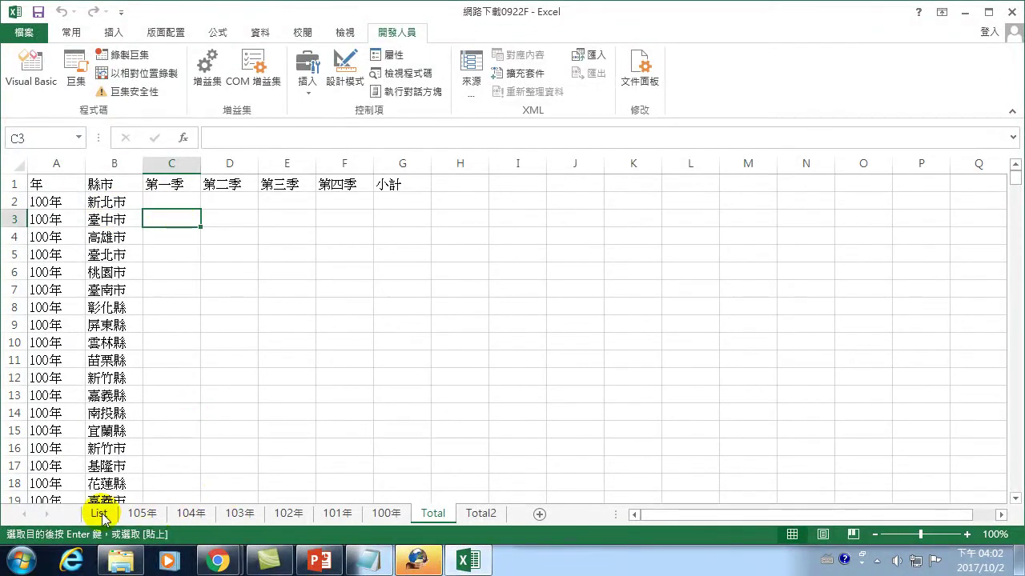
Step: Return to the List sheet and open 合併工作表收集部份資料1002's code for editing
click(100, 514)
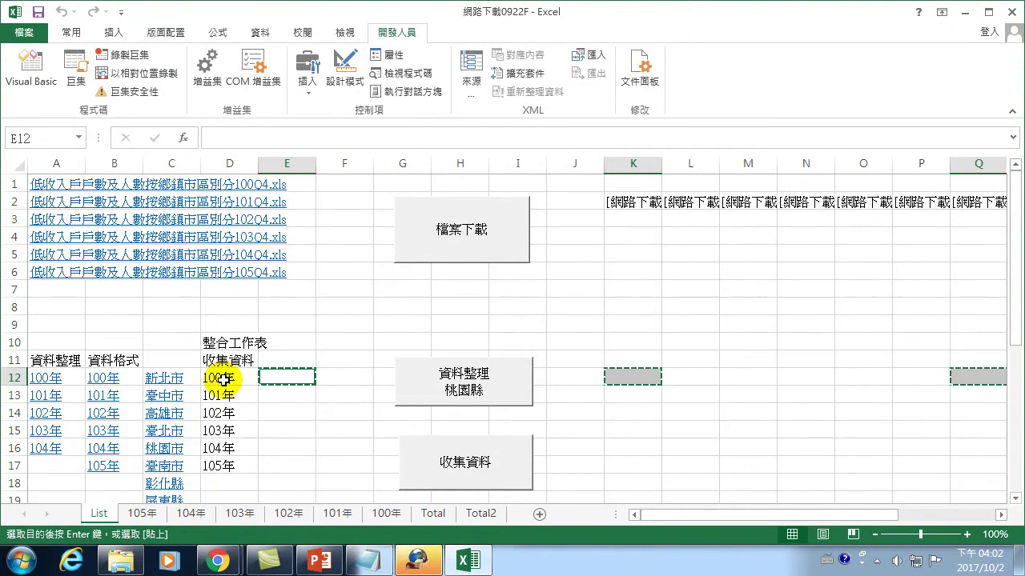
click(76, 71)
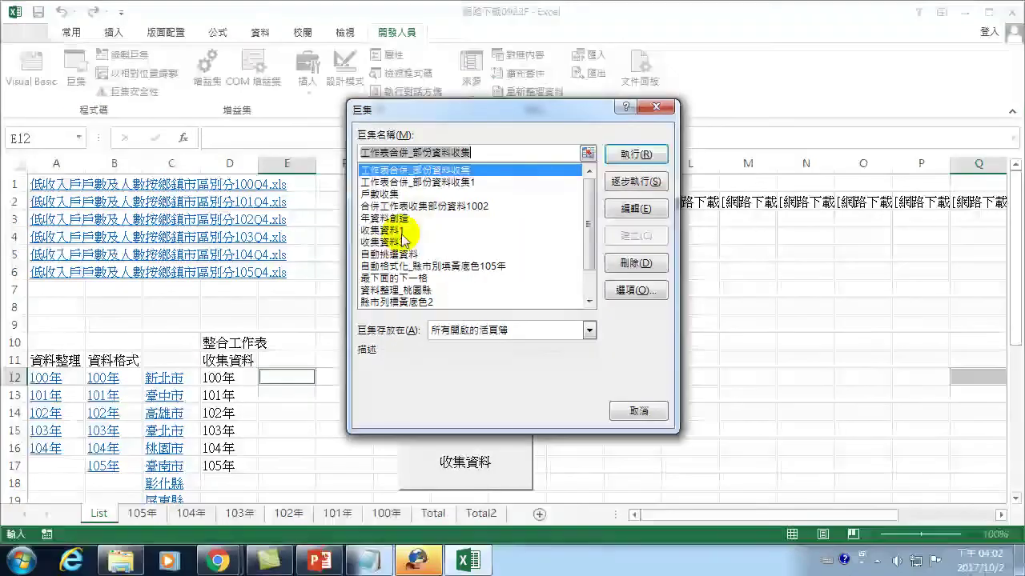
click(445, 206)
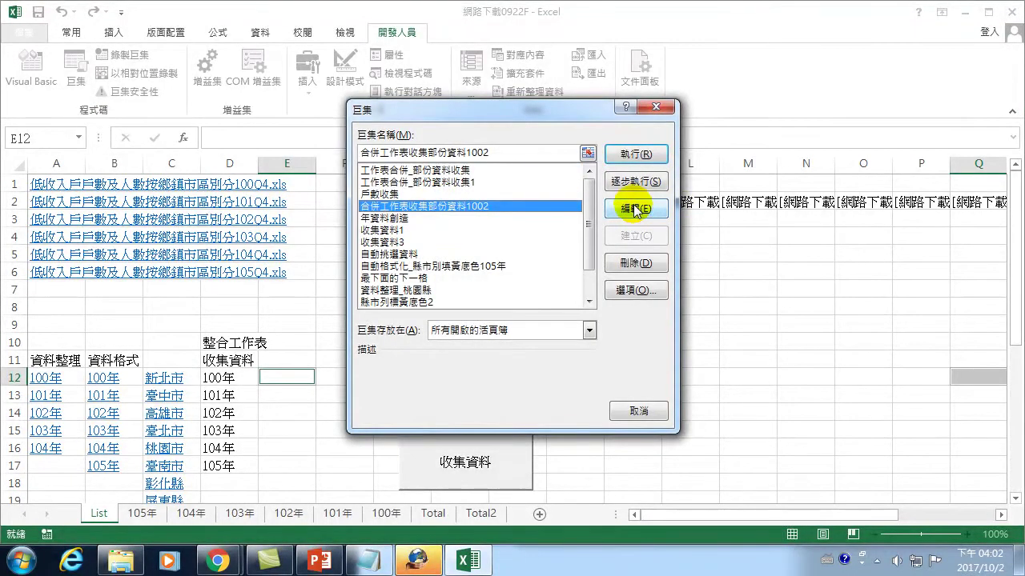
click(635, 209)
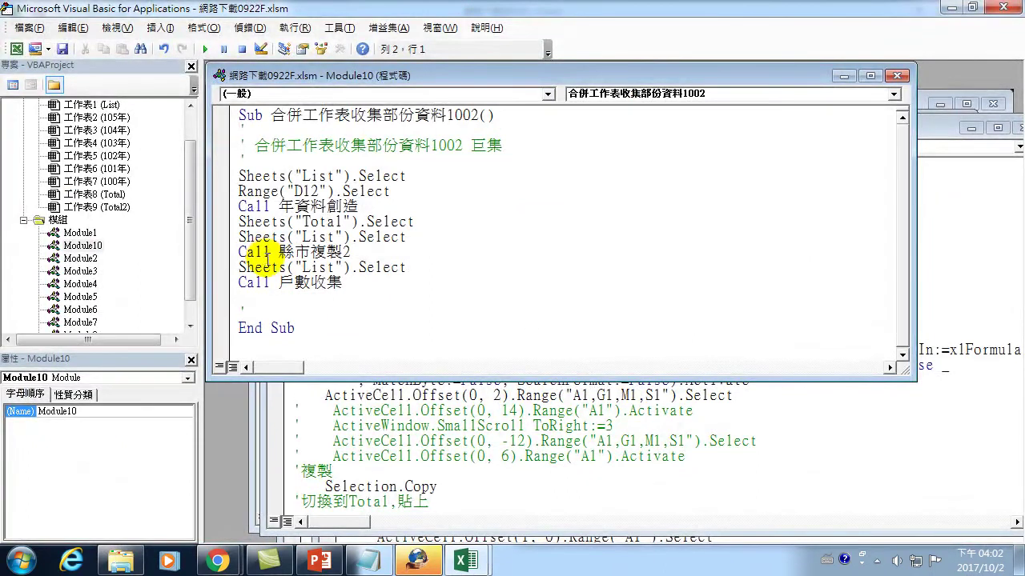
Step: Insert a Range("D12").Select line just above Call 戶數收集
drag(240, 268, 305, 267)
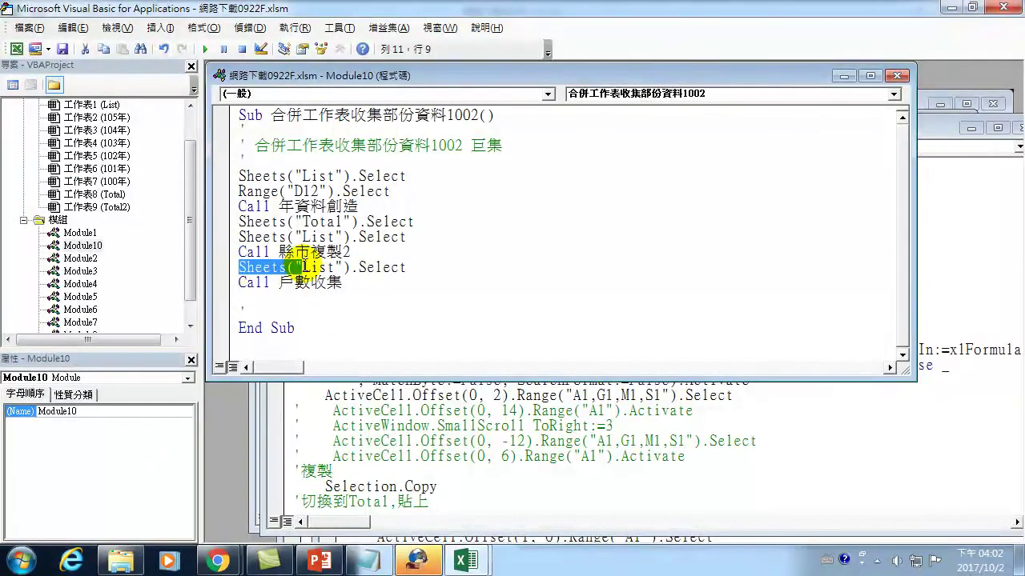
click(381, 268)
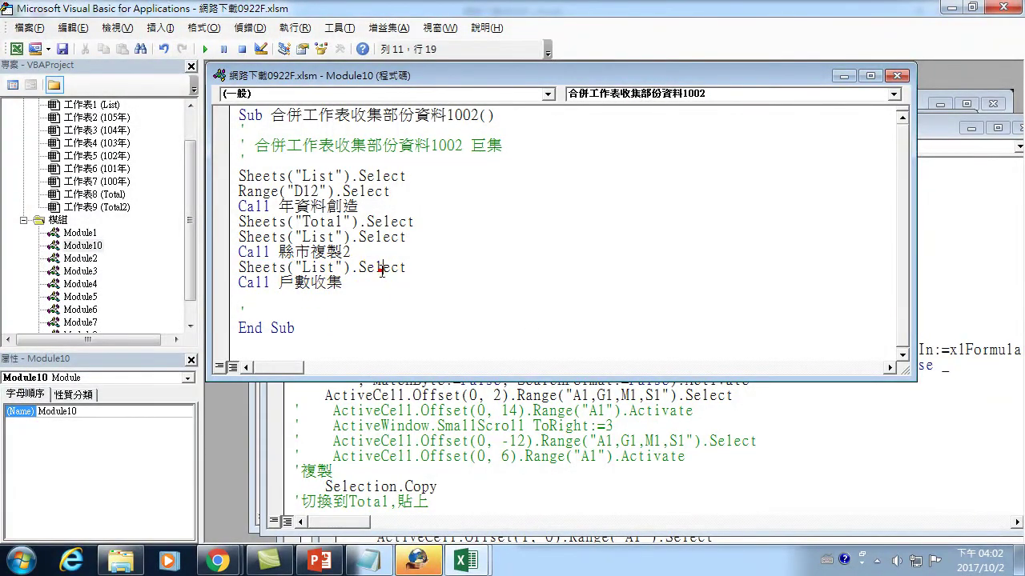
key(Return)
text(range)
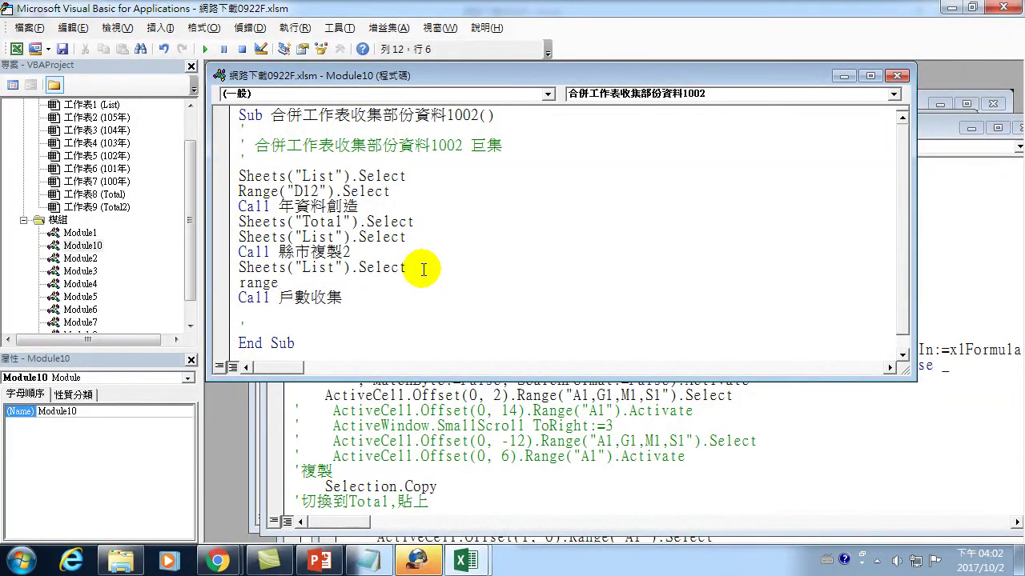
text(("D)
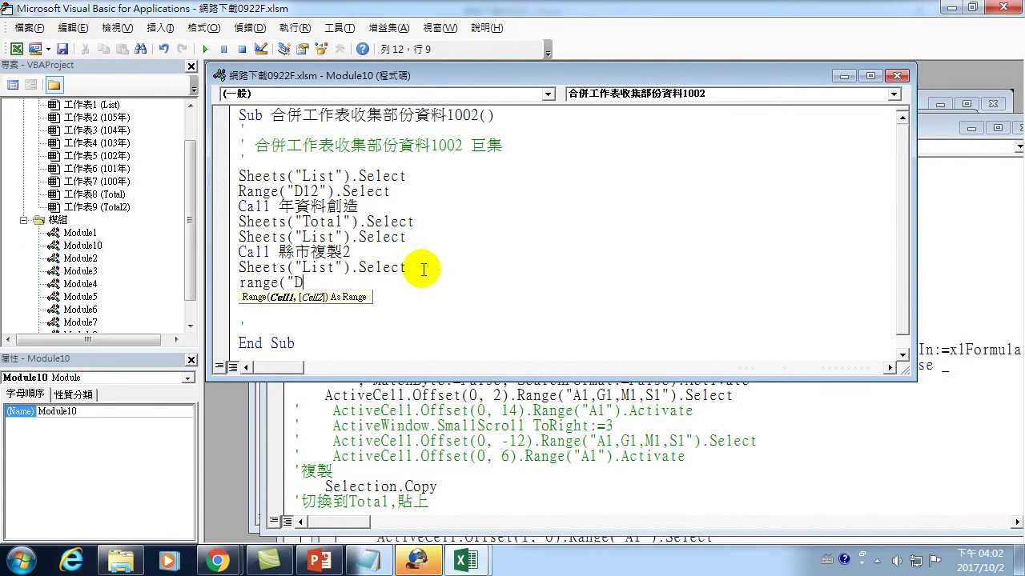
text(12)
text().select)
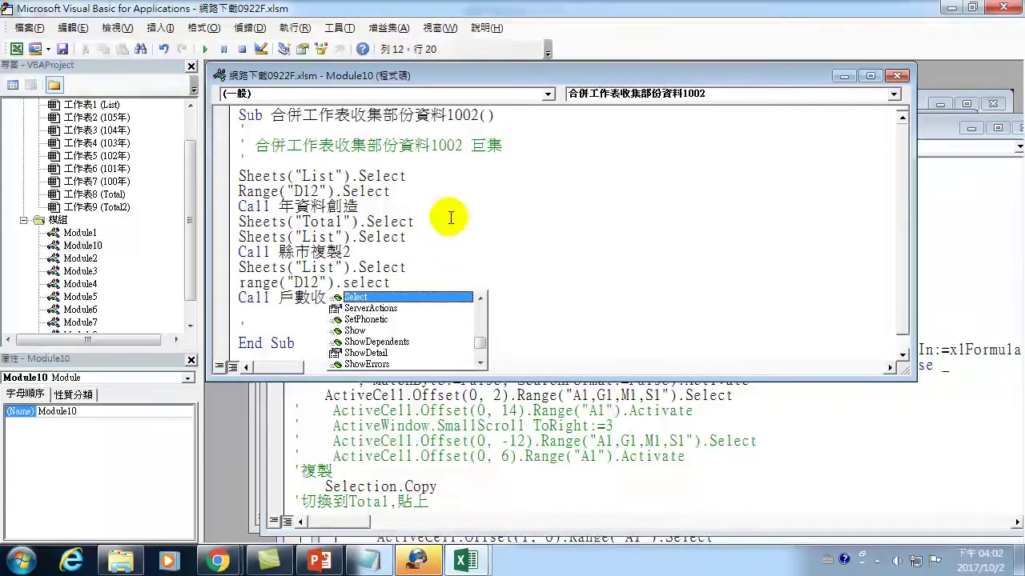
click(448, 215)
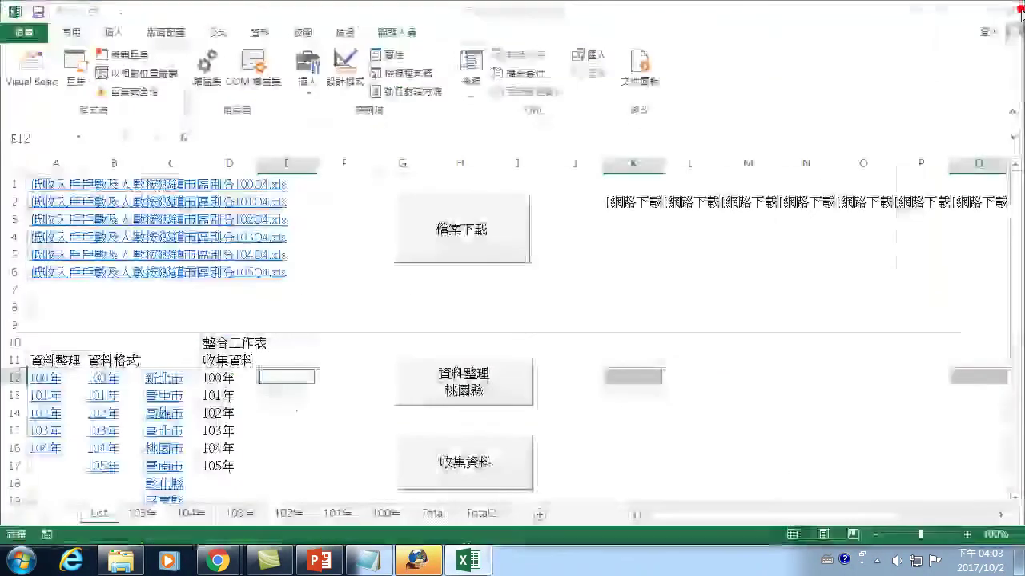
Step: Remove the hyperlinks from List county names C12:C33 and select cell D12
click(1007, 7)
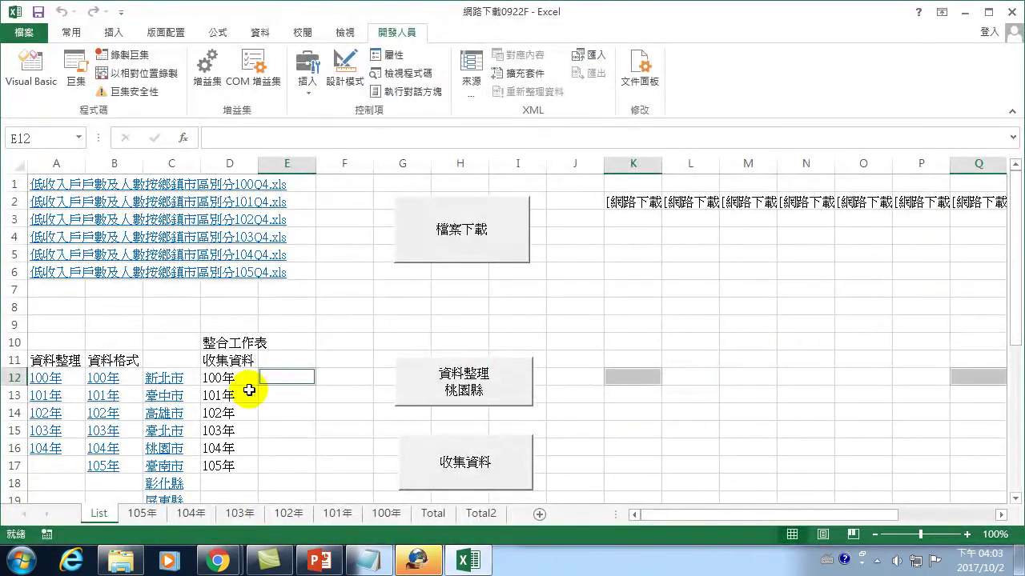
mouse_move(178, 380)
mouse_down()
mouse_move(187, 380)
mouse_move(176, 469)
mouse_up()
right_click(180, 407)
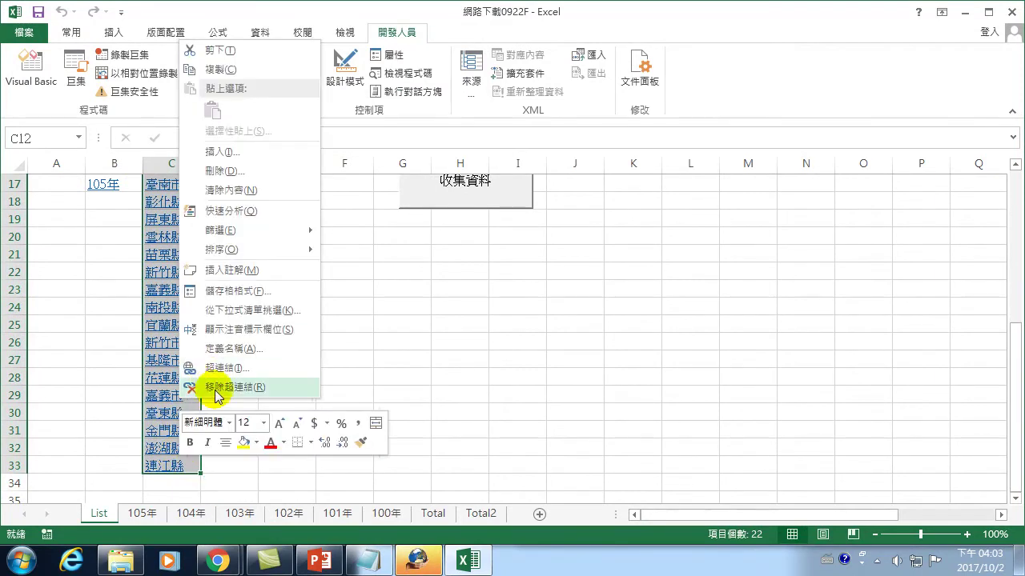
click(213, 388)
scroll(213, 389, up, 5)
click(228, 344)
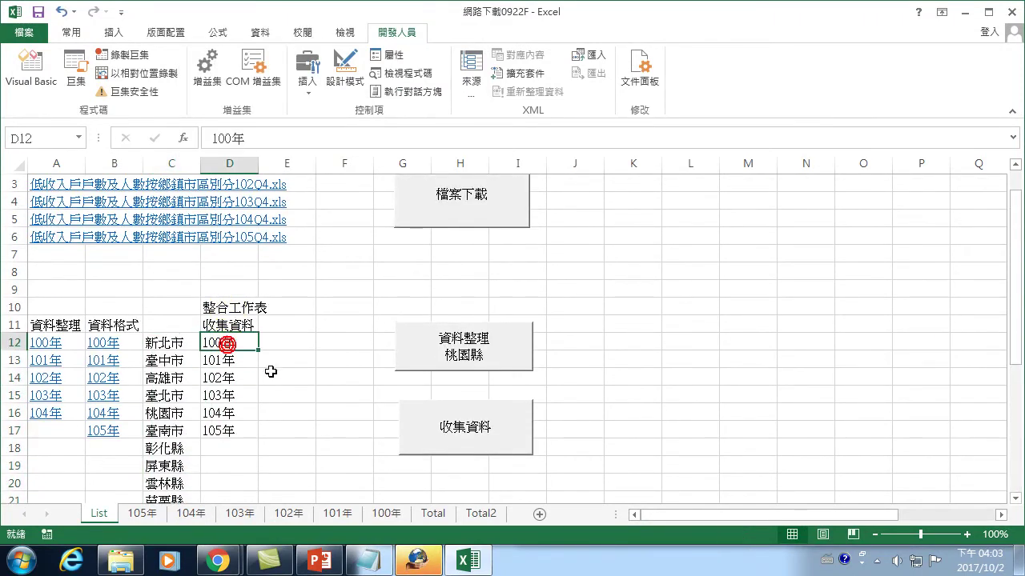
Step: Delete Total sheet rows 2–134, then go back to the List sheet
click(433, 513)
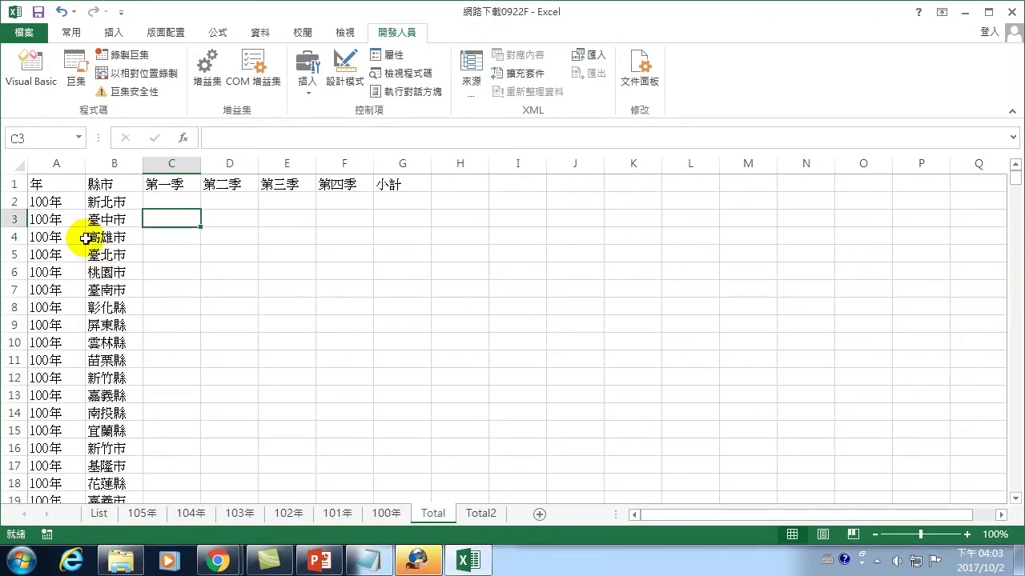
drag(13, 202, 14, 480)
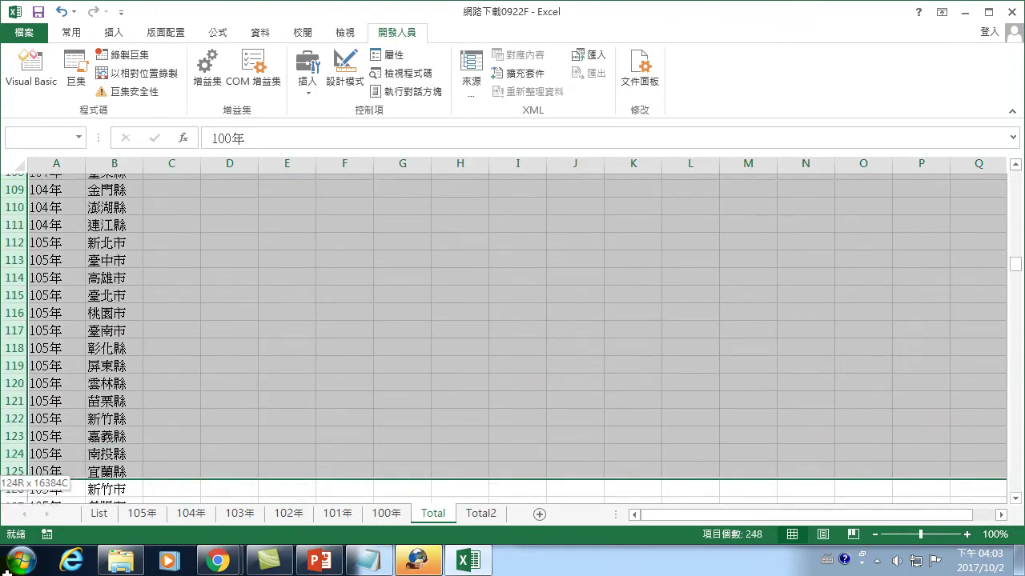
drag(13, 480, 14, 466)
right_click(154, 344)
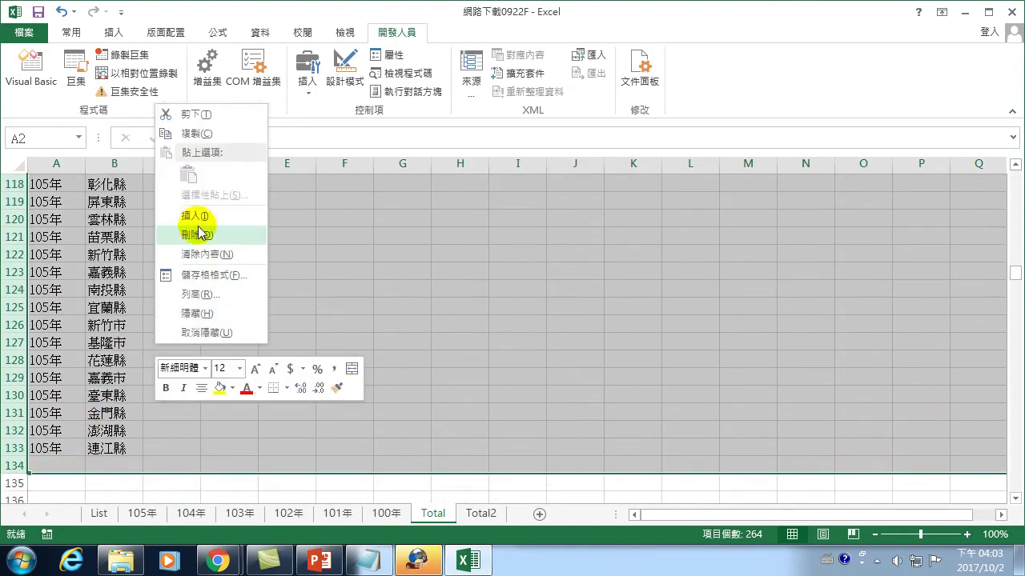
click(202, 235)
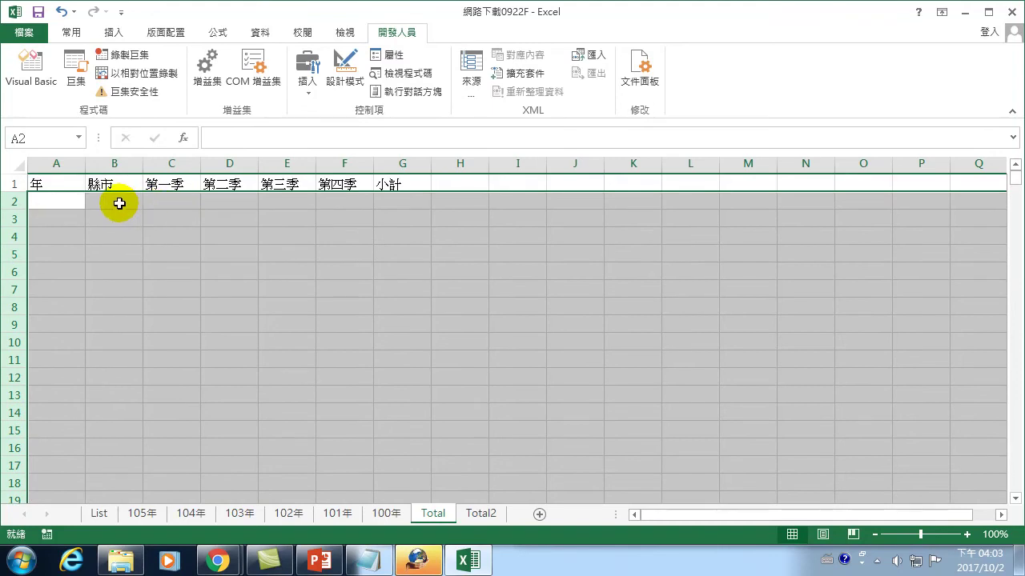
click(46, 200)
click(98, 513)
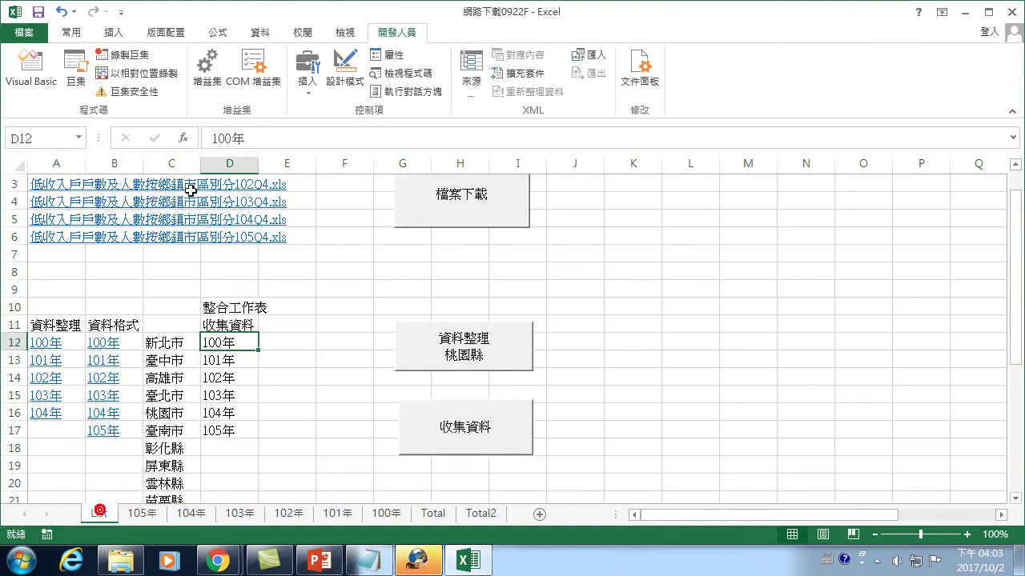
Step: Run 合併工作表收集部份資料1002 and view the filled 100年–105年 rows at the top of Total
click(76, 76)
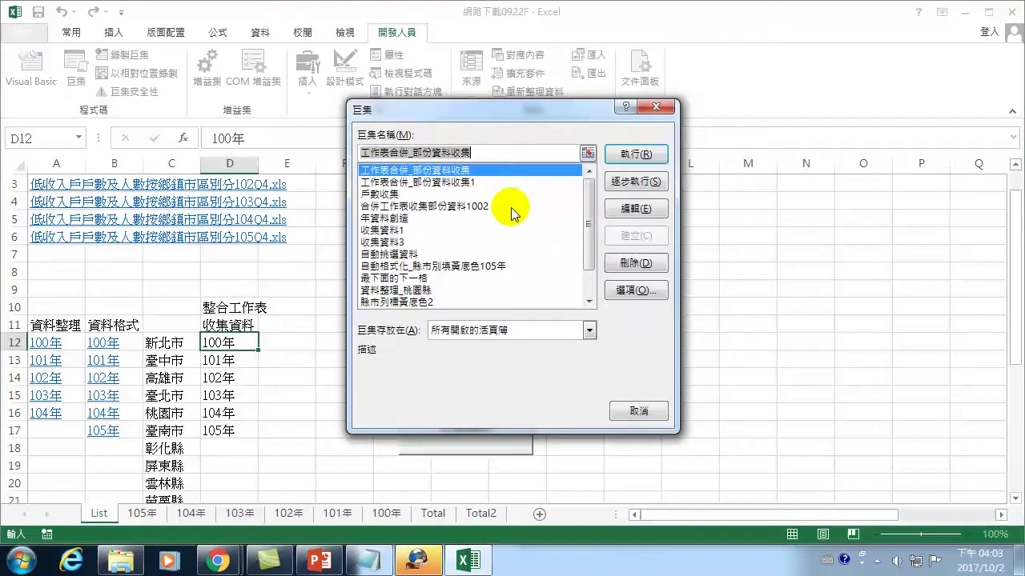
click(442, 206)
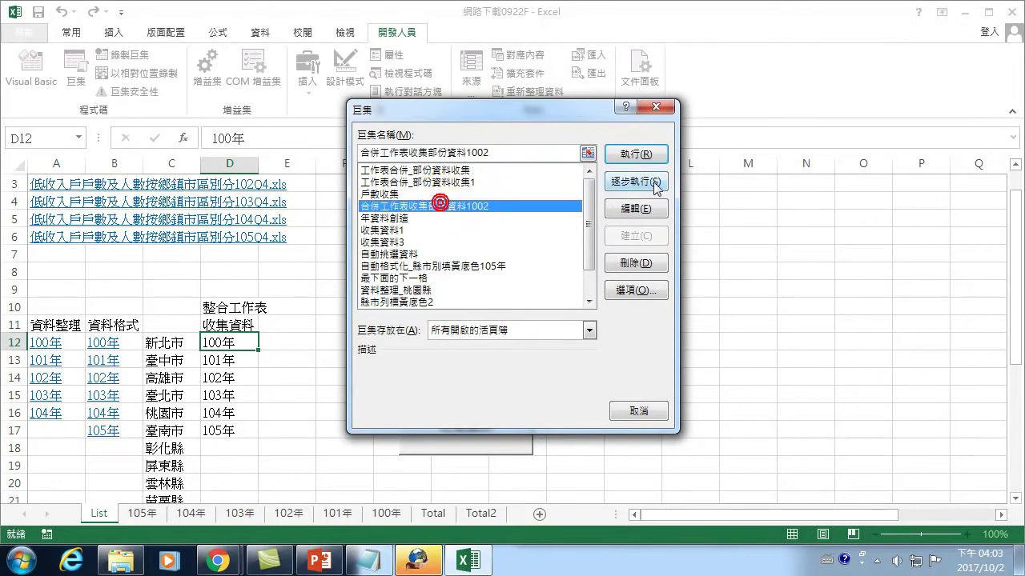
click(635, 153)
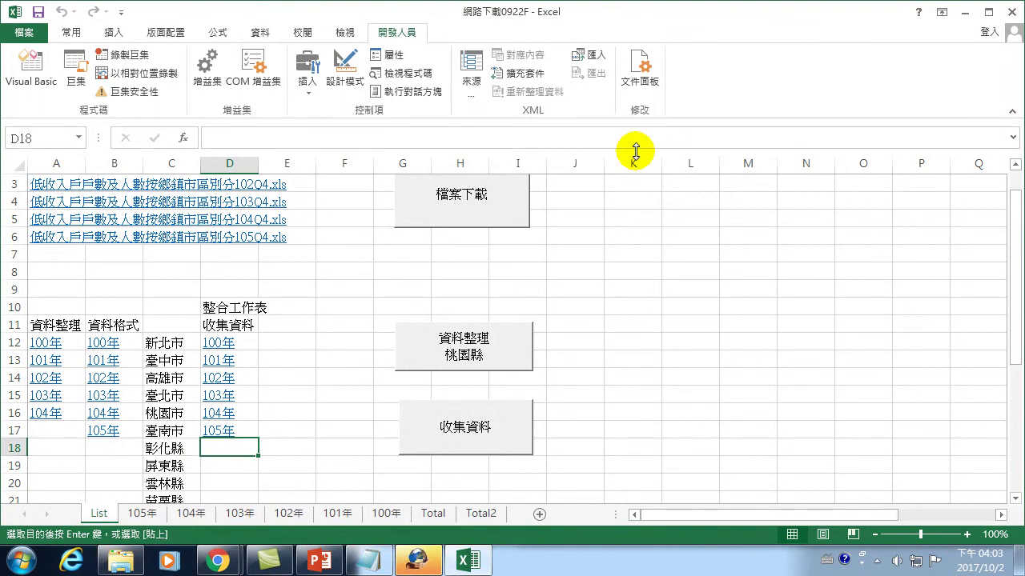
click(433, 513)
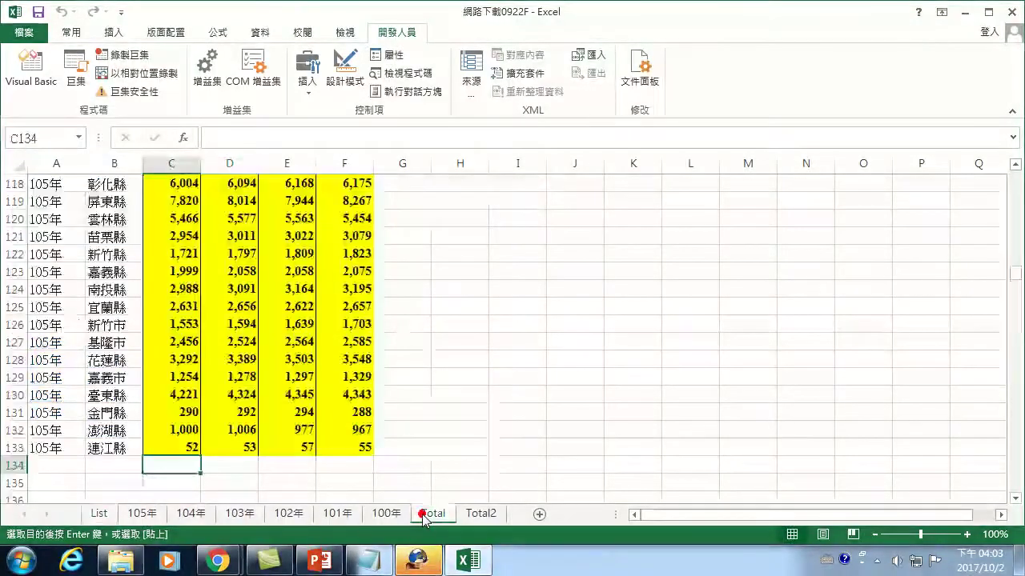
scroll(265, 297, up, 7)
scroll(270, 261, up, 6)
scroll(269, 261, up, 13)
scroll(265, 231, up, 7)
scroll(265, 231, up, 6)
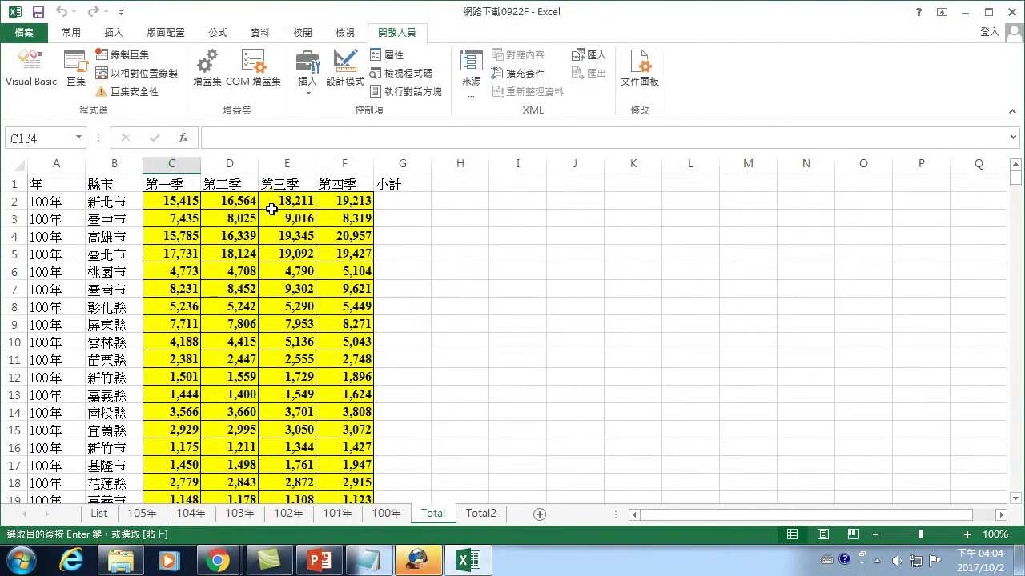
Step: Rerun the 戶數收集 macro
click(76, 68)
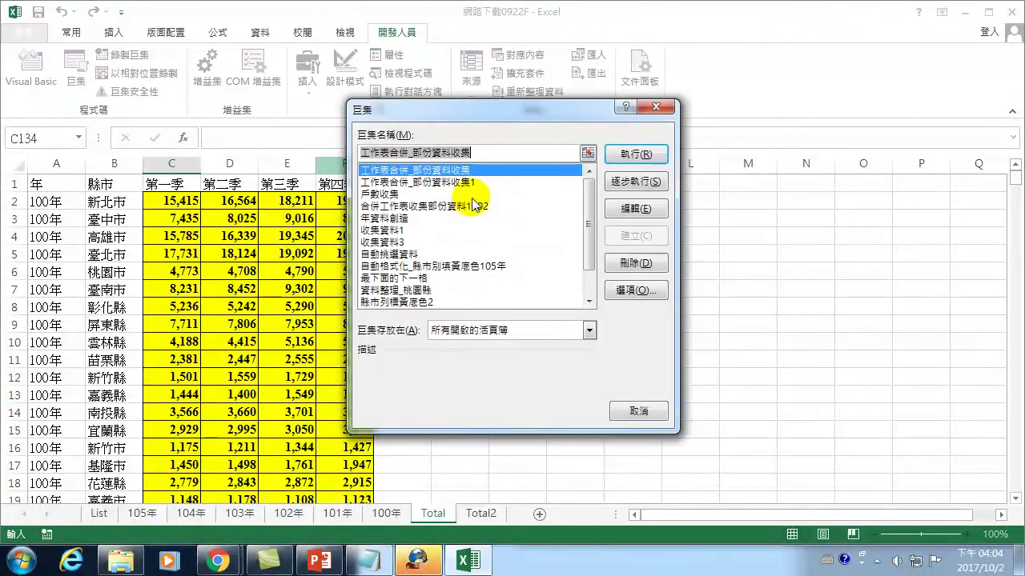
click(385, 195)
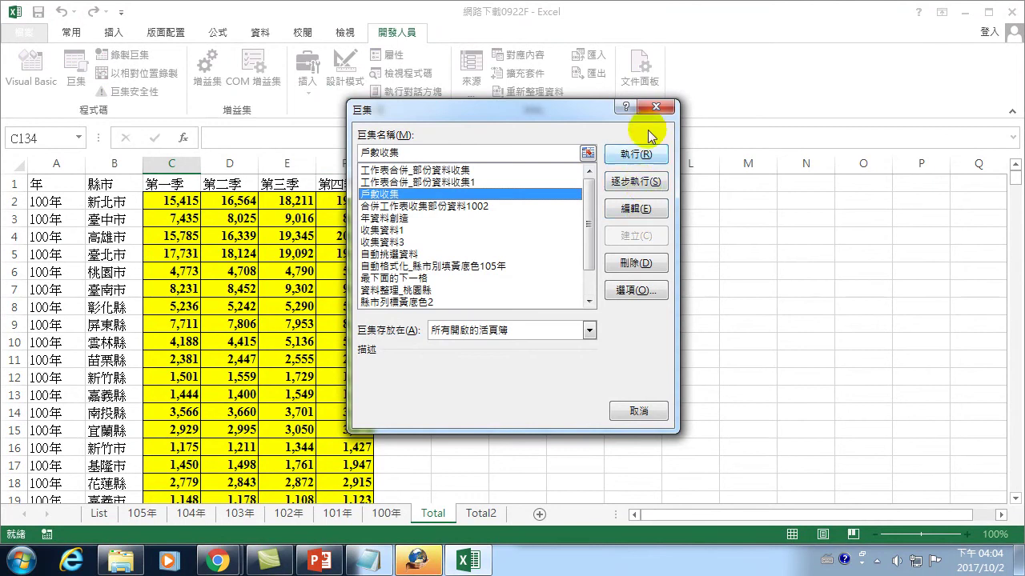
click(636, 154)
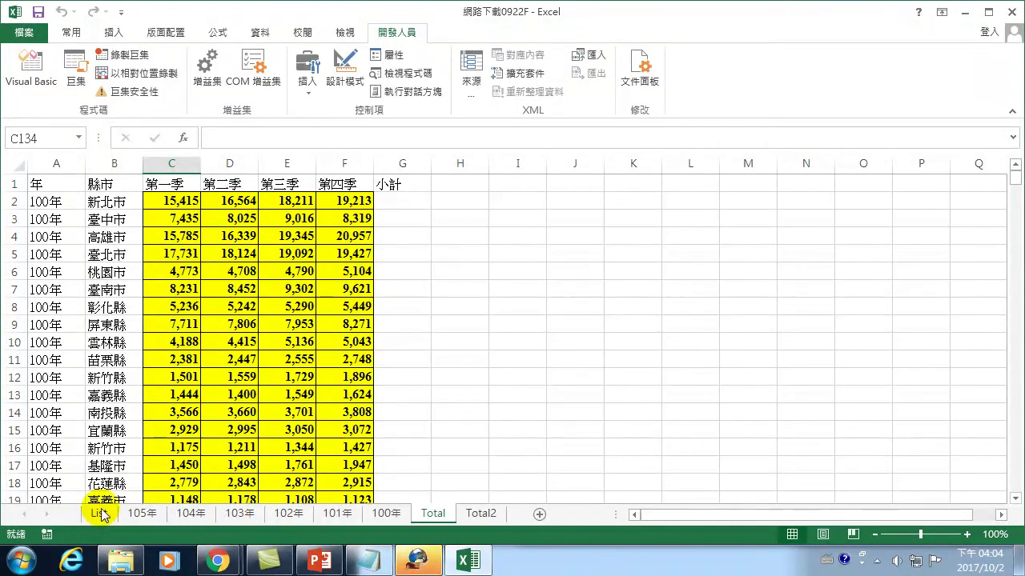
Step: On the List sheet, inspect cells D11, D12, M11, L11, E12 and F12
click(99, 513)
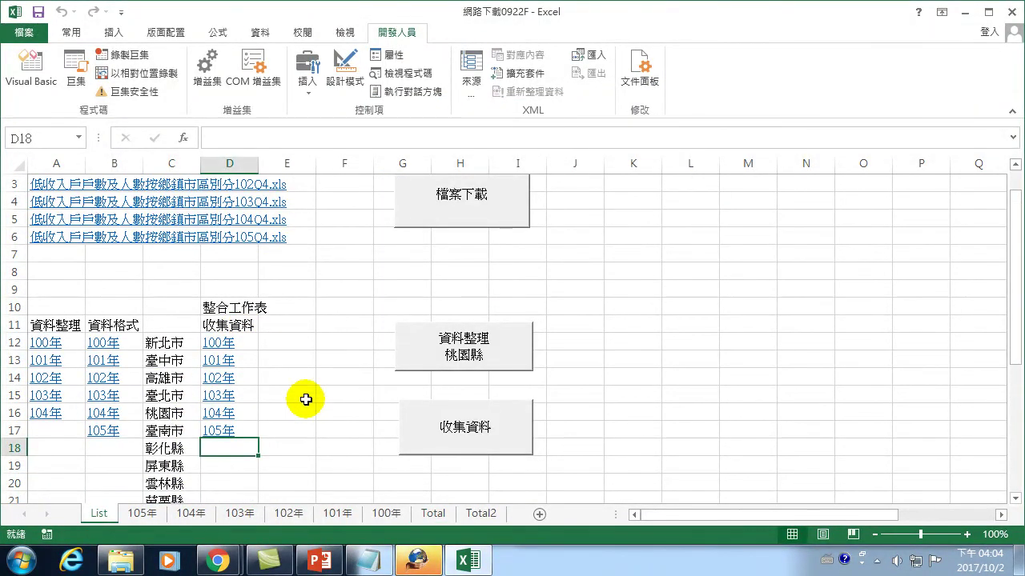
key(Up)
key(Up)
key(Up)
key(Up)
key(Up)
key(Up)
key(Up)
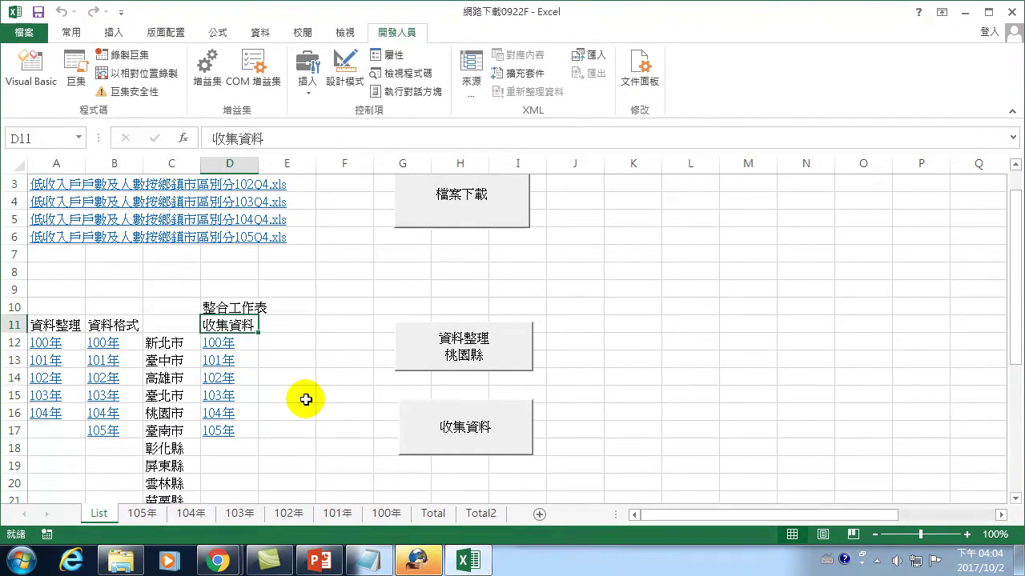
key(Down)
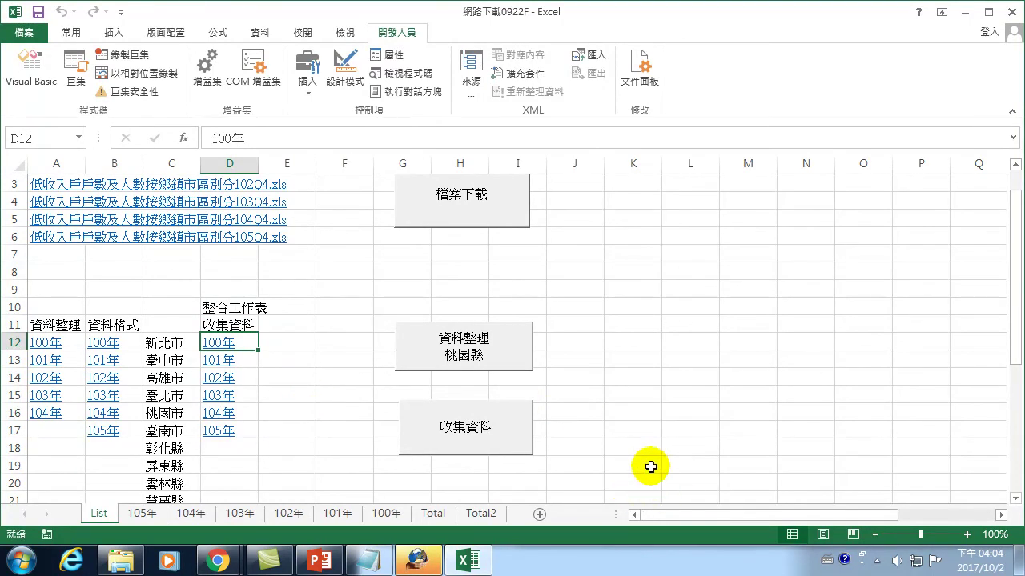
click(727, 329)
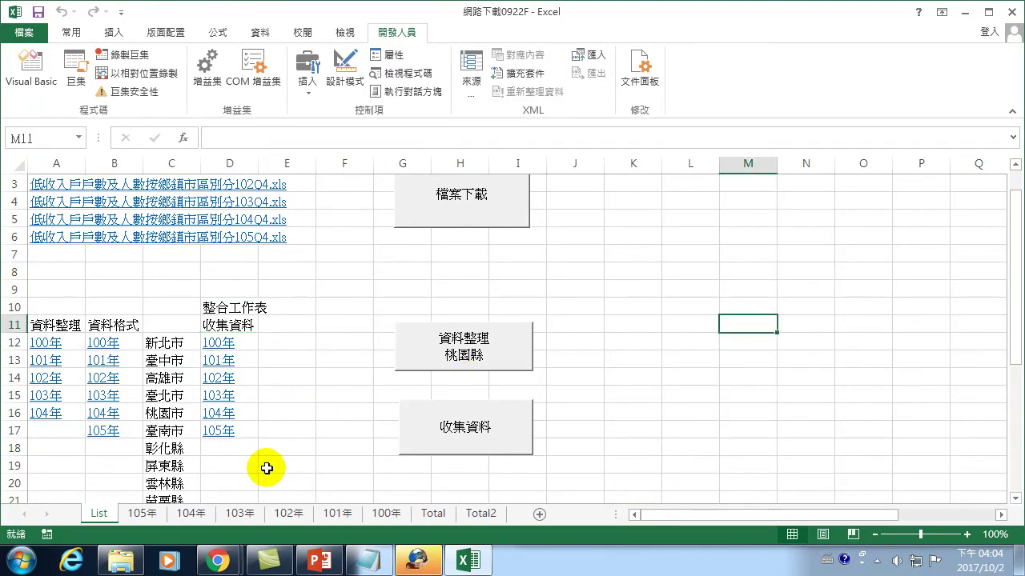
click(664, 329)
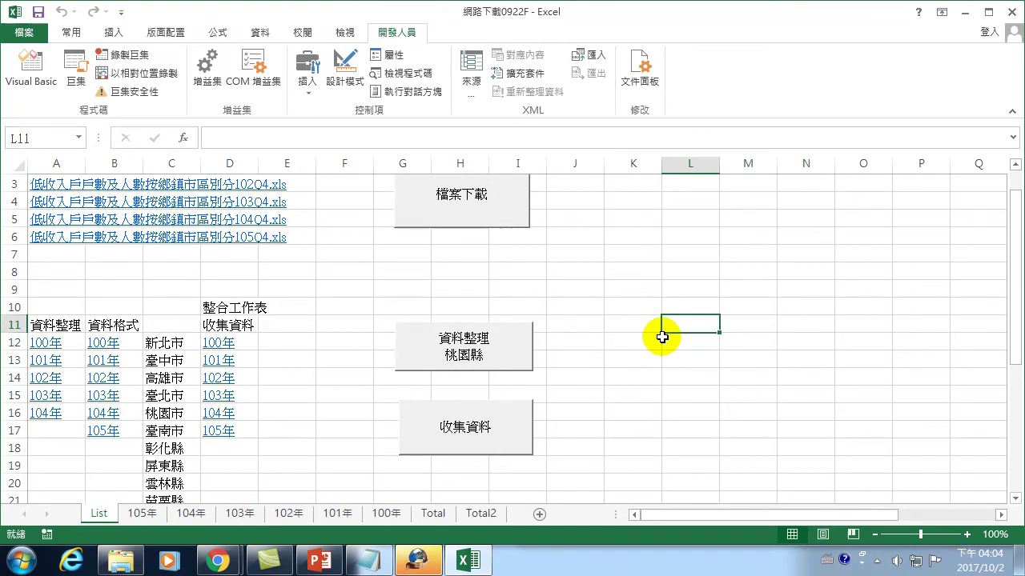
click(284, 339)
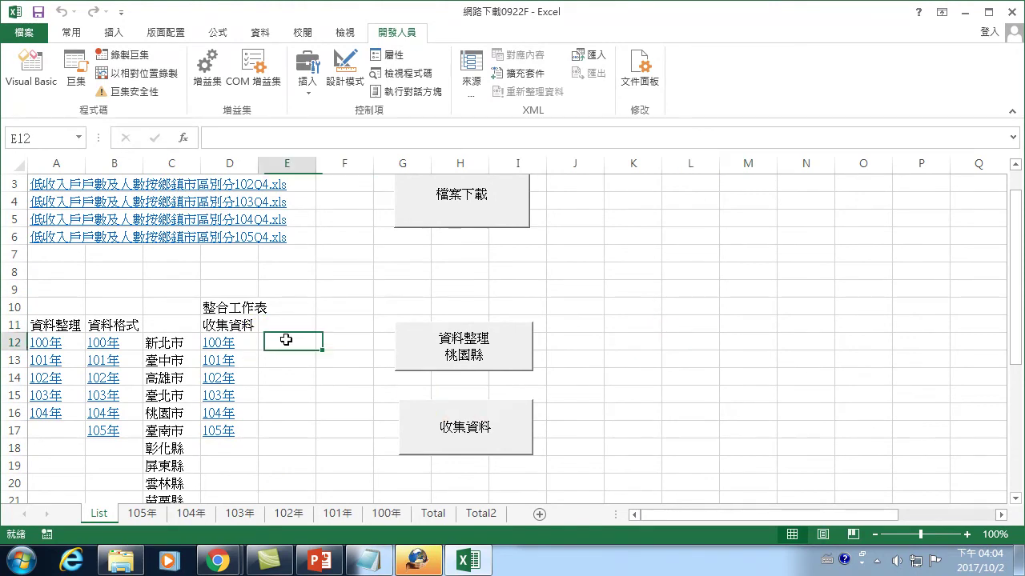
key(Left)
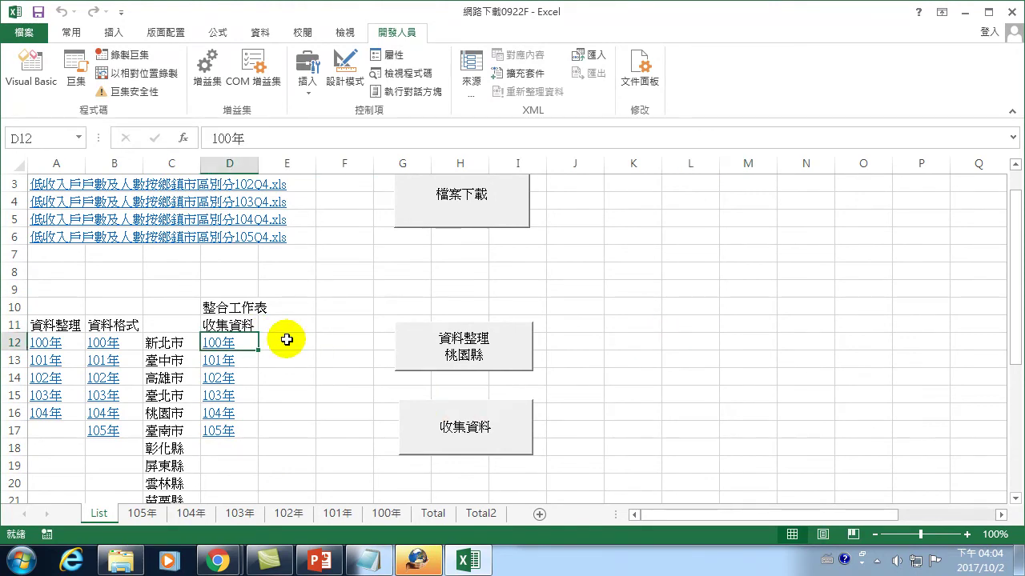
click(326, 339)
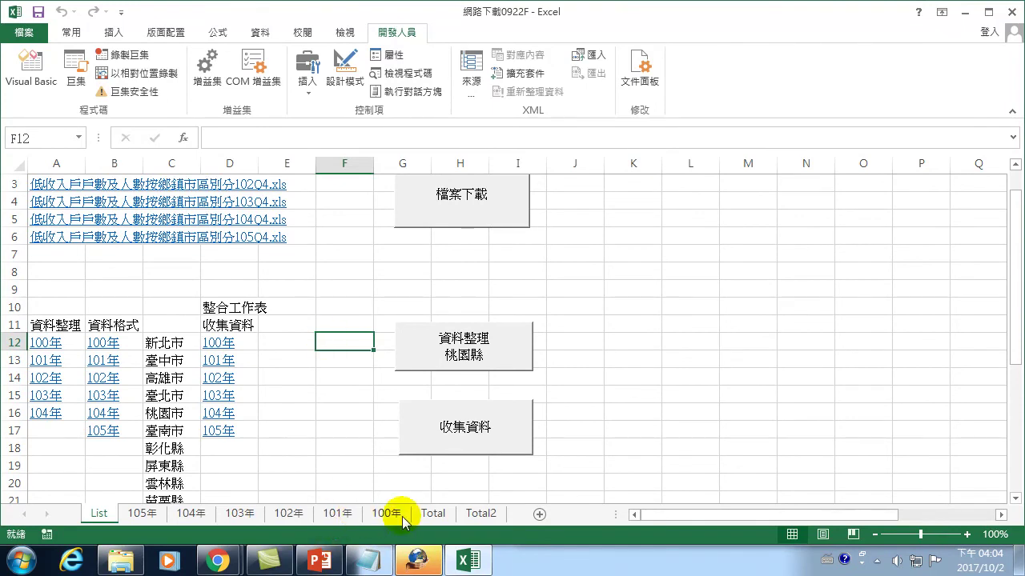
Step: Check the 105年 source sheet, then return to the List sheet
click(144, 517)
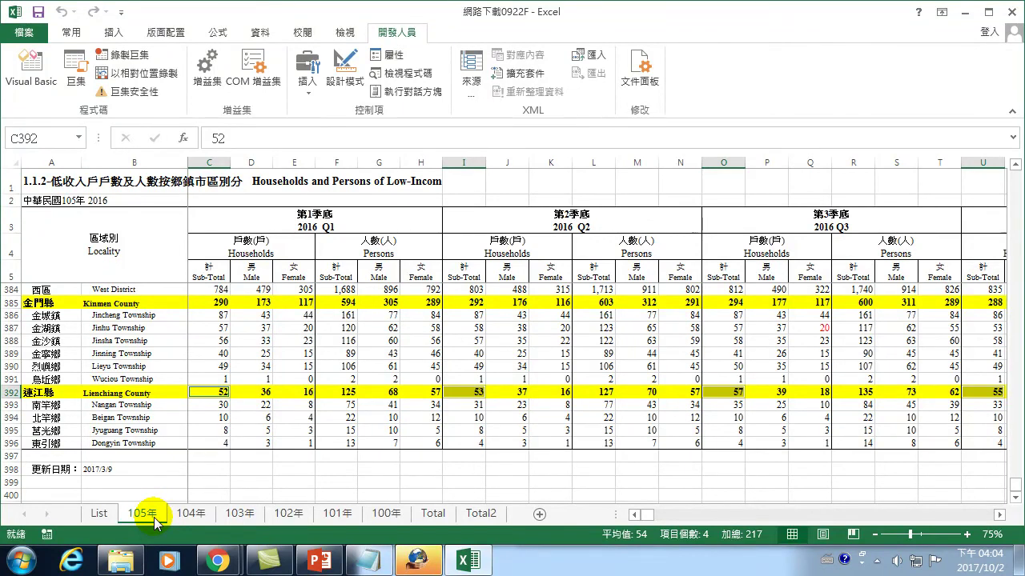
click(97, 514)
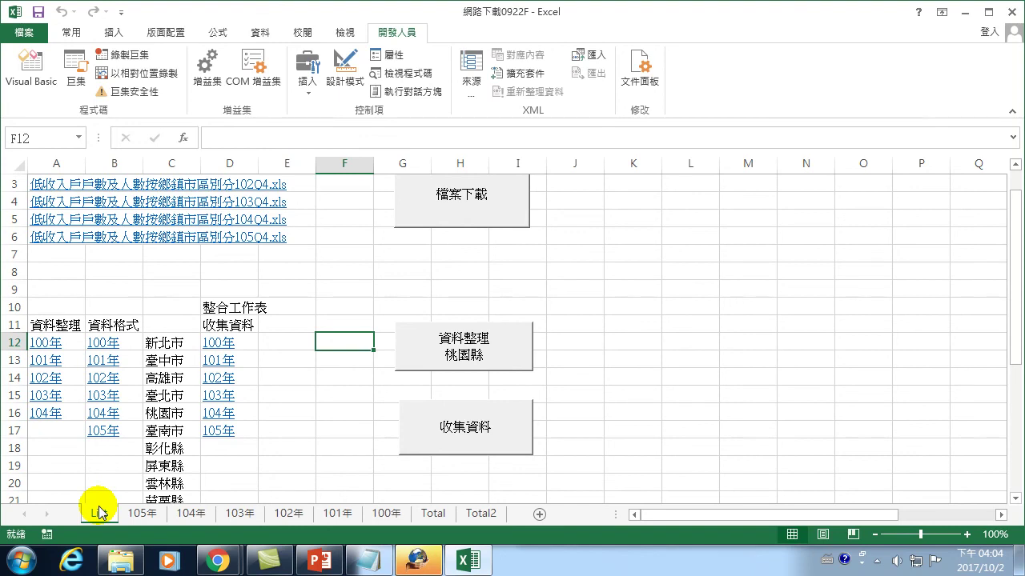
click(70, 64)
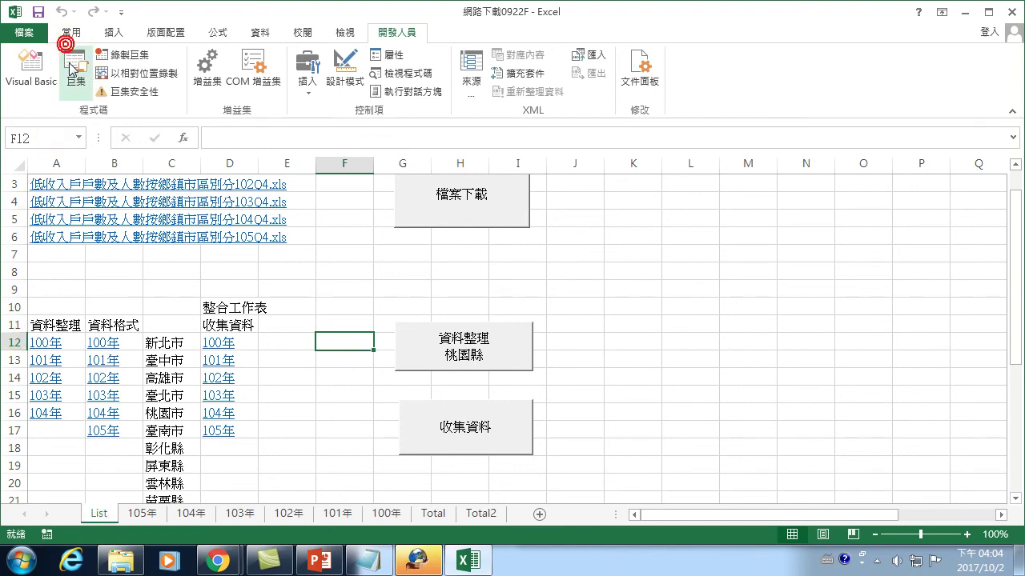
Step: Open Module10's 合併工作表收集部份資料1002 code via the Macros Edit button
click(419, 205)
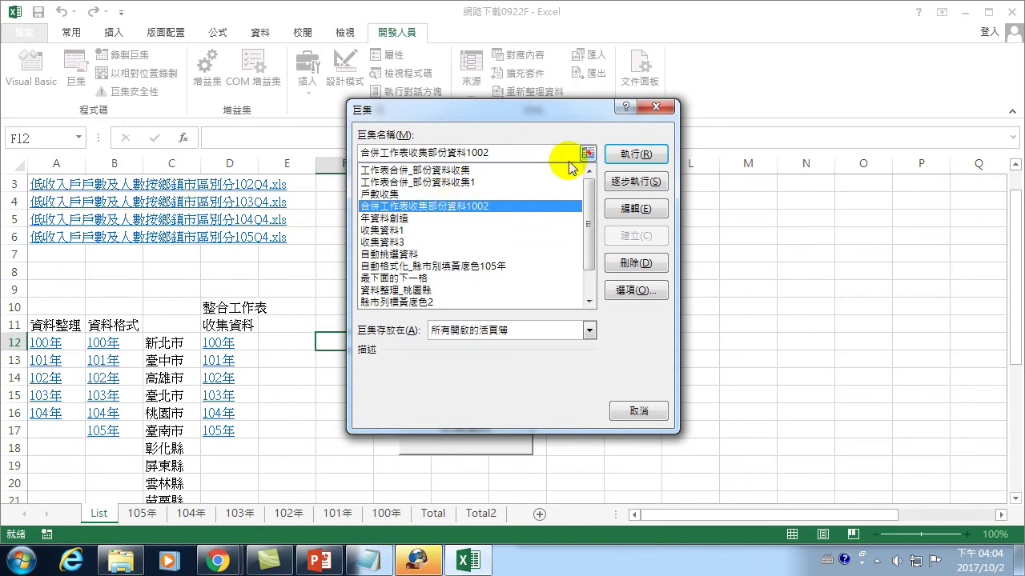
click(635, 207)
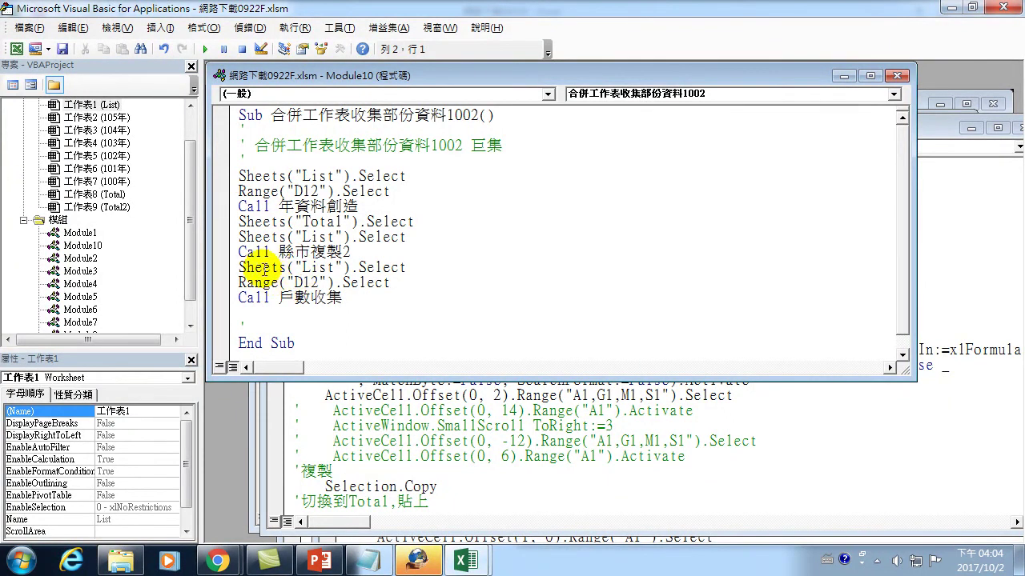
Step: Review the Sheets("List") and Range("D12") lines unchanged, then close the VBA editor
mouse_move(286, 283)
mouse_down()
mouse_move(237, 268)
mouse_move(397, 283)
mouse_up()
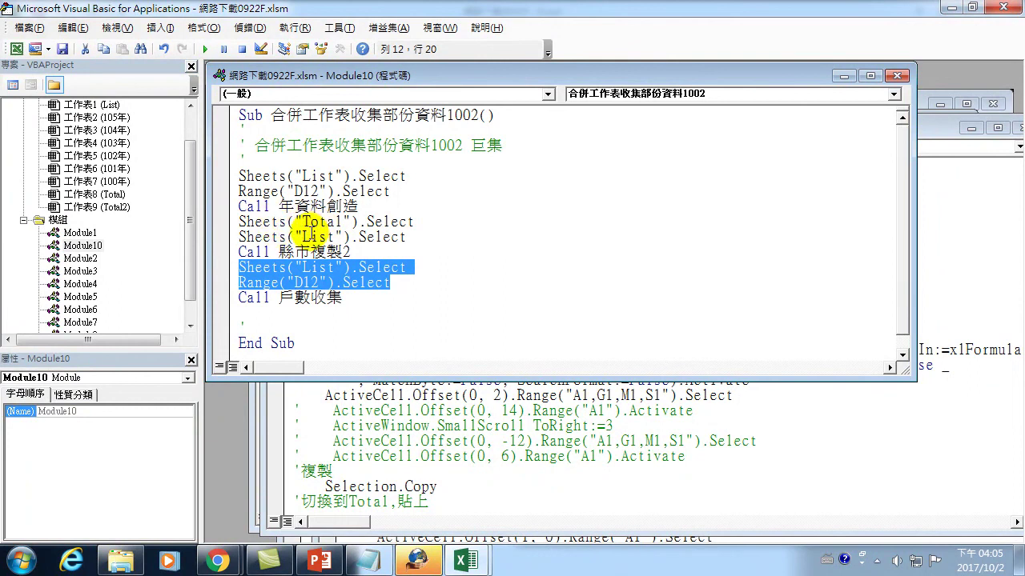
click(309, 235)
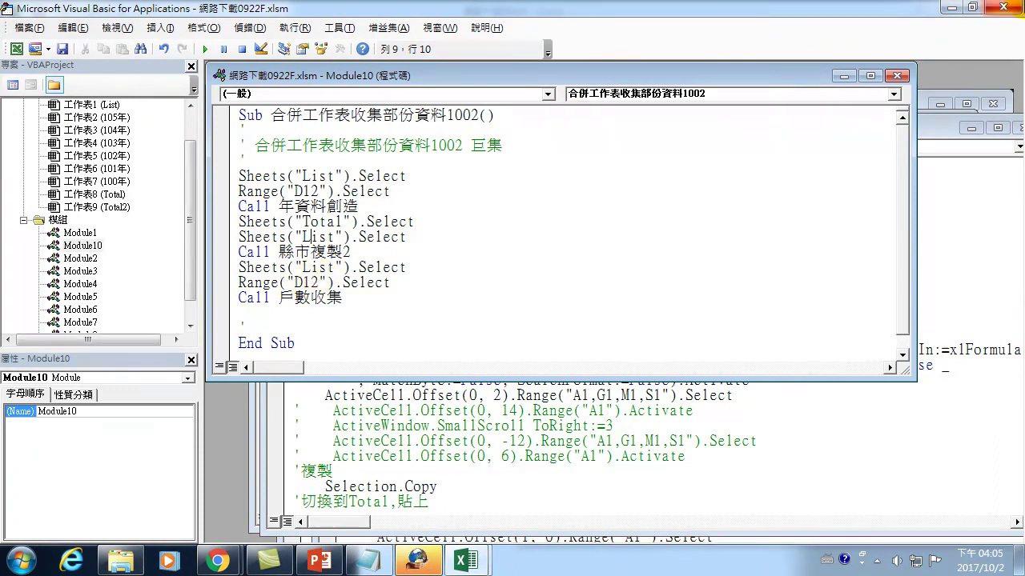
click(1006, 7)
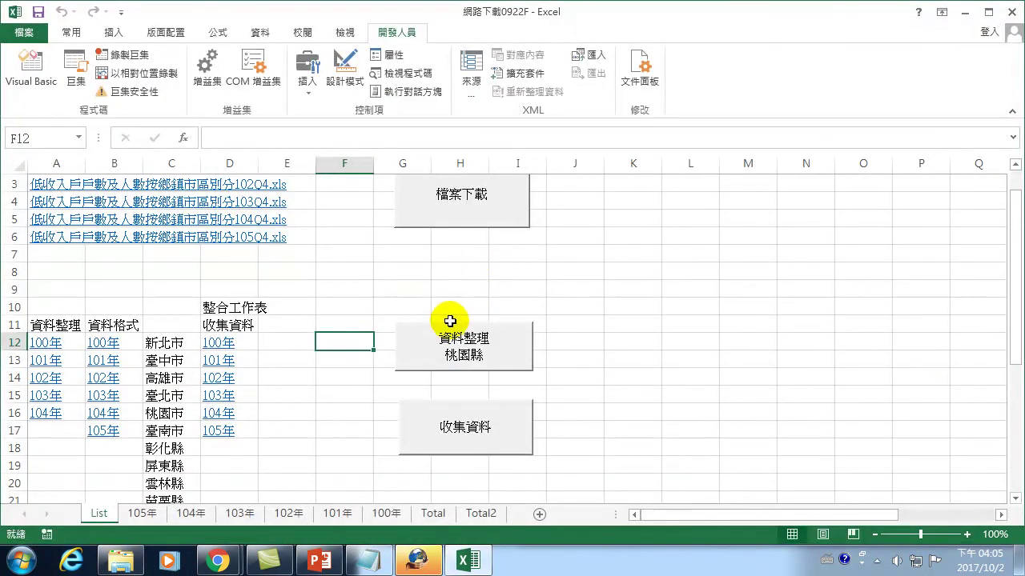